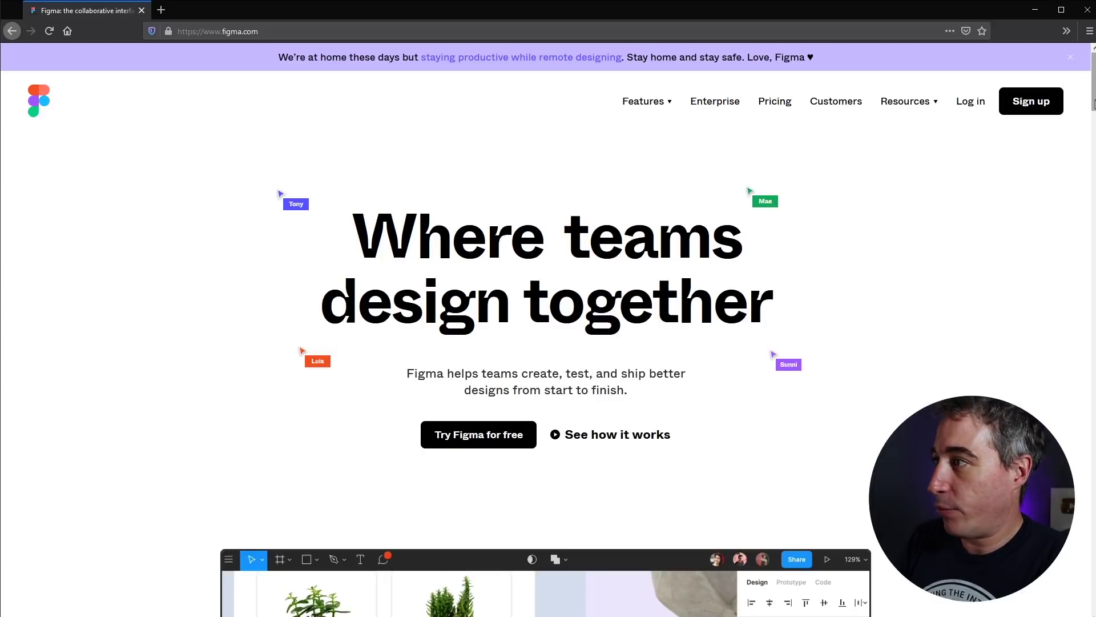
# Look through the Figma homepage's design and prototyping sections and return to its beginning.
pyautogui.scroll(-10, 1094, 103)
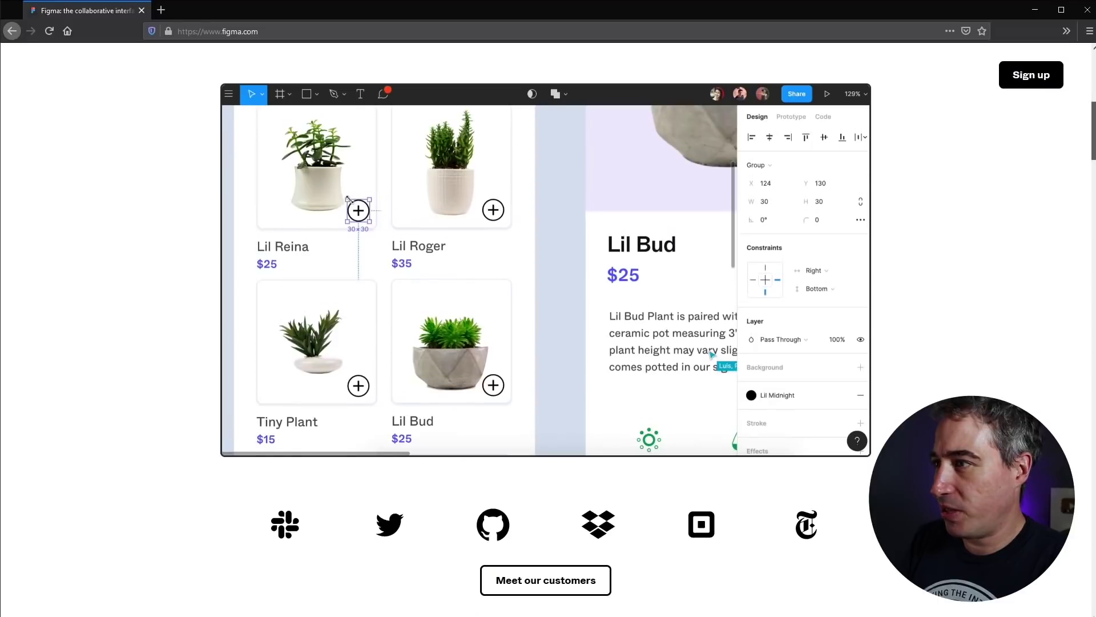
pyautogui.scroll(-10, 1094, 171)
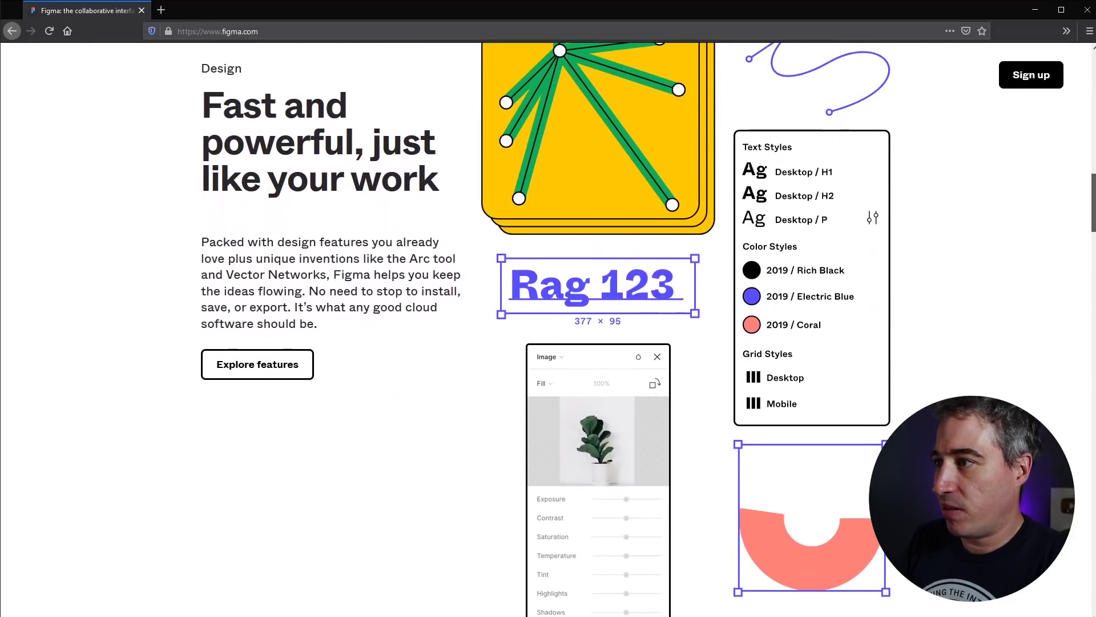
pyautogui.scroll(-1, 545, 329)
pyautogui.scroll(-15, 674, 610)
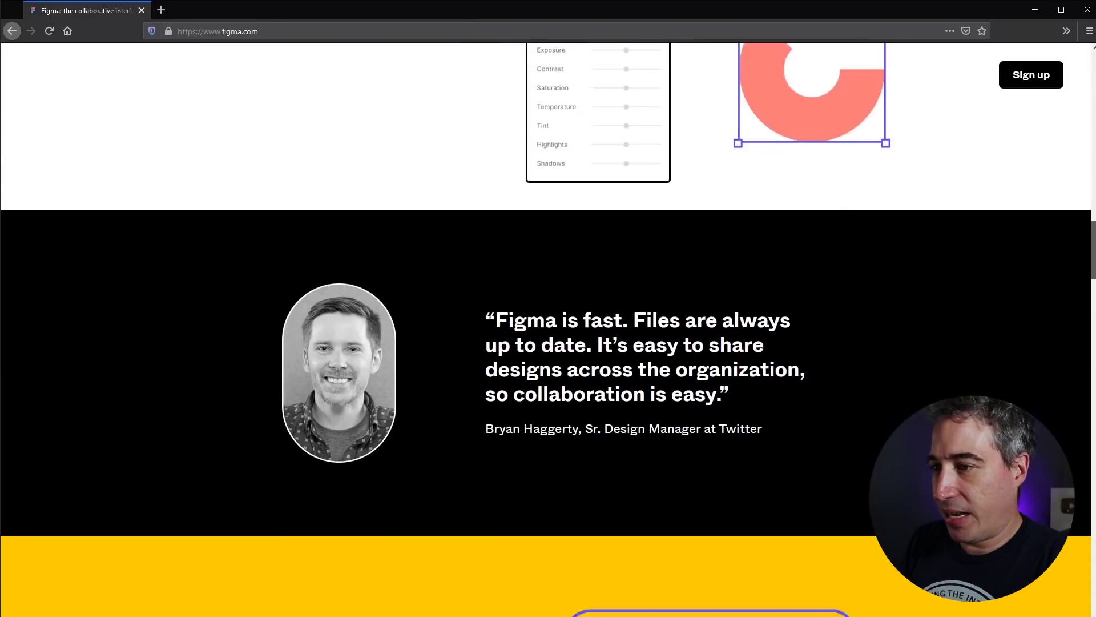
pyautogui.scroll(-2, 674, 609)
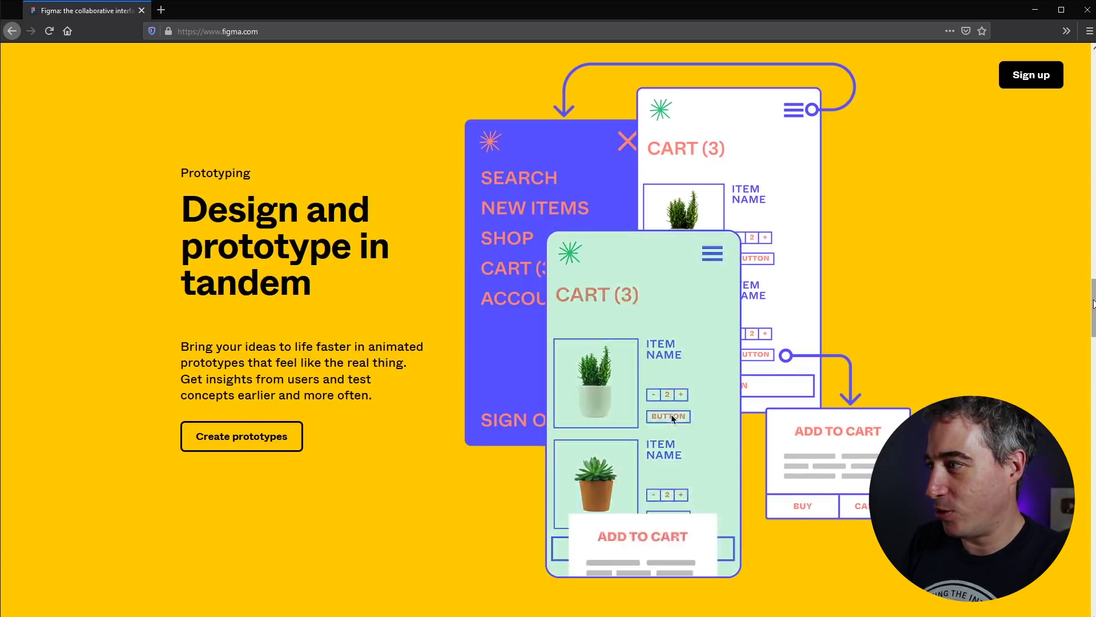
pyautogui.moveTo(1093, 280); pyautogui.dragTo(1092, 74)
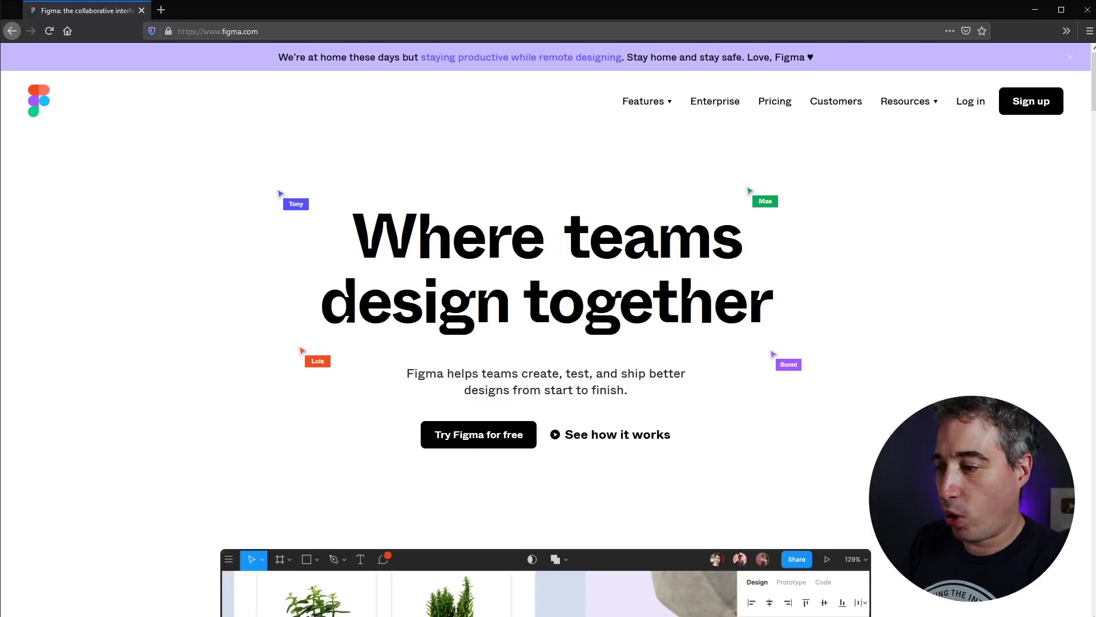
# Switch to the Figma desktop app and create a new draft file.
pyautogui.hotkey('alt', 'Tab')
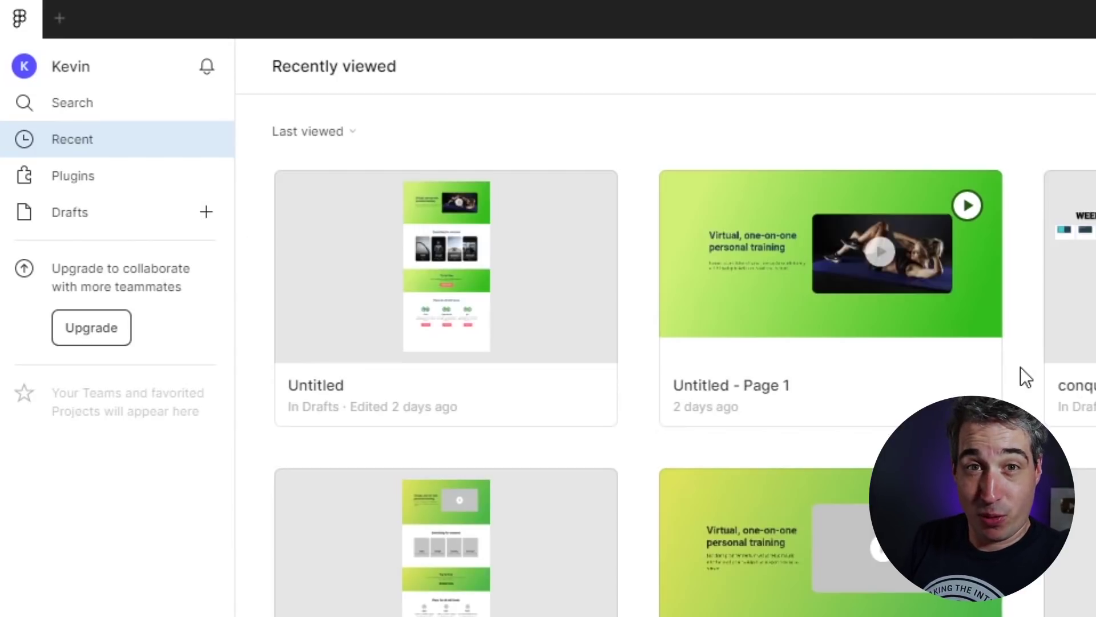
pyautogui.click(206, 213)
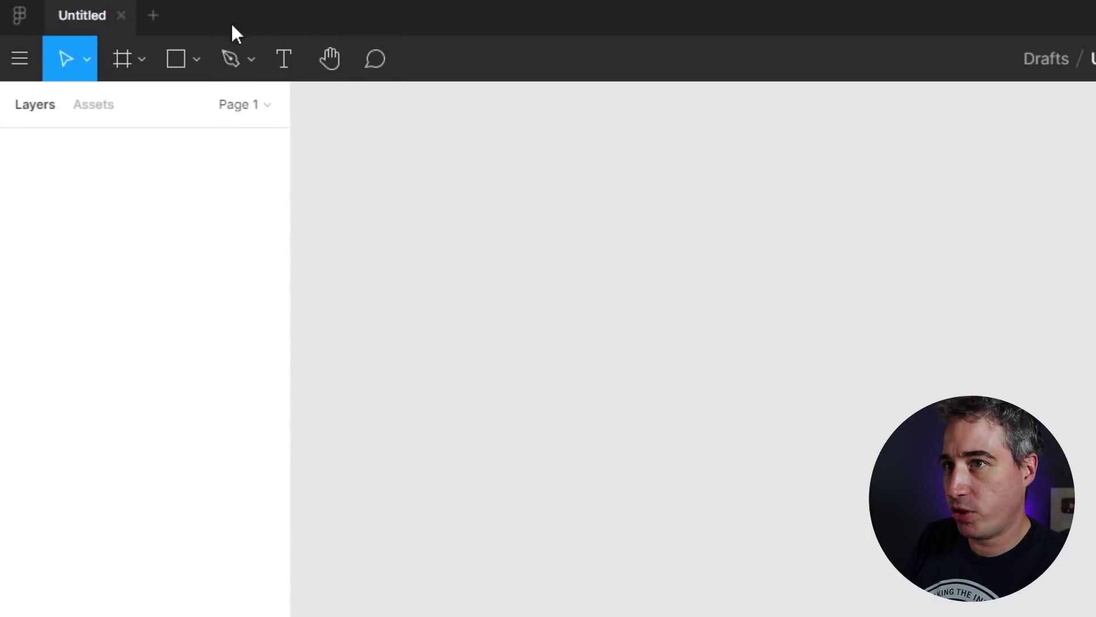
pyautogui.click(87, 57)
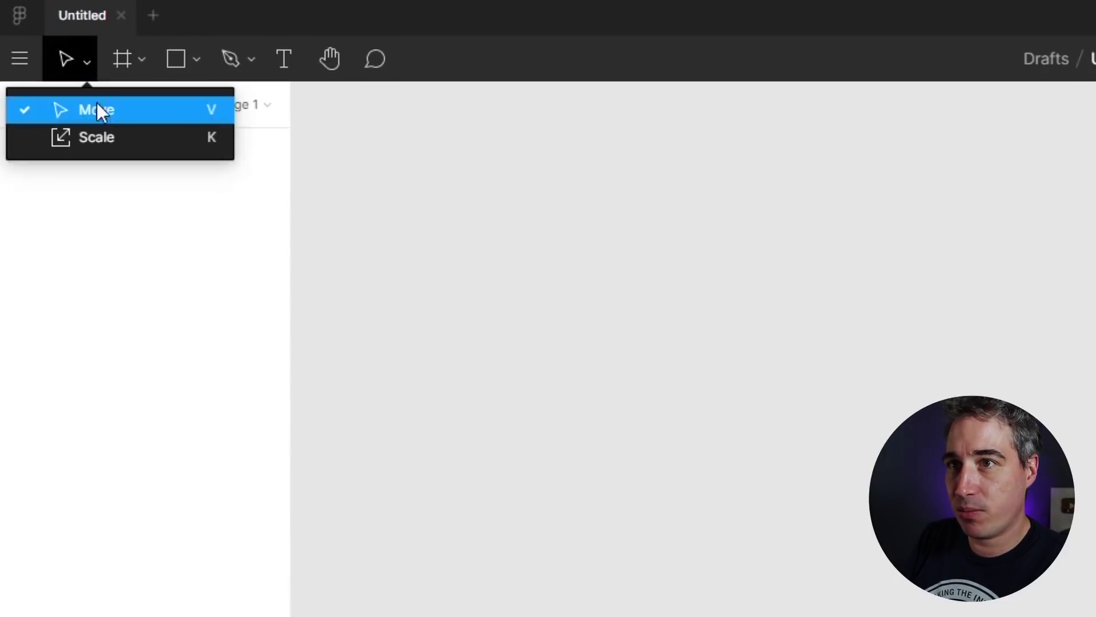
pyautogui.click(143, 63)
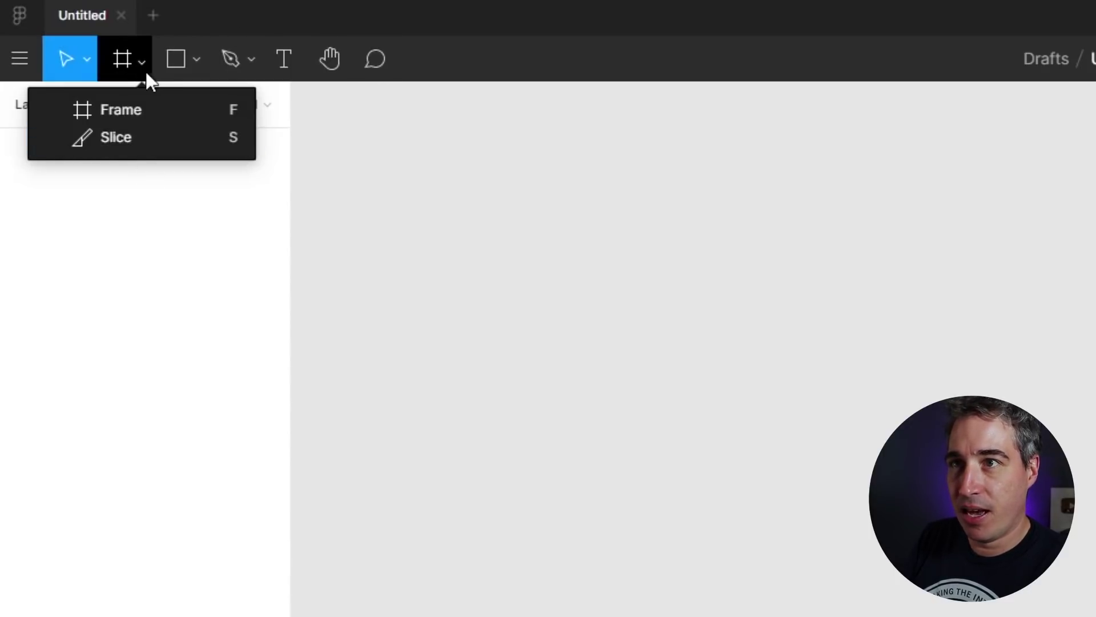
pyautogui.click(146, 70)
pyautogui.click(199, 60)
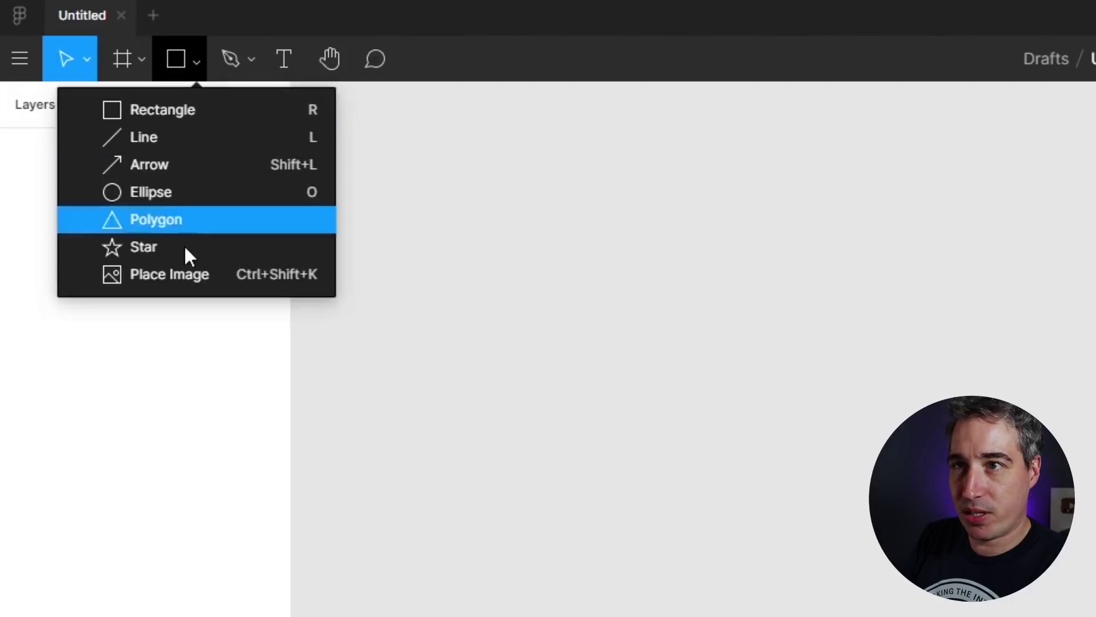
pyautogui.click(196, 64)
pyautogui.click(245, 63)
pyautogui.click(252, 64)
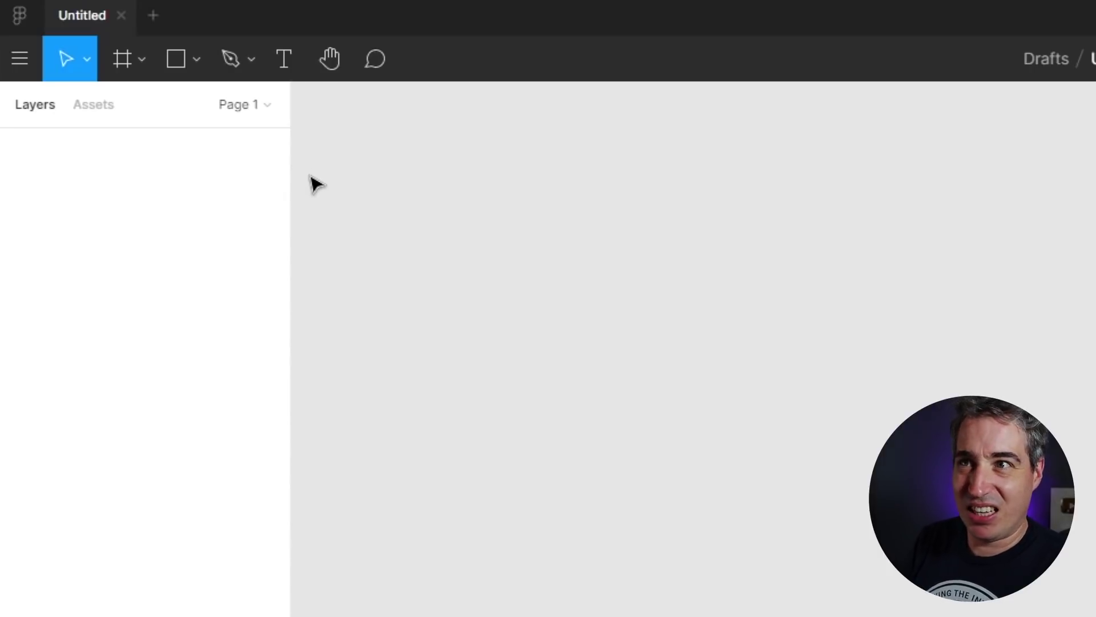
# Draw a trial rectangle directly on the empty canvas and delete it.
pyautogui.click(176, 75)
pyautogui.moveTo(458, 278); pyautogui.dragTo(1095, 616)
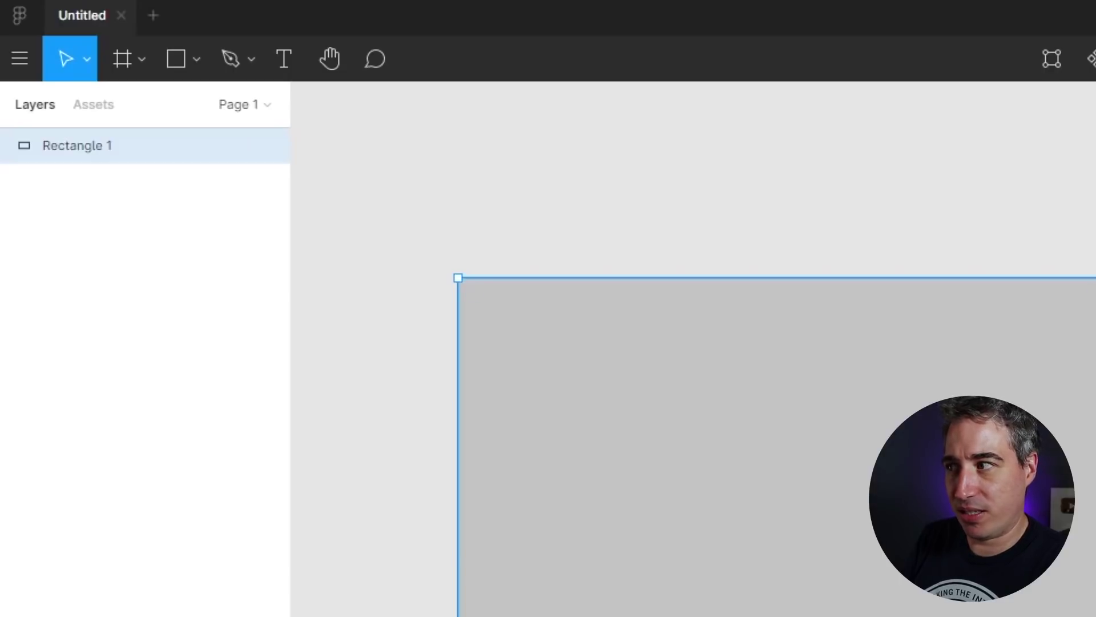
pyautogui.press('Delete')
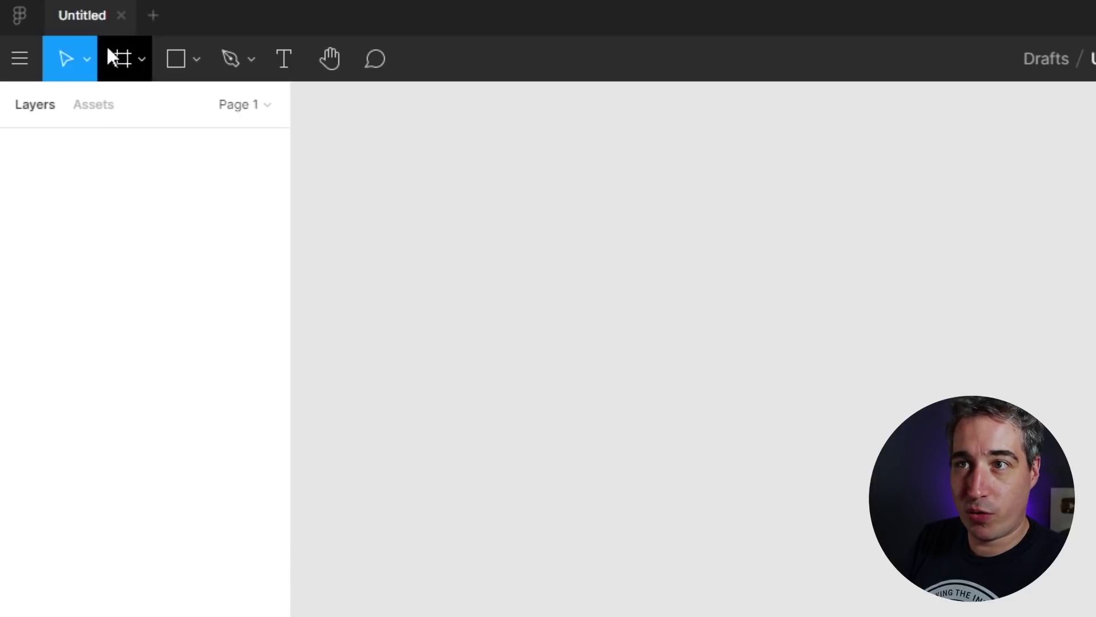
# Try drawing a large custom frame with the Frame tool across the empty canvas.
pyautogui.click(122, 59)
pyautogui.click(144, 62)
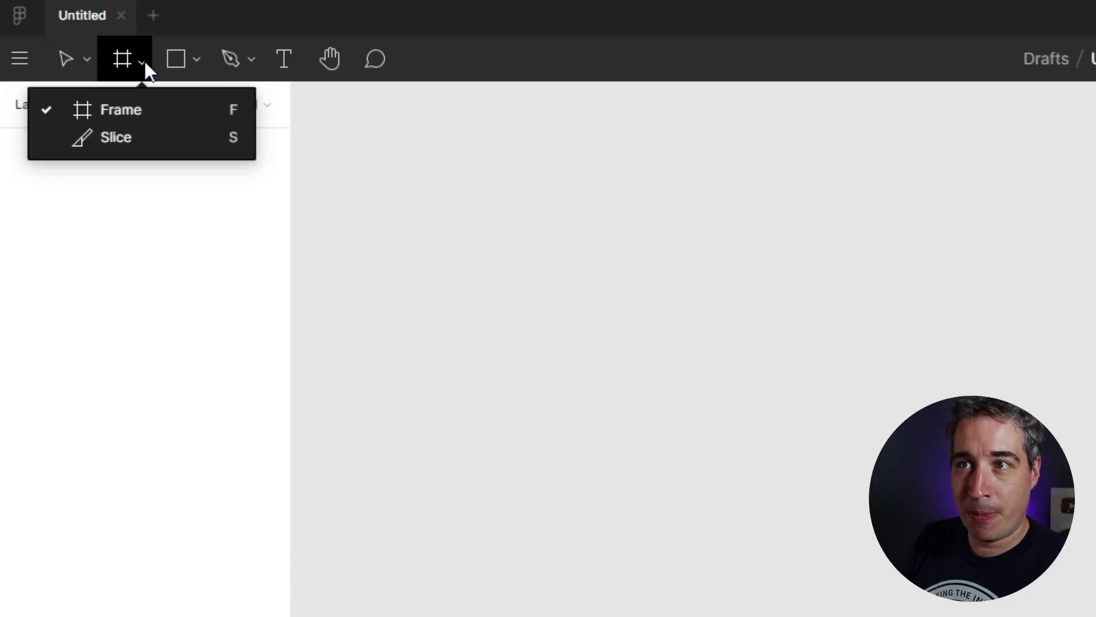
pyautogui.click(158, 108)
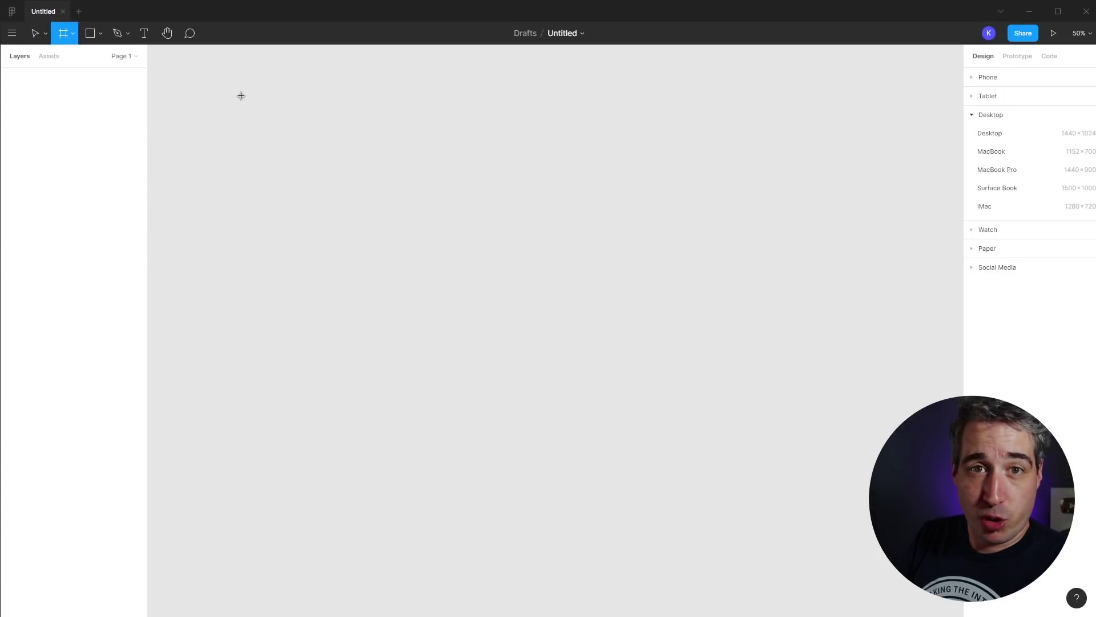
pyautogui.moveTo(241, 96); pyautogui.dragTo(854, 544)
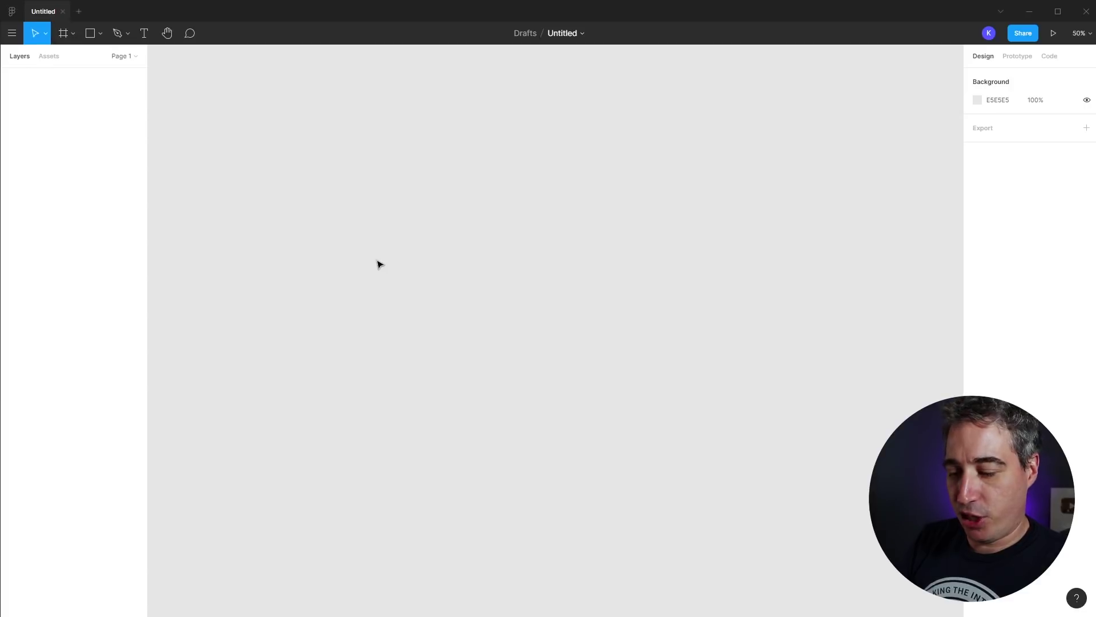
pyautogui.press('f')
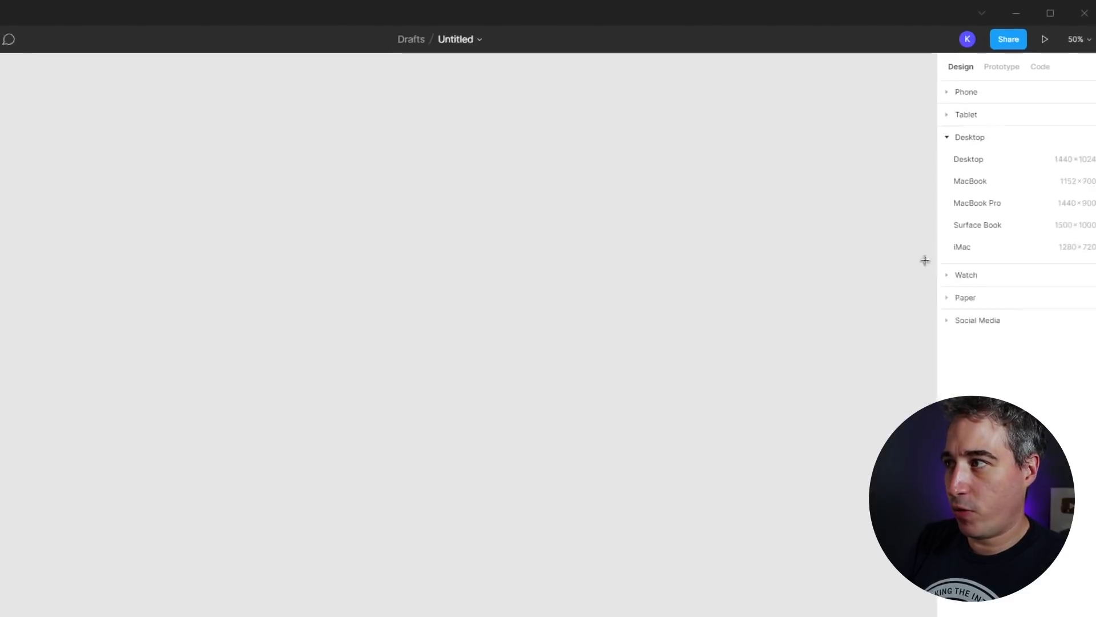
pyautogui.click(972, 116)
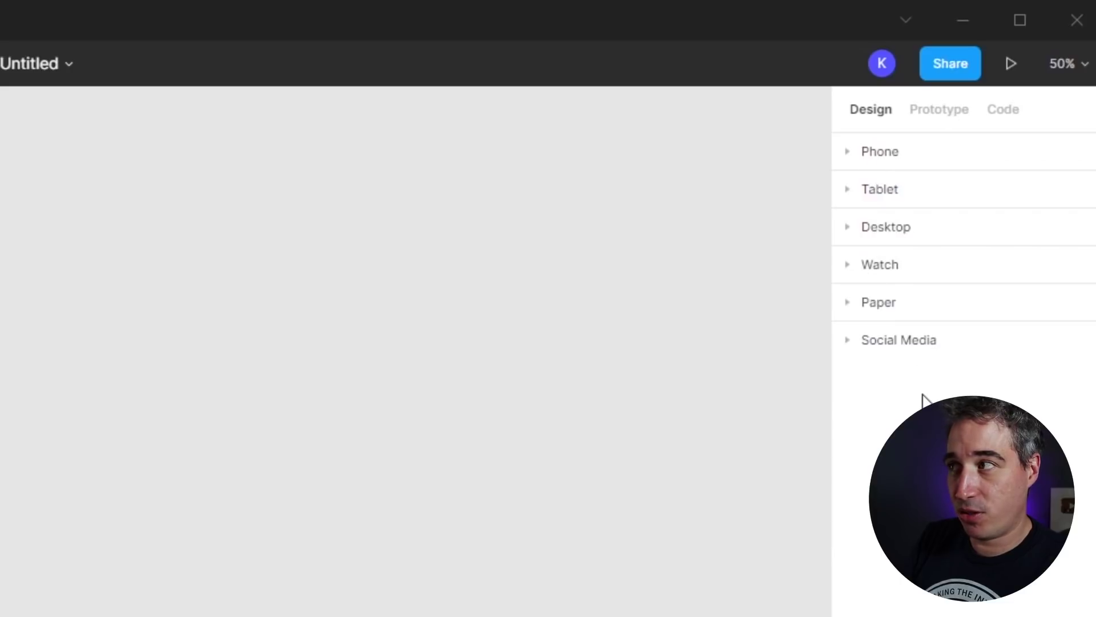
pyautogui.click(24, 38)
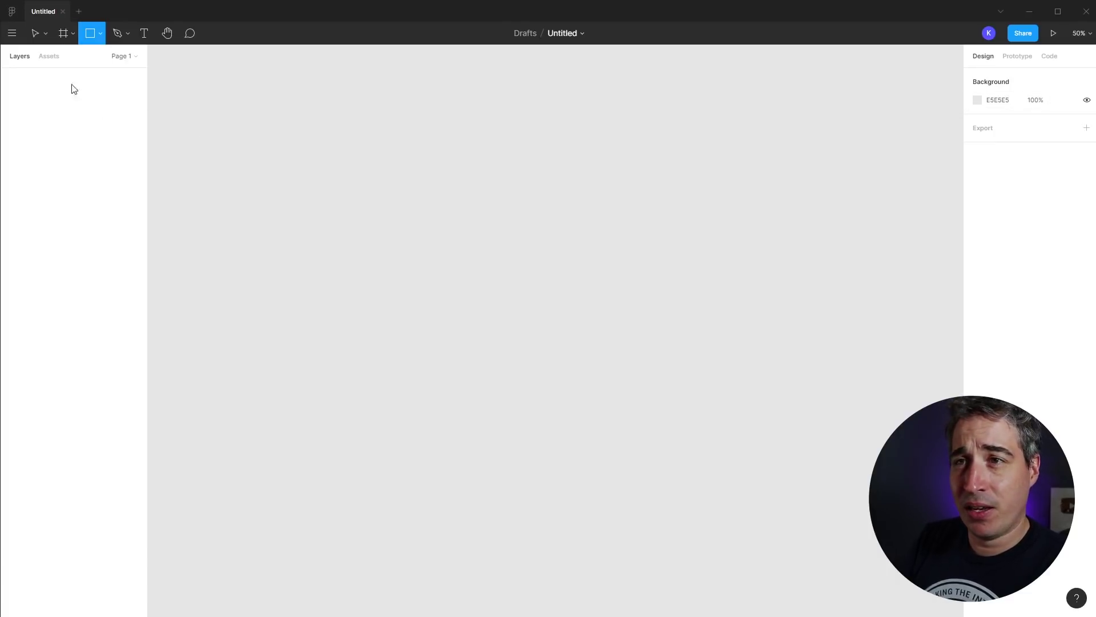
pyautogui.click(68, 33)
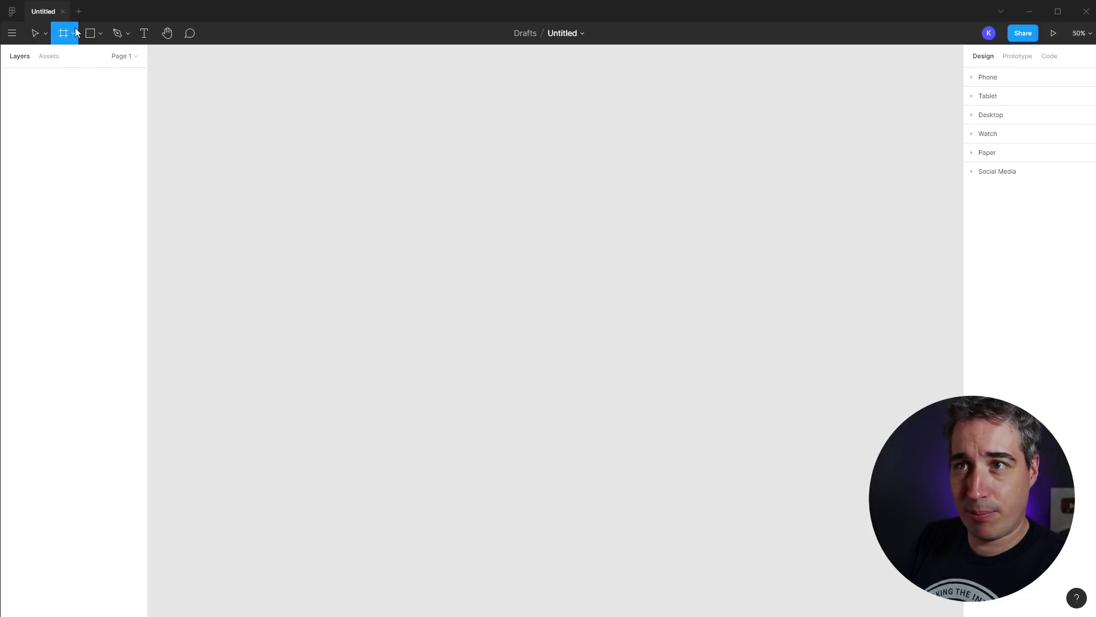
pyautogui.click(75, 32)
pyautogui.click(63, 42)
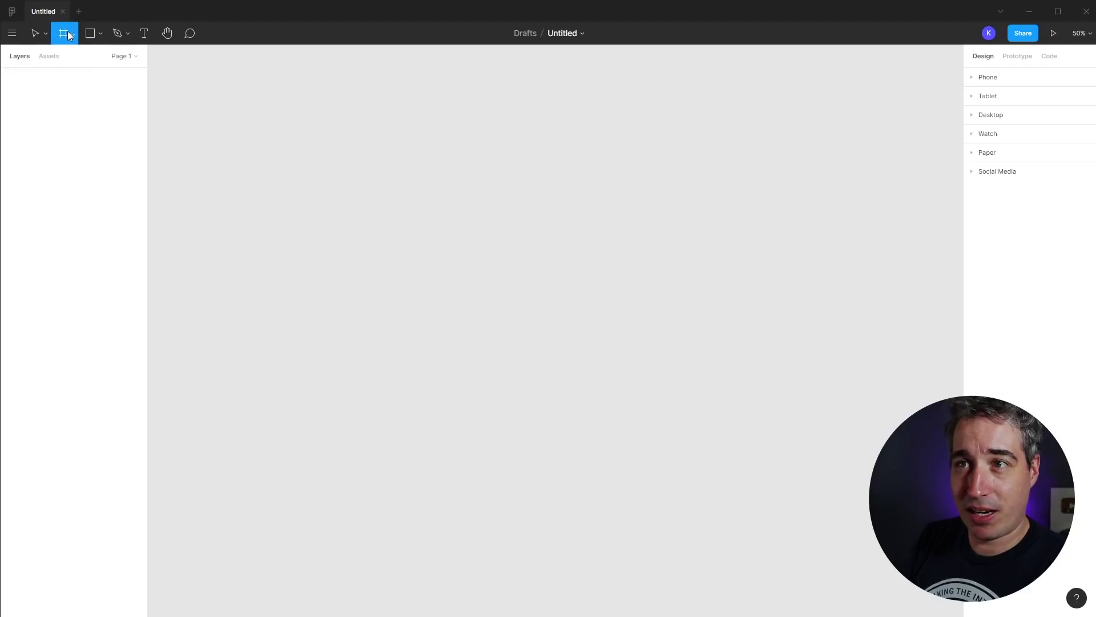
pyautogui.click(37, 33)
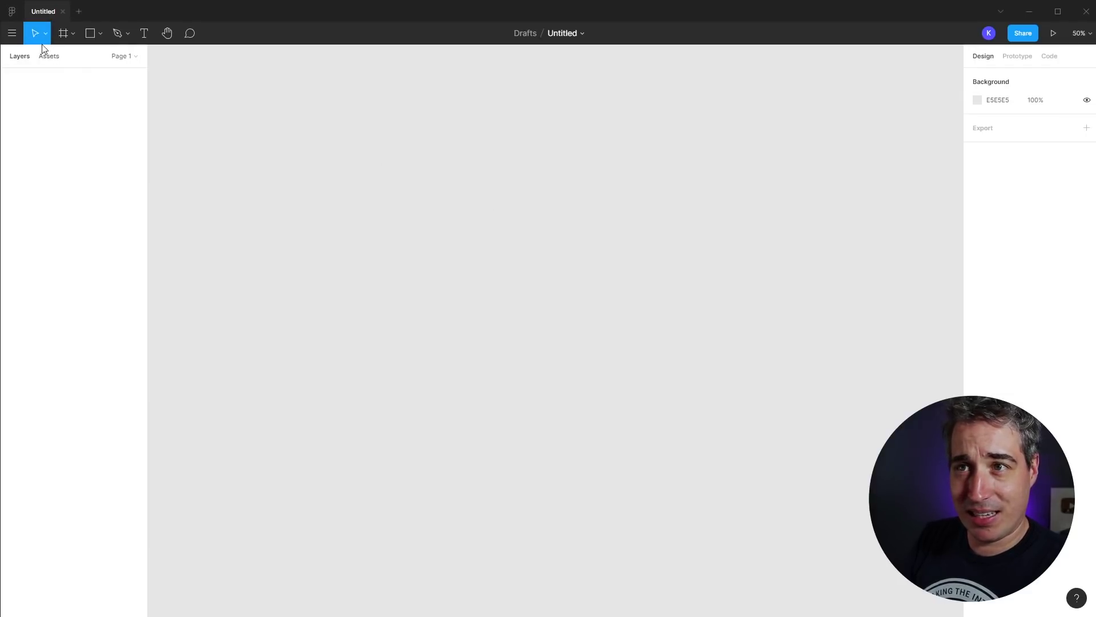
# Draw a custom frame about 1097 × 712 on the canvas and delete it.
pyautogui.press('f')
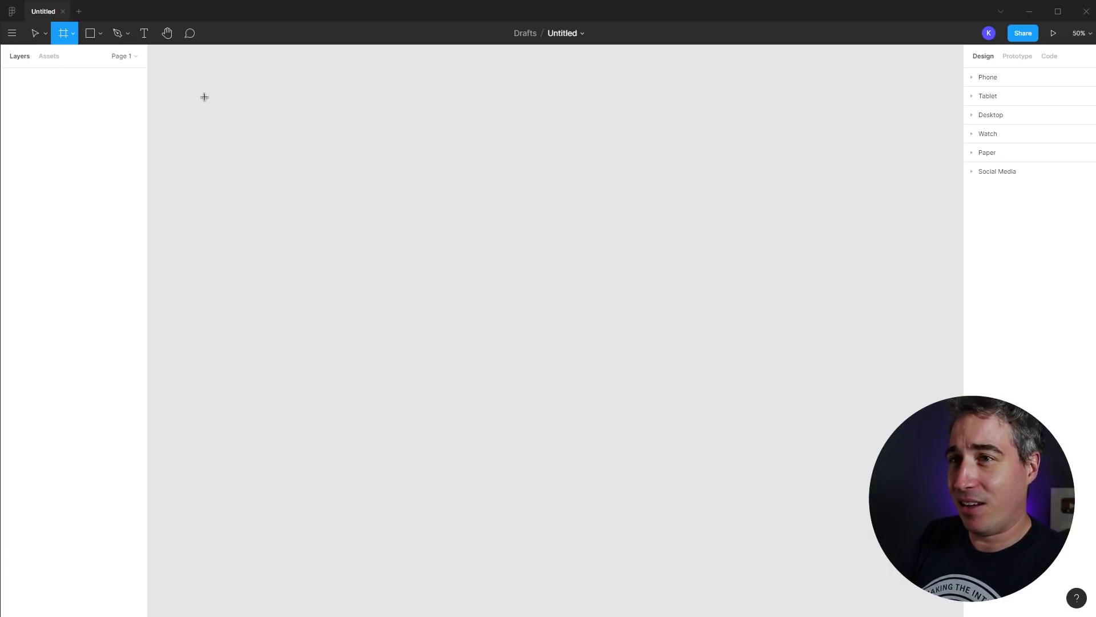
pyautogui.moveTo(205, 97); pyautogui.dragTo(831, 503)
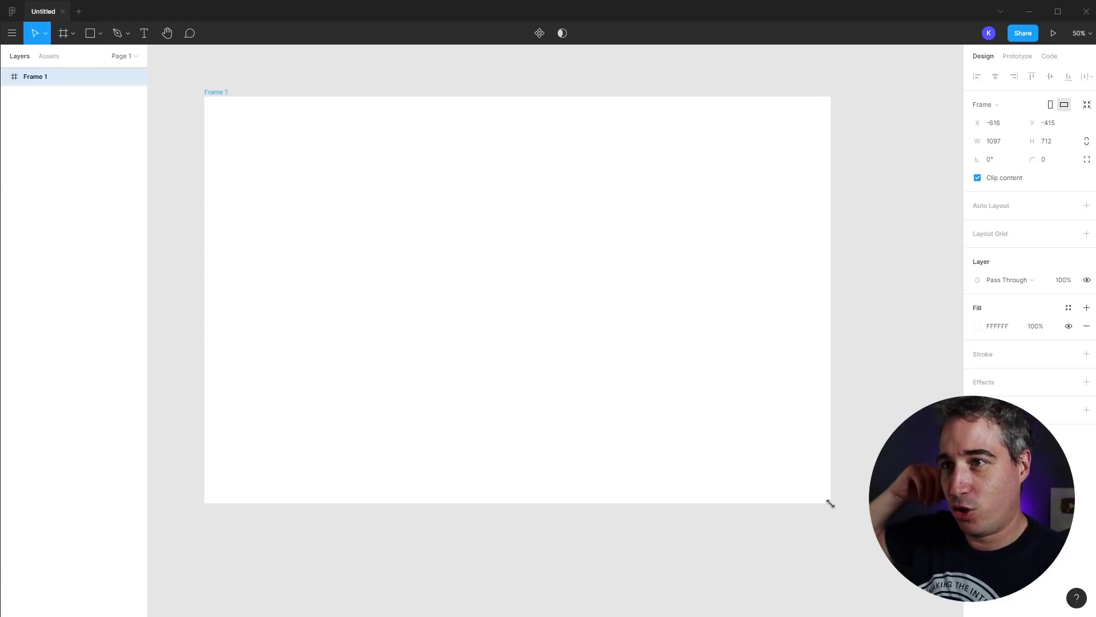
pyautogui.press('Delete')
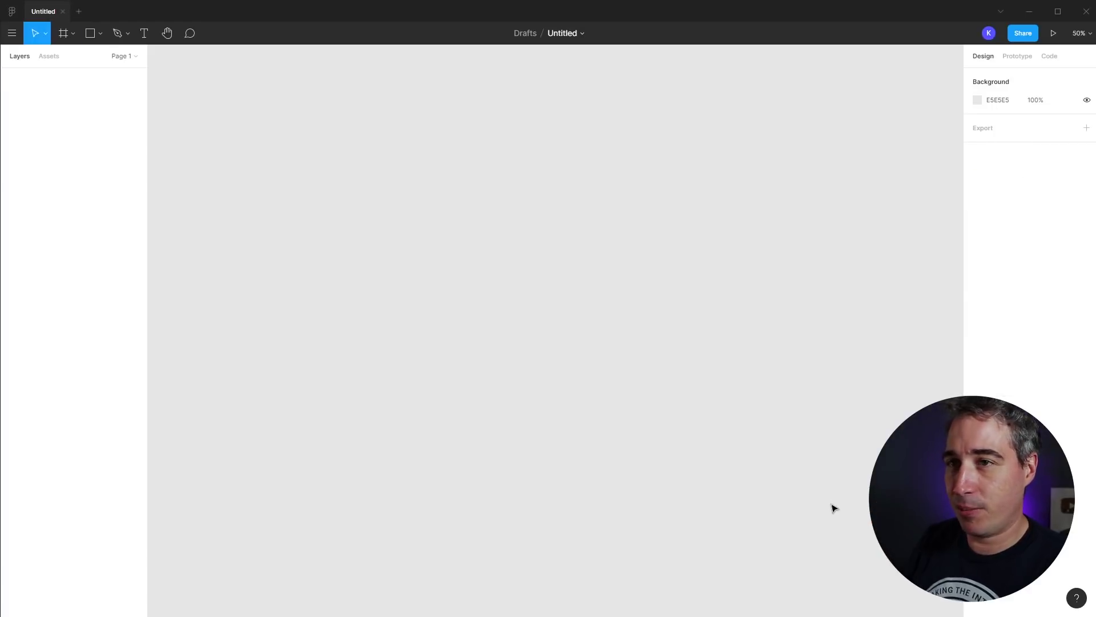
# Add a frame from the 1440 × 1024 Desktop preset and shift it slightly to about X -725, Y -505.
pyautogui.press('f')
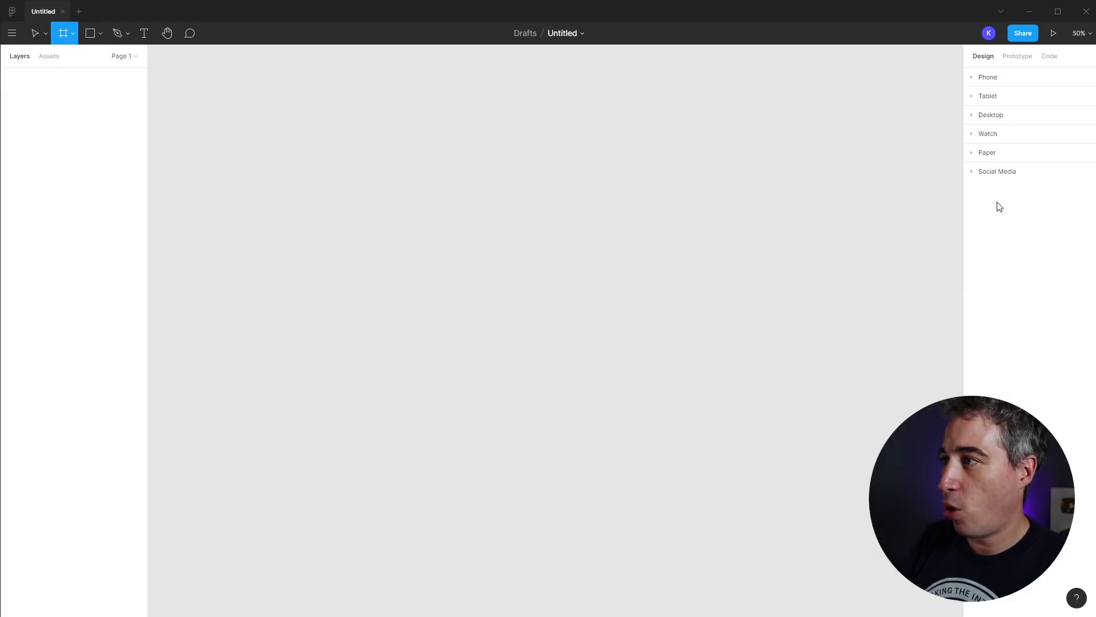
pyautogui.click(974, 117)
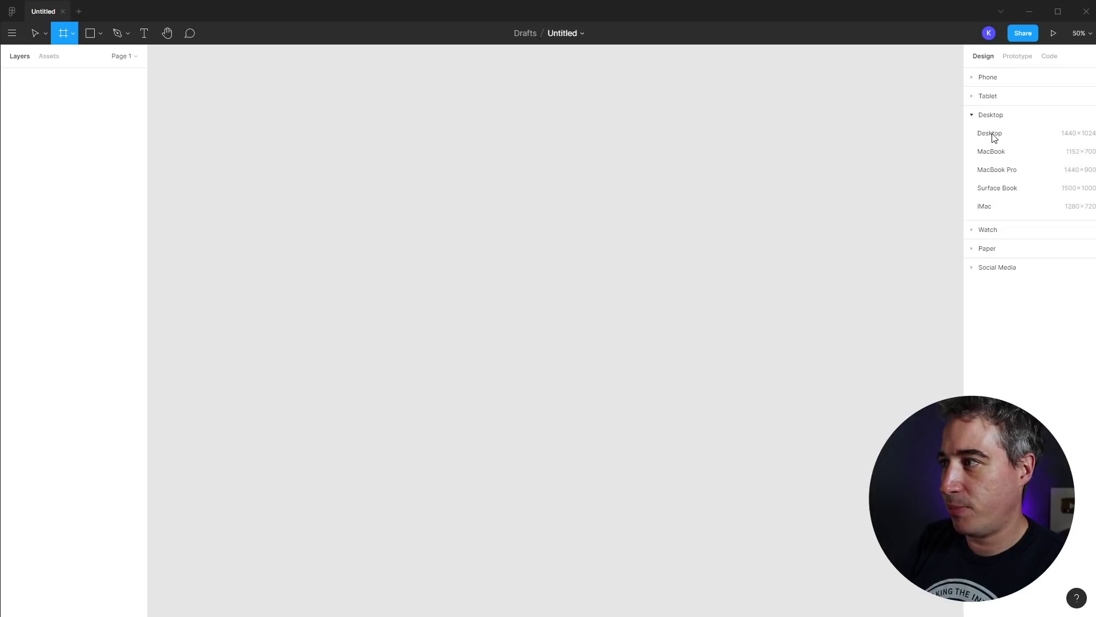
pyautogui.click(991, 133)
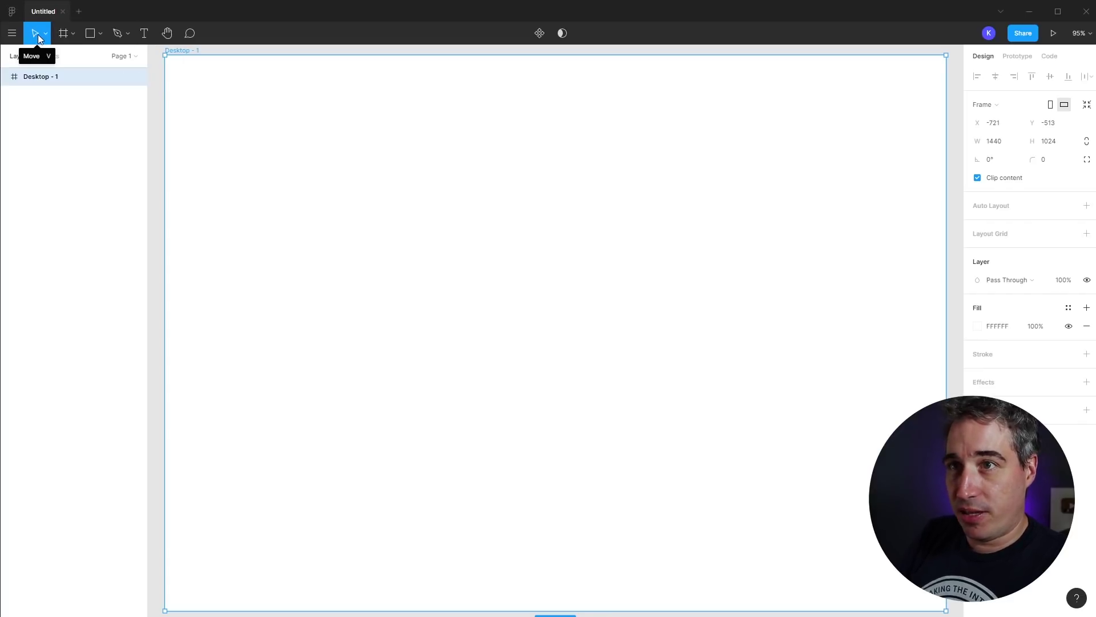
pyautogui.moveTo(246, 112)
pyautogui.mouseDown()
pyautogui.moveTo(338, 267)
pyautogui.moveTo(250, 250)
pyautogui.moveTo(234, 141)
pyautogui.moveTo(241, 109)
pyautogui.mouseUp()
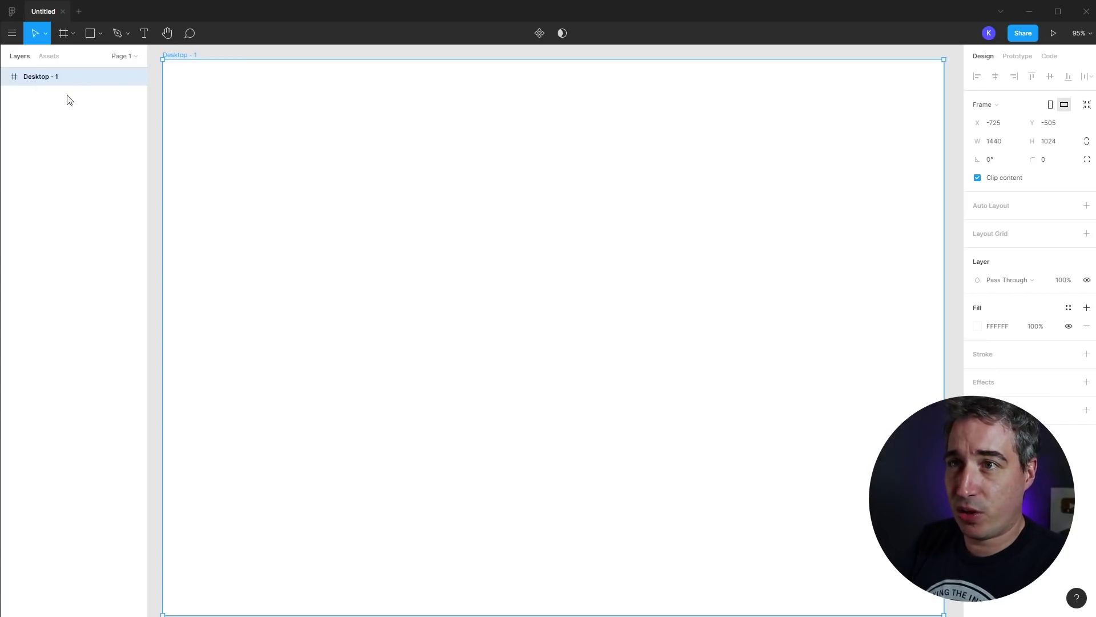
# Draw a trial rectangle about 1392 × 705 reaching the desktop frame's right edge and delete it.
pyautogui.click(101, 34)
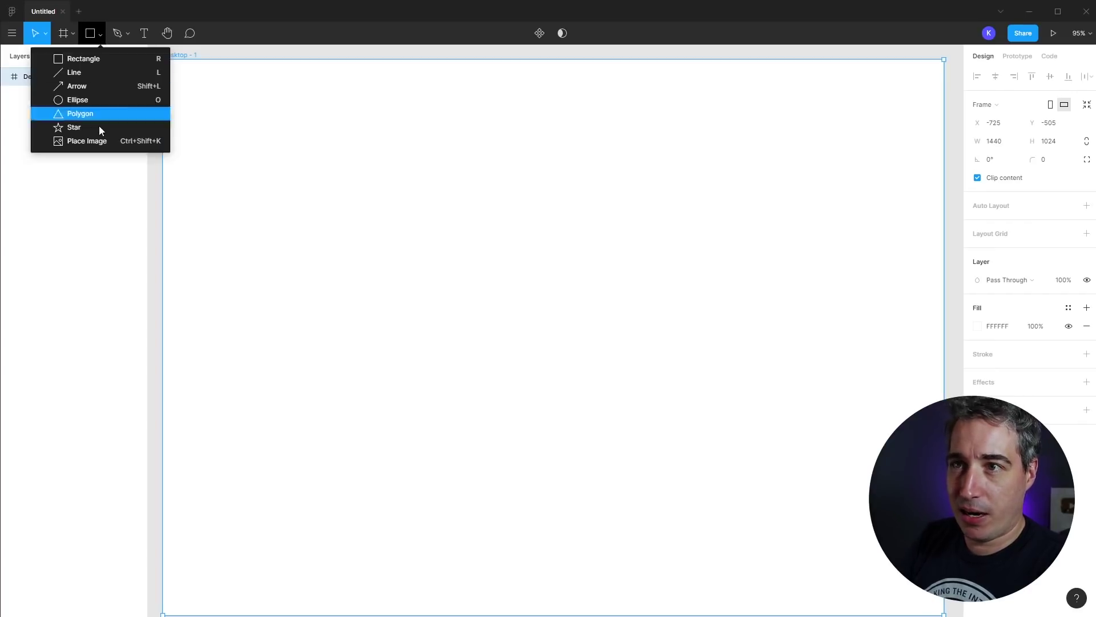
pyautogui.click(101, 32)
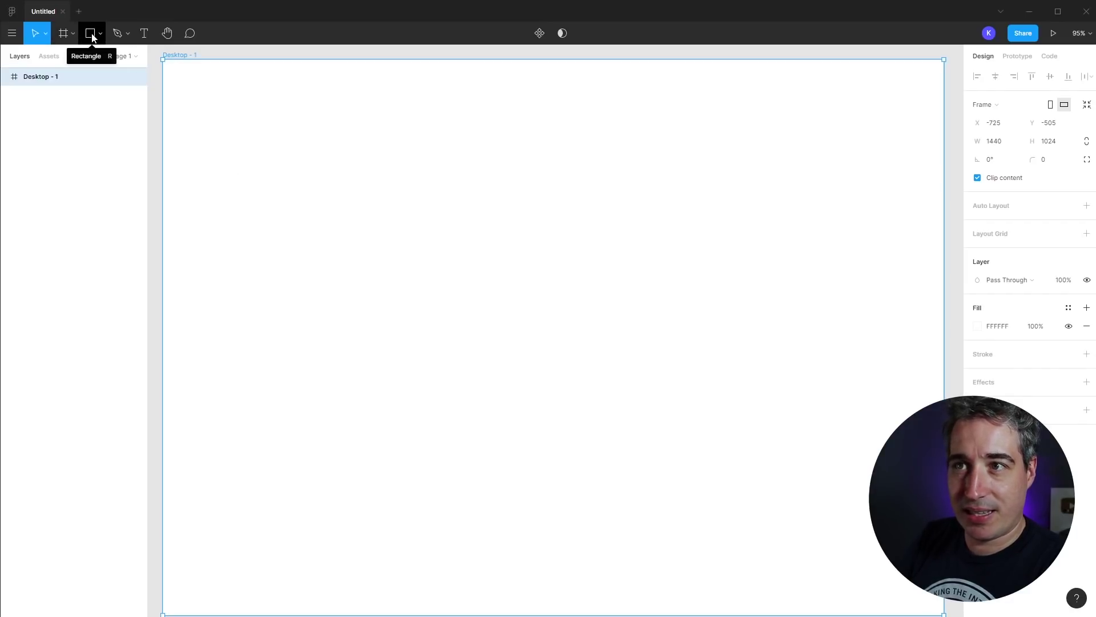
pyautogui.press('r')
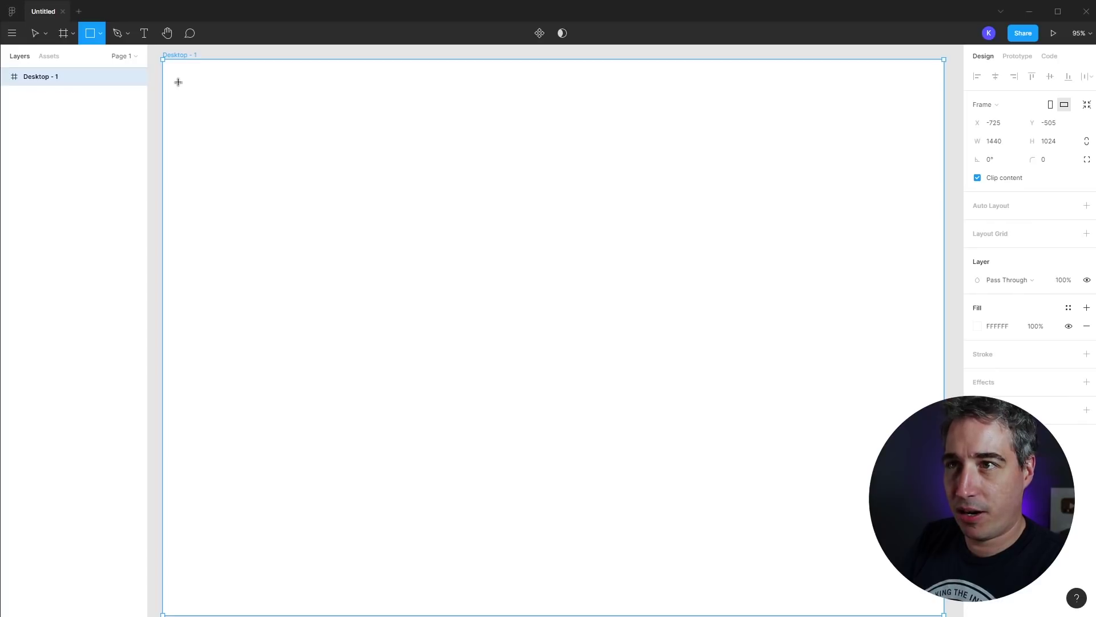
pyautogui.moveTo(189, 85); pyautogui.dragTo(944, 469)
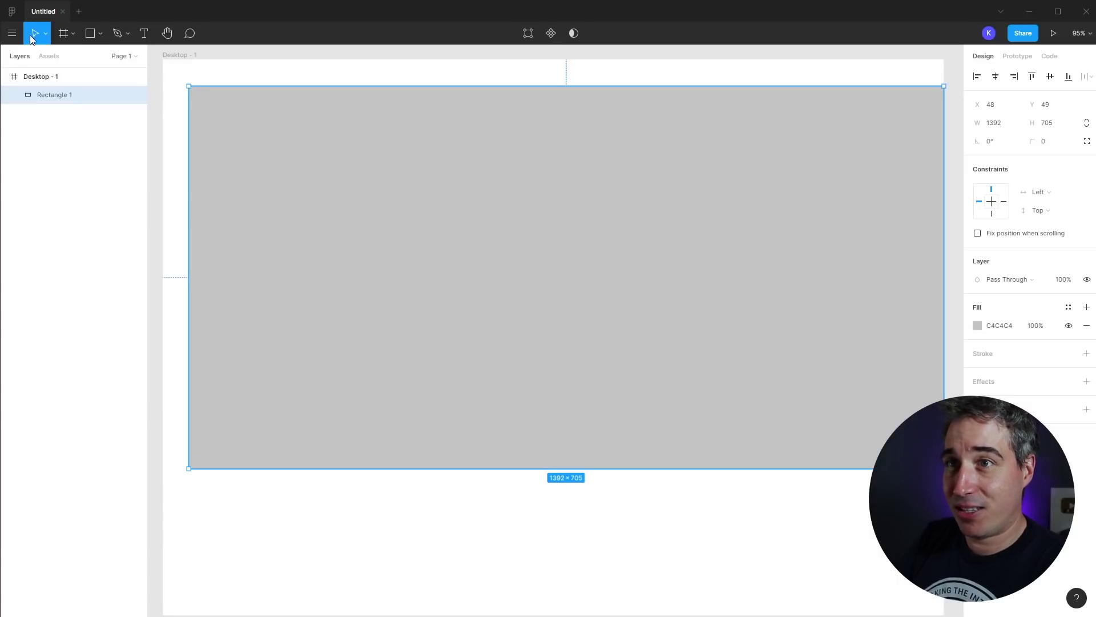
pyautogui.press('Delete')
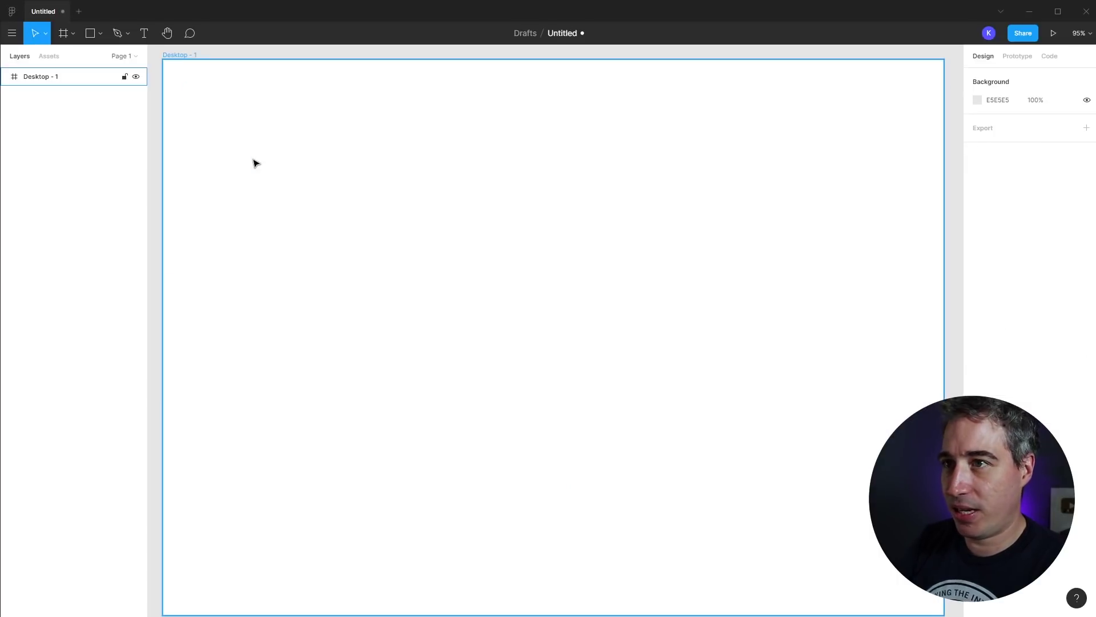
# Draw a rectangle about 1157 × 582 in the upper part of the desktop frame, at about X 68, Y 88.
pyautogui.press('r')
pyautogui.moveTo(199, 106); pyautogui.dragTo(828, 423)
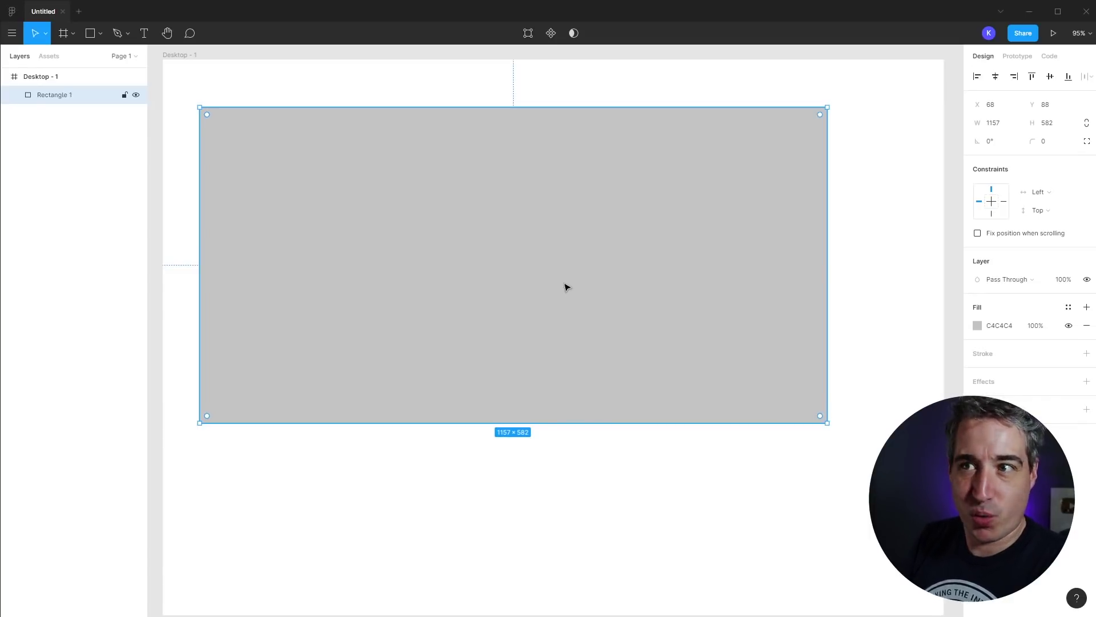
# Move the rectangle to the desktop frame's top-left corner at X 0, Y 0, and resize it to 1440 × 810.
pyautogui.moveTo(571, 282); pyautogui.dragTo(517, 231)
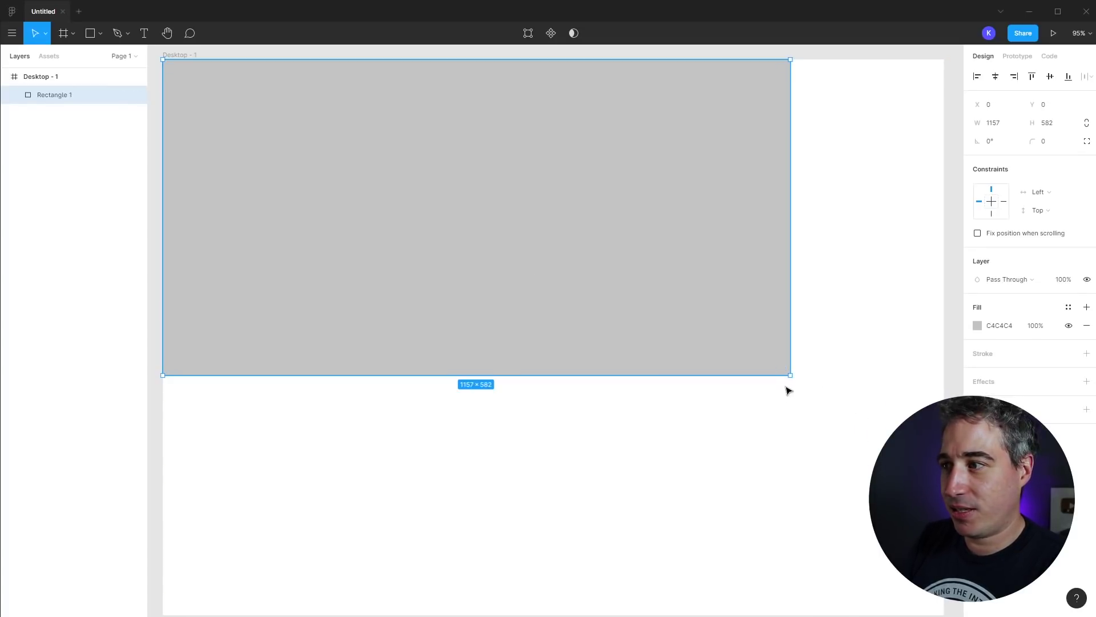
pyautogui.moveTo(790, 377); pyautogui.dragTo(944, 499)
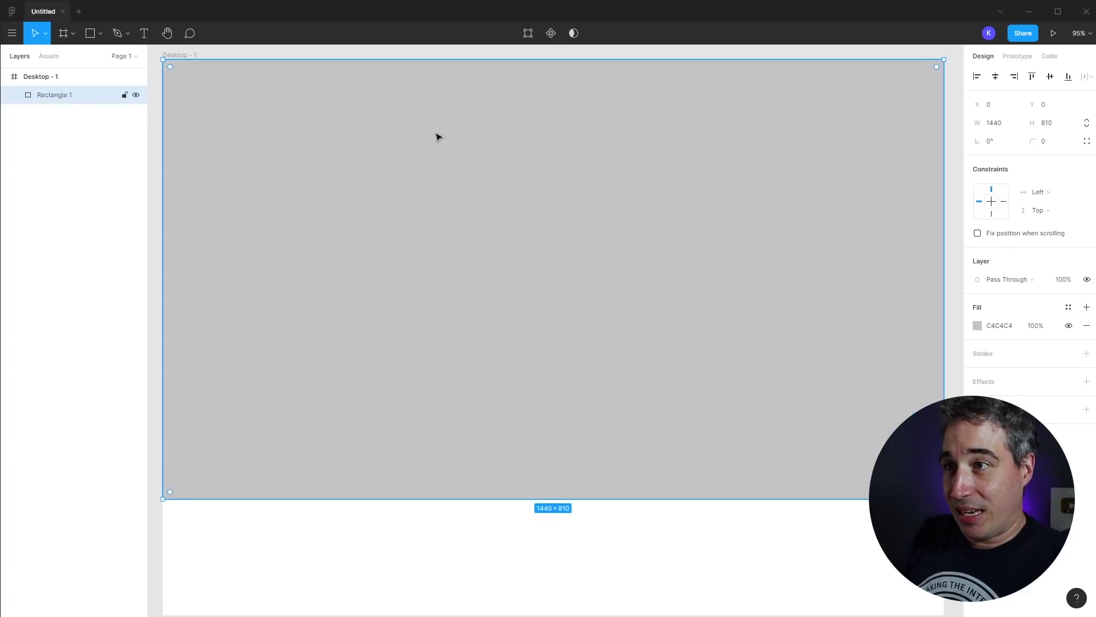
pyautogui.click(718, 541)
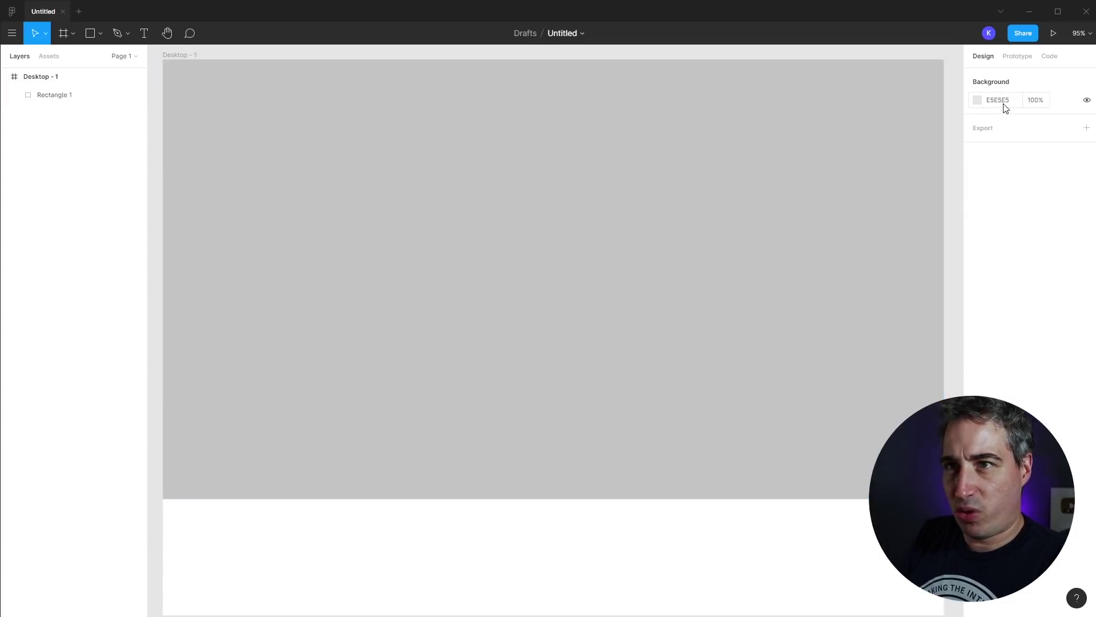
# Change the rectangle's solid fill color to bright pink FF007A.
pyautogui.click(772, 363)
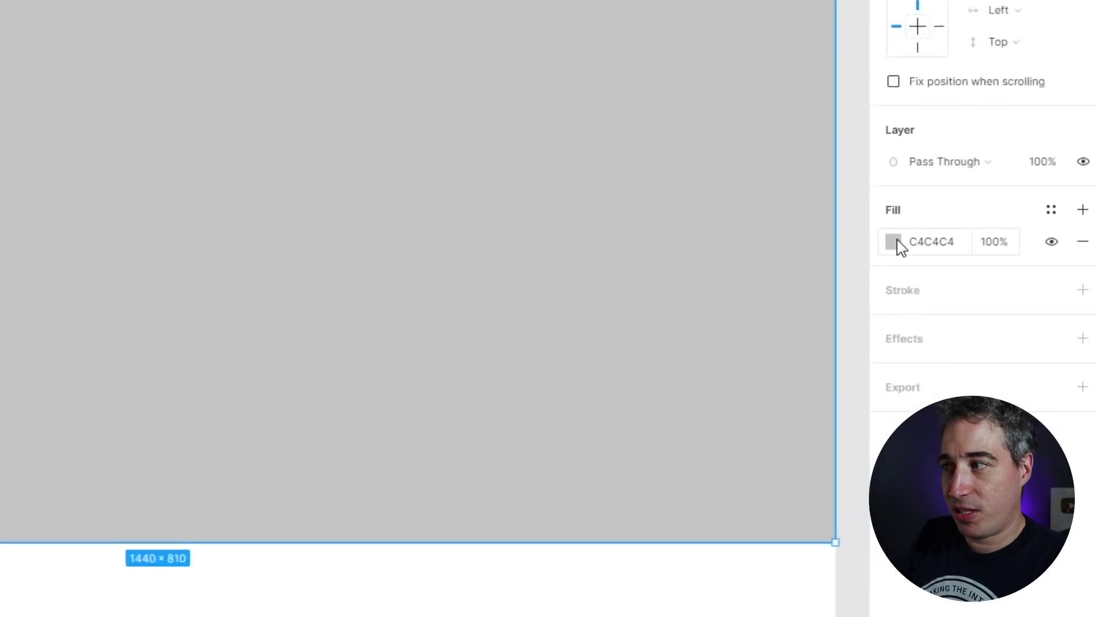
pyautogui.click(864, 211)
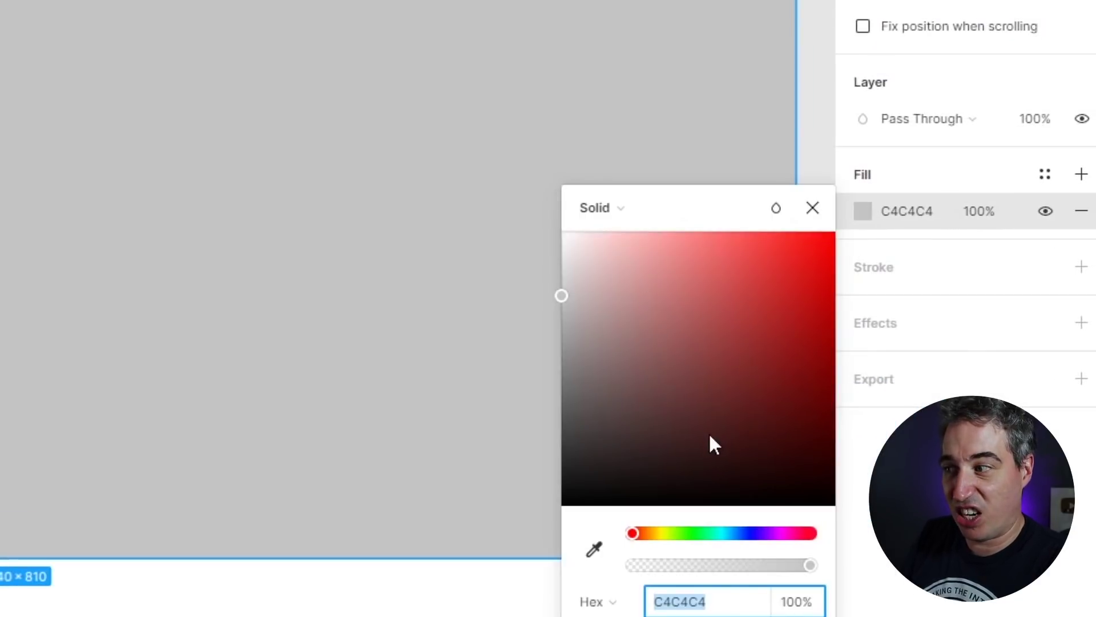
pyautogui.click(664, 533)
pyautogui.moveTo(665, 537); pyautogui.dragTo(796, 534)
pyautogui.moveTo(705, 349); pyautogui.dragTo(836, 229)
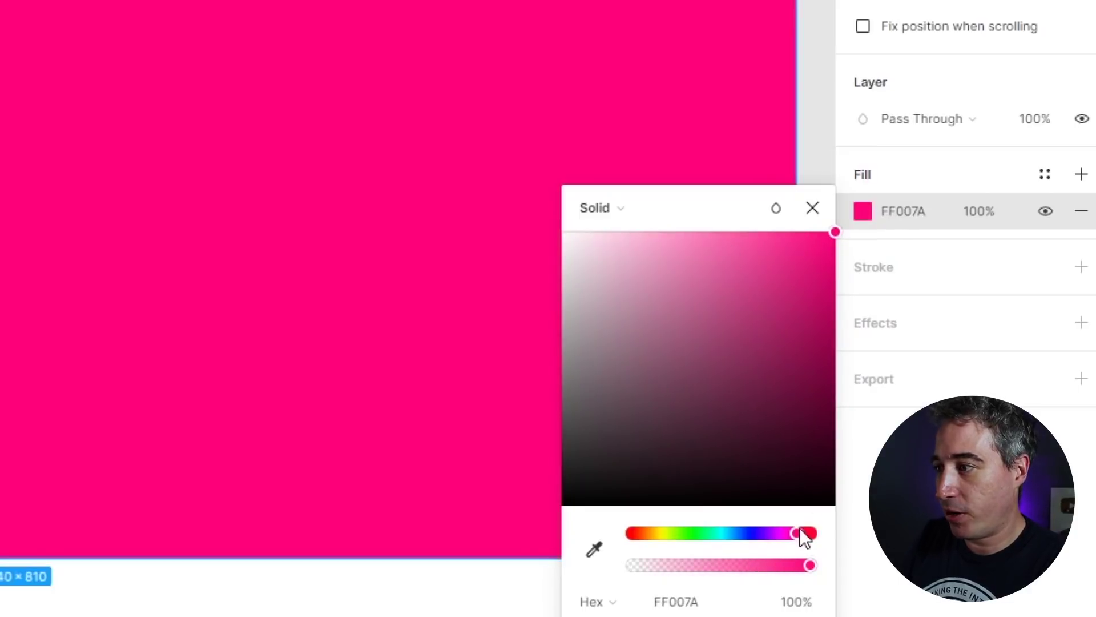
# Shift the fill's hue to green and adjust its shade to 429235.
pyautogui.moveTo(799, 532); pyautogui.dragTo(700, 521)
pyautogui.click(708, 328)
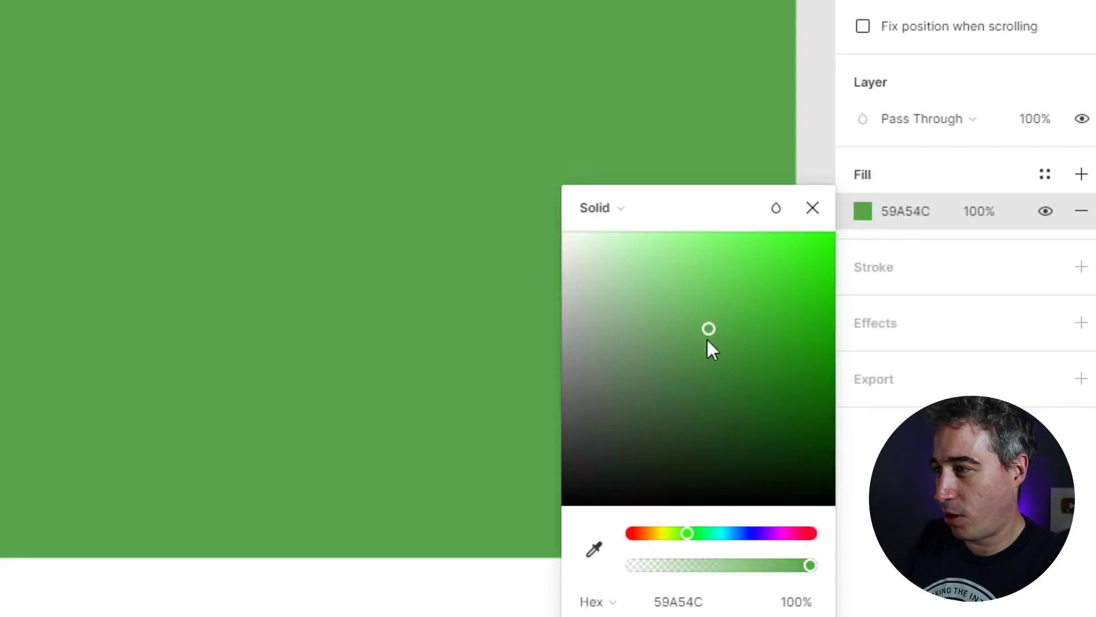
pyautogui.moveTo(708, 339); pyautogui.dragTo(555, 286)
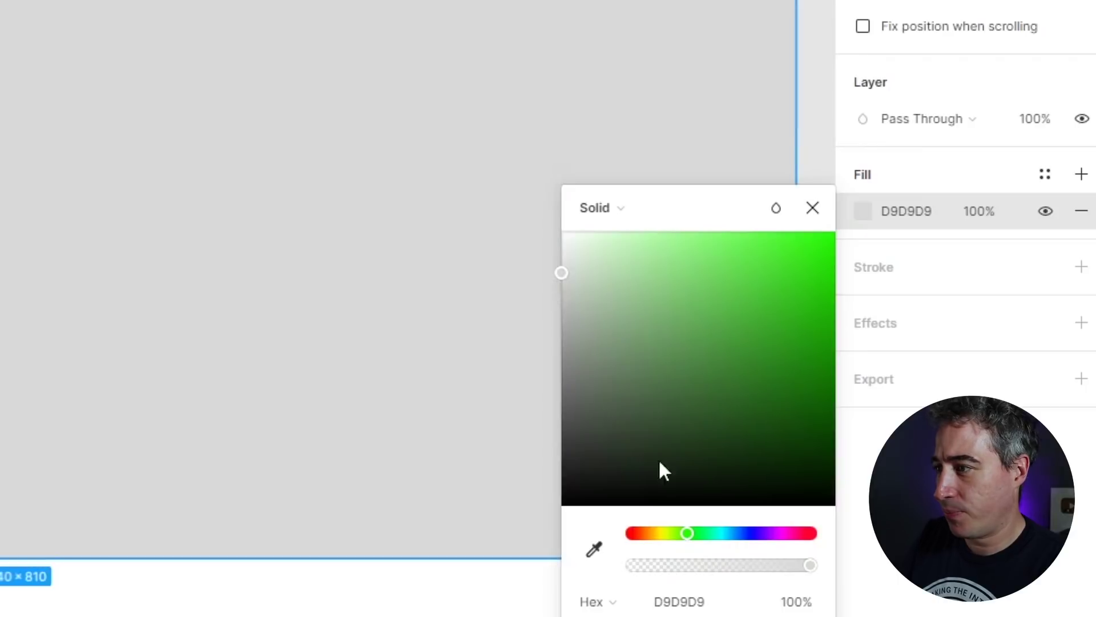
pyautogui.moveTo(674, 345); pyautogui.dragTo(736, 350)
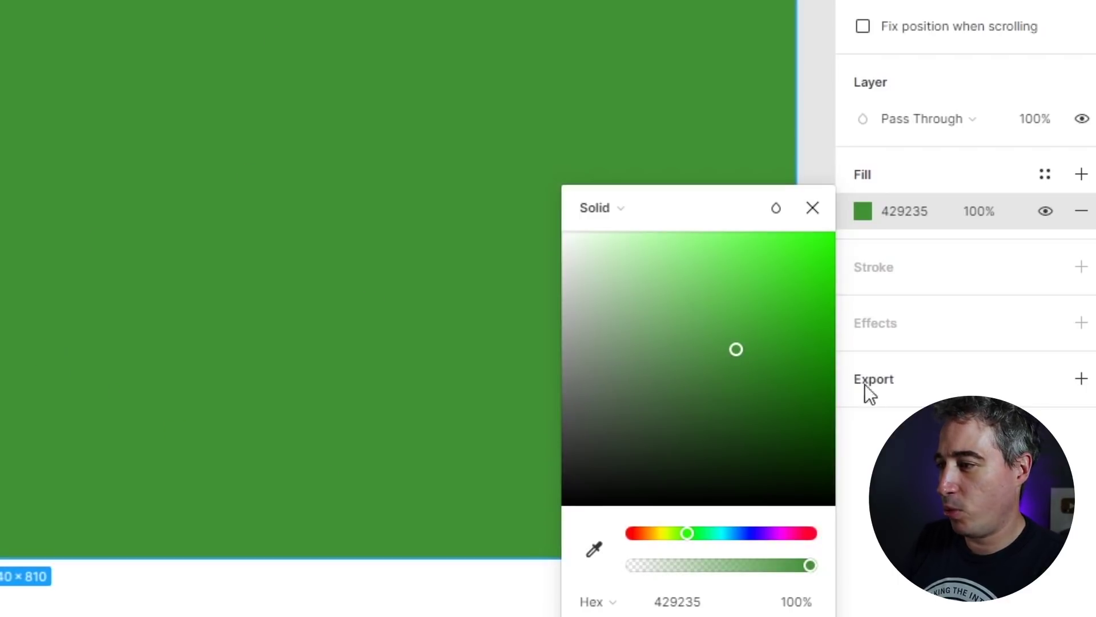
# Lower the green fill's opacity gradually through 31% and 1%, and set it to 0%.
pyautogui.moveTo(746, 569); pyautogui.dragTo(688, 569)
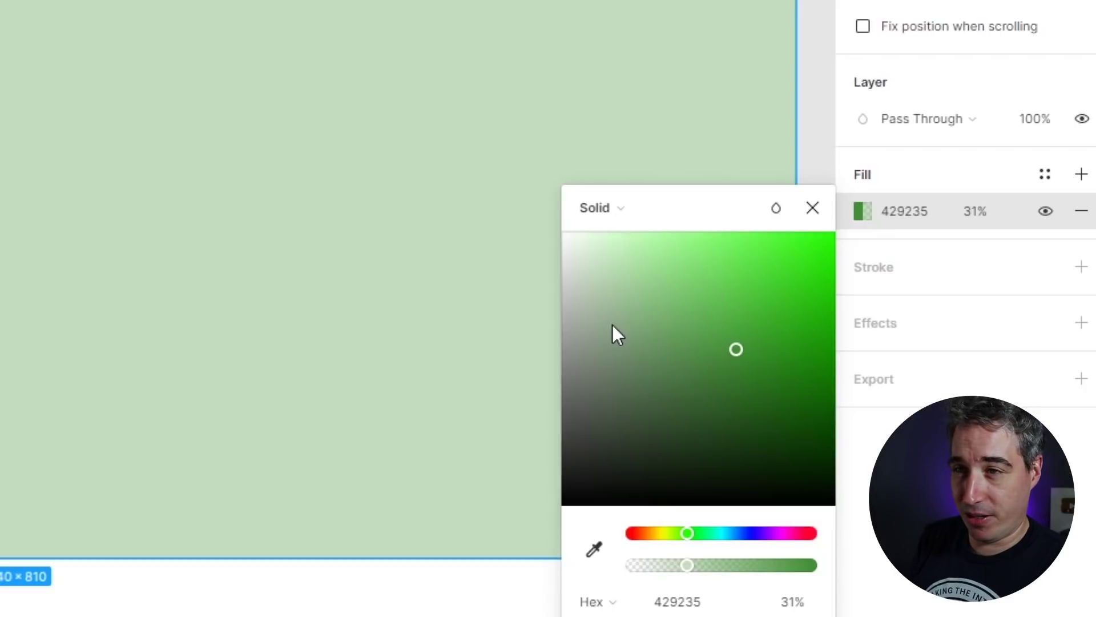
pyautogui.moveTo(688, 568); pyautogui.dragTo(635, 567)
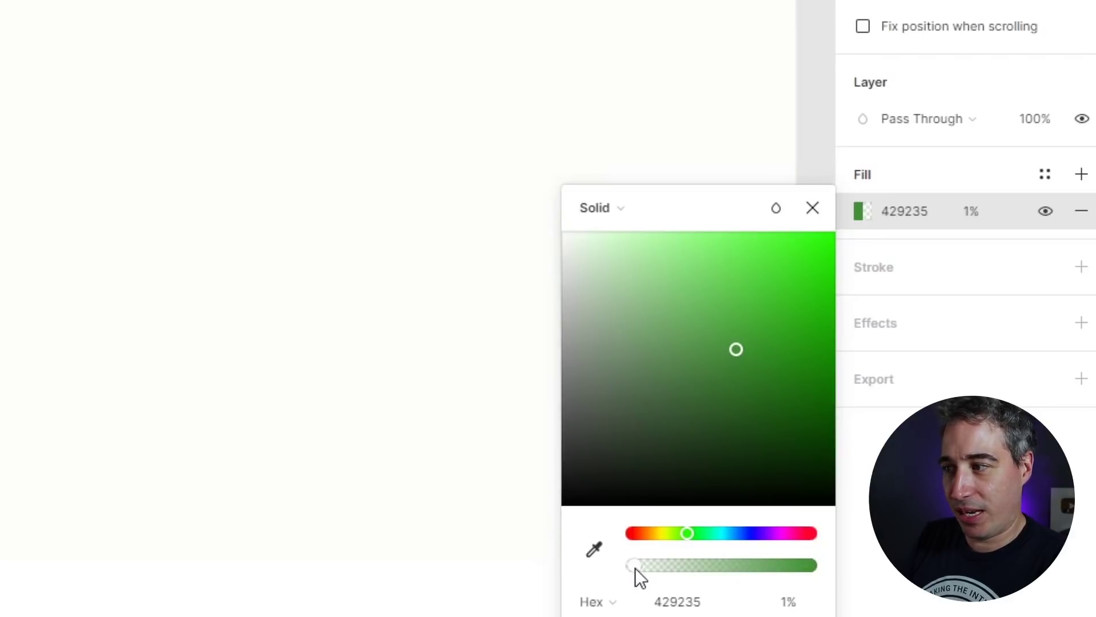
pyautogui.click(793, 607)
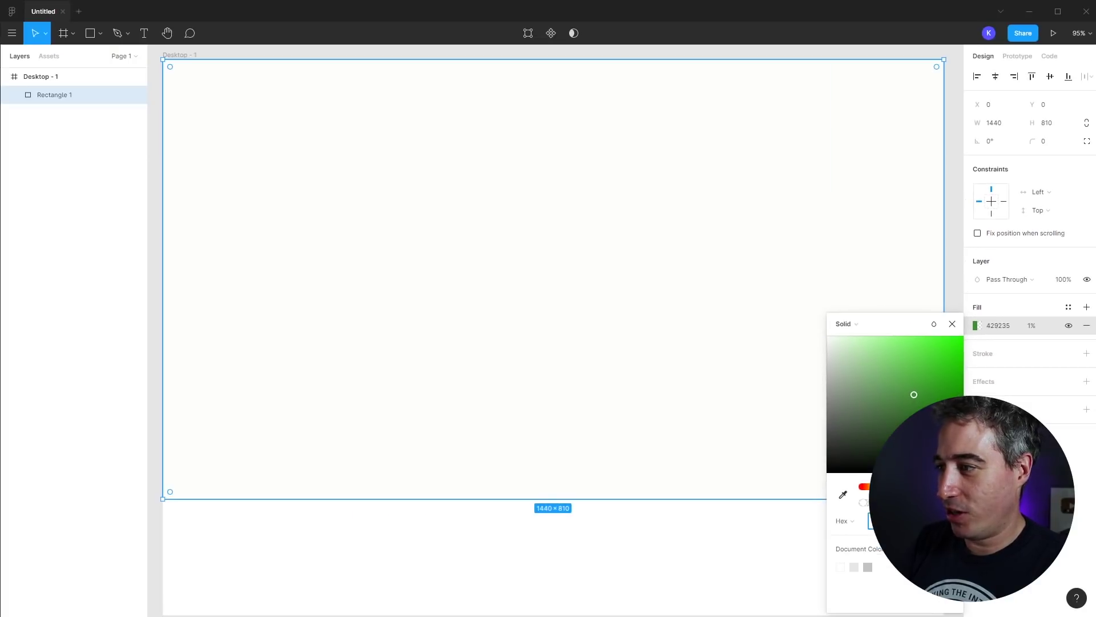
pyautogui.write('0')
pyautogui.press('Tab')
pyautogui.click(625, 354)
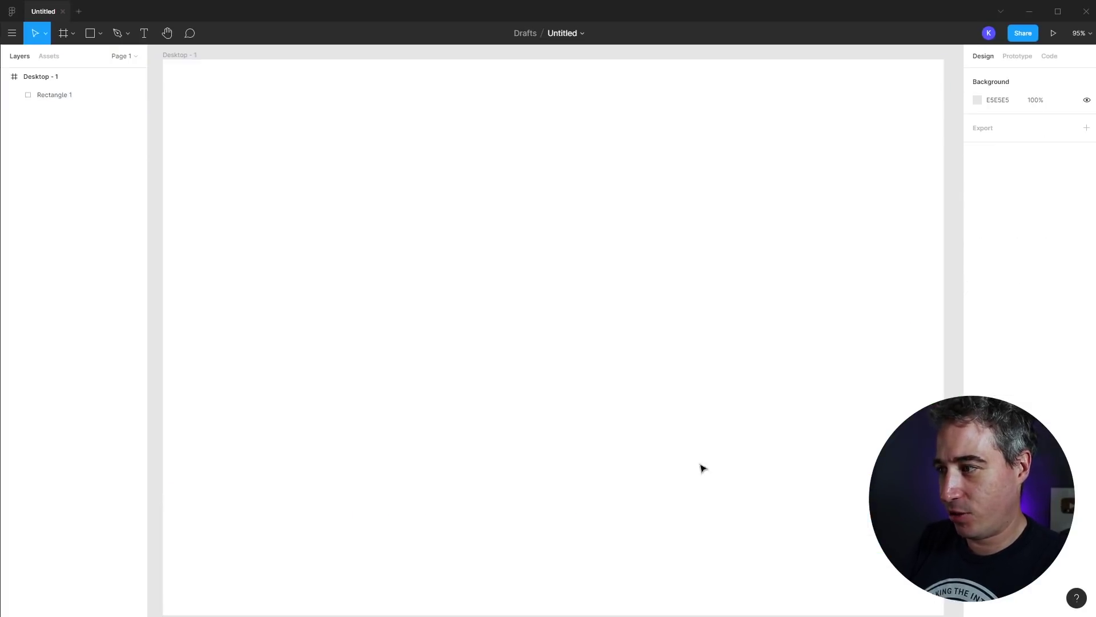
# Reselect the transparent rectangle and set its fill opacity to 100%.
pyautogui.click(823, 345)
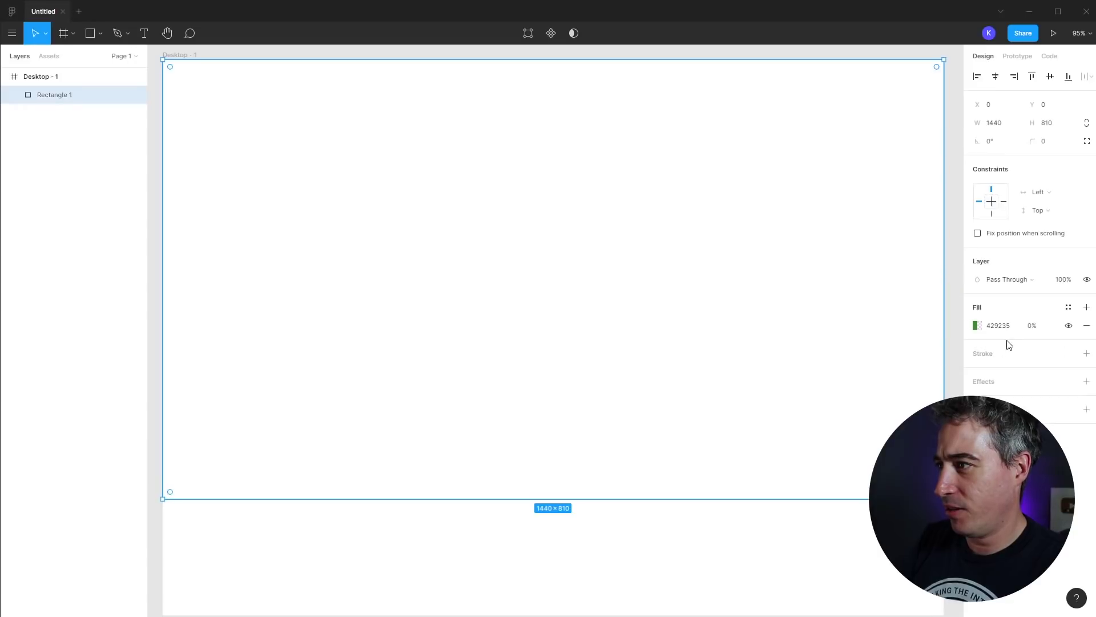
pyautogui.click(978, 334)
pyautogui.click(1035, 326)
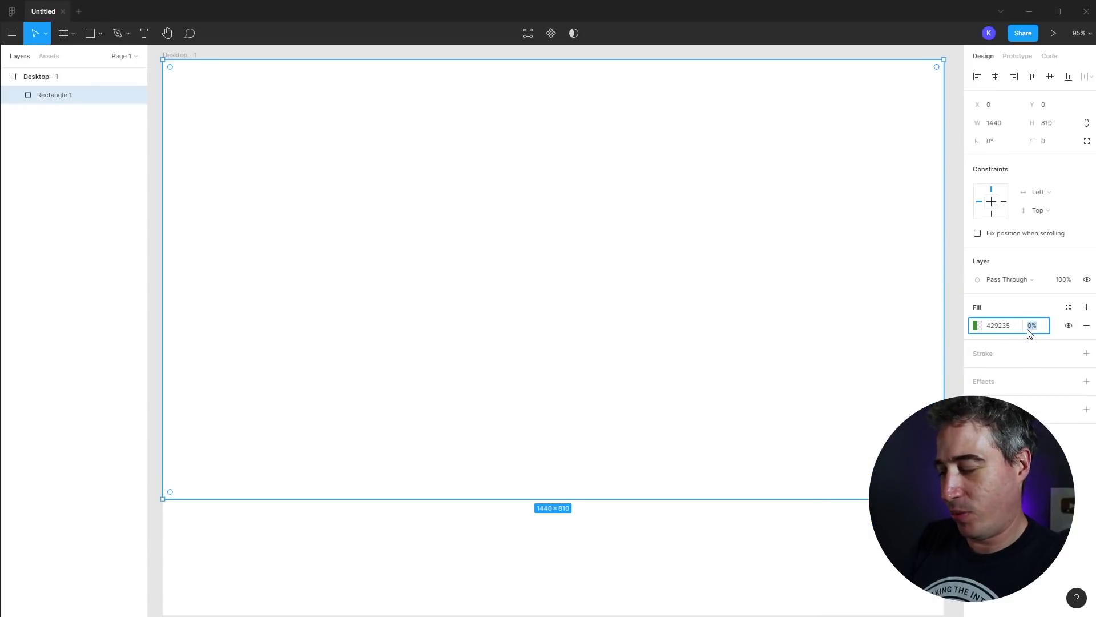
pyautogui.write('100')
pyautogui.press('Return')
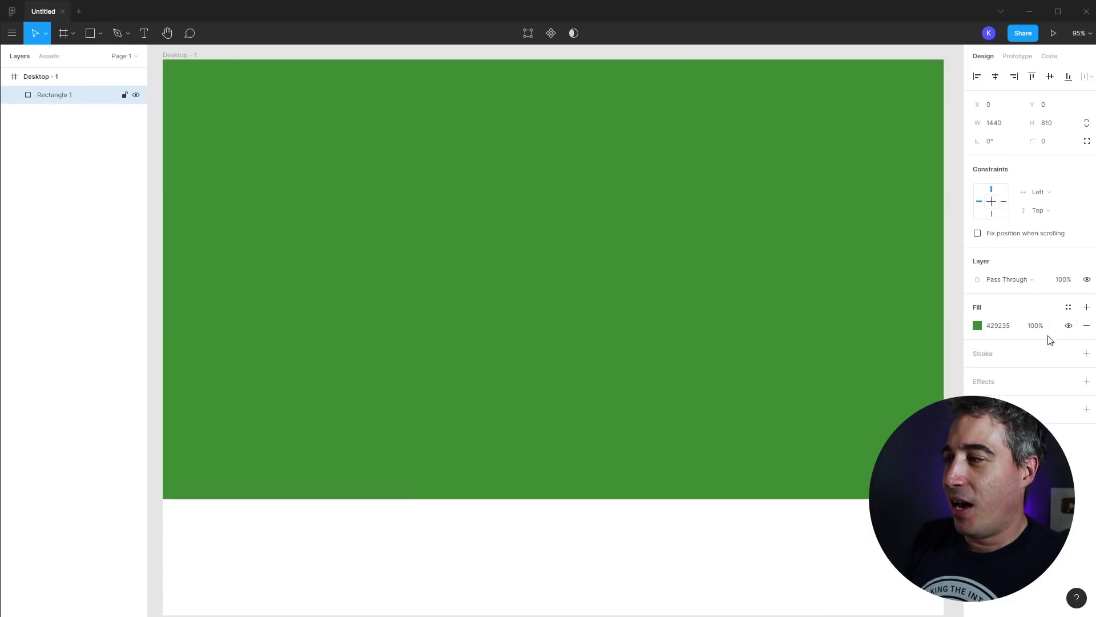
# Toggle the visibility of the rectangle's green fill off and on several times, ending with it shown.
pyautogui.click(1069, 326)
pyautogui.click(1068, 326)
pyautogui.click(1070, 326)
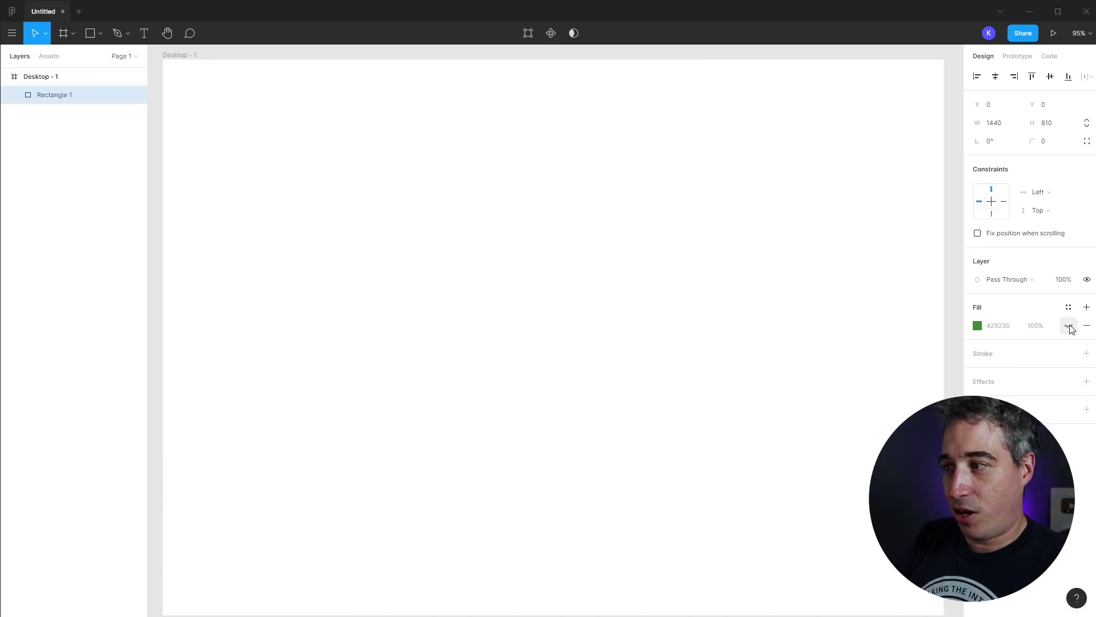
pyautogui.click(1069, 326)
pyautogui.click(1070, 326)
pyautogui.click(1070, 326)
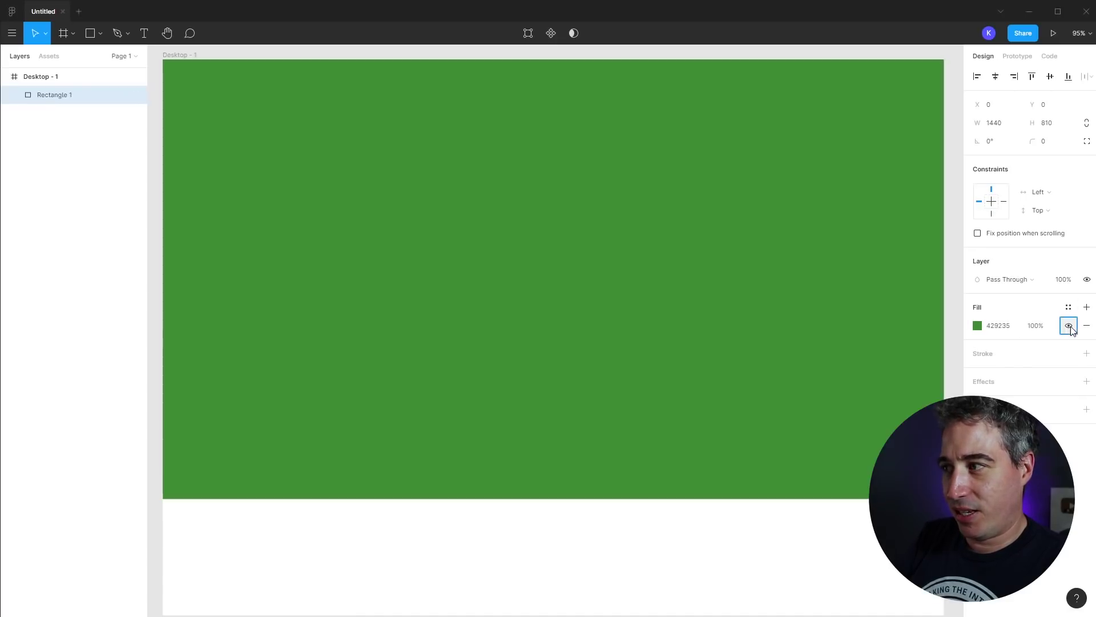
pyautogui.click(1069, 326)
pyautogui.click(1069, 327)
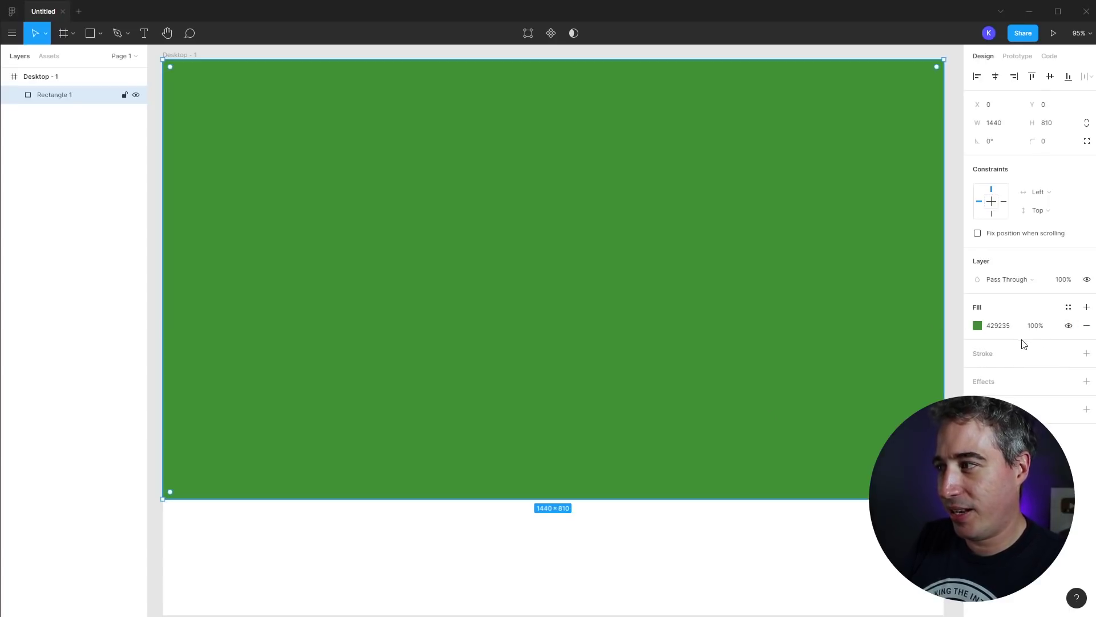
# Add two linear gradient fills above the rectangle's green fill and remove both of them.
pyautogui.click(1087, 308)
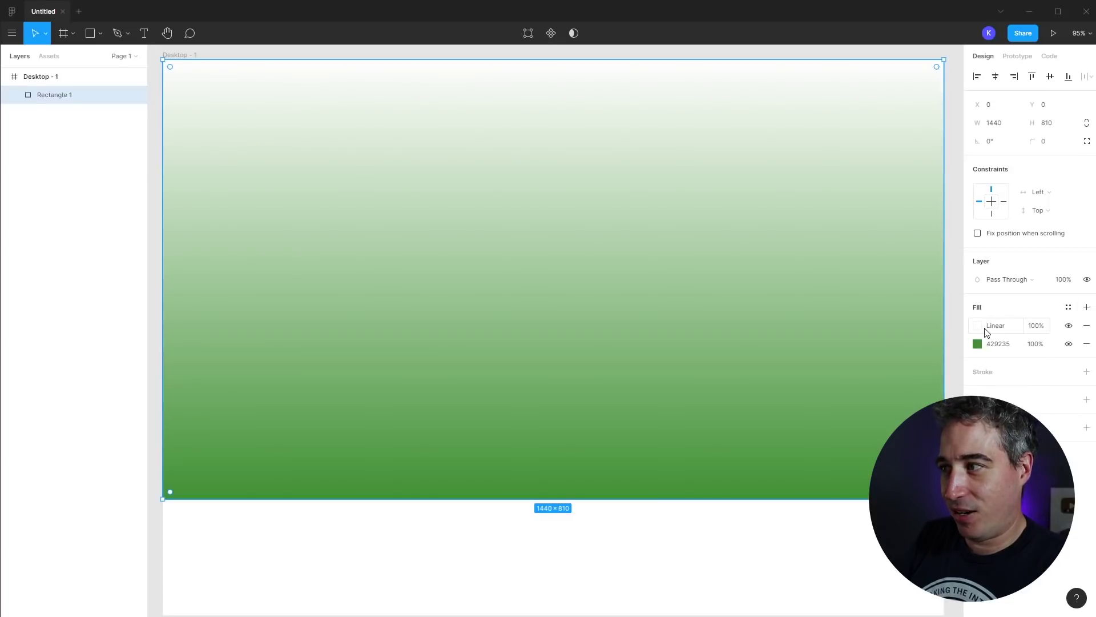
pyautogui.click(1087, 307)
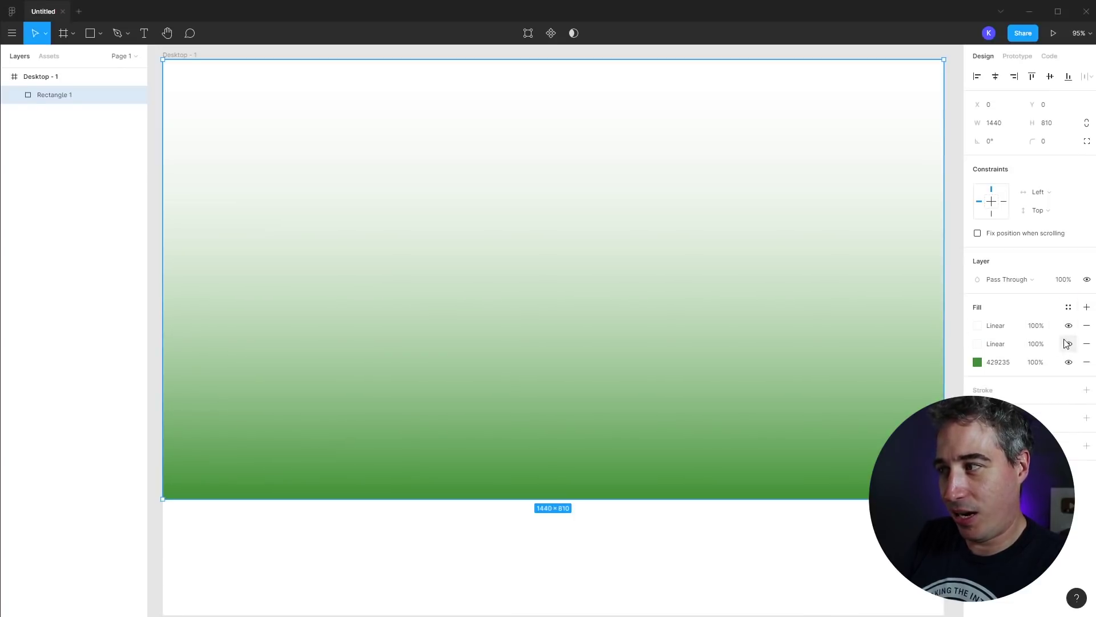
pyautogui.click(1088, 342)
pyautogui.click(1087, 325)
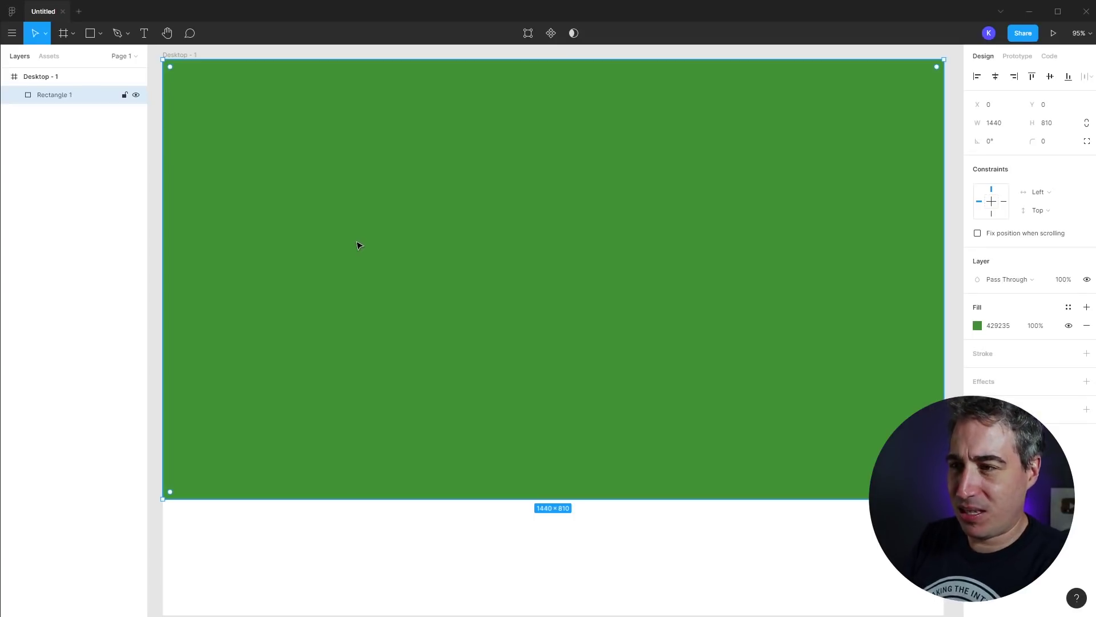
pyautogui.press('t')
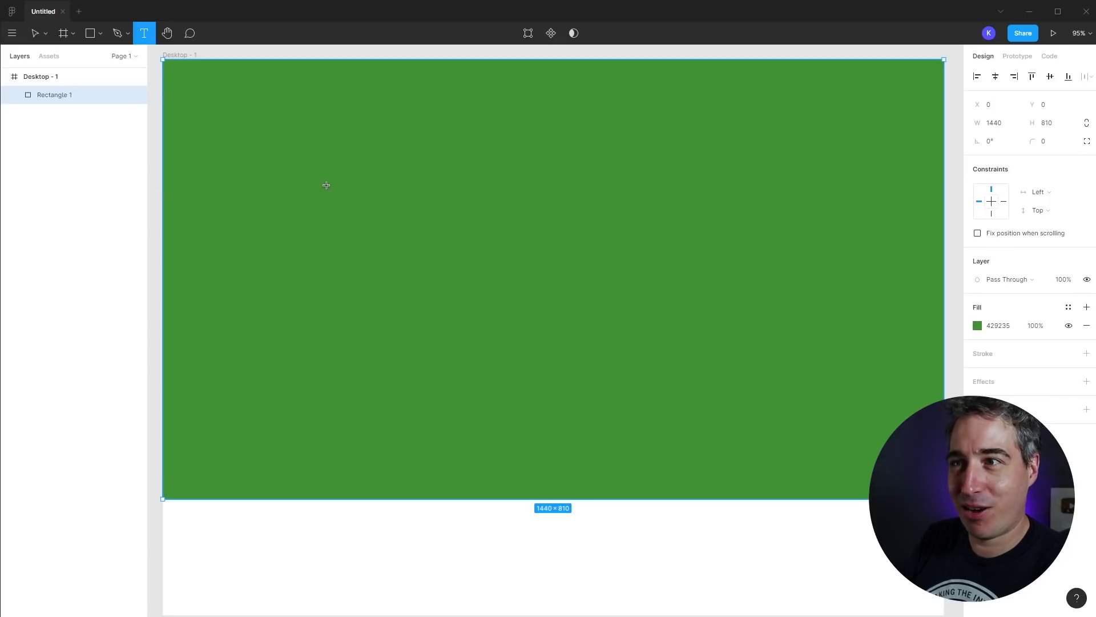
pyautogui.click(326, 185)
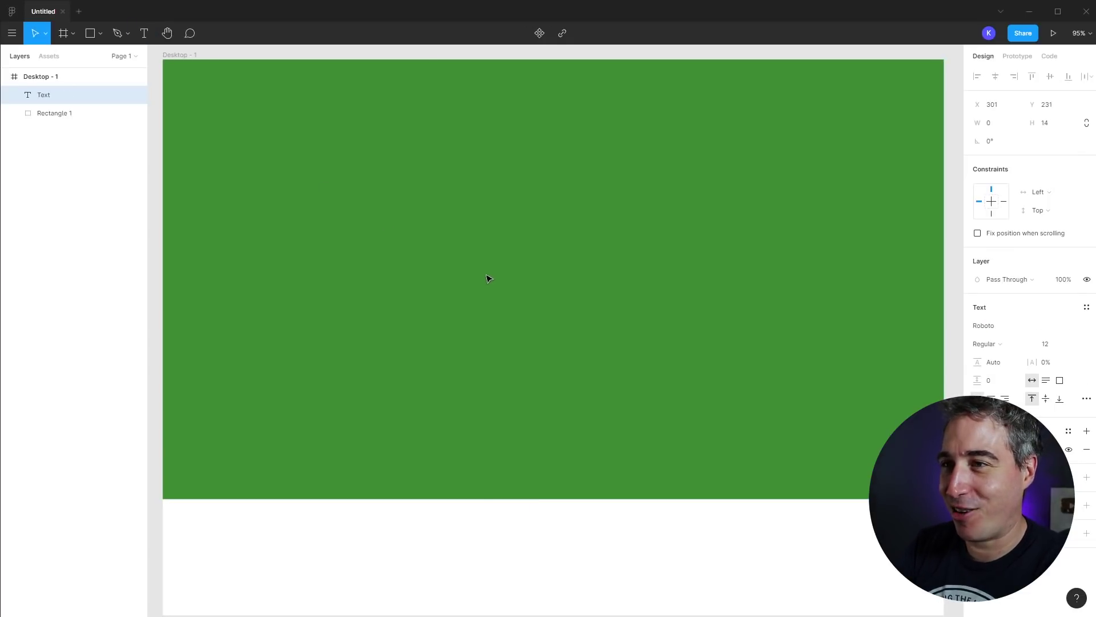
pyautogui.press('Escape')
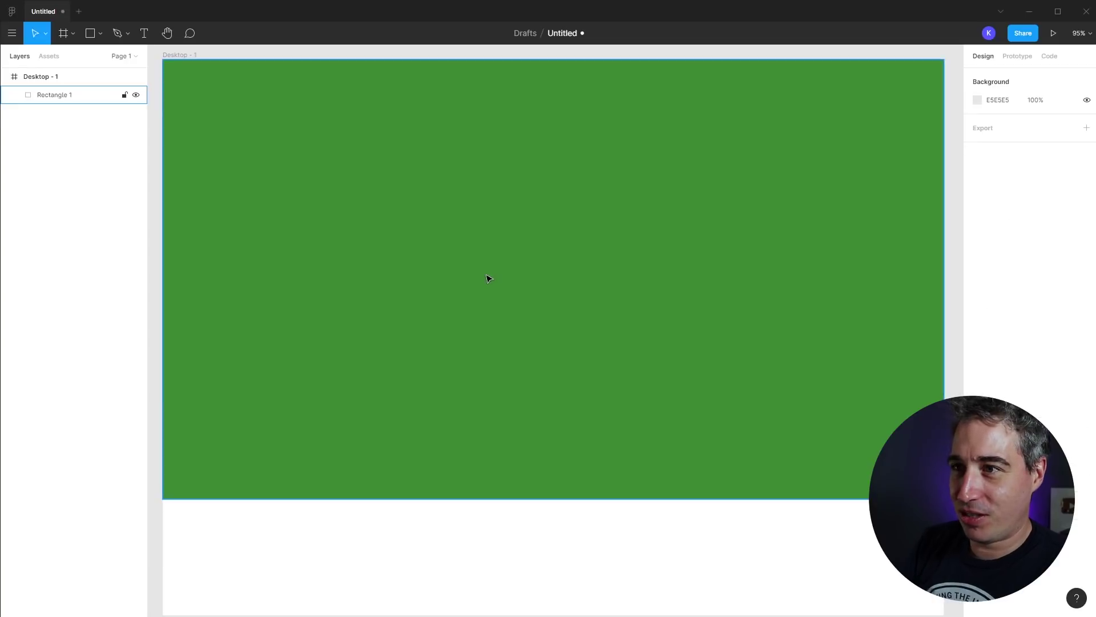
# Add the auto-width text "Hello world" on the green rectangle at about X 268, Y 280.
pyautogui.press('t')
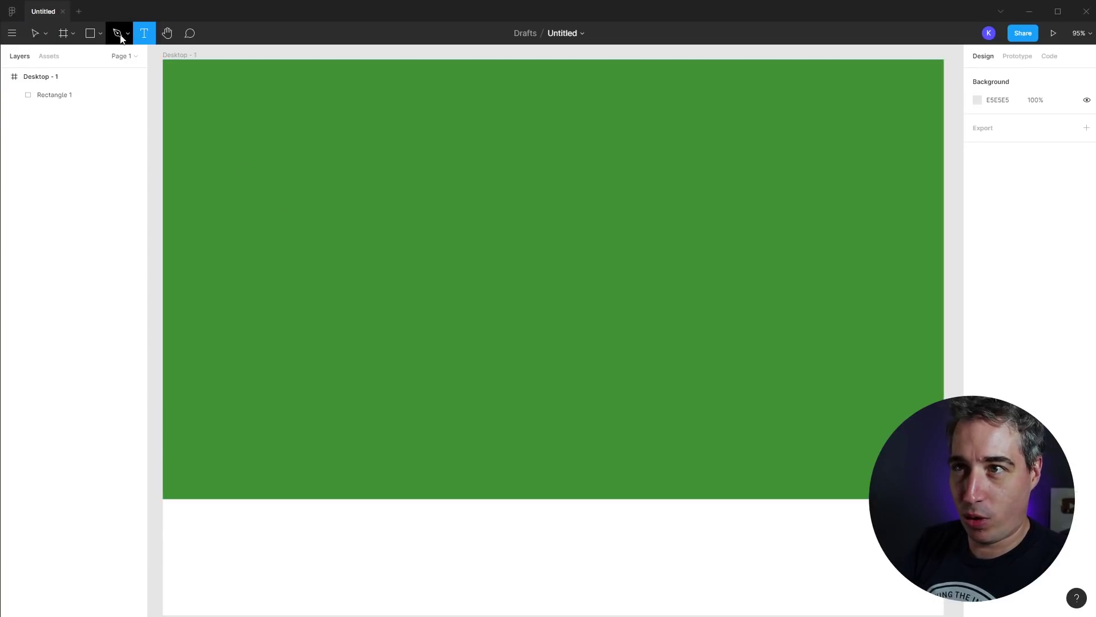
pyautogui.click(308, 212)
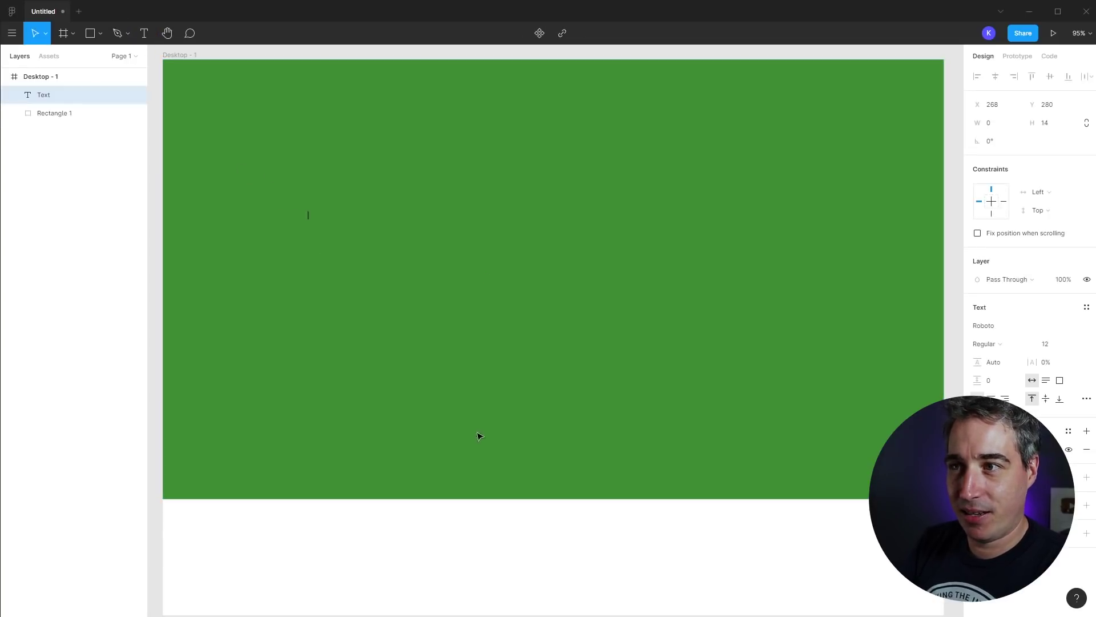
pyautogui.write('Hello world')
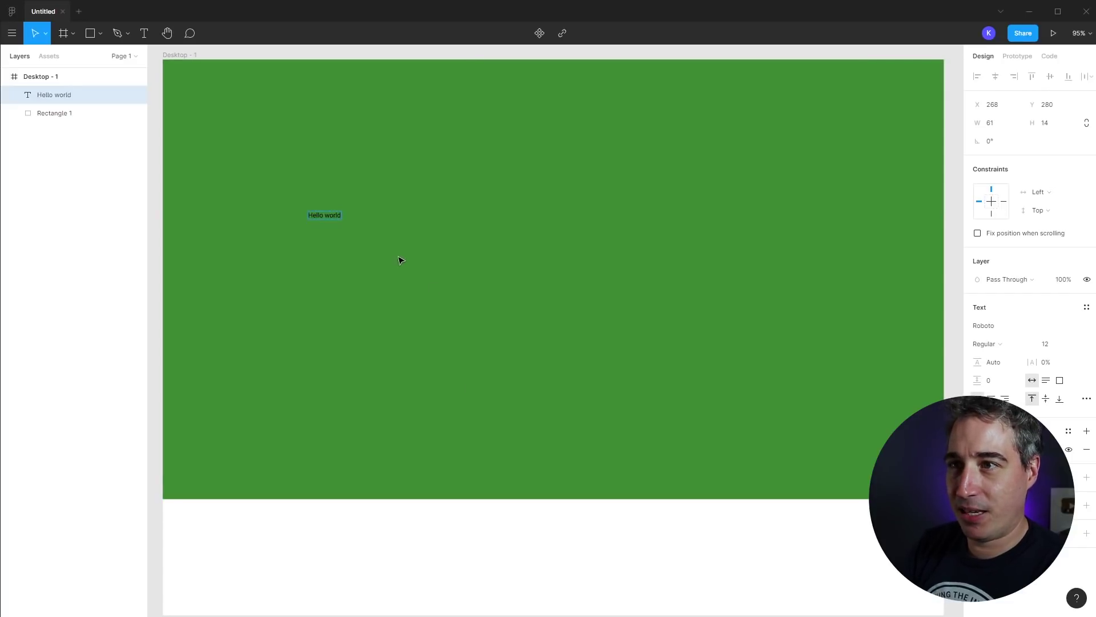
pyautogui.press('Escape')
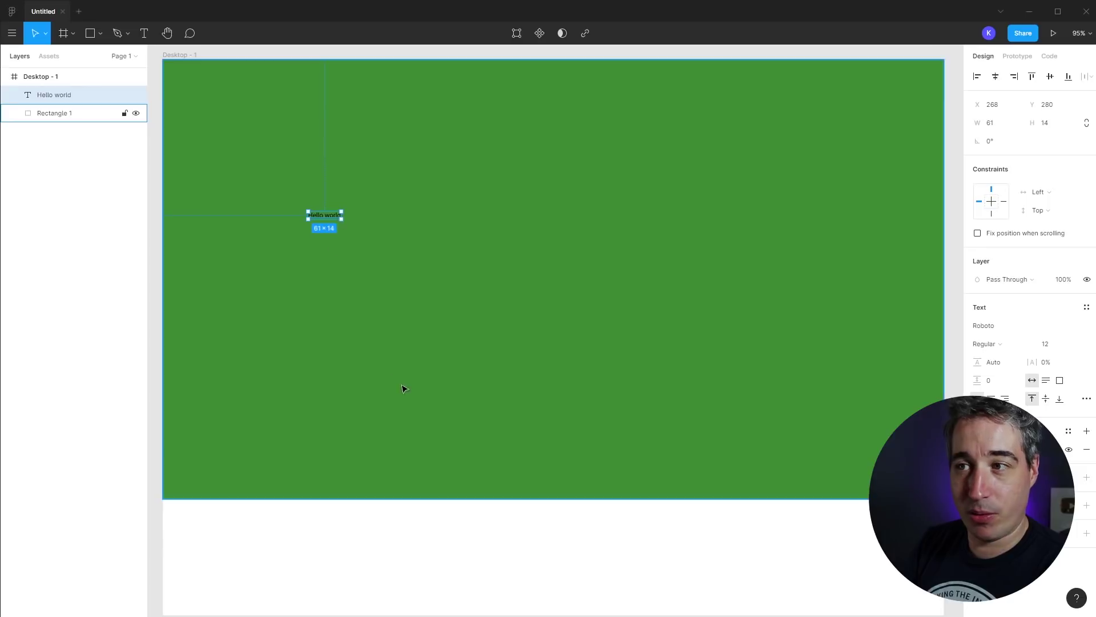
# Draw a fixed-size text box about 639 × 451 containing "Hello", and delete both it and the "Hello world" text.
pyautogui.press('t')
pyautogui.moveTo(375, 145); pyautogui.dragTo(723, 390)
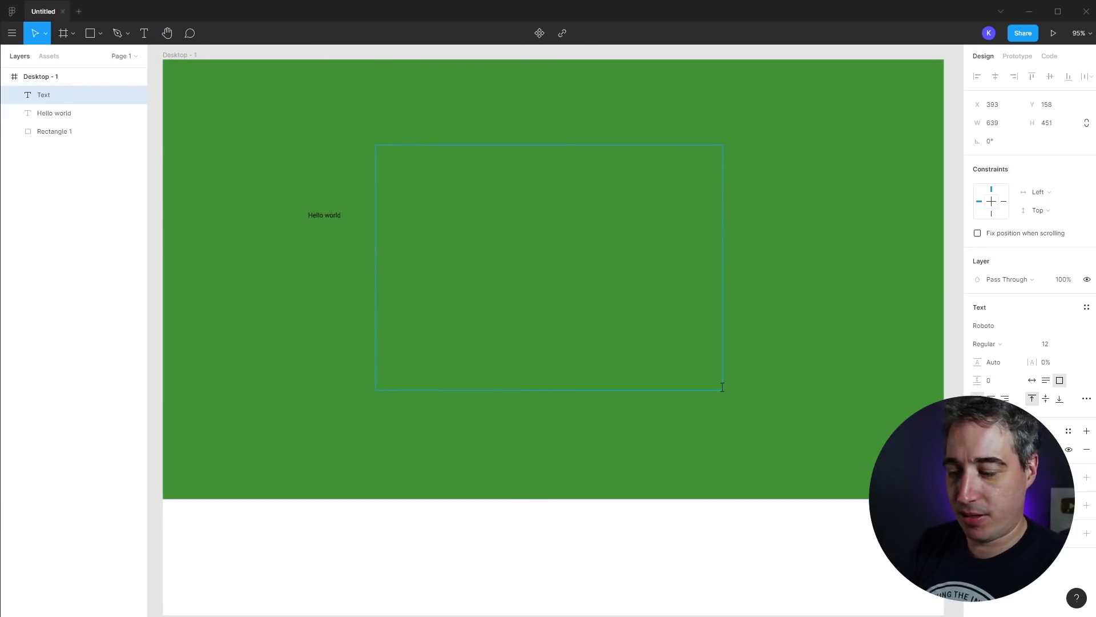
pyautogui.write('Hello')
pyautogui.press('Escape')
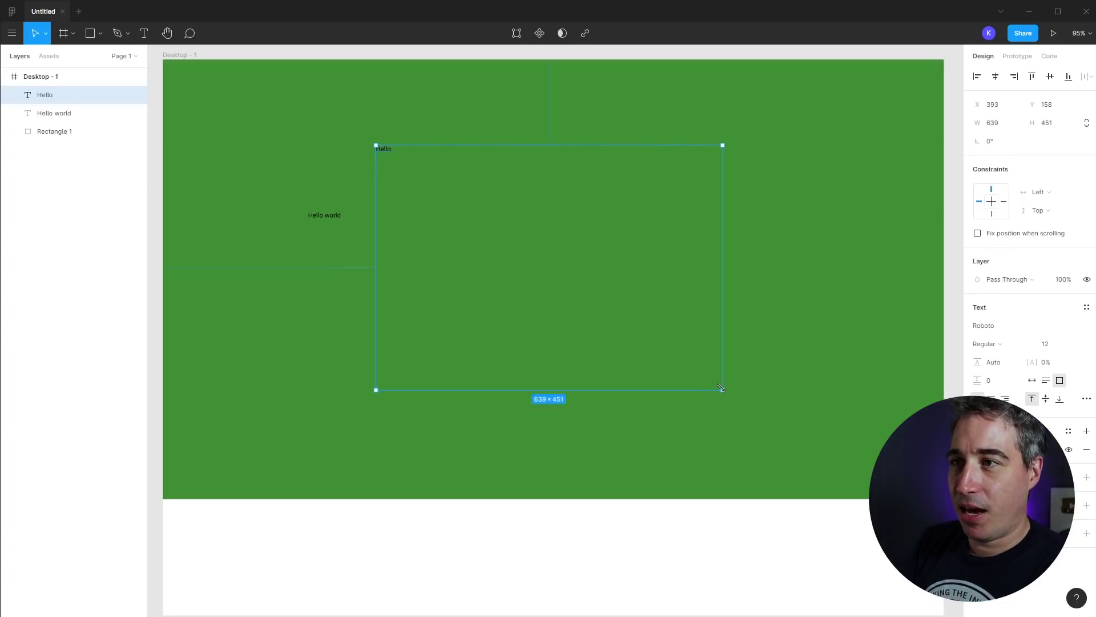
pyautogui.press('Delete')
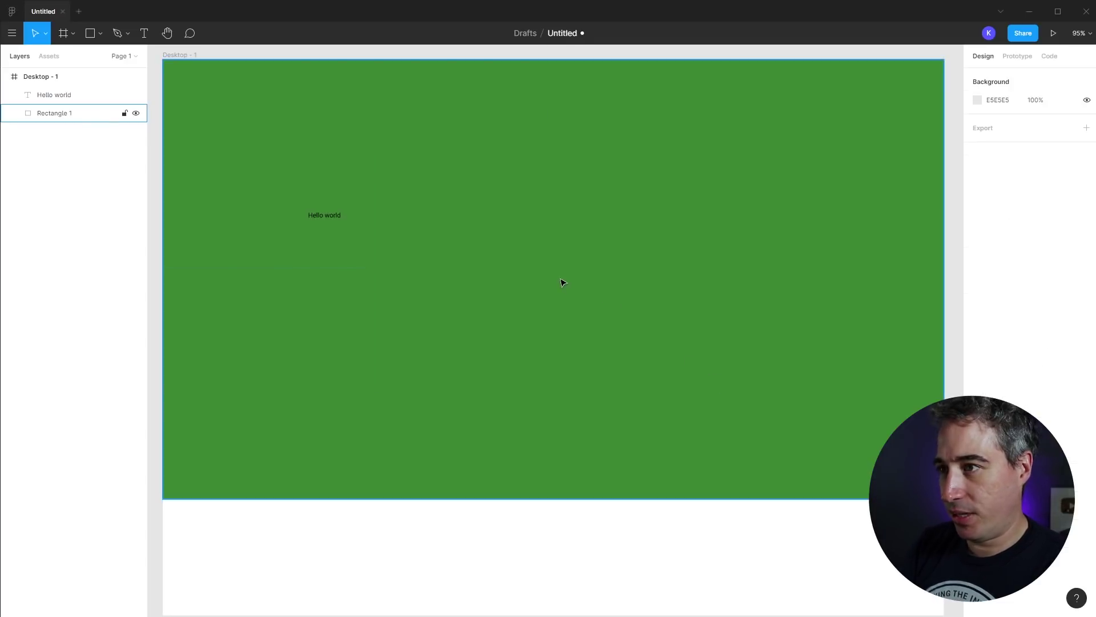
pyautogui.click(341, 219)
pyautogui.press('Delete')
# Add an auto-width text at about X 269, Y 215 and fill it with one long line of random filler characters.
pyautogui.press('t')
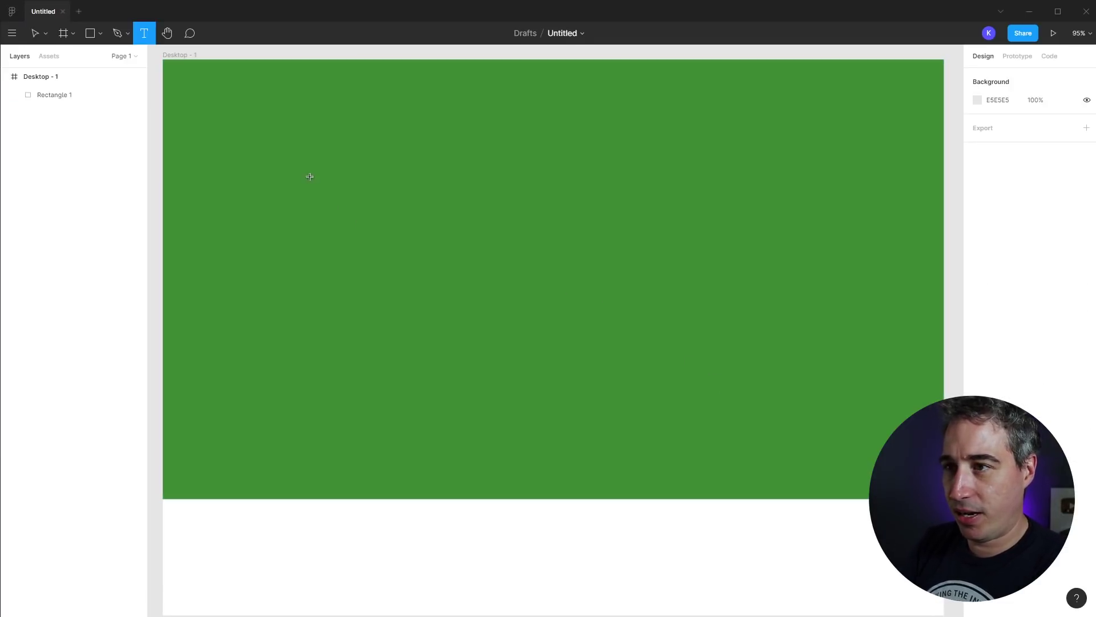
pyautogui.click(309, 175)
pyautogui.write('asdfjlaskjdfklasjdfl ajd;lf jas;dl')
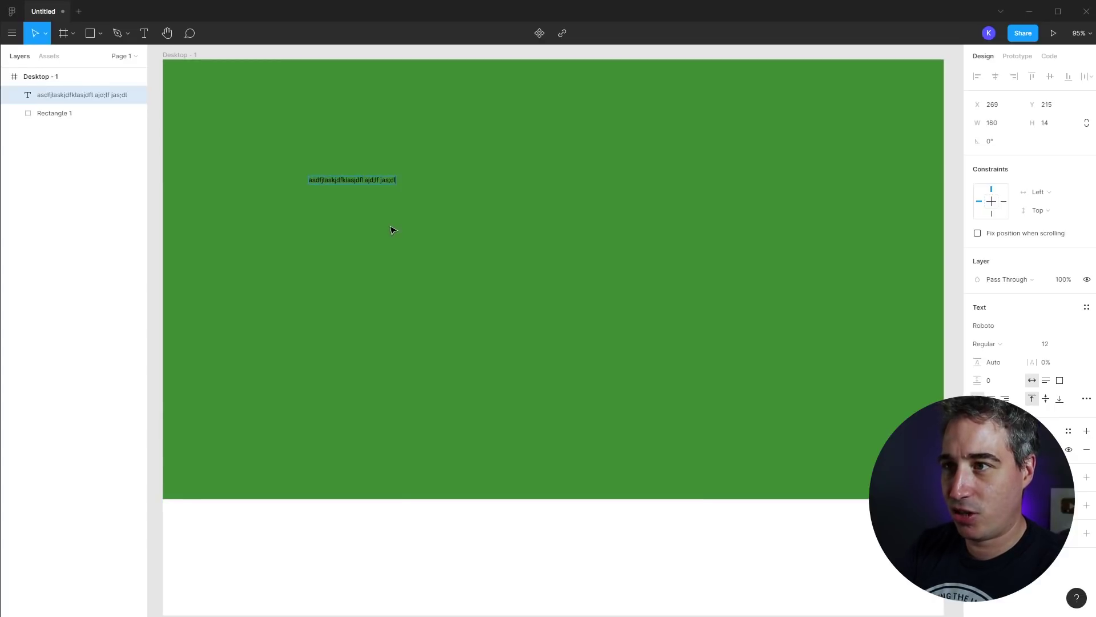
pyautogui.write(' fj;skdlj f;slkjf ;askjdf ;lkasjd fl;ajsd fkljasd; fkjasd; fjsd ')
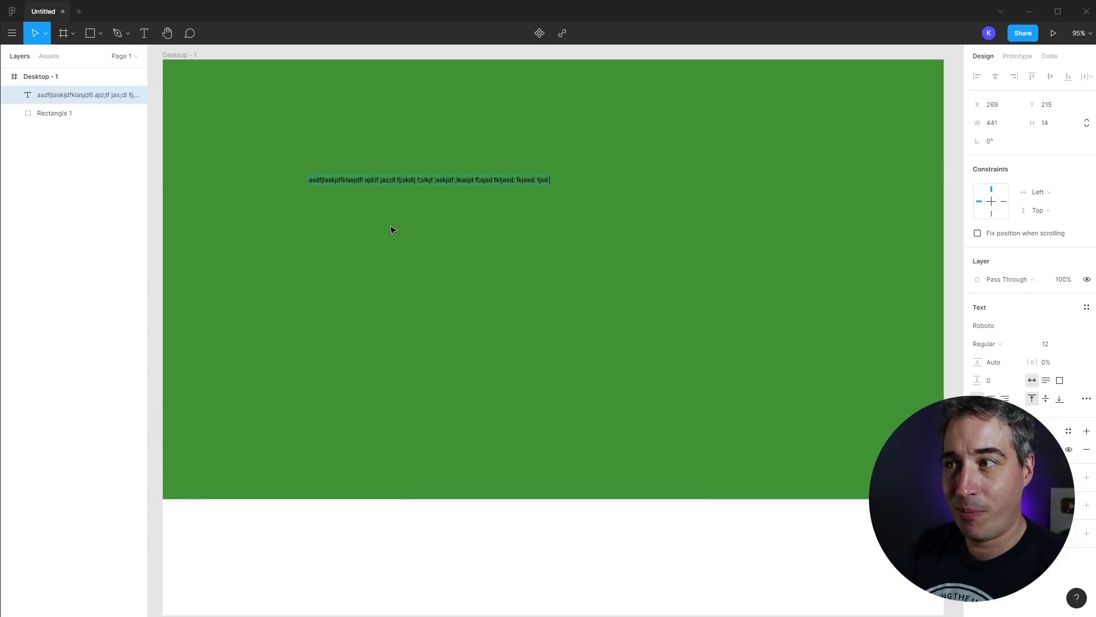
# Extend the filler text with more random characters and several short "asdf" lines, and delete the whole text.
pyautogui.write('fjsdl;k fj;asd ksjfd;kasjd')
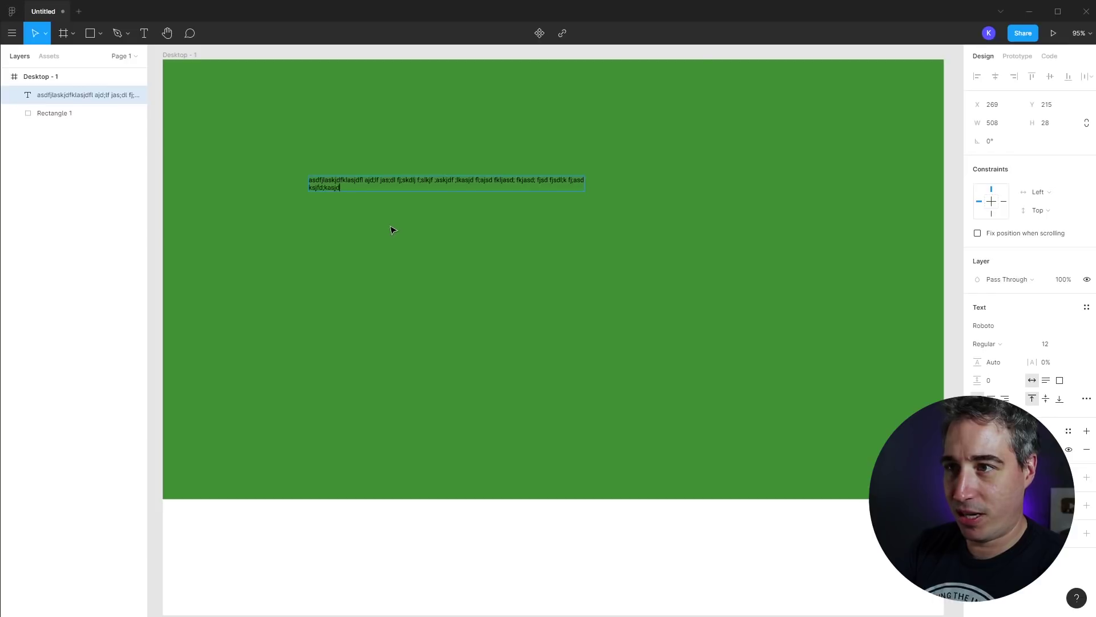
pyautogui.press('Return')
pyautogui.write('asdf asdf asdf asdf as')
pyautogui.hotkey('ctrl', 'a')
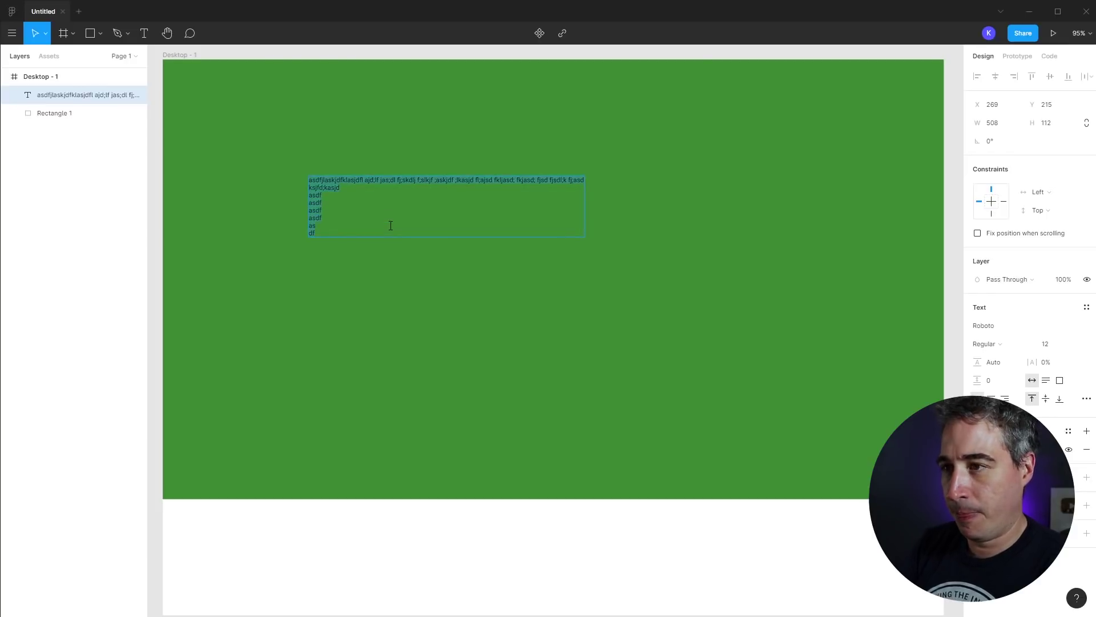
pyautogui.press('BackSpace')
pyautogui.press('Escape')
# Draw a fixed-size text box about 176 × 311 on the green rectangle, fill it with random characters, and delete it.
pyautogui.press('t')
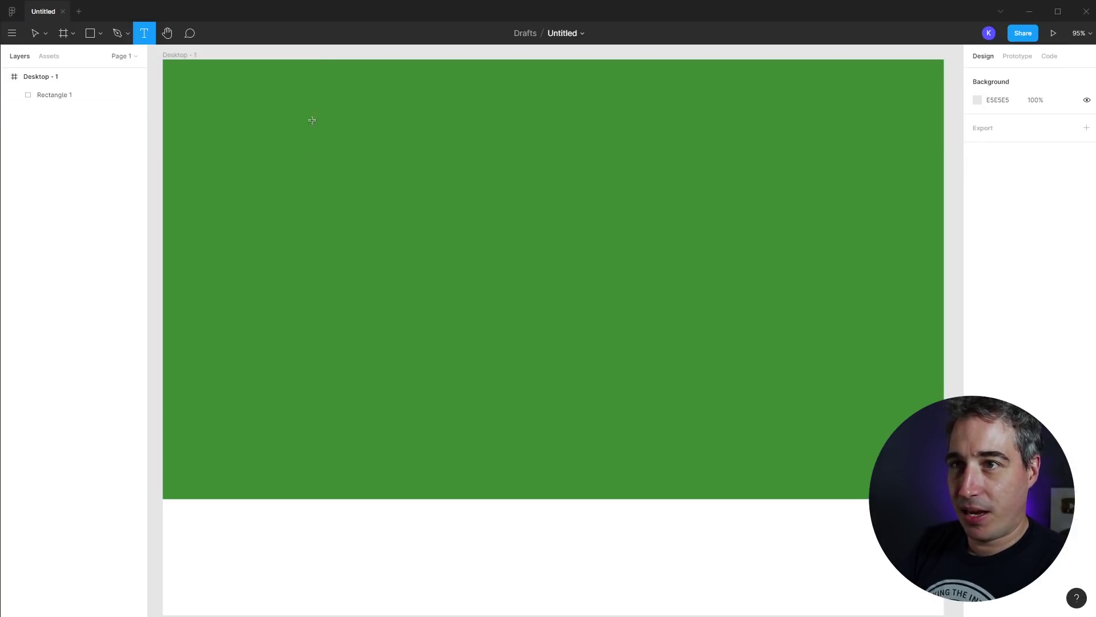
pyautogui.moveTo(315, 137); pyautogui.dragTo(410, 306)
pyautogui.write('ask')
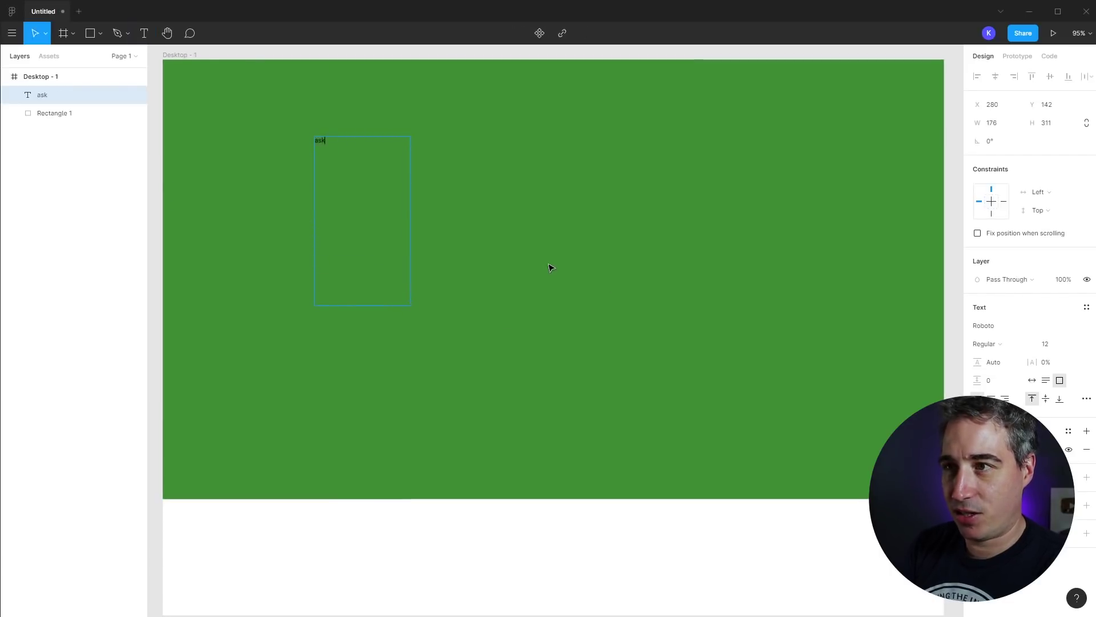
pyautogui.write('fjdlajfkl jl jasldfj skjd fasjkd kjd jlk')
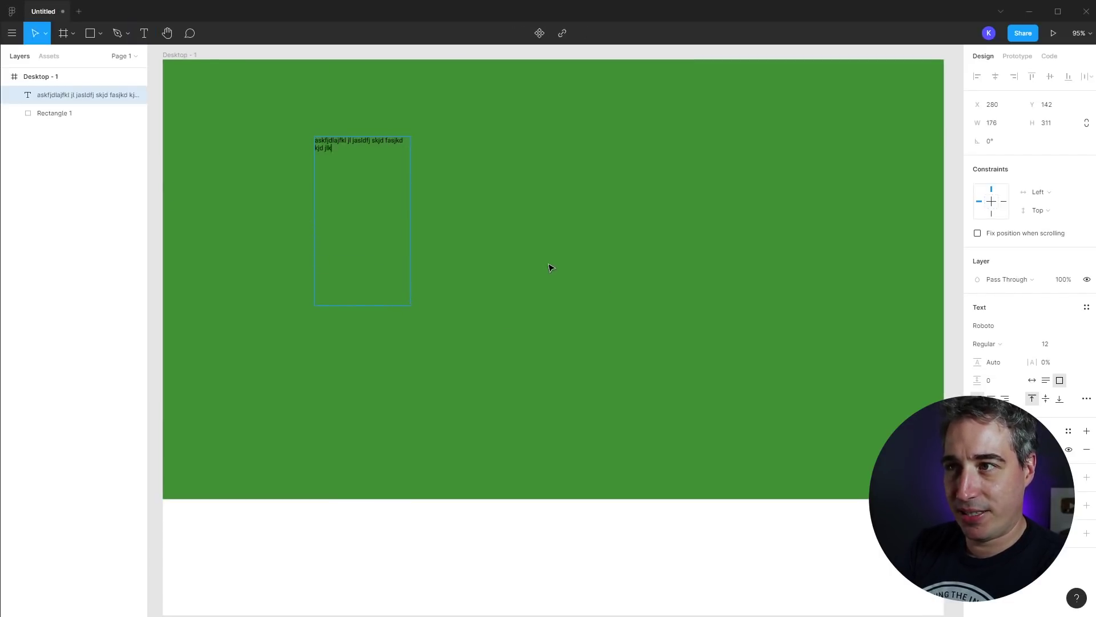
pyautogui.write(' ajflkasj dlkaj jasd fjlkasjd afd s')
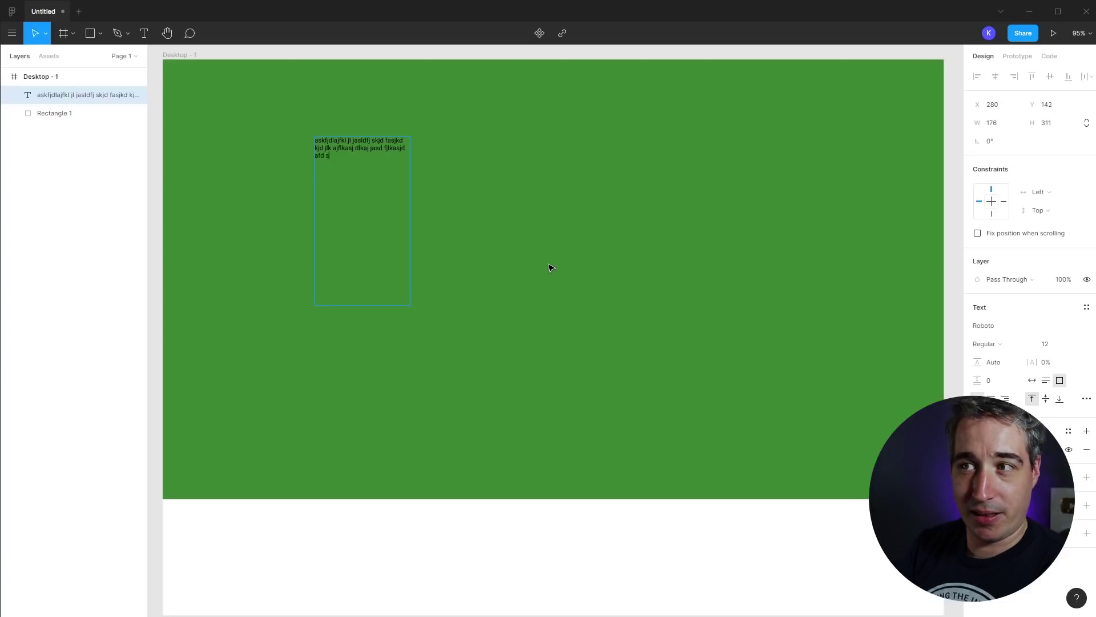
pyautogui.press('Escape')
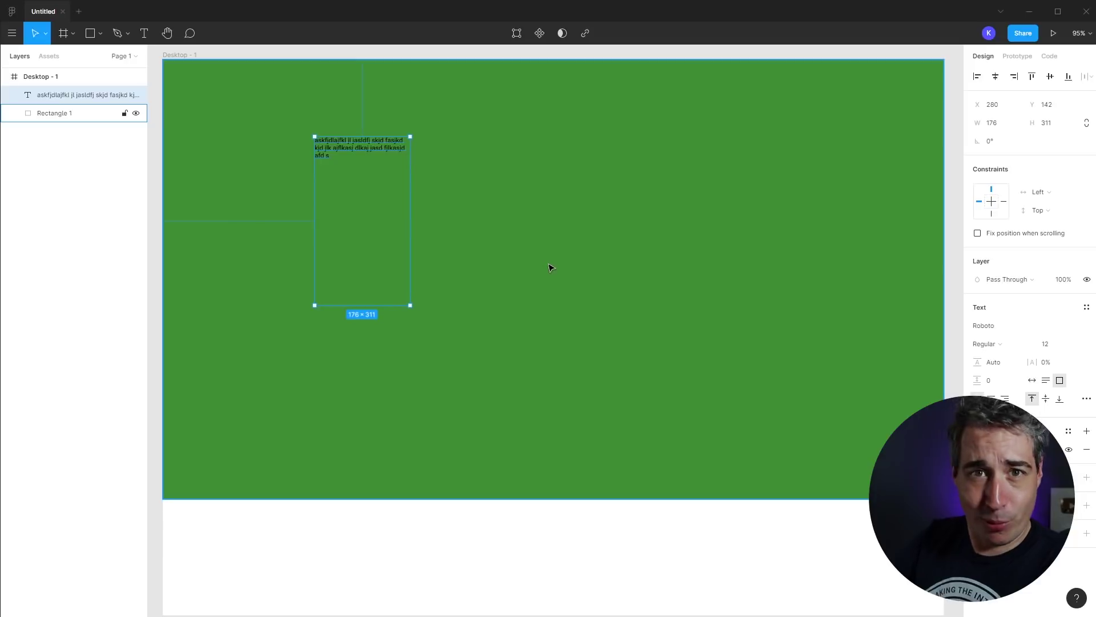
pyautogui.press('Delete')
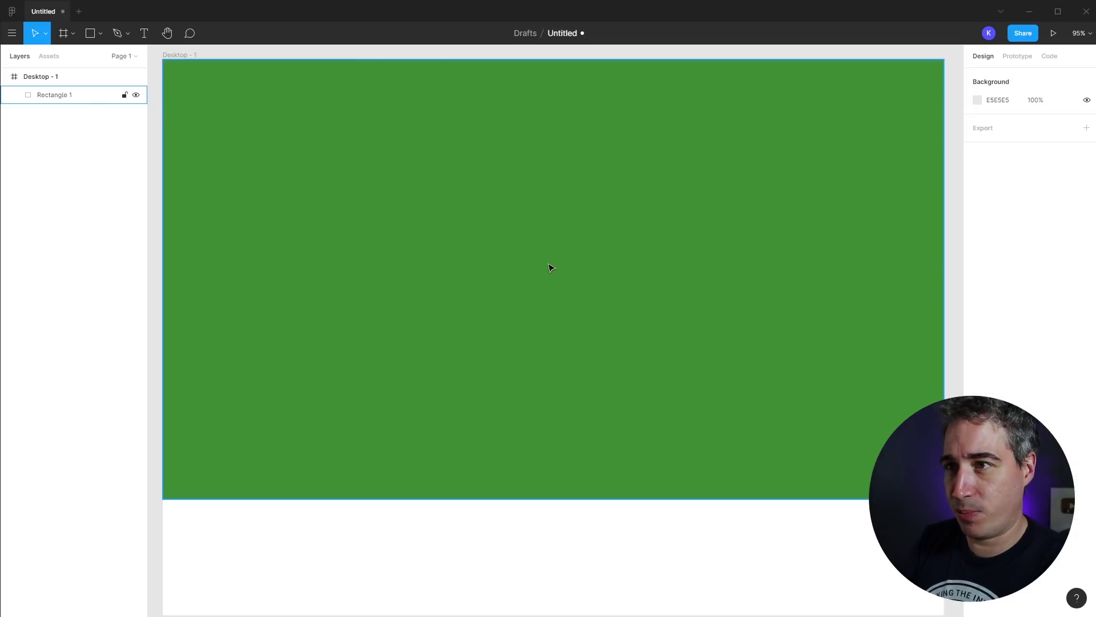
# Add the auto-width text "Really awesome cool product" on the green rectangle at about X 265, Y 229.
pyautogui.press('t')
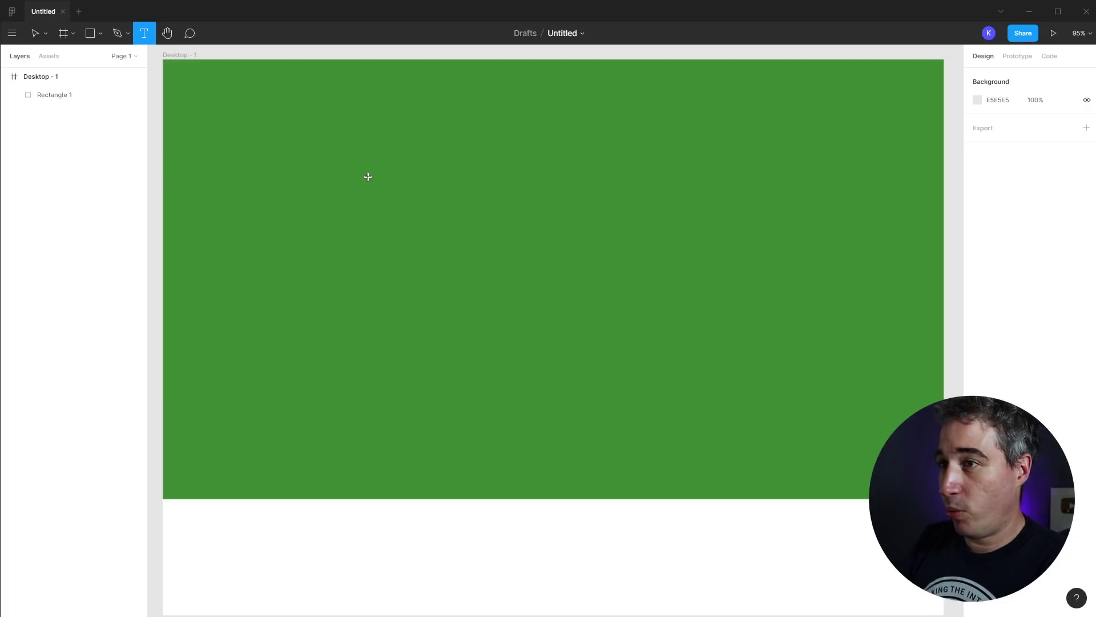
pyautogui.click(307, 183)
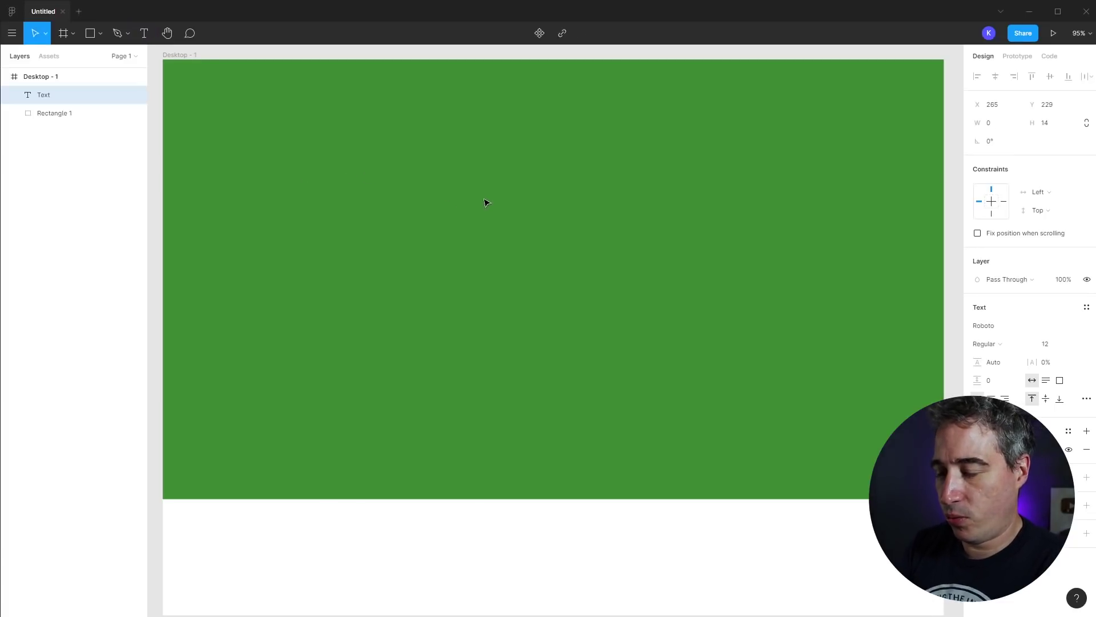
pyautogui.write('Really w')
pyautogui.press('BackSpace')
pyautogui.write('awesome cool')
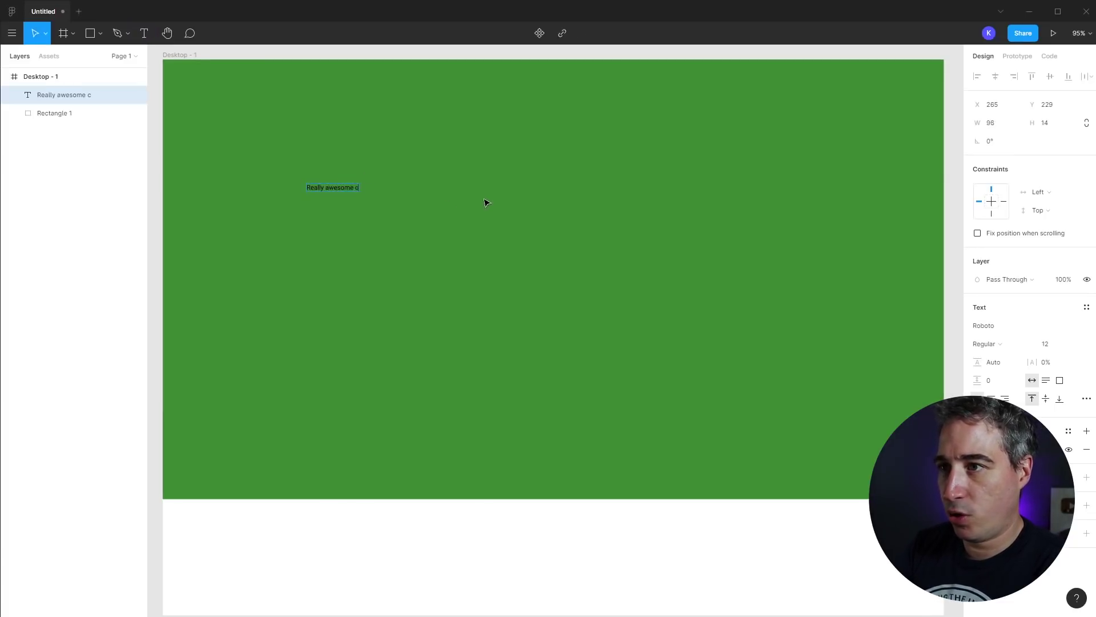
pyautogui.write(' product')
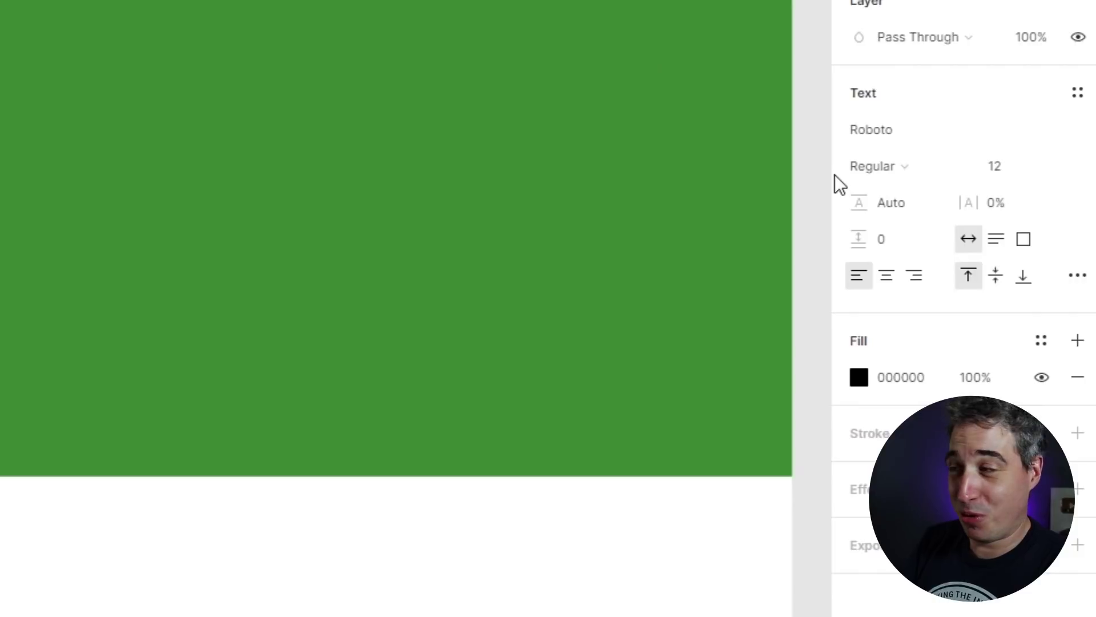
# Browse the available font families for the product text without choosing a different one.
pyautogui.click(1085, 131)
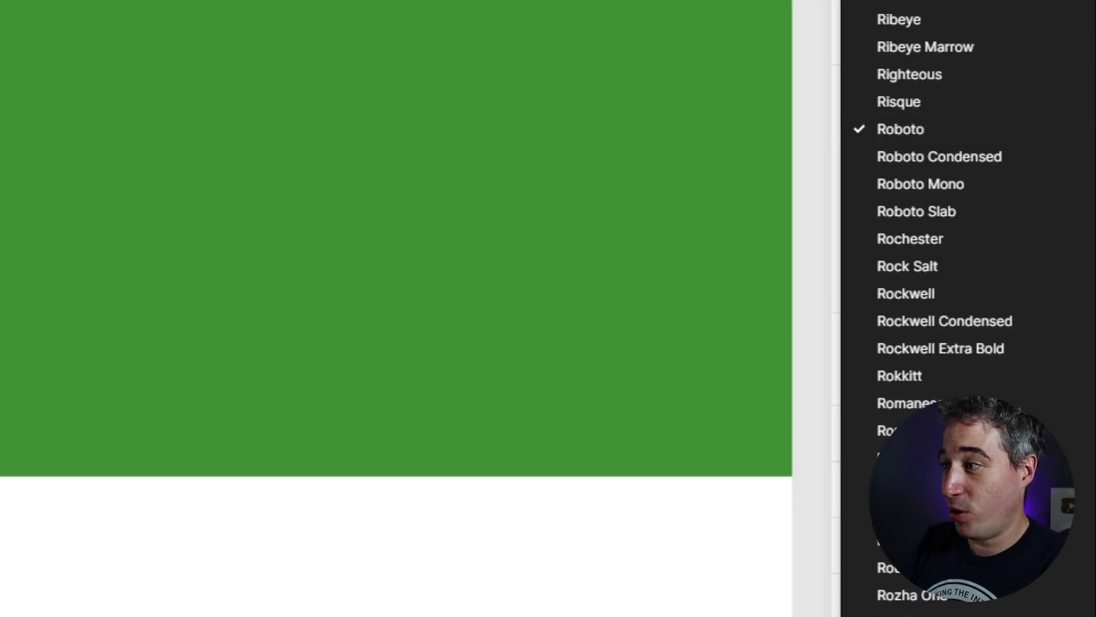
pyautogui.scroll(20, 968, 228)
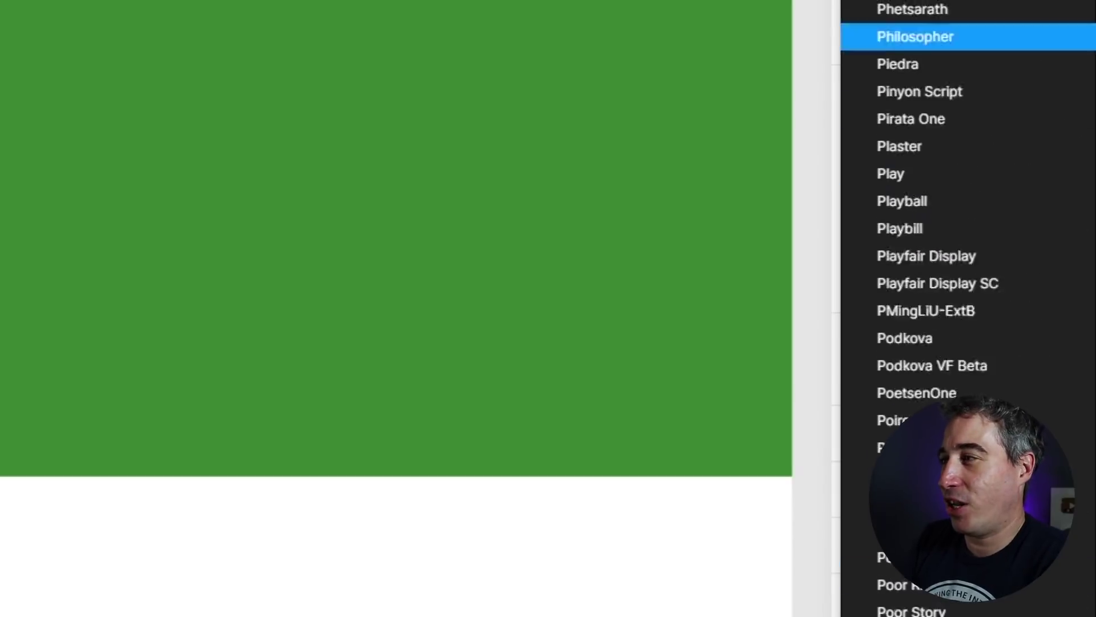
pyautogui.scroll(20, 968, 229)
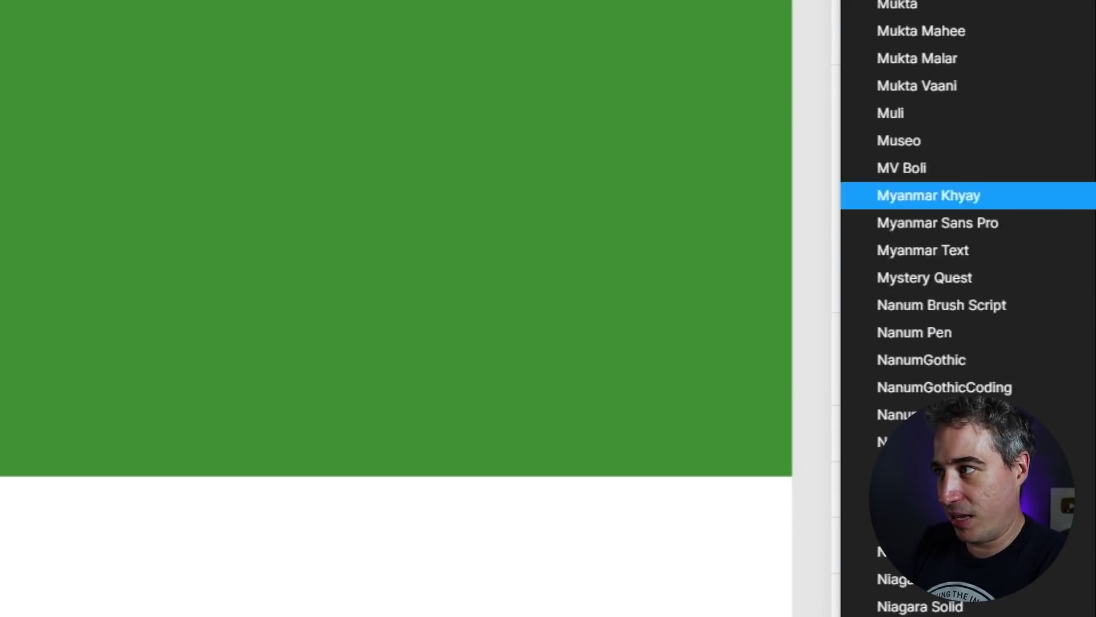
pyautogui.scroll(20, 968, 229)
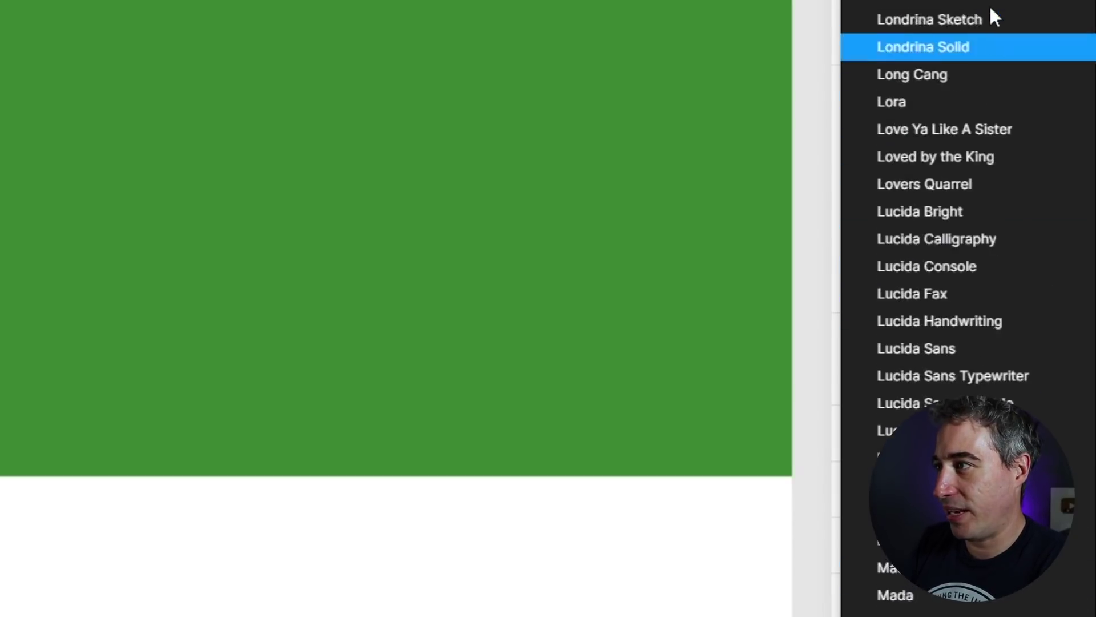
pyautogui.scroll(20, 993, 17)
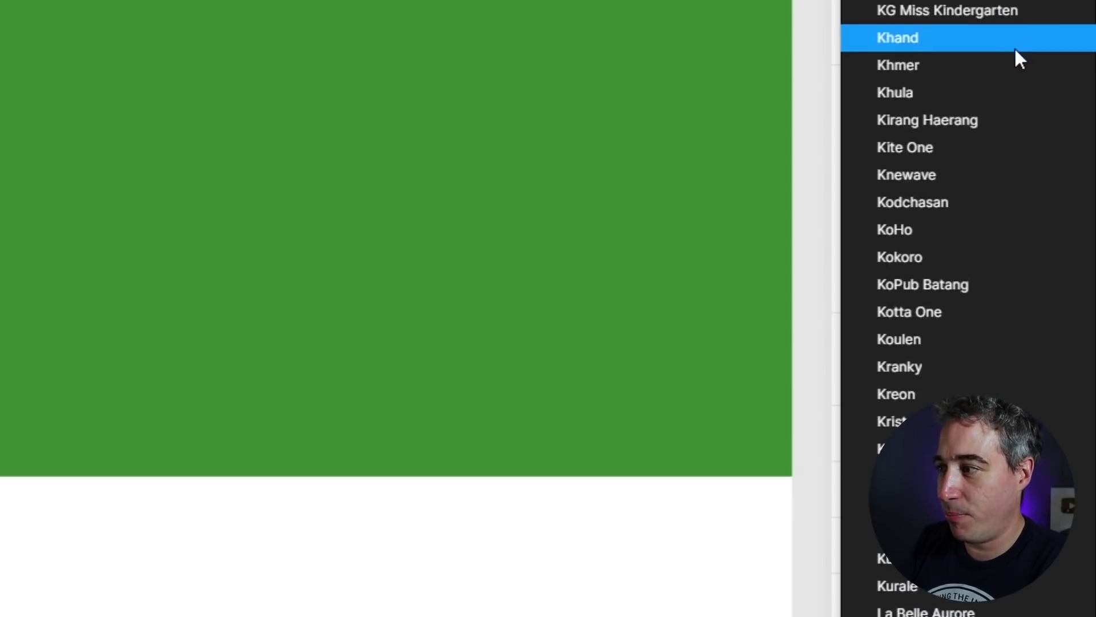
pyautogui.scroll(15, 1012, 57)
pyautogui.scroll(-10, 1009, 63)
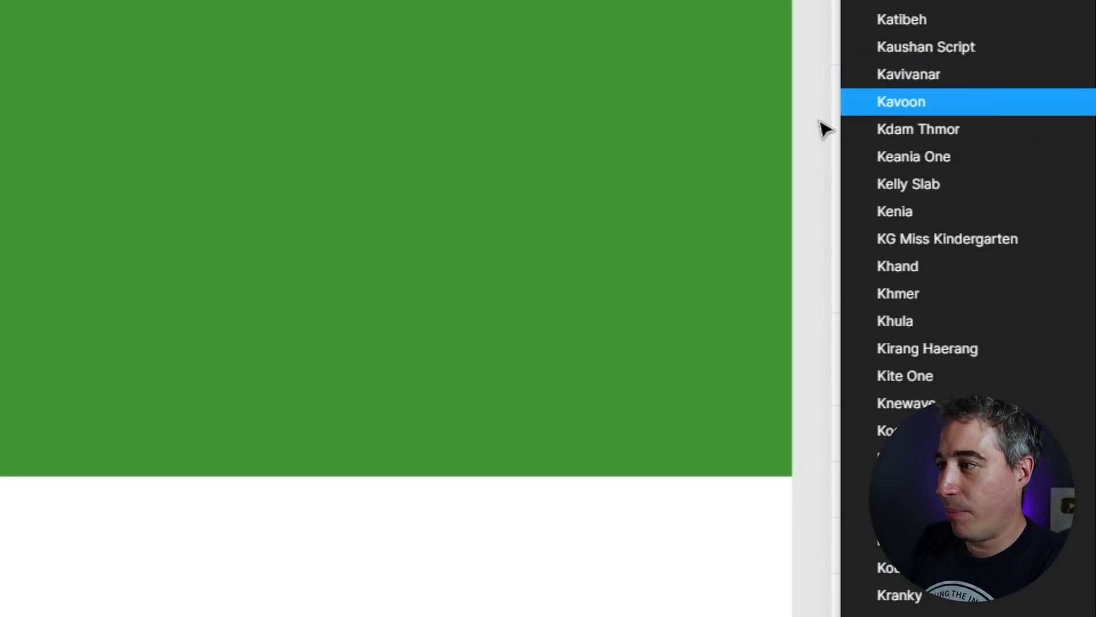
pyautogui.click(825, 129)
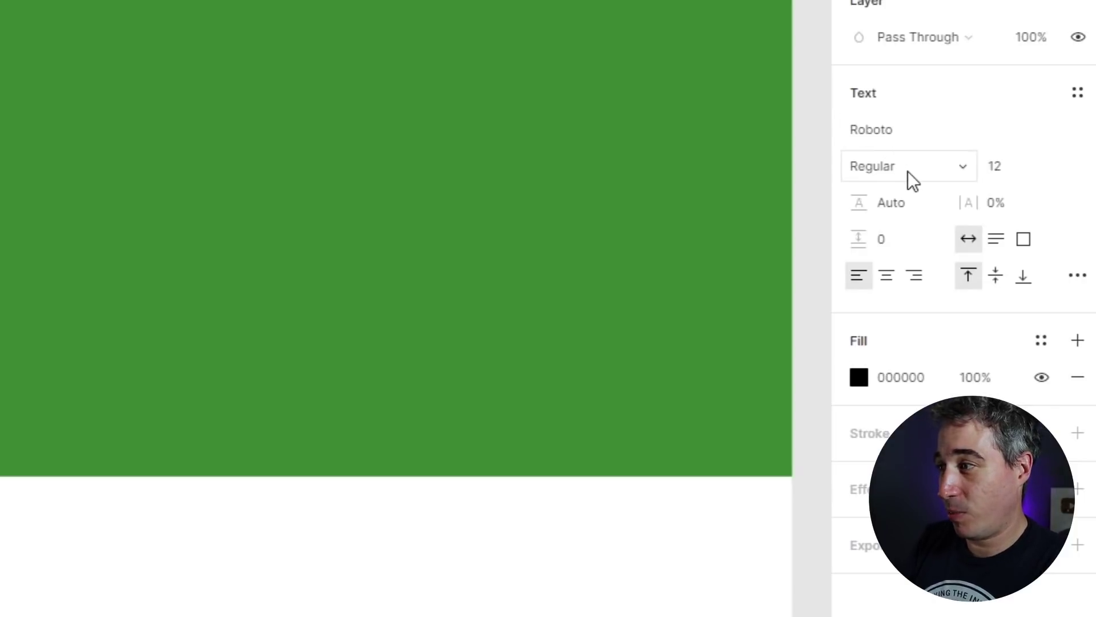
# Set the product text's weight to Black and its size to 72, and move it to about X 244, Y 157.
pyautogui.click(965, 169)
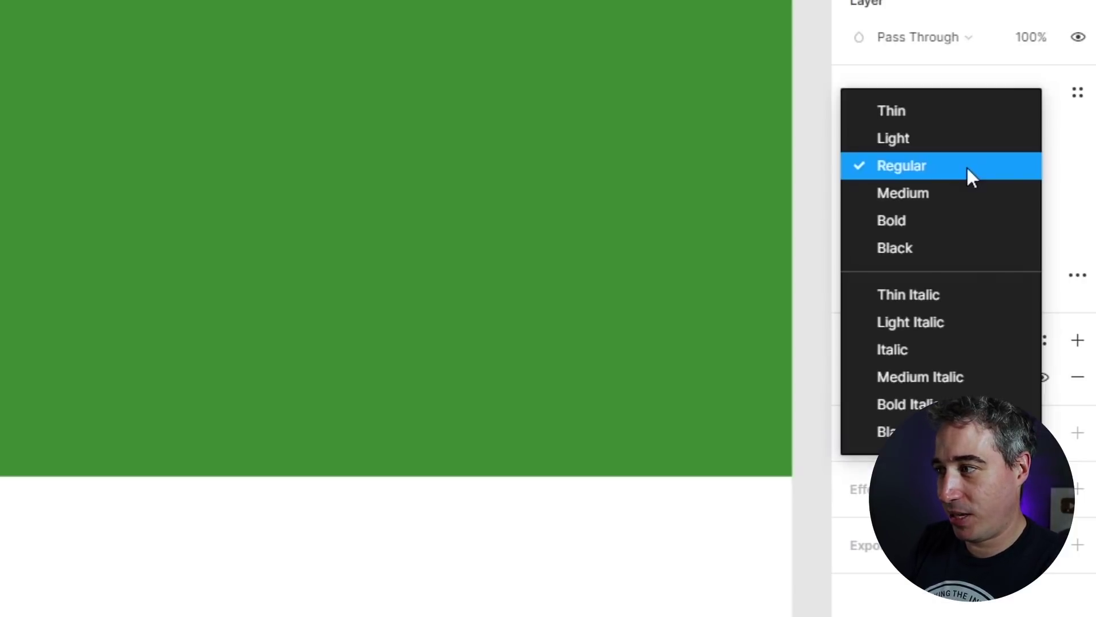
pyautogui.click(963, 255)
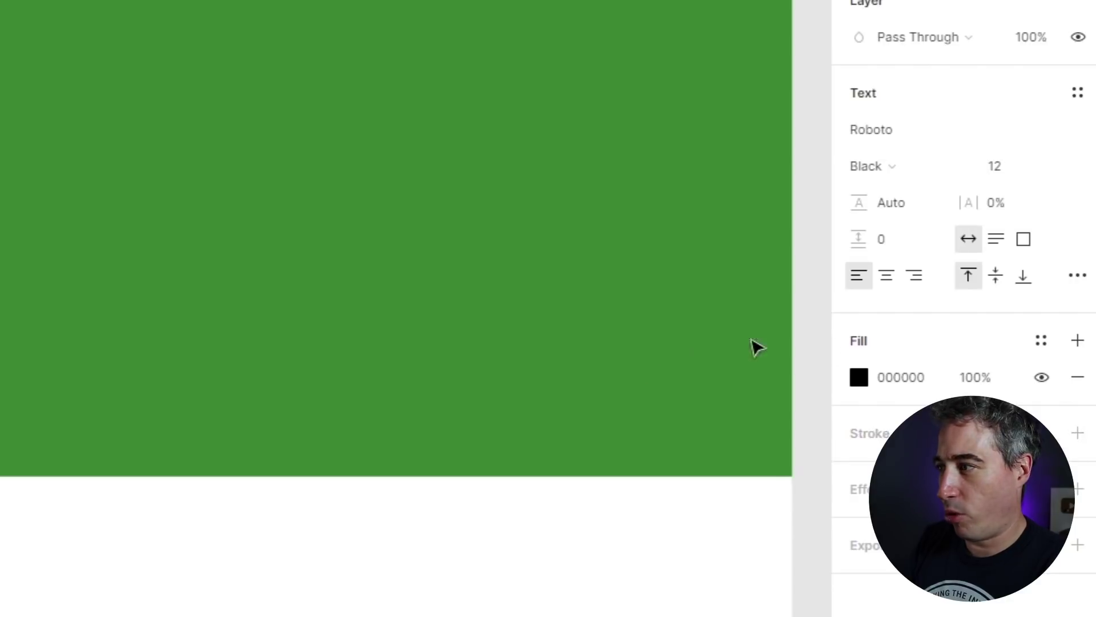
pyautogui.click(1054, 166)
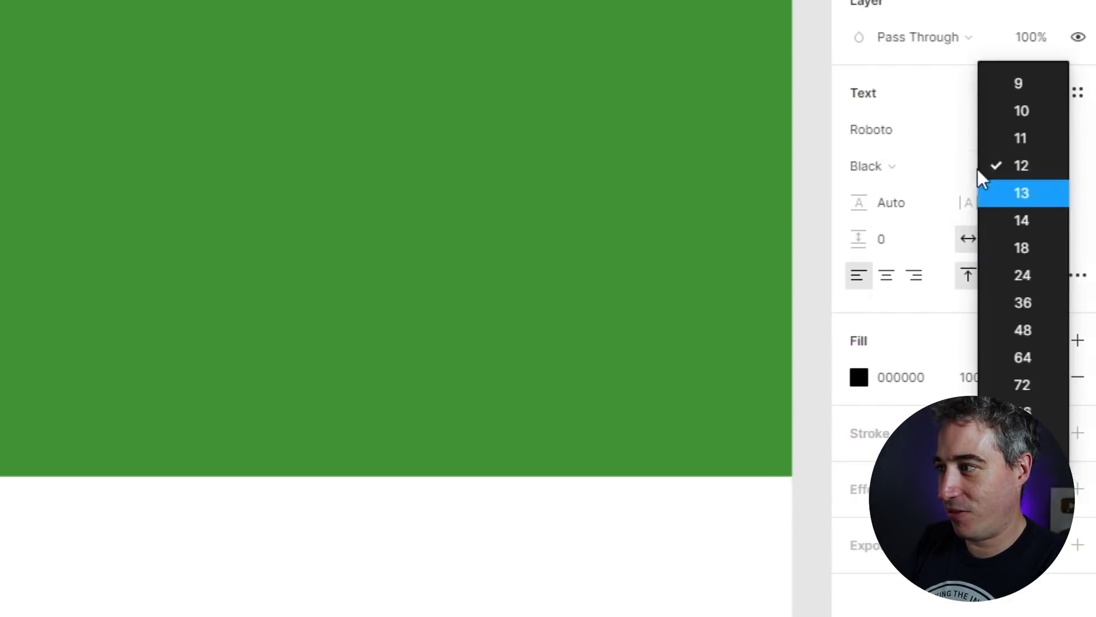
pyautogui.press('Escape')
pyautogui.click(996, 171)
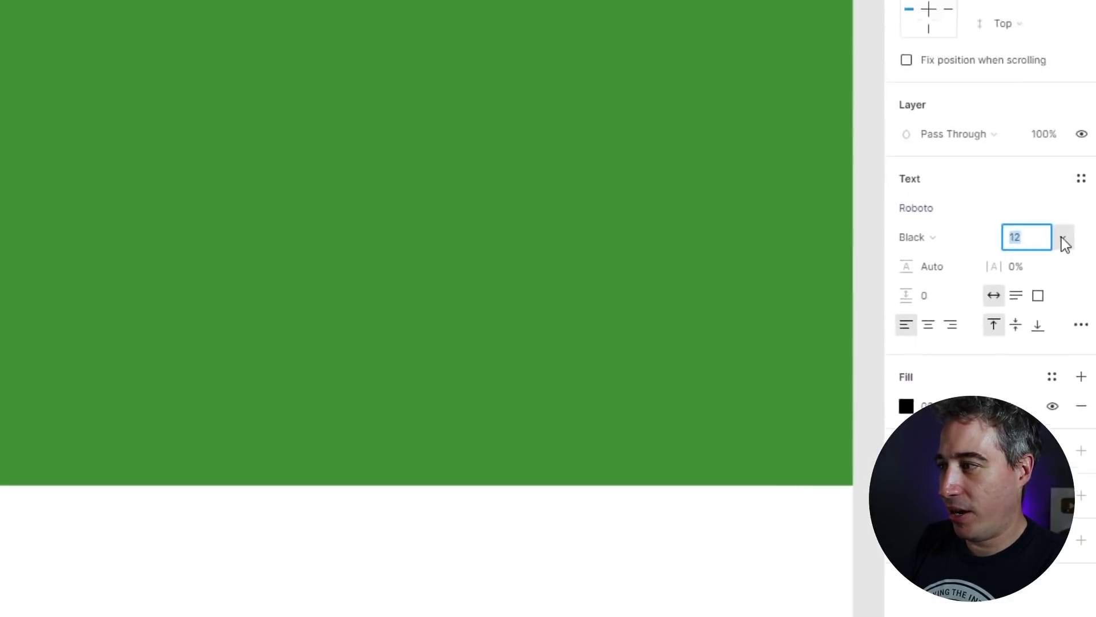
pyautogui.click(1063, 238)
pyautogui.click(1053, 390)
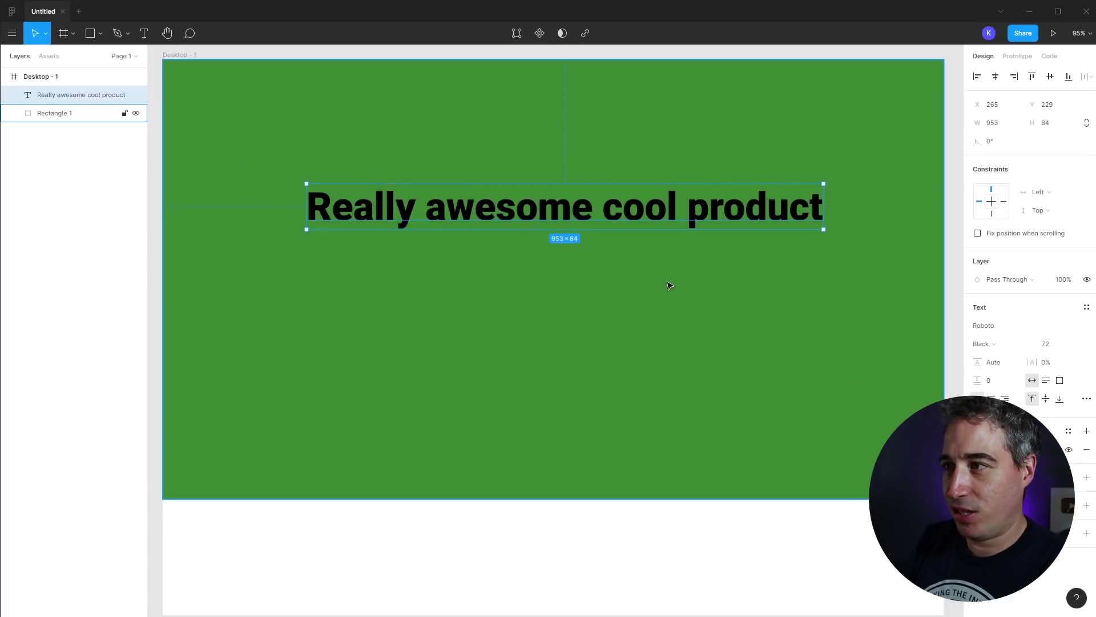
pyautogui.moveTo(734, 201); pyautogui.dragTo(719, 174)
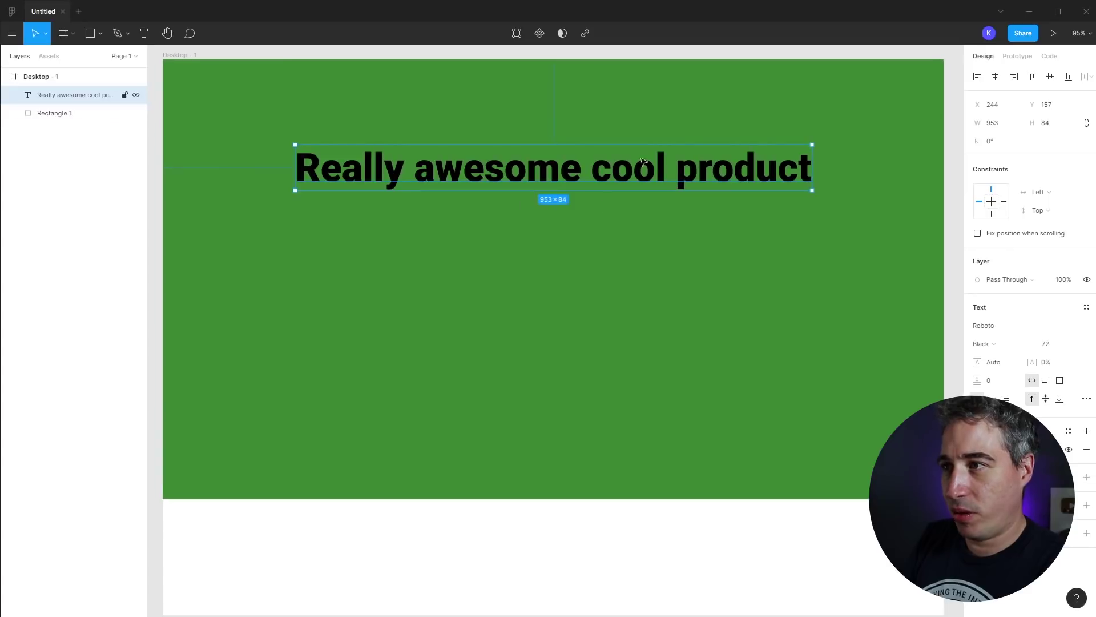
pyautogui.click(222, 167)
pyautogui.press('t')
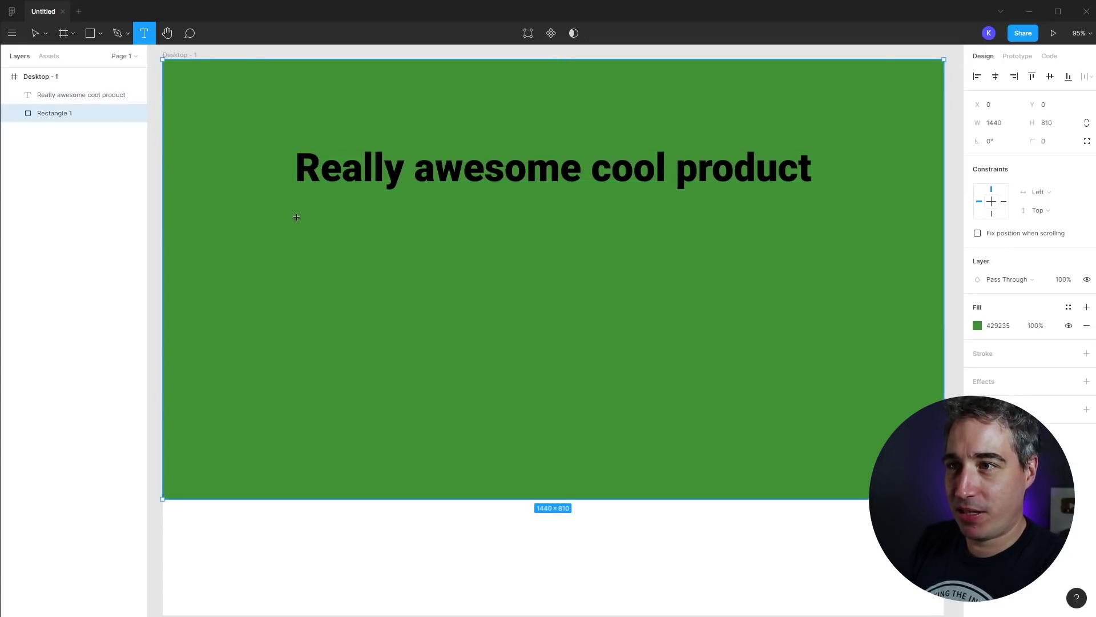
pyautogui.moveTo(297, 213); pyautogui.dragTo(530, 430)
pyautogui.press('Escape')
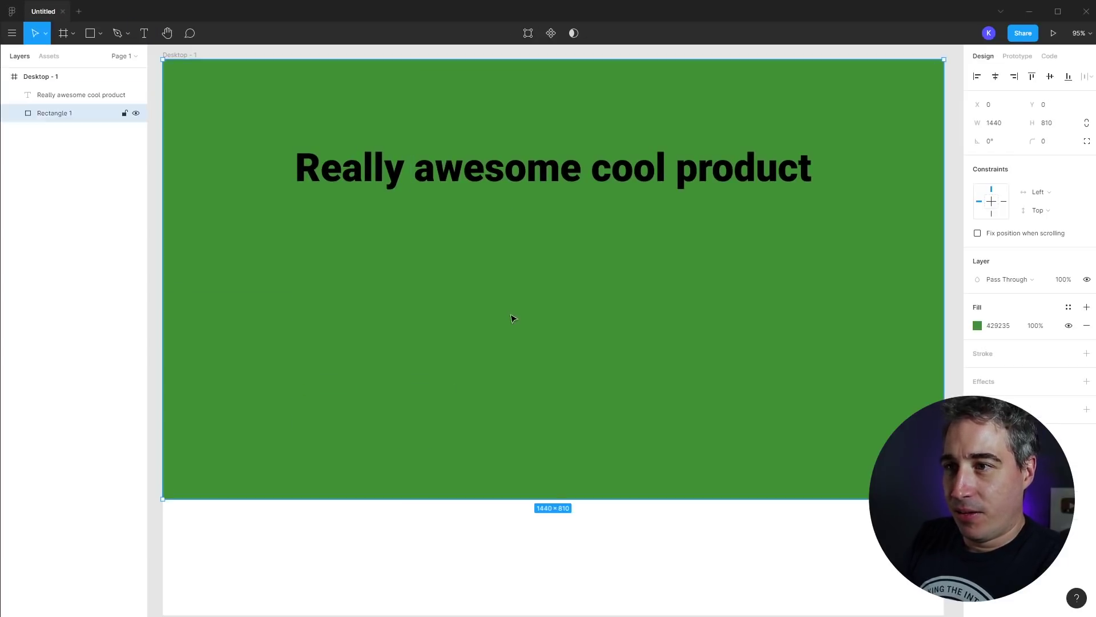
pyautogui.press('Escape')
# Resize the heading's text box to about 552 × 161 so it wraps onto two lines, undoing two trial resizes first.
pyautogui.click(627, 171)
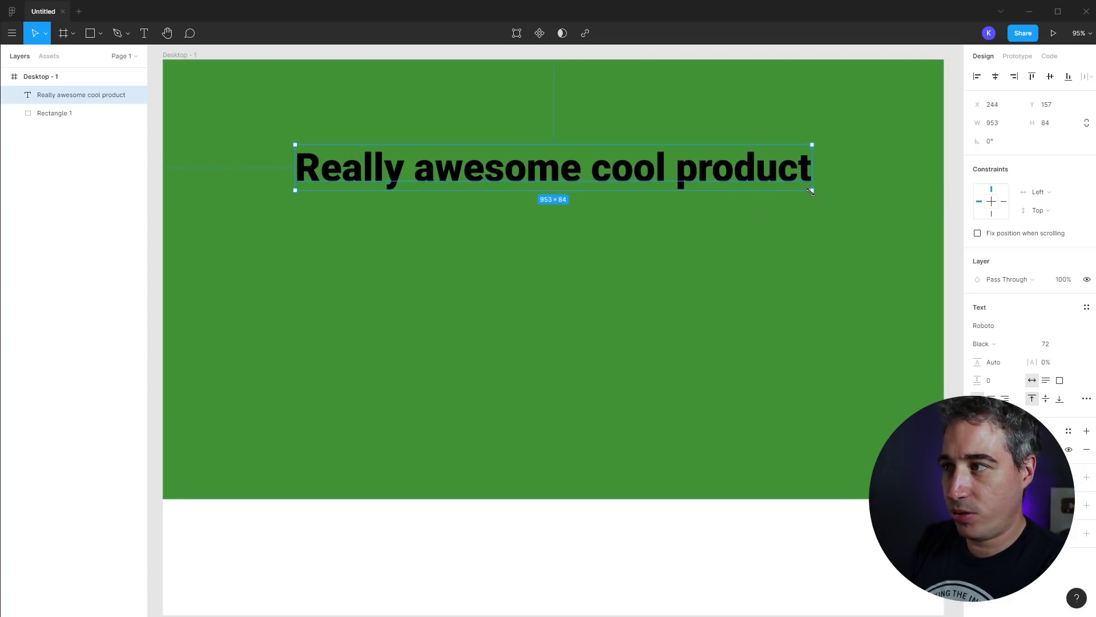
pyautogui.moveTo(812, 191); pyautogui.dragTo(614, 291)
pyautogui.hotkey('ctrl', 'z')
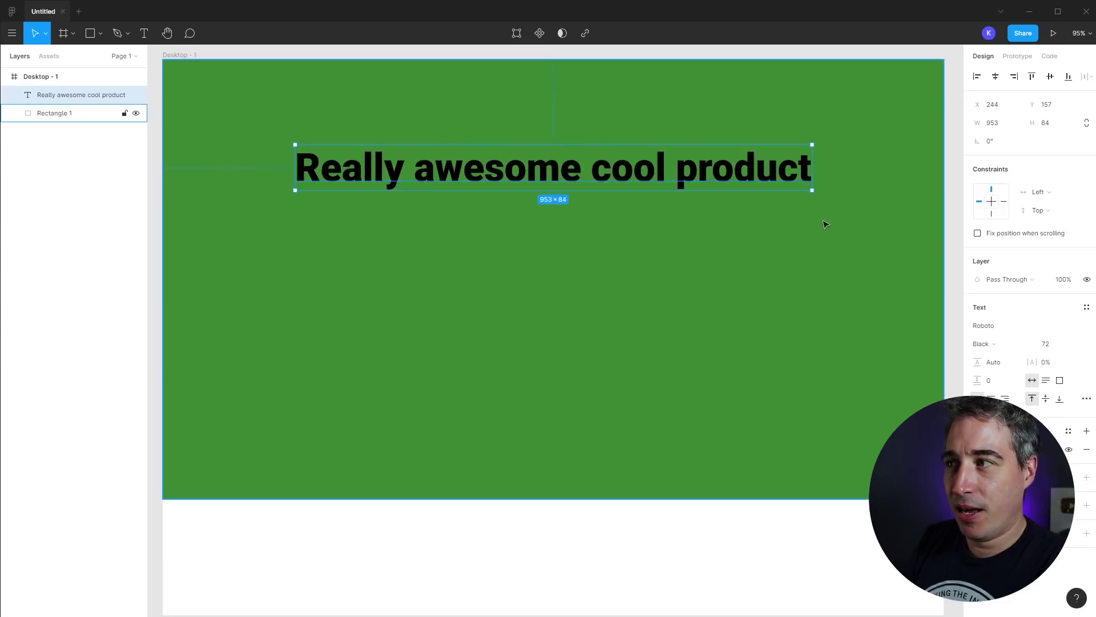
pyautogui.moveTo(812, 190); pyautogui.dragTo(598, 310)
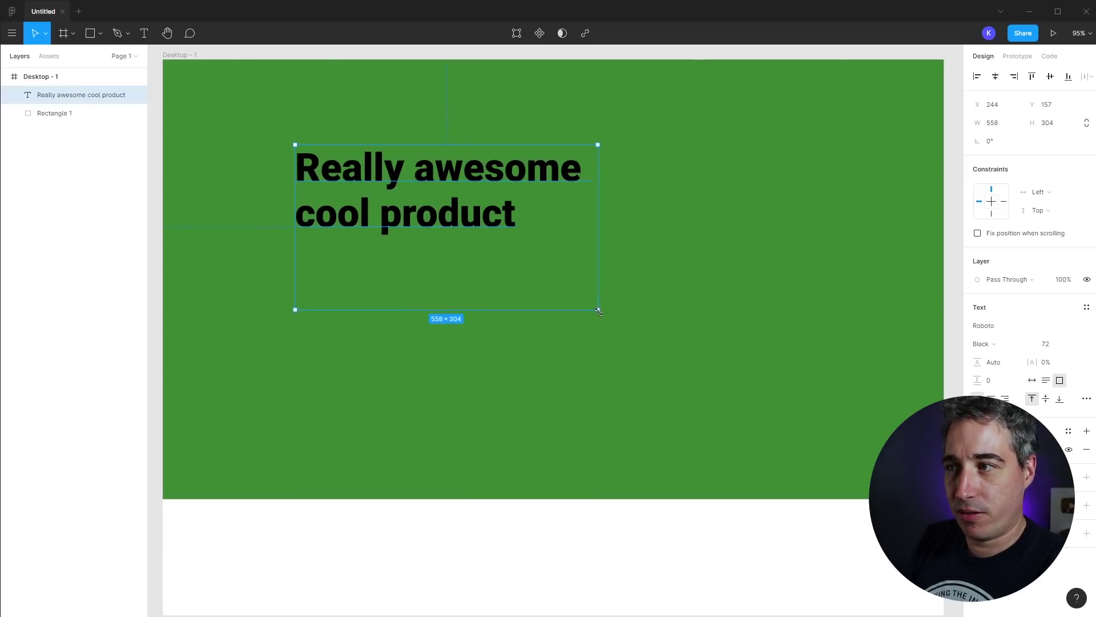
pyautogui.hotkey('ctrl', 'z')
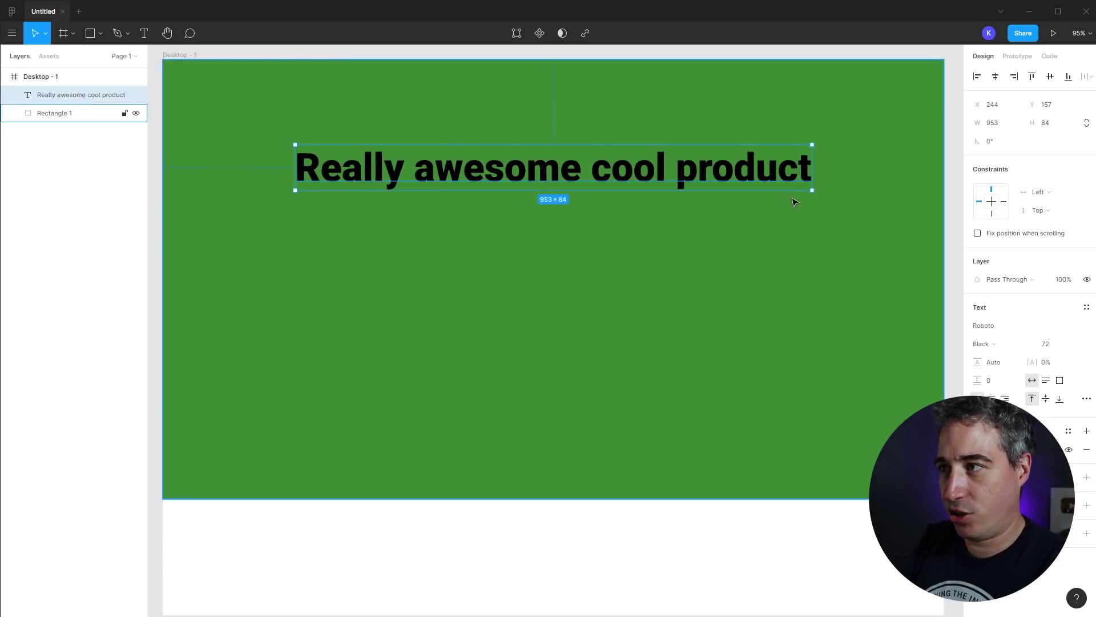
pyautogui.moveTo(812, 190); pyautogui.dragTo(594, 233)
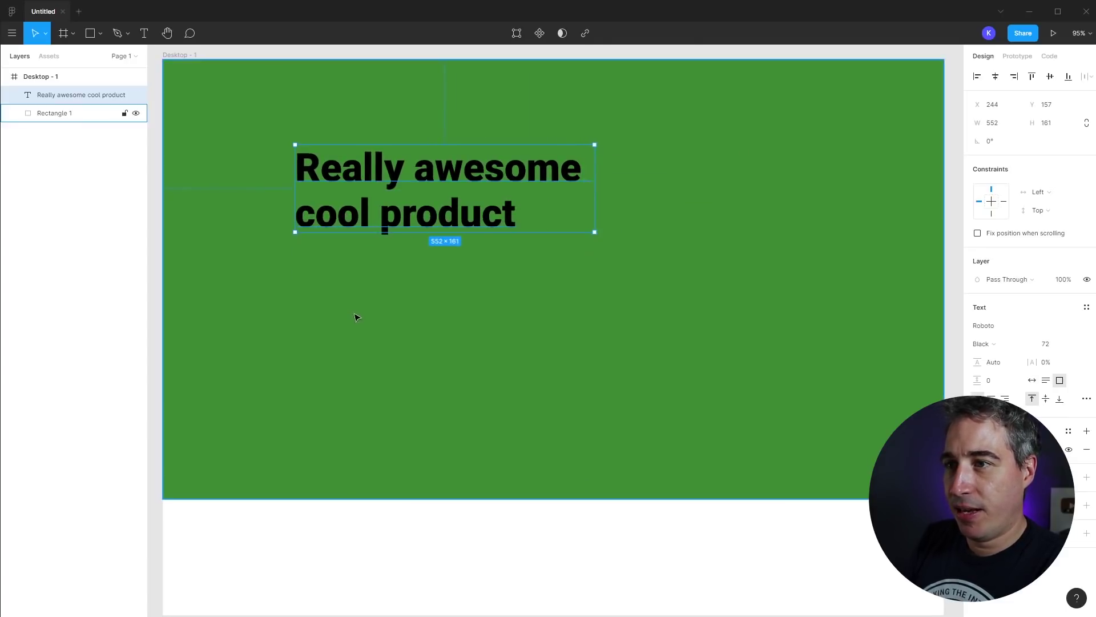
# Draw an empty text box of about 514 × 280 beneath the heading, at about X 247, Y 352.
pyautogui.click(313, 277)
pyautogui.press('t')
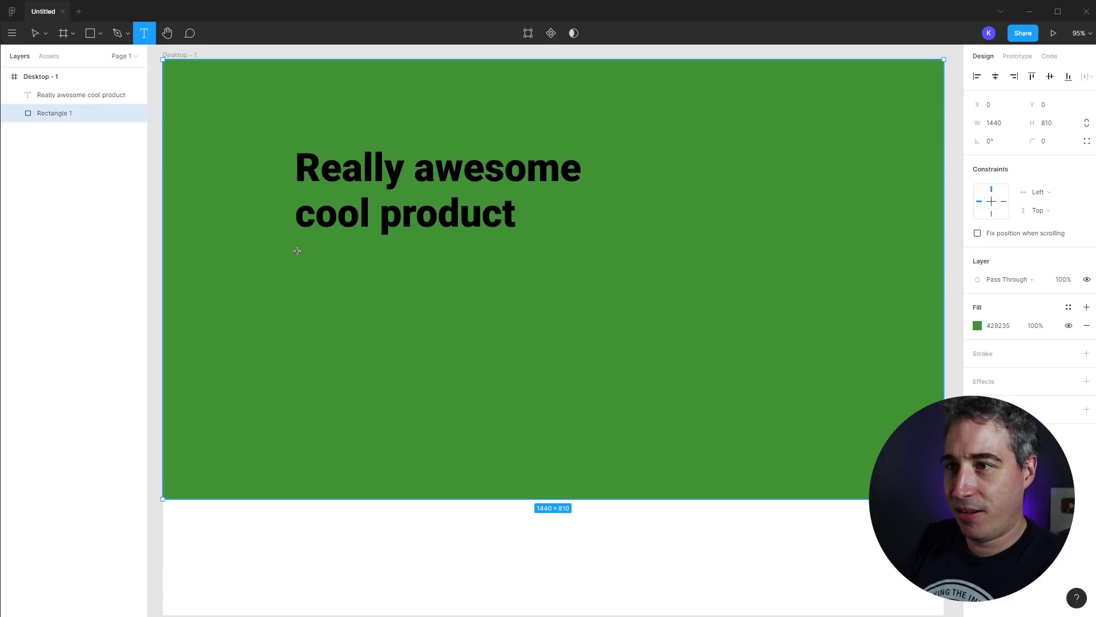
pyautogui.moveTo(297, 251); pyautogui.dragTo(577, 402)
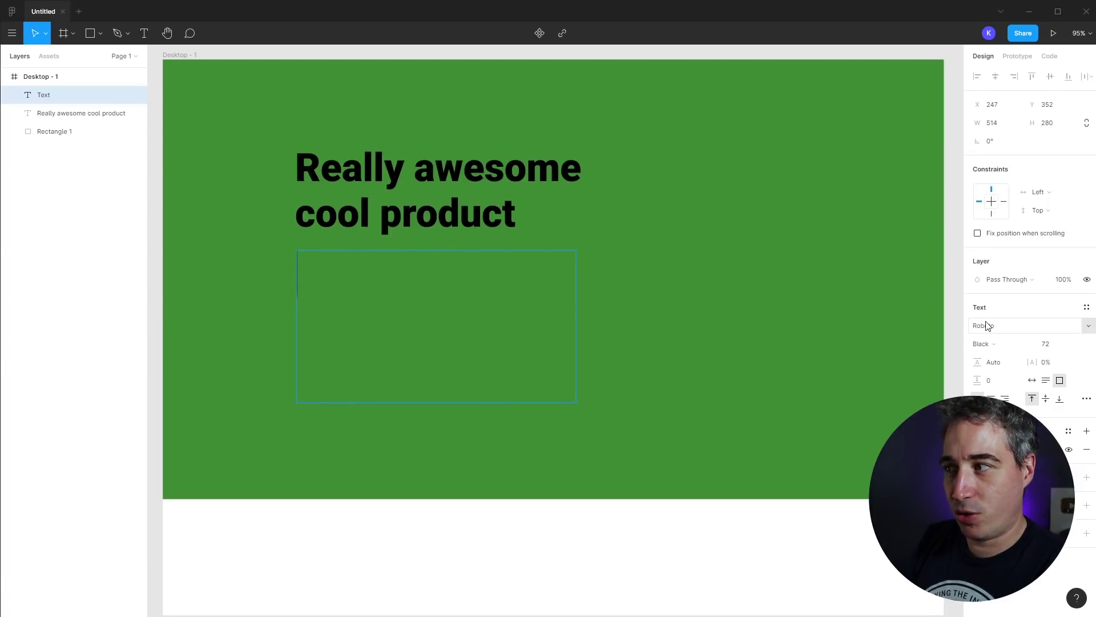
# Set the new text box's font weight to Light and its size to 18.
pyautogui.click(1031, 344)
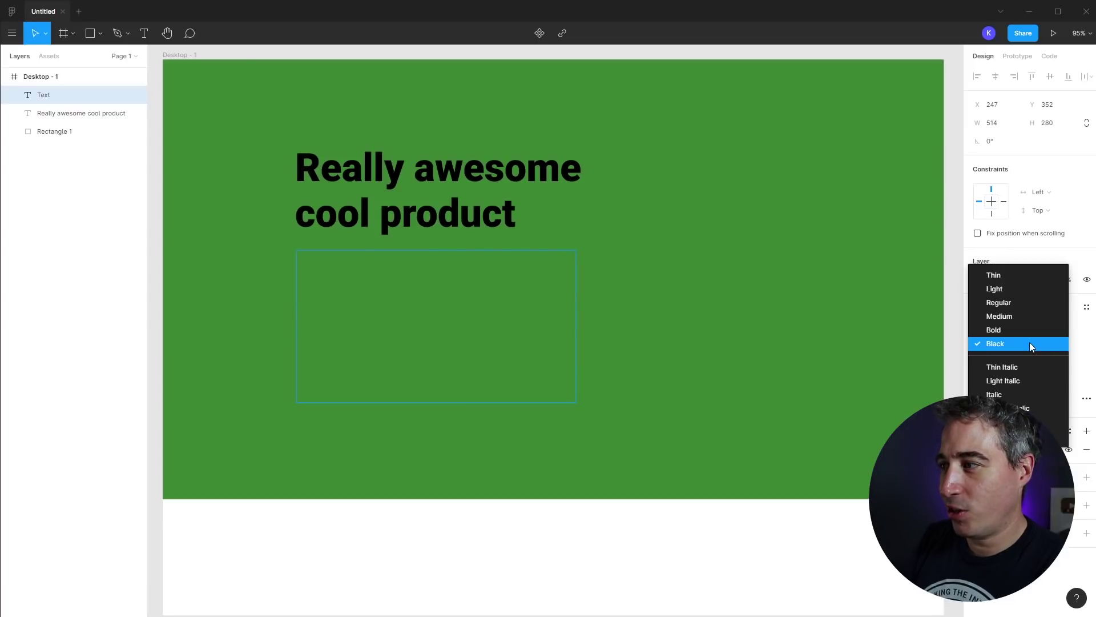
pyautogui.click(1014, 289)
pyautogui.click(1073, 347)
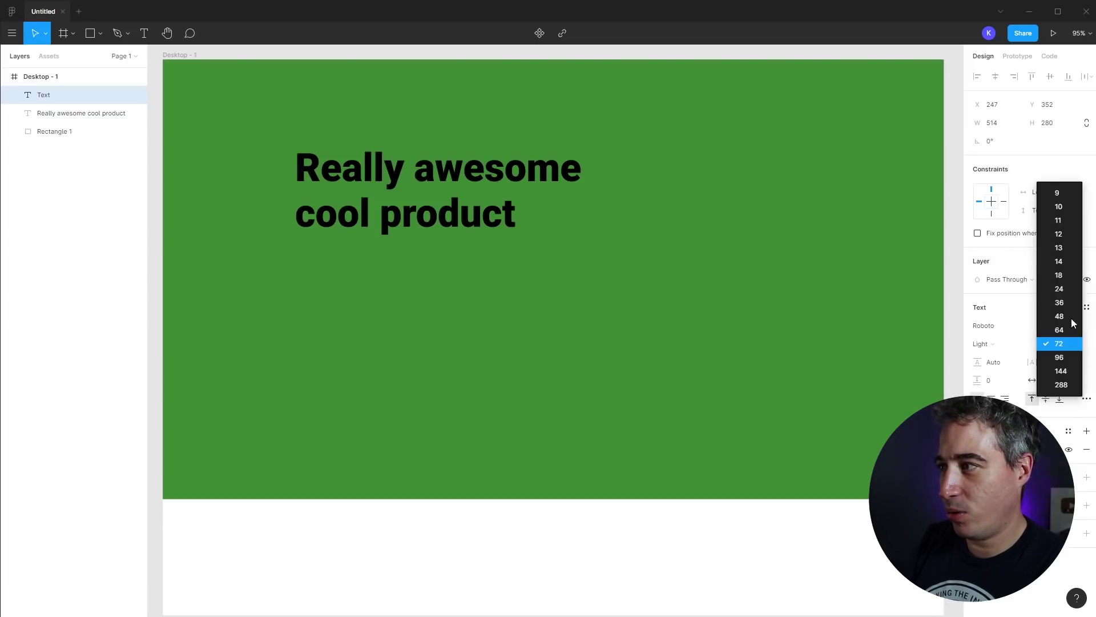
pyautogui.click(1059, 275)
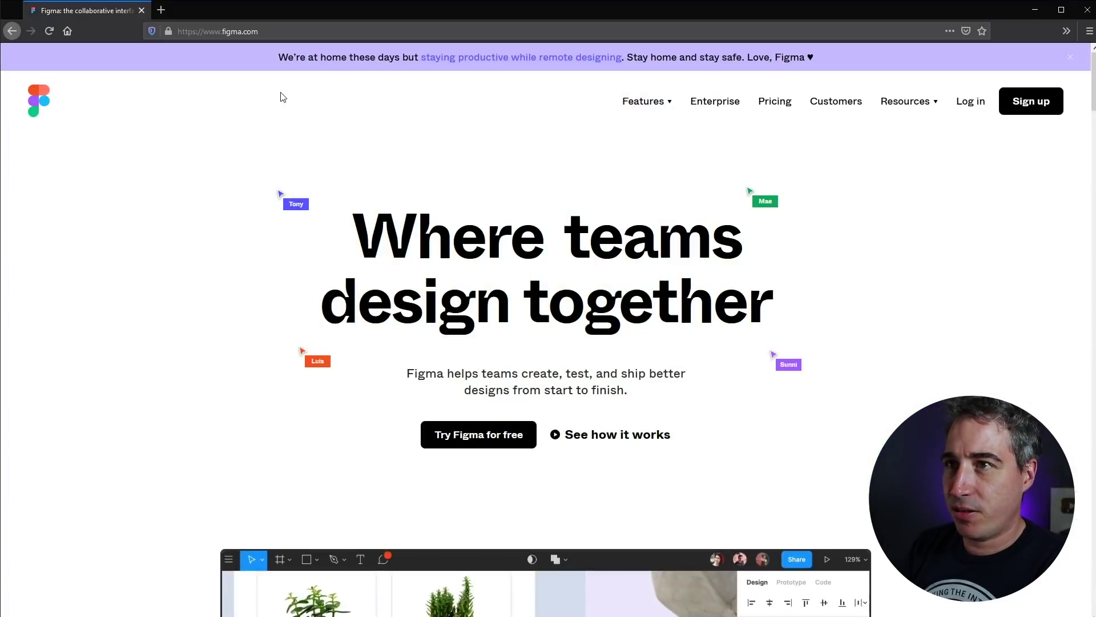
# Search the web for "lorem ipsum" in a new browser tab and open the lipsum.com and loremipsum.io results, ending on lipsum.com.
pyautogui.hotkey('ctrl', 't')
pyautogui.write('lo')
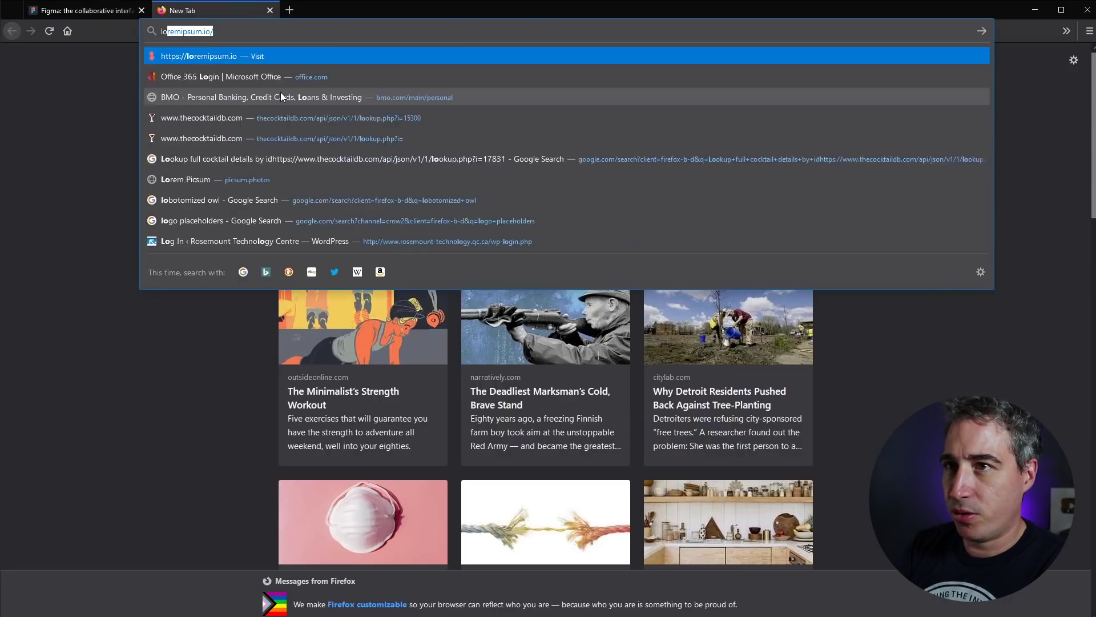
pyautogui.write('rem ipsum')
pyautogui.press('Return')
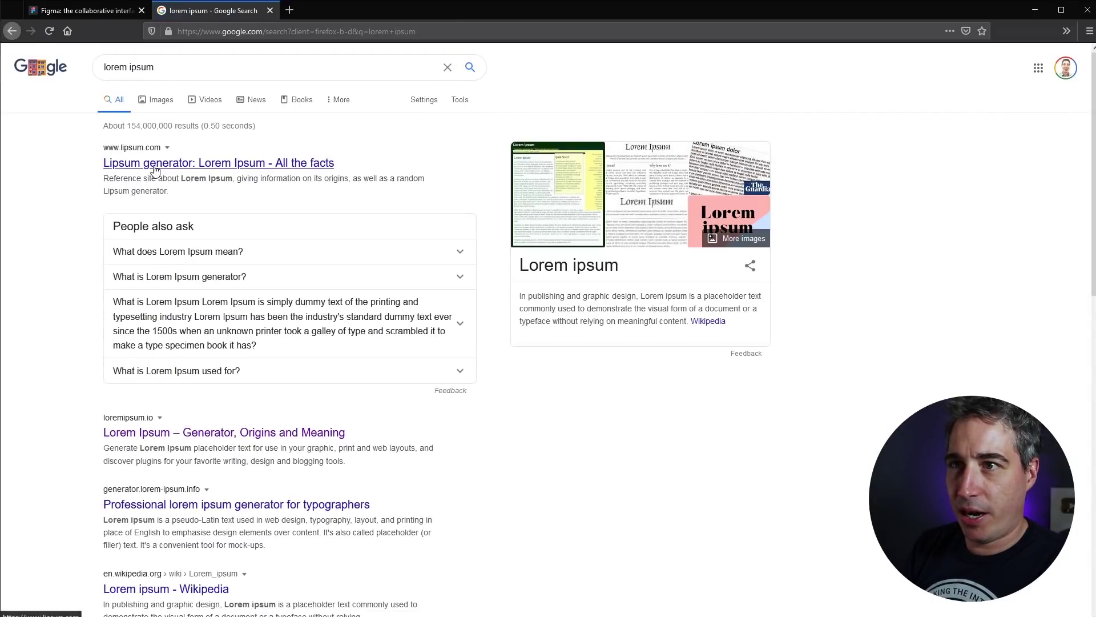
pyautogui.middleClick(183, 432)
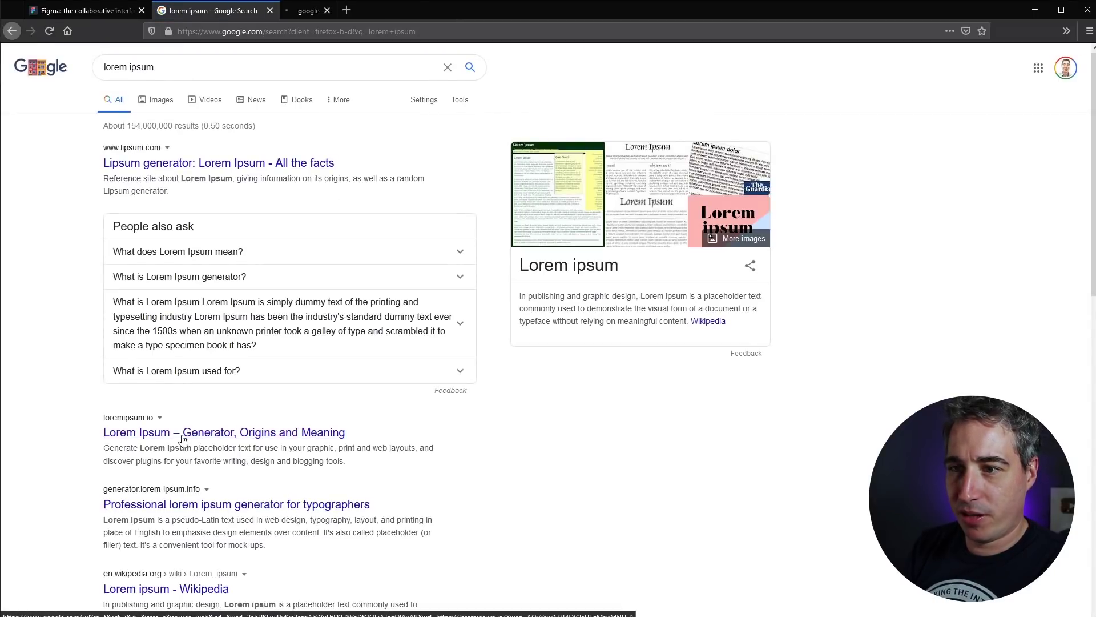
pyautogui.click(173, 166)
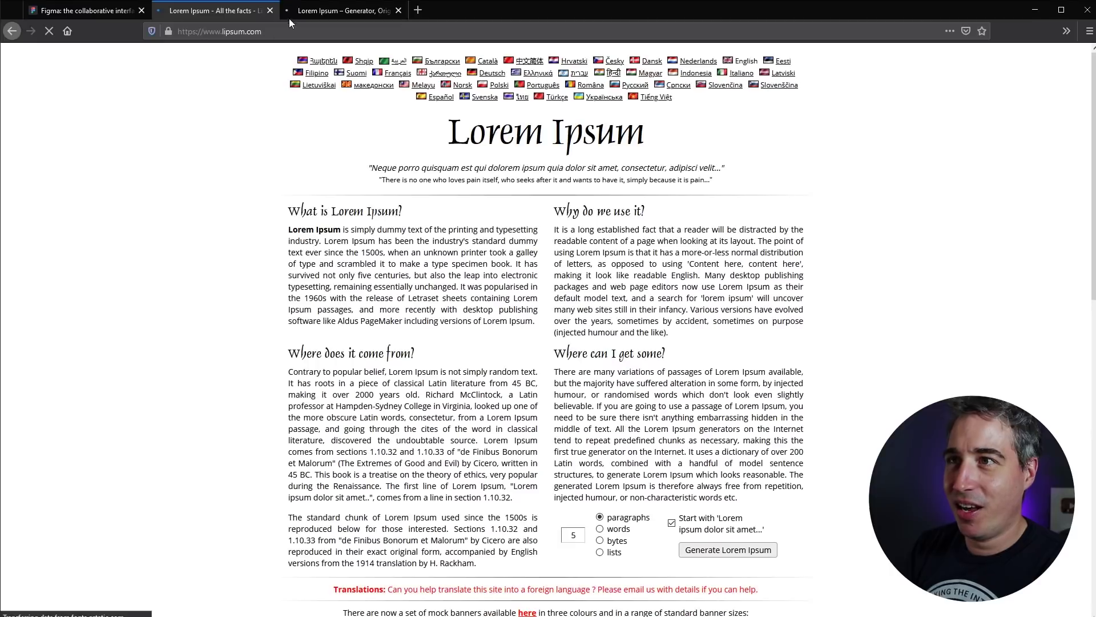
pyautogui.click(301, 16)
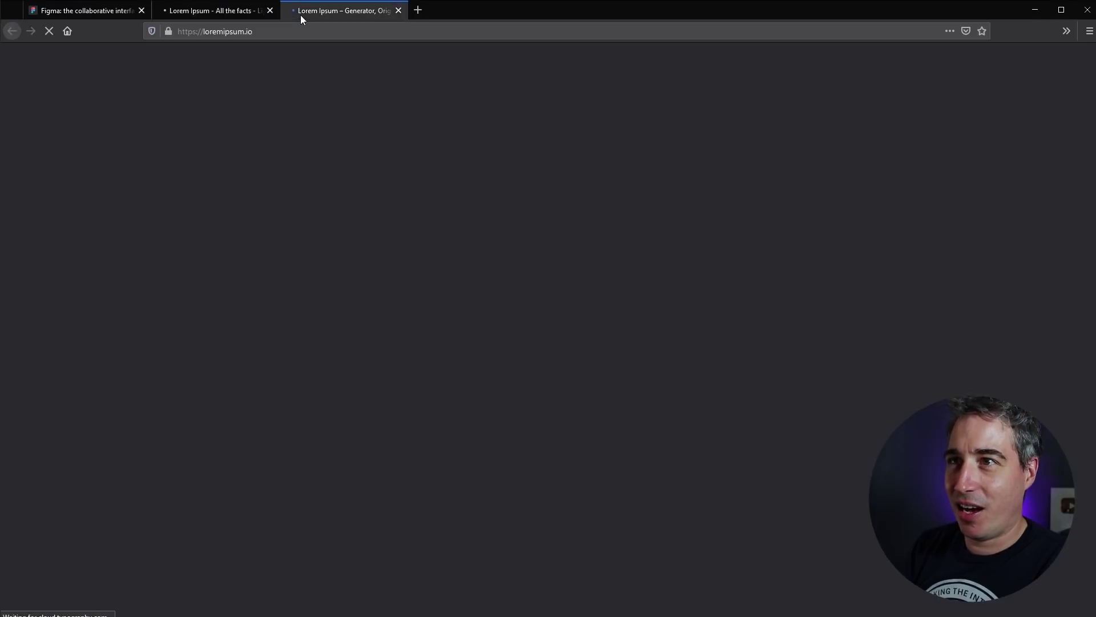
pyautogui.click(205, 11)
# Generate five paragraphs of Lorem Ipsum on lipsum.com and copy the first paragraph.
pyautogui.scroll(-3, 571, 400)
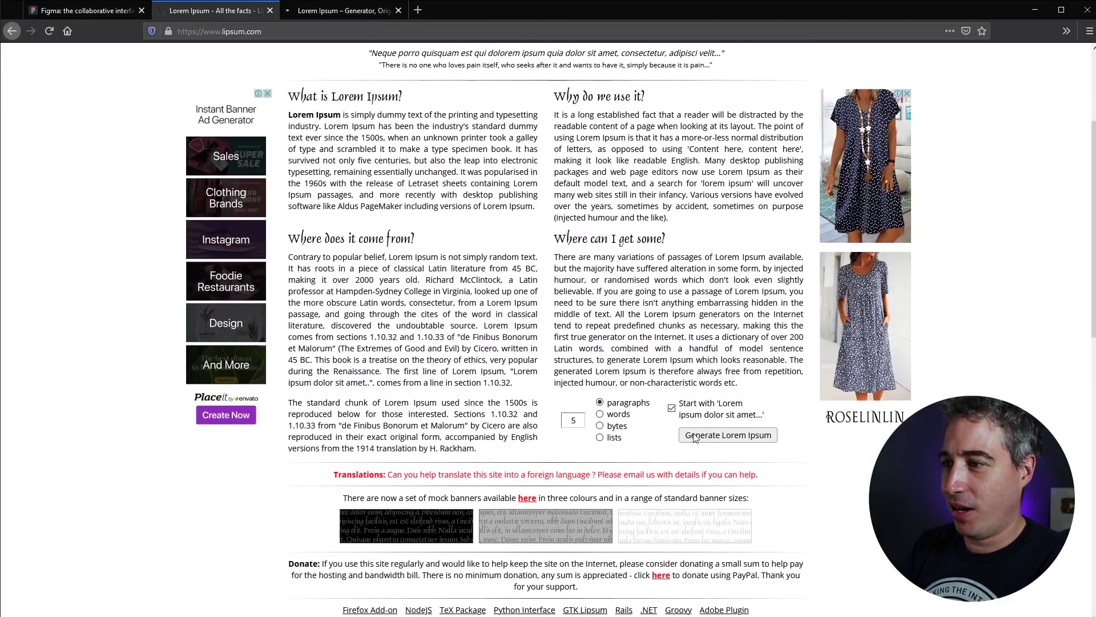
pyautogui.click(740, 440)
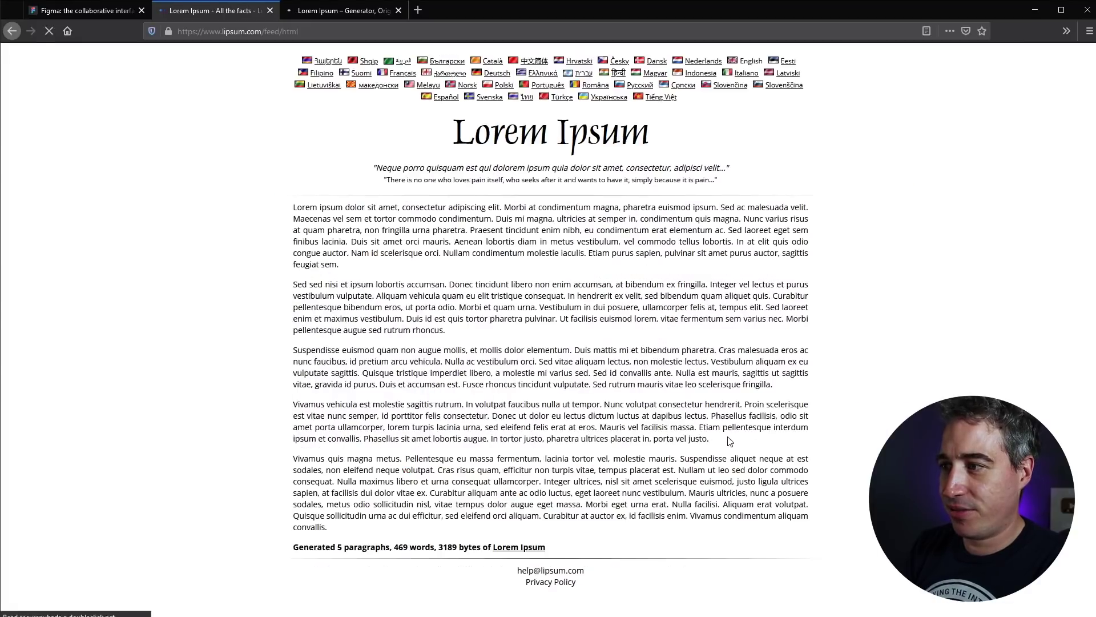
pyautogui.moveTo(365, 266); pyautogui.dragTo(293, 206)
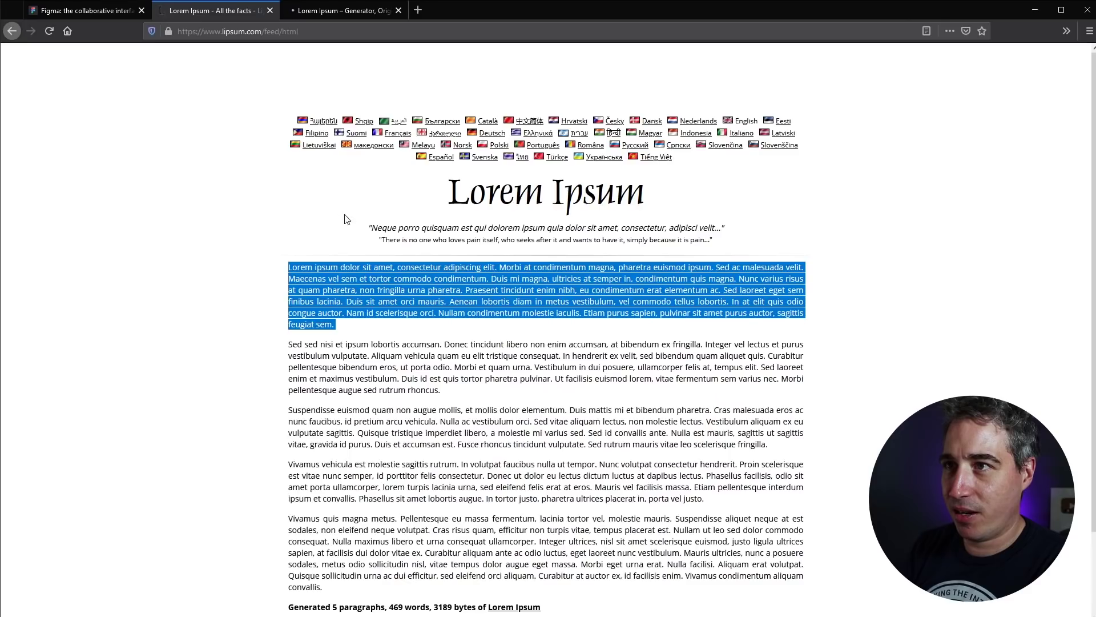
pyautogui.rightClick(343, 274)
pyautogui.click(371, 284)
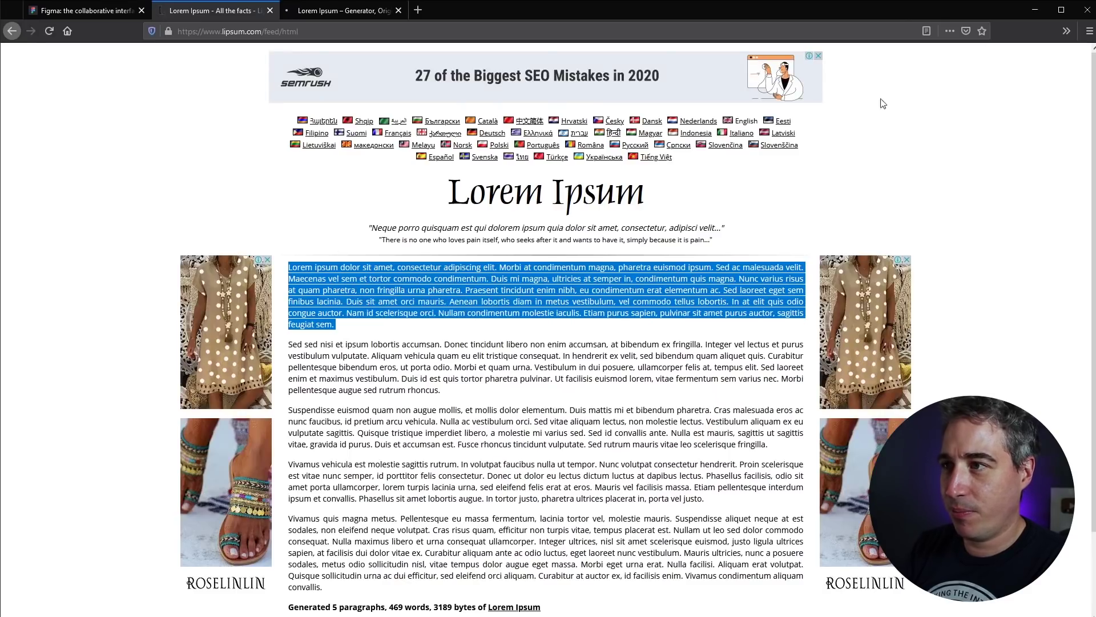
# Switch back to Figma and paste the copied Lorem Ipsum paragraph into the empty text box beneath the heading.
pyautogui.click(1028, 17)
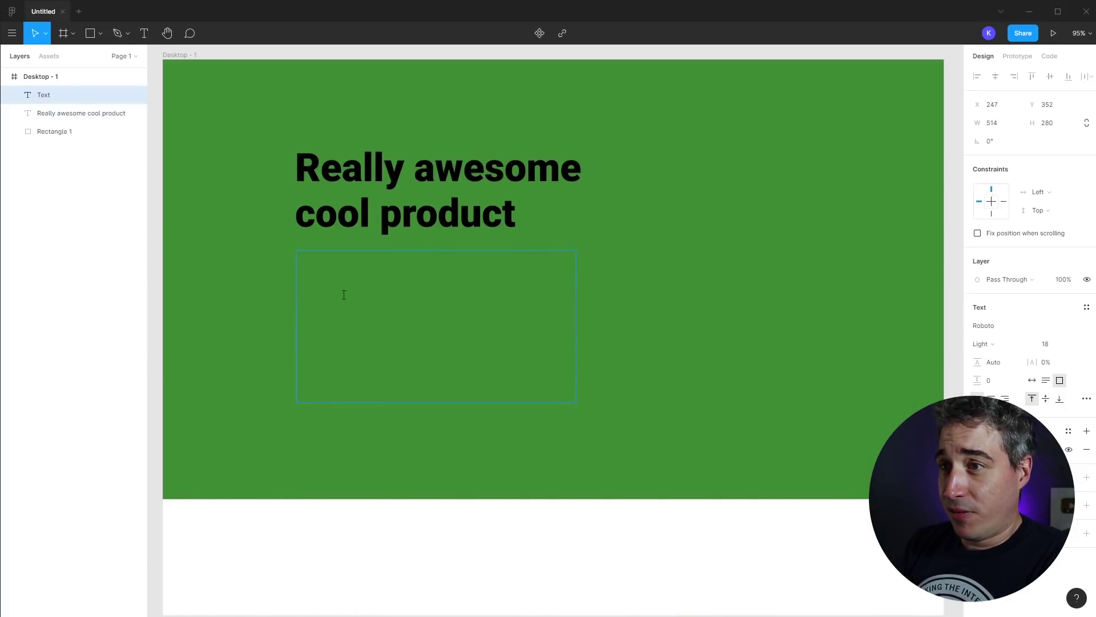
pyautogui.rightClick(324, 269)
pyautogui.moveTo(411, 276)
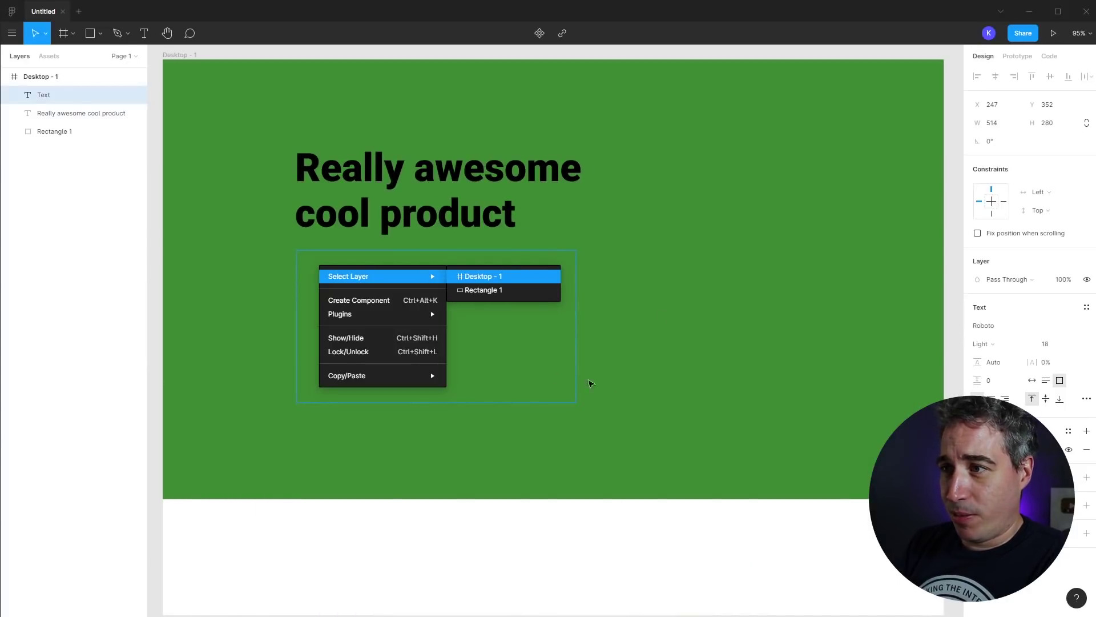
pyautogui.click(591, 383)
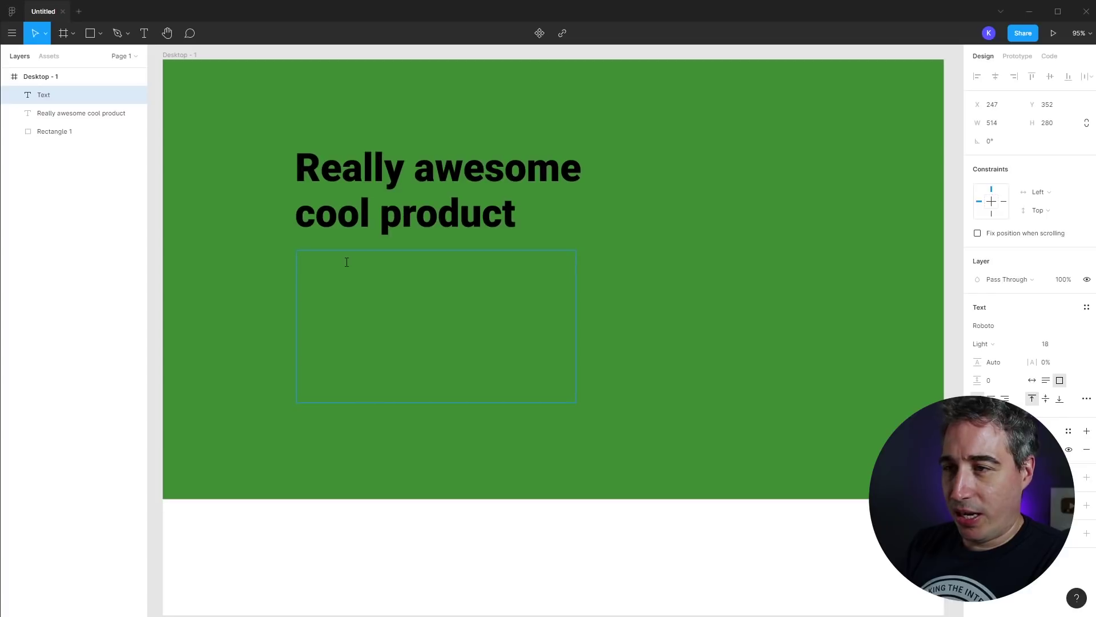
pyautogui.hotkey('ctrl', 'v')
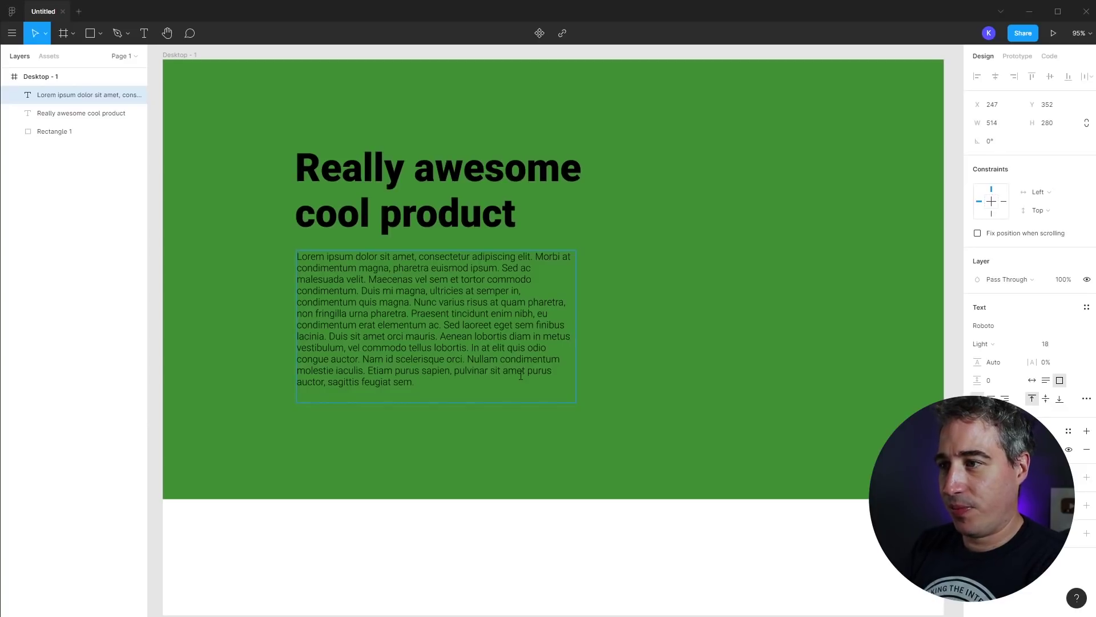
pyautogui.press('Escape')
# Lighten the green background rectangle's solid fill to 94CC8B.
pyautogui.click(827, 299)
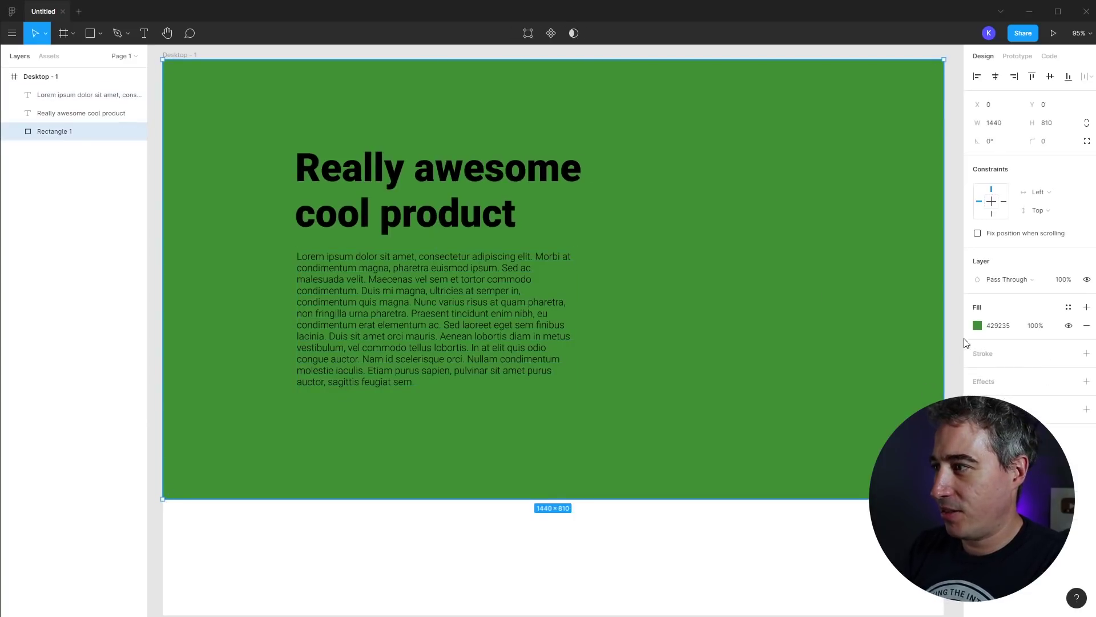
pyautogui.click(977, 325)
pyautogui.moveTo(921, 361); pyautogui.dragTo(870, 363)
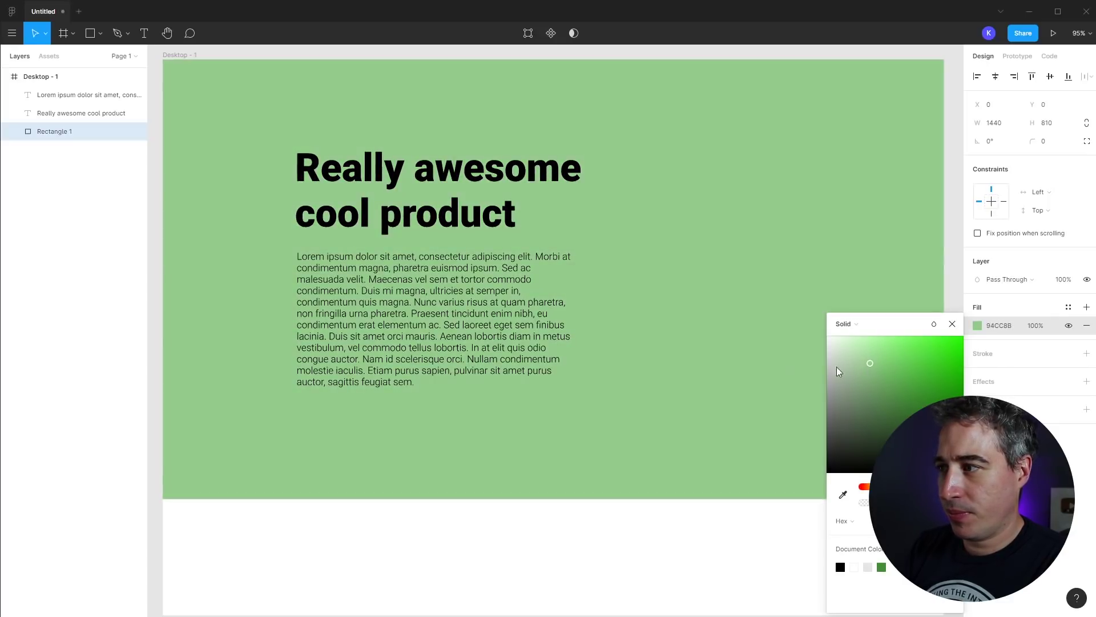
pyautogui.click(951, 324)
pyautogui.click(866, 519)
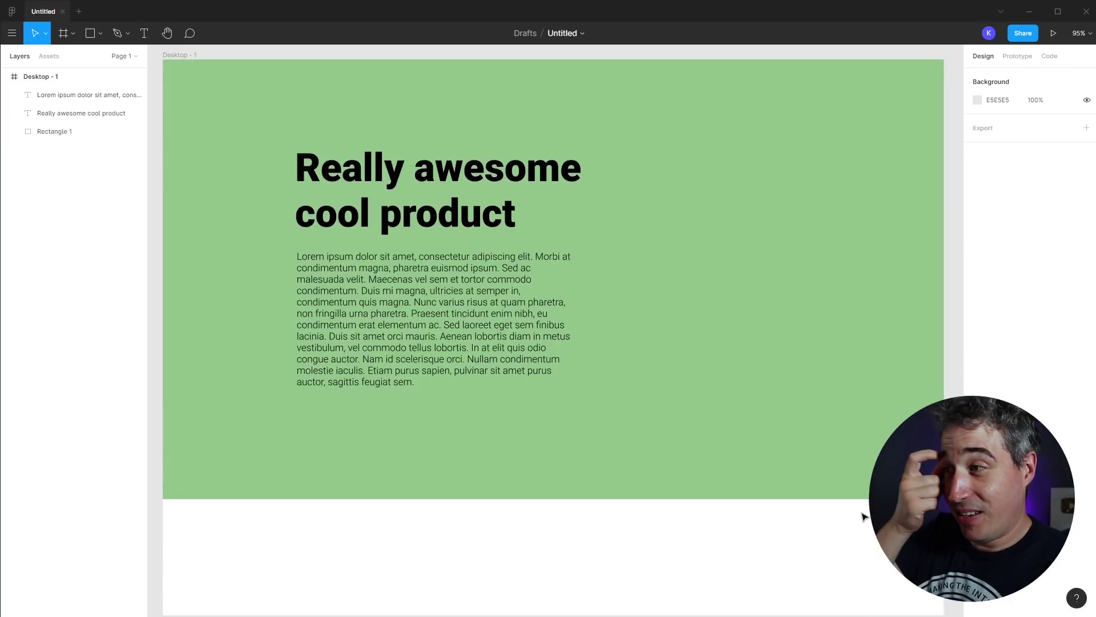
# Delete the green background rectangle from the Desktop - 1 frame.
pyautogui.click(837, 443)
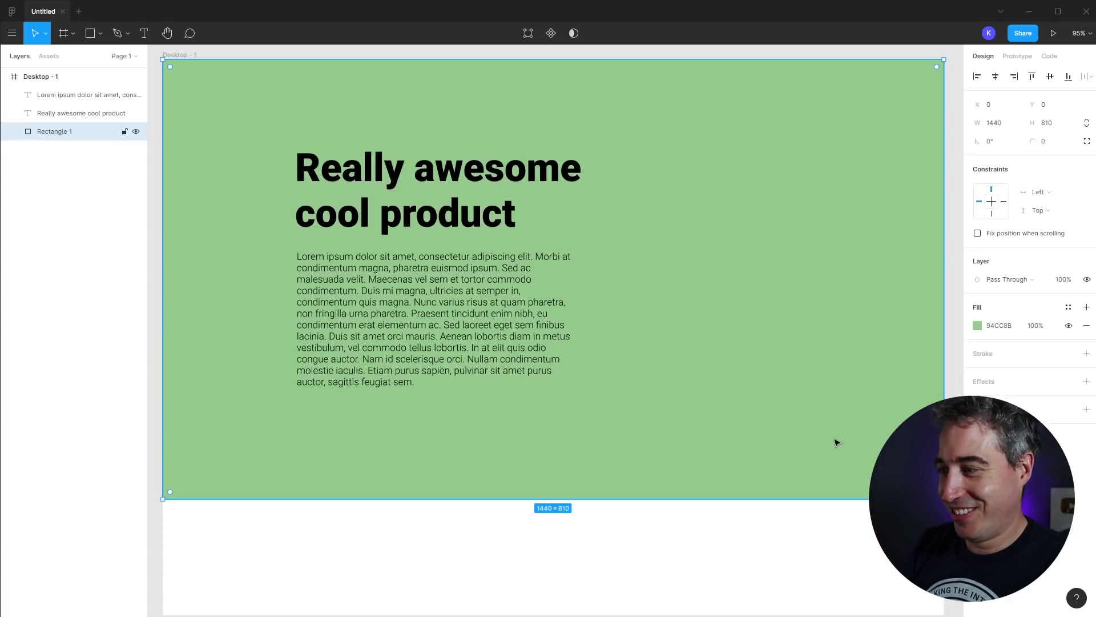
pyautogui.press('Delete')
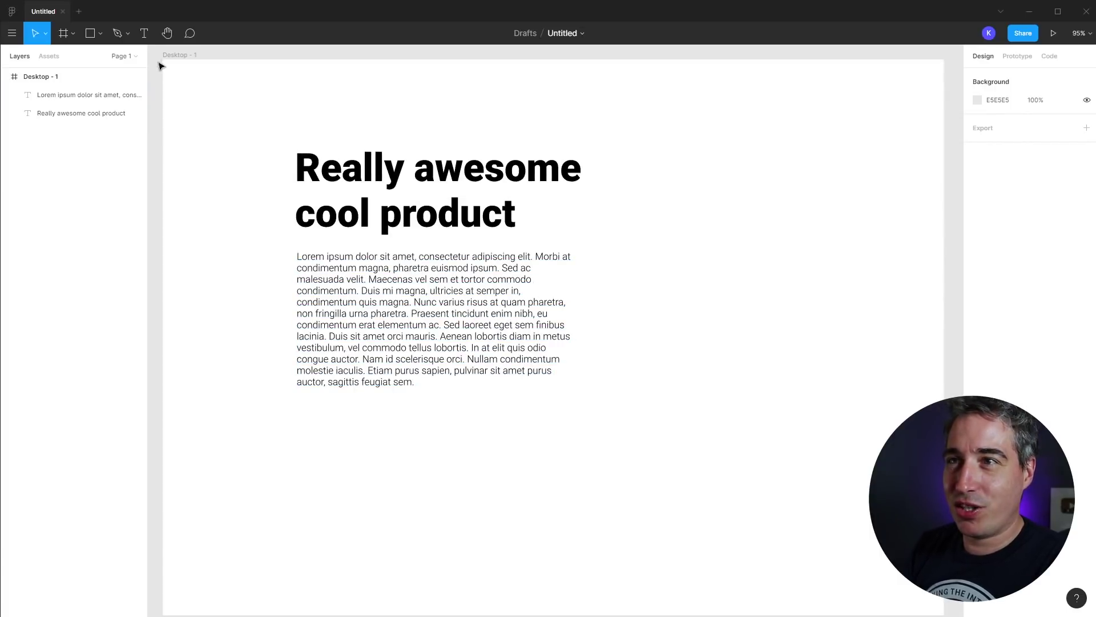
# Draw a circle of about 902 × 902 with the Ellipse tool beside the text, extending past the frame's edge.
pyautogui.click(100, 33)
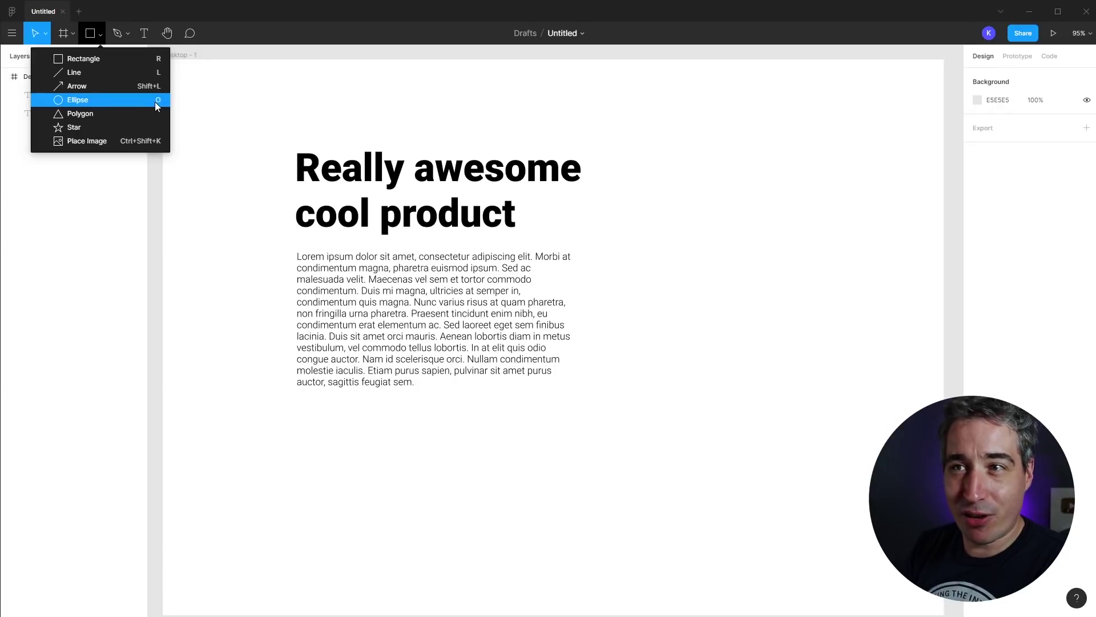
pyautogui.click(622, 121)
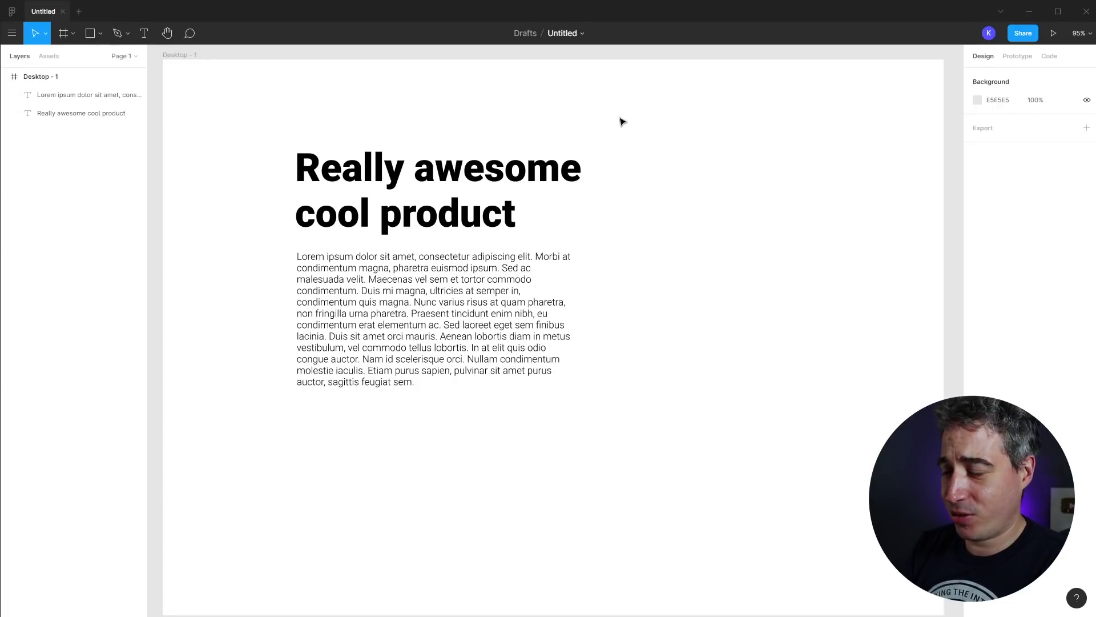
pyautogui.press('o')
pyautogui.moveTo(618, 116); pyautogui.dragTo(1009, 605)
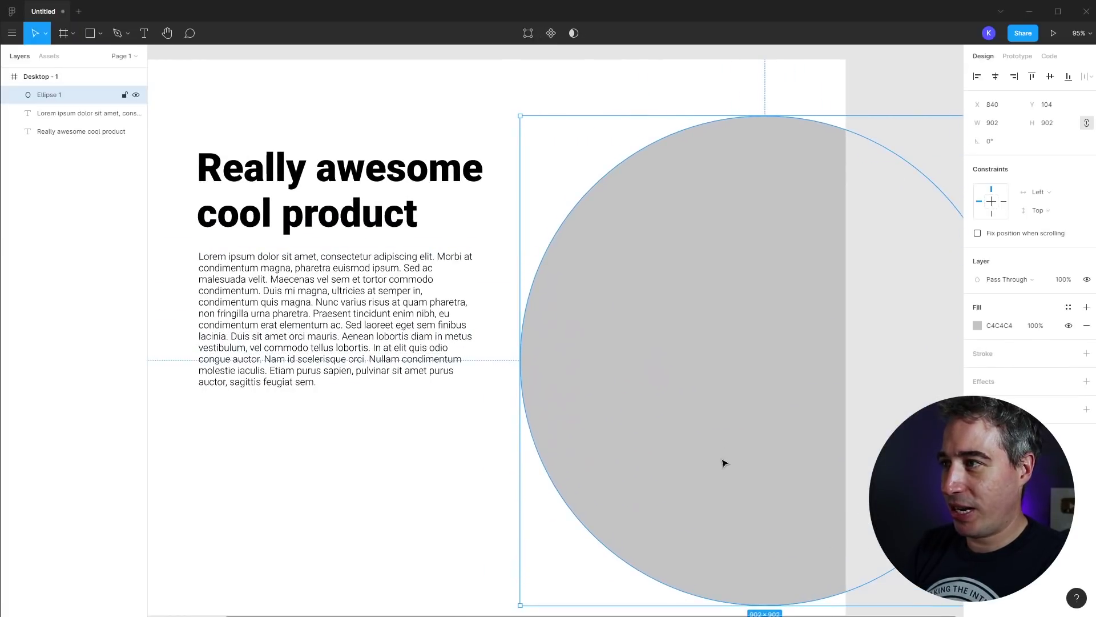
# Enlarge the circle to about 1028 × 994 and move it to about X 687, Y -107.
pyautogui.moveTo(709, 477); pyautogui.dragTo(711, 379)
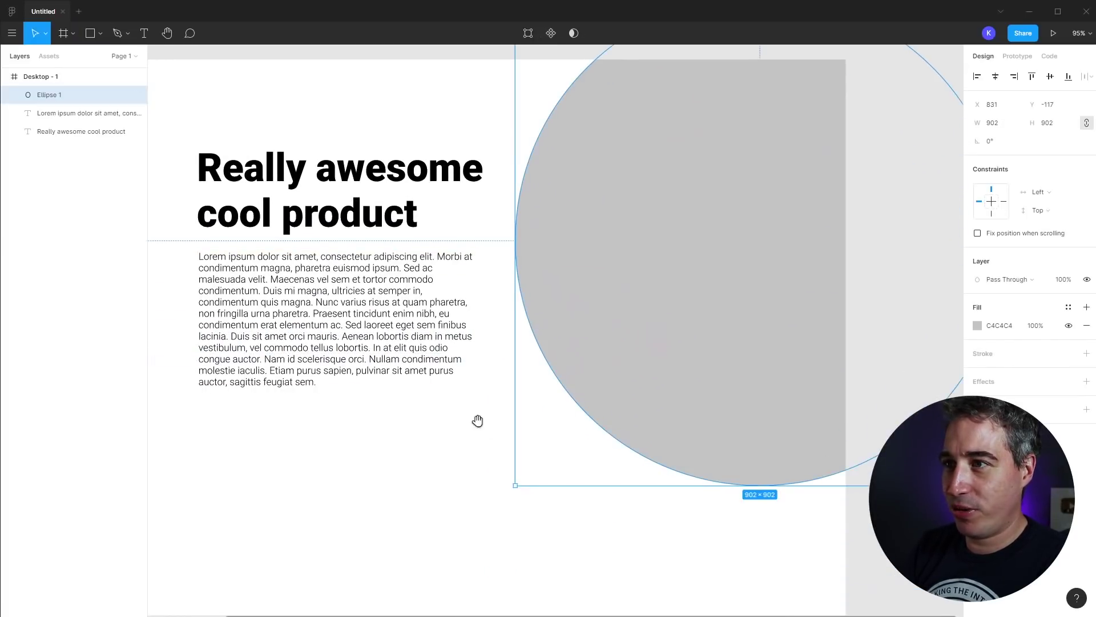
pyautogui.moveTo(542, 405); pyautogui.dragTo(631, 406)
pyautogui.moveTo(604, 486); pyautogui.dragTo(536, 537)
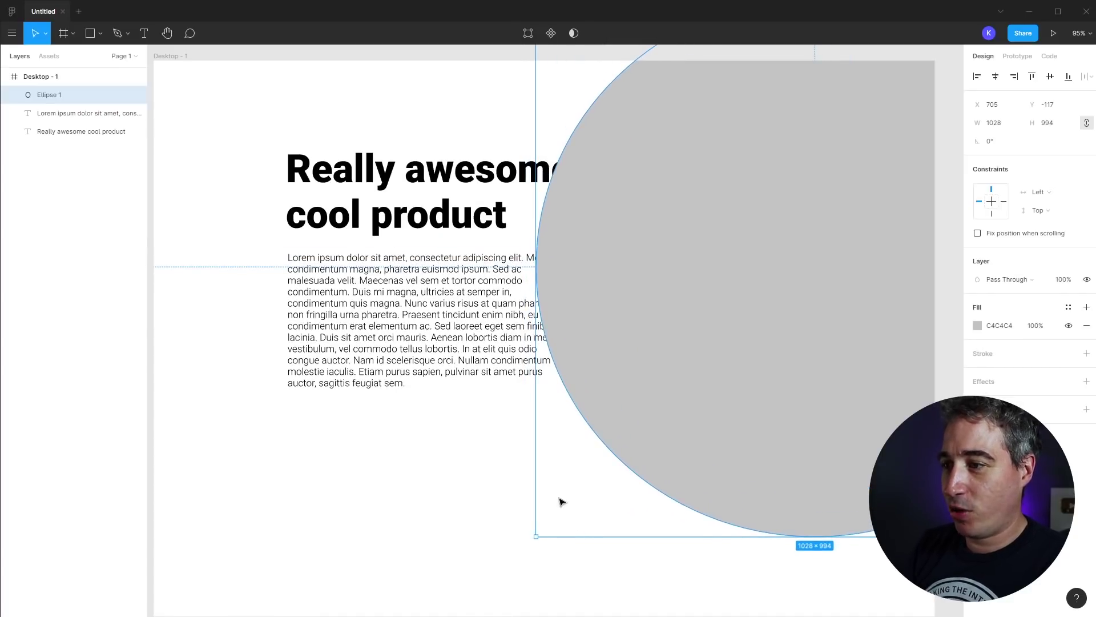
pyautogui.moveTo(715, 404)
pyautogui.mouseDown()
pyautogui.moveTo(729, 406)
pyautogui.moveTo(700, 394)
pyautogui.mouseUp()
pyautogui.scroll(2, 700, 394)
pyautogui.hscroll(3, 700, 394)
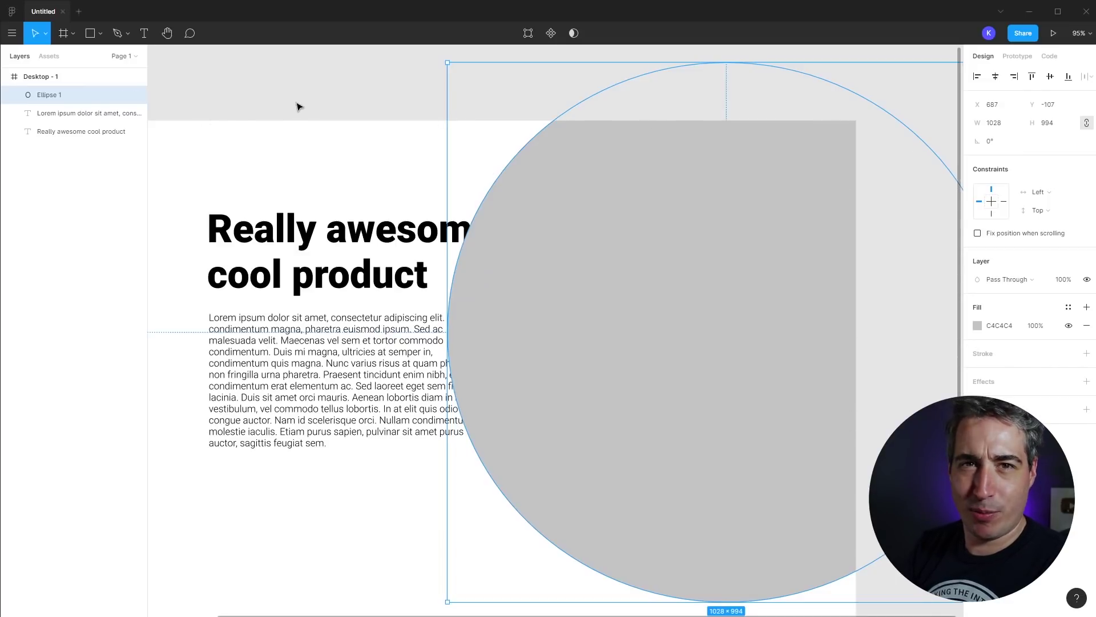
# Move the circle to about X 572, keeping Y at -107, so it covers more of the heading and paragraph.
pyautogui.click(338, 150)
pyautogui.moveTo(360, 189); pyautogui.dragTo(433, 130)
pyautogui.click(683, 169)
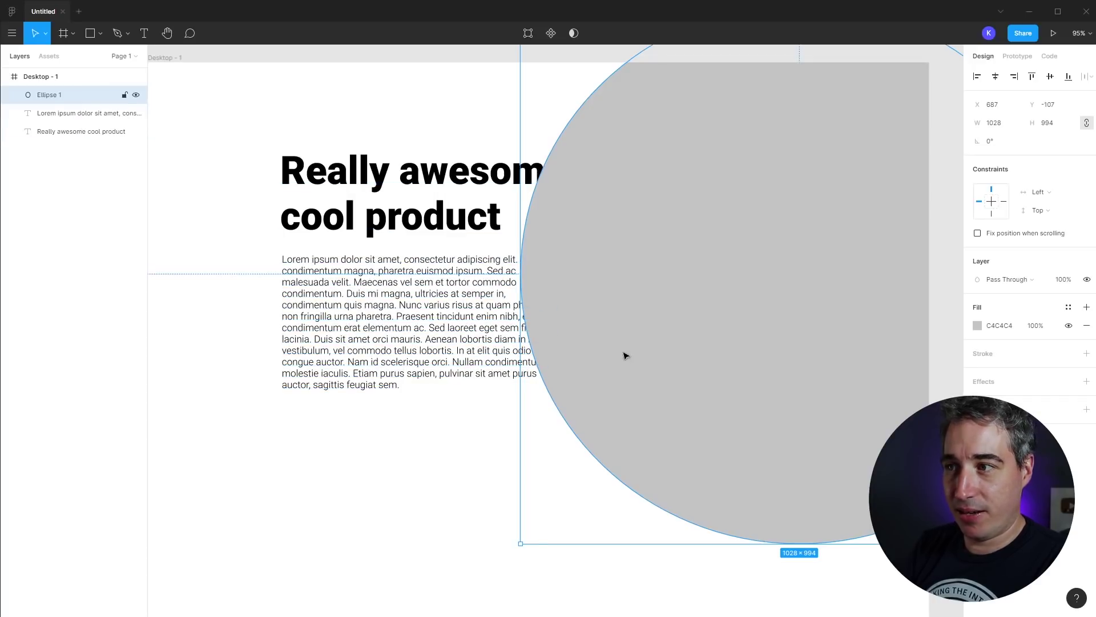
pyautogui.moveTo(730, 322); pyautogui.dragTo(669, 321)
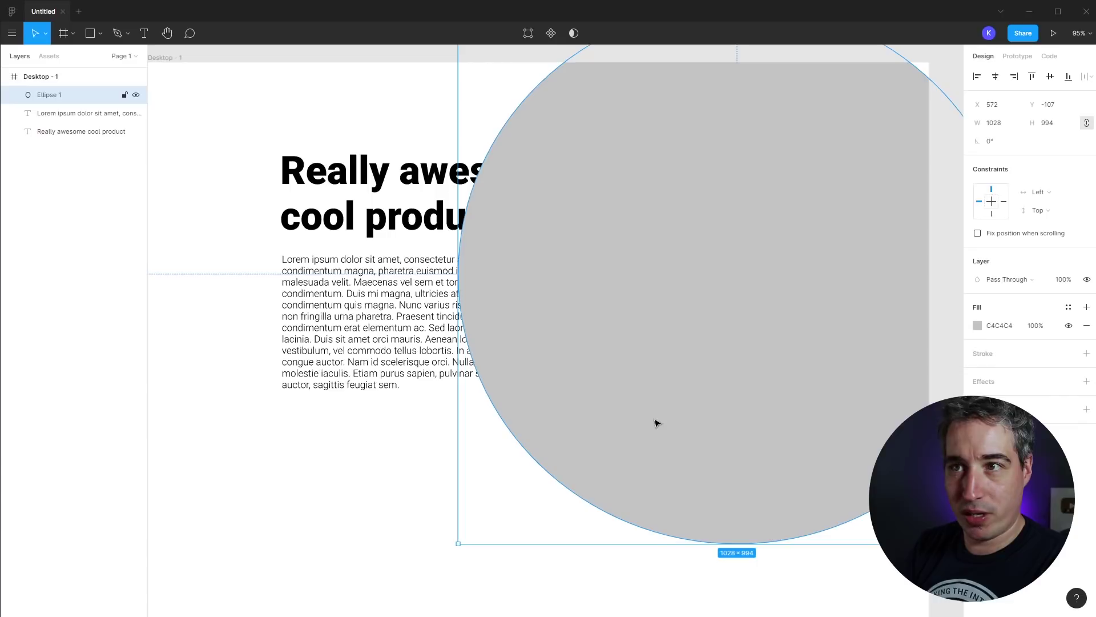
# Set the opacity of the circle's fill to 50%.
pyautogui.click(363, 530)
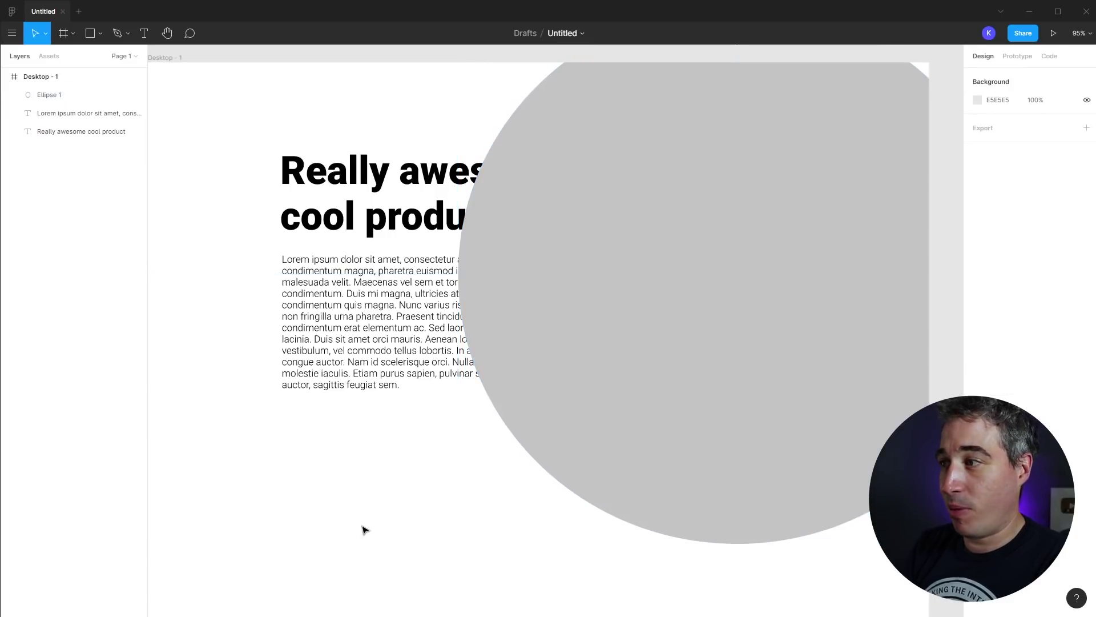
pyautogui.click(595, 480)
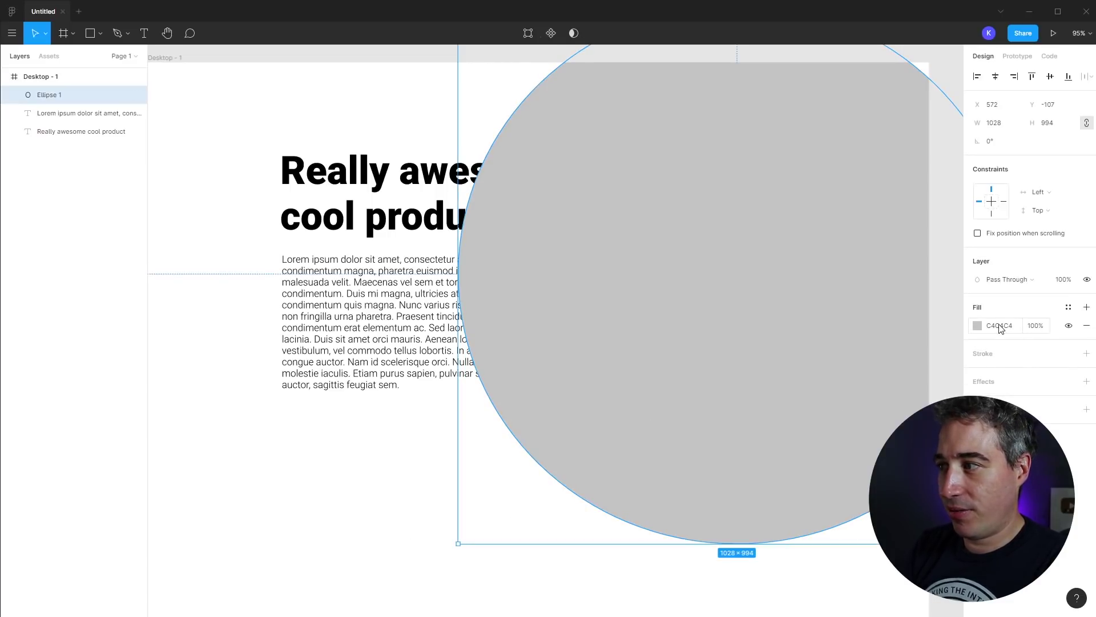
pyautogui.click(1037, 330)
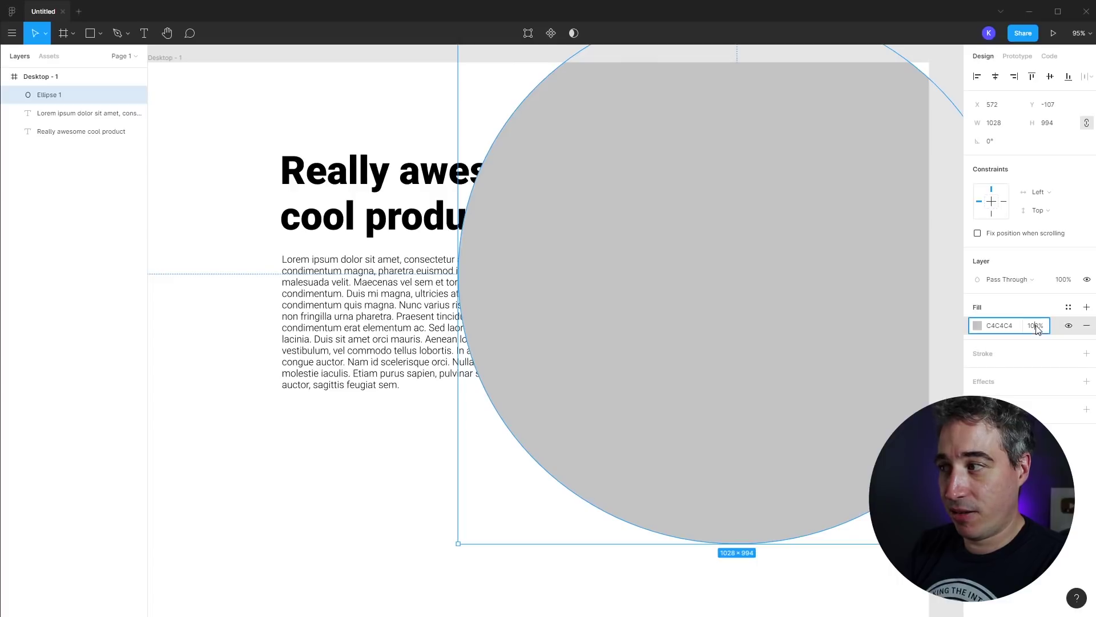
pyautogui.write('50')
pyautogui.press('Return')
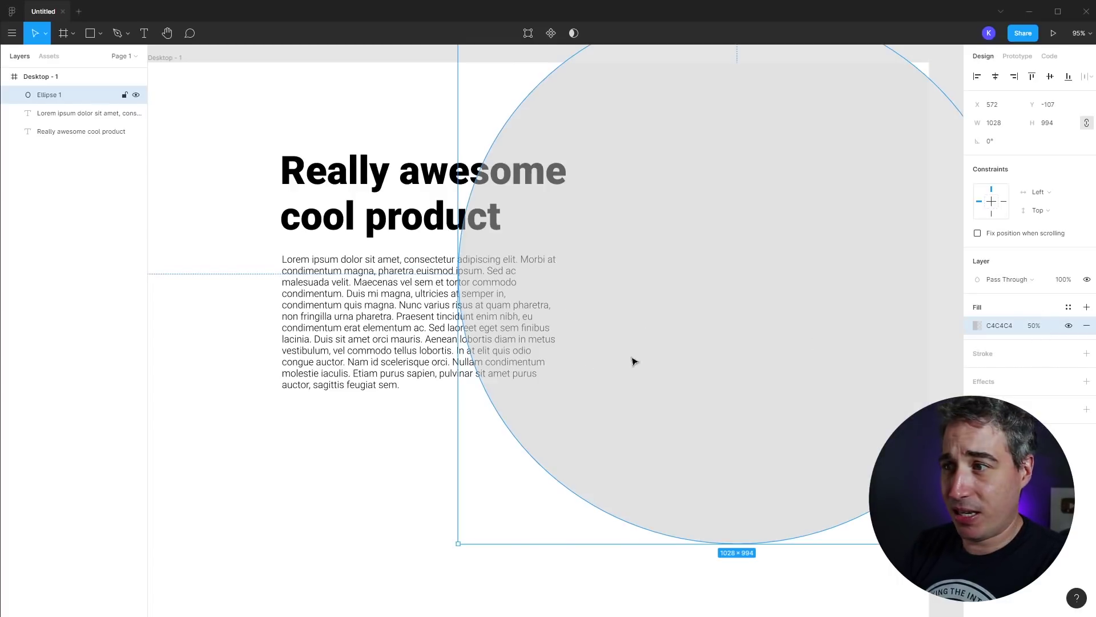
# Undo the last opacity change so the circle's fill is back at 100%.
pyautogui.press('0')
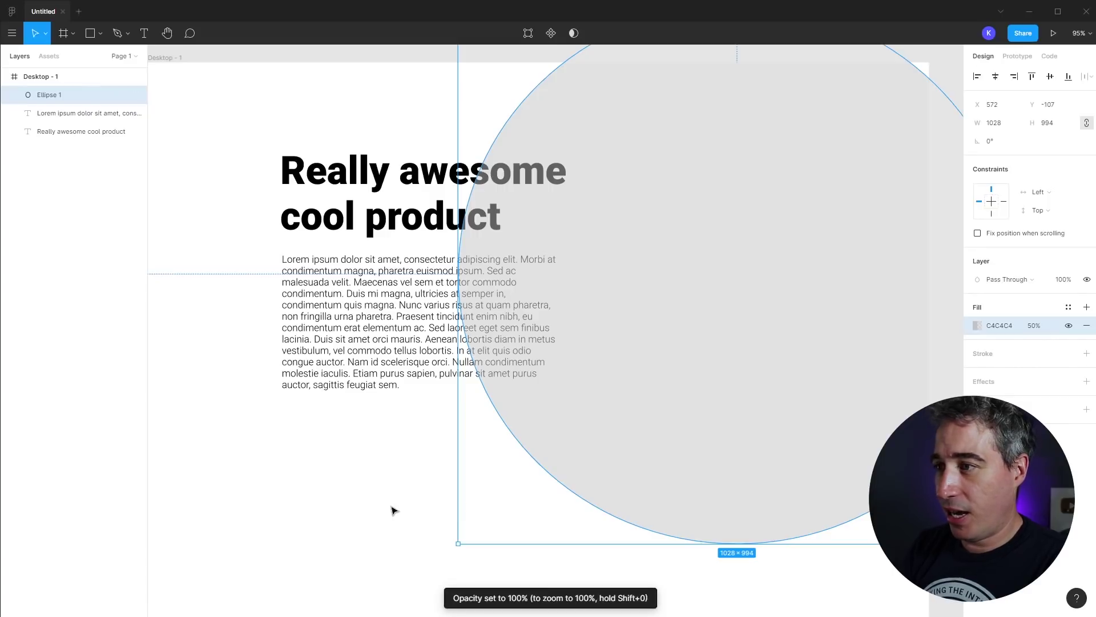
pyautogui.click(395, 521)
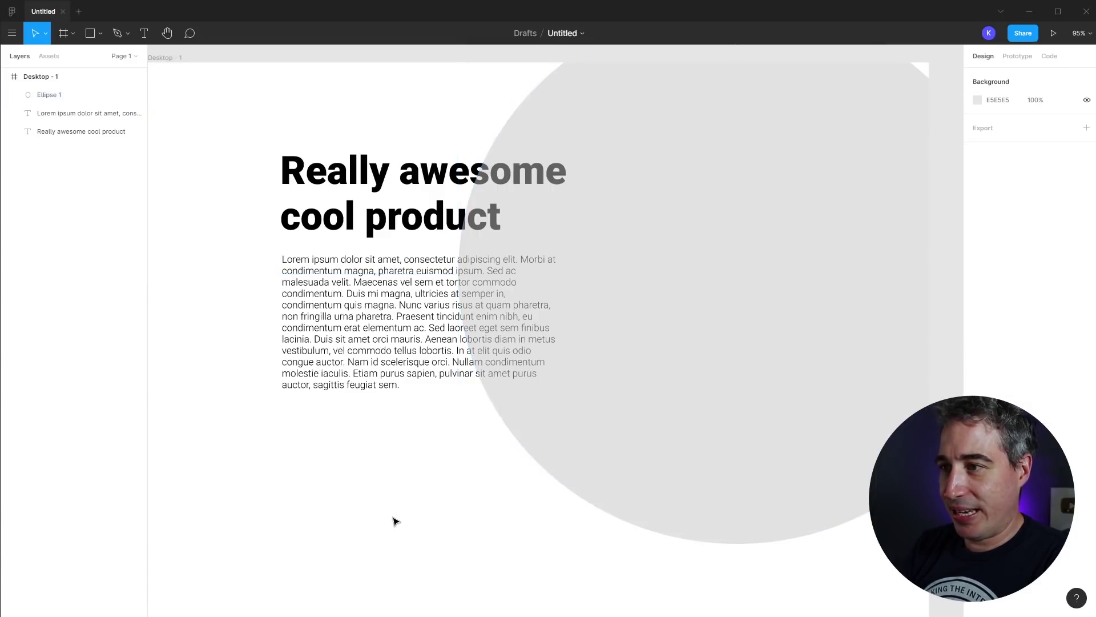
pyautogui.hotkey('ctrl', 'z')
pyautogui.hotkey('ctrl', 'z')
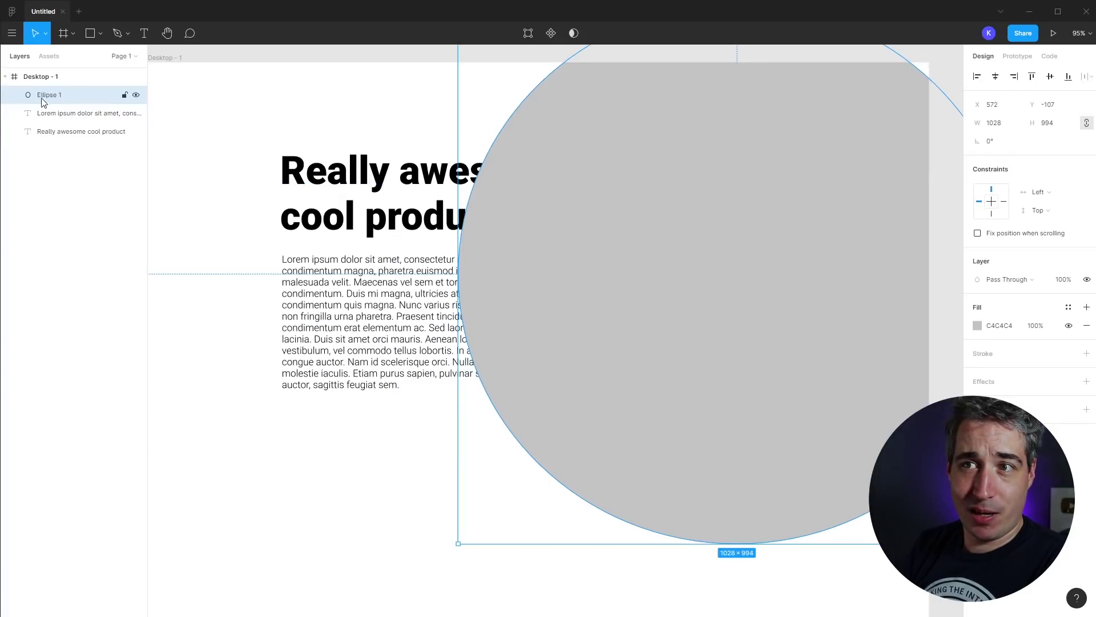
# Move the circle's layer beneath both text layers and shrink the circle to about 744 × 719, clear of the text.
pyautogui.moveTo(60, 96); pyautogui.dragTo(58, 121)
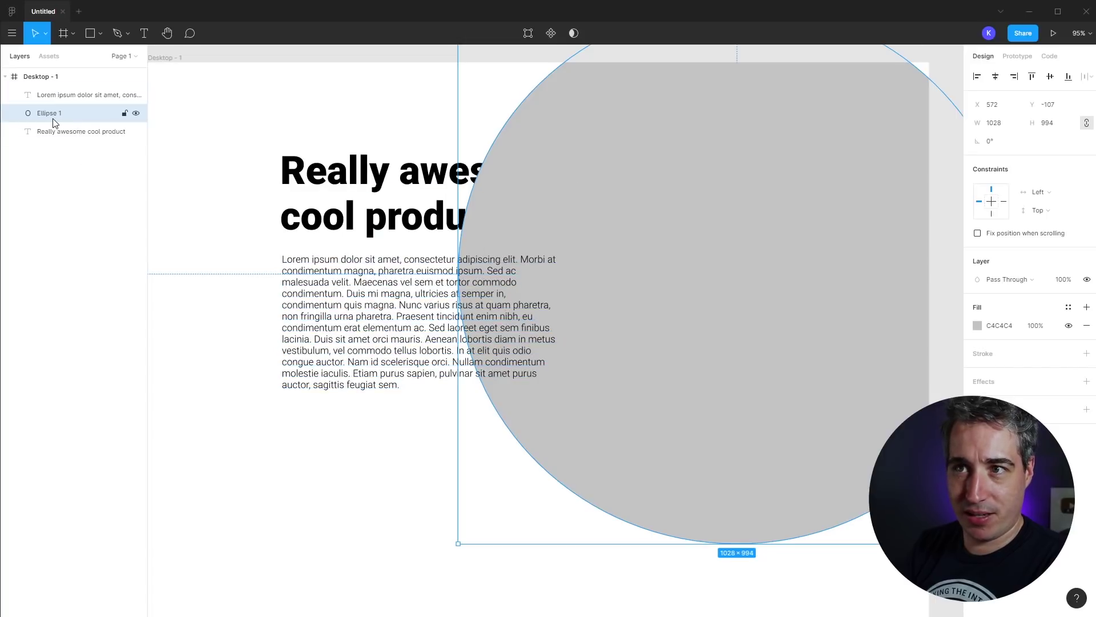
pyautogui.moveTo(53, 116); pyautogui.dragTo(52, 140)
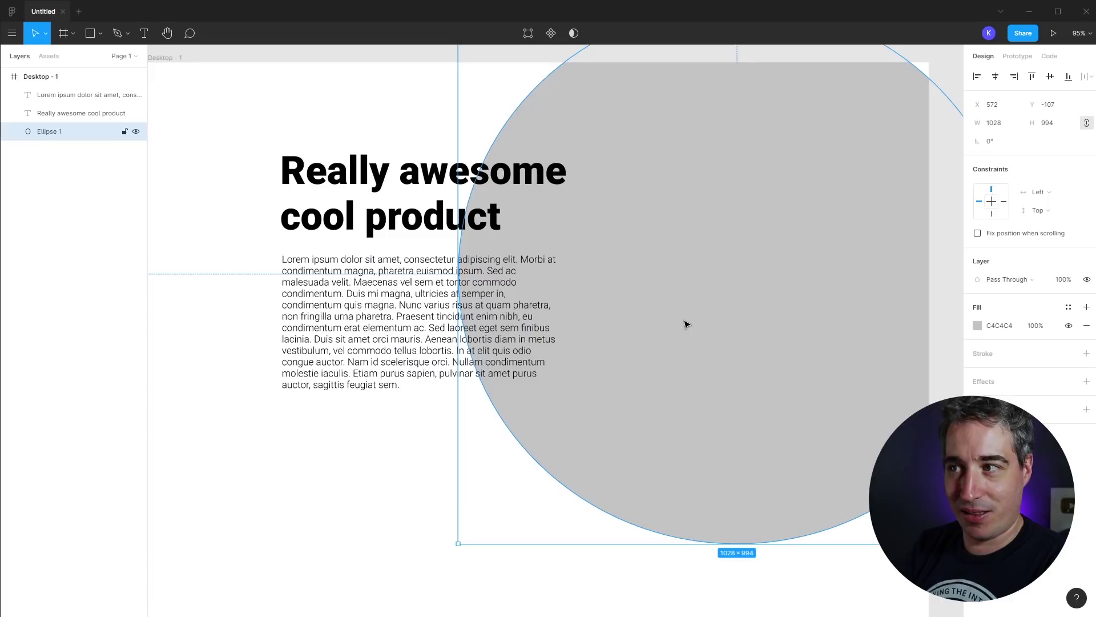
pyautogui.moveTo(461, 548); pyautogui.dragTo(750, 394)
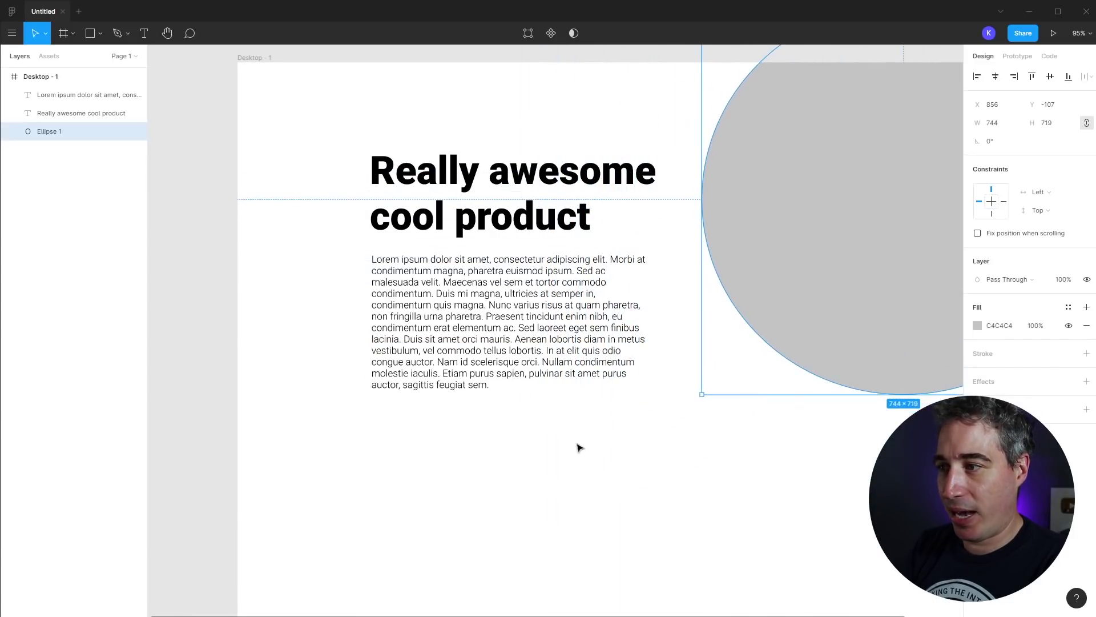
# Try scaling a test ellipse below the paragraph proportionally to about 442 × 116, and delete it.
pyautogui.click(482, 467)
pyautogui.press('o')
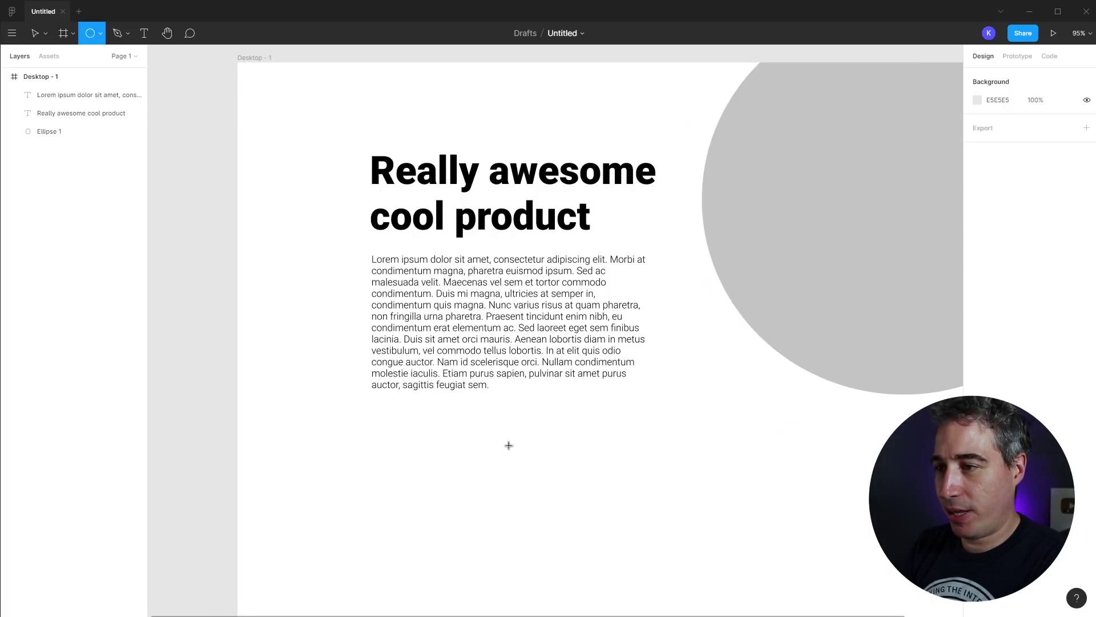
pyautogui.moveTo(509, 445); pyautogui.dragTo(660, 405)
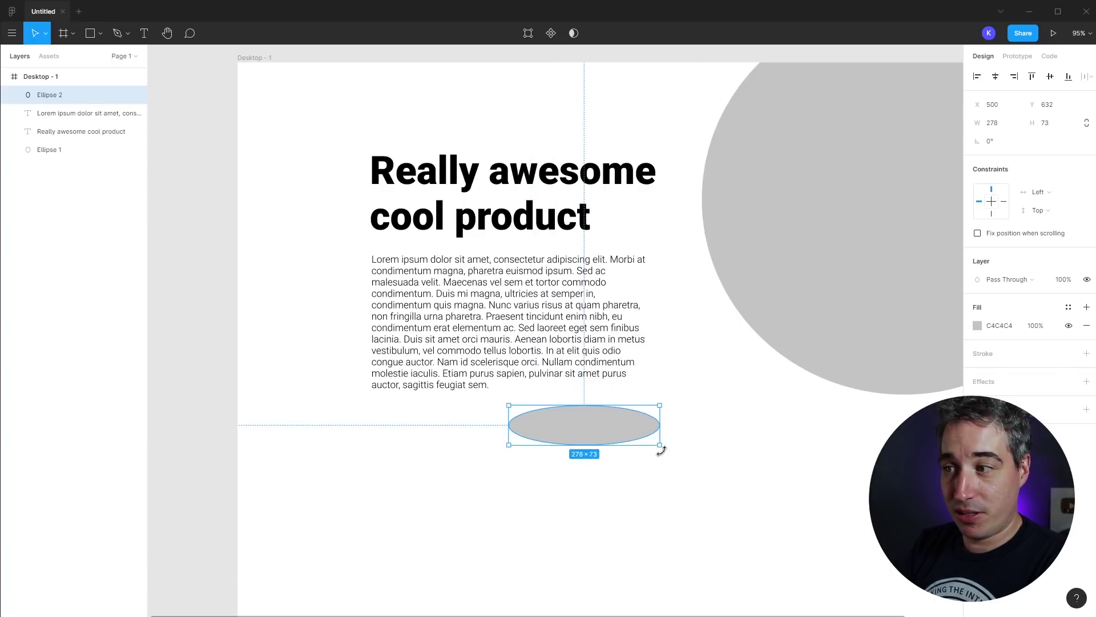
pyautogui.moveTo(661, 446); pyautogui.dragTo(748, 468)
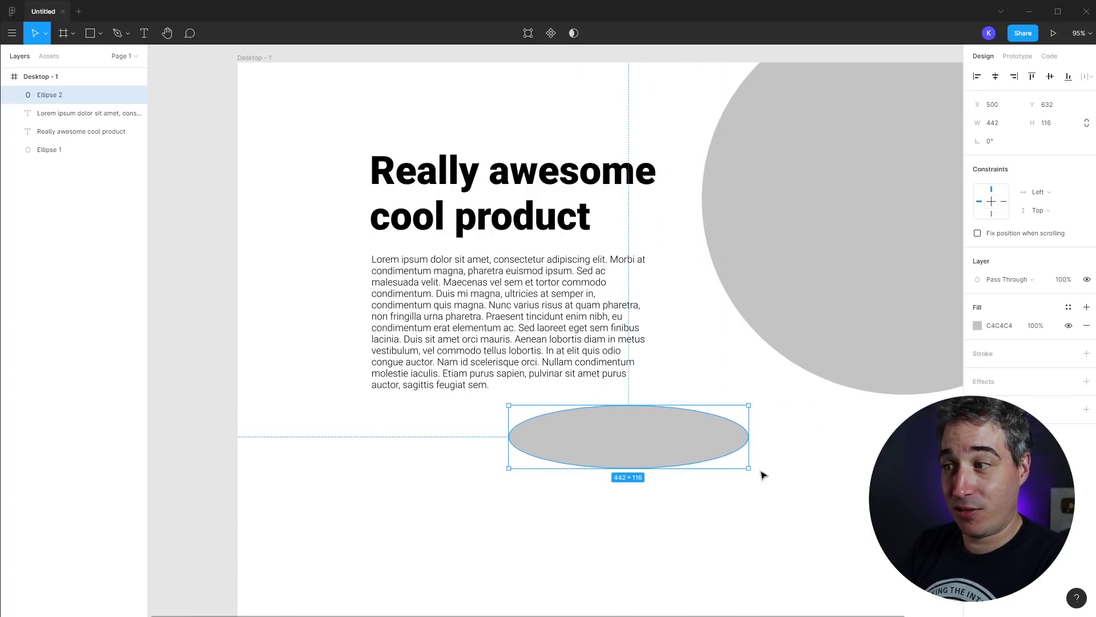
pyautogui.press('Delete')
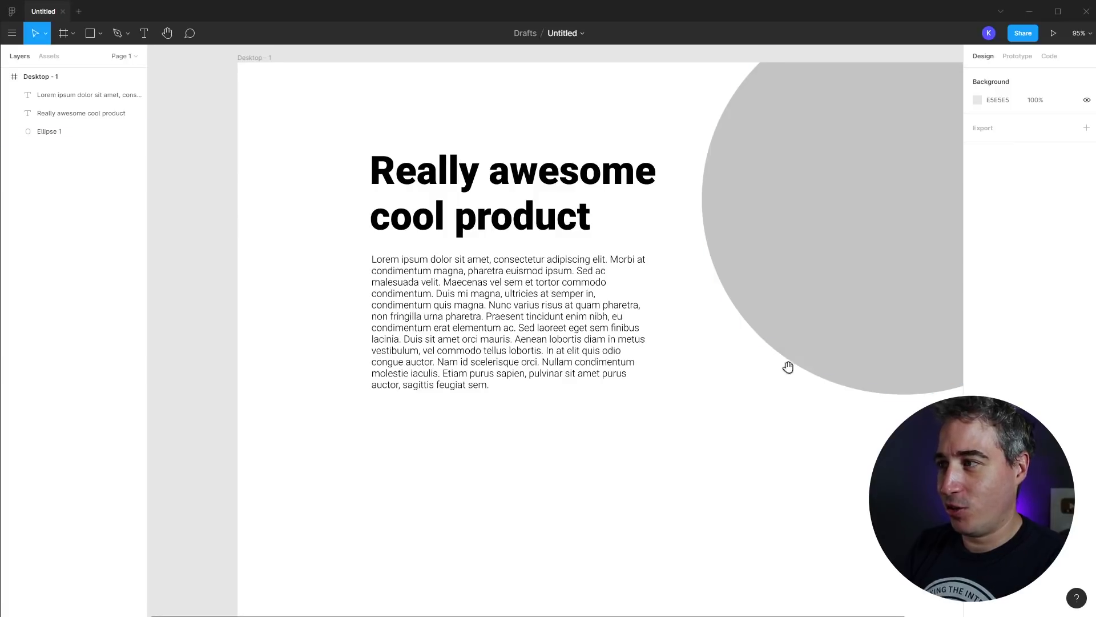
# Enlarge the circle to about 1390 × 1343 and place it at about X 812, Y -537, beside the text.
pyautogui.moveTo(788, 366); pyautogui.dragTo(669, 444)
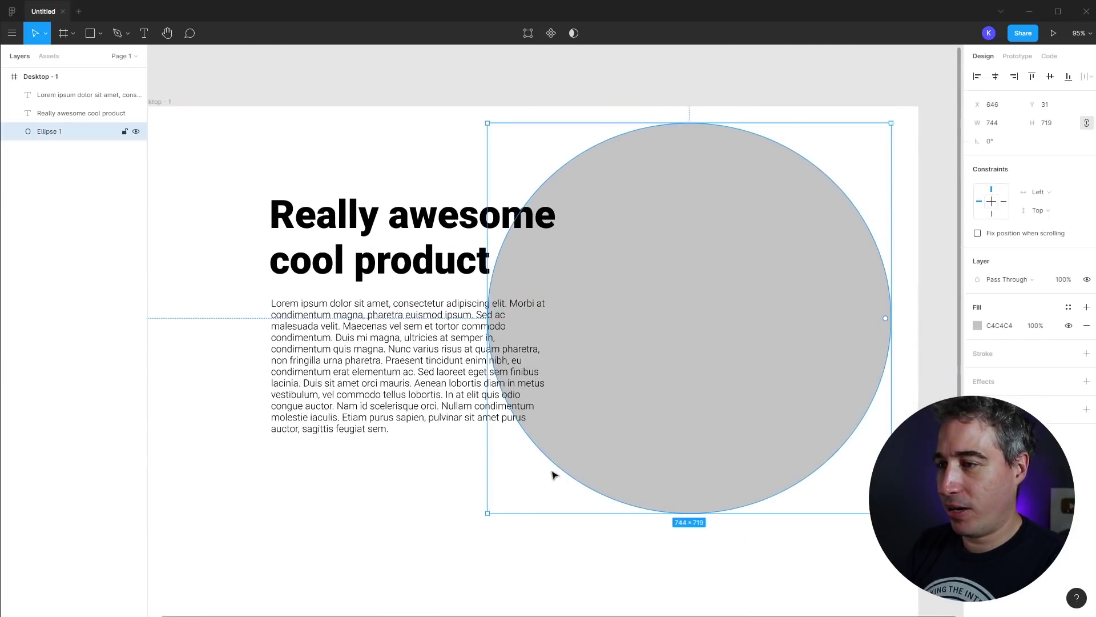
pyautogui.moveTo(489, 514); pyautogui.dragTo(312, 560)
pyautogui.moveTo(472, 555); pyautogui.dragTo(736, 417)
pyautogui.moveTo(552, 480); pyautogui.dragTo(590, 456)
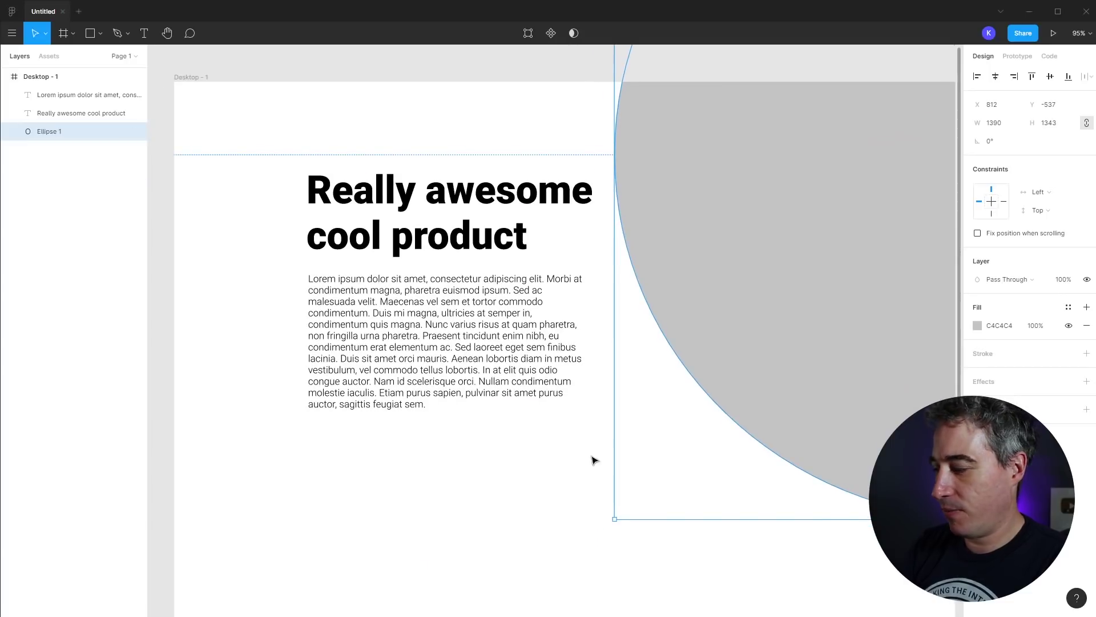
# Examine the frame and the circle's full extent at different zoom levels, panning across the canvas with the Hand tool.
pyautogui.press('-')
pyautogui.press('+')
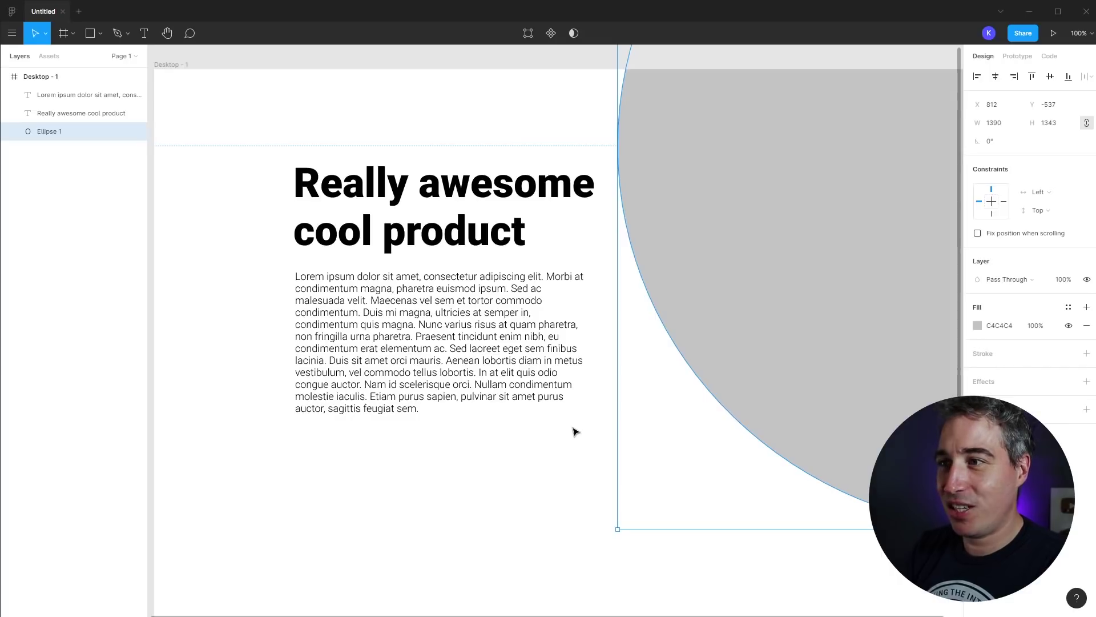
pyautogui.moveTo(566, 435); pyautogui.dragTo(543, 409)
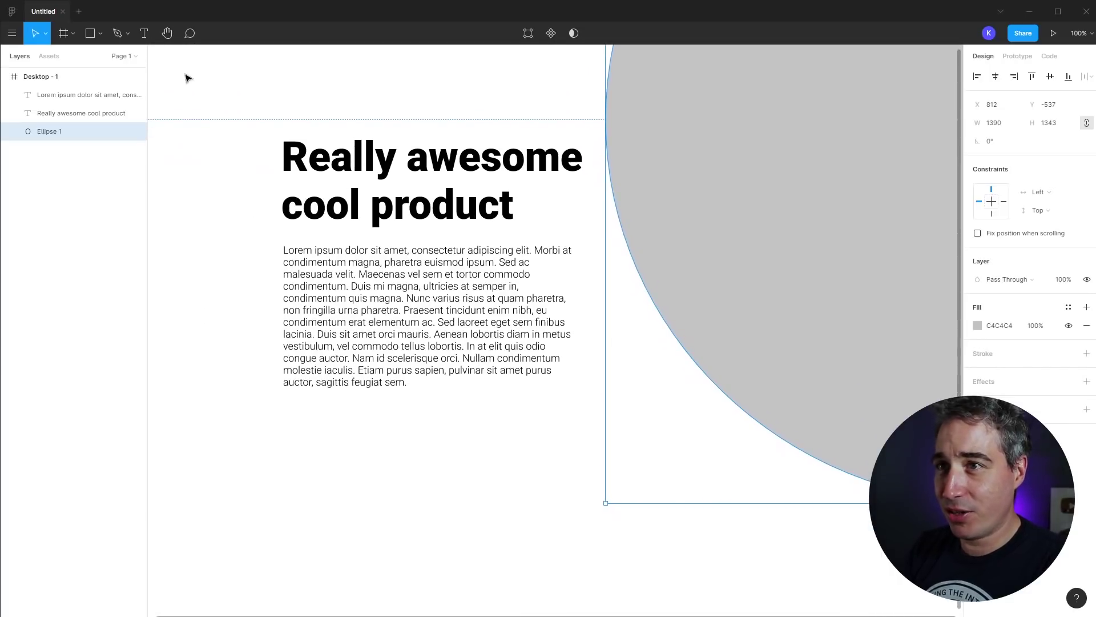
pyautogui.click(166, 34)
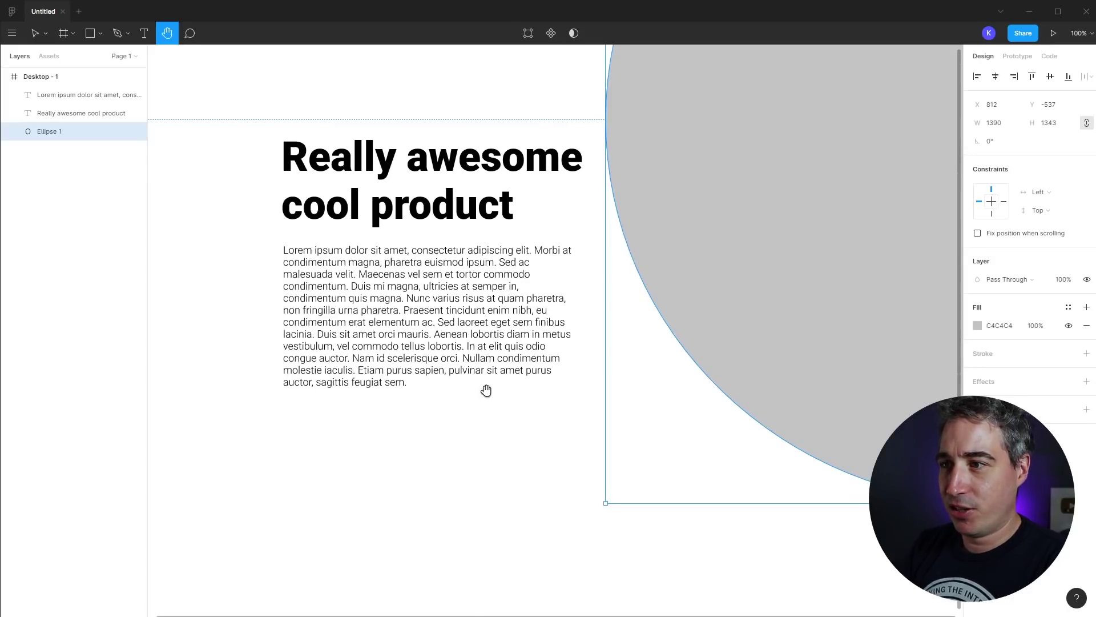
pyautogui.moveTo(485, 389)
pyautogui.mouseDown()
pyautogui.moveTo(528, 379)
pyautogui.moveTo(442, 418)
pyautogui.moveTo(496, 373)
pyautogui.mouseUp()
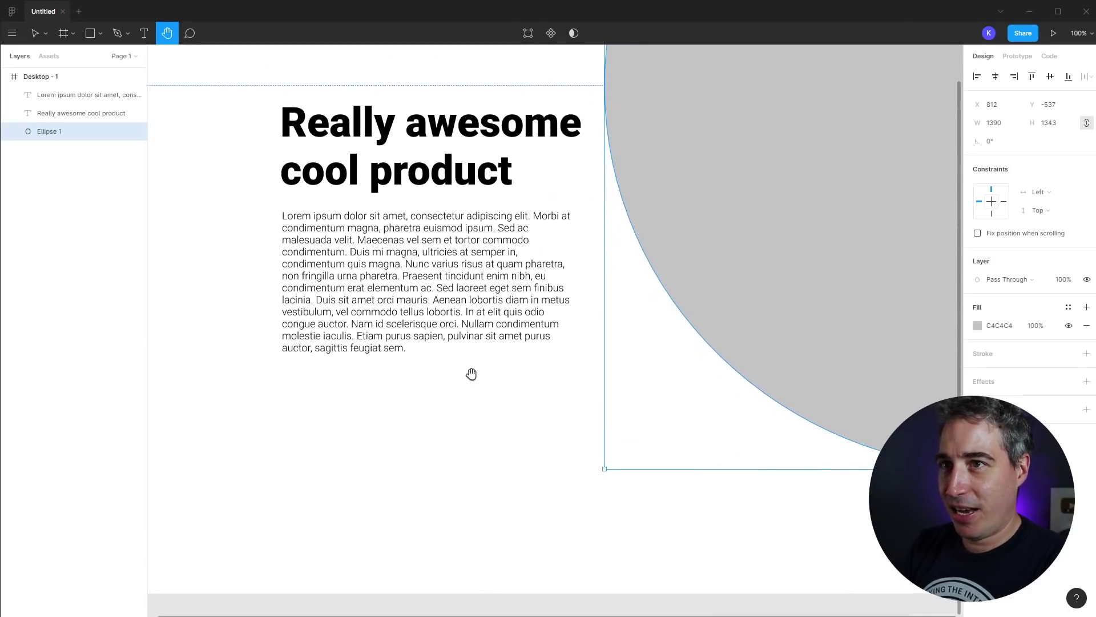
pyautogui.moveTo(259, 191); pyautogui.dragTo(259, 225)
pyautogui.hotkey('ctrl', '-')
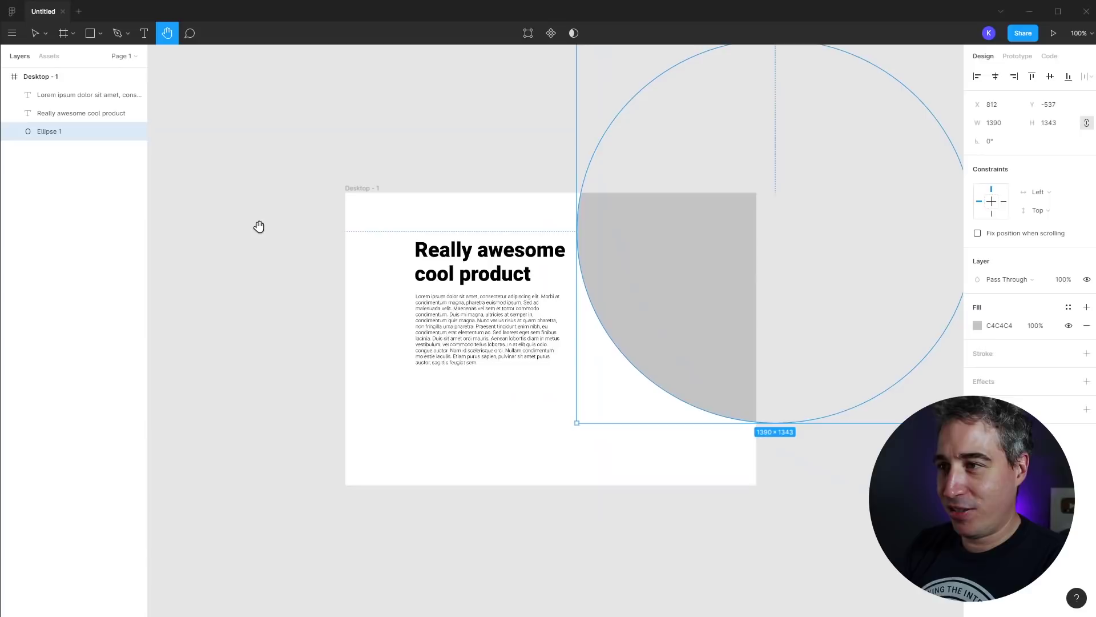
pyautogui.hotkey('ctrl', '=')
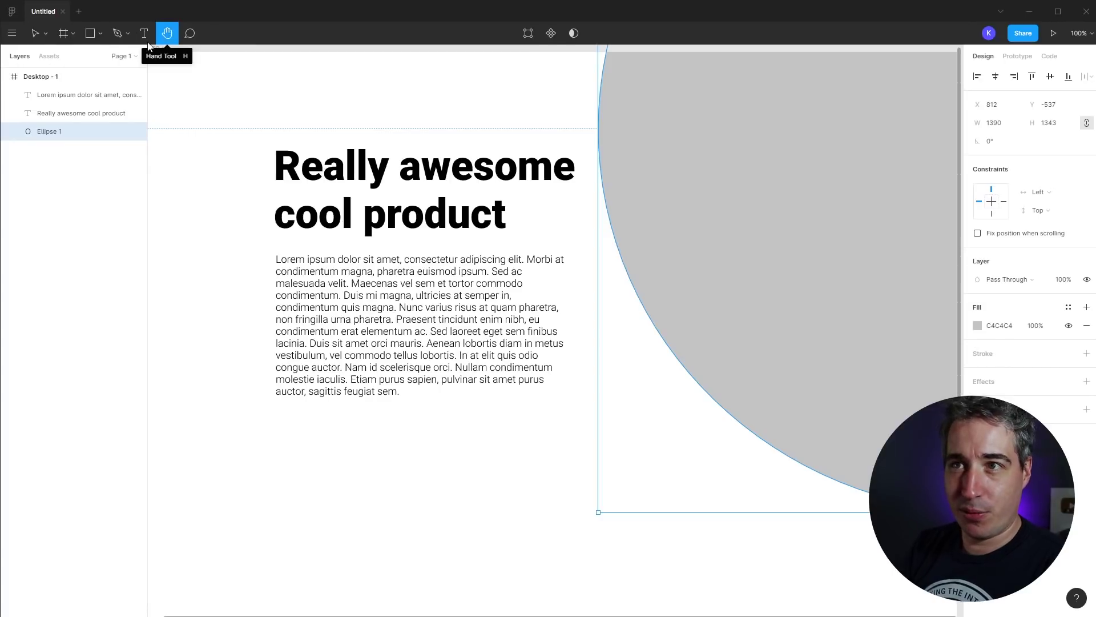
# Move the circle to about X 818, Y -518 with the Move tool.
pyautogui.click(34, 33)
pyautogui.hotkey('shift', '=')
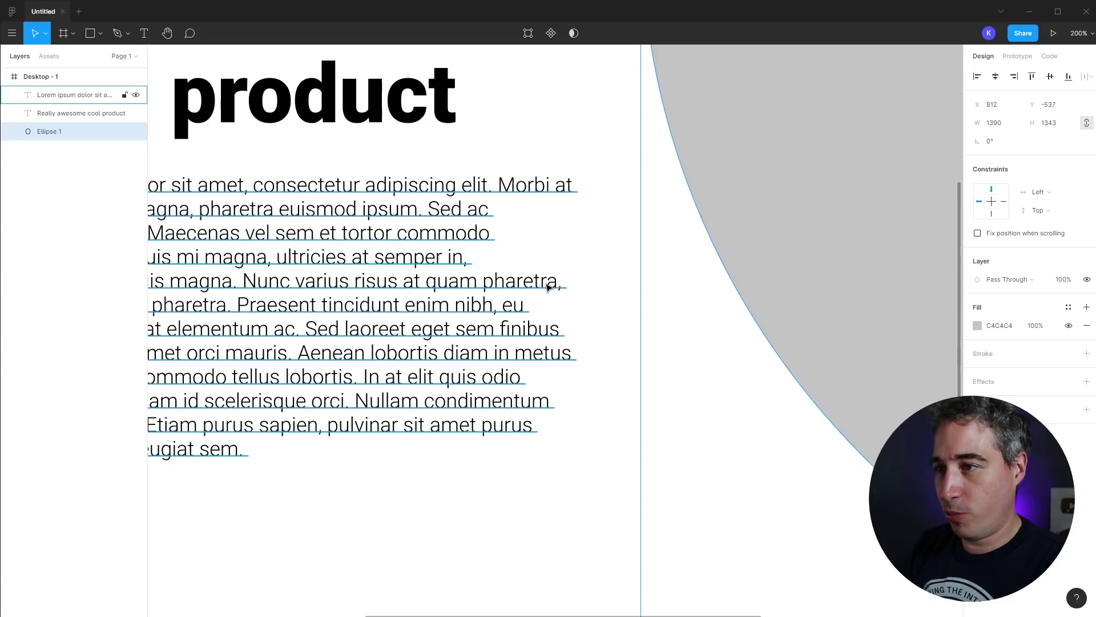
pyautogui.hscroll(-1, 457, 297)
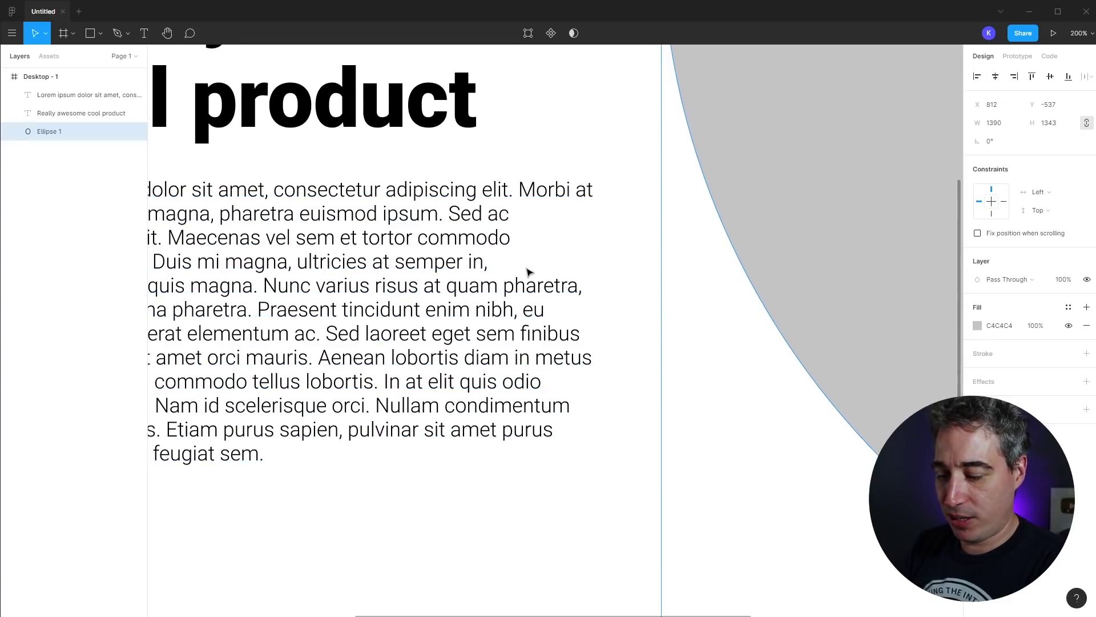
pyautogui.moveTo(348, 261); pyautogui.dragTo(405, 266)
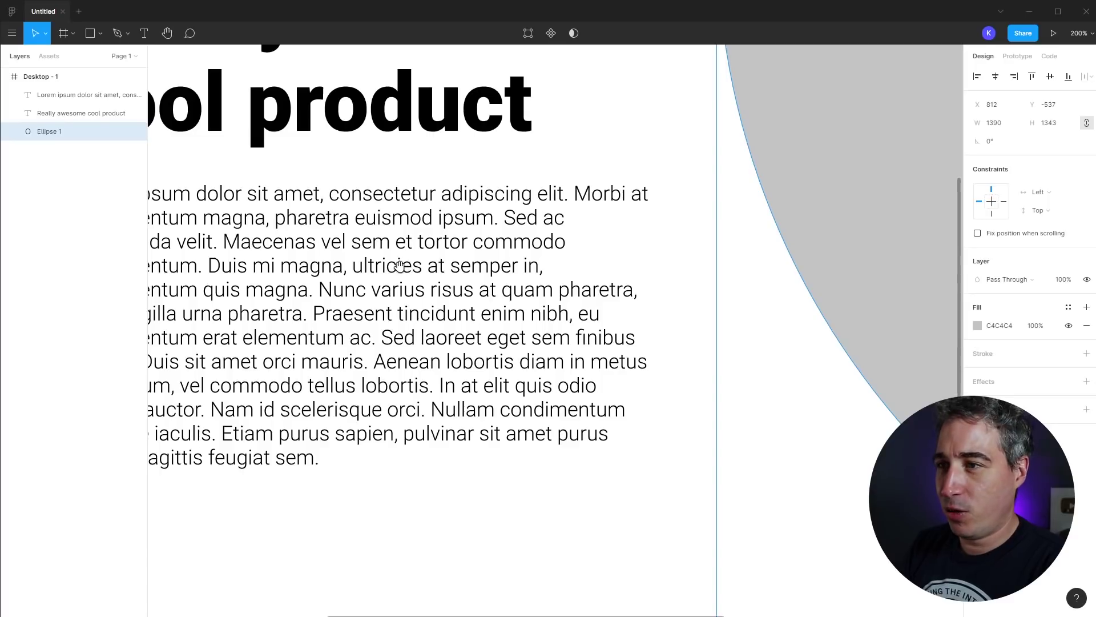
pyautogui.moveTo(328, 283); pyautogui.dragTo(533, 310)
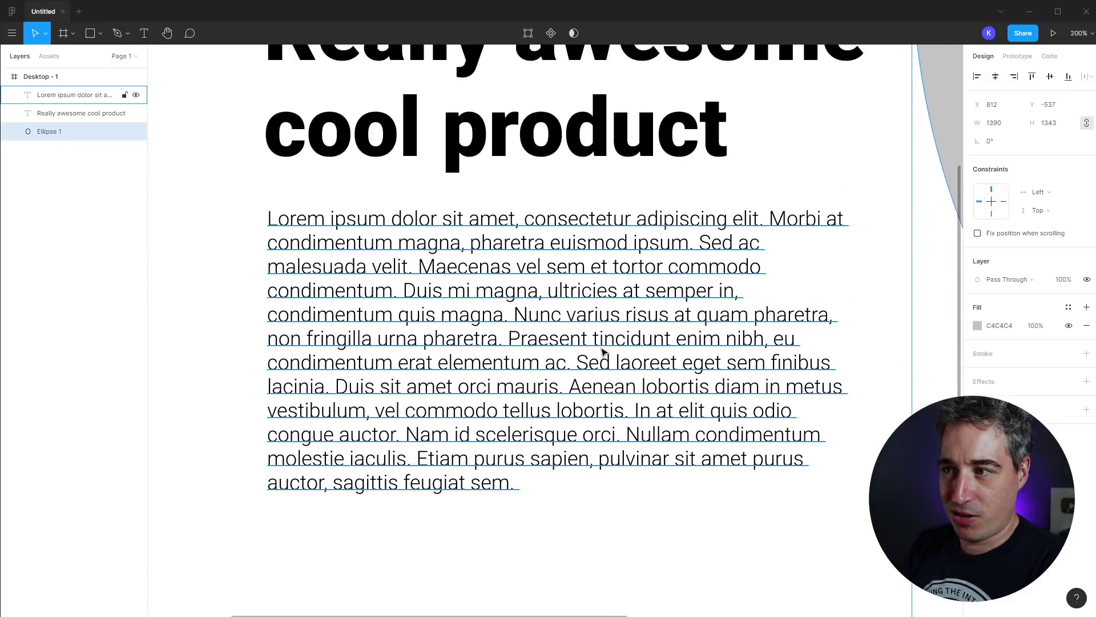
pyautogui.moveTo(639, 313); pyautogui.dragTo(559, 426)
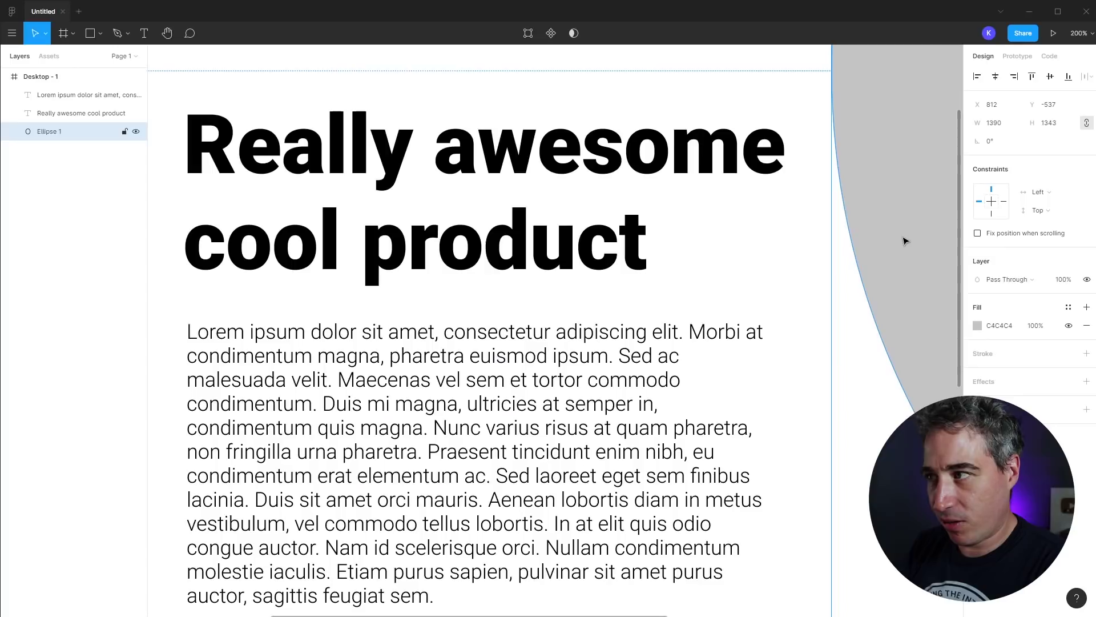
pyautogui.moveTo(881, 206); pyautogui.dragTo(889, 228)
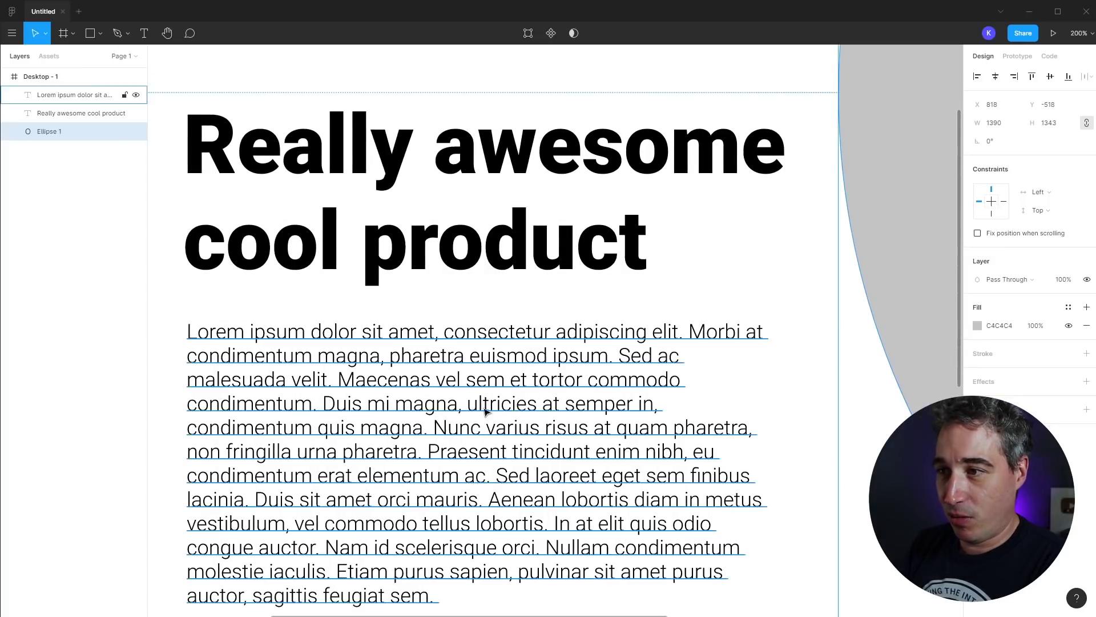
# Examine the heading, paragraph and circle's edge up close by panning around the canvas at 200% zoom.
pyautogui.moveTo(400, 455); pyautogui.dragTo(379, 356)
pyautogui.hscroll(5, 380, 357)
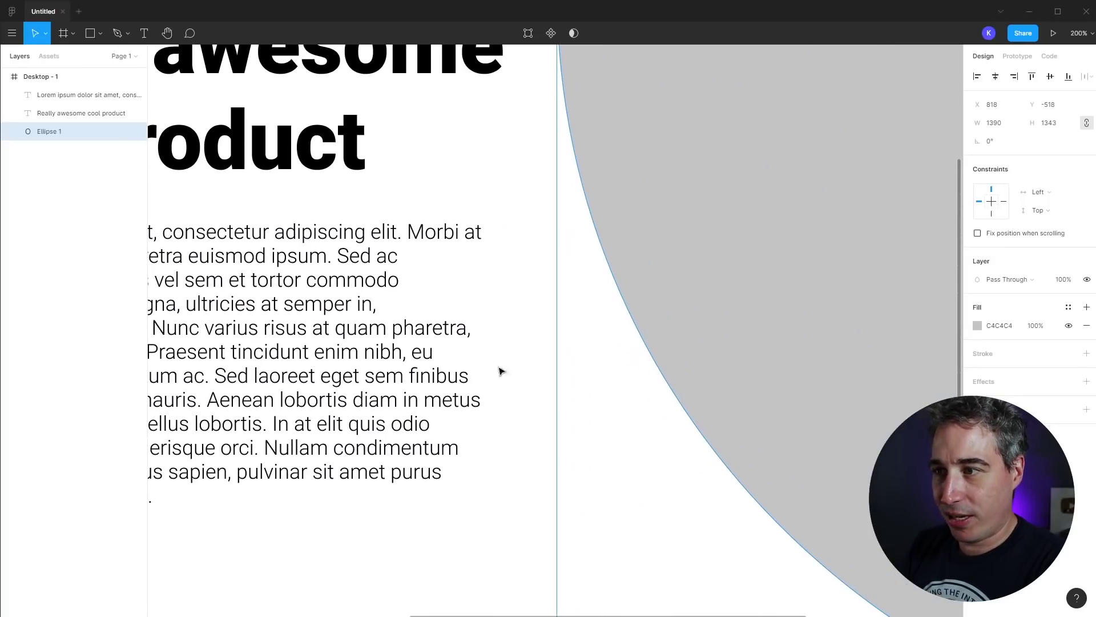
pyautogui.moveTo(380, 225); pyautogui.dragTo(653, 357)
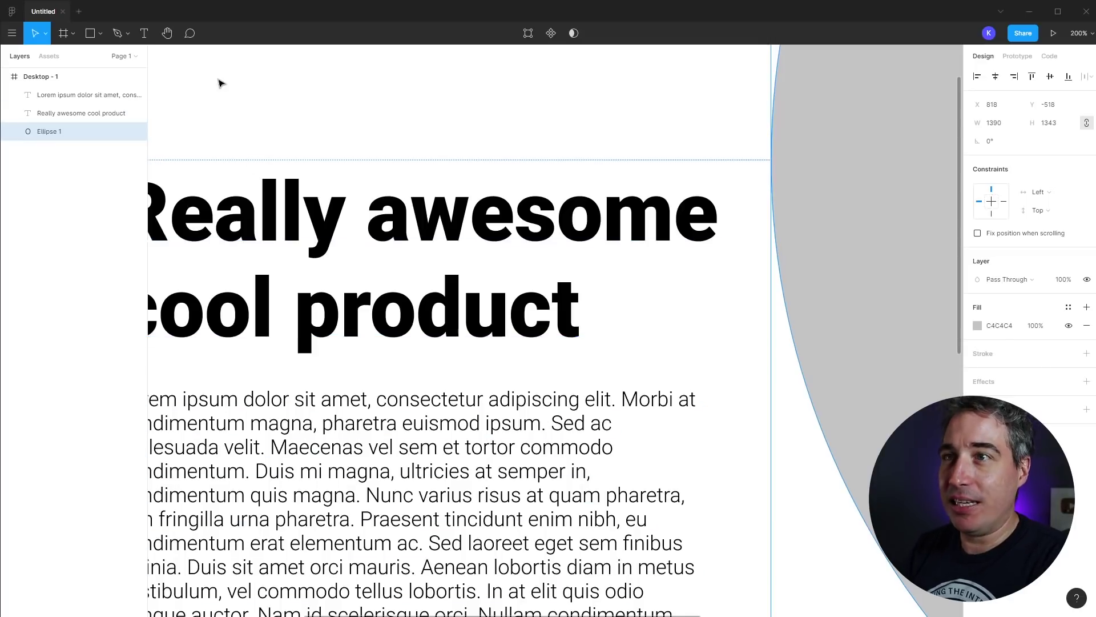
pyautogui.click(168, 34)
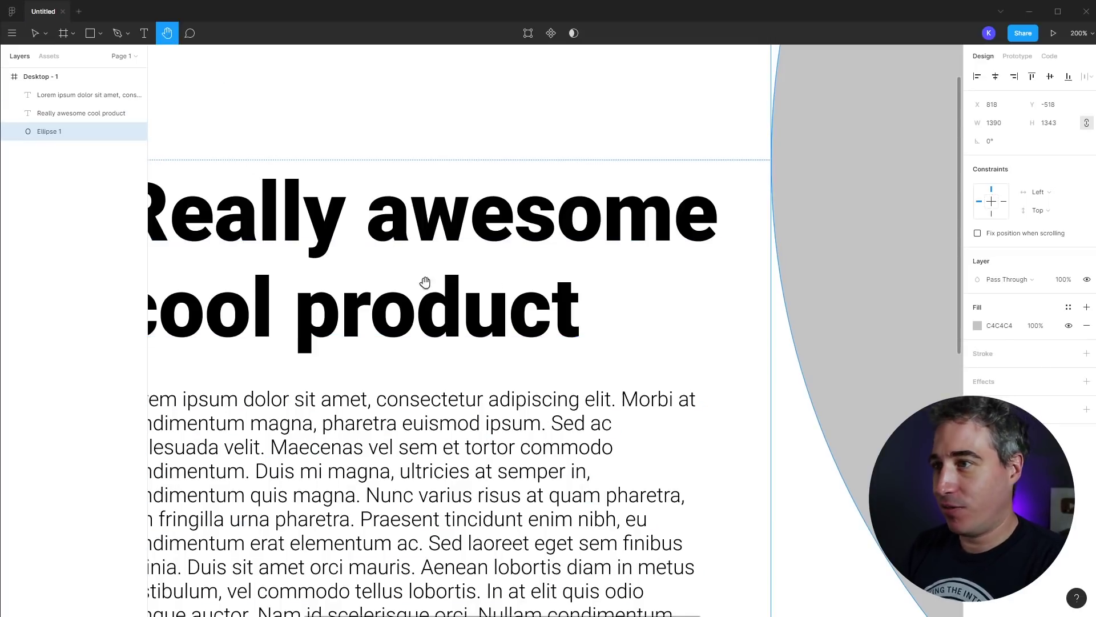
pyautogui.moveTo(403, 292); pyautogui.dragTo(536, 259)
pyautogui.scroll(-3, 562, 285)
pyautogui.hscroll(3, 563, 286)
pyautogui.scroll(3, 562, 285)
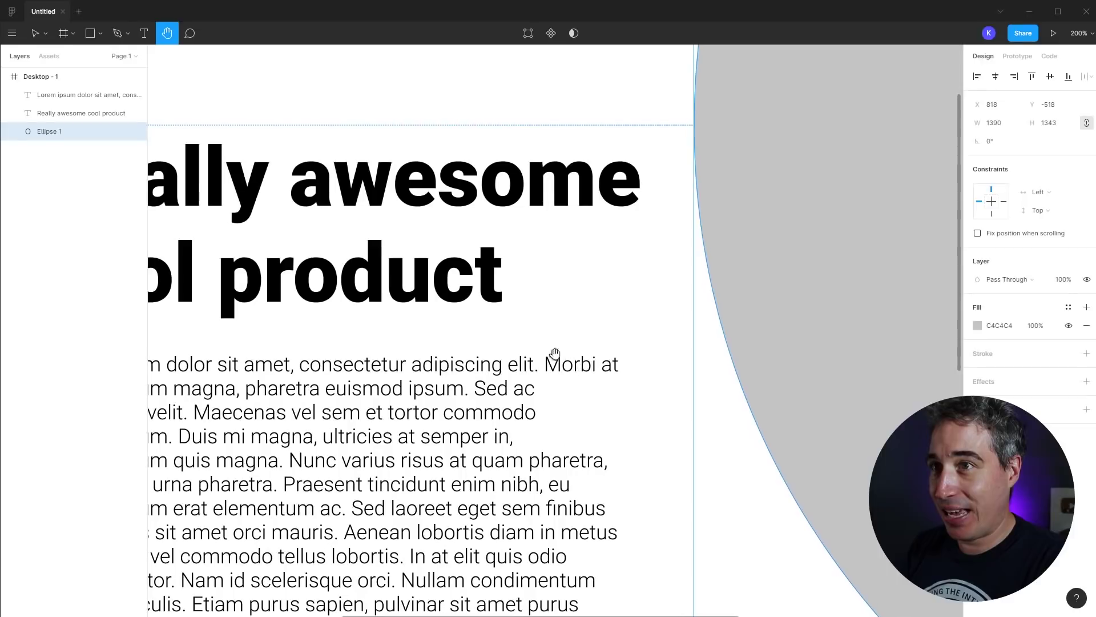
pyautogui.click(35, 34)
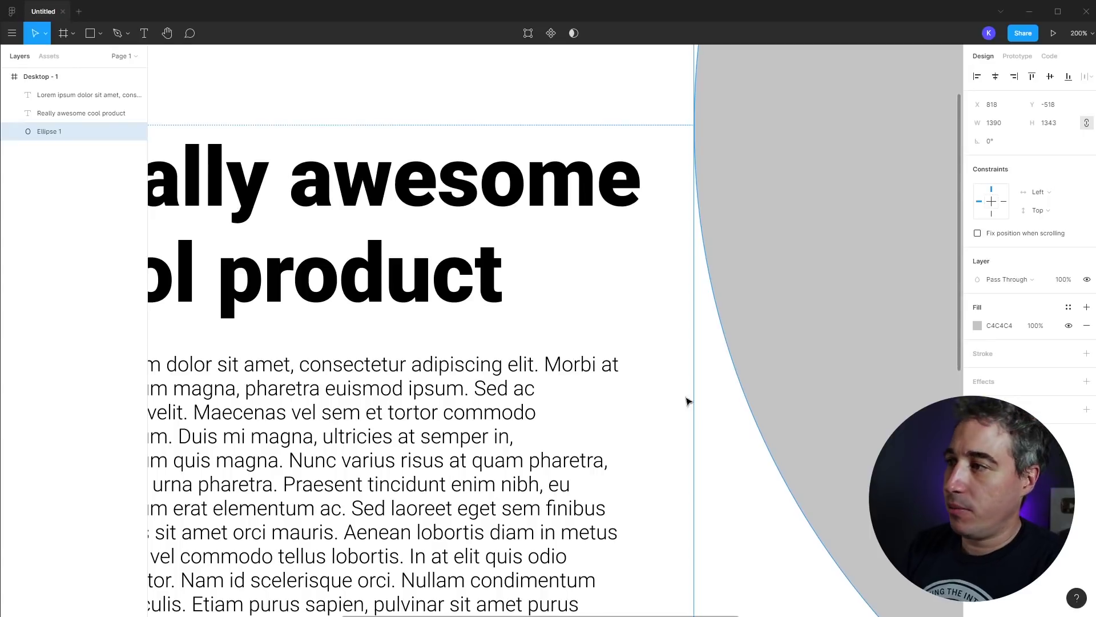
pyautogui.scroll(-3, 571, 488)
pyautogui.hscroll(-3, 571, 488)
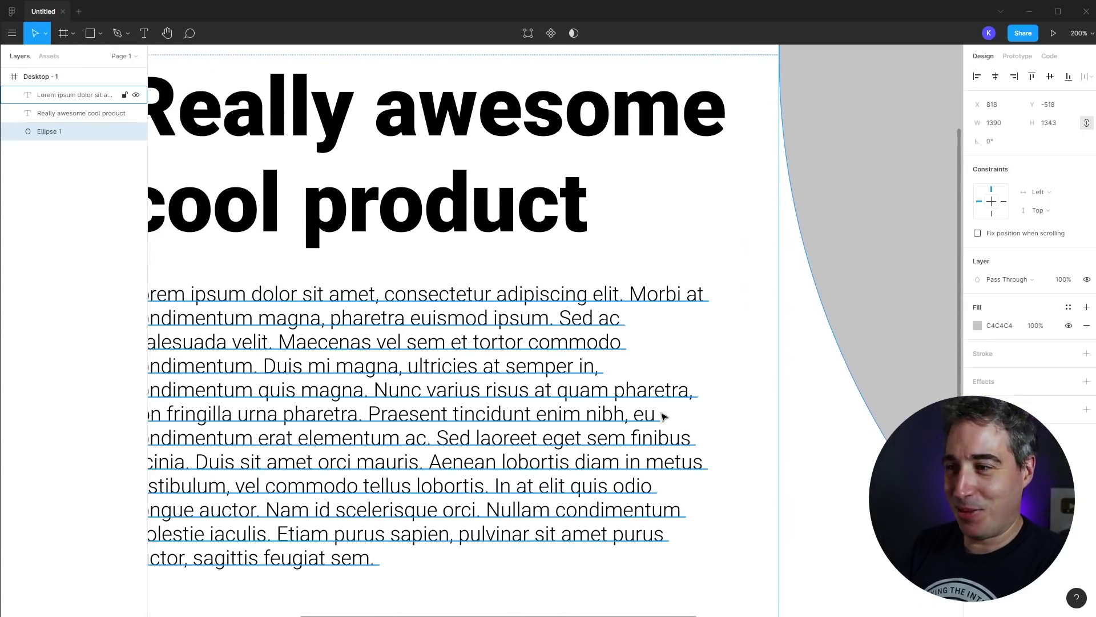
# Try moving the Lorem ipsum paragraph to about X 314, Y 390, and undo the move.
pyautogui.hscroll(-2, 643, 434)
pyautogui.scroll(-2, 642, 426)
pyautogui.hscroll(2, 642, 426)
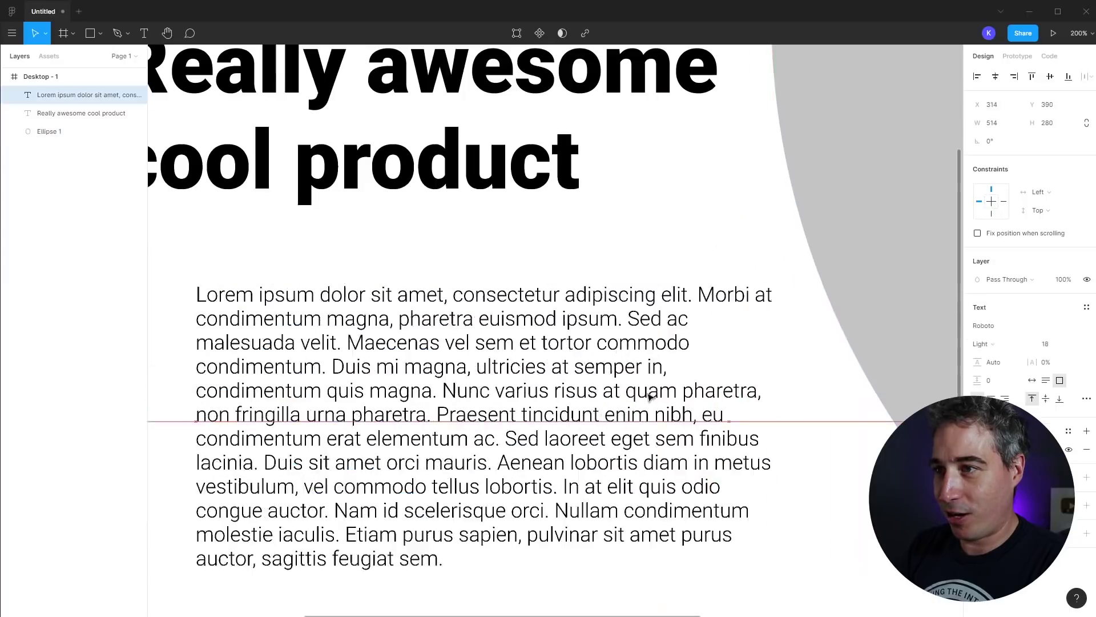
pyautogui.click(628, 365)
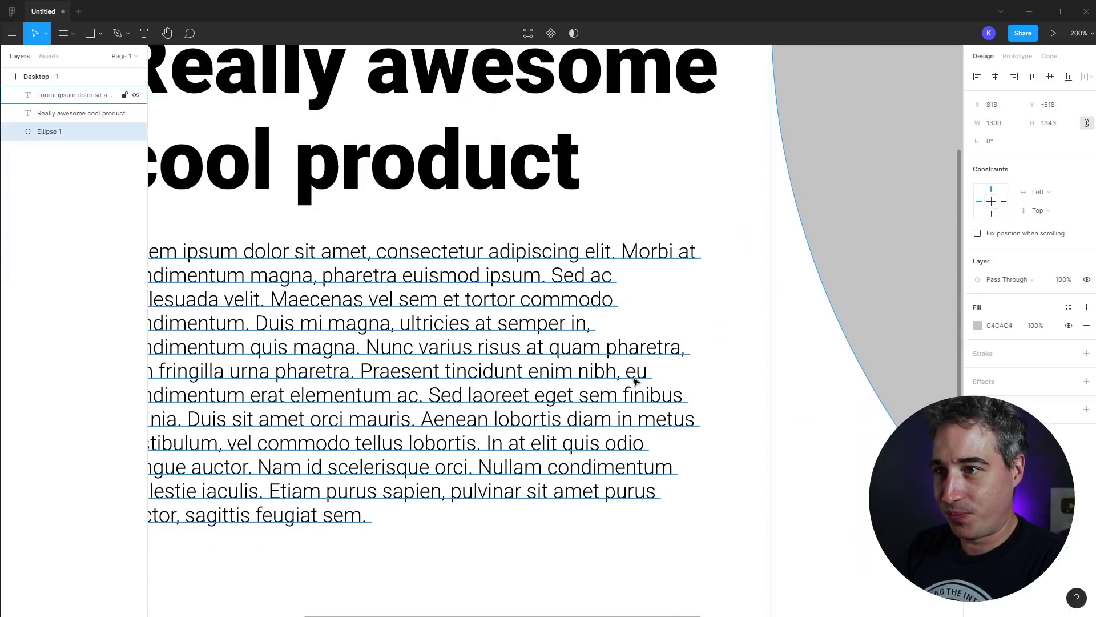
pyautogui.click(602, 392)
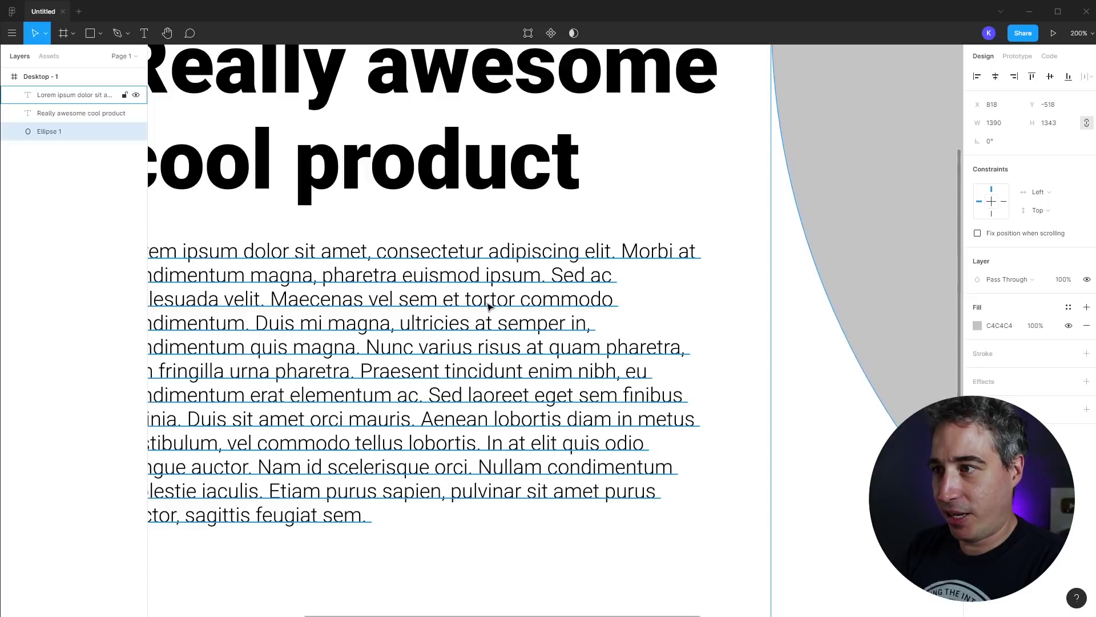
# Try moving the product heading sideways, and undo the move.
pyautogui.click(661, 198)
pyautogui.moveTo(520, 172); pyautogui.dragTo(578, 178)
pyautogui.hotkey('ctrl', 'z')
# Select the paragraph, the circle and the heading one after another, leaving the heading selected.
pyautogui.click(543, 288)
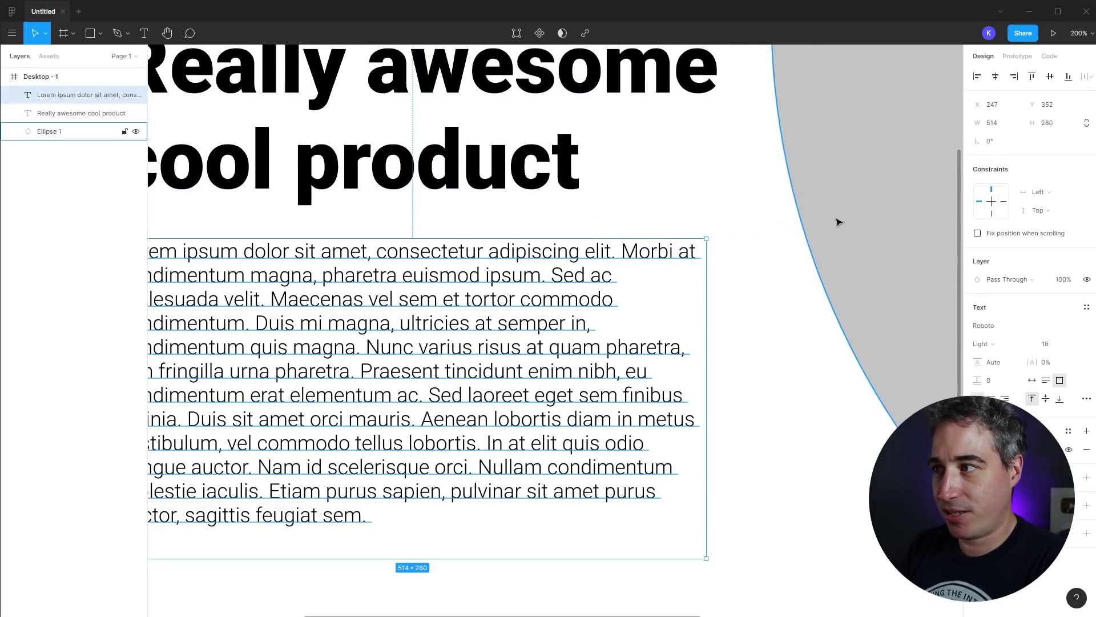
pyautogui.click(837, 221)
pyautogui.click(580, 165)
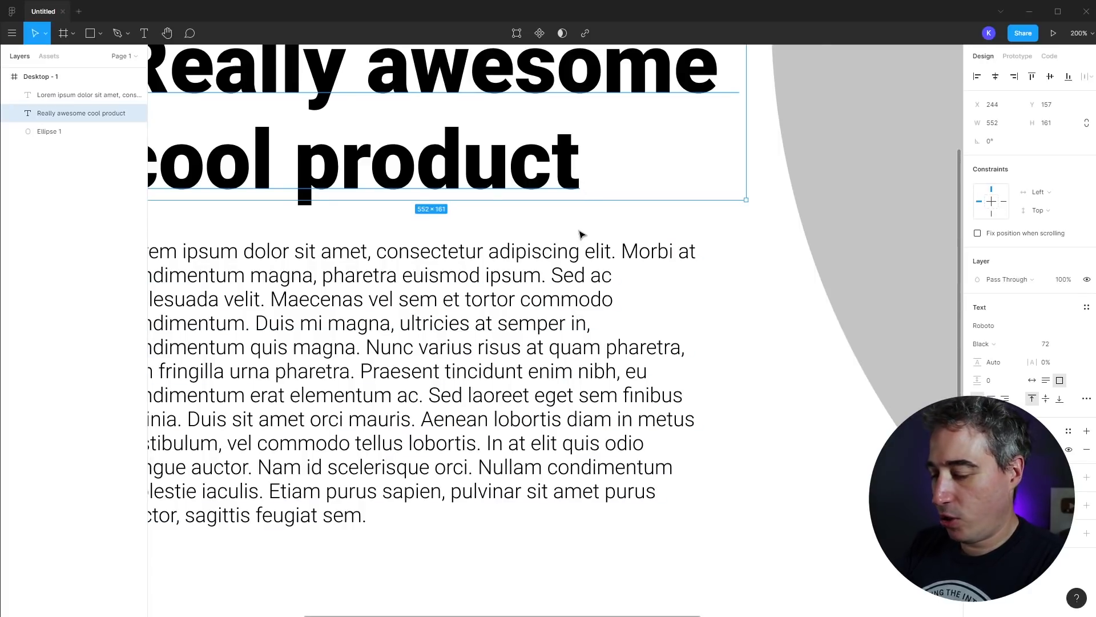
# Examine the heading, paragraph and circle at several zoom levels up to 400%, and return the view to 100%.
pyautogui.hotkey('shift', '0')
pyautogui.hotkey('ctrl', '+')
pyautogui.hotkey('ctrl', '+')
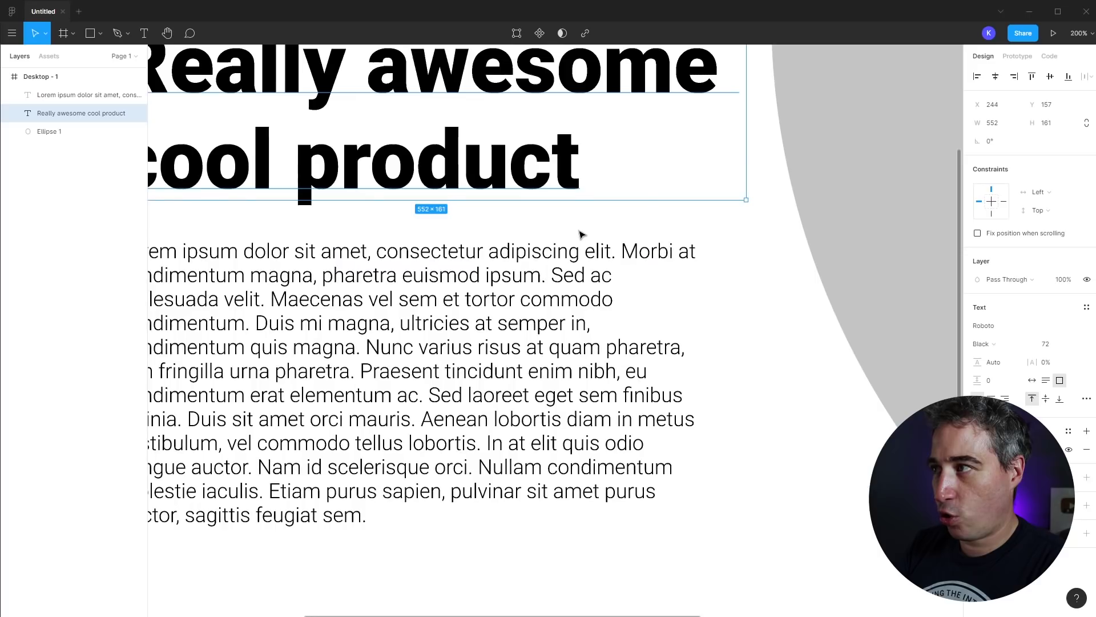
pyautogui.hotkey('ctrl', '+')
pyautogui.hotkey('ctrl', '-')
pyautogui.hotkey('ctrl', '-')
pyautogui.hotkey('ctrl', '-')
pyautogui.hotkey('ctrl', '+')
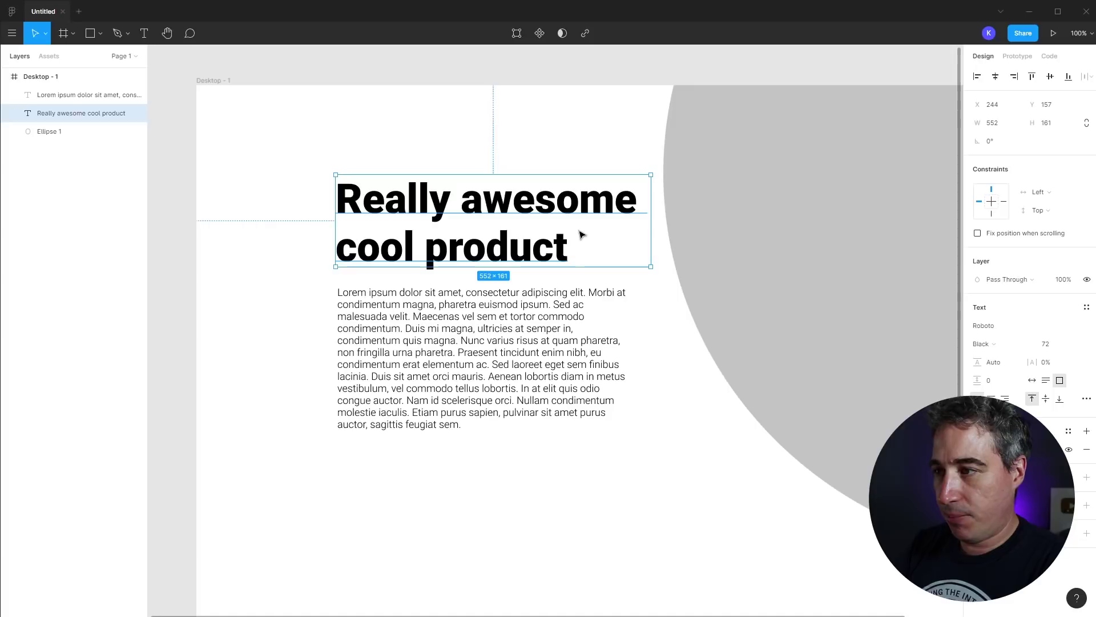
pyautogui.moveTo(641, 282); pyautogui.dragTo(567, 279)
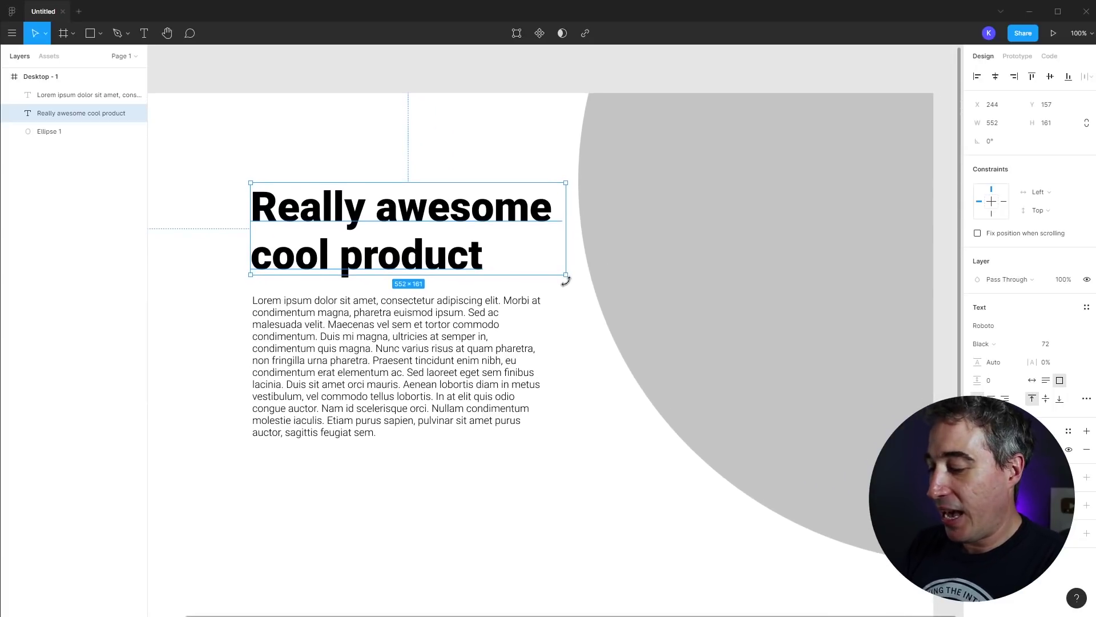
pyautogui.hotkey('ctrl', '+')
pyautogui.hotkey('ctrl', '+')
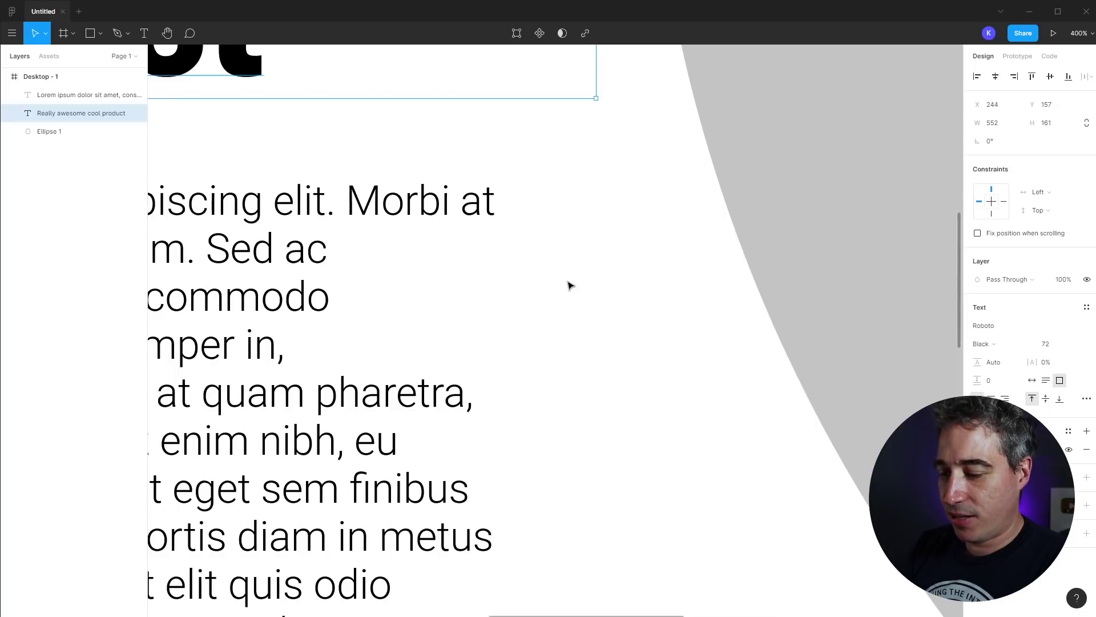
pyautogui.hotkey('shift', '0')
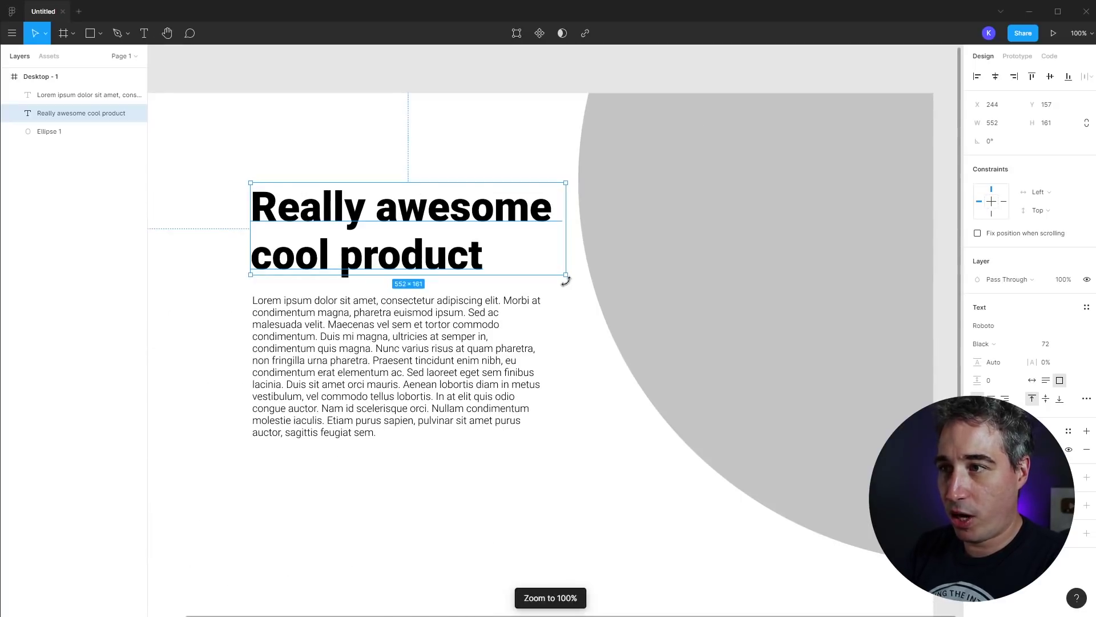
# Deselect everything, inspect the area between the paragraph and circle in close-up, and restore 100% zoom.
pyautogui.click(508, 377)
pyautogui.click(610, 439)
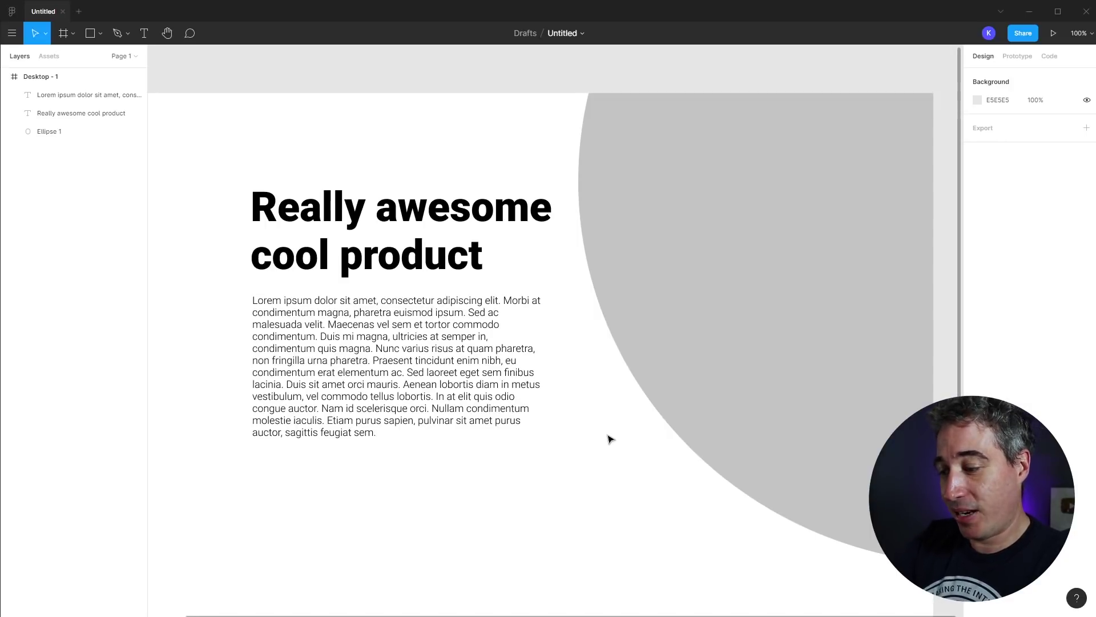
pyautogui.scroll(10, 610, 438)
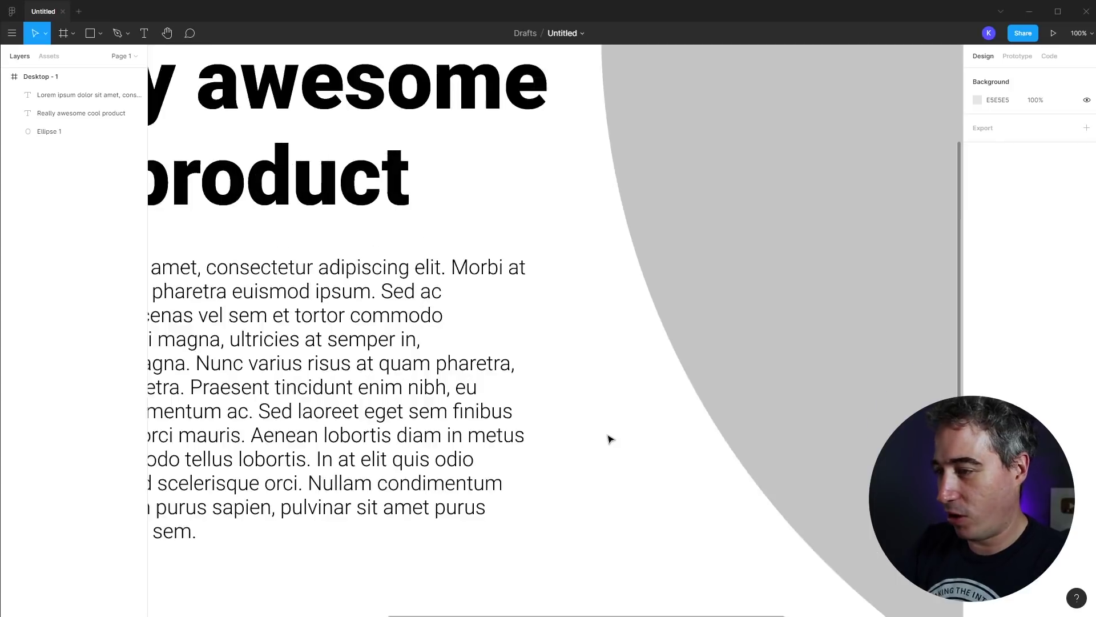
pyautogui.hotkey('shift', '0')
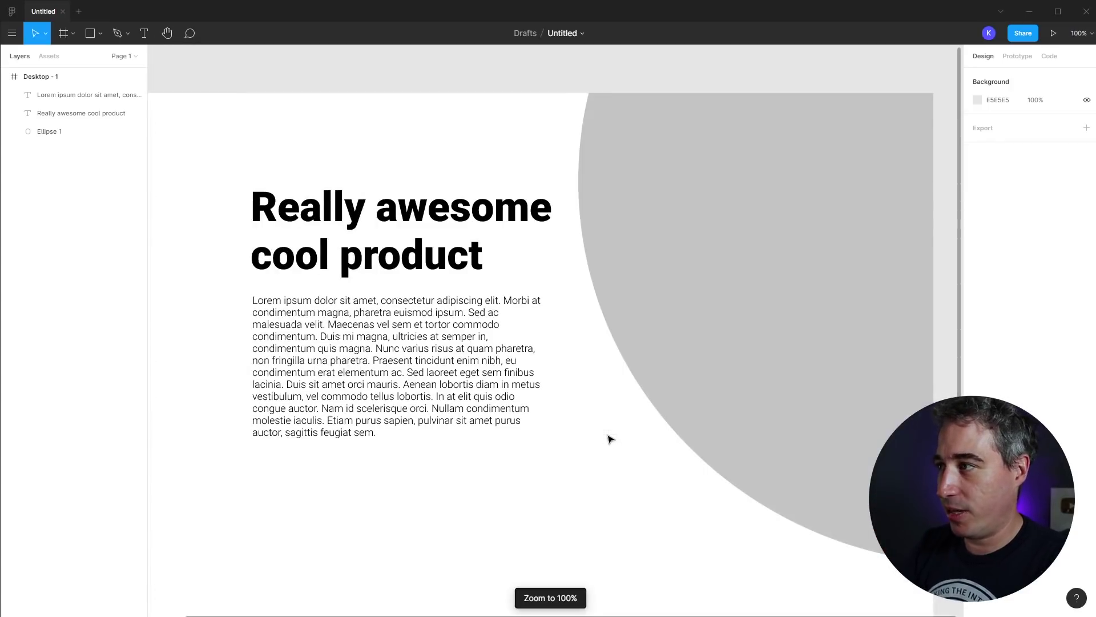
# Shrink the Lorem ipsum paragraph's text box to about 517 × 105.
pyautogui.scroll(-2, 367, 366)
pyautogui.click(382, 297)
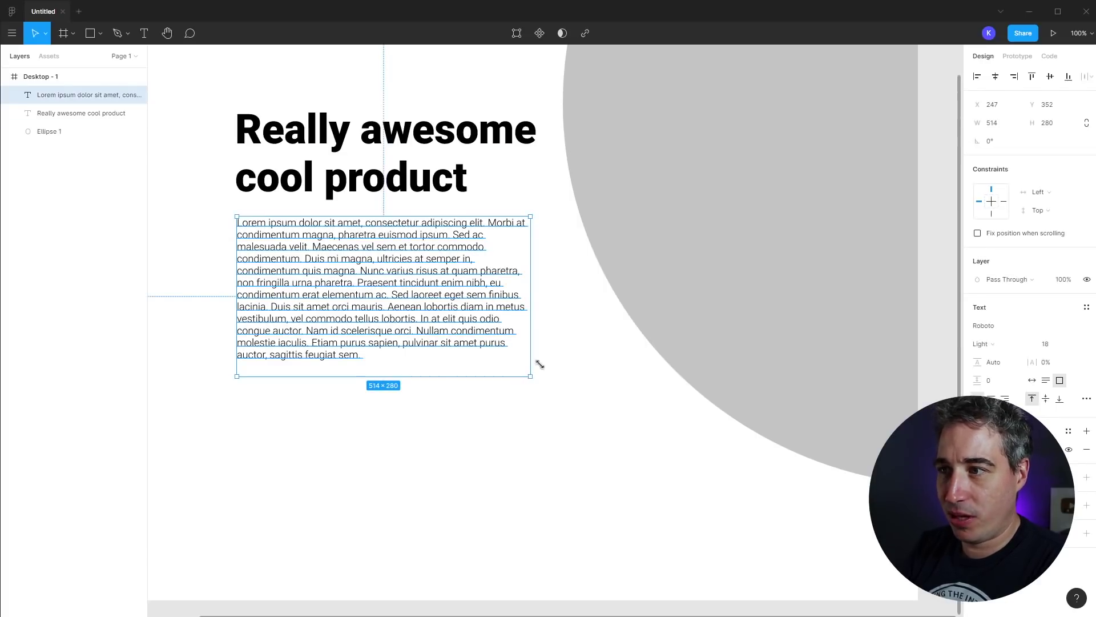
pyautogui.moveTo(540, 363); pyautogui.dragTo(532, 277)
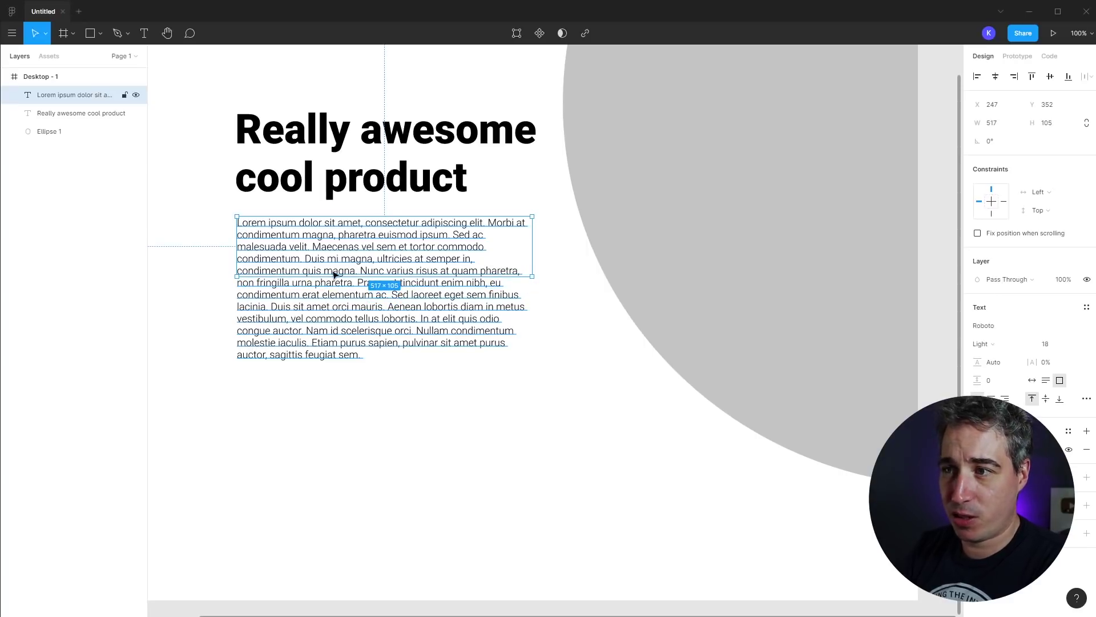
# Delete the paragraph's text from "Duis mi magna" to the end, and enlarge its text box.
pyautogui.doubleClick(356, 297)
pyautogui.click(360, 270)
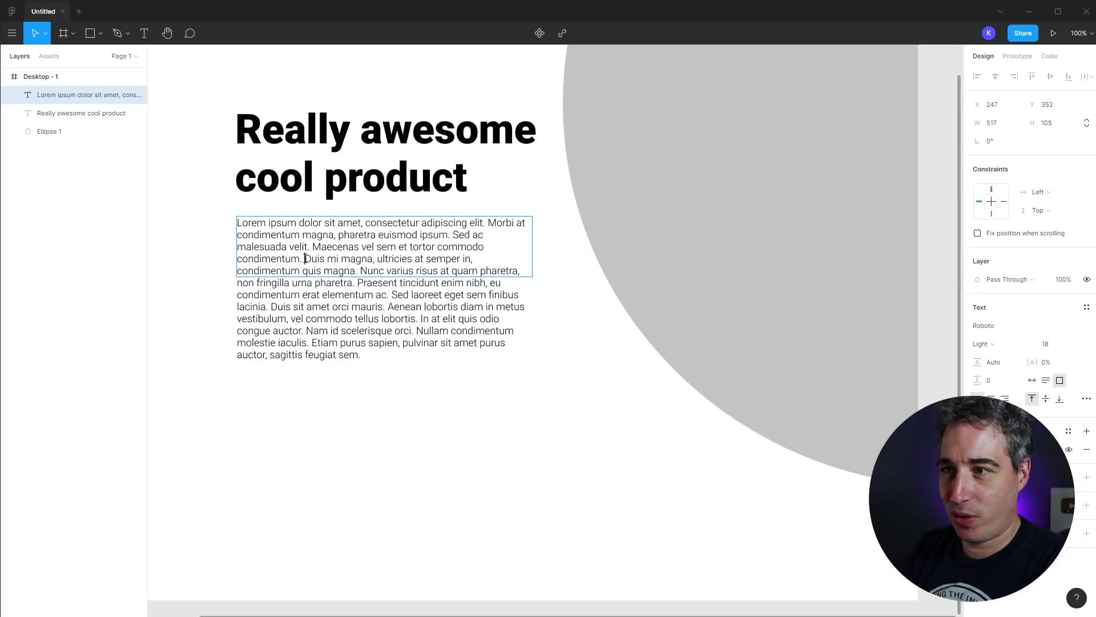
pyautogui.moveTo(305, 258); pyautogui.dragTo(414, 388)
pyautogui.press('BackSpace')
pyautogui.press('Escape')
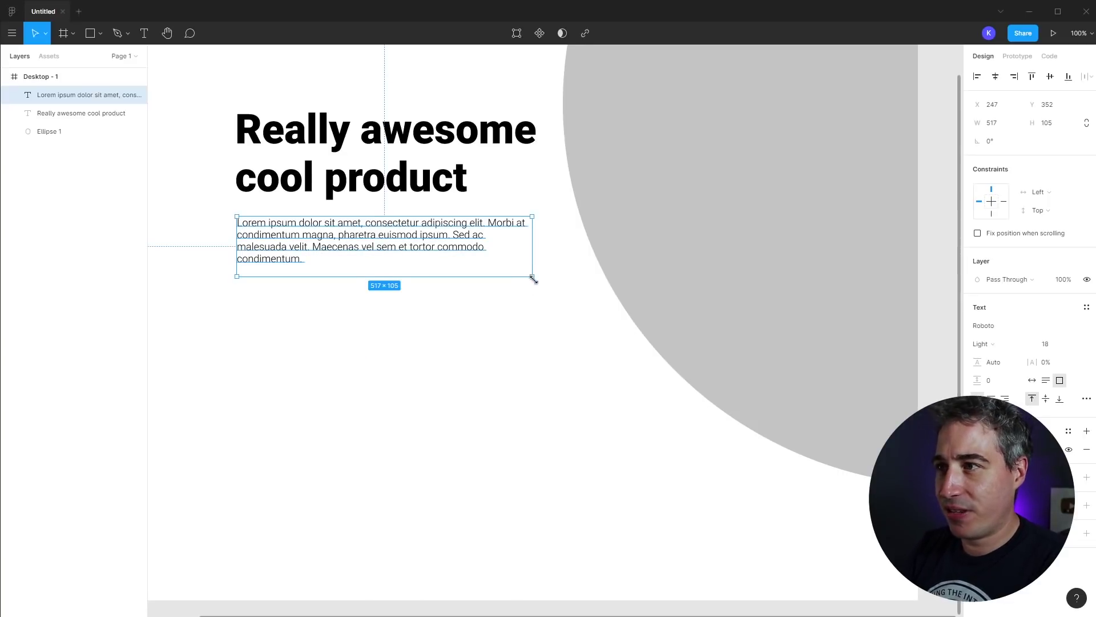
pyautogui.click(574, 341)
pyautogui.moveTo(580, 342); pyautogui.dragTo(588, 389)
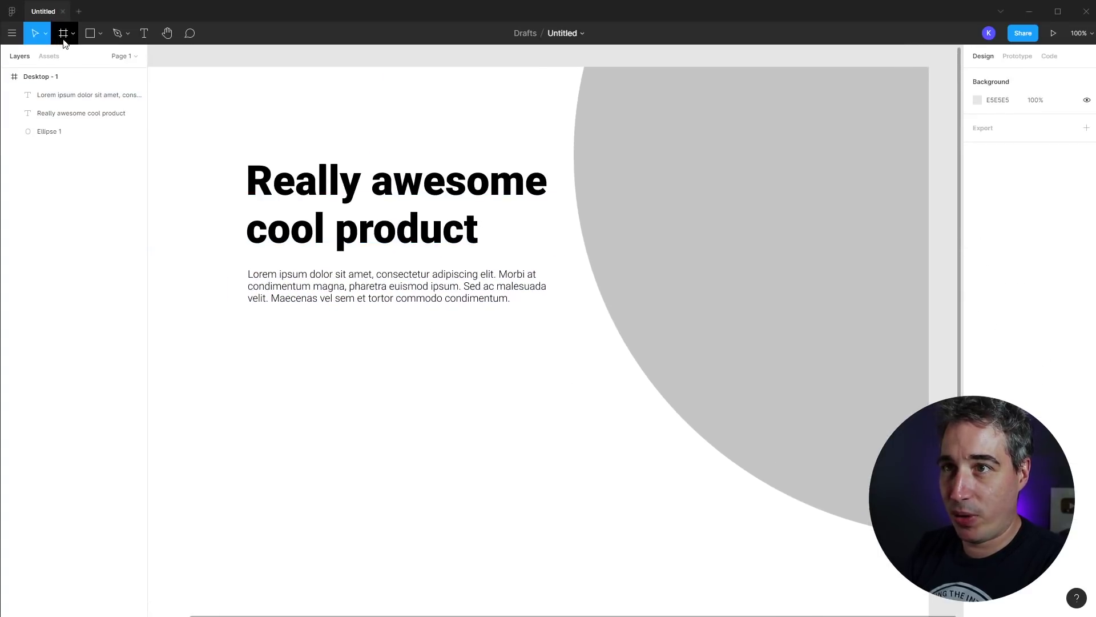
pyautogui.click(90, 33)
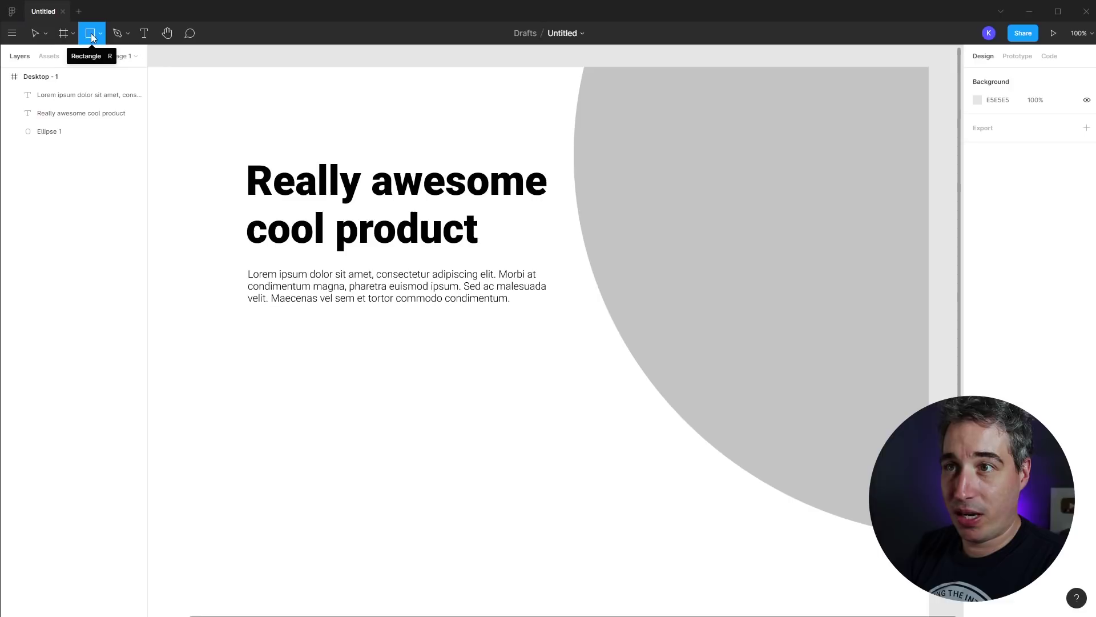
pyautogui.click(101, 37)
pyautogui.click(293, 29)
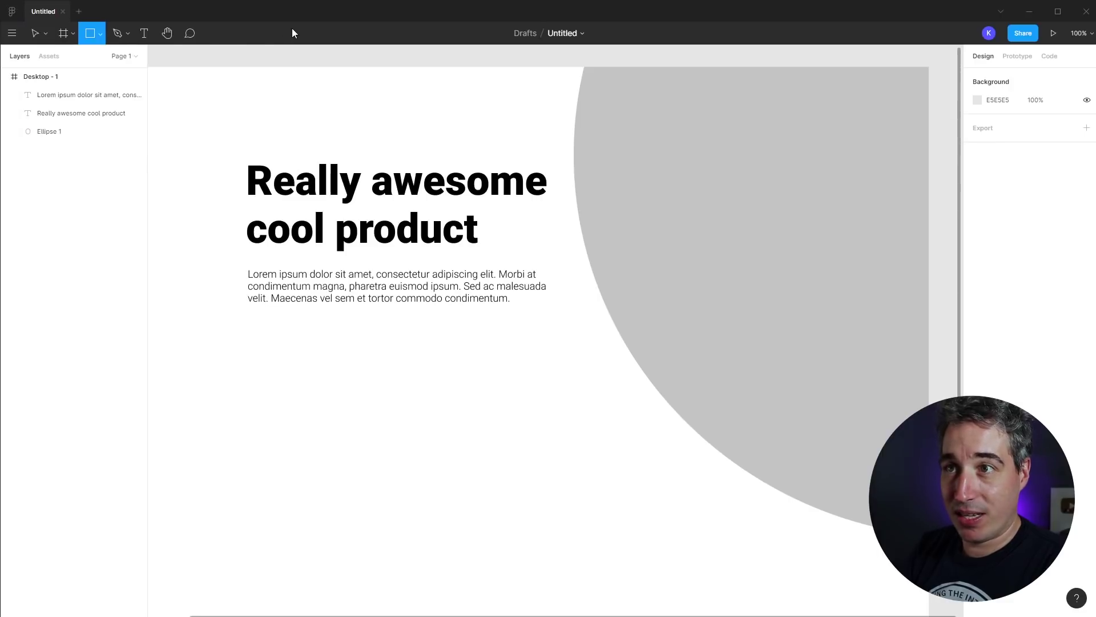
pyautogui.click(35, 32)
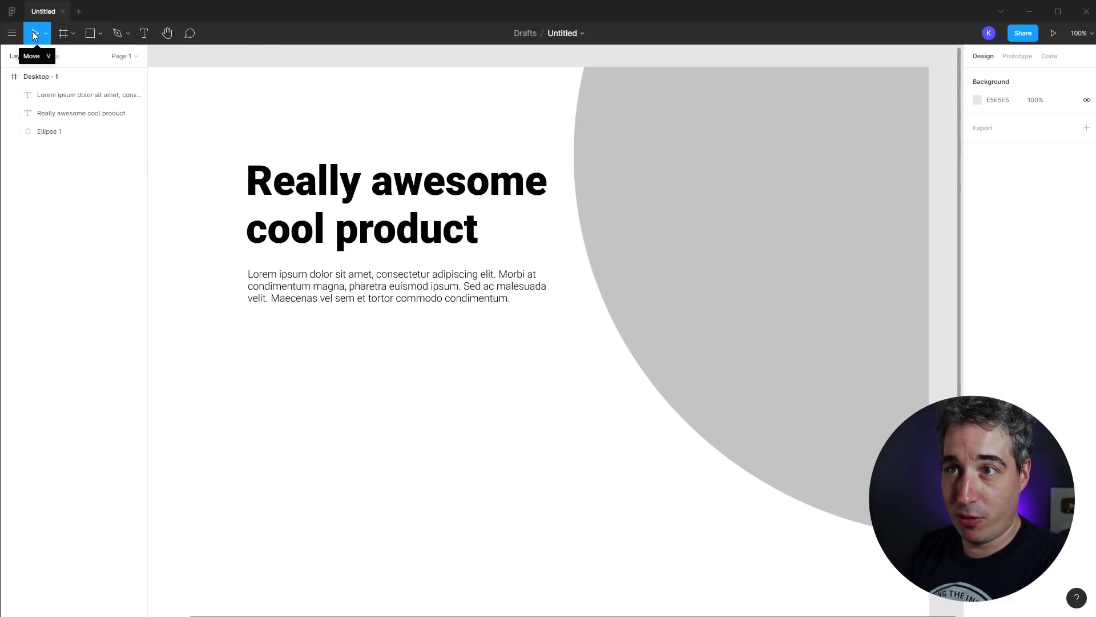
# Narrow the paragraph's text box to about 490 × 174 so its text wraps onto four lines.
pyautogui.click(433, 204)
pyautogui.click(671, 285)
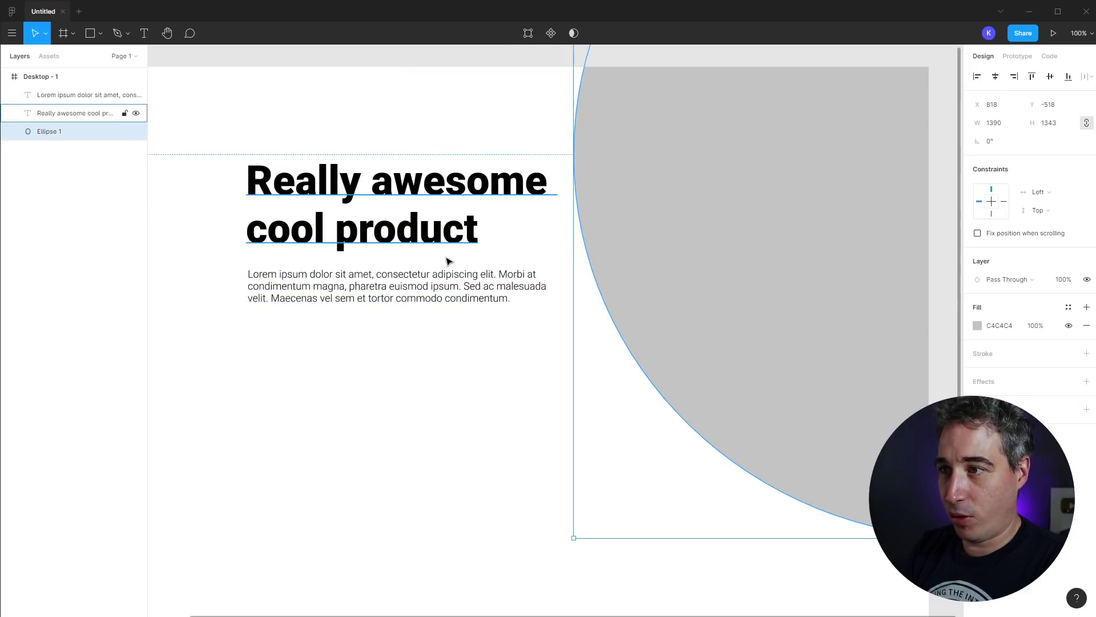
pyautogui.click(457, 285)
pyautogui.moveTo(547, 333)
pyautogui.mouseDown()
pyautogui.moveTo(544, 394)
pyautogui.moveTo(531, 337)
pyautogui.mouseUp()
# Try resizing the large circle from its lower-left corner, and undo the change.
pyautogui.click(674, 348)
pyautogui.press('Tab')
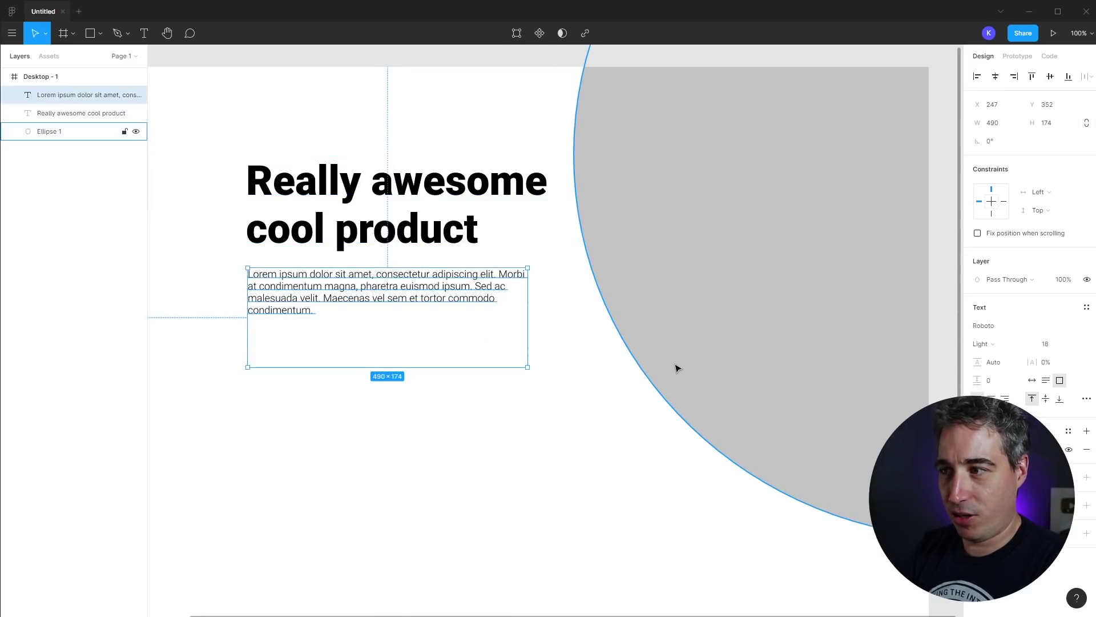
pyautogui.click(678, 369)
pyautogui.moveTo(582, 531); pyautogui.dragTo(621, 470)
pyautogui.hotkey('ctrl', 'z')
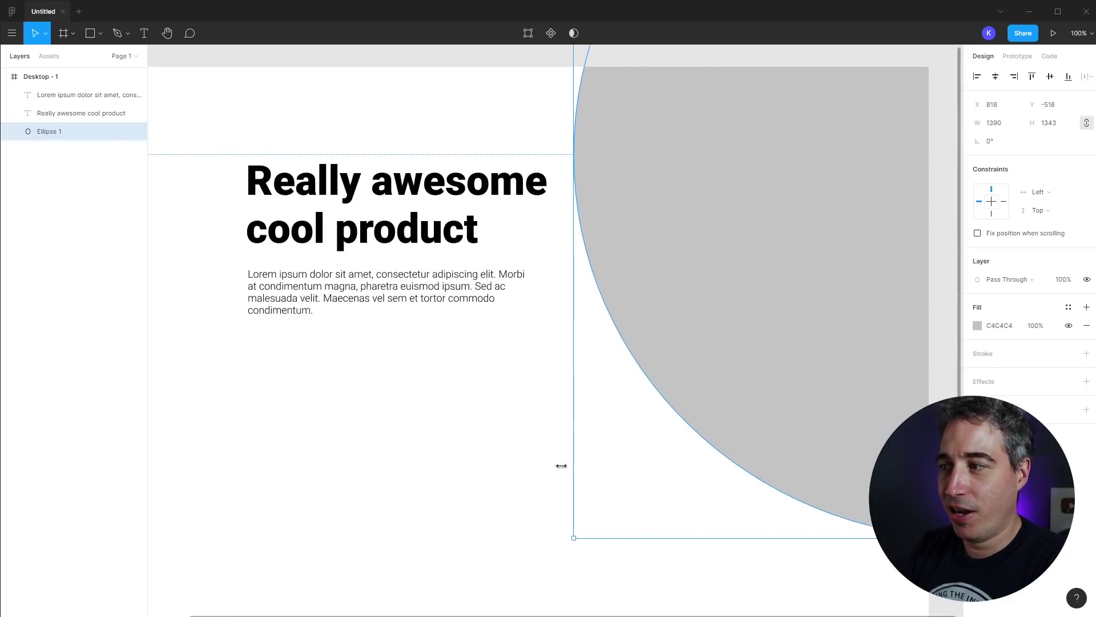
# Pan around the frame, view it whole at 50% zoom, and return to 100% with the heading and circle in view.
pyautogui.click(492, 460)
pyautogui.moveTo(455, 447); pyautogui.dragTo(521, 465)
pyautogui.scroll(-2, 808, 272)
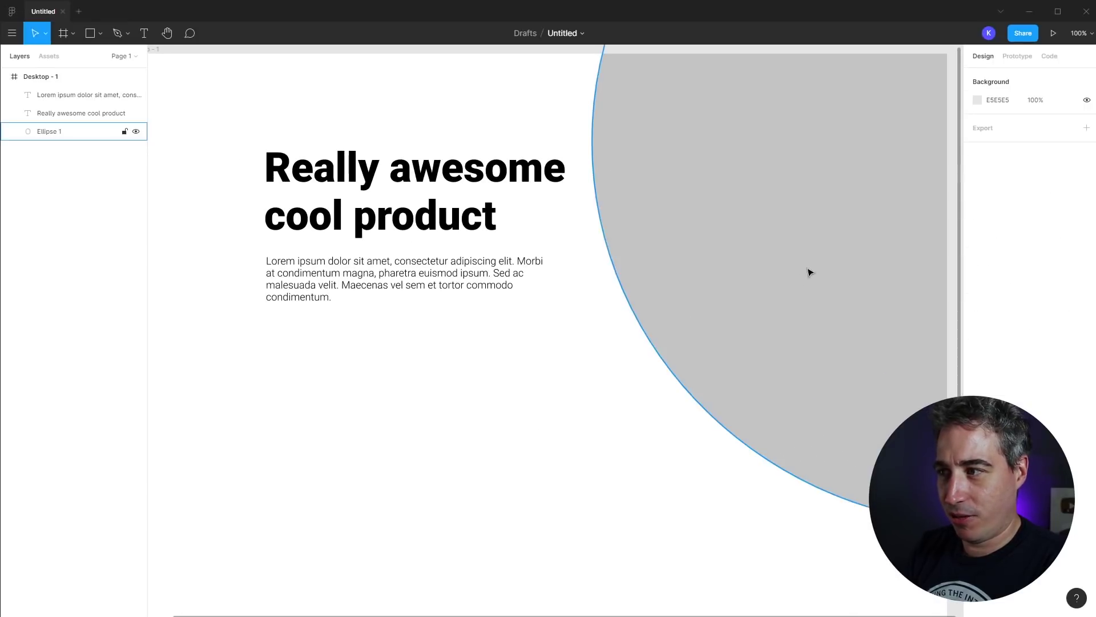
pyautogui.click(807, 271)
pyautogui.click(382, 403)
pyautogui.moveTo(485, 355); pyautogui.dragTo(489, 408)
pyautogui.hotkey('ctrl', '-')
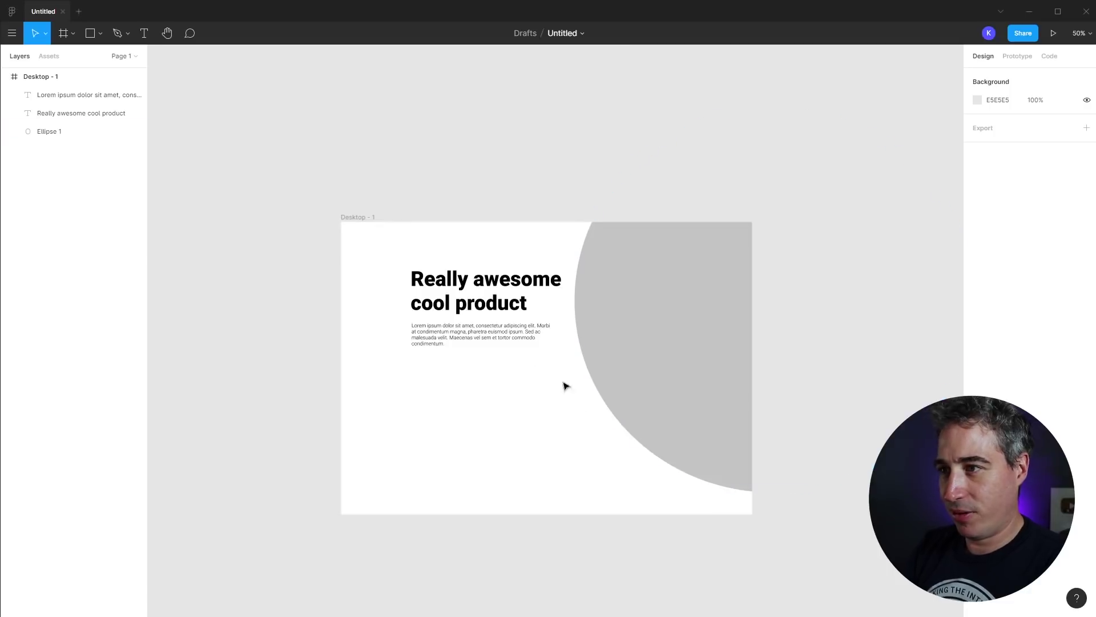
pyautogui.moveTo(309, 236); pyautogui.dragTo(351, 261)
pyautogui.hotkey('shift', '0')
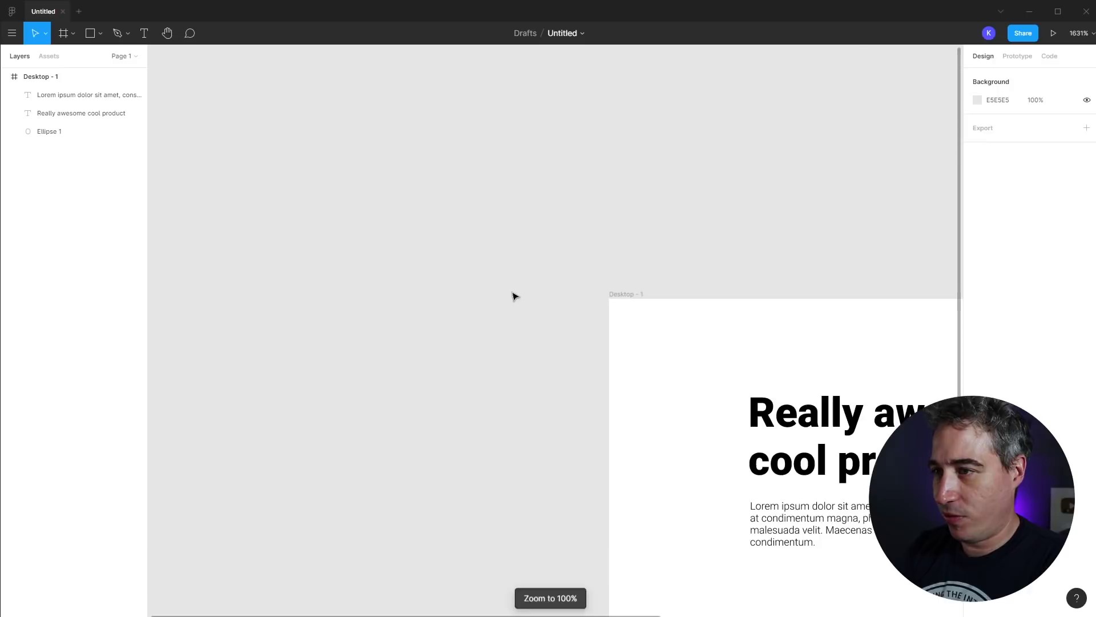
pyautogui.scroll(-4, 546, 306)
pyautogui.hscroll(6, 546, 306)
pyautogui.moveTo(595, 404); pyautogui.dragTo(533, 409)
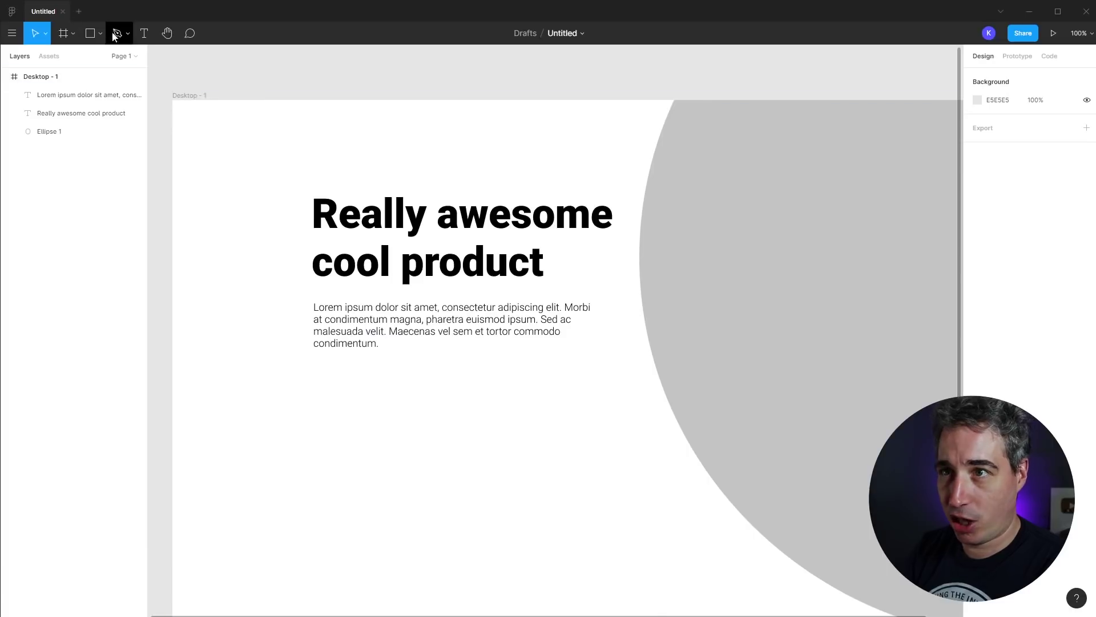
pyautogui.hscroll(-1, 469, 172)
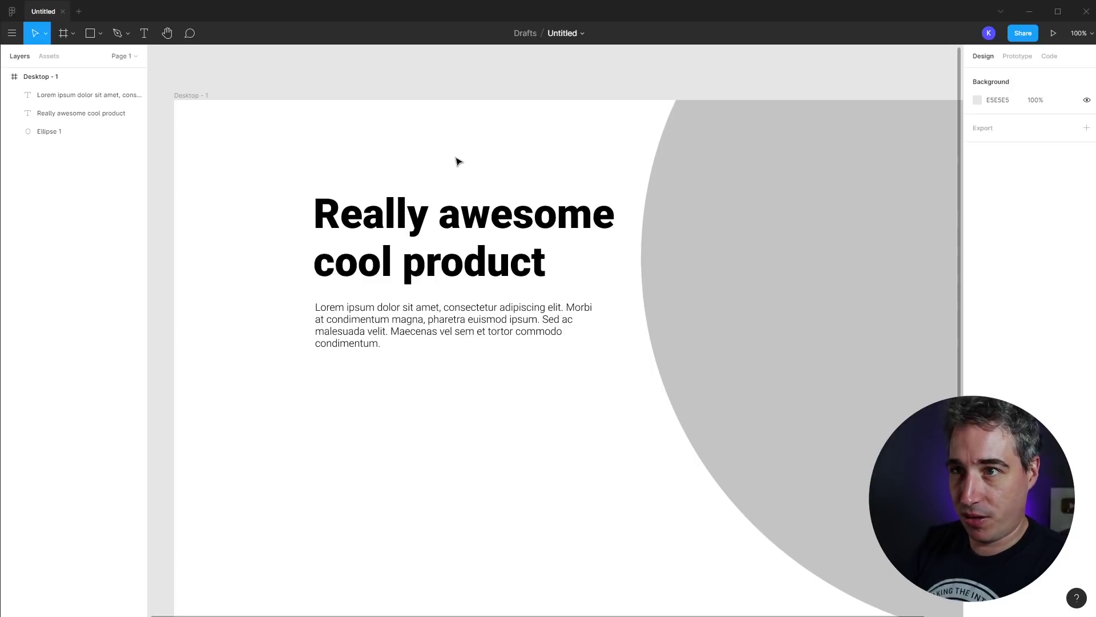
# Move the heading to about X 151, Y 148, and undo a trial move of the paragraph.
pyautogui.moveTo(343, 217); pyautogui.dragTo(289, 211)
pyautogui.moveTo(439, 332); pyautogui.dragTo(389, 345)
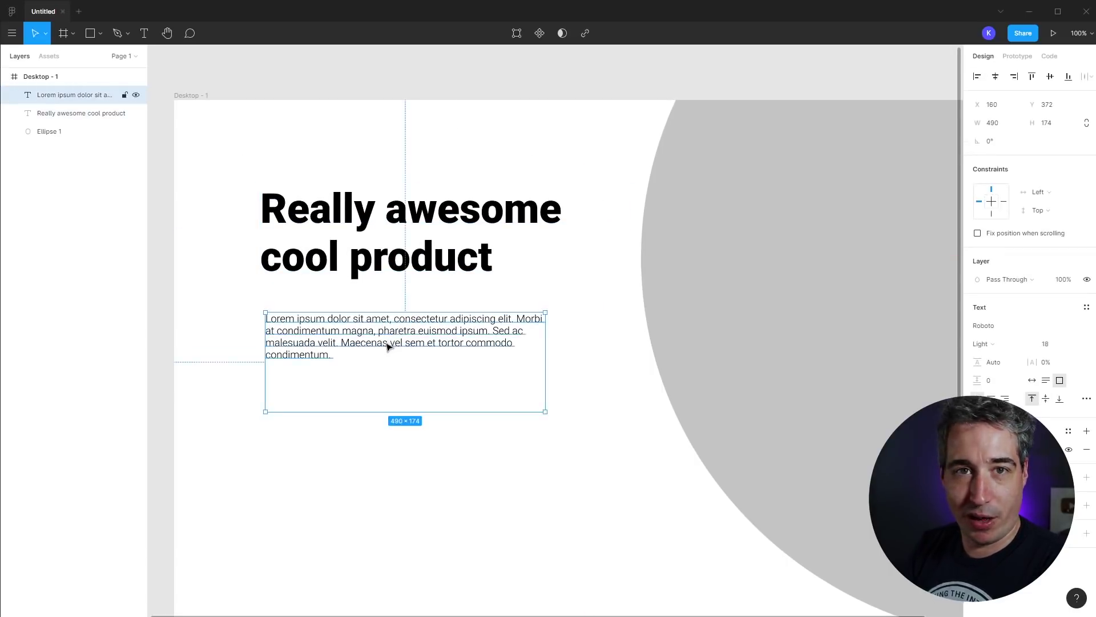
pyautogui.hotkey('ctrl', 'z')
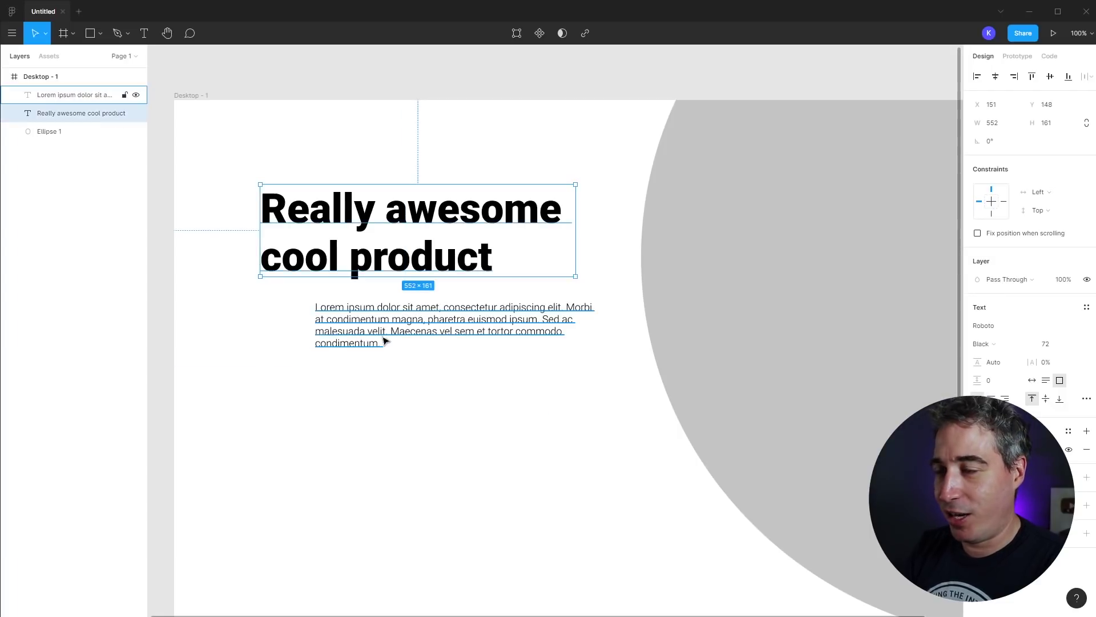
# Reposition the heading to about X 152, Y 159 and the paragraph to about X 236, Y 359.
pyautogui.click(444, 177)
pyautogui.moveTo(439, 188); pyautogui.dragTo(439, 194)
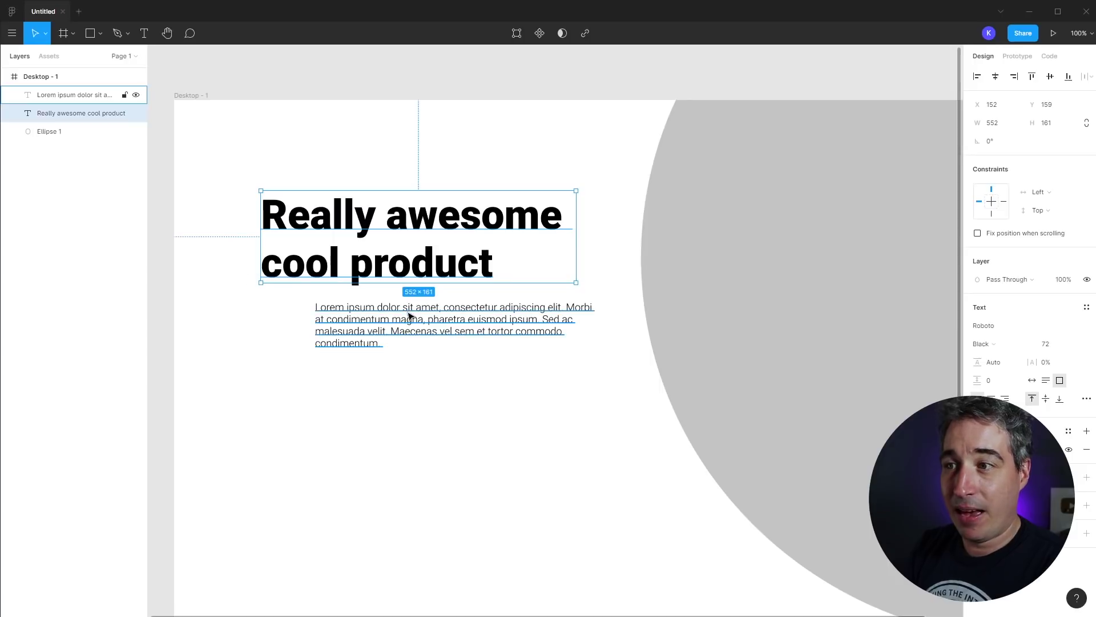
pyautogui.moveTo(404, 332); pyautogui.dragTo(382, 346)
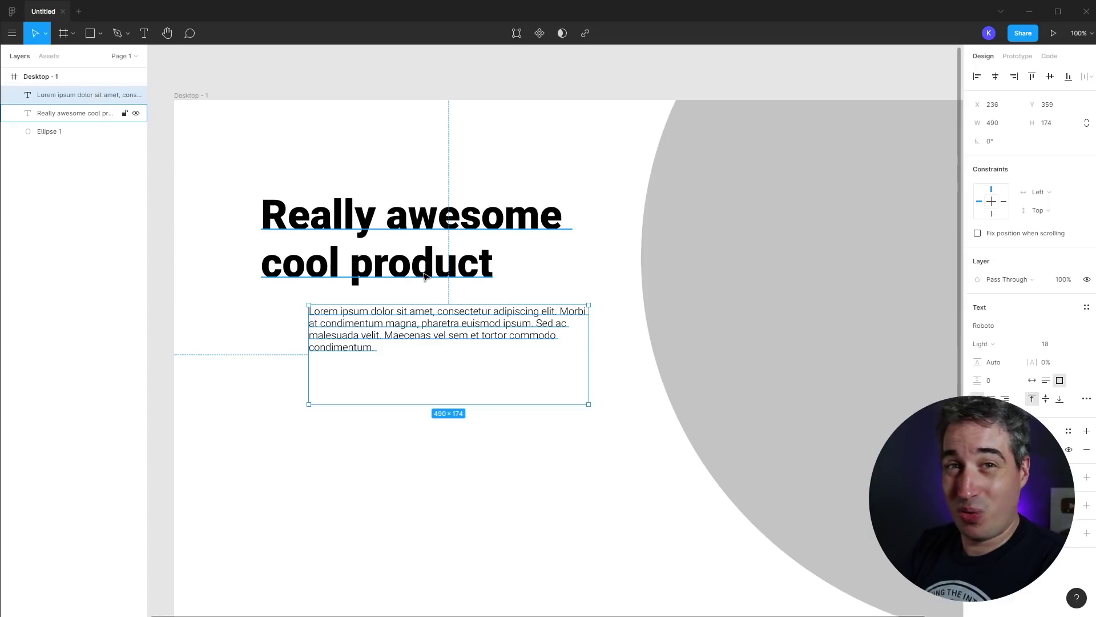
pyautogui.click(451, 460)
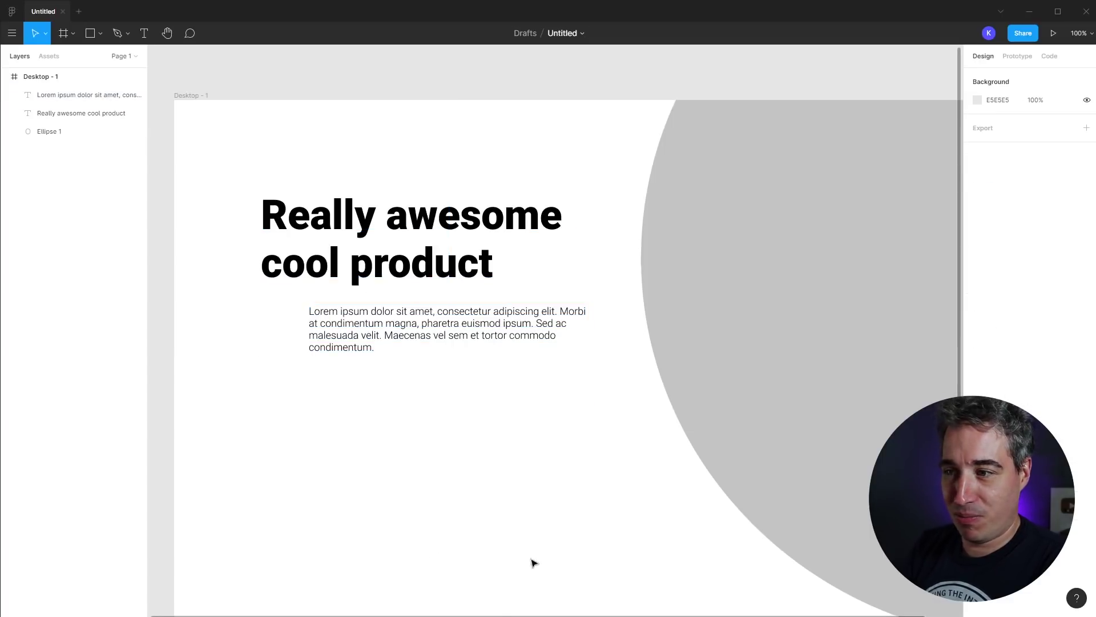
# Select the heading and the paragraph together and align them by their left edges.
pyautogui.moveTo(194, 404); pyautogui.dragTo(249, 456)
pyautogui.moveTo(249, 455); pyautogui.dragTo(362, 472)
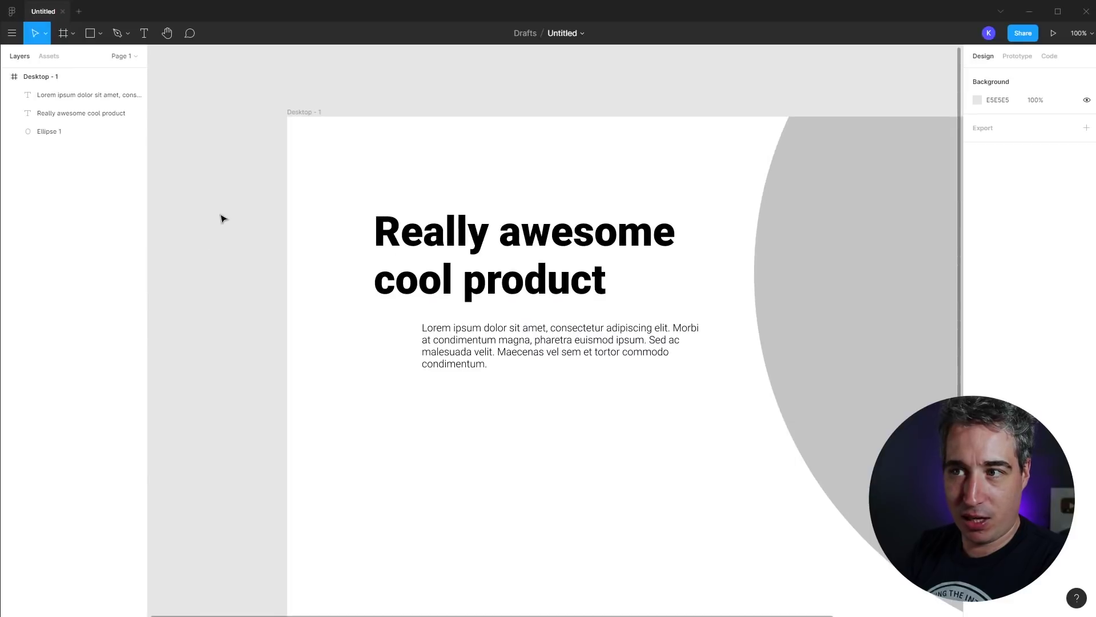
pyautogui.moveTo(216, 188); pyautogui.dragTo(509, 396)
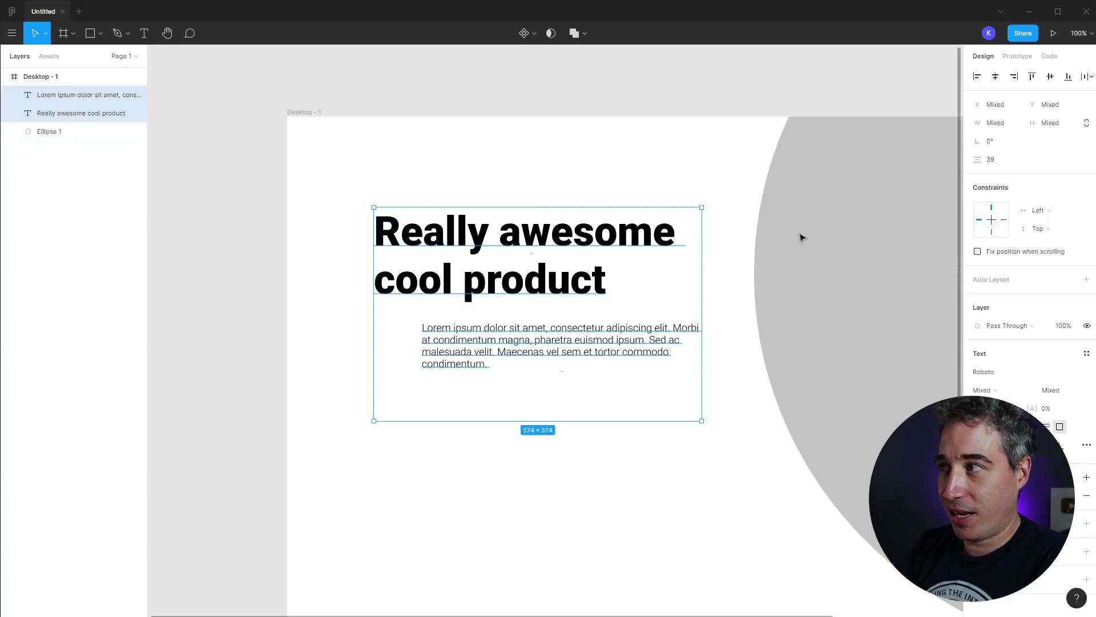
pyautogui.click(1088, 75)
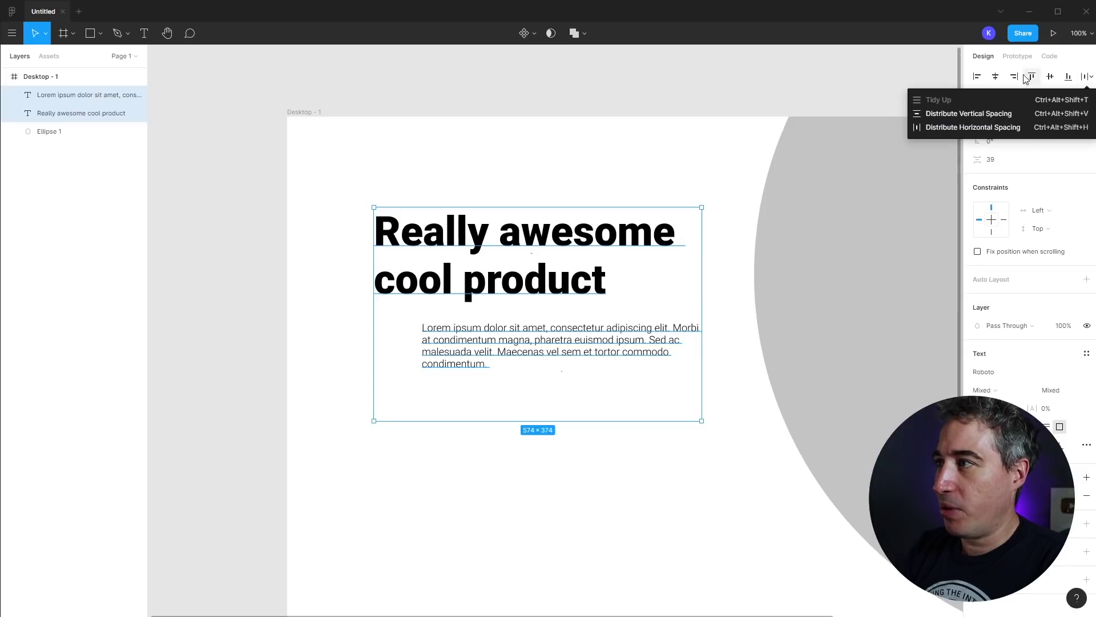
pyautogui.click(554, 290)
pyautogui.moveTo(324, 231)
pyautogui.mouseDown()
pyautogui.moveTo(386, 310)
pyautogui.moveTo(549, 418)
pyautogui.mouseUp()
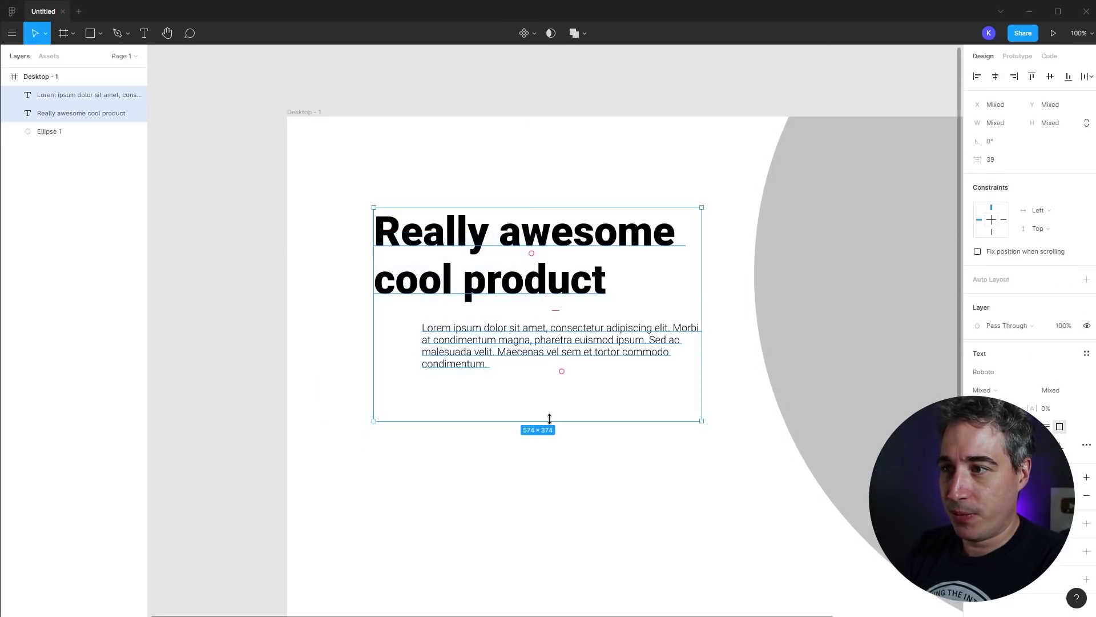
pyautogui.click(976, 77)
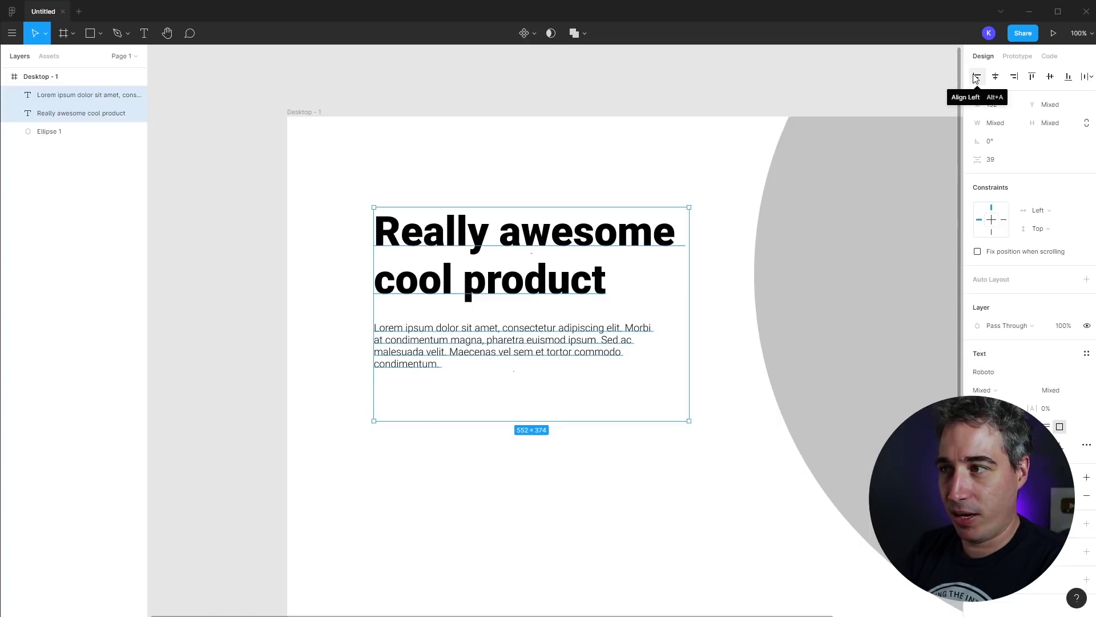
# Move the paragraph to about X 248, Y 372, then align the heading and paragraph by their right edges.
pyautogui.click(440, 499)
pyautogui.moveTo(482, 356); pyautogui.dragTo(537, 363)
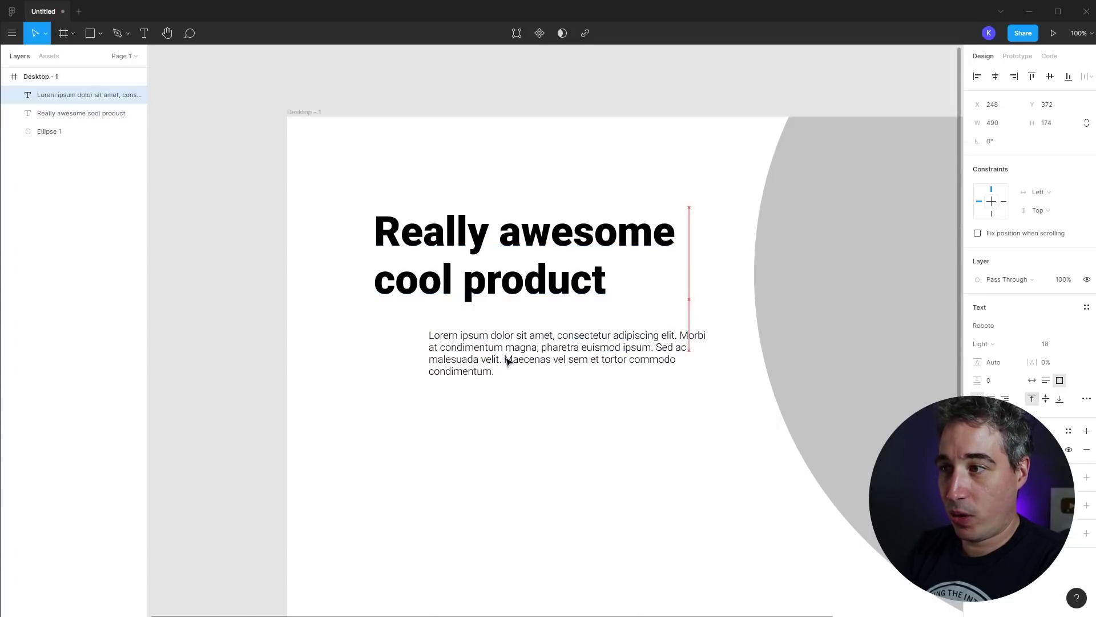
pyautogui.keyDown('shift'); pyautogui.click(553, 370); pyautogui.keyUp('shift')
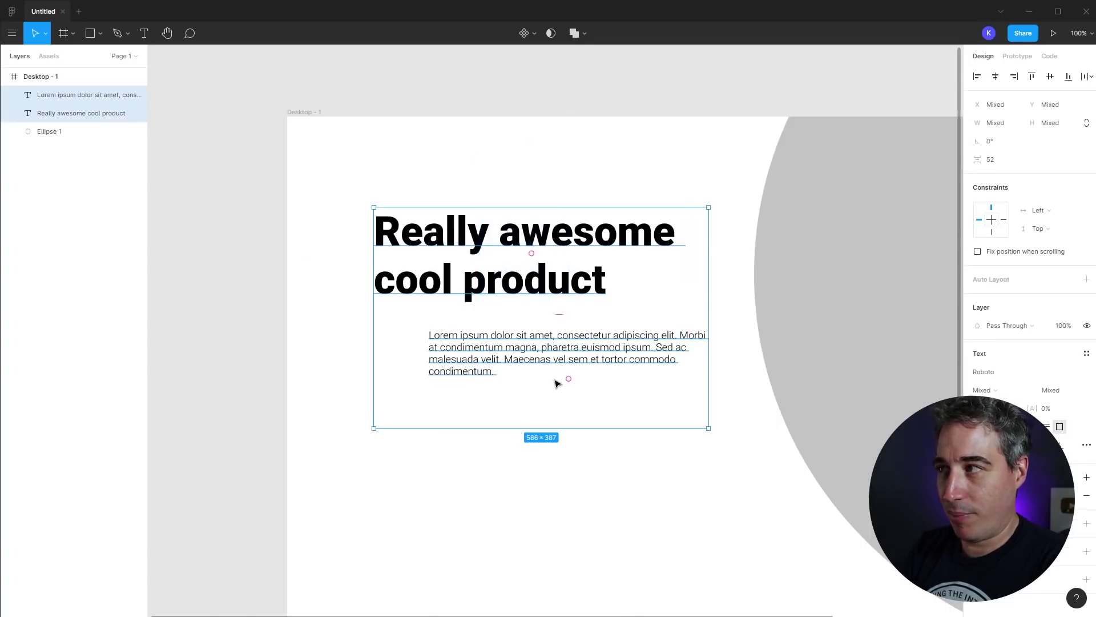
pyautogui.click(1014, 77)
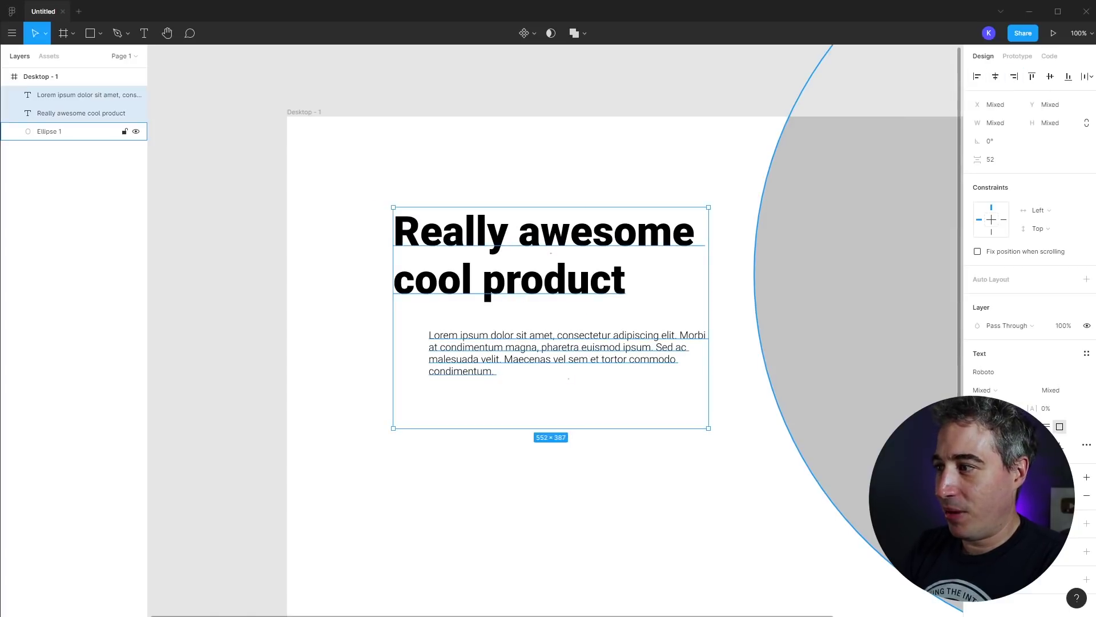
# Centre the text inside both the heading and the paragraph.
pyautogui.click(991, 445)
pyautogui.click(567, 445)
# Move the paragraph to about Y 408 and align it with the heading by horizontal centers.
pyautogui.moveTo(588, 371); pyautogui.dragTo(435, 390)
pyautogui.moveTo(544, 144); pyautogui.dragTo(440, 444)
pyautogui.click(995, 78)
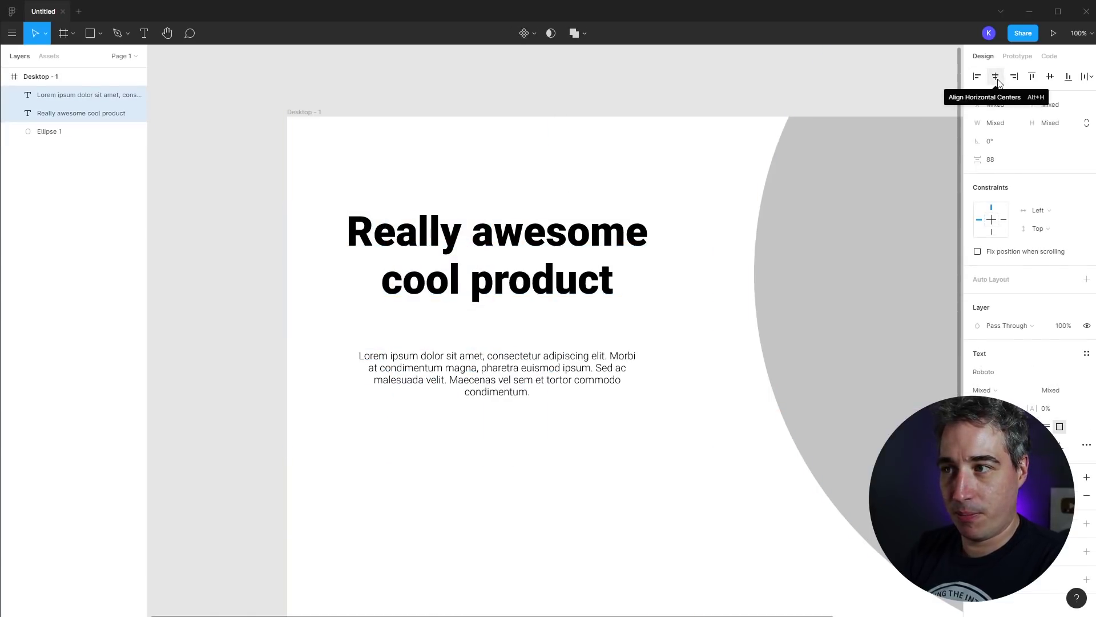
# Enlarge the grey circle to about 2317 × 2239 by pulling its left edge out past the frame's left side.
pyautogui.click(649, 152)
pyautogui.click(754, 320)
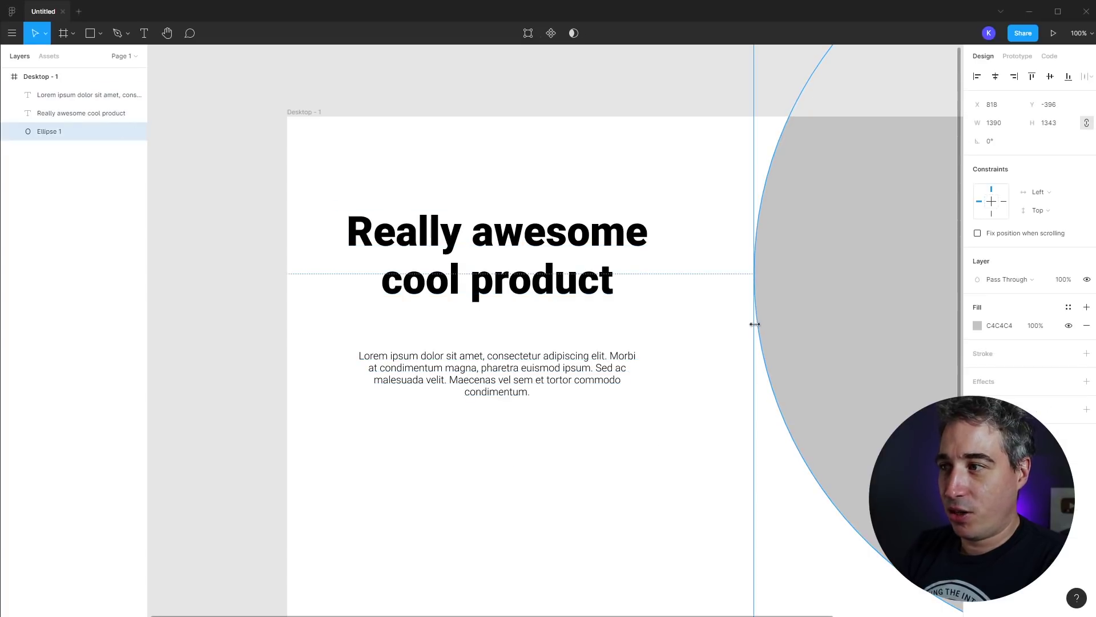
pyautogui.moveTo(755, 322); pyautogui.dragTo(231, 382)
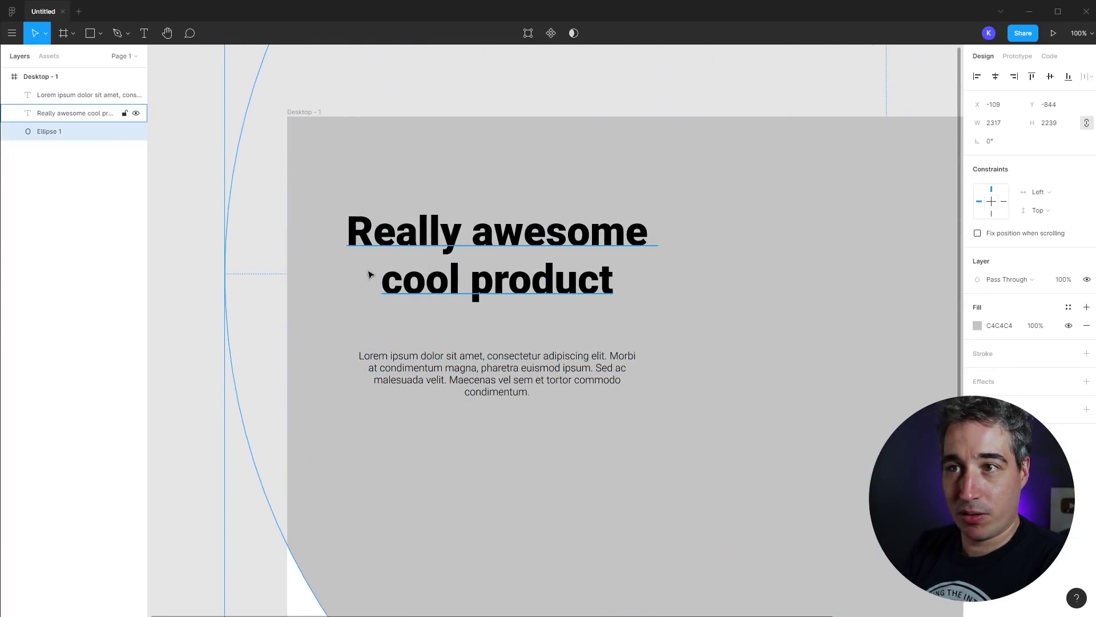
pyautogui.click(158, 238)
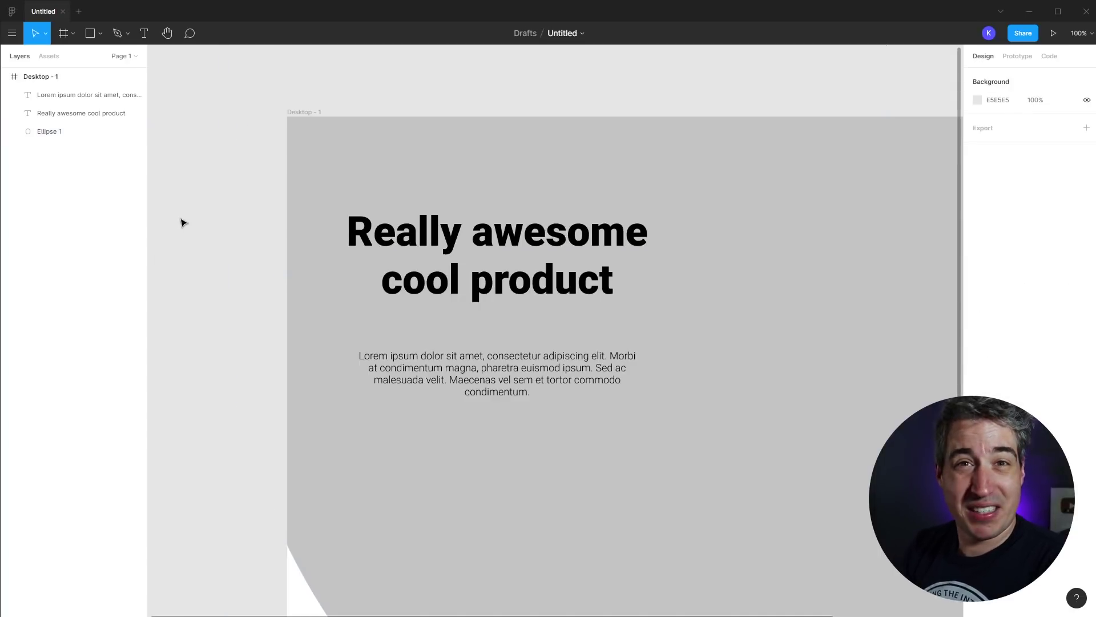
# Lock the Ellipse 1 layer in the Desktop - 1 frame.
pyautogui.click(350, 142)
pyautogui.click(362, 139)
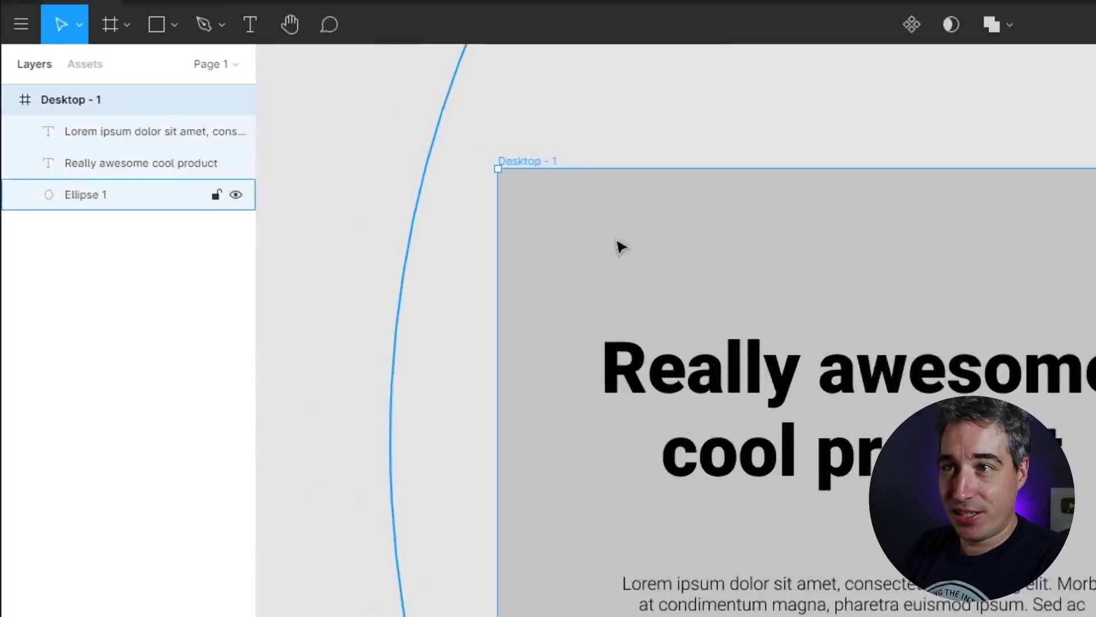
pyautogui.click(246, 220)
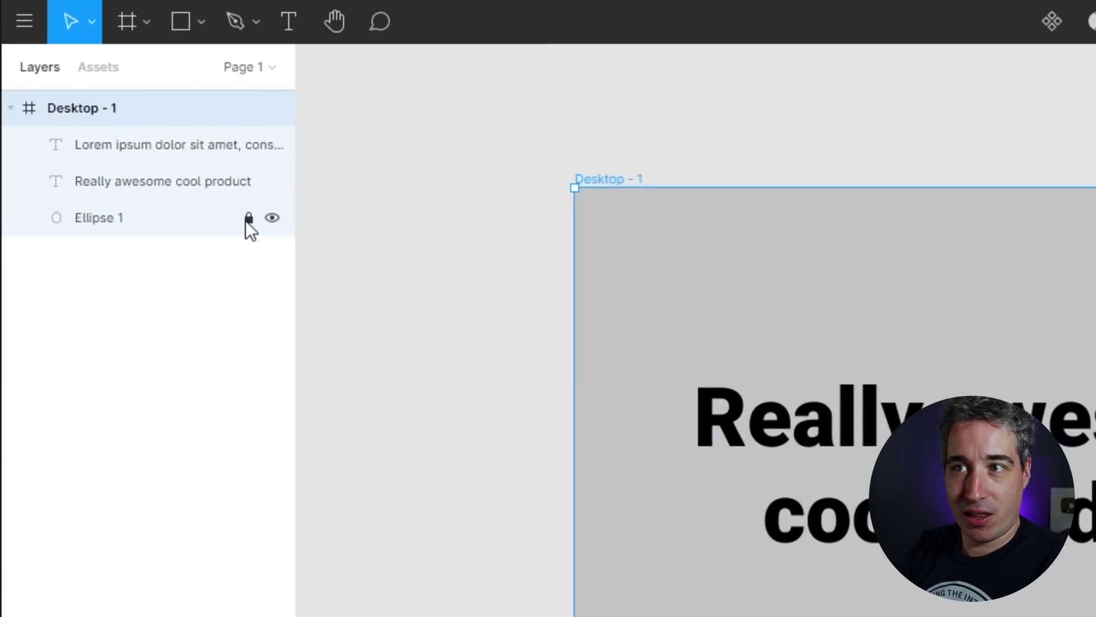
# Rename the Ellipse 1 layer as hero-bg.
pyautogui.doubleClick(109, 224)
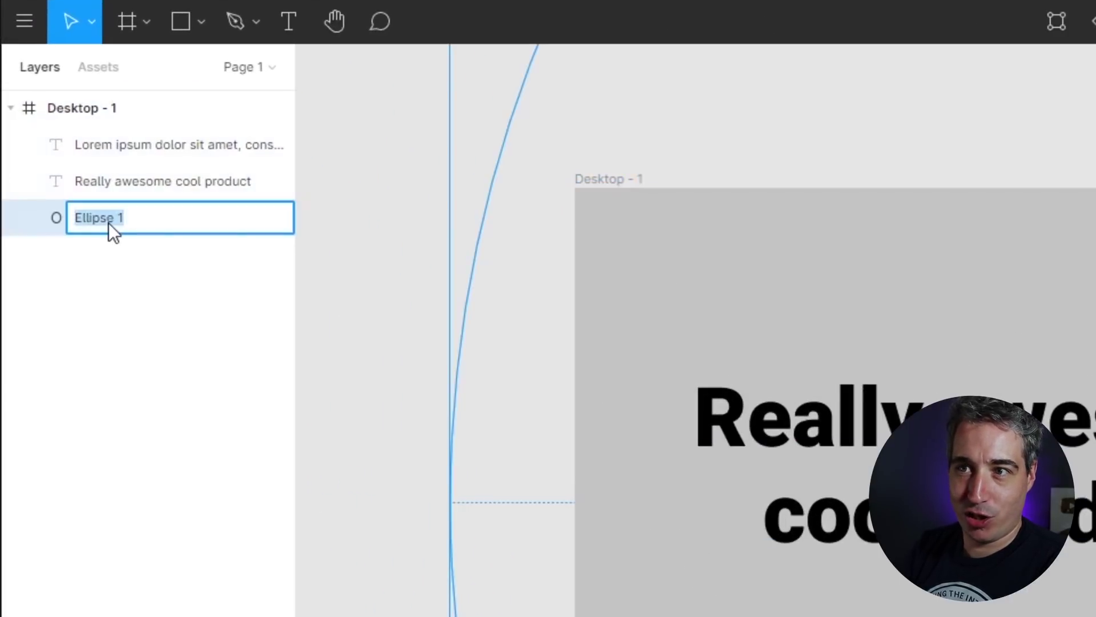
pyautogui.write('hero-')
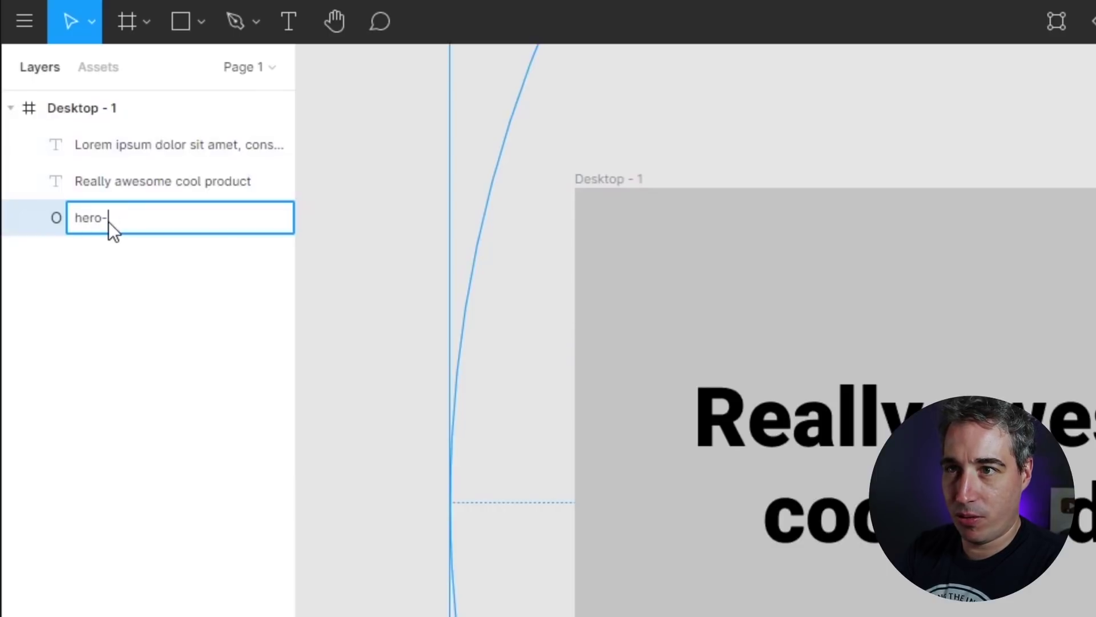
pyautogui.write('bg')
pyautogui.press('Return')
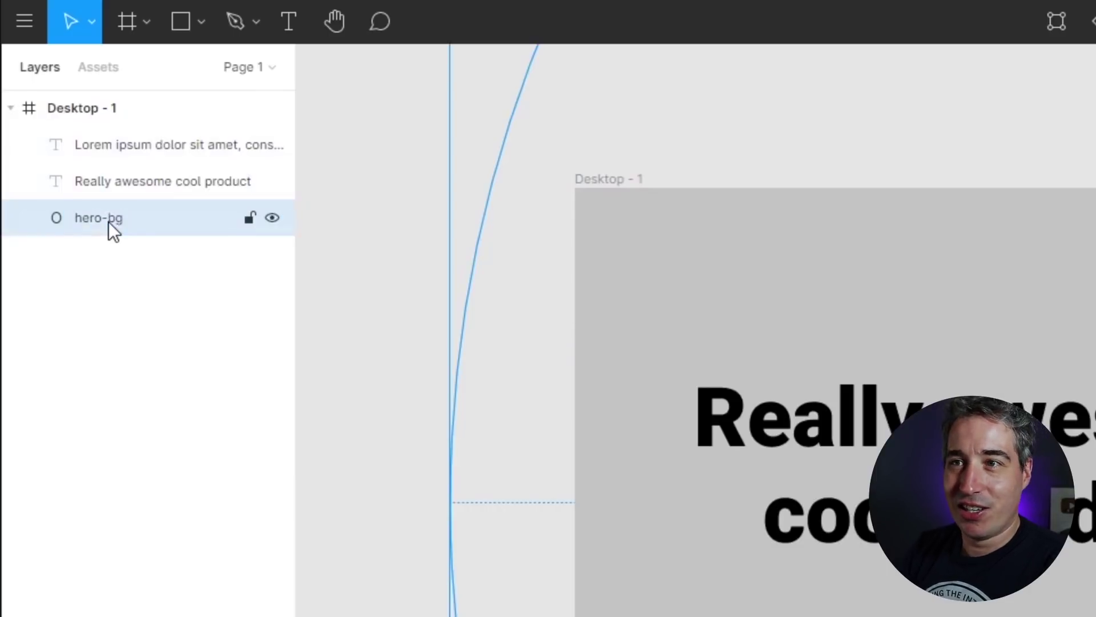
pyautogui.doubleClick(108, 220)
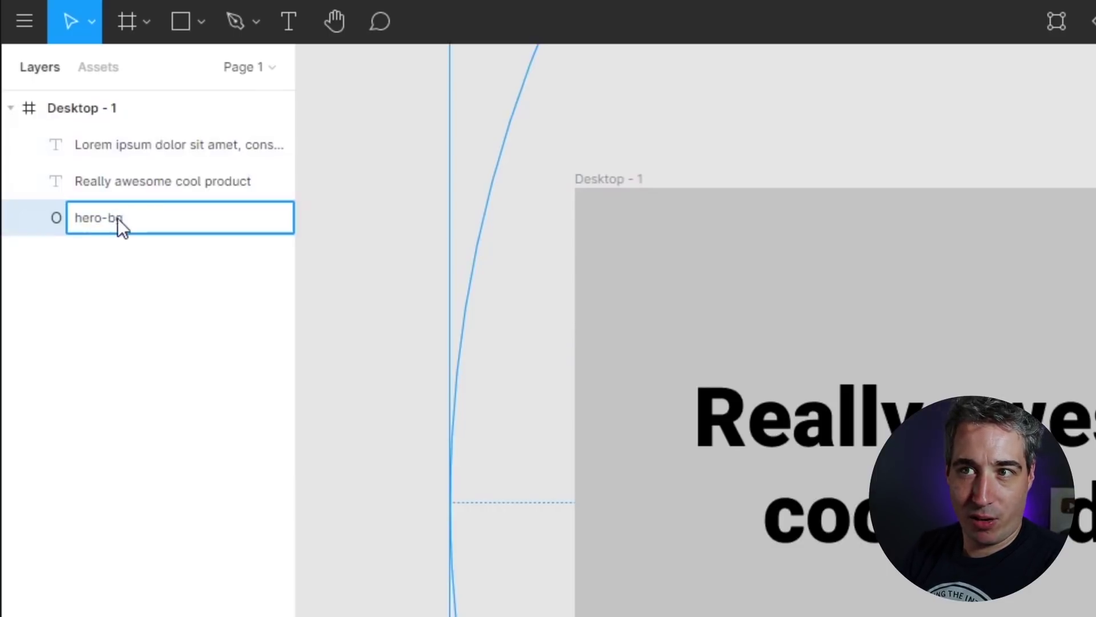
pyautogui.click(156, 282)
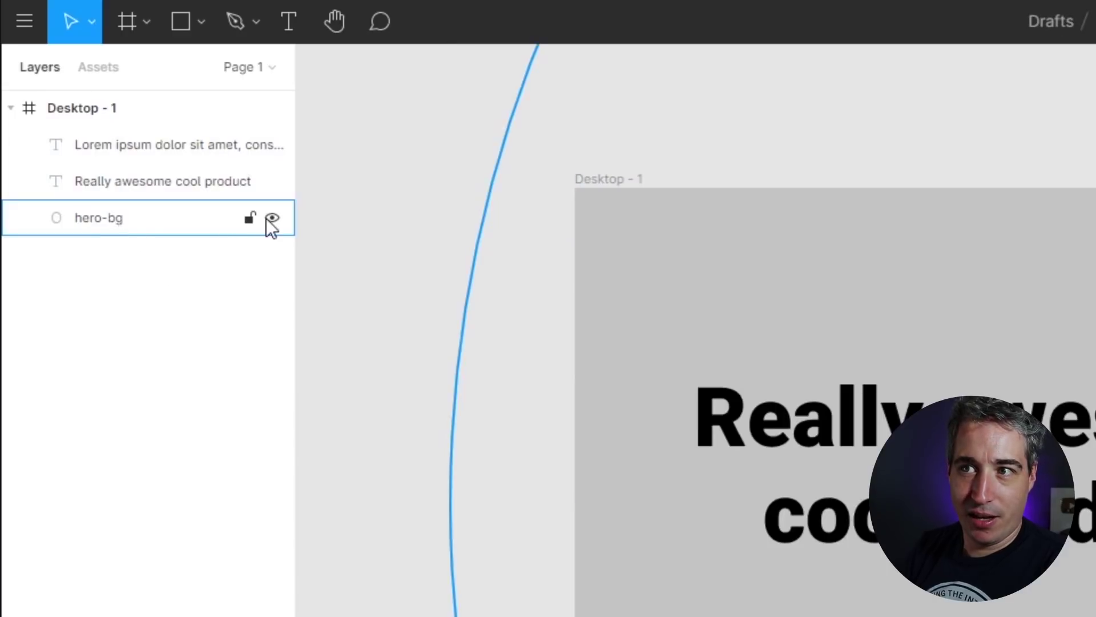
# Hide and show the hero-bg layer a couple of times, leaving it visible.
pyautogui.click(266, 218)
pyautogui.click(266, 218)
pyautogui.click(266, 218)
pyautogui.click(266, 218)
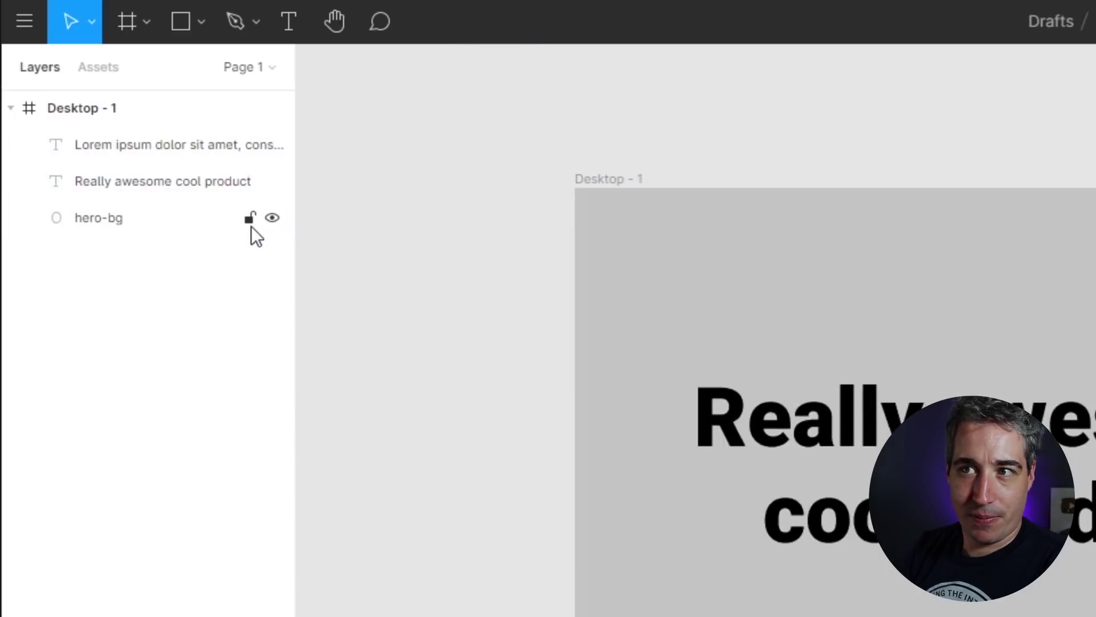
# Box-select the heading and paragraph over the locked hero-bg circle, and unlock hero-bg again.
pyautogui.moveTo(647, 255); pyautogui.dragTo(823, 274)
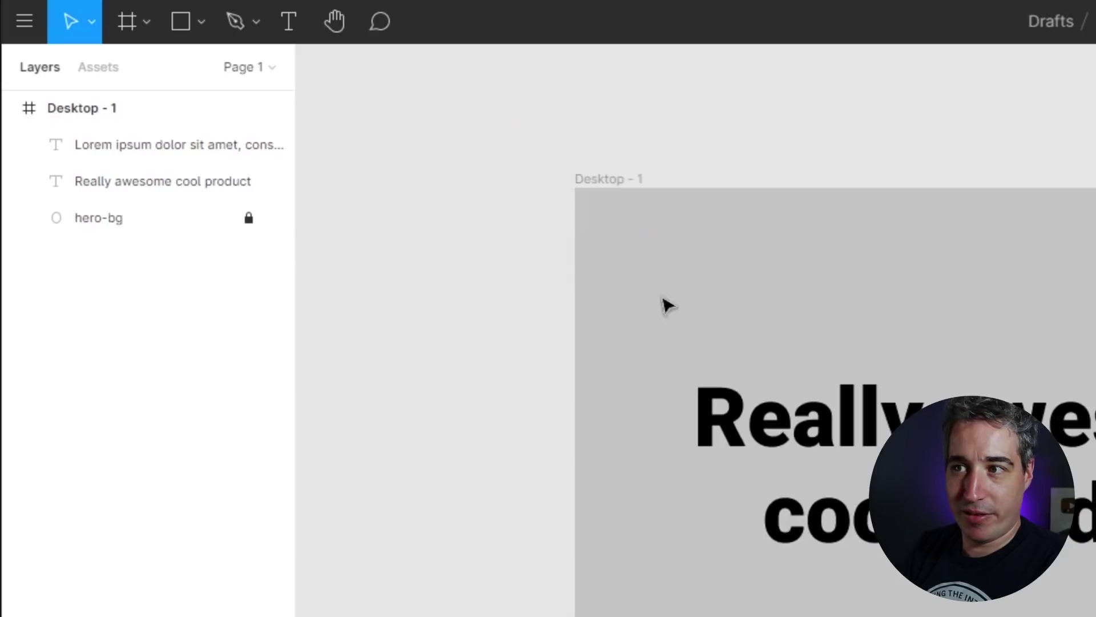
pyautogui.moveTo(369, 285); pyautogui.dragTo(1095, 616)
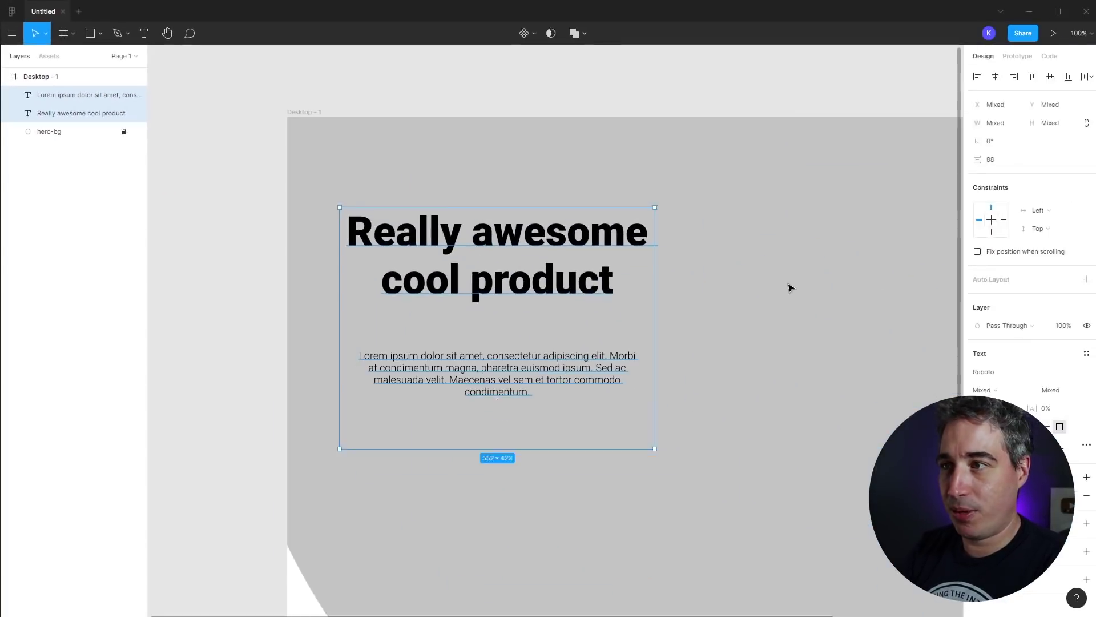
pyautogui.click(790, 286)
pyautogui.moveTo(602, 447); pyautogui.dragTo(532, 409)
pyautogui.click(124, 131)
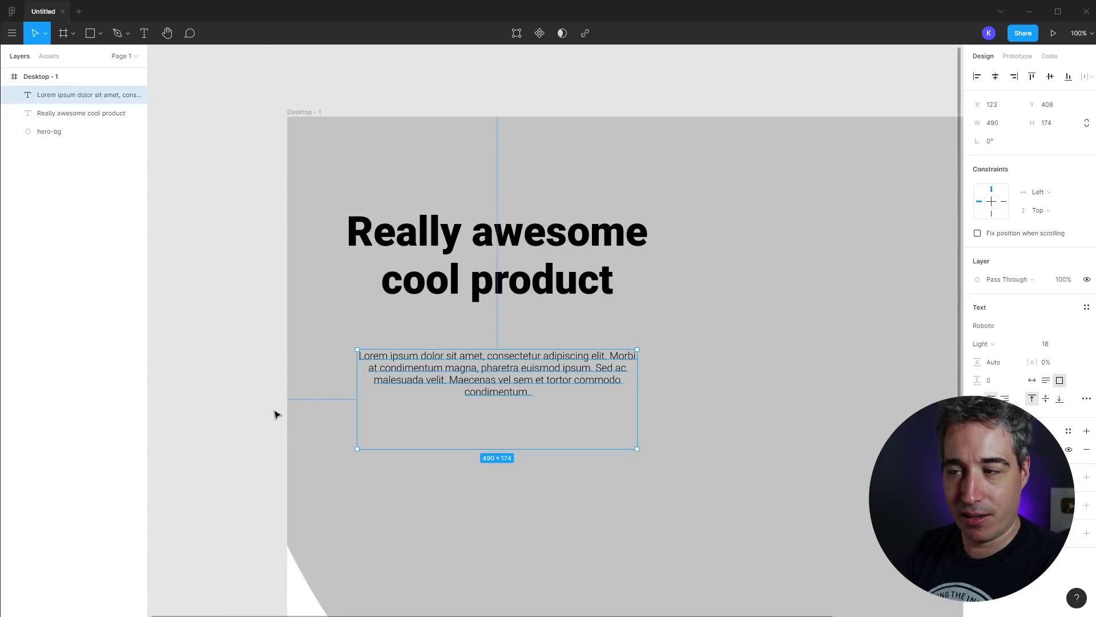
# Move the paragraph up to about X 109, Y 368 and clear the selection.
pyautogui.click(421, 472)
pyautogui.click(543, 382)
pyautogui.moveTo(542, 383); pyautogui.dragTo(534, 359)
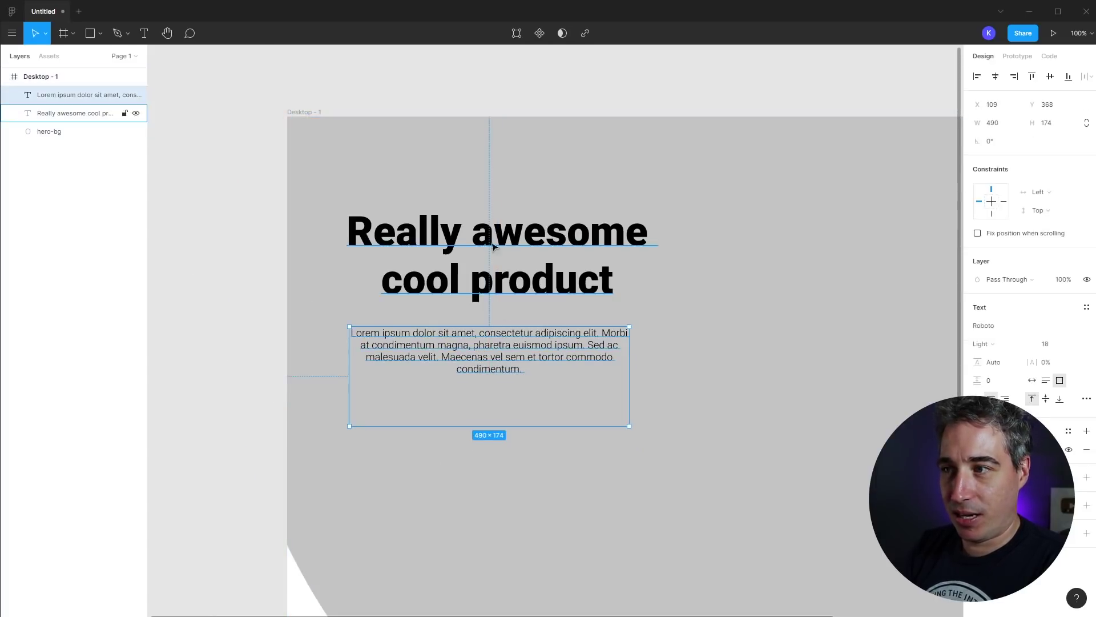
pyautogui.click(215, 455)
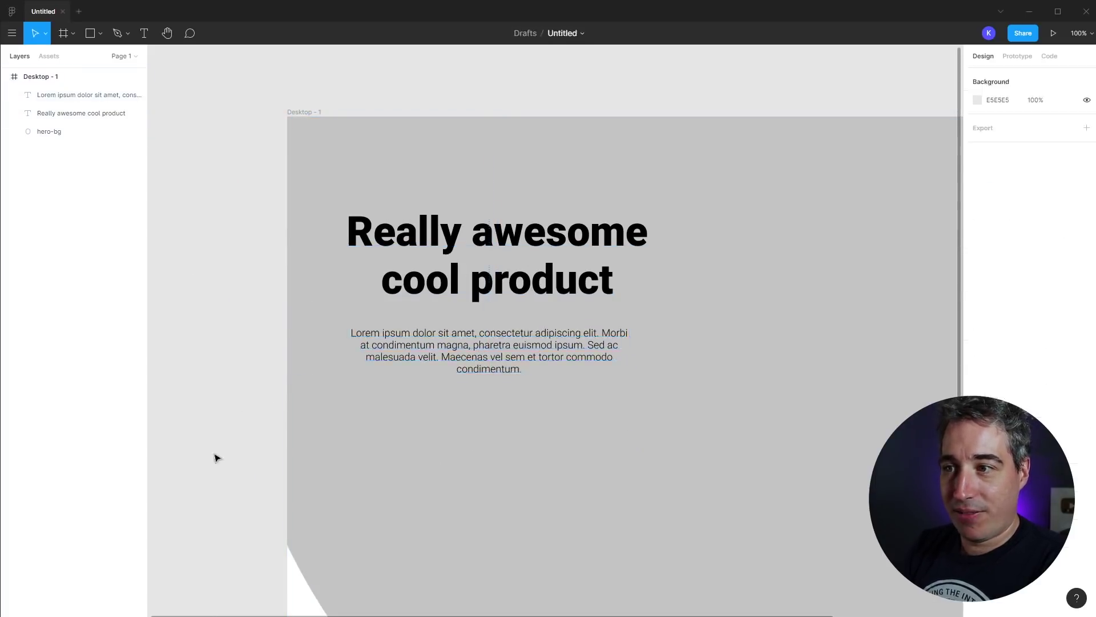
# Box-select the heading, paragraph and hero-bg circle, try moving them together, and undo the move.
pyautogui.moveTo(200, 467); pyautogui.dragTo(522, 234)
pyautogui.moveTo(425, 358); pyautogui.dragTo(487, 369)
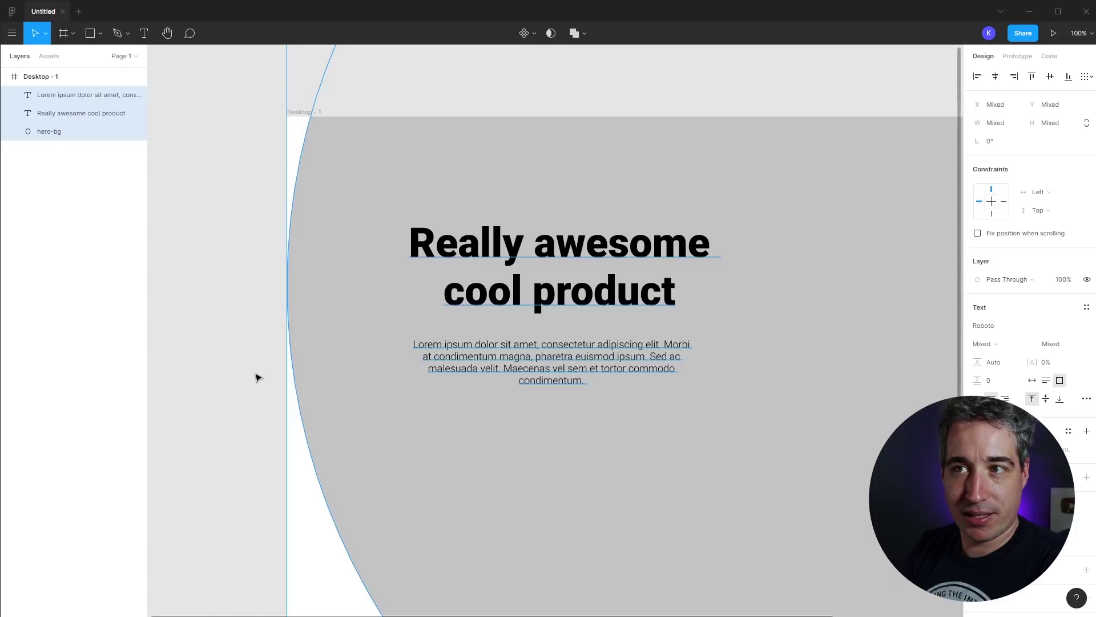
pyautogui.hotkey('ctrl', 'z')
pyautogui.click(189, 343)
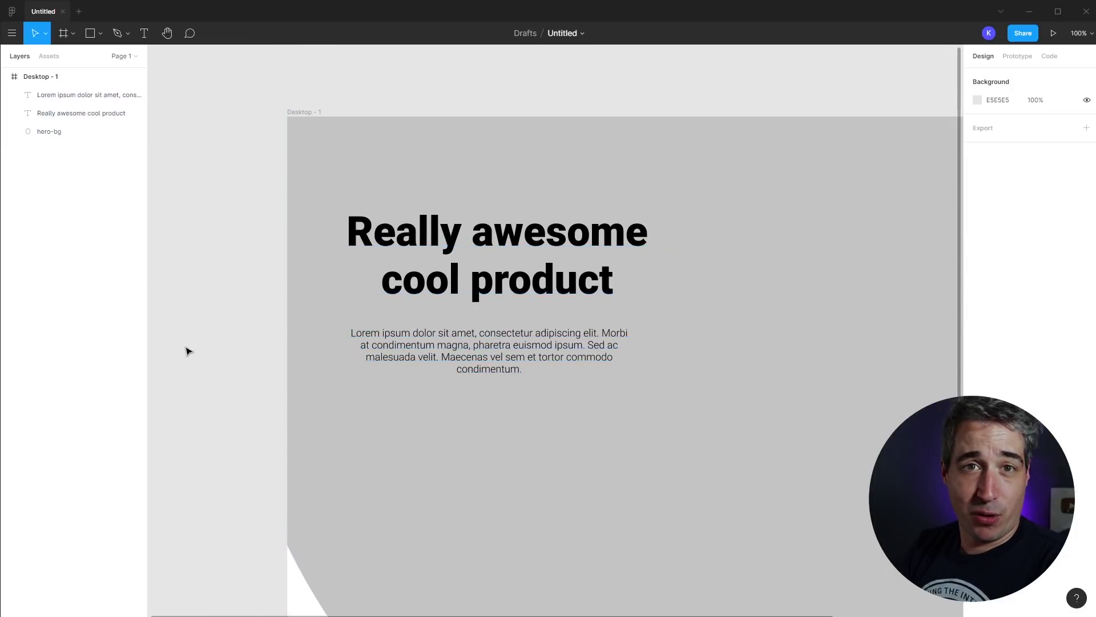
# Practise adding the paragraph to the heading's selection, and clear the selection again.
pyautogui.click(559, 228)
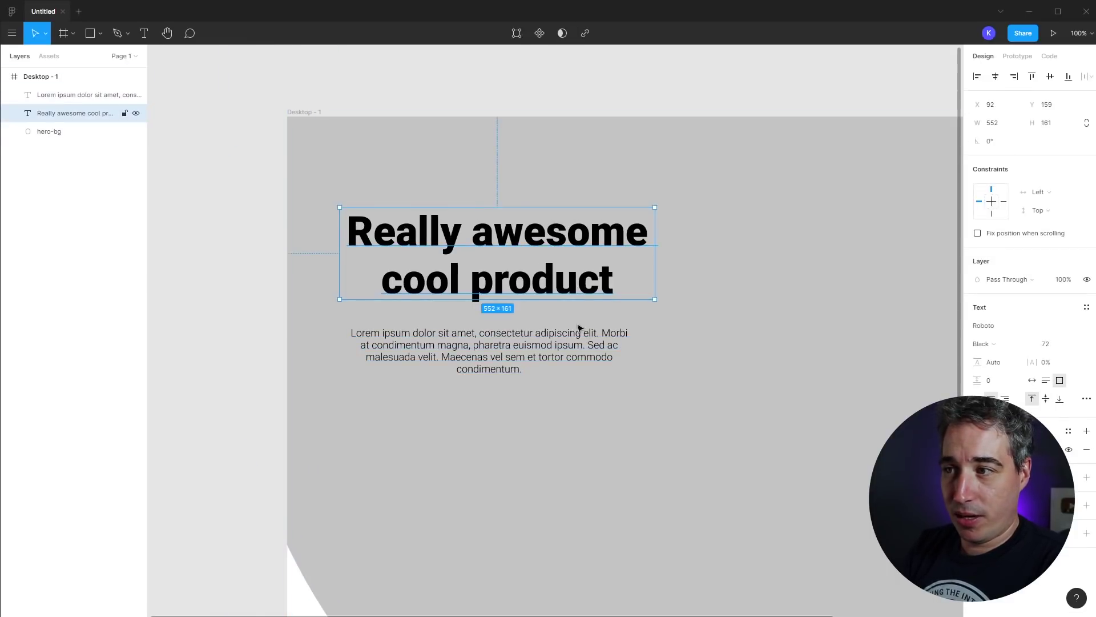
pyautogui.keyDown('shift'); pyautogui.click(543, 357); pyautogui.keyUp('shift')
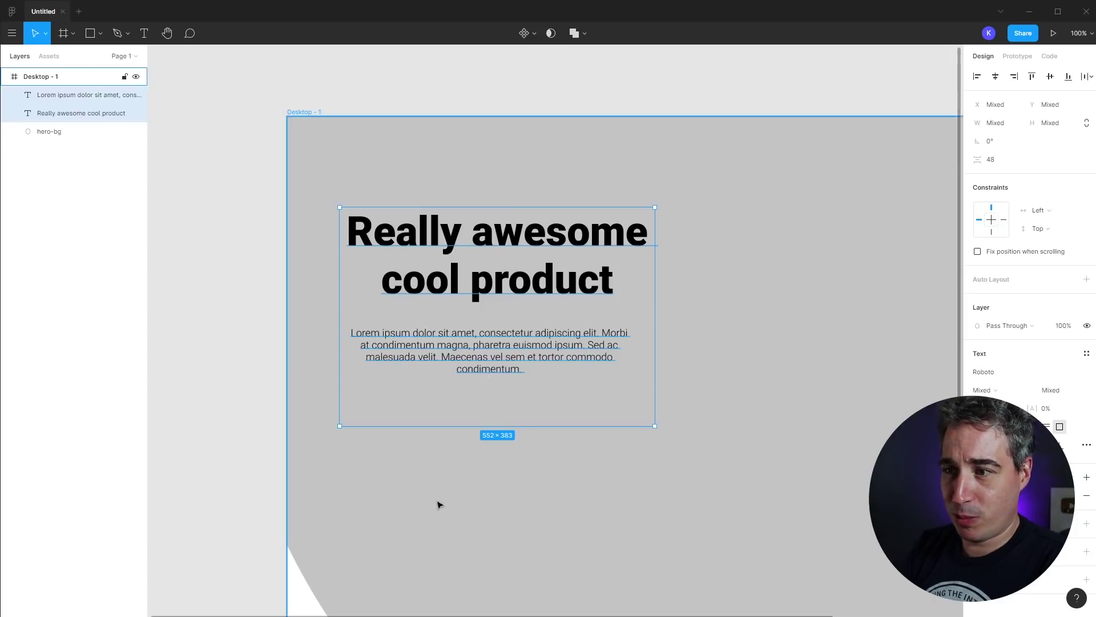
pyautogui.click(407, 521)
pyautogui.click(502, 291)
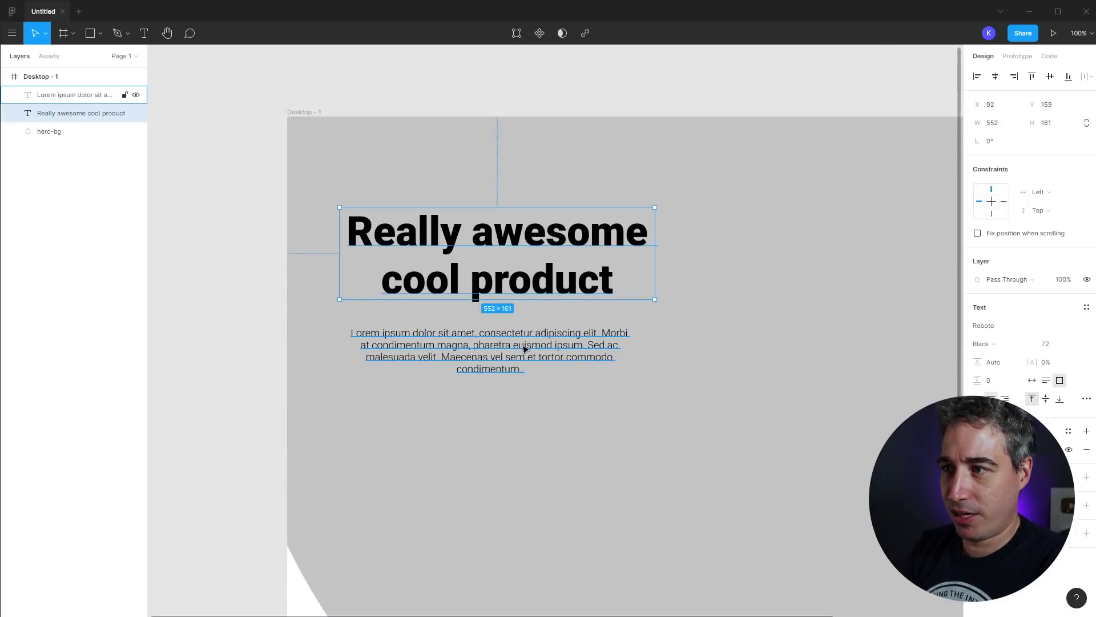
pyautogui.keyDown('shift'); pyautogui.click(521, 348); pyautogui.keyUp('shift')
pyautogui.click(582, 526)
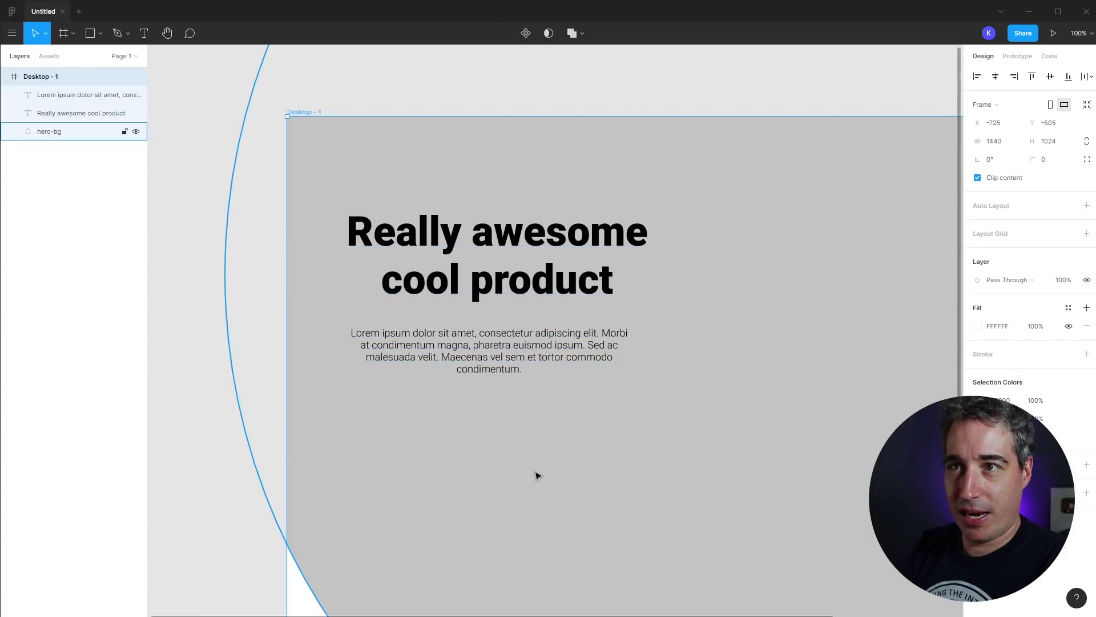
pyautogui.click(176, 247)
pyautogui.click(589, 378)
pyautogui.click(196, 509)
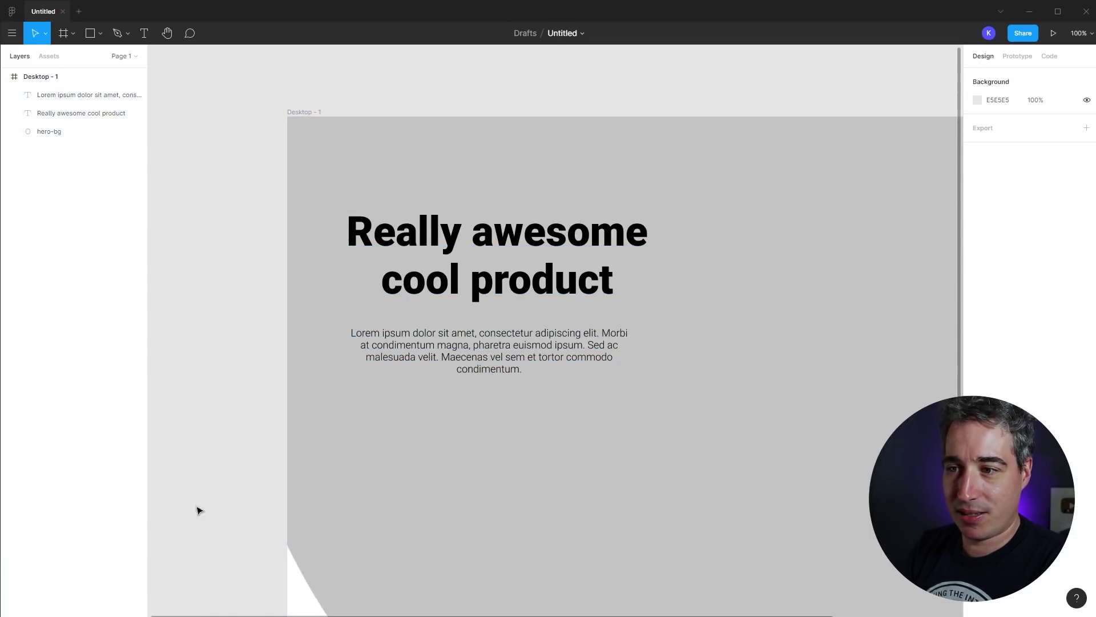
# Box-select all three layers, remove the hero-bg circle from the selection, then select only the circle.
pyautogui.moveTo(181, 521); pyautogui.dragTo(713, 147)
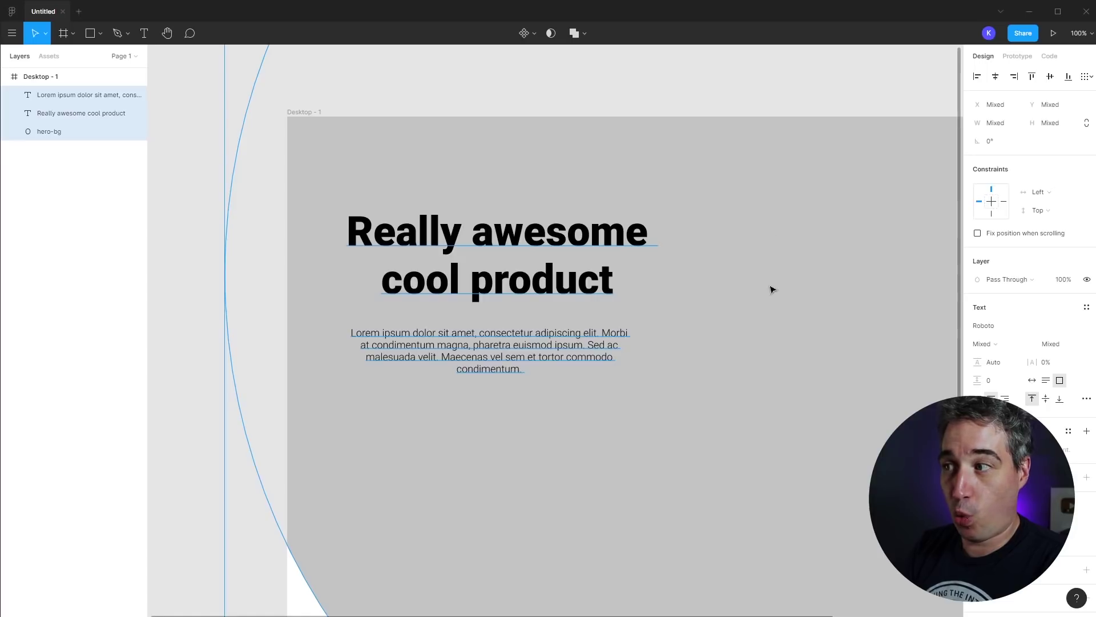
pyautogui.keyDown('shift'); pyautogui.click(727, 290); pyautogui.keyUp('shift')
pyautogui.moveTo(403, 246)
pyautogui.mouseDown()
pyautogui.moveTo(548, 242)
pyautogui.moveTo(468, 284)
pyautogui.moveTo(457, 243)
pyautogui.moveTo(403, 242)
pyautogui.mouseUp()
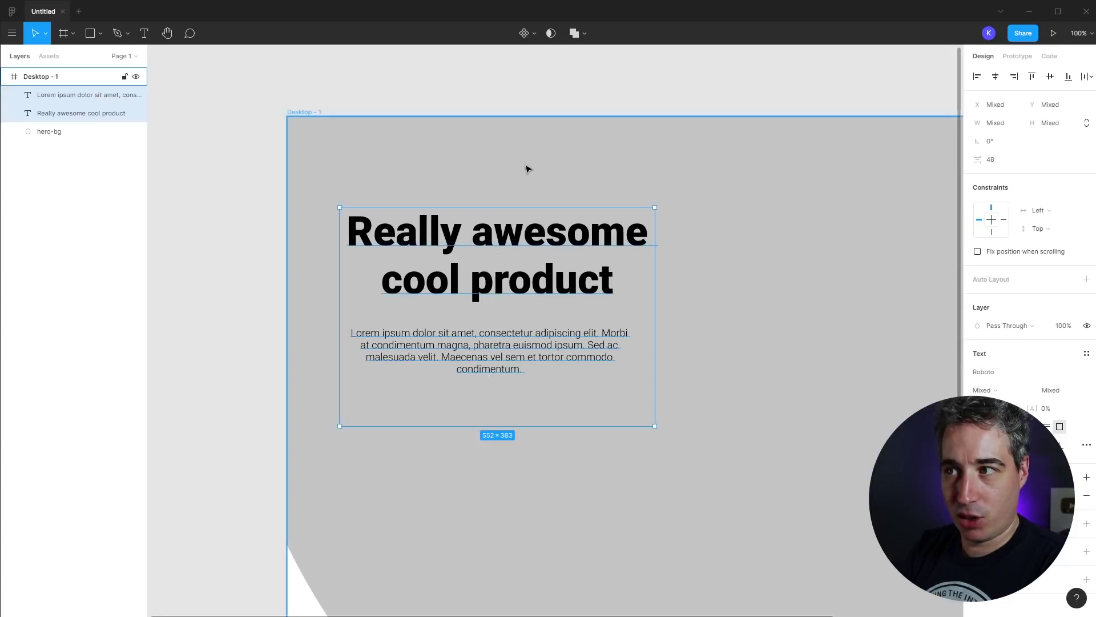
pyautogui.click(526, 171)
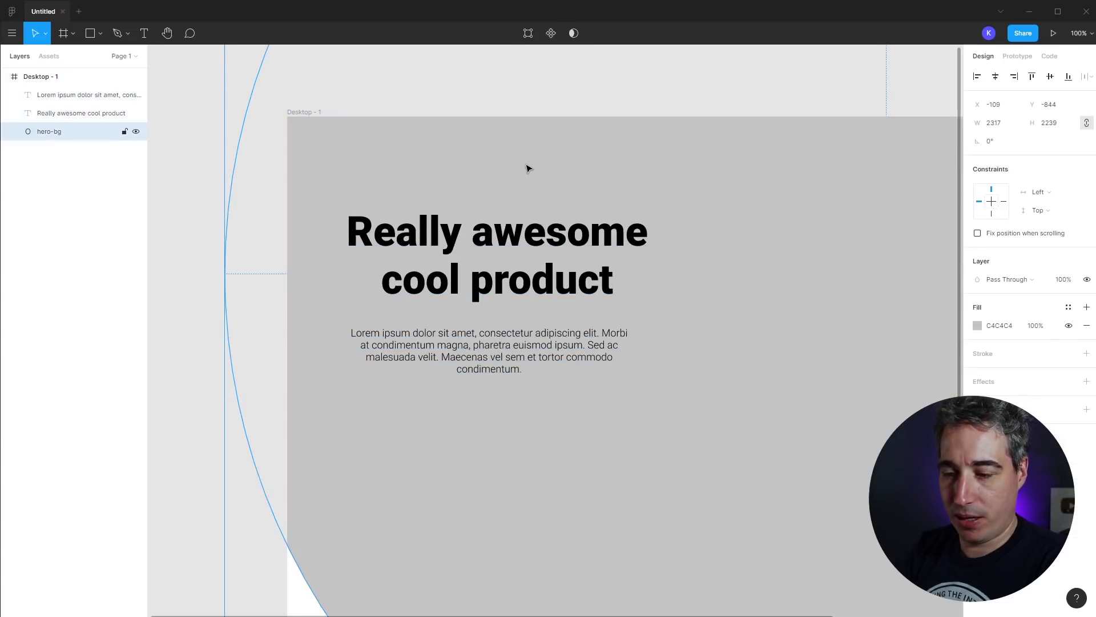
# Box-select all three layers and toggle the heading out of and back into the selection.
pyautogui.moveTo(198, 470); pyautogui.dragTo(522, 252)
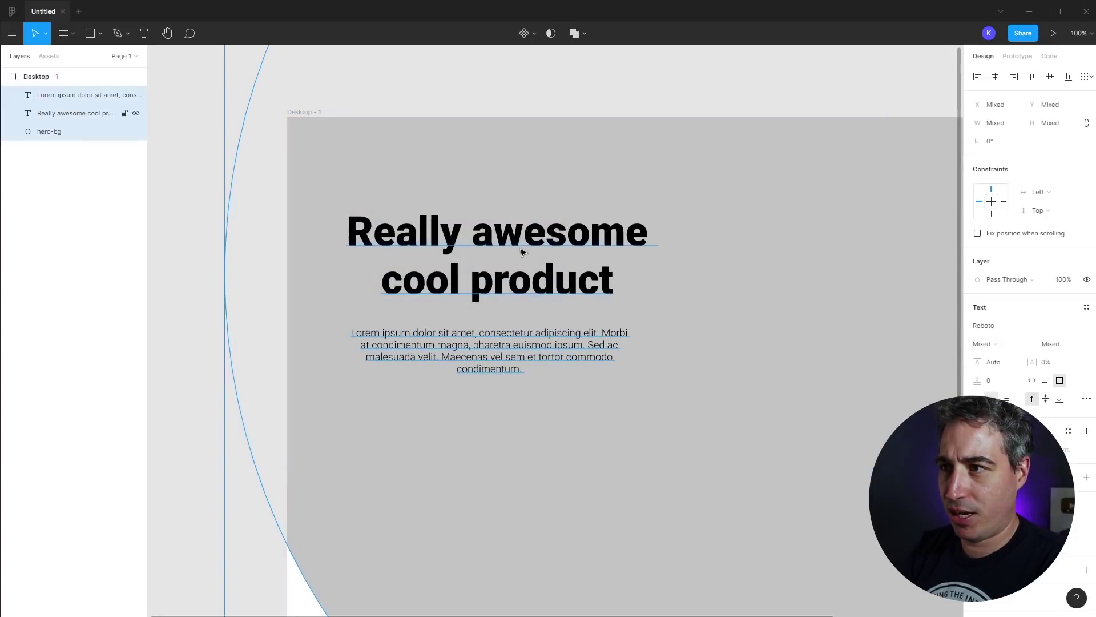
pyautogui.keyDown('shift'); pyautogui.click(525, 251); pyautogui.keyUp('shift')
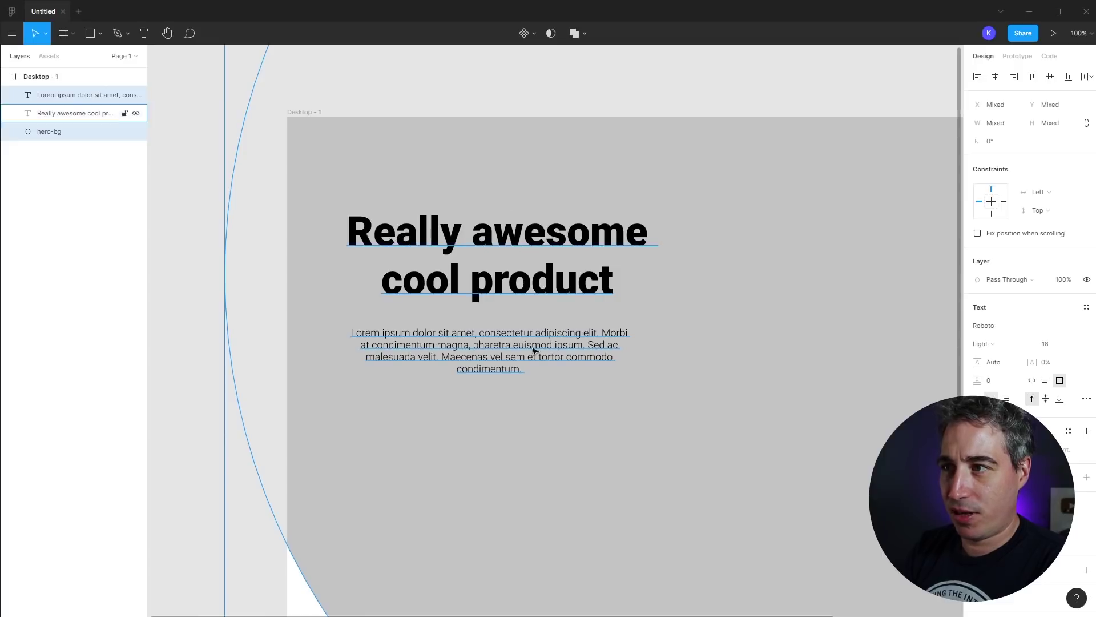
pyautogui.keyDown('shift'); pyautogui.click(502, 251); pyautogui.keyUp('shift')
pyautogui.keyDown('shift'); pyautogui.click(510, 231); pyautogui.keyUp('shift')
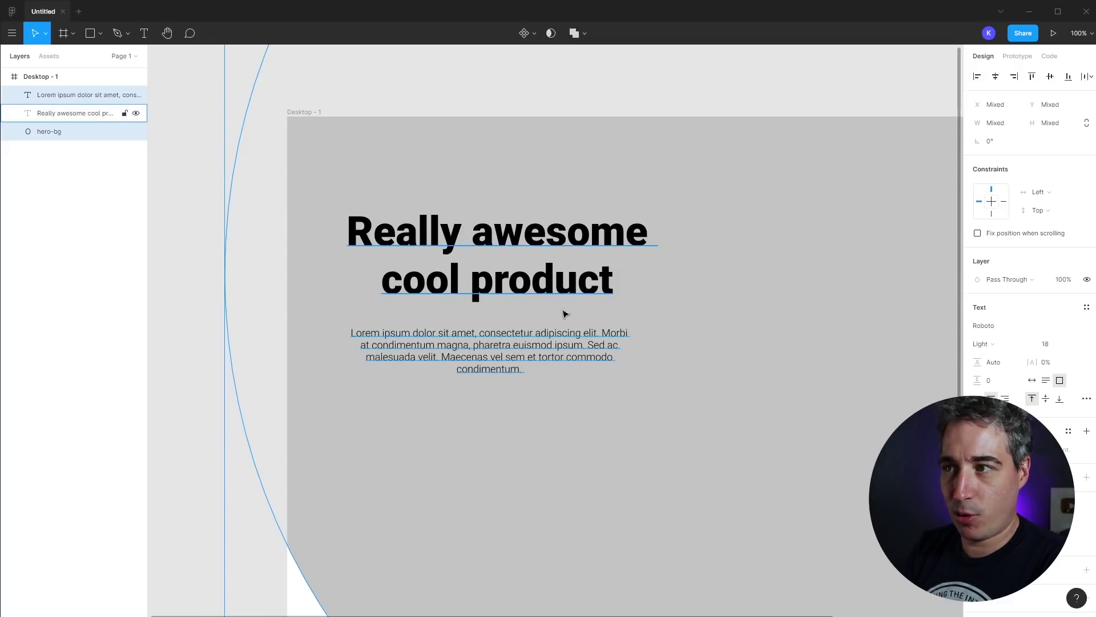
pyautogui.keyDown('shift'); pyautogui.click(486, 238); pyautogui.keyUp('shift')
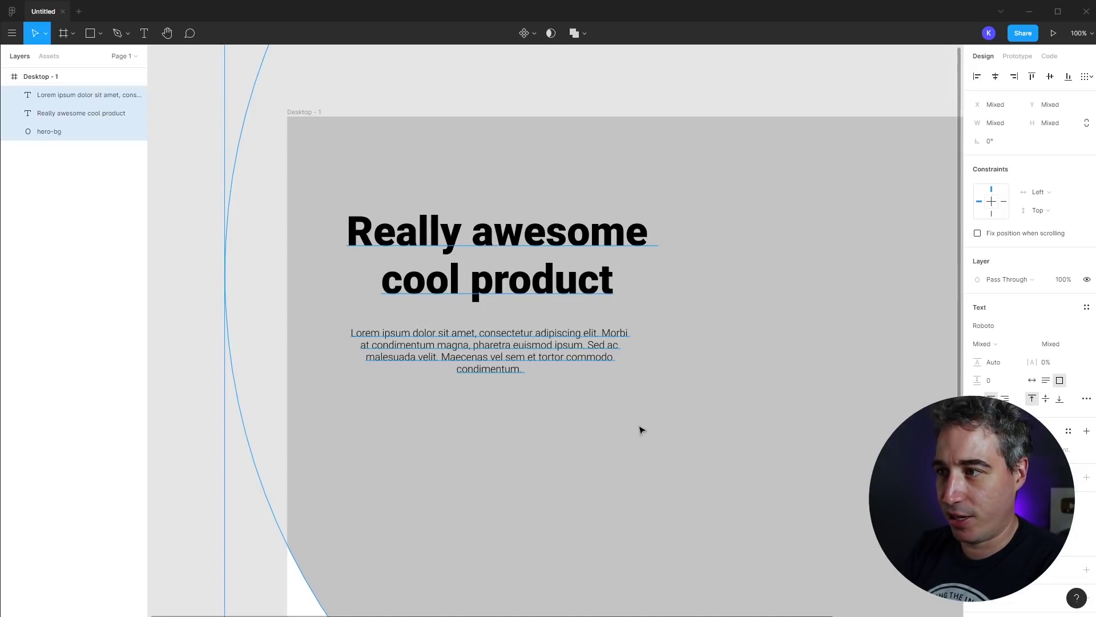
# Move the hero-bg circle to about X 691, Y -996 so it covers the frame's right side.
pyautogui.moveTo(345, 473); pyautogui.dragTo(561, 423)
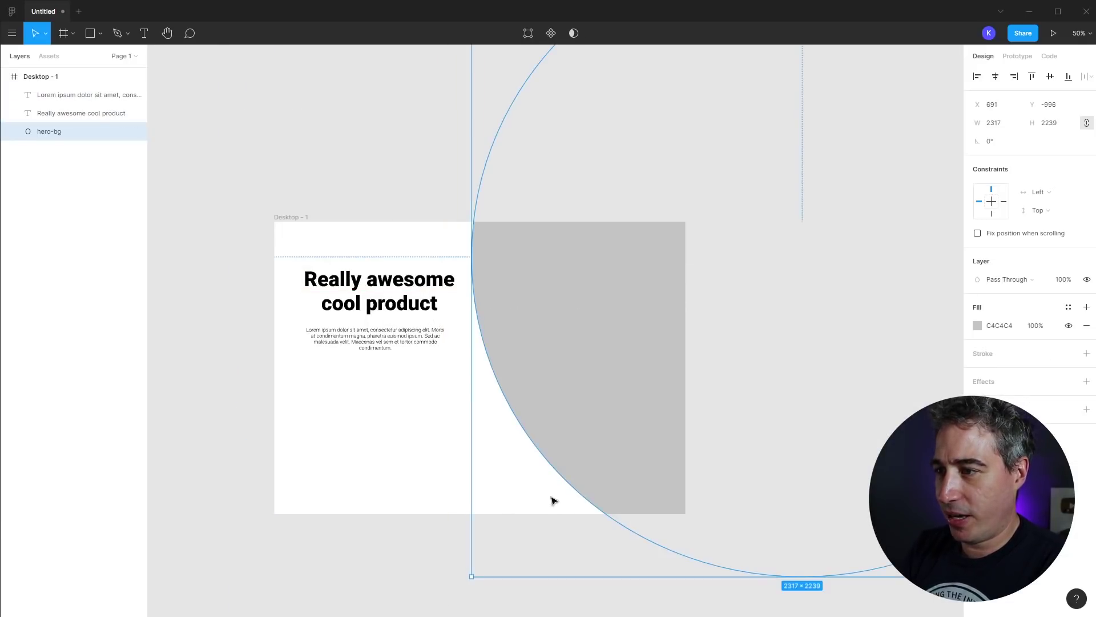
# Scale the hero-bg circle down to about 867 × 837 so it covers only the frame's upper-right area.
pyautogui.moveTo(469, 578); pyautogui.dragTo(602, 333)
pyautogui.click(345, 394)
pyautogui.press('z')
pyautogui.moveTo(252, 221); pyautogui.dragTo(700, 490)
pyautogui.press('-')
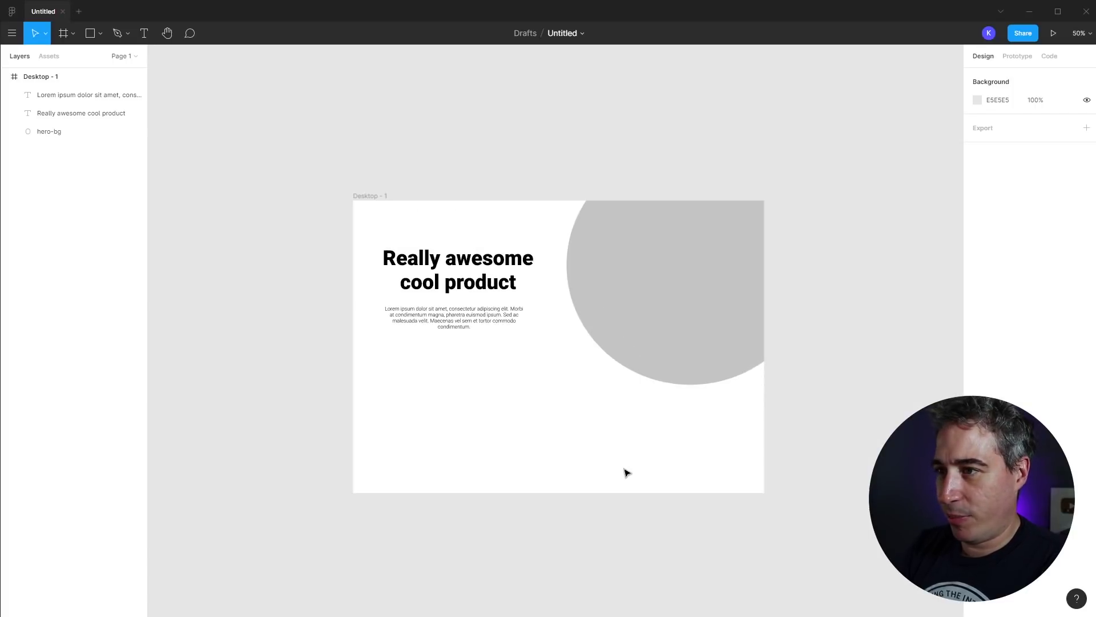
# Left-align the text of the heading and paragraph, and align both text boxes along their left edges.
pyautogui.moveTo(463, 334); pyautogui.dragTo(500, 358)
pyautogui.keyDown('shift'); pyautogui.click(458, 268); pyautogui.keyUp('shift')
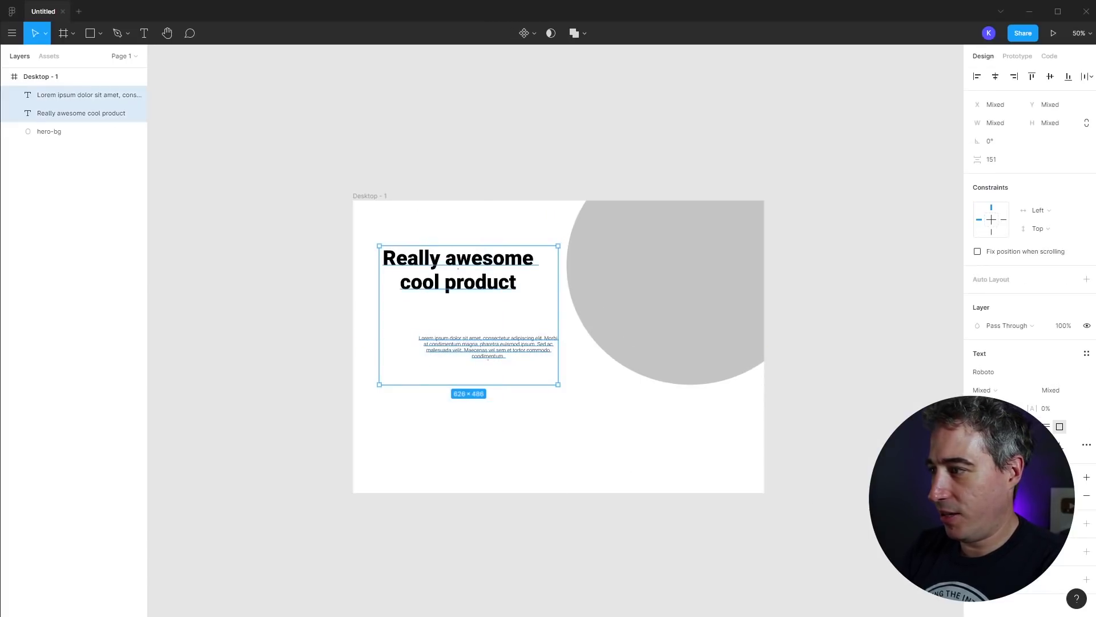
pyautogui.hotkey('ctrl', 'alt', 'l')
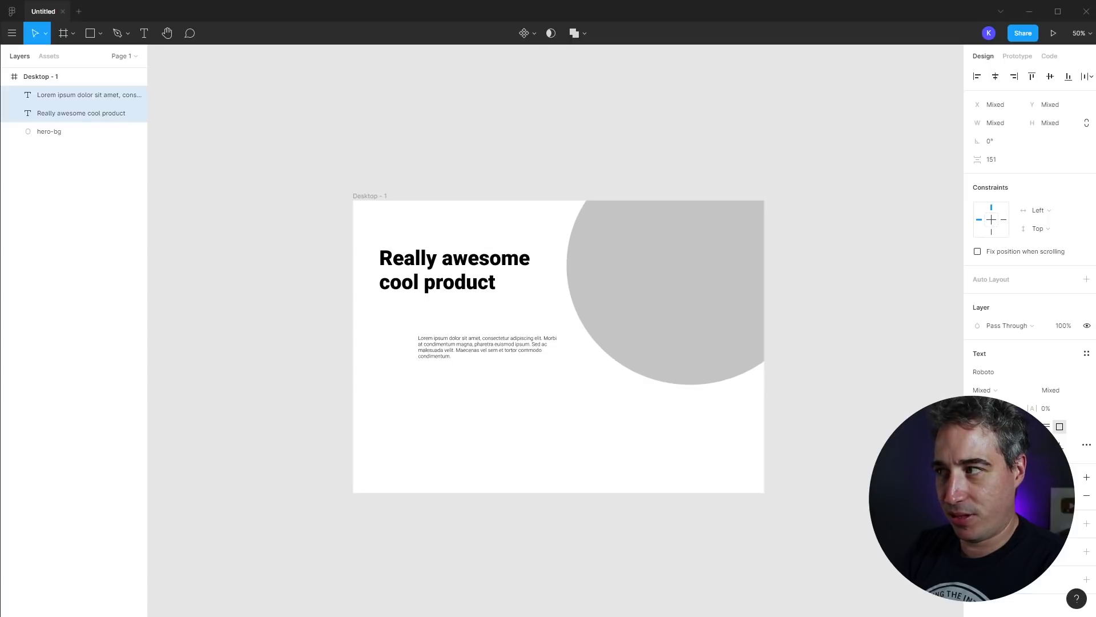
pyautogui.hotkey('alt', 'a')
pyautogui.click(499, 421)
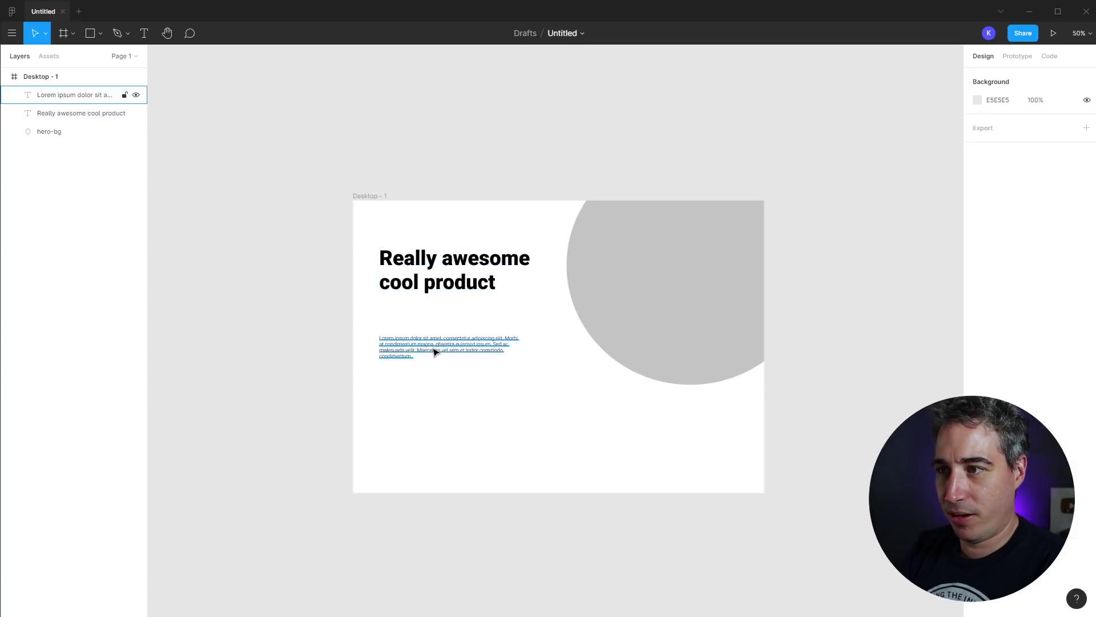
# Move the paragraph up beneath the heading, and shift both texts together to about X 132 with the heading at Y 111.
pyautogui.moveTo(434, 351); pyautogui.dragTo(444, 315)
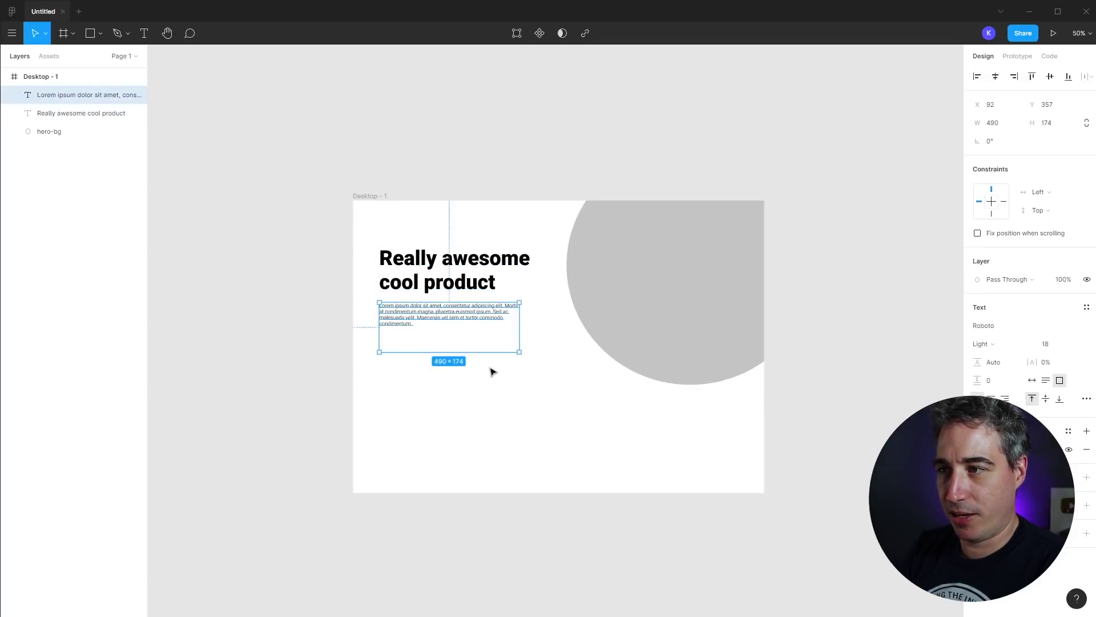
pyautogui.moveTo(537, 399); pyautogui.dragTo(475, 276)
pyautogui.click(649, 442)
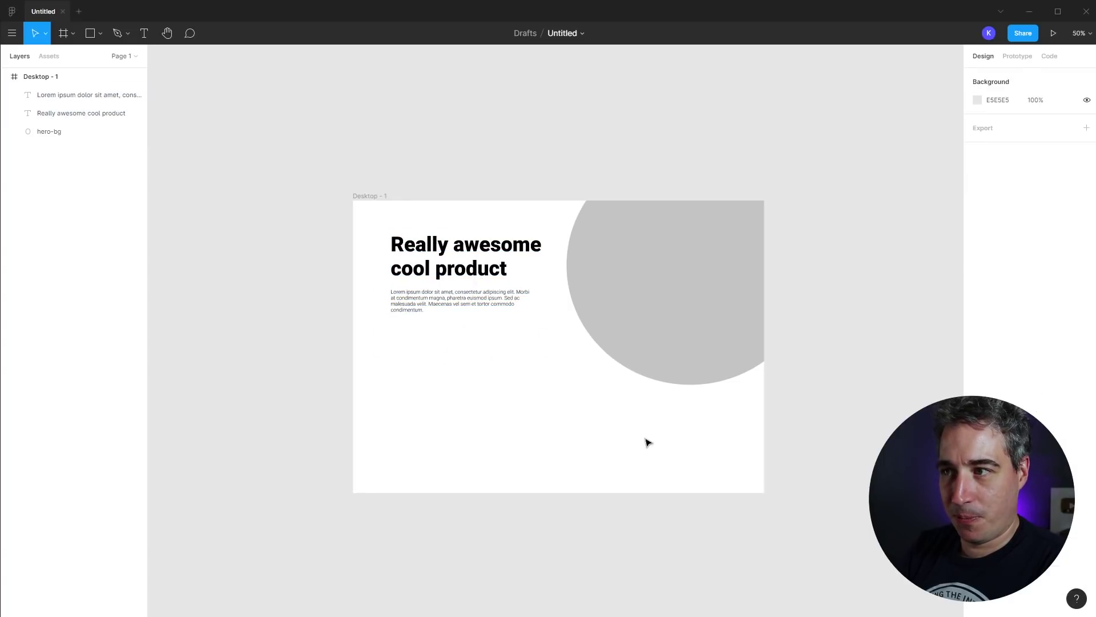
# Draw a wide, flat rectangle below the paragraph, starting at the texts' left edge and about as wide as the heading.
pyautogui.press('z')
pyautogui.moveTo(303, 179); pyautogui.dragTo(741, 510)
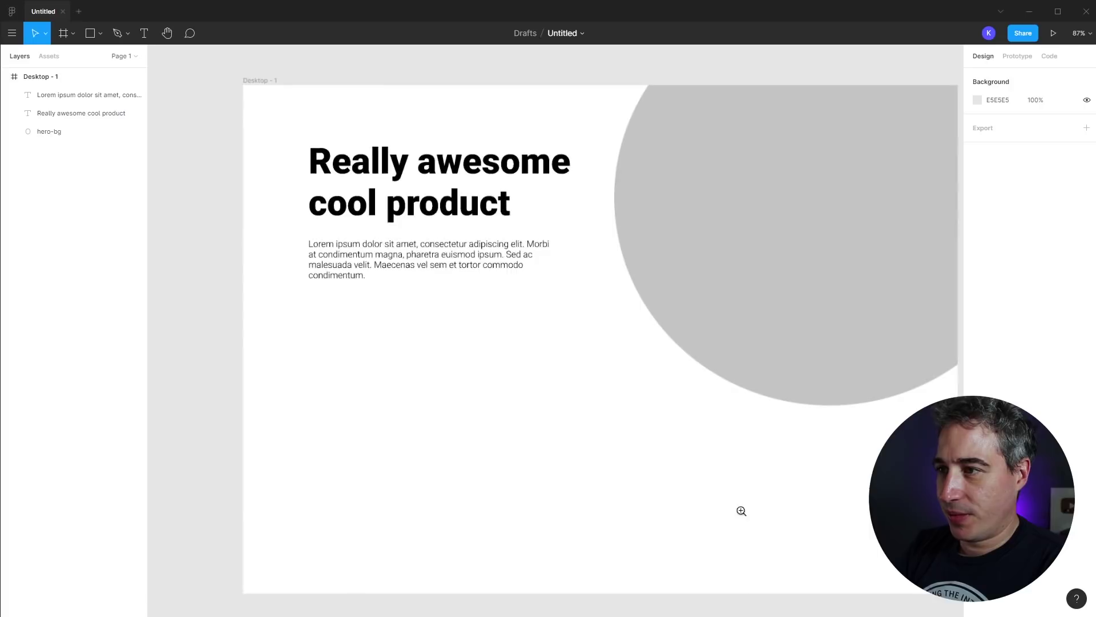
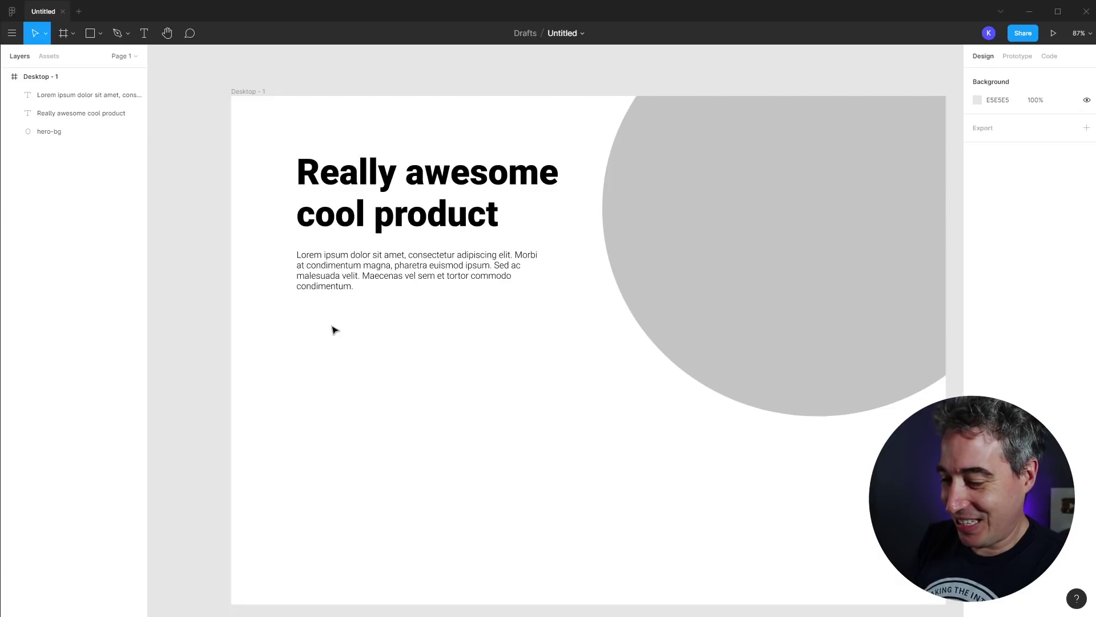
pyautogui.press('r')
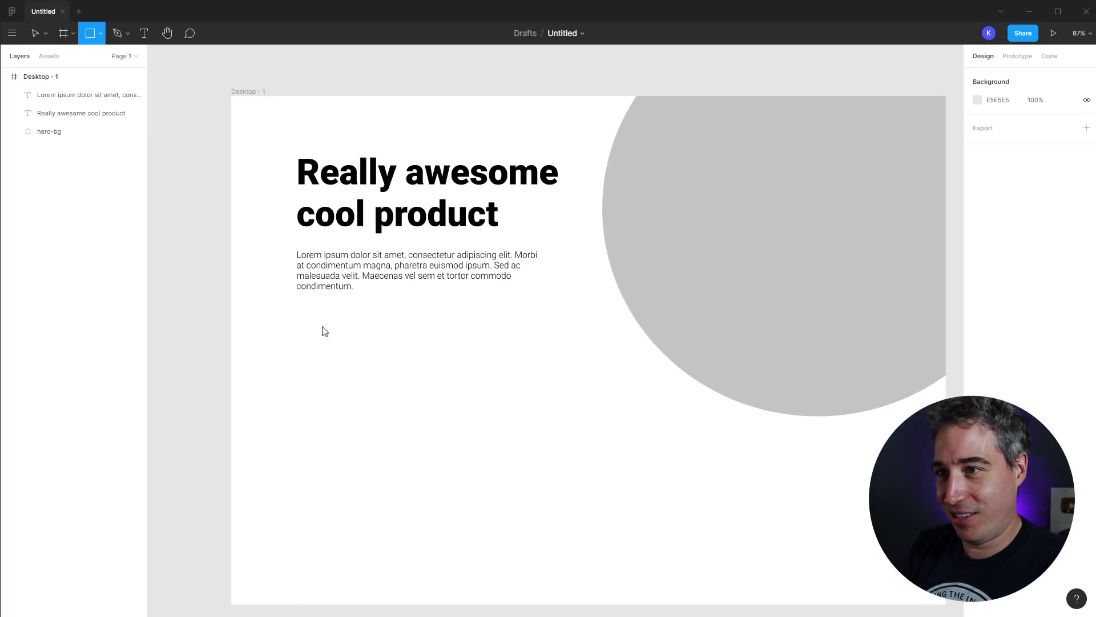
pyautogui.moveTo(296, 308)
pyautogui.mouseDown()
pyautogui.moveTo(392, 355)
pyautogui.moveTo(451, 362)
pyautogui.moveTo(440, 341)
pyautogui.moveTo(406, 348)
pyautogui.moveTo(391, 335)
pyautogui.moveTo(554, 358)
pyautogui.moveTo(508, 383)
pyautogui.mouseUp()
# Move the paragraph down to sit between the heading and the rectangle, keeping it at X 132.
pyautogui.moveTo(482, 274); pyautogui.dragTo(481, 300)
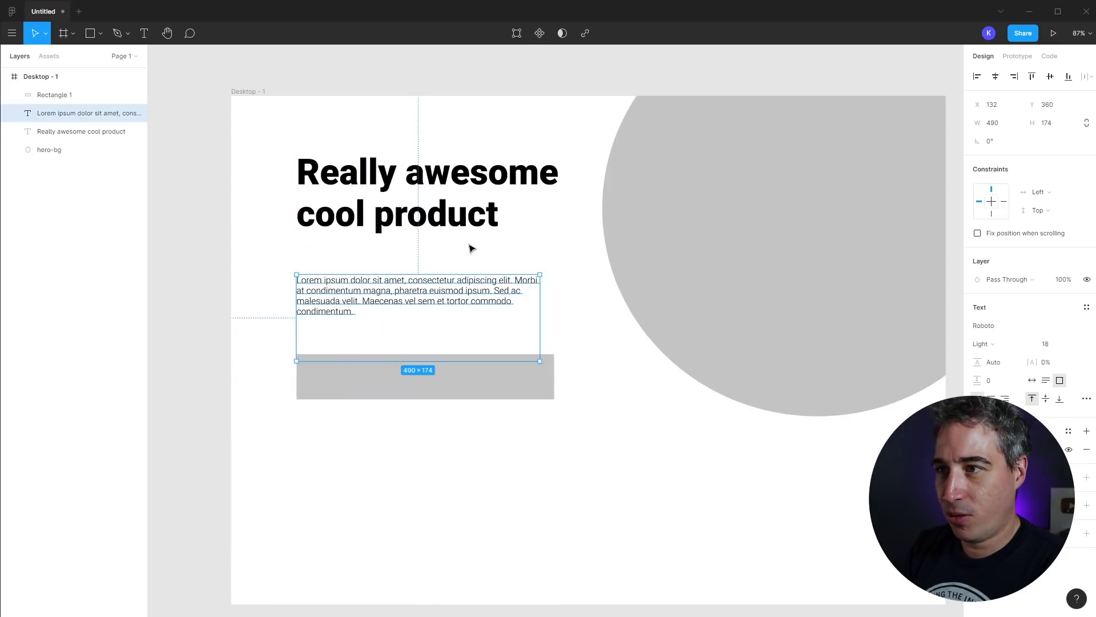
pyautogui.click(467, 221)
pyautogui.click(517, 279)
pyautogui.click(583, 341)
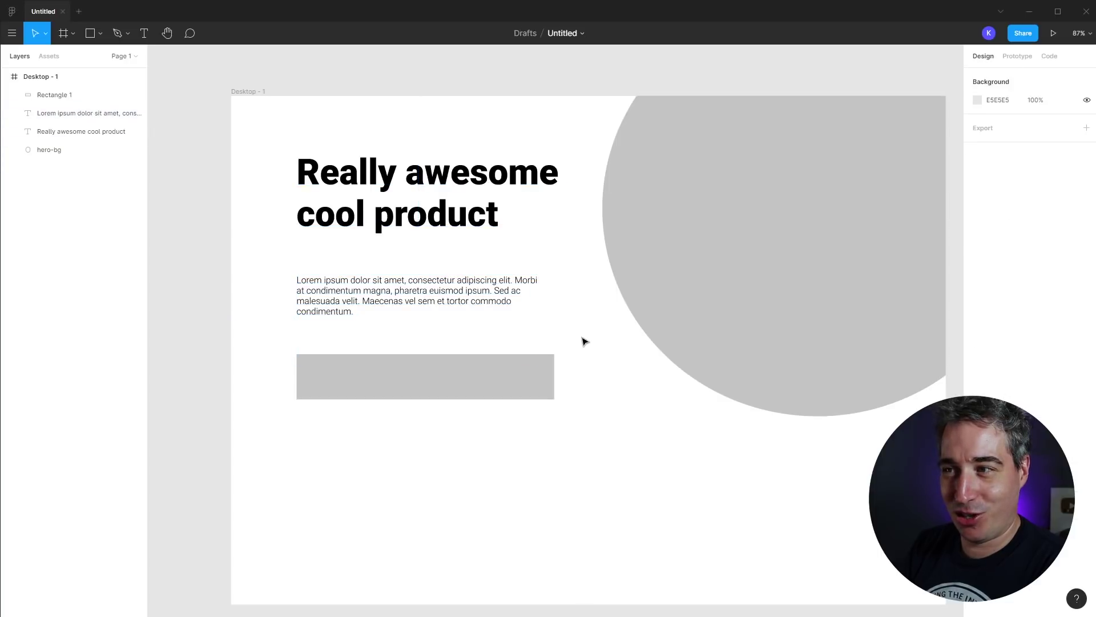
pyautogui.moveTo(440, 296); pyautogui.dragTo(440, 302)
pyautogui.click(622, 416)
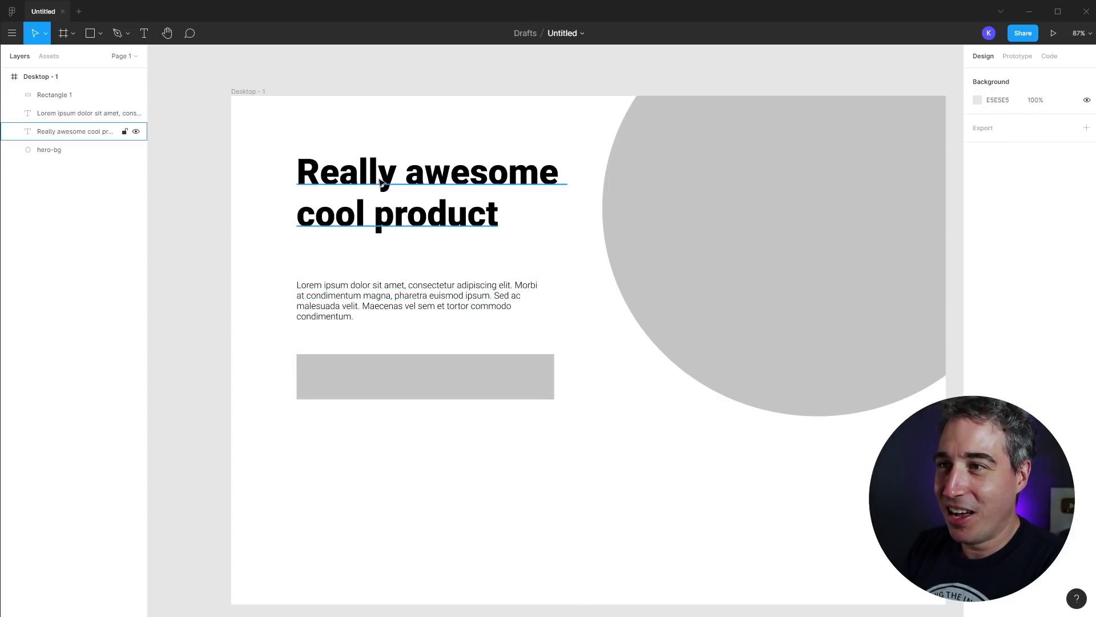
# Paste a copy of the heading, move it to about X 331, Y 328, and delete the copy.
pyautogui.click(428, 182)
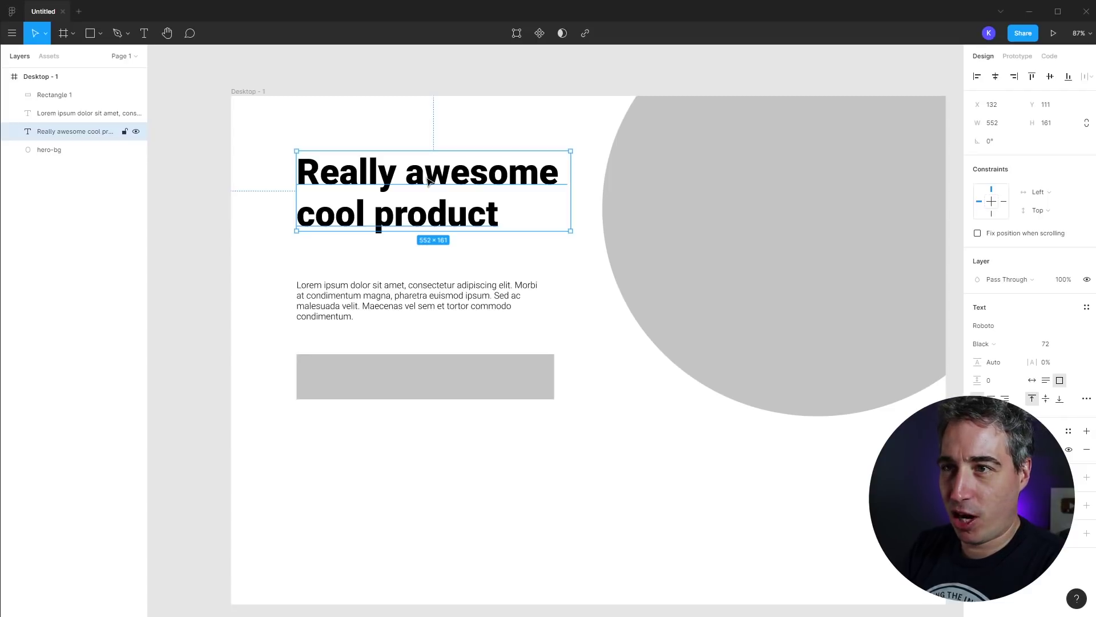
pyautogui.hotkey('ctrl', 'v')
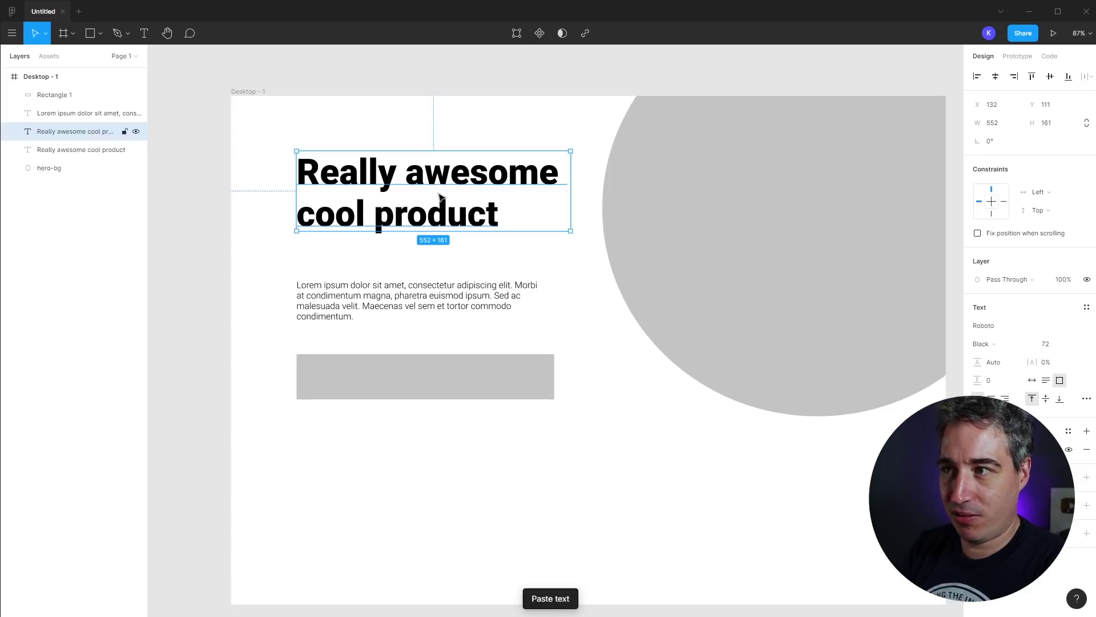
pyautogui.moveTo(440, 197); pyautogui.dragTo(539, 305)
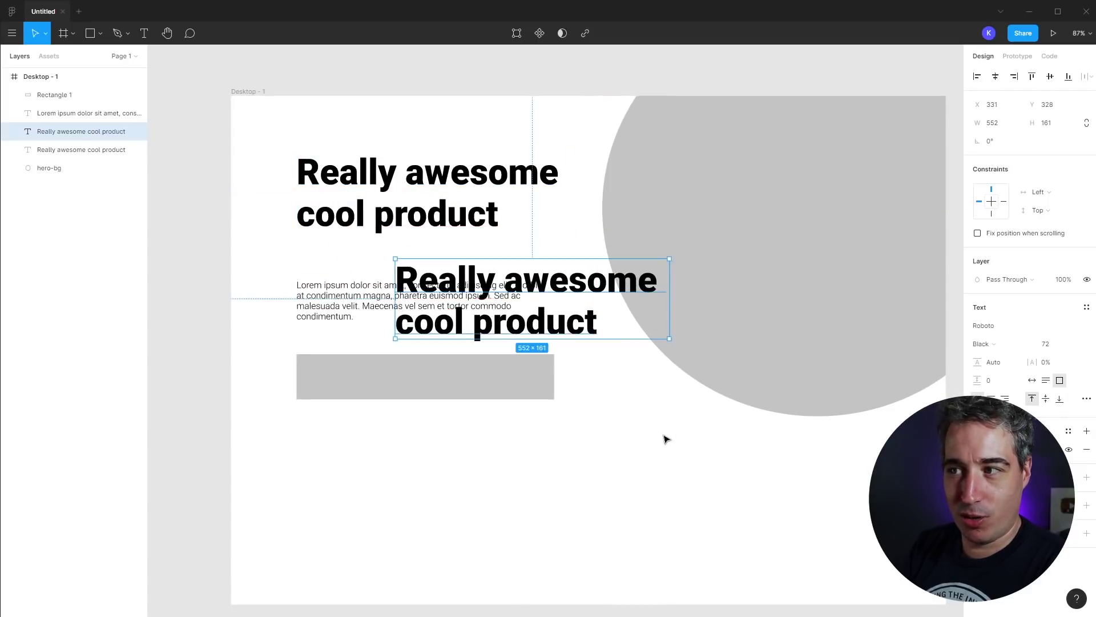
pyautogui.press('Delete')
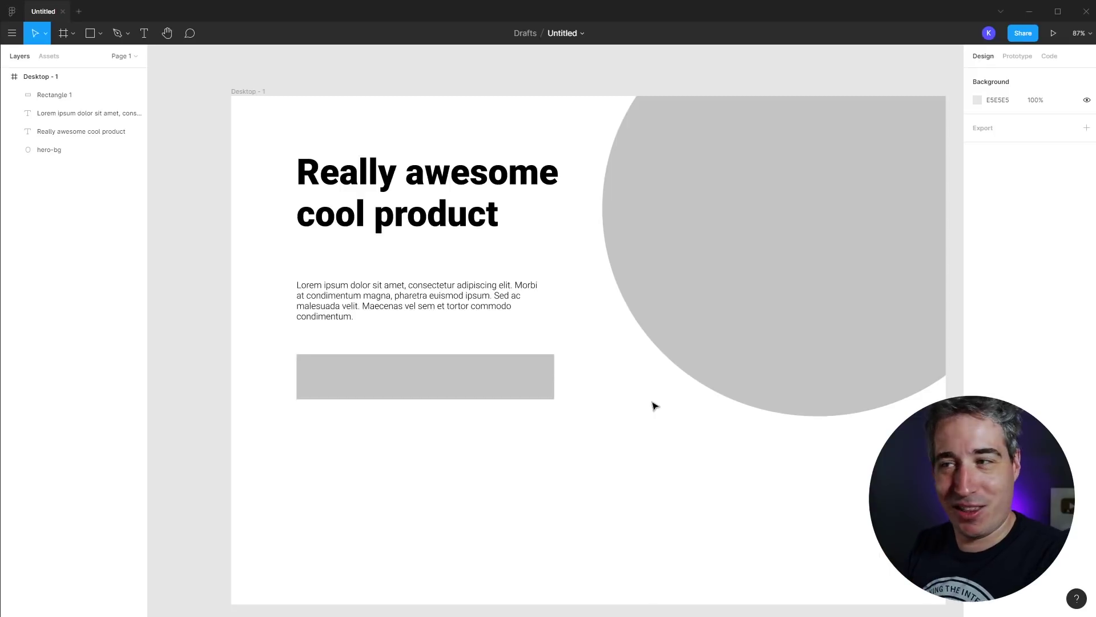
# Paste a copy of the heading directly over the original and undo the paste.
pyautogui.click(445, 211)
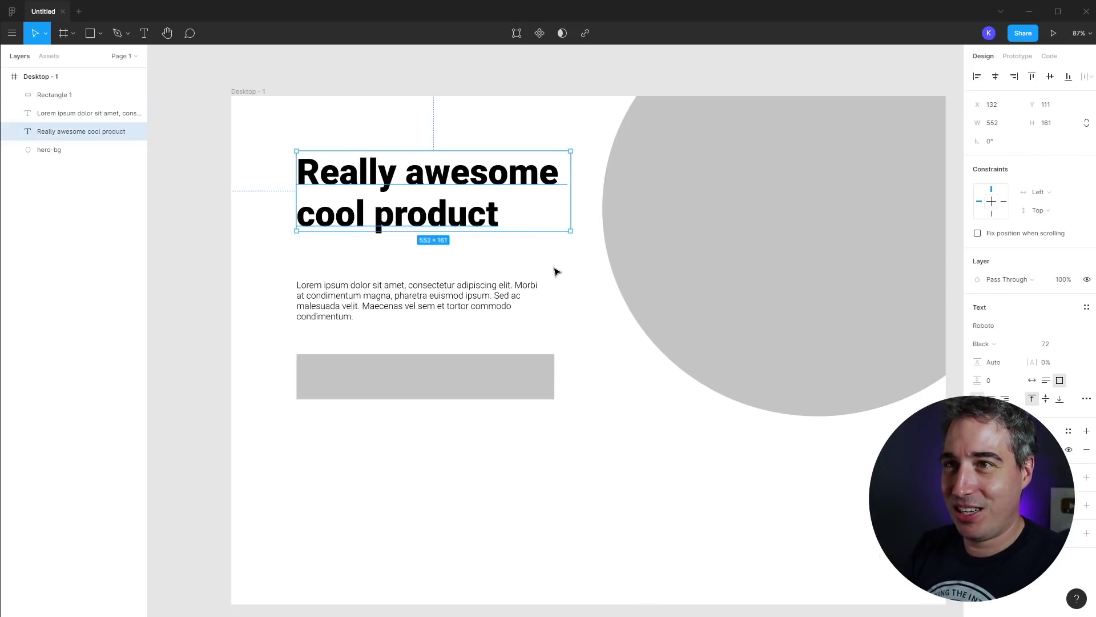
pyautogui.hotkey('ctrl', 'v')
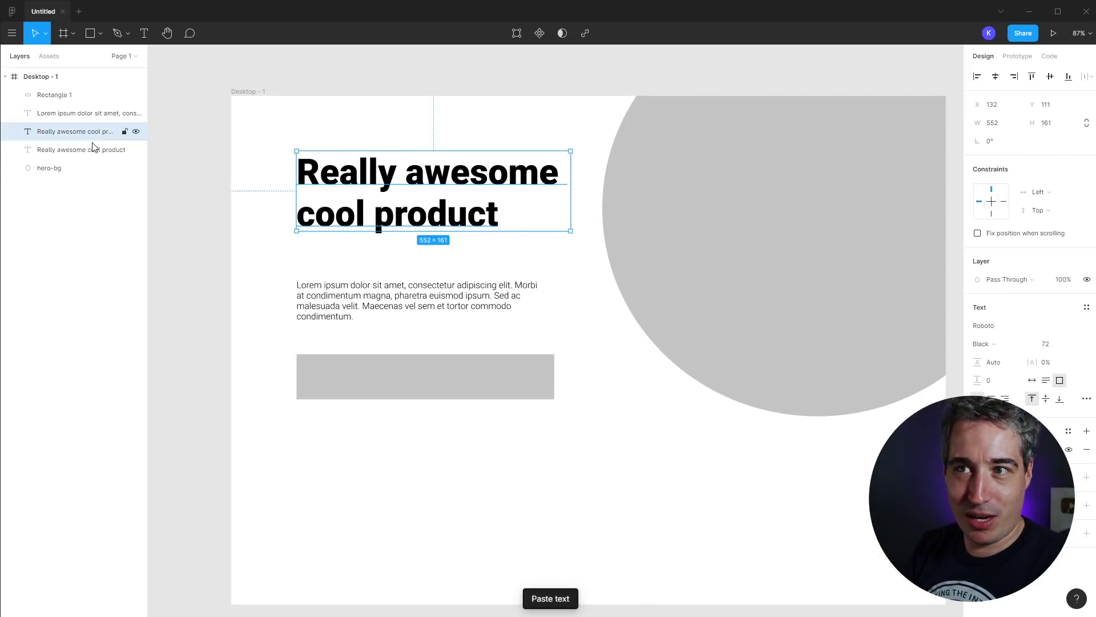
pyautogui.hotkey('ctrl', 'z')
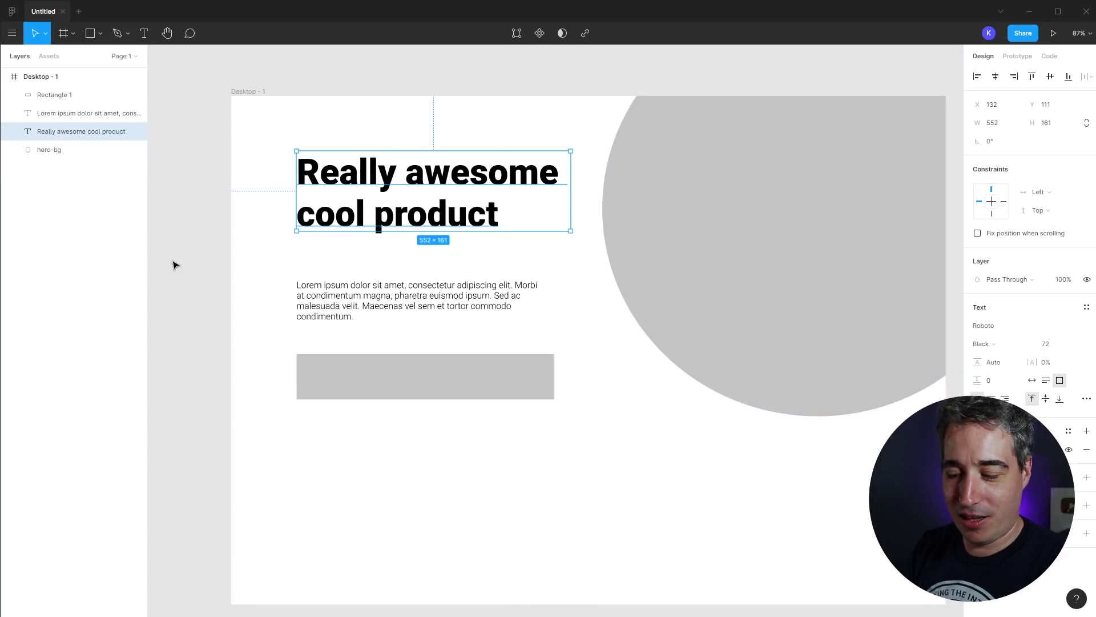
# Paste three stacked copies of the heading, select the three lower heading layers together, and delete them.
pyautogui.hotkey('ctrl', 'v')
pyautogui.hotkey('ctrl', 'v')
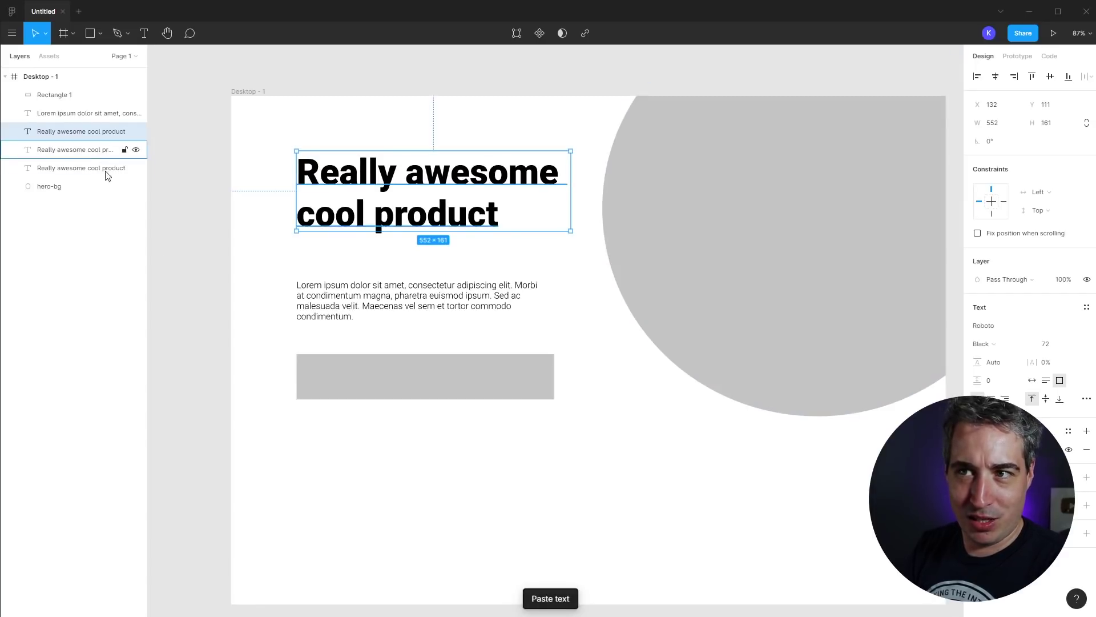
pyautogui.hotkey('ctrl', 'v')
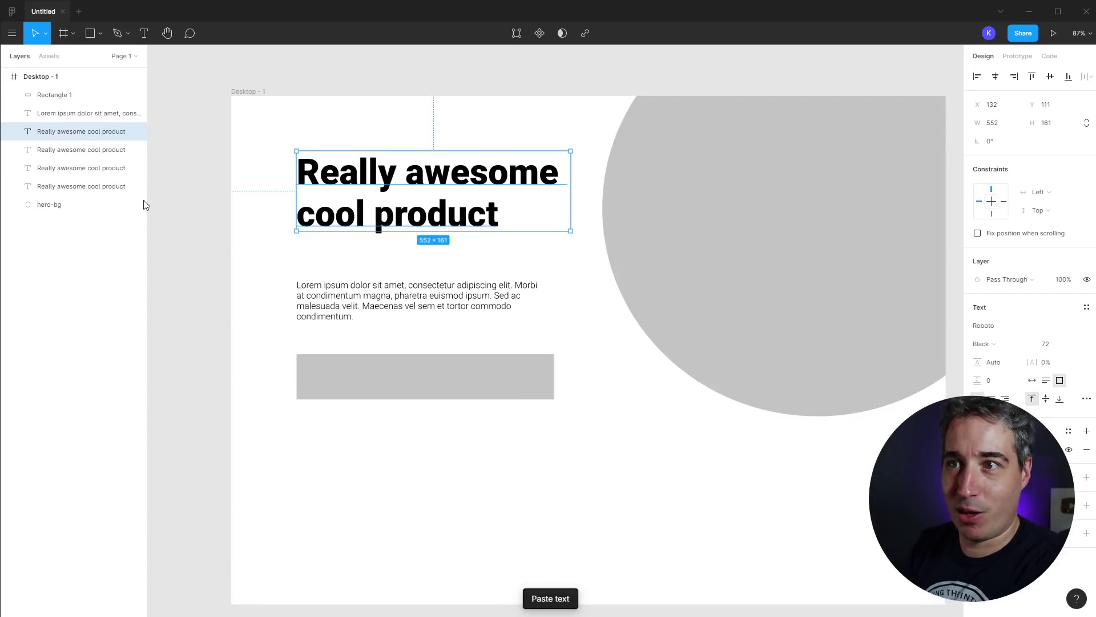
pyautogui.click(86, 189)
pyautogui.keyDown('shift'); pyautogui.click(74, 149); pyautogui.keyUp('shift')
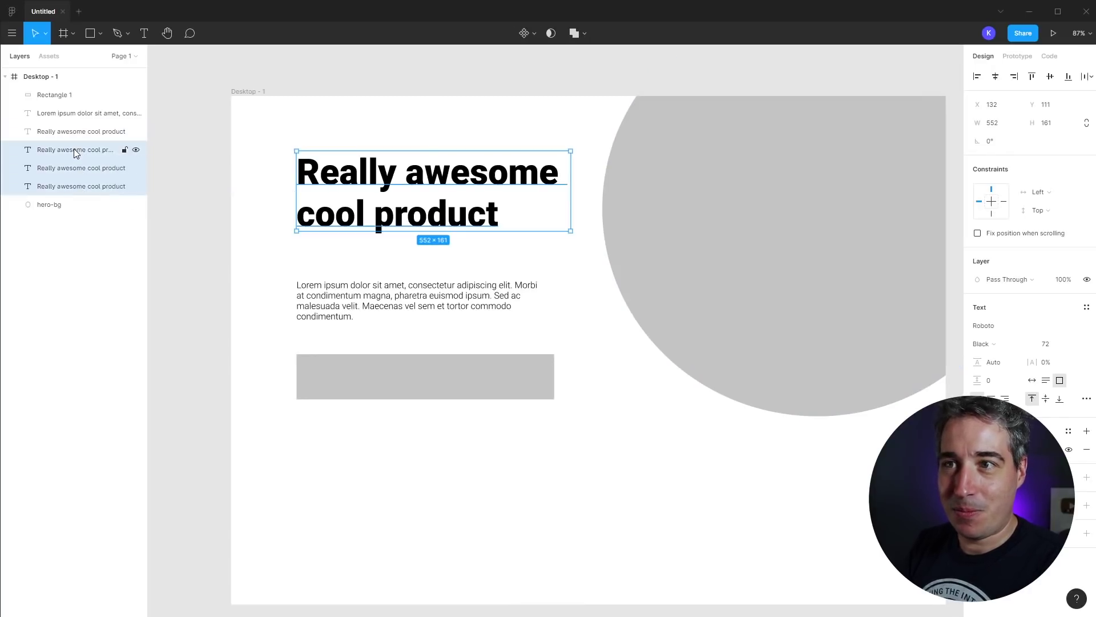
pyautogui.press('Delete')
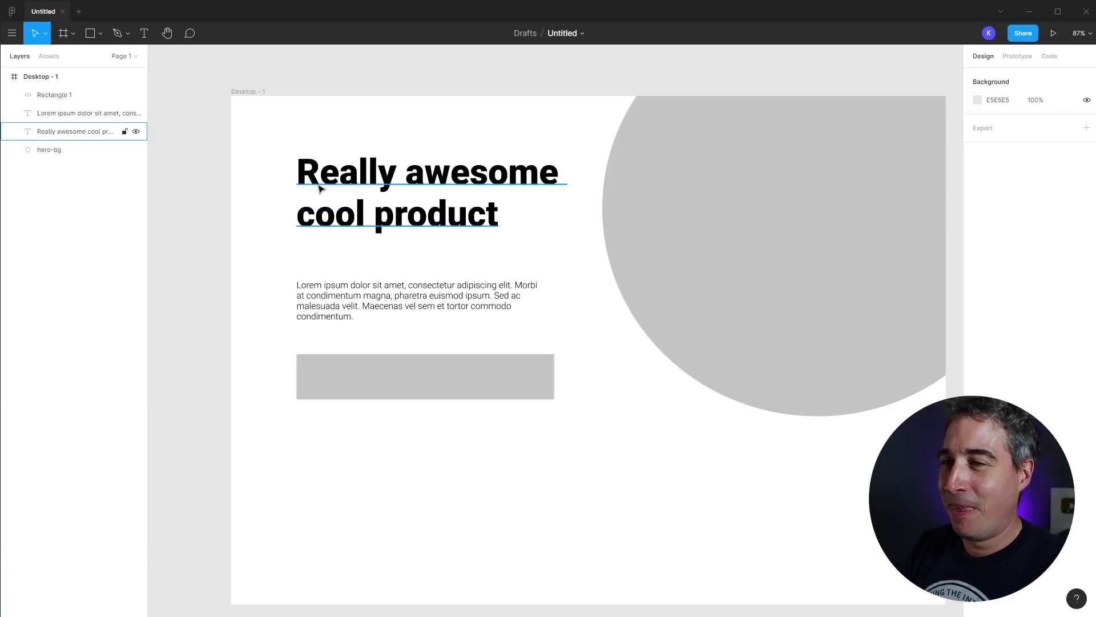
# Paste another copy of the heading, move it to about X 202, Y 307, and delete it.
pyautogui.click(351, 186)
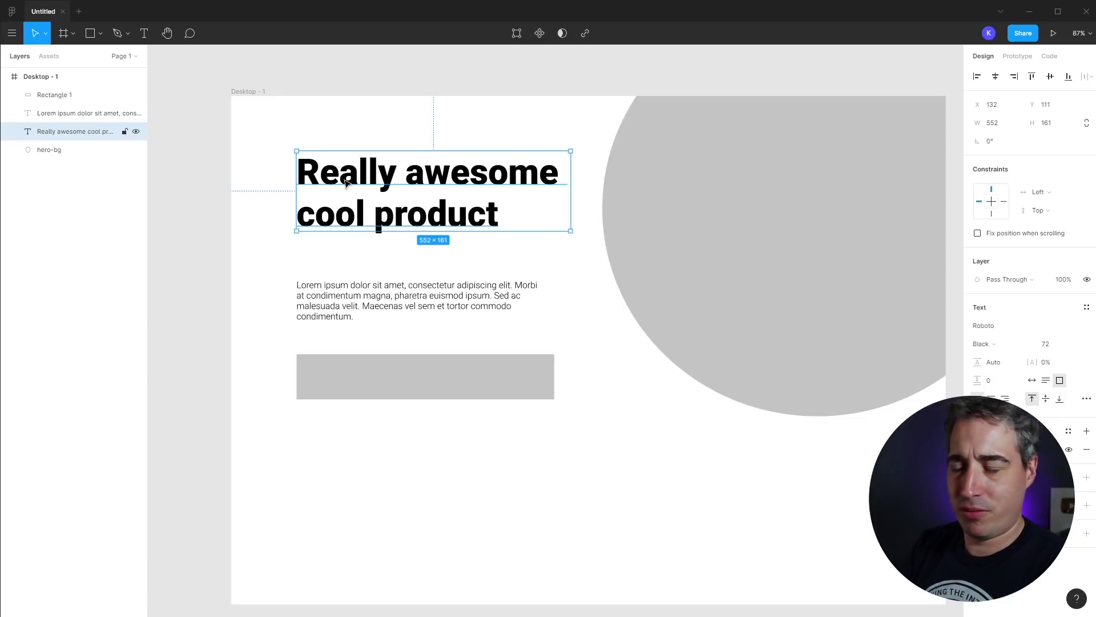
pyautogui.hotkey('ctrl', 'v')
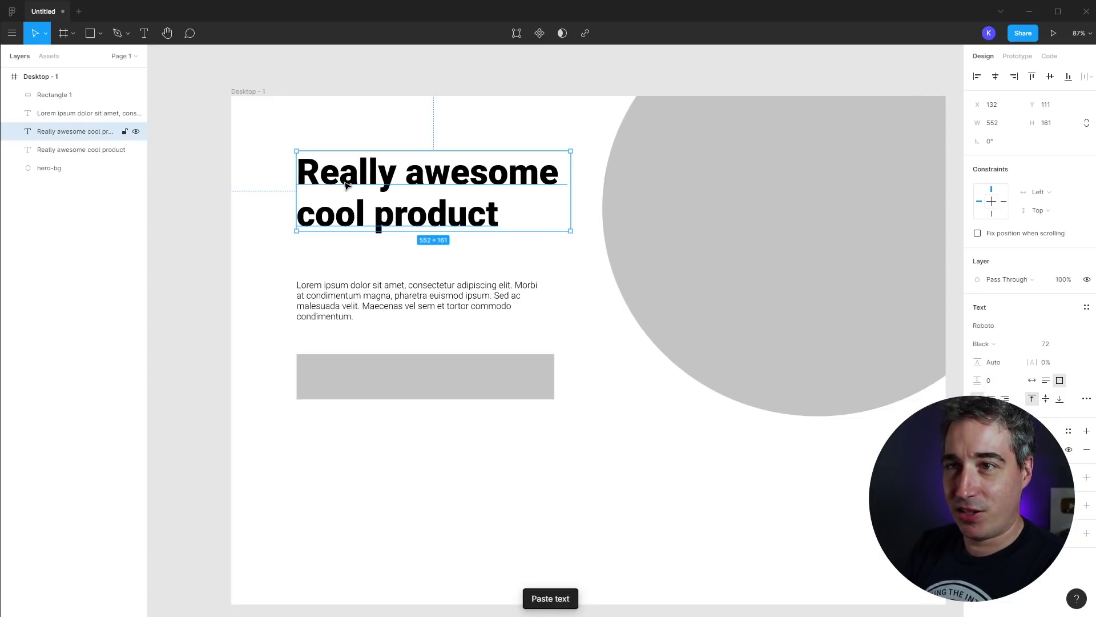
pyautogui.moveTo(358, 181); pyautogui.dragTo(392, 277)
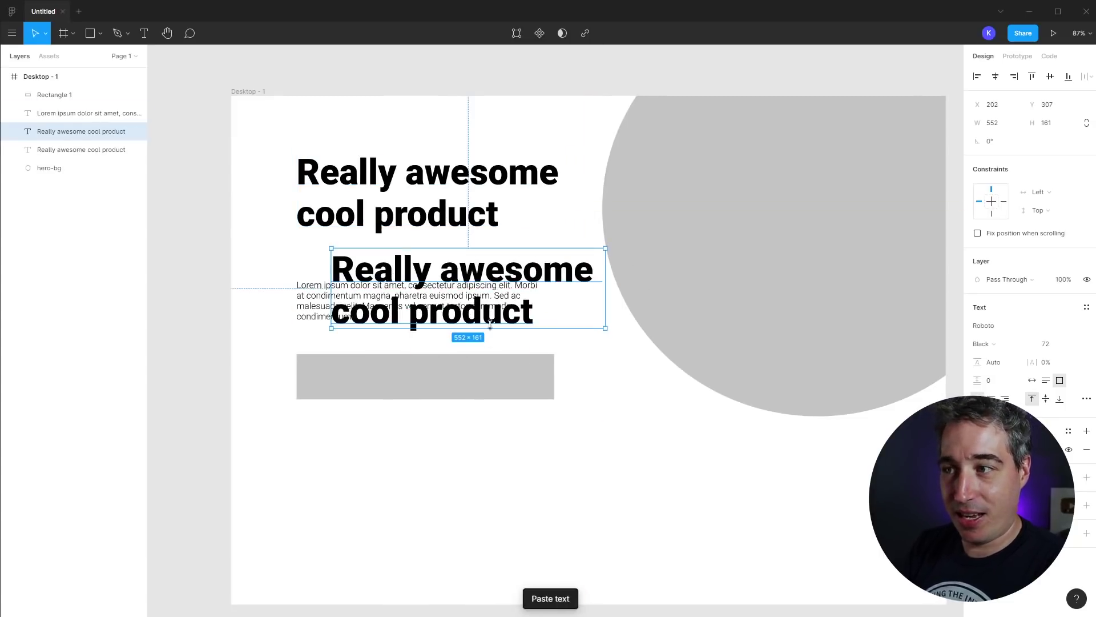
pyautogui.press('Delete')
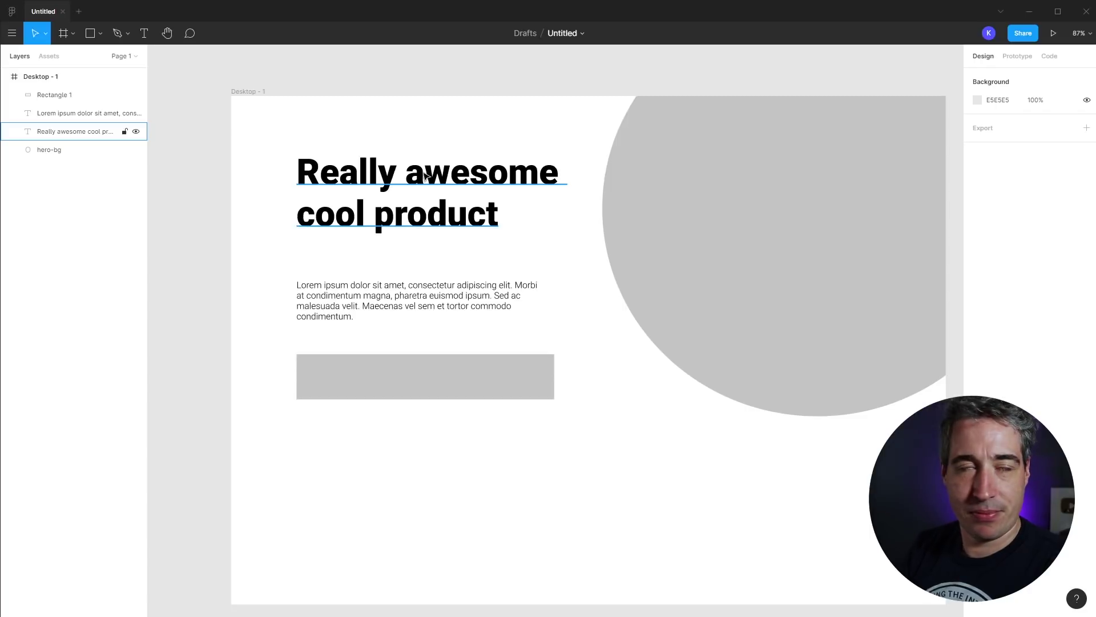
# Practise pulling duplicates directly off the heading and the hero-bg circle, and undo both duplications.
pyautogui.moveTo(423, 176); pyautogui.dragTo(440, 210)
pyautogui.hotkey('ctrl', 'z')
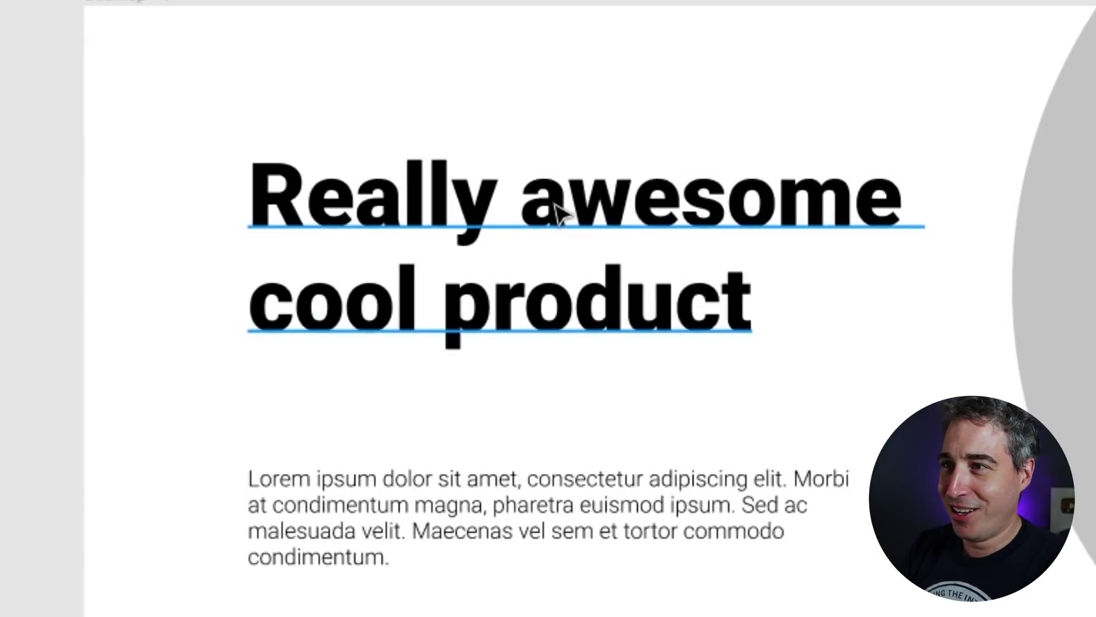
pyautogui.moveTo(563, 211); pyautogui.dragTo(799, 526)
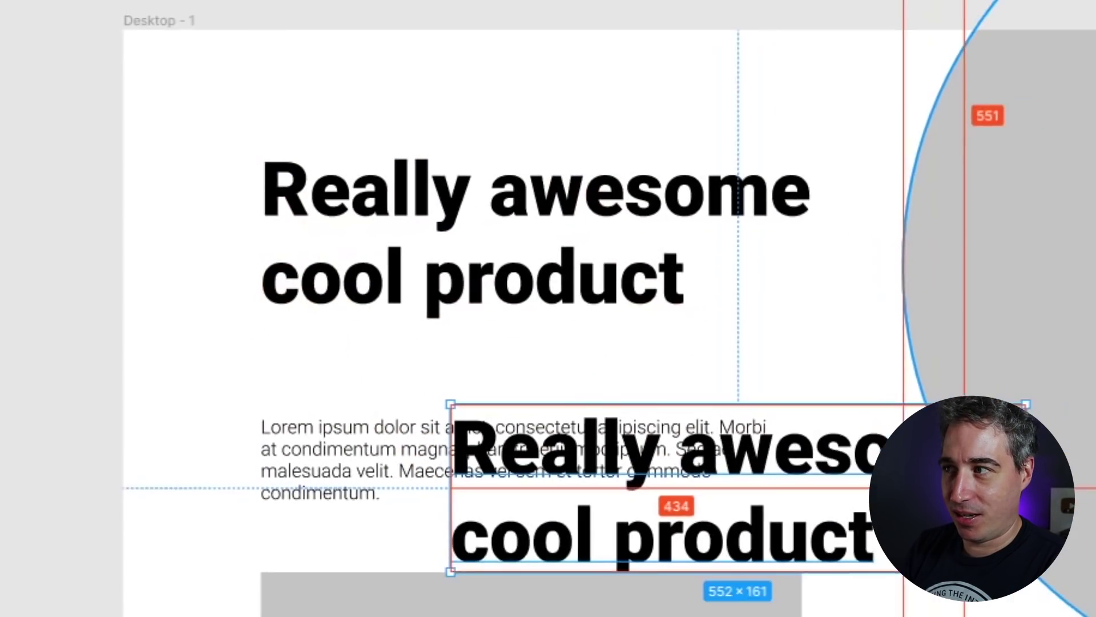
pyautogui.moveTo(810, 144); pyautogui.dragTo(754, 379)
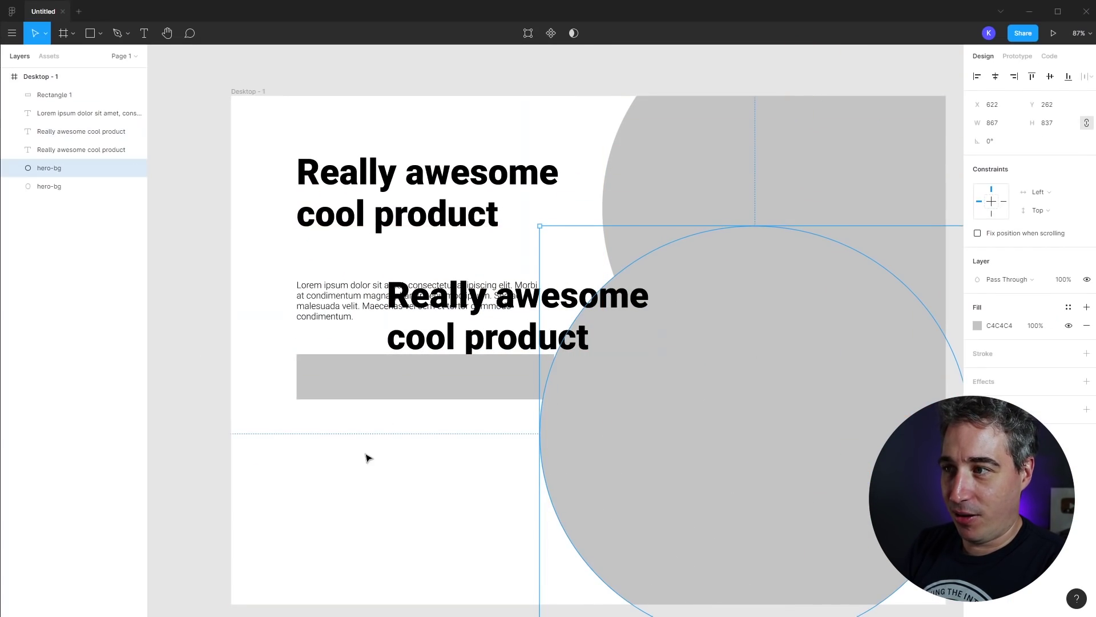
pyautogui.hotkey('ctrl', 'z')
pyautogui.hotkey('ctrl', 'z')
# Box-select the heading, paragraph and rectangle, try duplicating them together toward the circle, and undo it.
pyautogui.moveTo(256, 169); pyautogui.dragTo(419, 405)
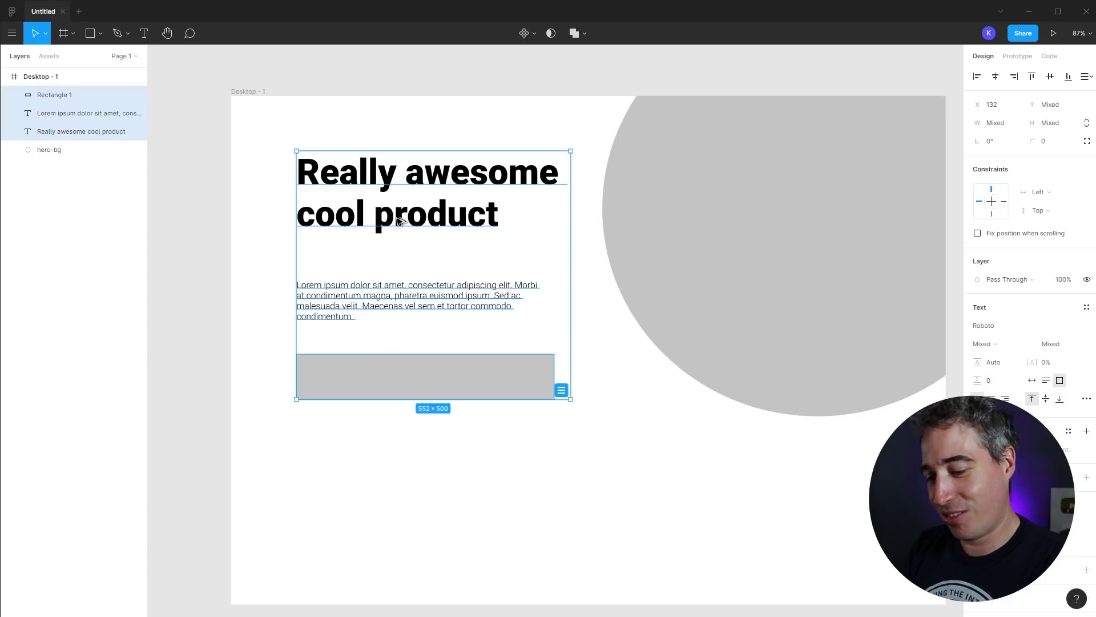
pyautogui.moveTo(431, 177); pyautogui.dragTo(717, 342)
pyautogui.hotkey('ctrl', 'z')
pyautogui.click(415, 467)
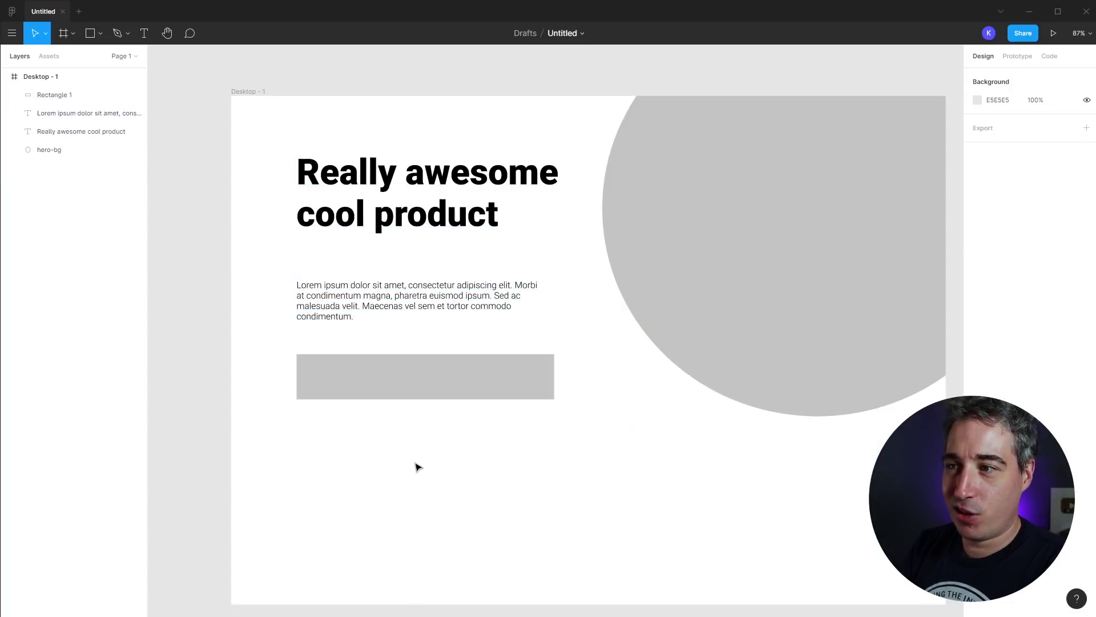
# Duplicate the heading straight down to X 132, Y 195 and replace the copy's text with "Coming soon".
pyautogui.click(479, 197)
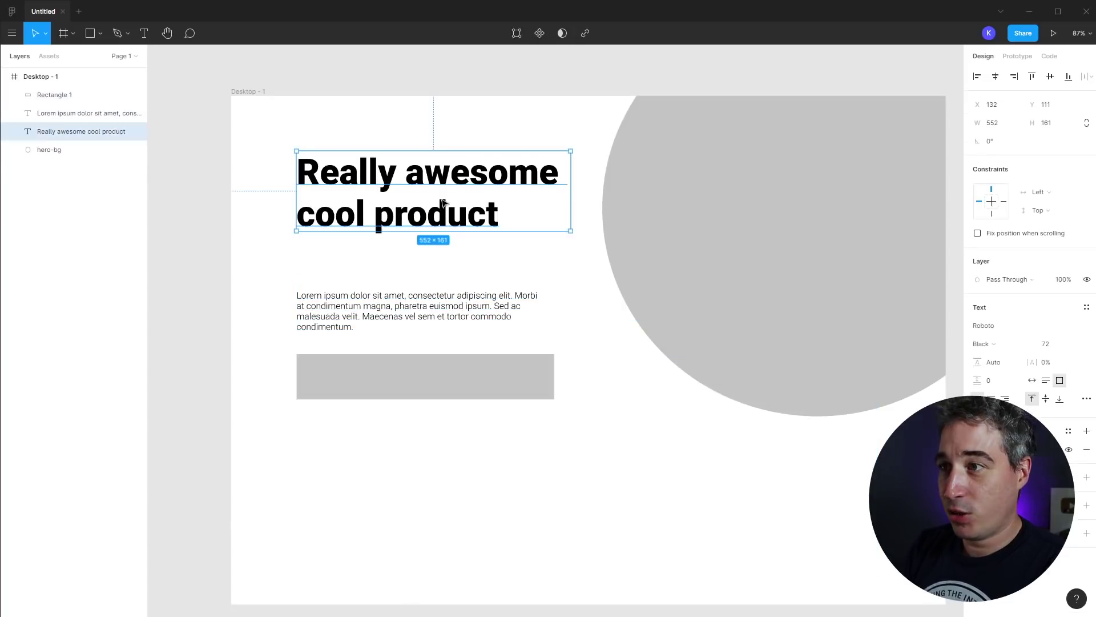
pyautogui.moveTo(480, 174); pyautogui.dragTo(482, 217)
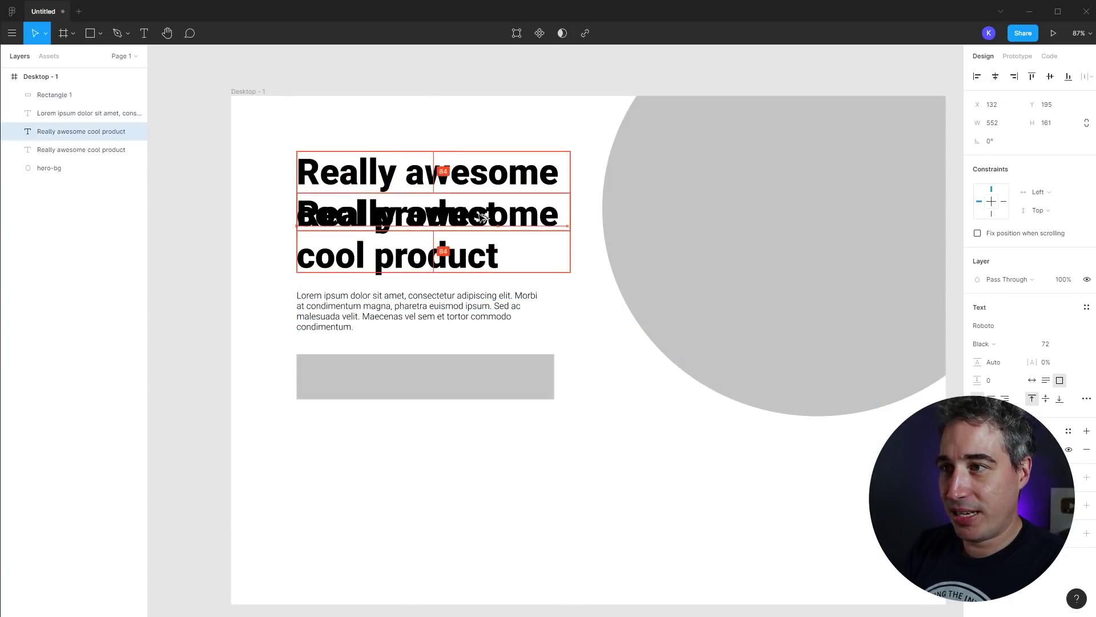
pyautogui.doubleClick(492, 246)
pyautogui.write('Coming soon')
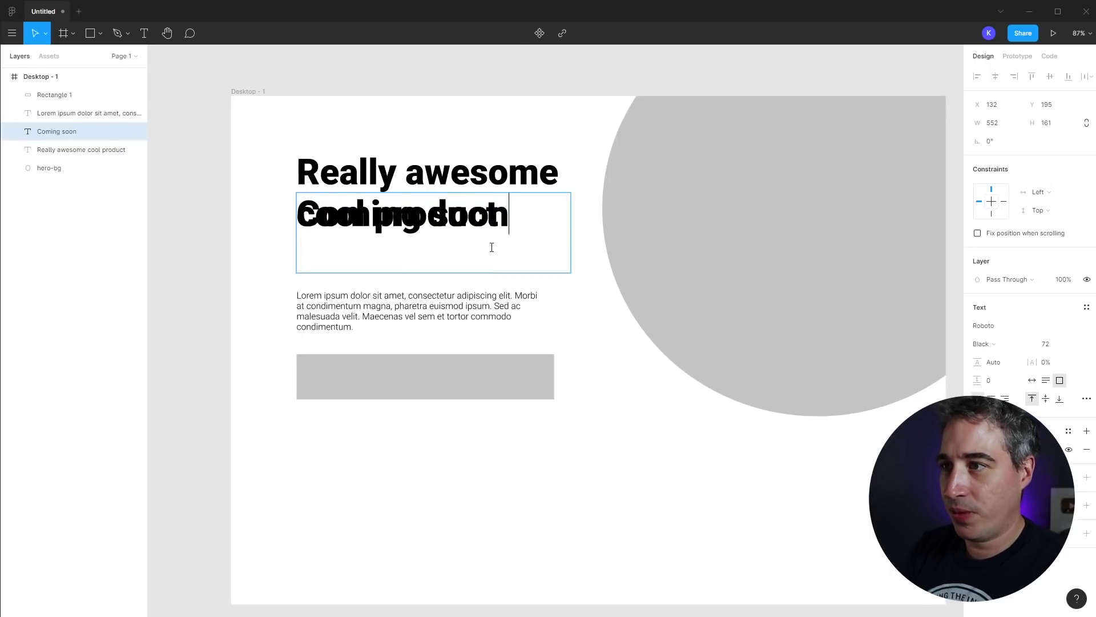
# Shrink the "Coming soon" text box to fit its text and move it straight down to Y 289, below the heading.
pyautogui.press('Escape')
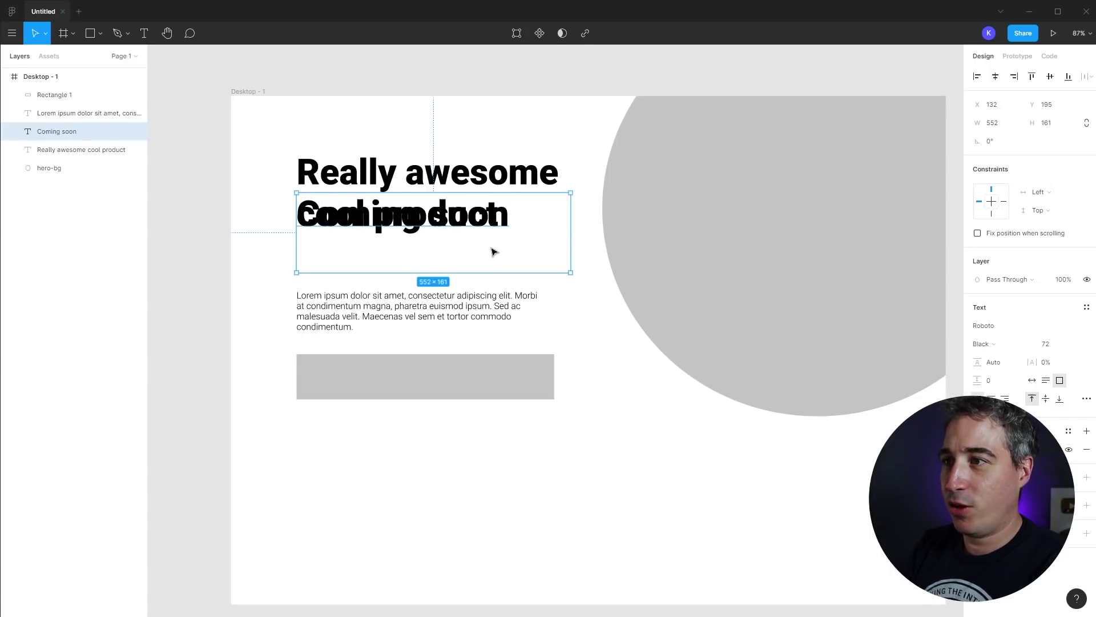
pyautogui.doubleClick(571, 273)
pyautogui.moveTo(491, 223); pyautogui.dragTo(490, 265)
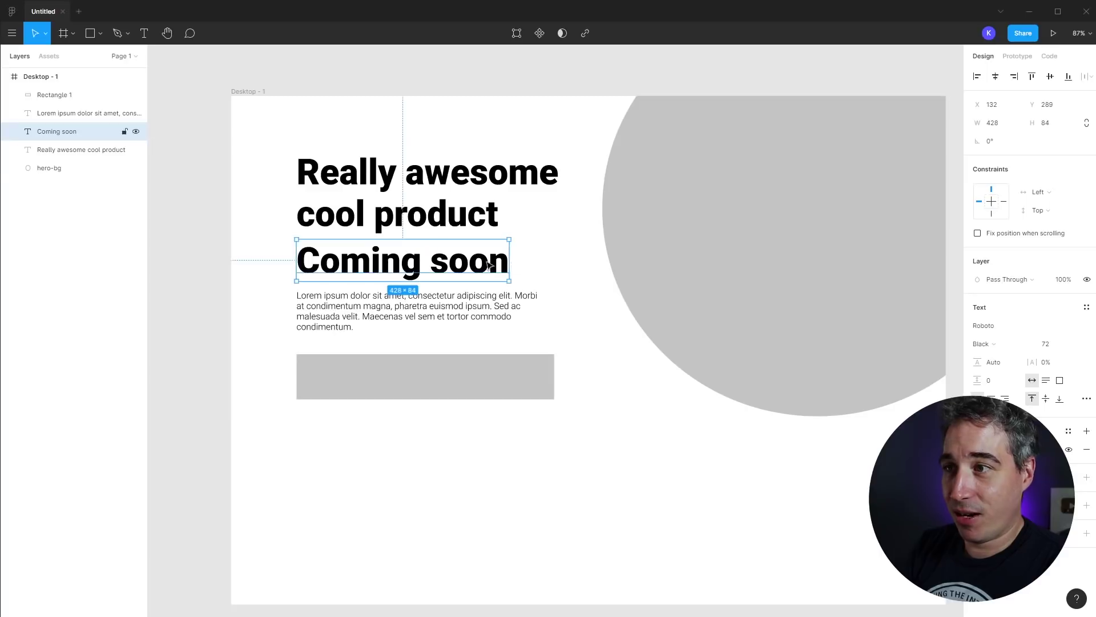
# Recolour the "Coming soon" text to a mid grey and set its font size to 48.
pyautogui.click(980, 449)
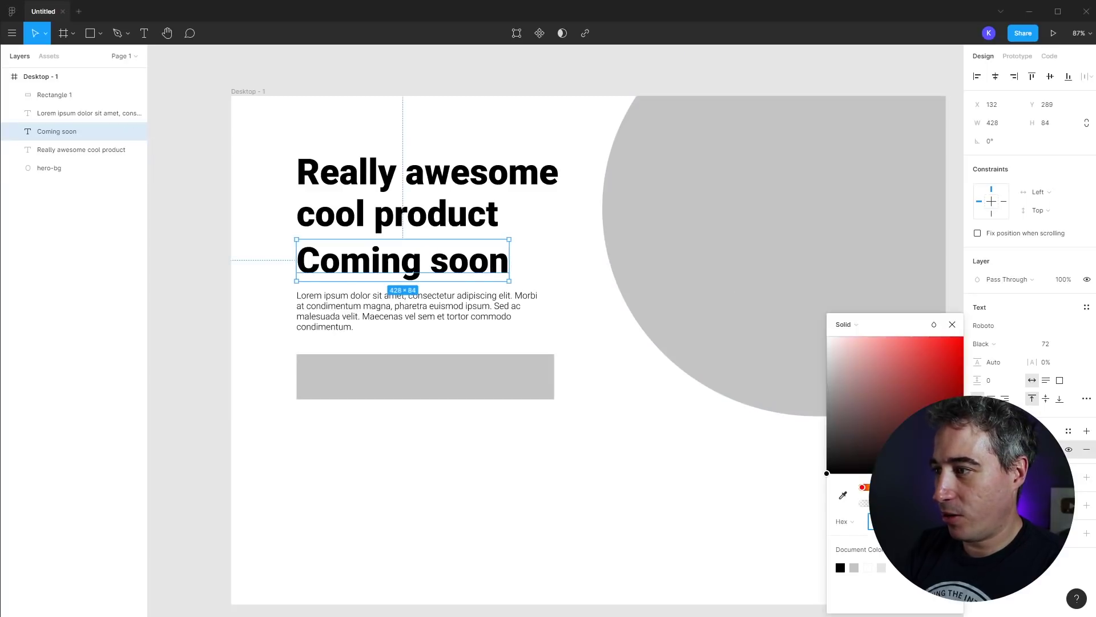
pyautogui.moveTo(828, 471); pyautogui.dragTo(806, 421)
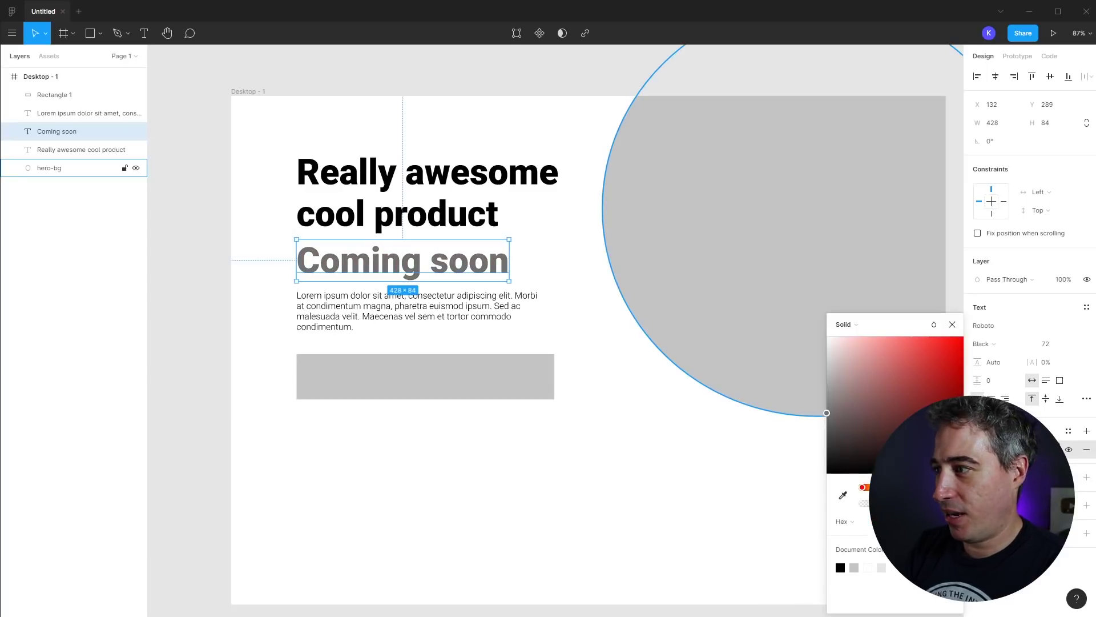
pyautogui.click(1067, 344)
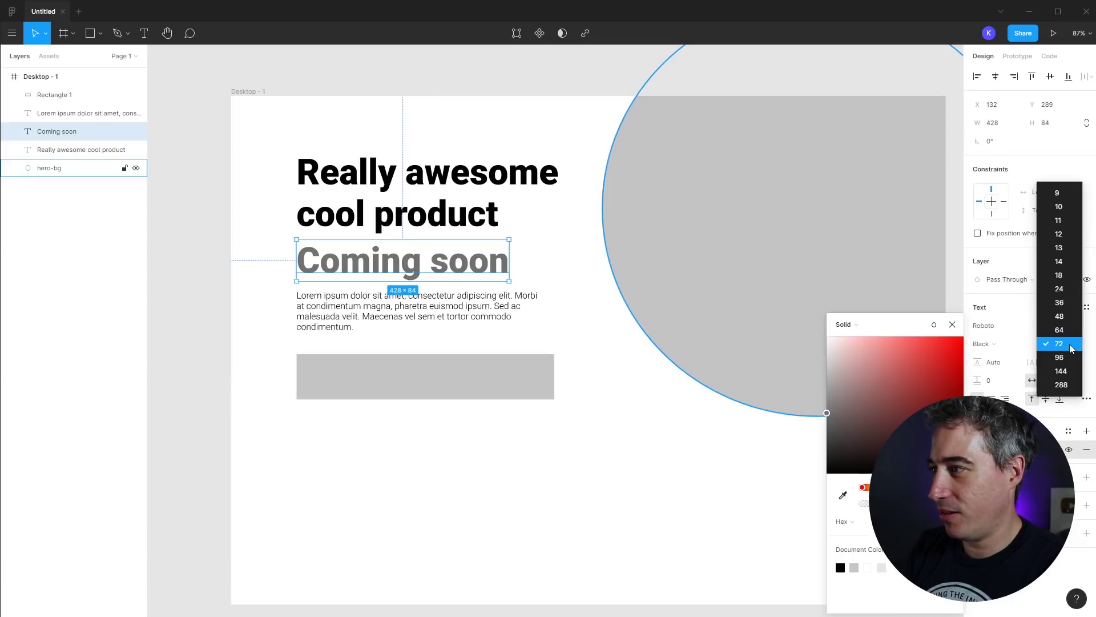
pyautogui.click(1062, 317)
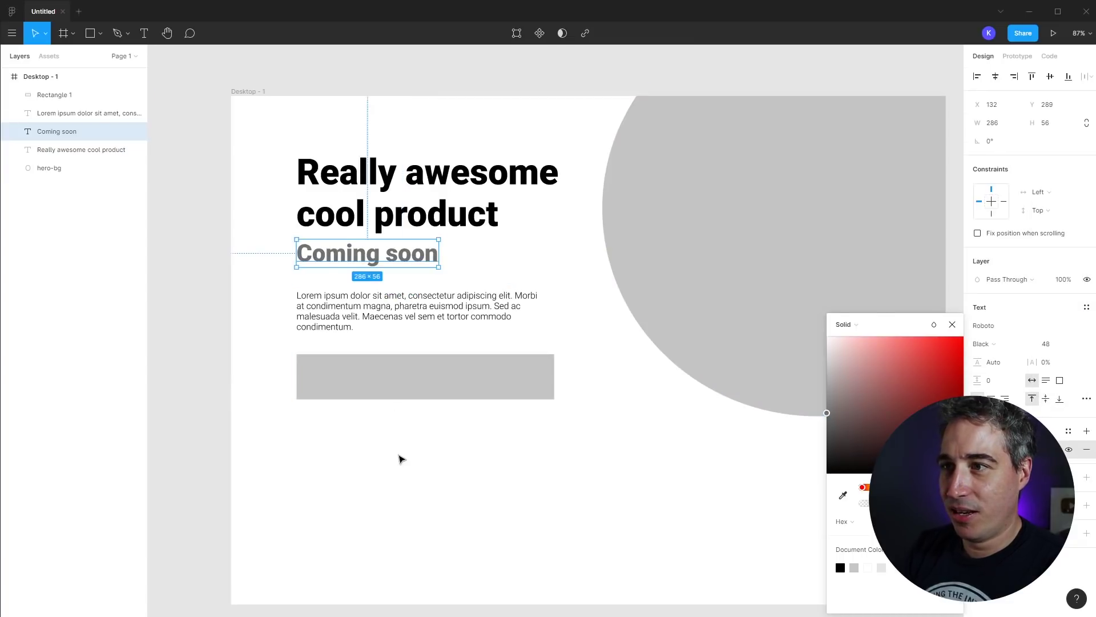
pyautogui.click(402, 457)
# Move "Coming soon" to about X 310, Y 282, rotated about 9°, and raise the lorem ipsum paragraph to Y 354.
pyautogui.moveTo(406, 253); pyautogui.dragTo(515, 236)
pyautogui.click(449, 280)
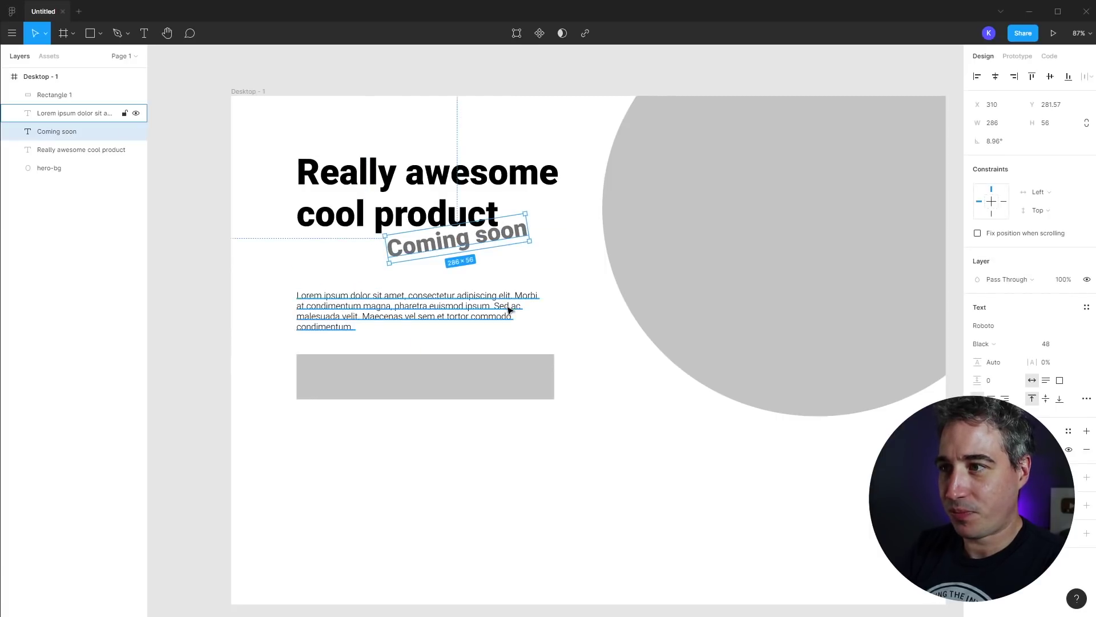
pyautogui.moveTo(509, 311); pyautogui.dragTo(513, 292)
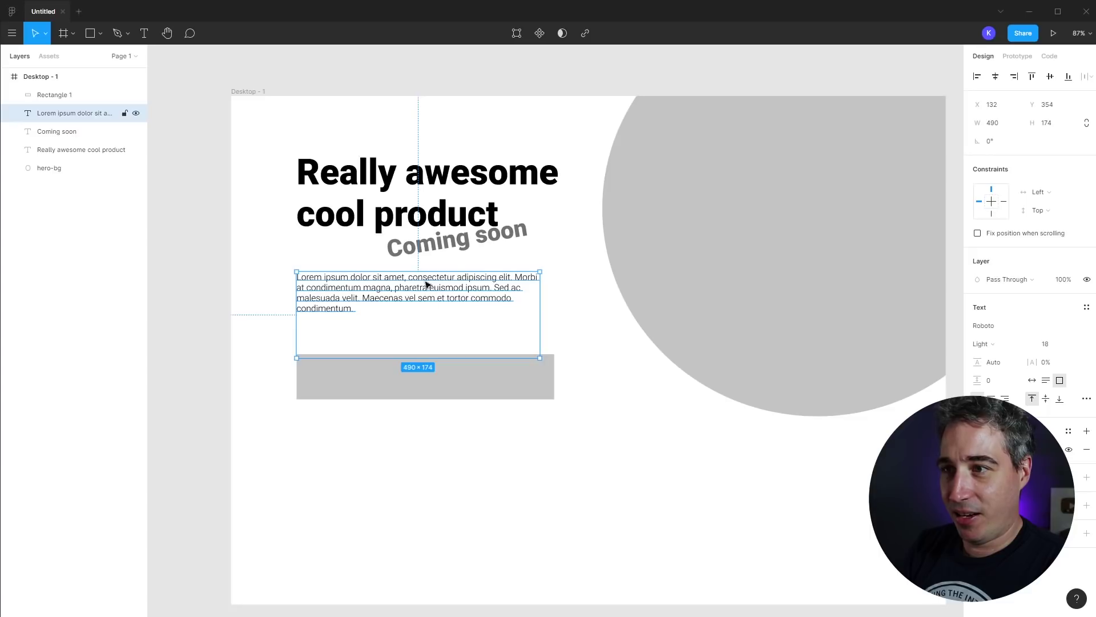
# Duplicate the paragraph straight down to Y 461 and replace the copy's text with "Sign up to be the first to know when it comes out!".
pyautogui.keyDown('alt'); pyautogui.moveTo(399, 286); pyautogui.dragTo(398, 334); pyautogui.keyUp('alt')
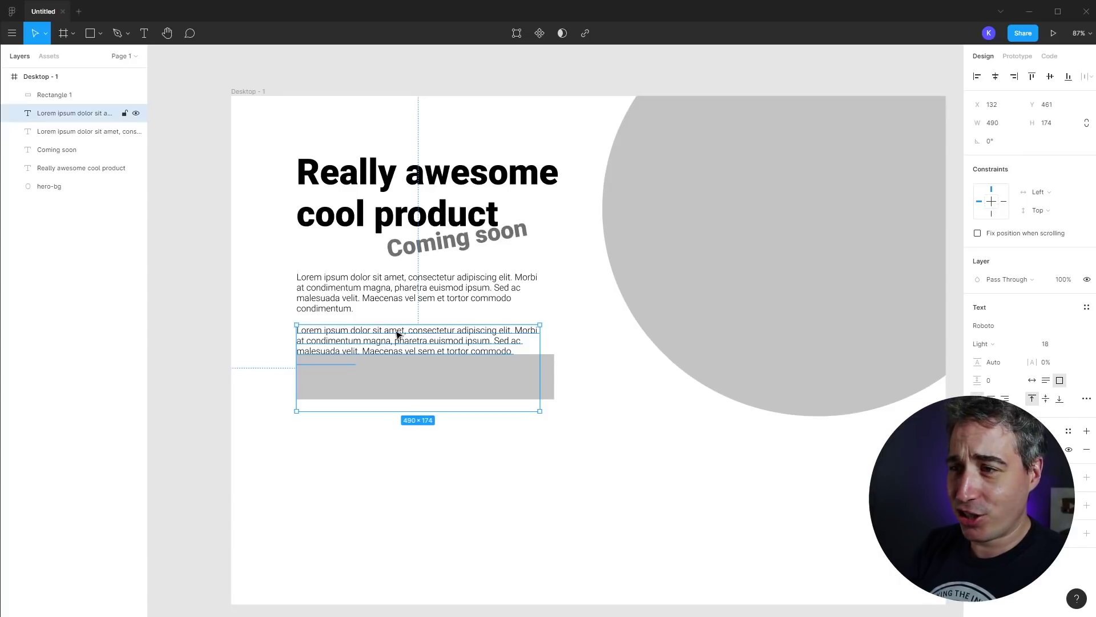
pyautogui.doubleClick(419, 331)
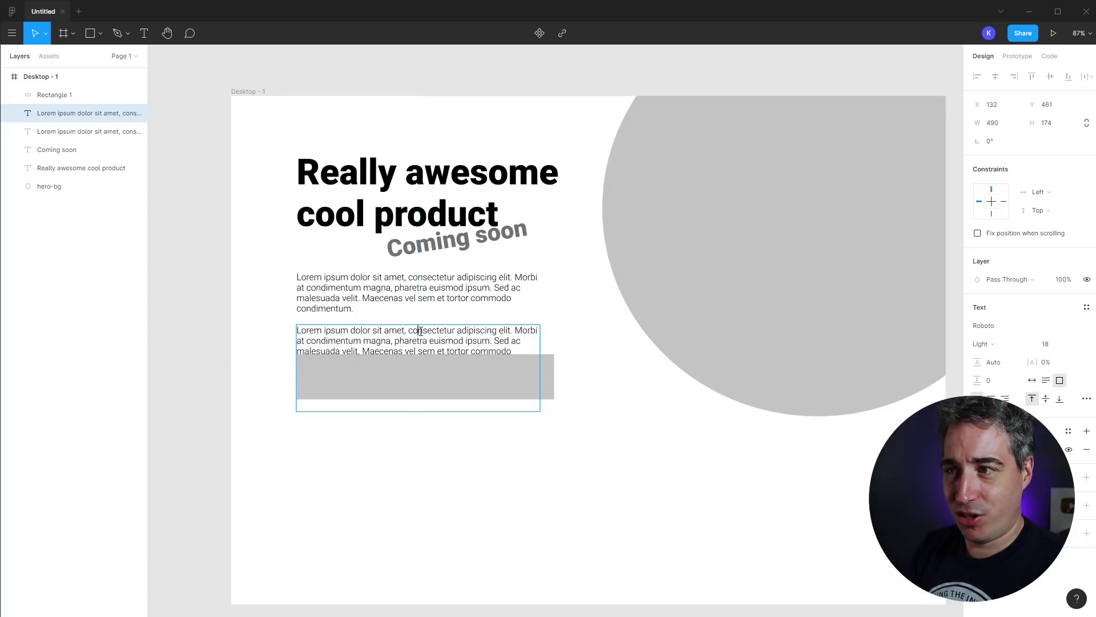
pyautogui.press('Escape')
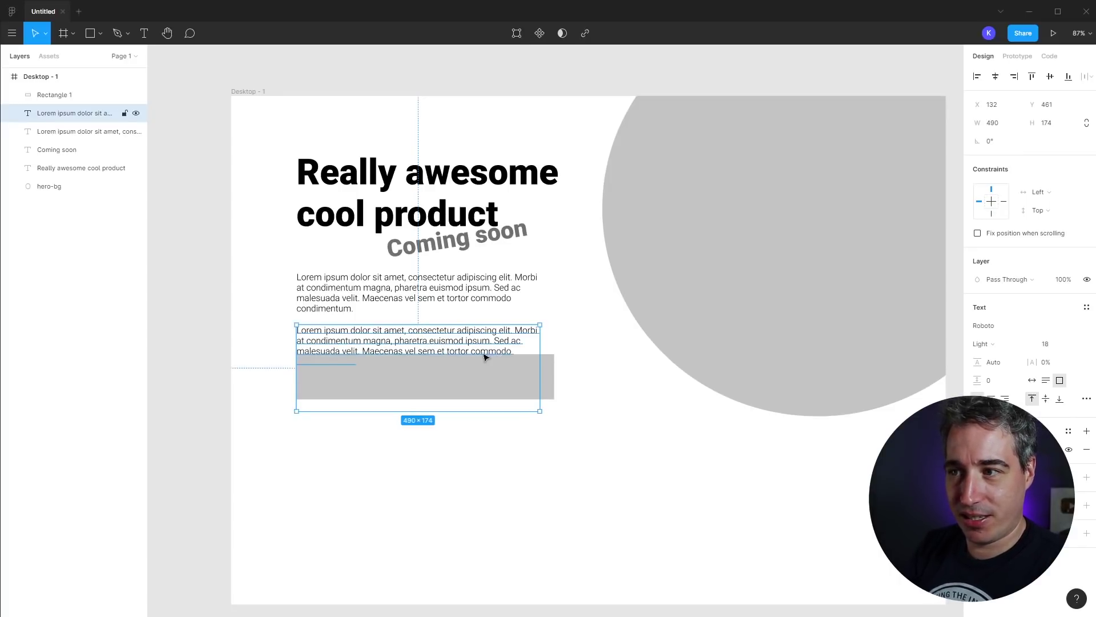
pyautogui.doubleClick(416, 346)
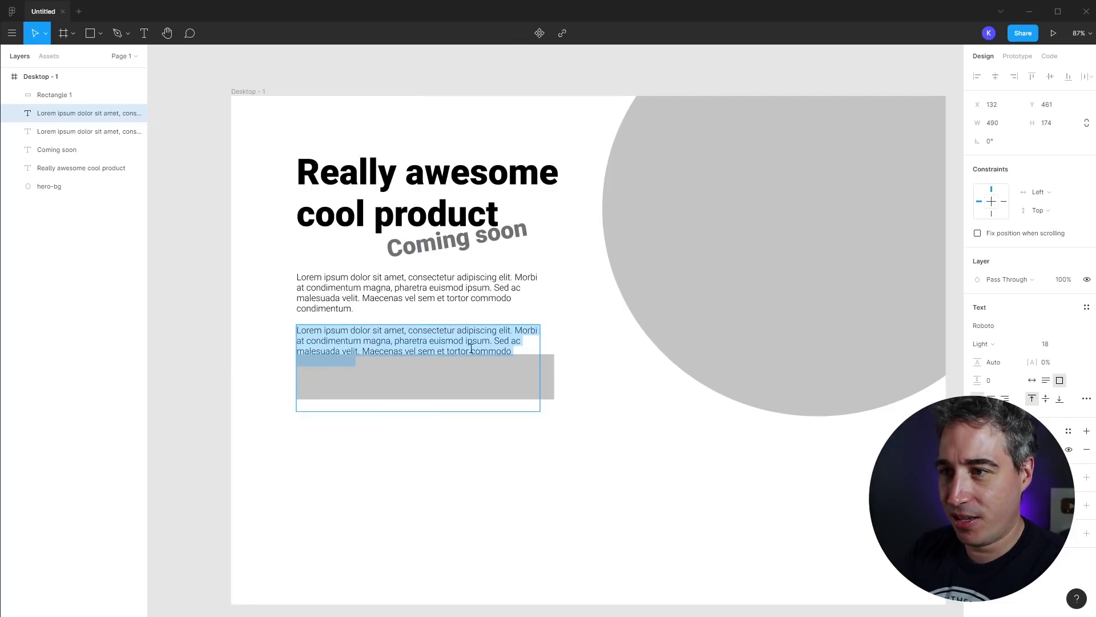
pyautogui.write('S')
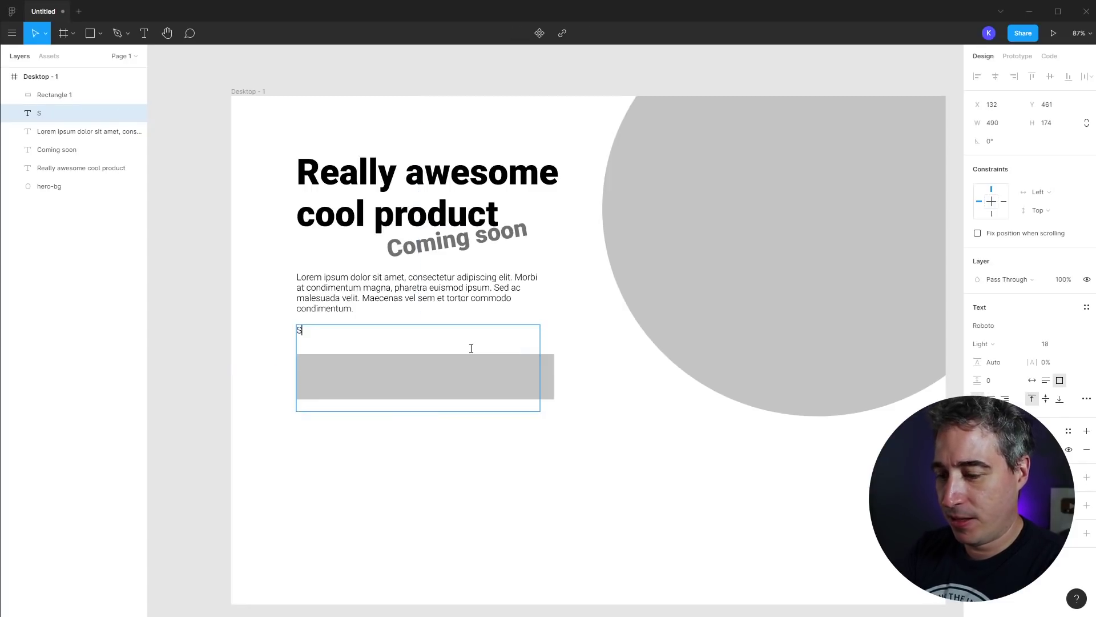
pyautogui.write('ign up to be th')
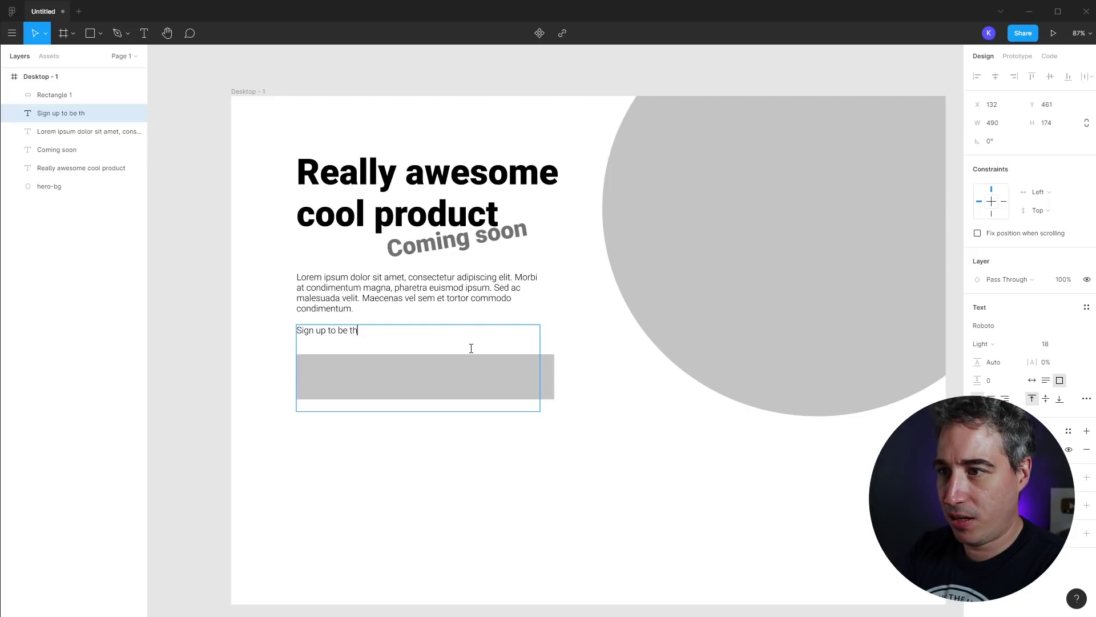
pyautogui.write('e first to know when it comes out!')
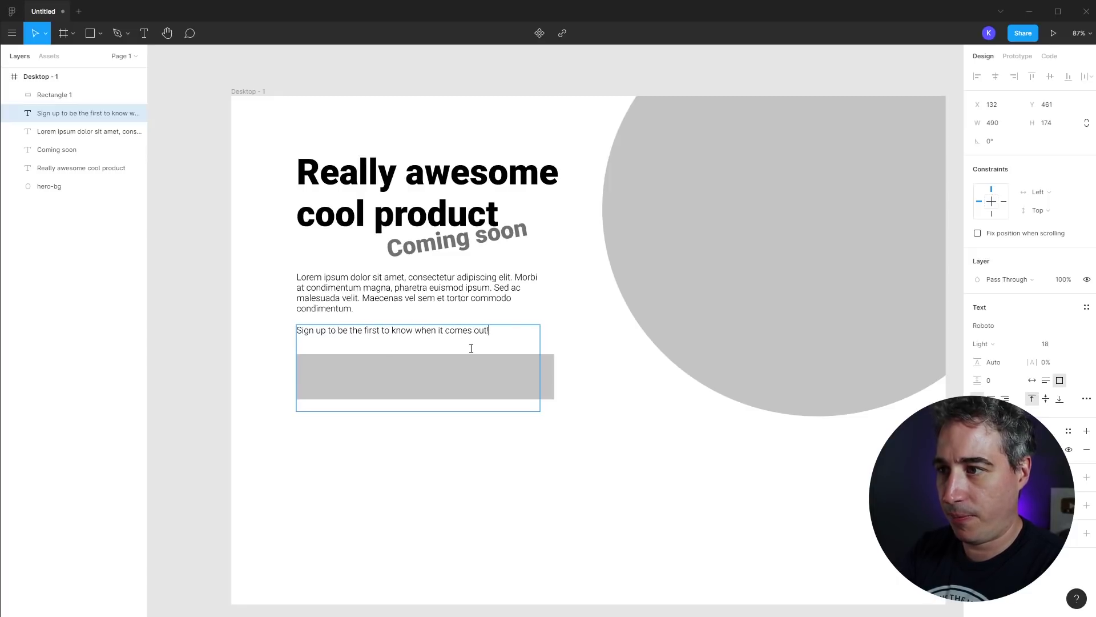
pyautogui.press('Escape')
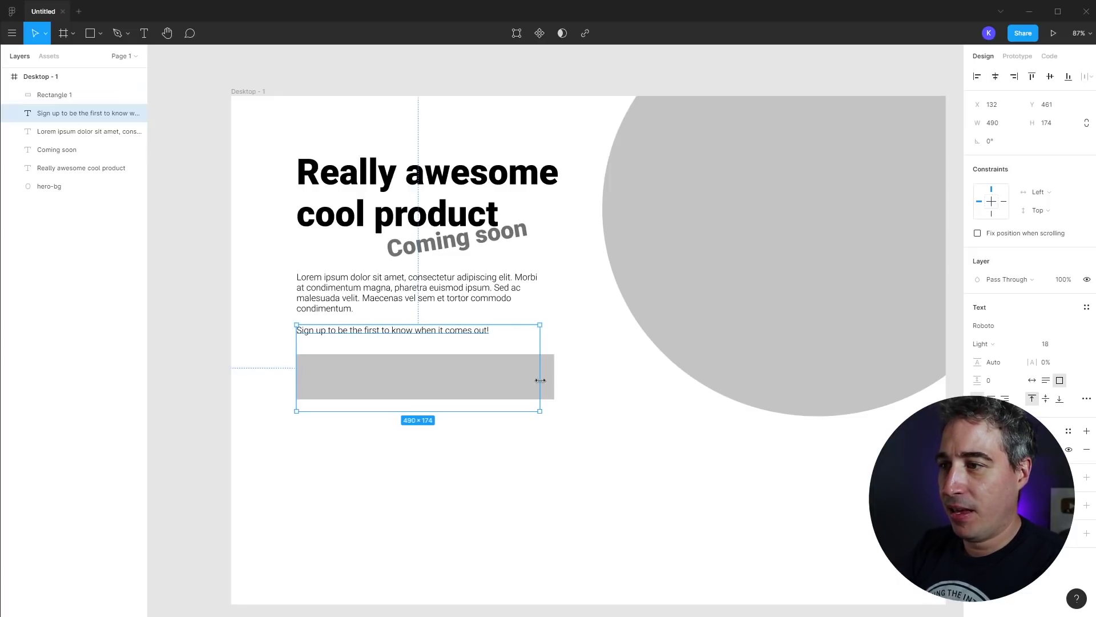
# Fit the sign-up line's box to its text, lower it to Y 474, and set its font weight to Bold.
pyautogui.doubleClick(539, 411)
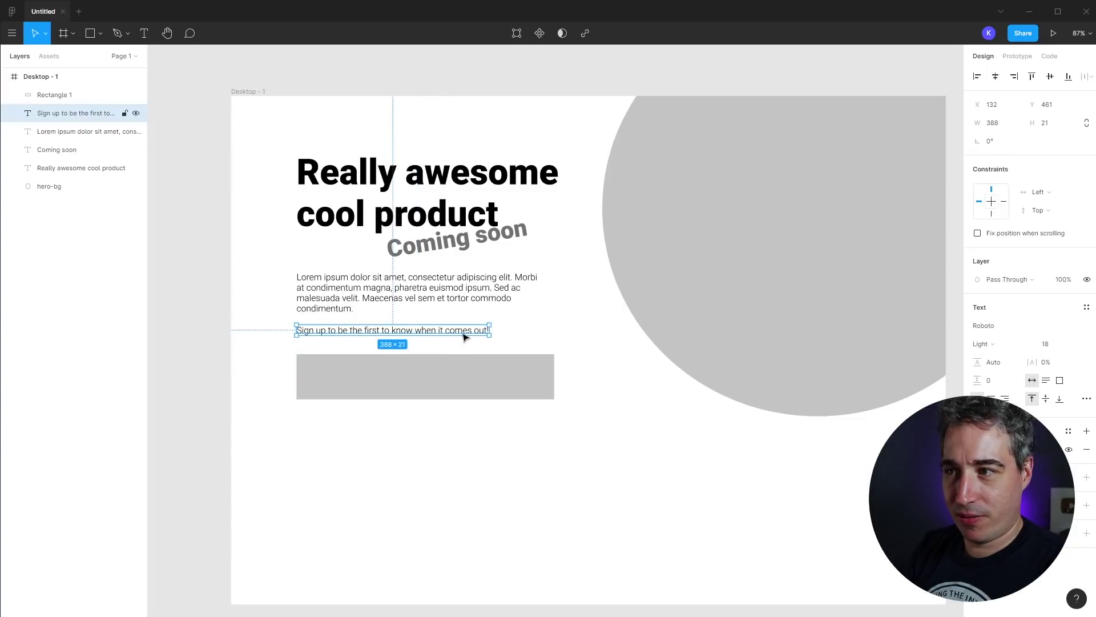
pyautogui.moveTo(464, 331); pyautogui.dragTo(464, 337)
pyautogui.click(1007, 351)
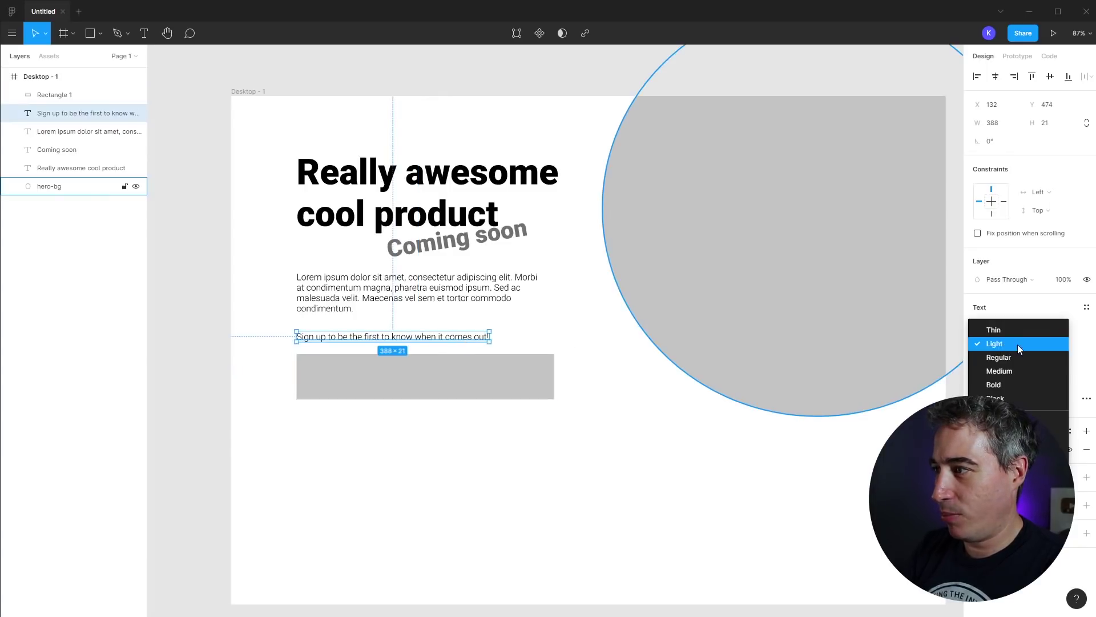
pyautogui.click(1005, 384)
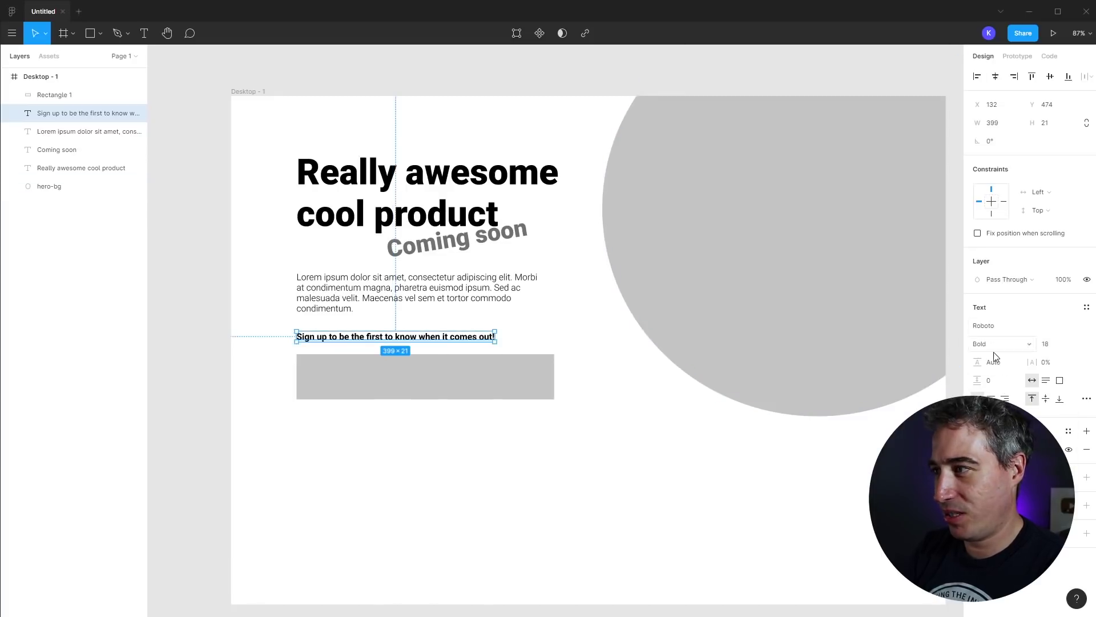
pyautogui.click(551, 487)
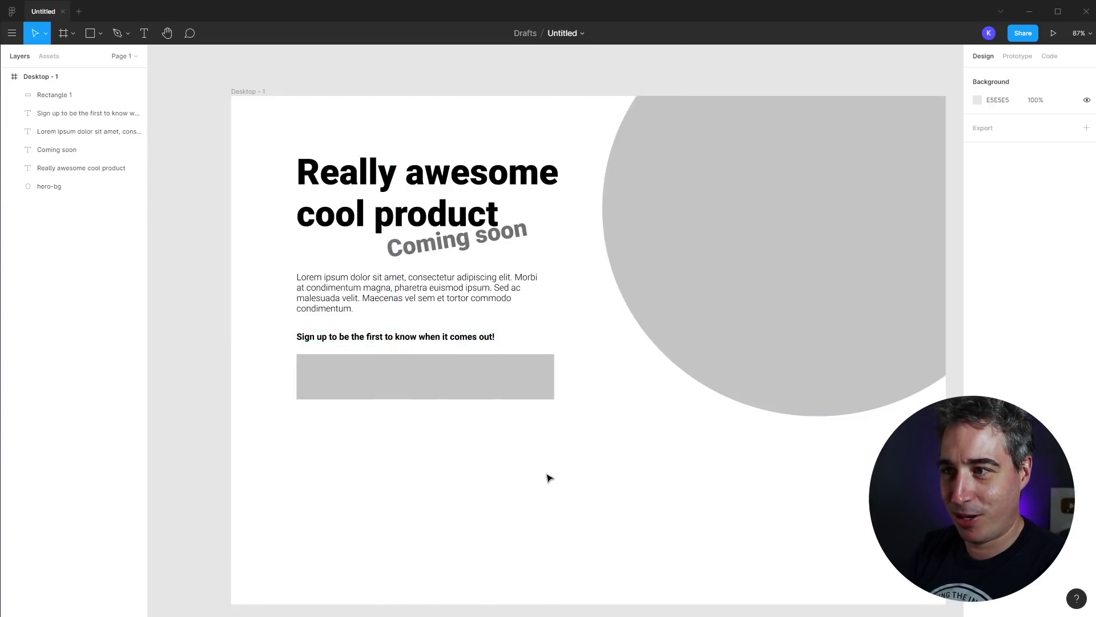
# Nudge the sign-up line down slightly and shrink the grey rectangle below it to about 324 × 63.
pyautogui.click(471, 337)
pyautogui.moveTo(465, 341); pyautogui.dragTo(465, 345)
pyautogui.click(512, 374)
pyautogui.moveTo(502, 396); pyautogui.dragTo(457, 390)
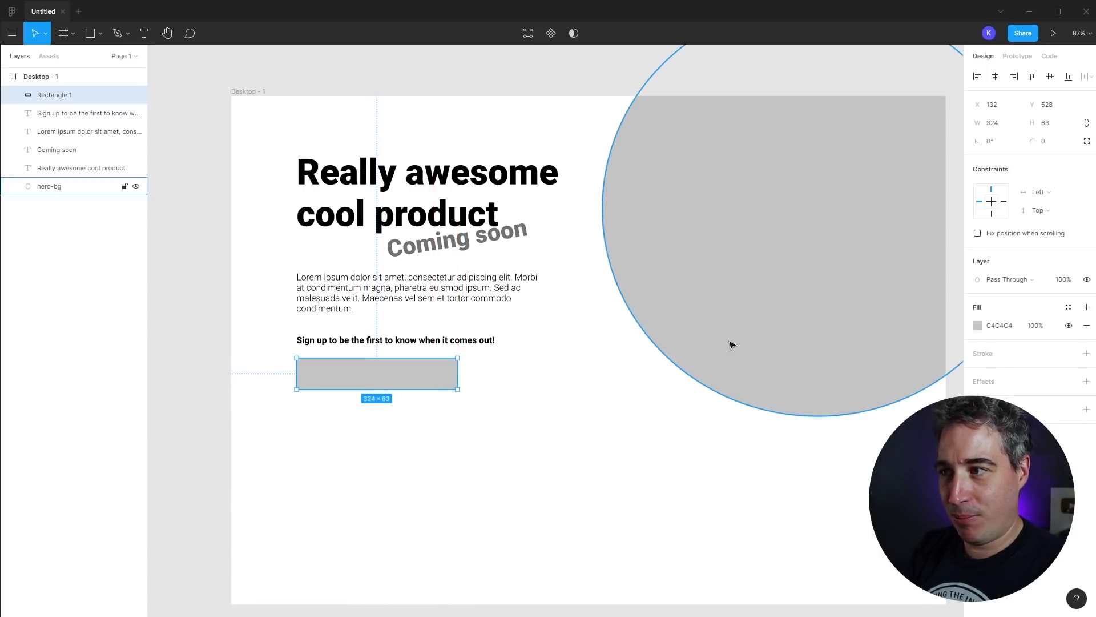
# Move the large hero-bg circle up and to the right, away from the text and form area.
pyautogui.moveTo(665, 361); pyautogui.dragTo(796, 320)
pyautogui.click(524, 428)
# Remove the fill from the rectangle under the sign-up line and add a stroke to it.
pyautogui.click(412, 388)
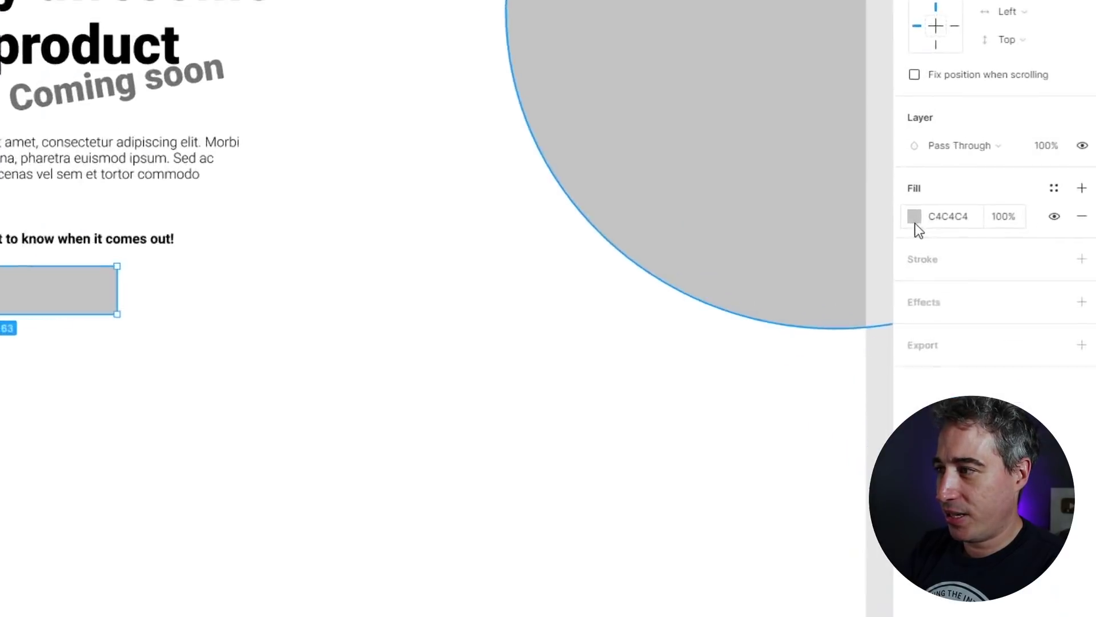
pyautogui.click(978, 326)
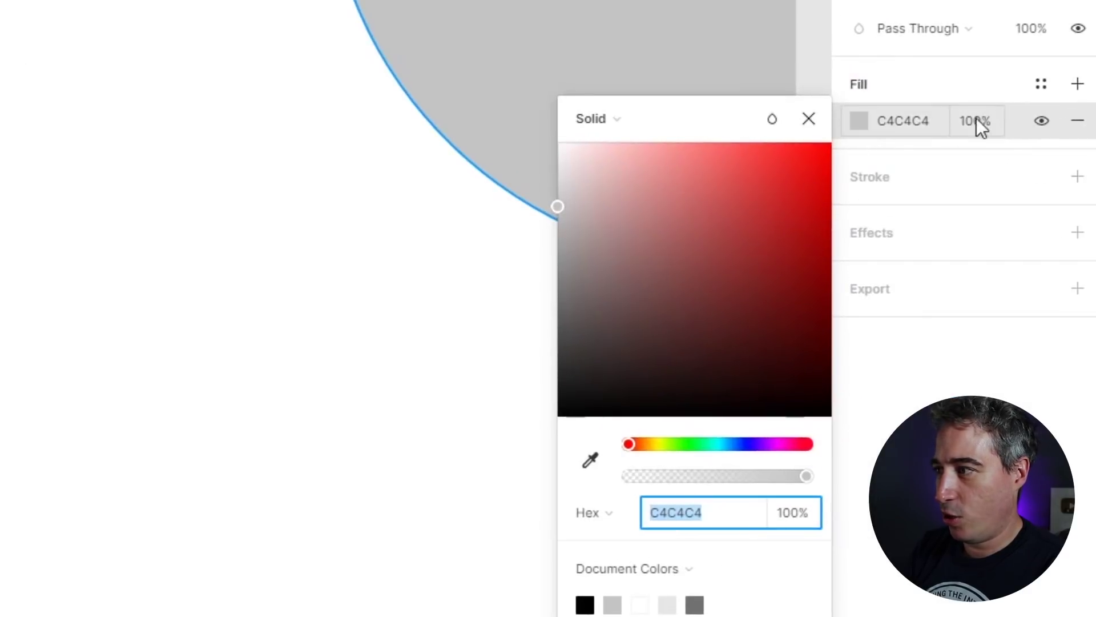
pyautogui.click(1074, 123)
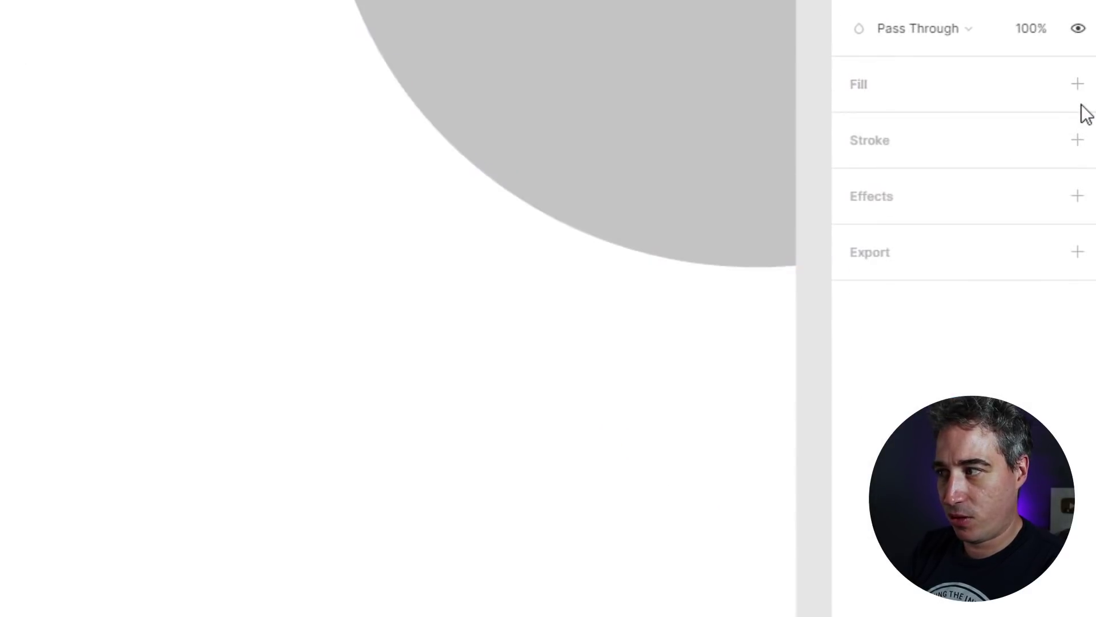
pyautogui.click(1077, 141)
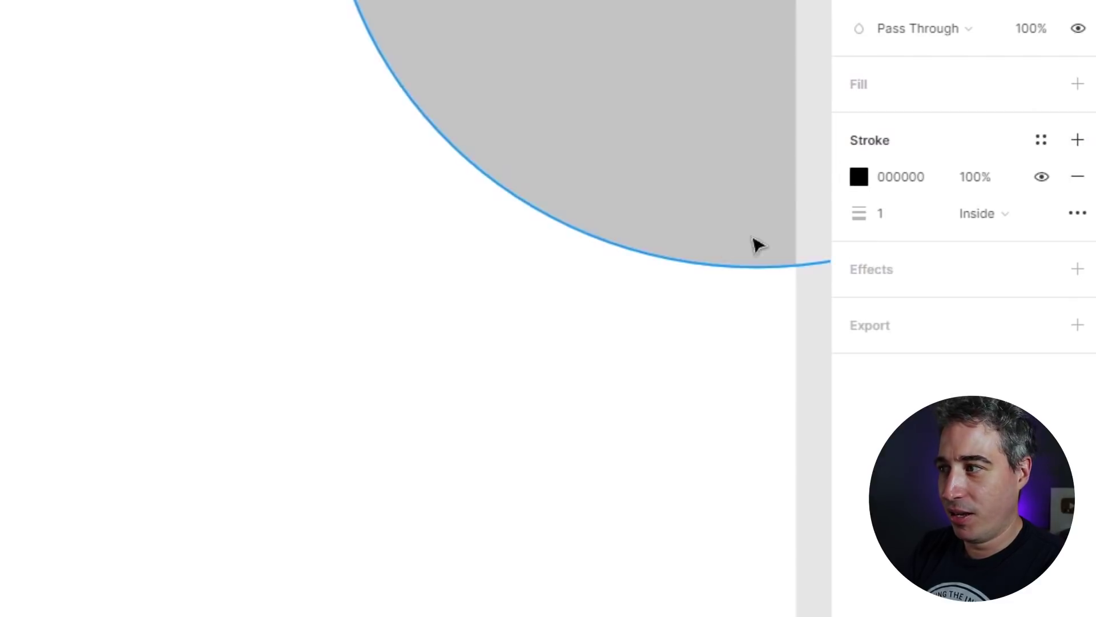
# Give the rectangle's stroke a thickness of 3 and the light grey colour C9C9C9.
pyautogui.click(862, 178)
pyautogui.moveTo(599, 234)
pyautogui.mouseDown()
pyautogui.moveTo(545, 297)
pyautogui.moveTo(531, 301)
pyautogui.moveTo(531, 289)
pyautogui.mouseUp()
pyautogui.click(886, 218)
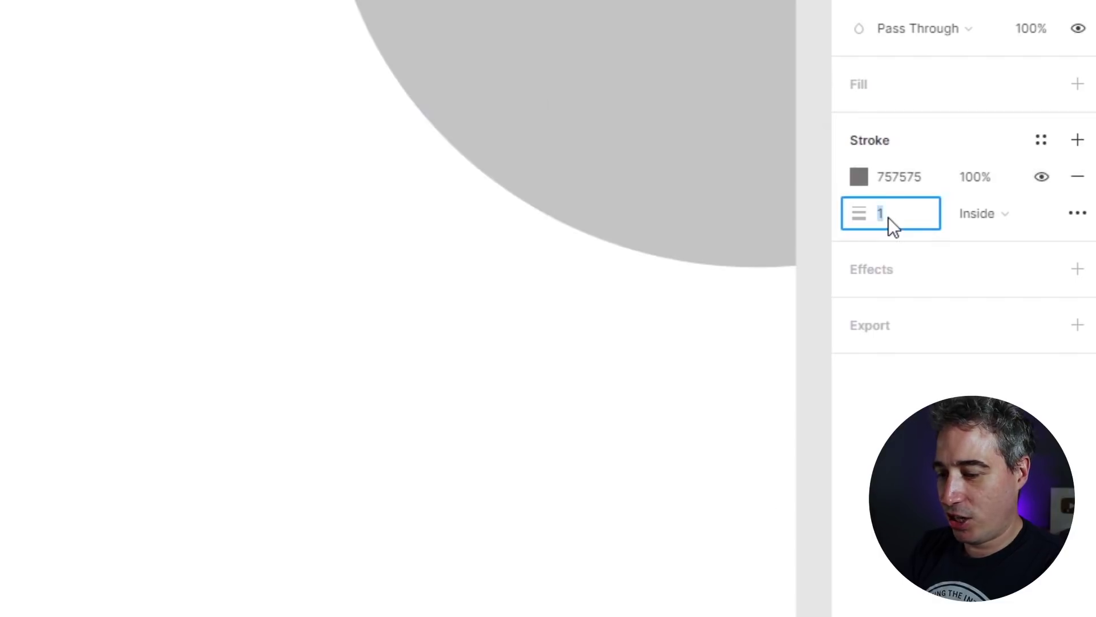
pyautogui.write('3')
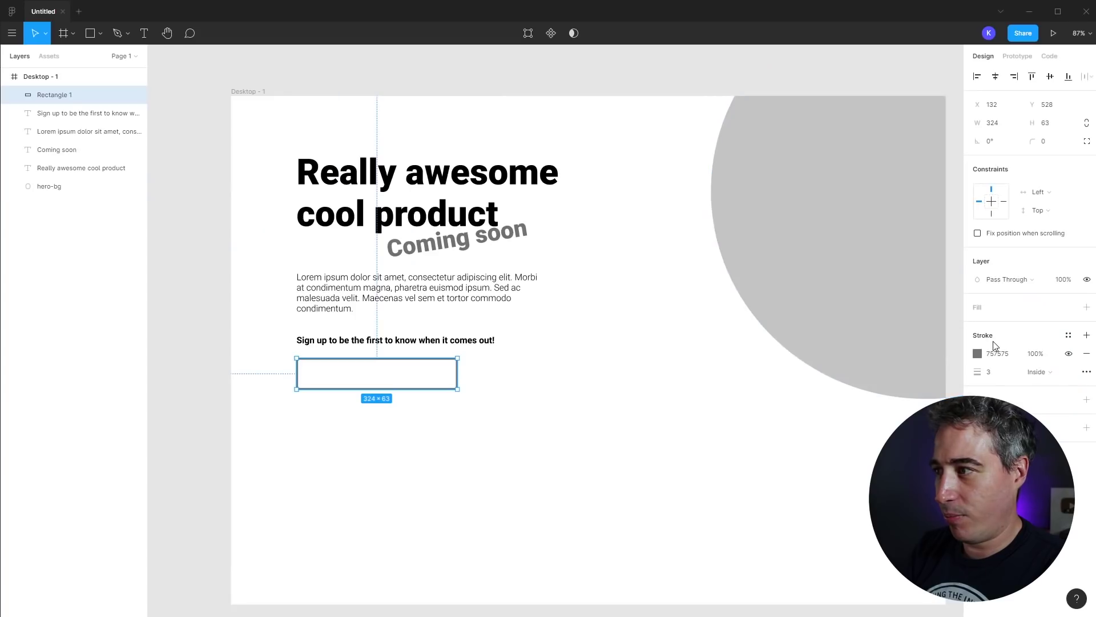
pyautogui.click(862, 179)
pyautogui.moveTo(864, 378); pyautogui.dragTo(811, 374)
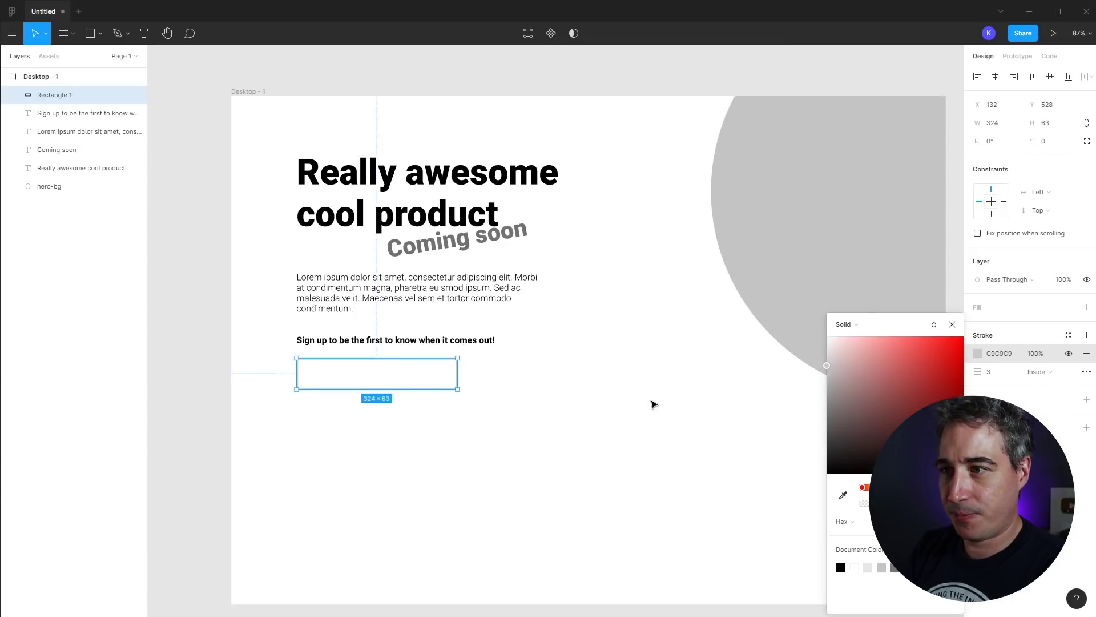
pyautogui.click(530, 430)
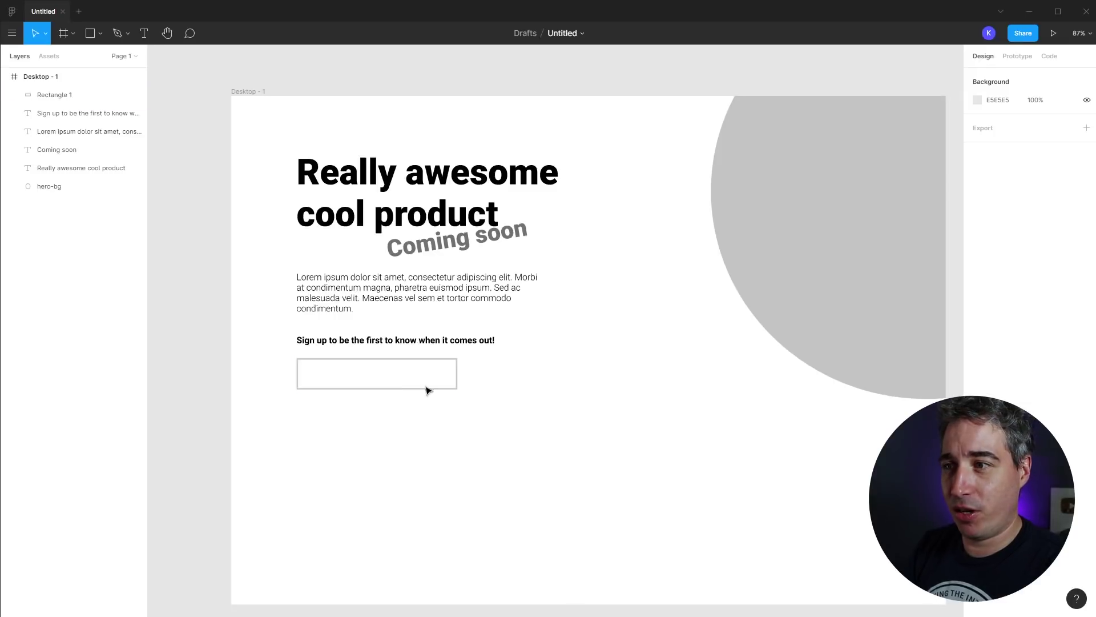
# Try duplicating the outlined box twice in a row to its right, and undo the copies.
pyautogui.moveTo(399, 391); pyautogui.dragTo(692, 392)
pyautogui.click(608, 449)
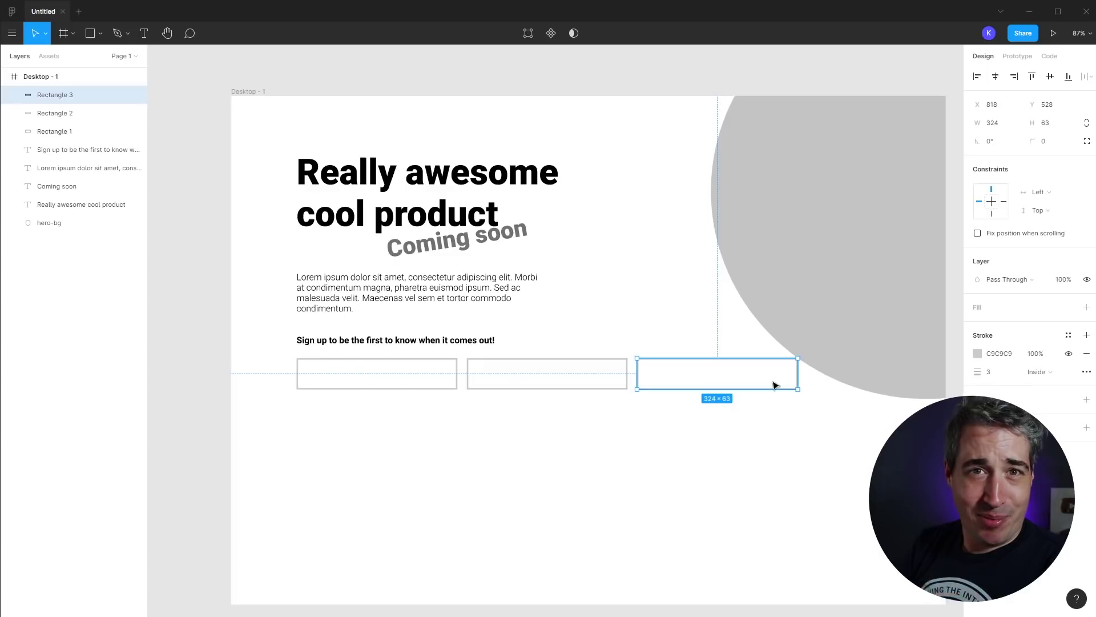
pyautogui.hotkey('ctrl', 'z')
pyautogui.hotkey('ctrl', 'z')
pyautogui.hotkey('ctrl', 'z')
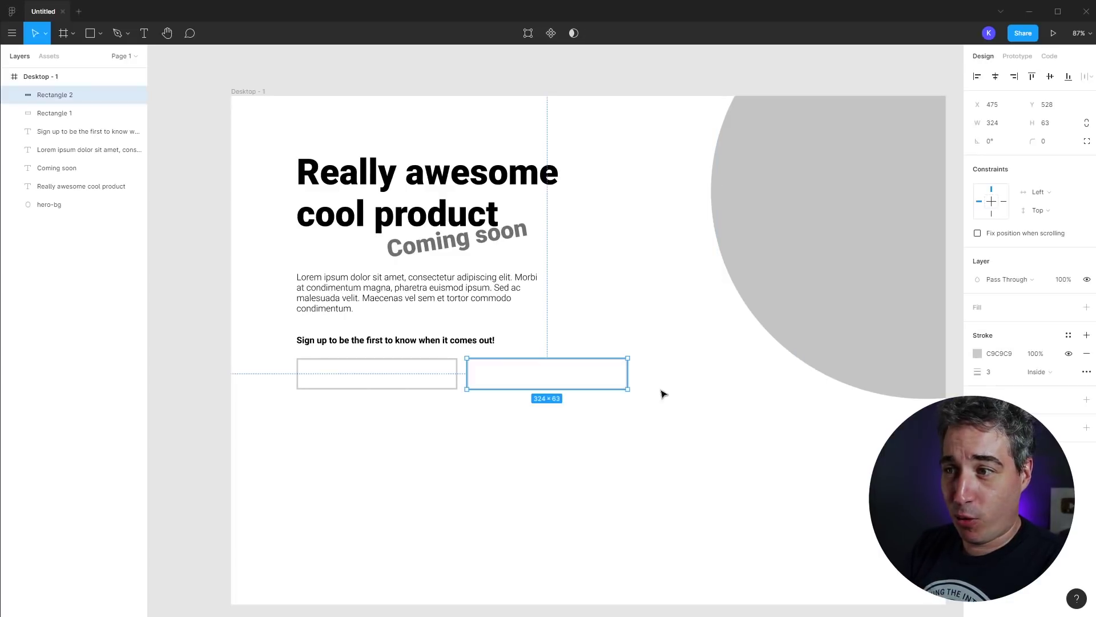
pyautogui.moveTo(253, 300); pyautogui.dragTo(520, 454)
pyautogui.click(483, 458)
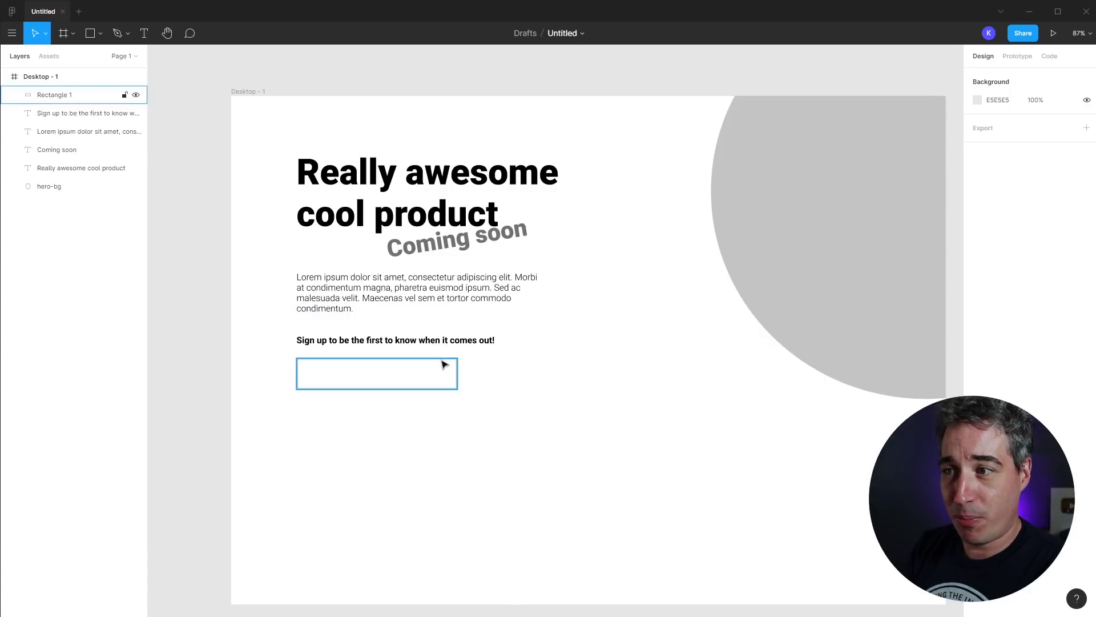
# Duplicate the sign-up line directly below itself and change the copy's text to "First name".
pyautogui.moveTo(443, 364)
pyautogui.mouseDown()
pyautogui.moveTo(444, 374)
pyautogui.moveTo(437, 352)
pyautogui.moveTo(443, 359)
pyautogui.mouseUp()
pyautogui.press('Return')
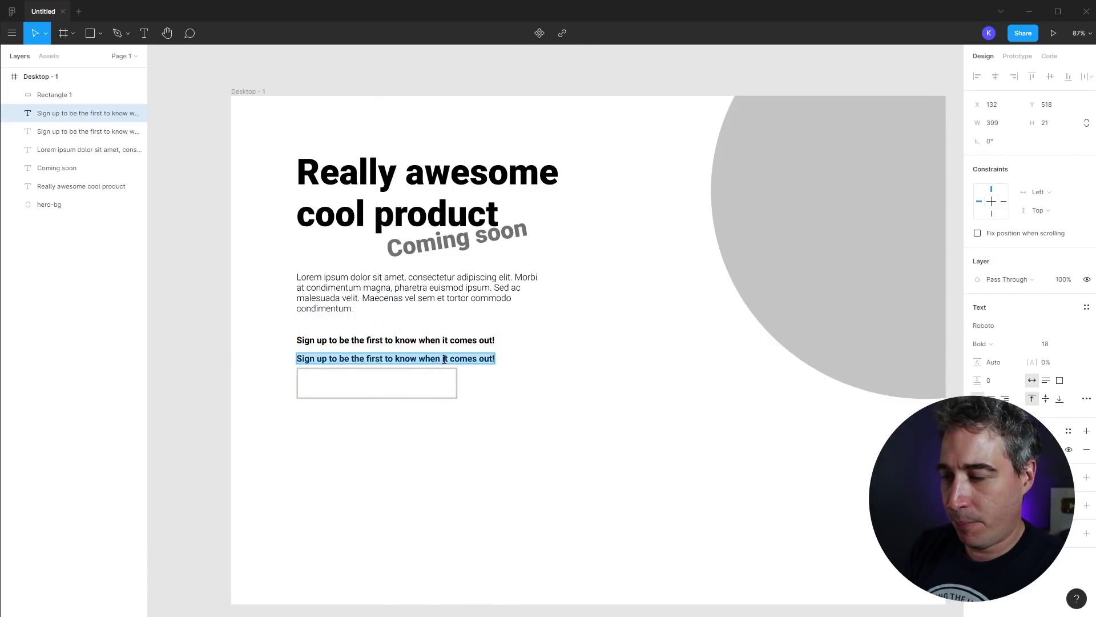
pyautogui.write('First name')
pyautogui.press('Escape')
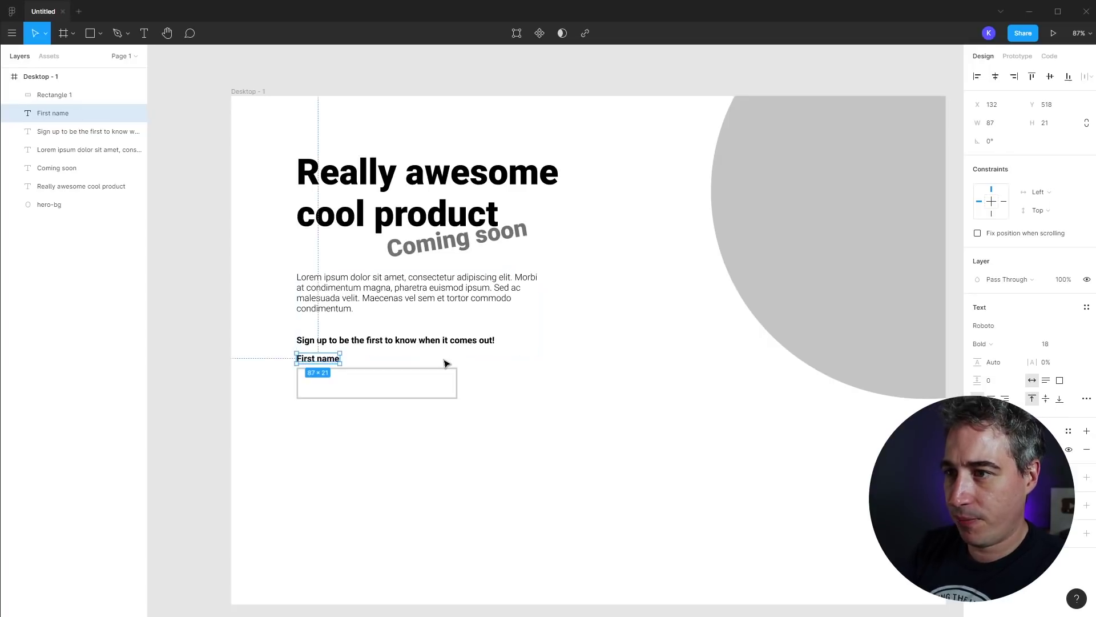
# Set the First name label's font size to 14 and move it down to Y 528, closer to the box.
pyautogui.click(1058, 347)
pyautogui.write('1')
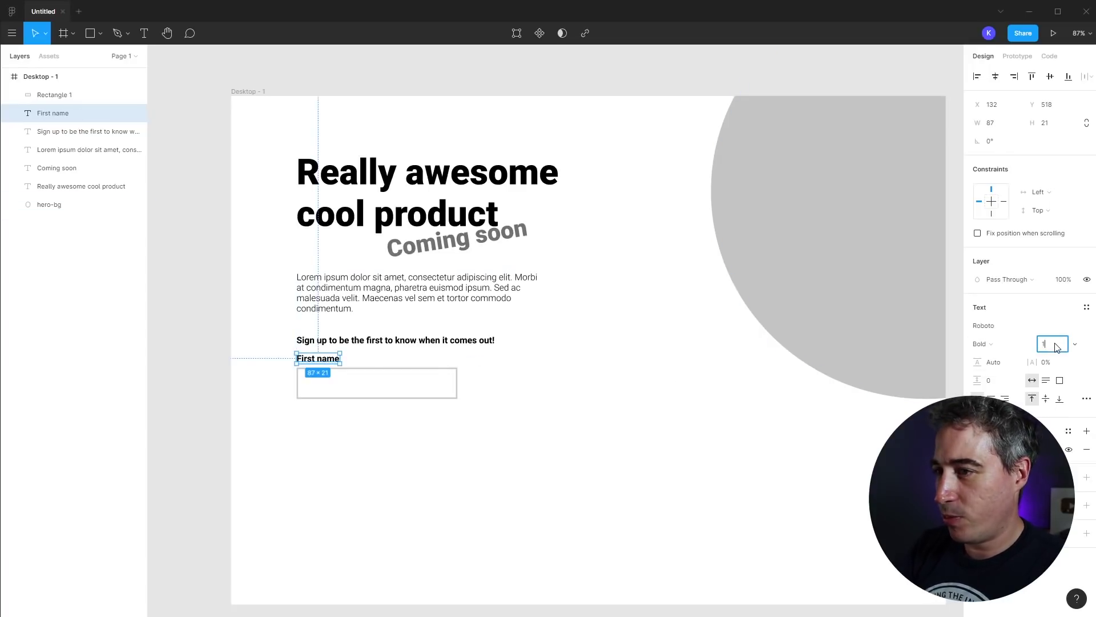
pyautogui.write('4')
pyautogui.press('Return')
pyautogui.click(335, 360)
pyautogui.moveTo(324, 356); pyautogui.dragTo(324, 361)
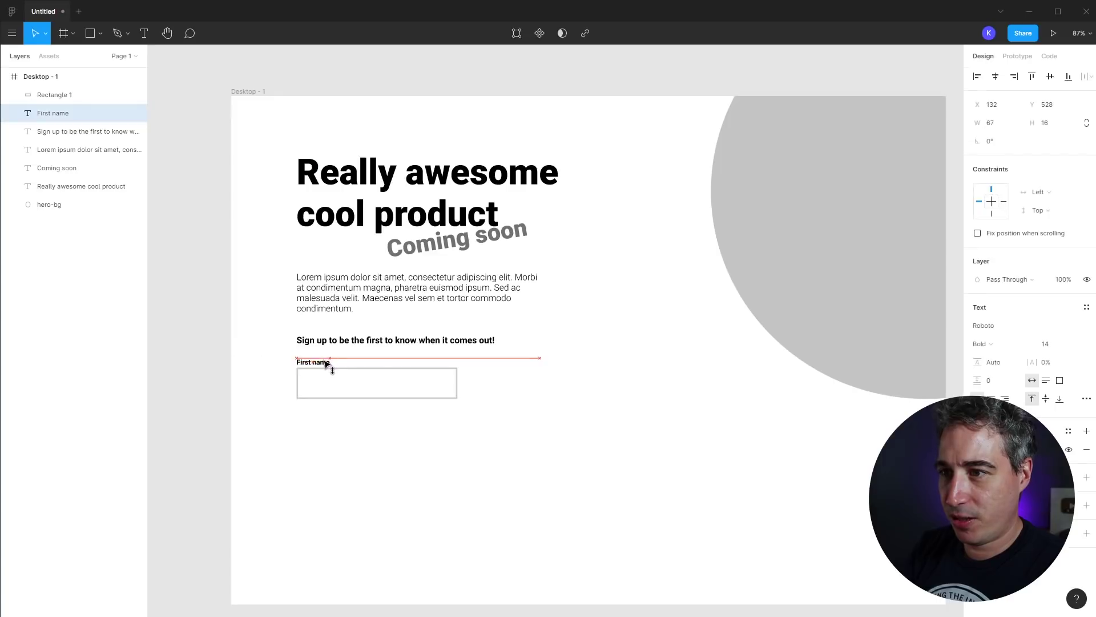
# Recolour the First name label dark grey and set its font size to 16.
pyautogui.click(978, 449)
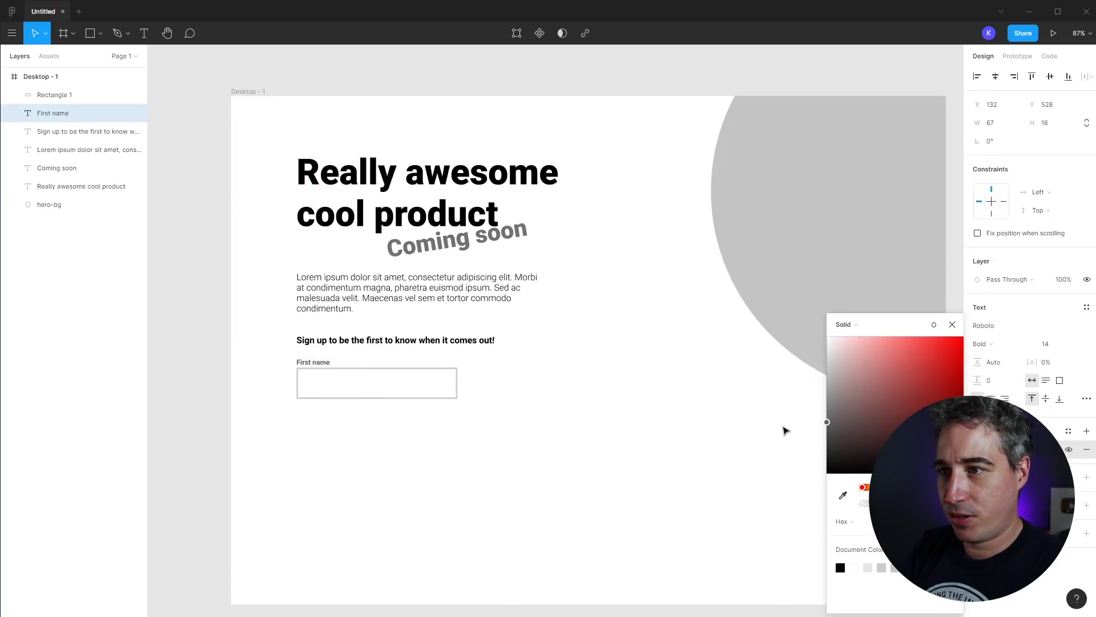
pyautogui.click(1057, 344)
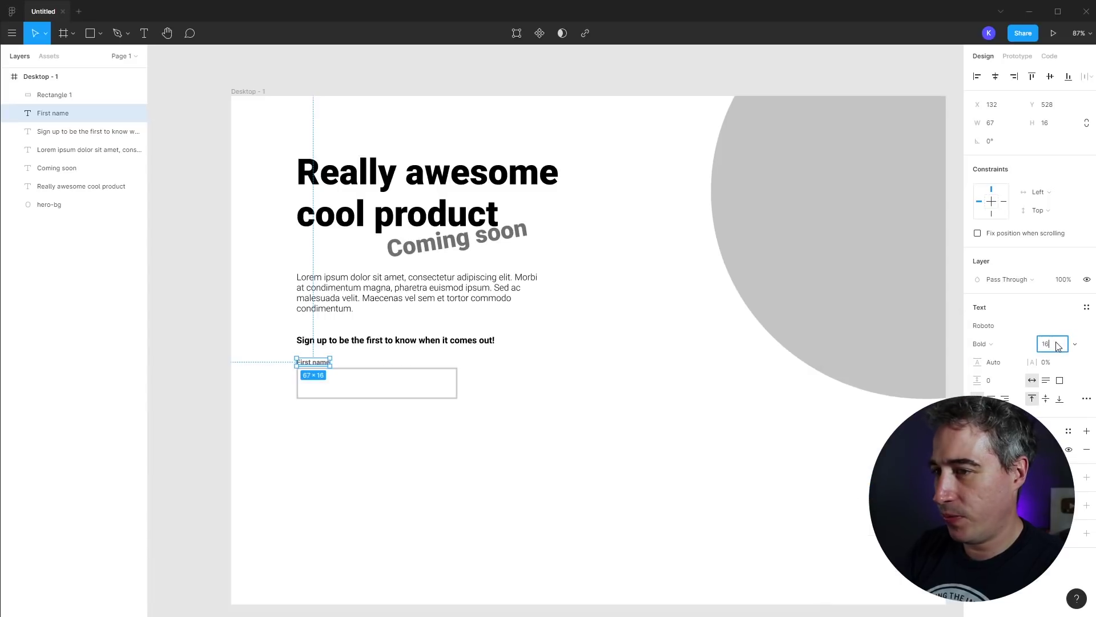
pyautogui.write('16')
pyautogui.press('Return')
pyautogui.click(421, 460)
# Move the outlined box down to Y 558 and lower the First name label to Y 534, just above the box.
pyautogui.click(401, 399)
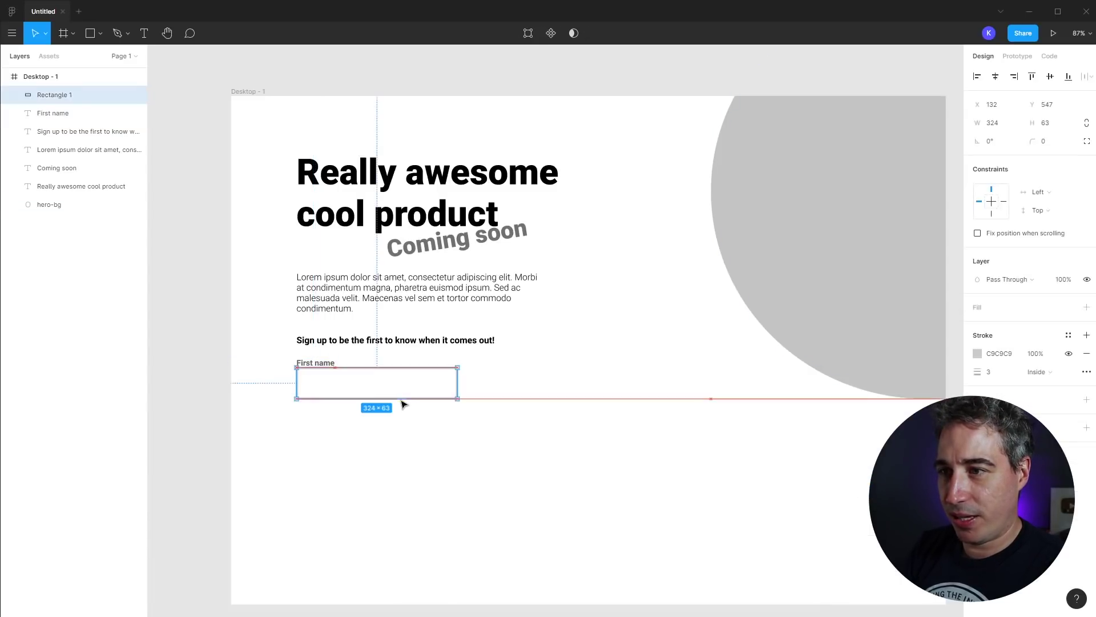
pyautogui.moveTo(402, 403)
pyautogui.mouseDown()
pyautogui.moveTo(415, 493)
pyautogui.moveTo(409, 443)
pyautogui.moveTo(377, 402)
pyautogui.moveTo(384, 412)
pyautogui.moveTo(359, 418)
pyautogui.moveTo(416, 406)
pyautogui.moveTo(409, 448)
pyautogui.moveTo(439, 447)
pyautogui.moveTo(389, 480)
pyautogui.moveTo(509, 485)
pyautogui.moveTo(472, 448)
pyautogui.moveTo(548, 505)
pyautogui.moveTo(683, 519)
pyautogui.moveTo(408, 508)
pyautogui.moveTo(413, 521)
pyautogui.moveTo(377, 505)
pyautogui.moveTo(397, 419)
pyautogui.moveTo(519, 399)
pyautogui.moveTo(403, 402)
pyautogui.moveTo(507, 456)
pyautogui.moveTo(404, 416)
pyautogui.moveTo(385, 470)
pyautogui.moveTo(372, 468)
pyautogui.moveTo(372, 385)
pyautogui.moveTo(399, 370)
pyautogui.moveTo(394, 384)
pyautogui.moveTo(414, 387)
pyautogui.mouseUp()
pyautogui.press('z')
pyautogui.moveTo(255, 290); pyautogui.dragTo(591, 496)
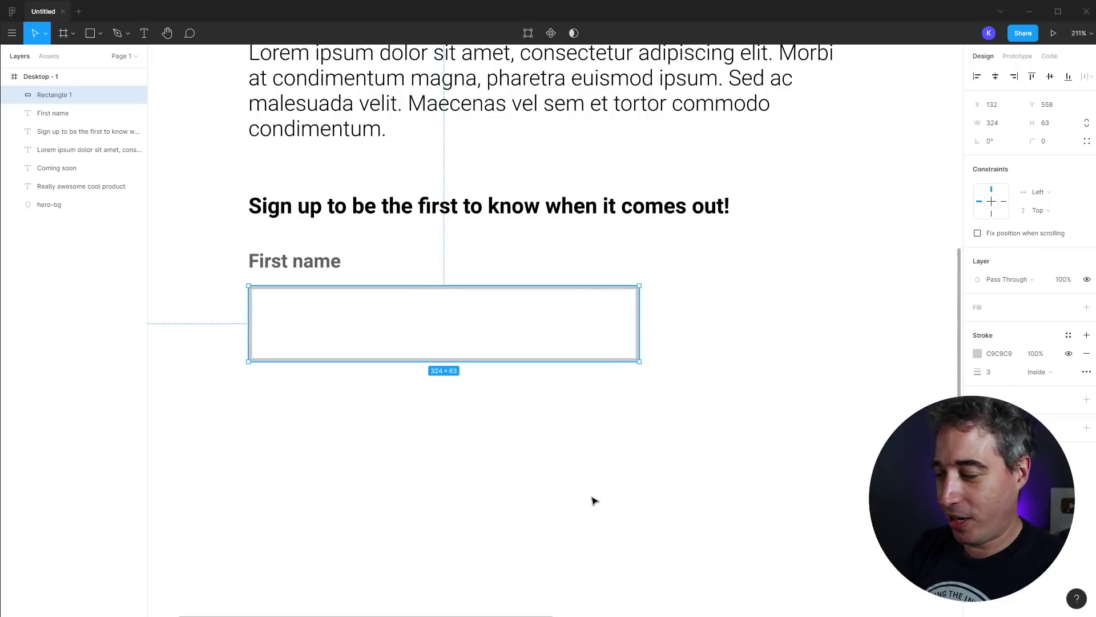
pyautogui.press('-')
pyautogui.press('-')
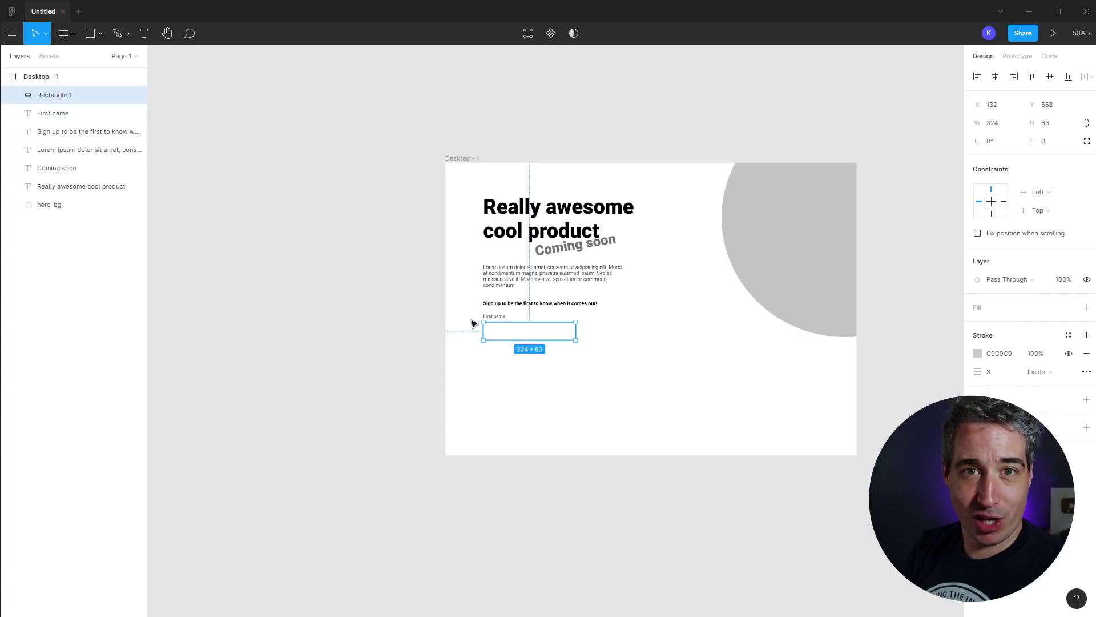
pyautogui.moveTo(456, 271); pyautogui.dragTo(688, 430)
pyautogui.moveTo(514, 433); pyautogui.dragTo(567, 482)
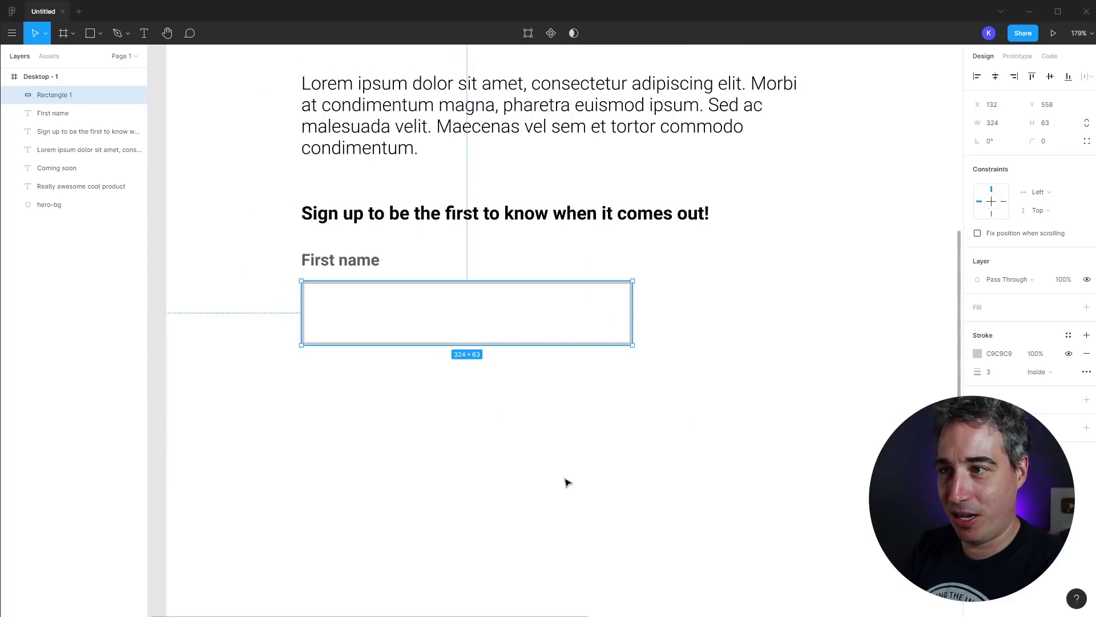
pyautogui.click(548, 471)
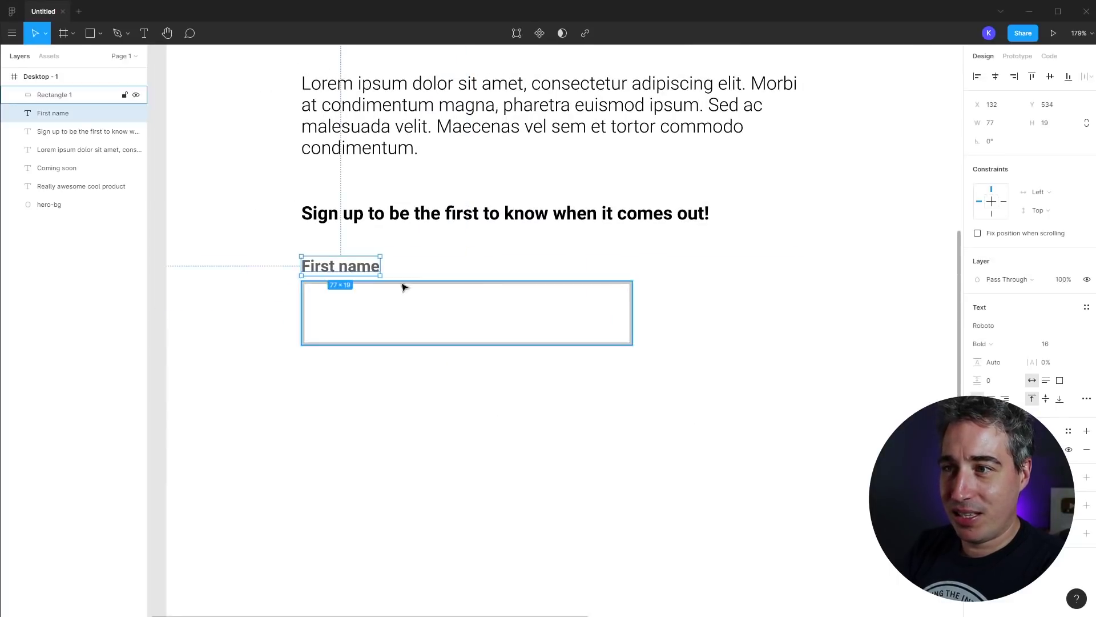
# Duplicate the First name label together with its box to the right, with the copy starting at X 477.
pyautogui.keyDown('shift'); pyautogui.click(378, 343); pyautogui.keyUp('shift')
pyautogui.hotkey('ctrl', '0')
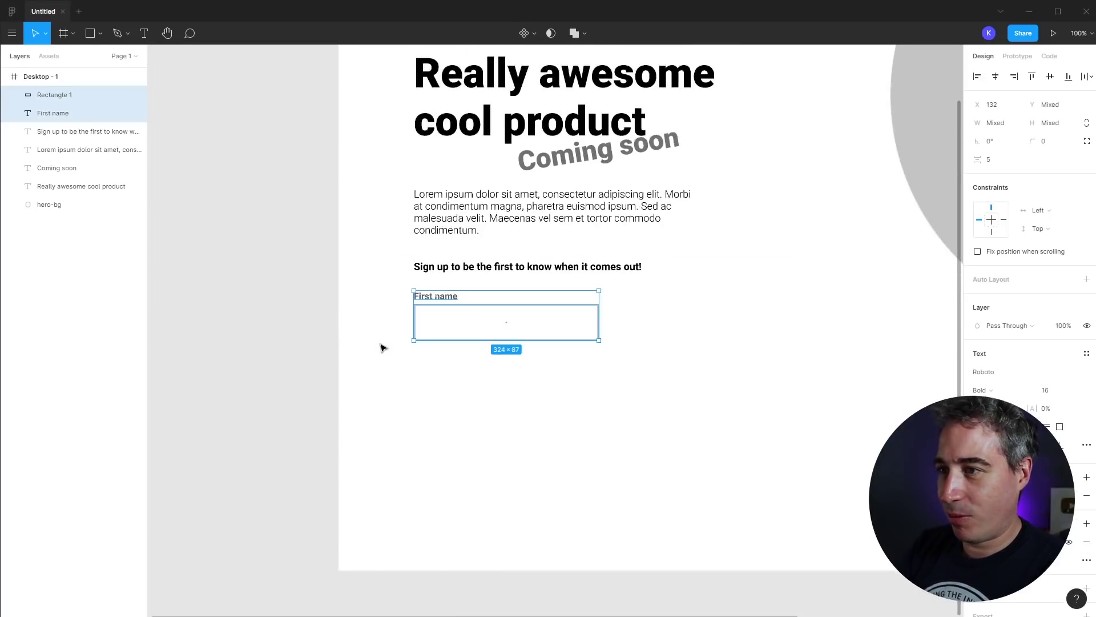
pyautogui.moveTo(526, 384); pyautogui.dragTo(398, 464)
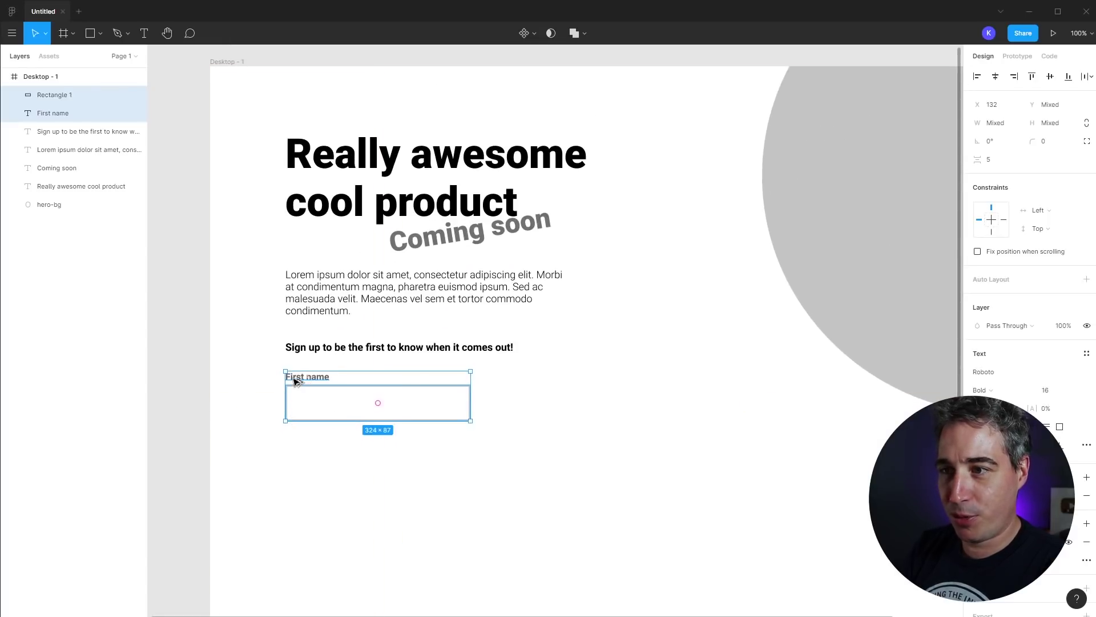
pyautogui.moveTo(295, 382); pyautogui.dragTo(493, 385)
pyautogui.click(517, 444)
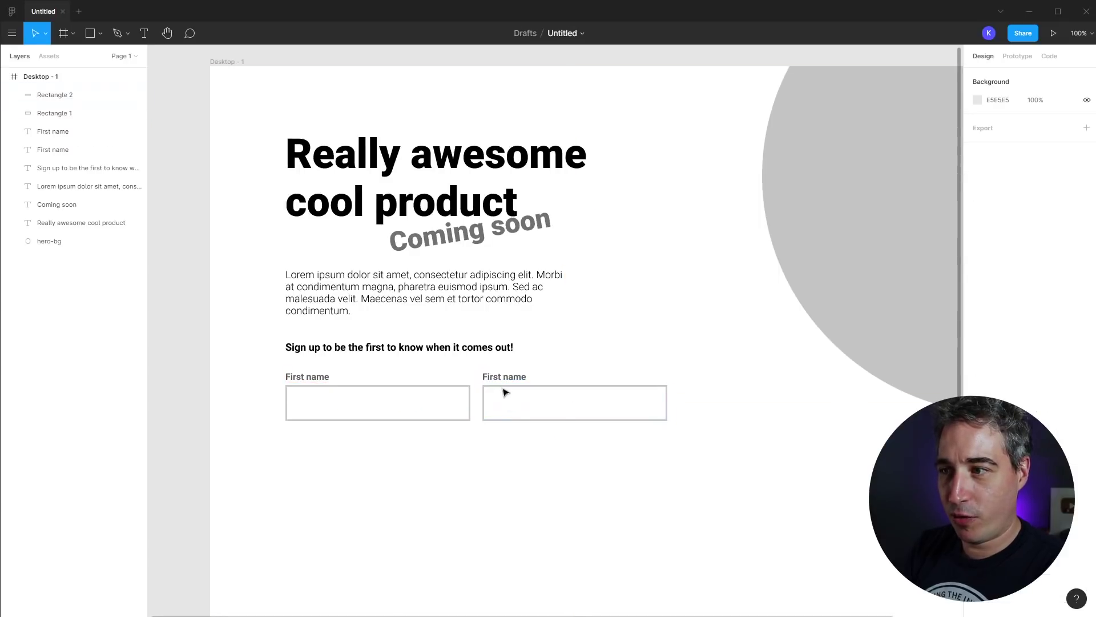
# Change the label above the second box to "Last name".
pyautogui.doubleClick(498, 380)
pyautogui.click(502, 376)
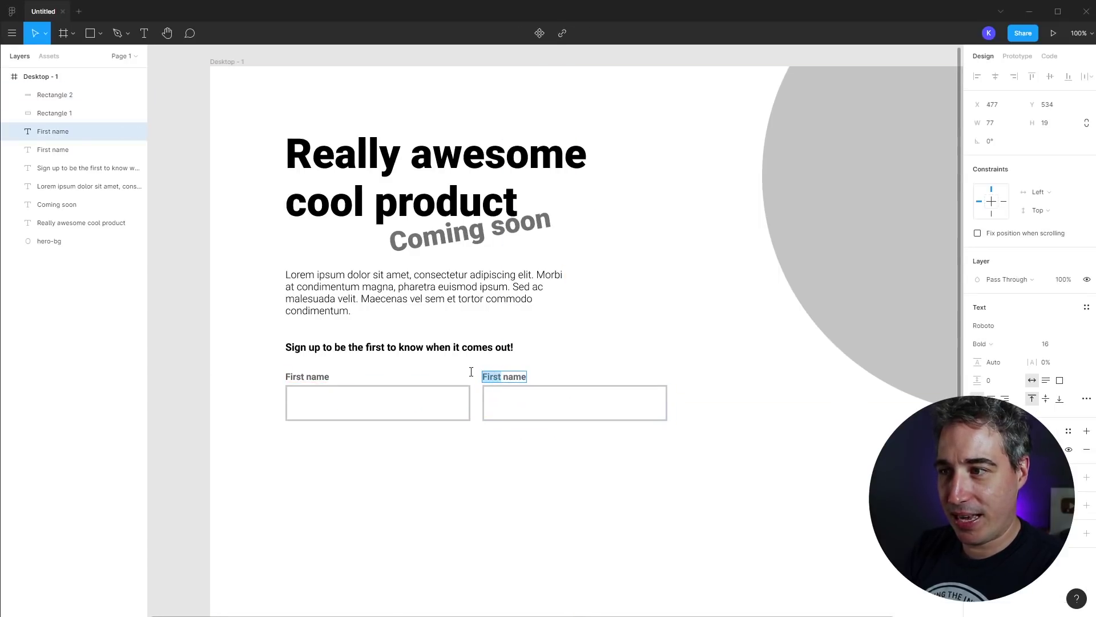
pyautogui.write('Last')
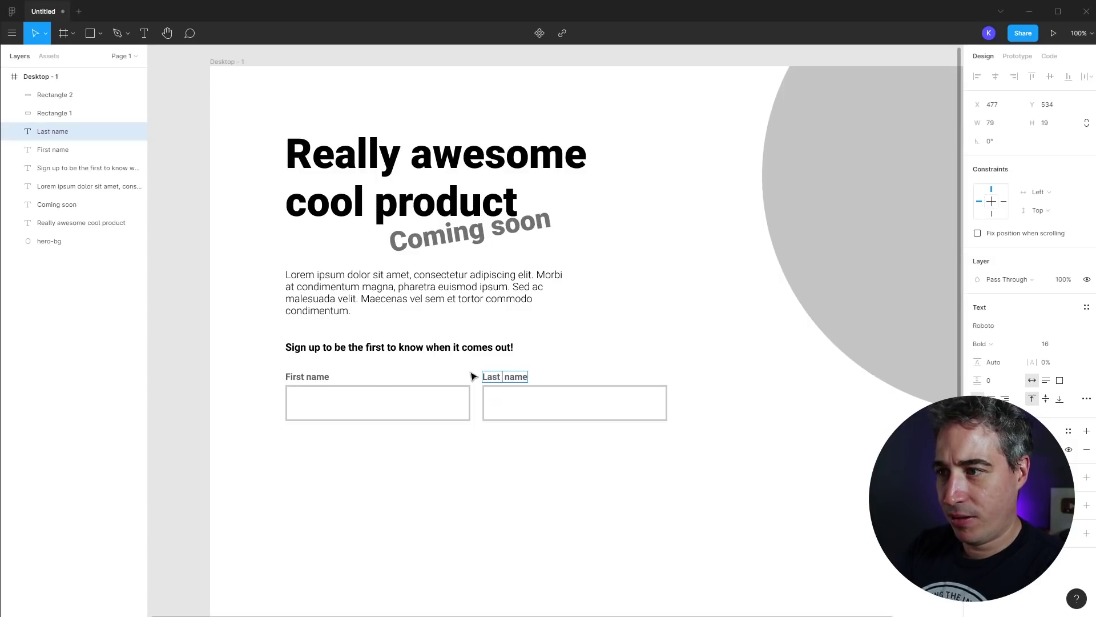
pyautogui.press('Escape')
pyautogui.click(639, 502)
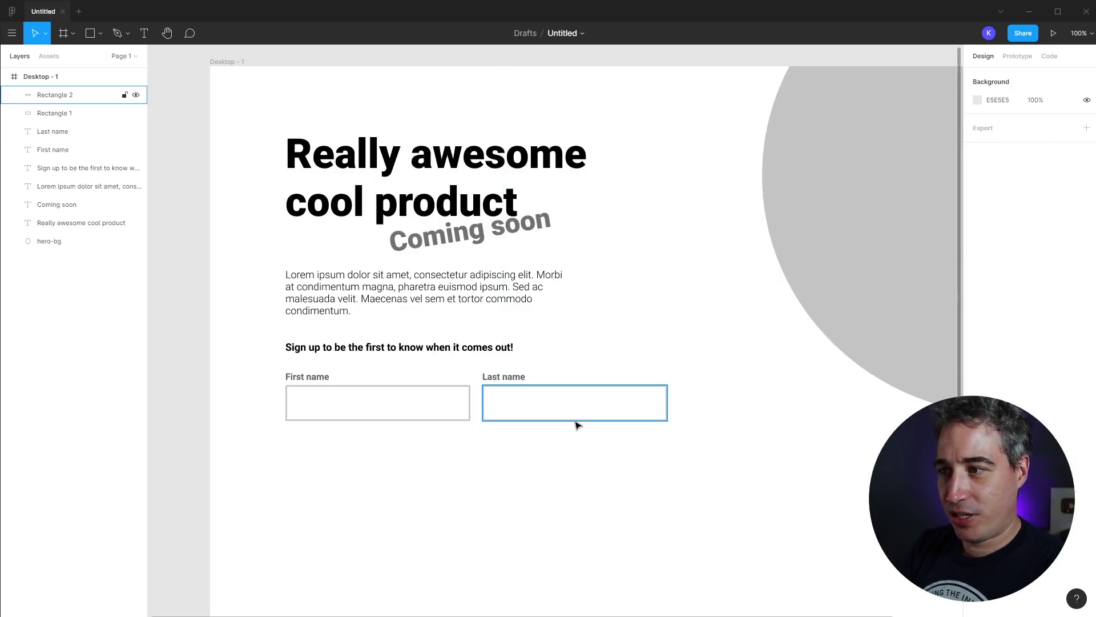
# Duplicate the Last name box to the right at X 822 and narrow the copy to a width of about 180.
pyautogui.moveTo(575, 423); pyautogui.dragTo(772, 423)
pyautogui.click(753, 517)
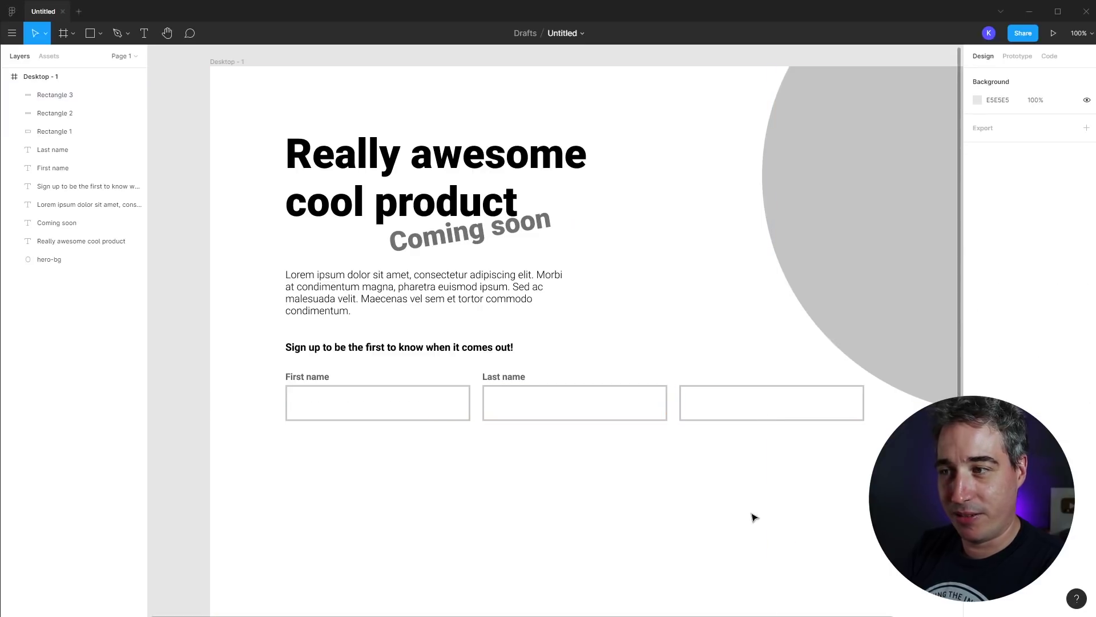
pyautogui.click(861, 412)
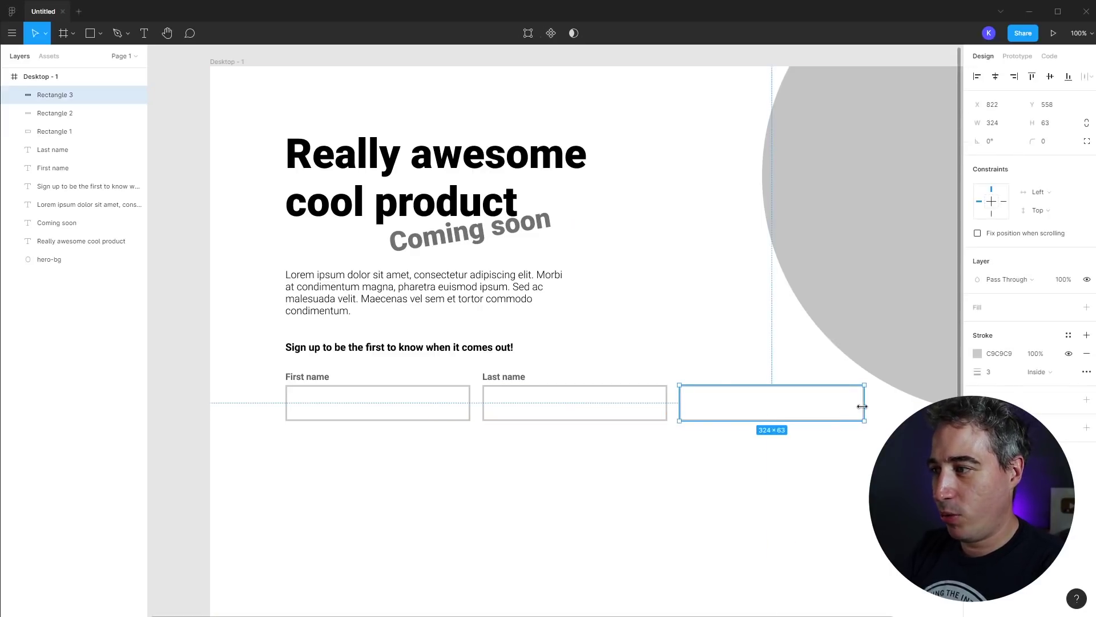
pyautogui.moveTo(863, 407); pyautogui.dragTo(783, 406)
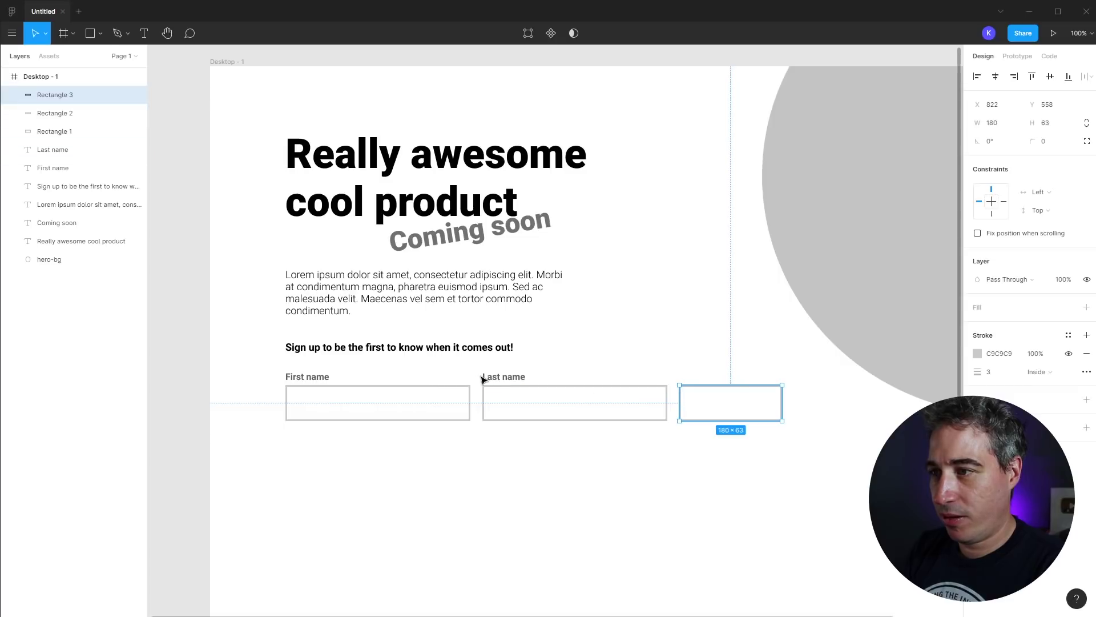
# Place a copy of the Last name label inside the narrow third box.
pyautogui.moveTo(483, 379); pyautogui.dragTo(724, 401)
pyautogui.click(793, 478)
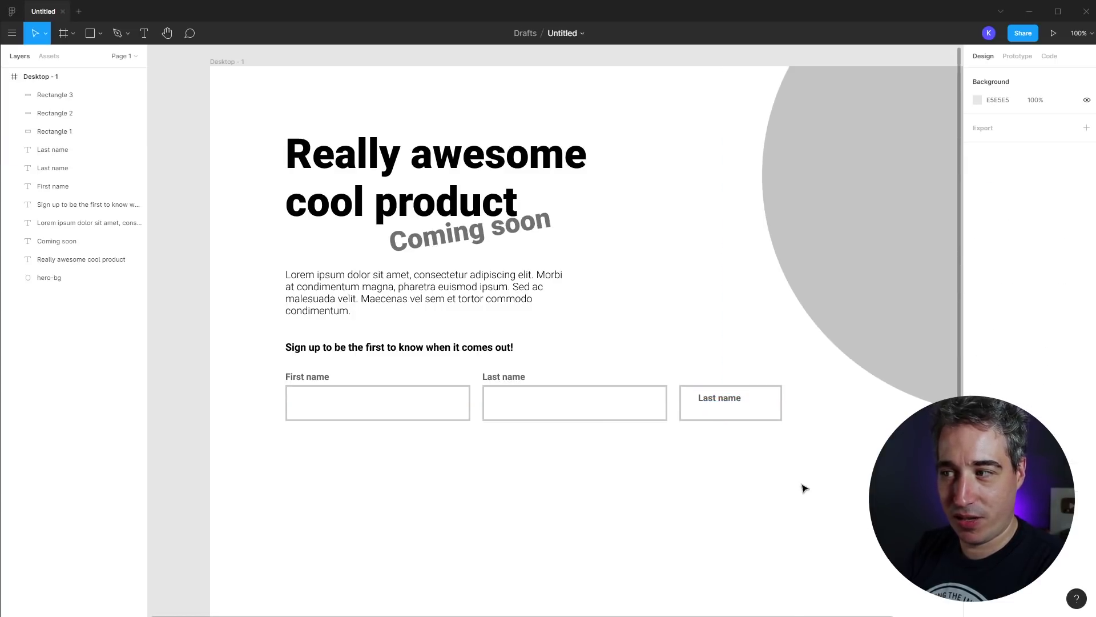
# Center the Last name label horizontally and vertically inside the narrow third box.
pyautogui.moveTo(804, 488); pyautogui.dragTo(705, 368)
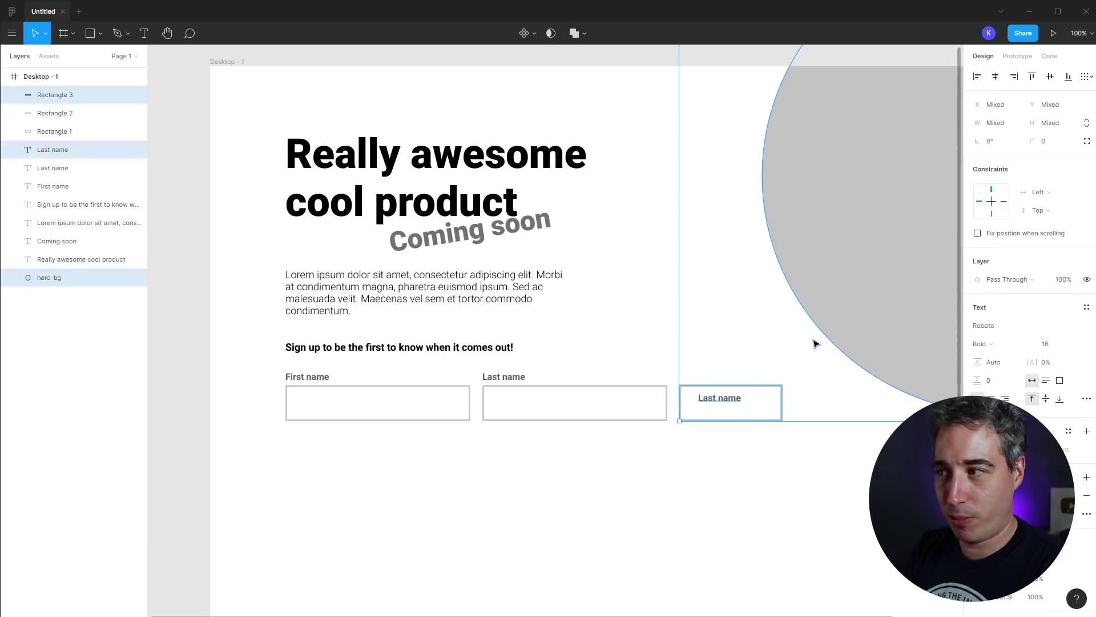
pyautogui.keyDown('shift'); pyautogui.click(833, 321); pyautogui.keyUp('shift')
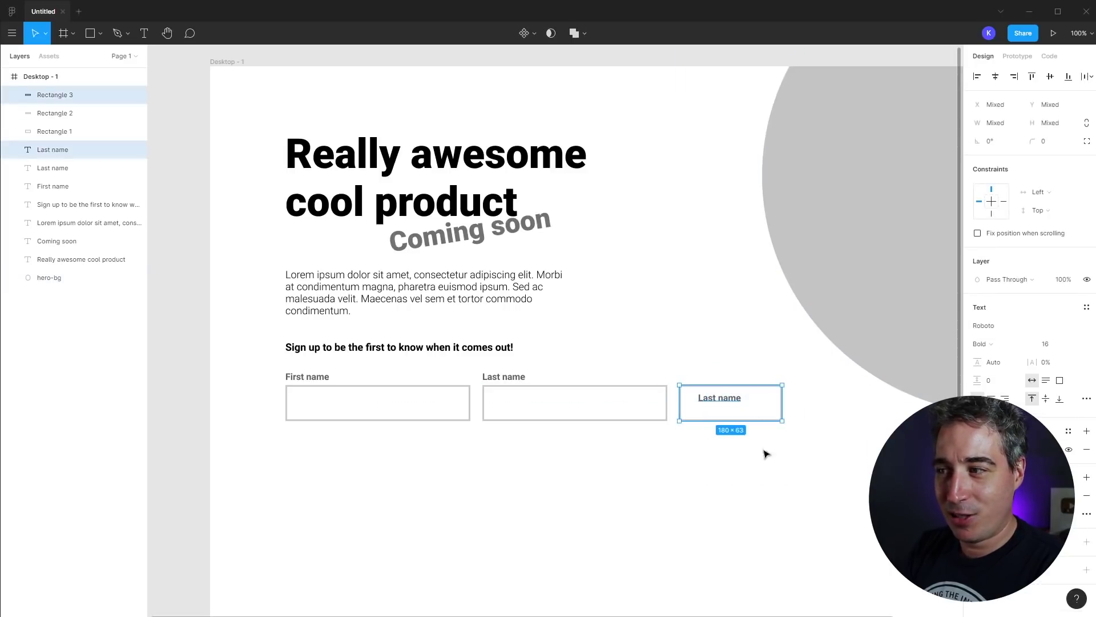
pyautogui.click(998, 77)
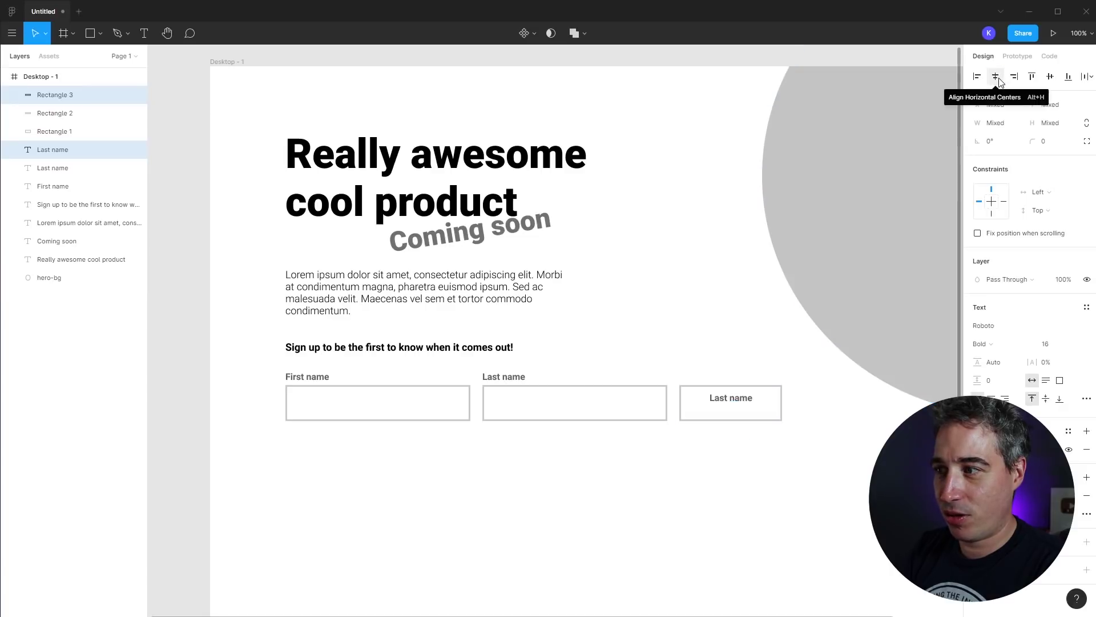
pyautogui.click(1050, 78)
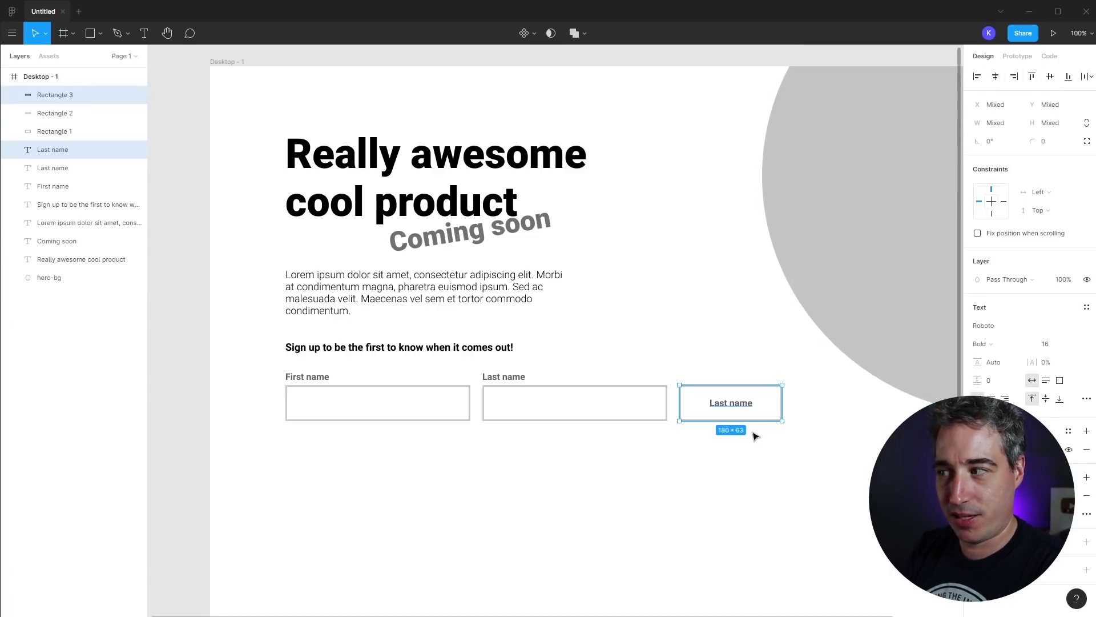
pyautogui.click(771, 469)
# Add a C9C9C9 gray fill to the narrow third box, matching its stroke.
pyautogui.click(781, 404)
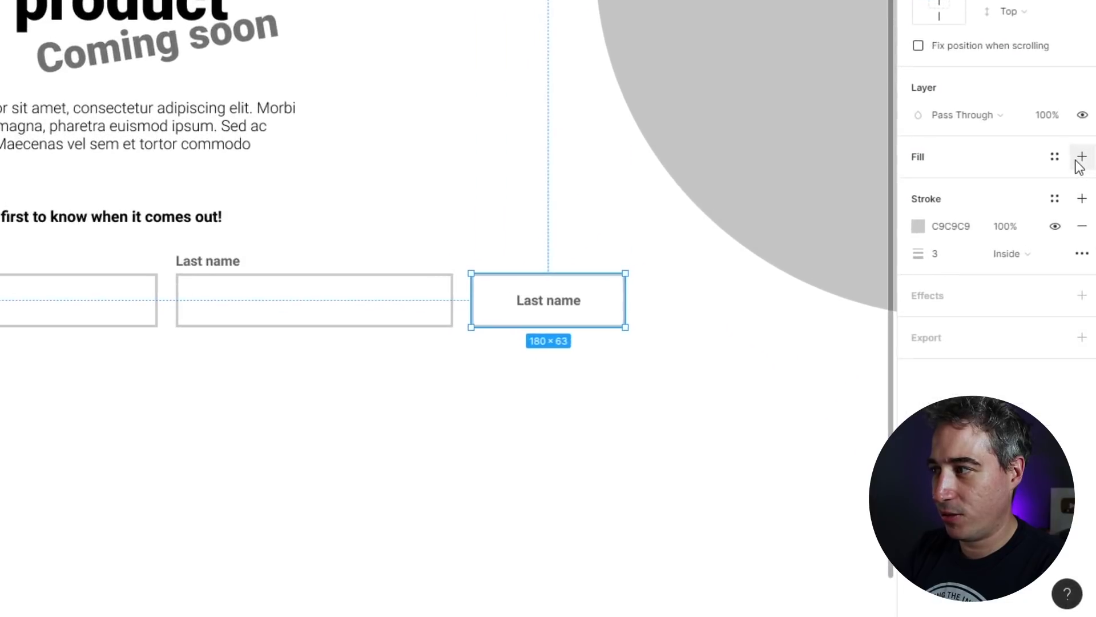
pyautogui.click(1085, 309)
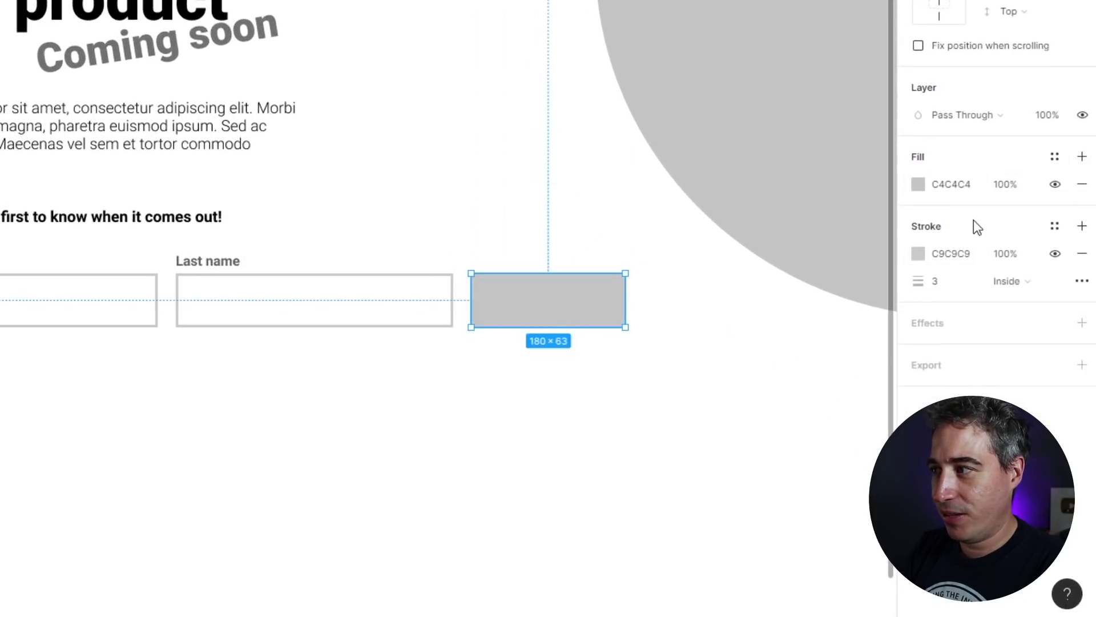
pyautogui.click(918, 185)
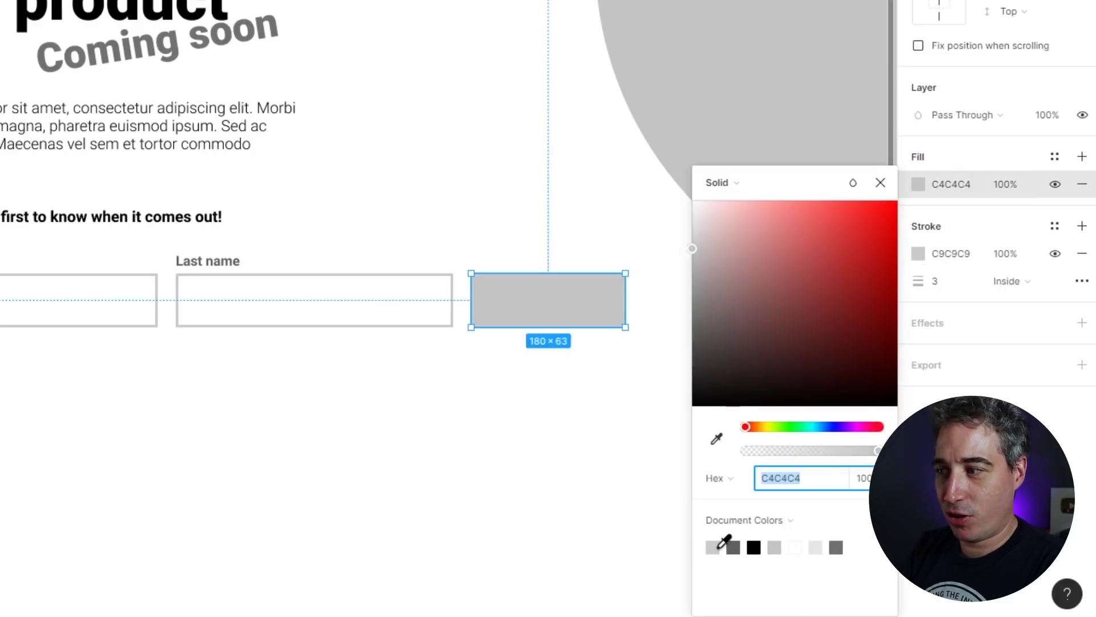
pyautogui.click(812, 548)
pyautogui.click(711, 550)
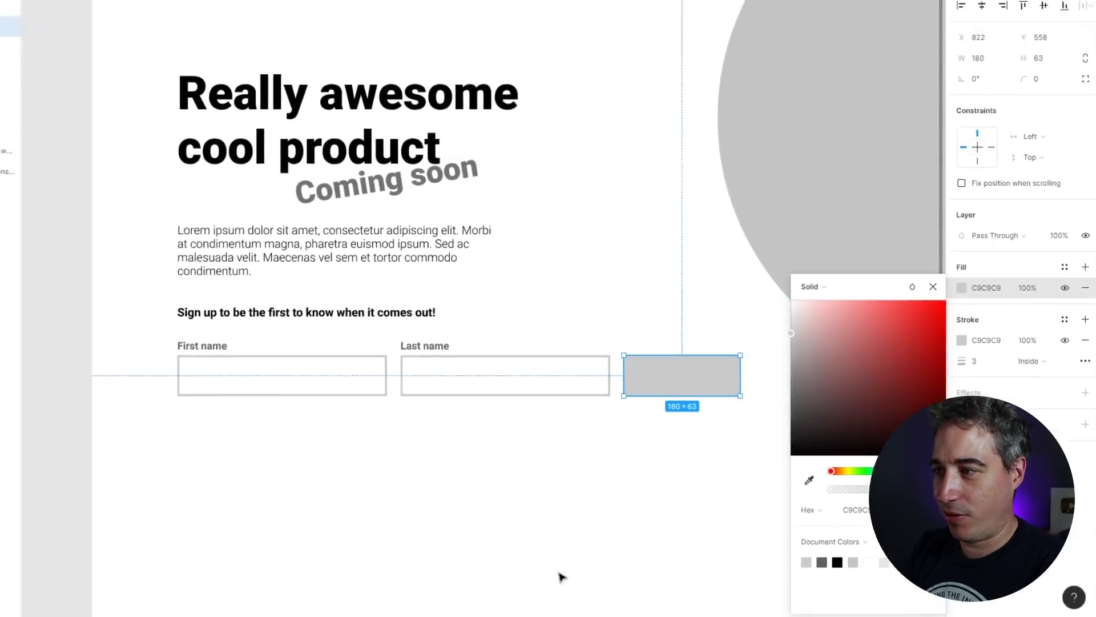
pyautogui.click(384, 563)
# Try moving the filled box away from the label it covers, and undo the move.
pyautogui.click(752, 414)
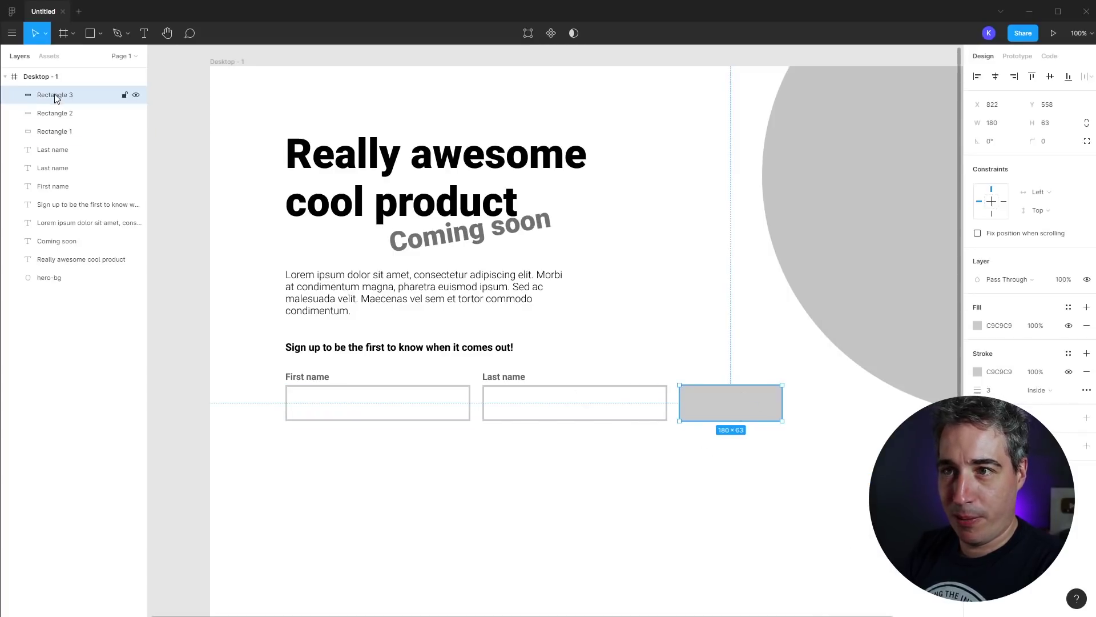
pyautogui.moveTo(736, 417); pyautogui.dragTo(788, 448)
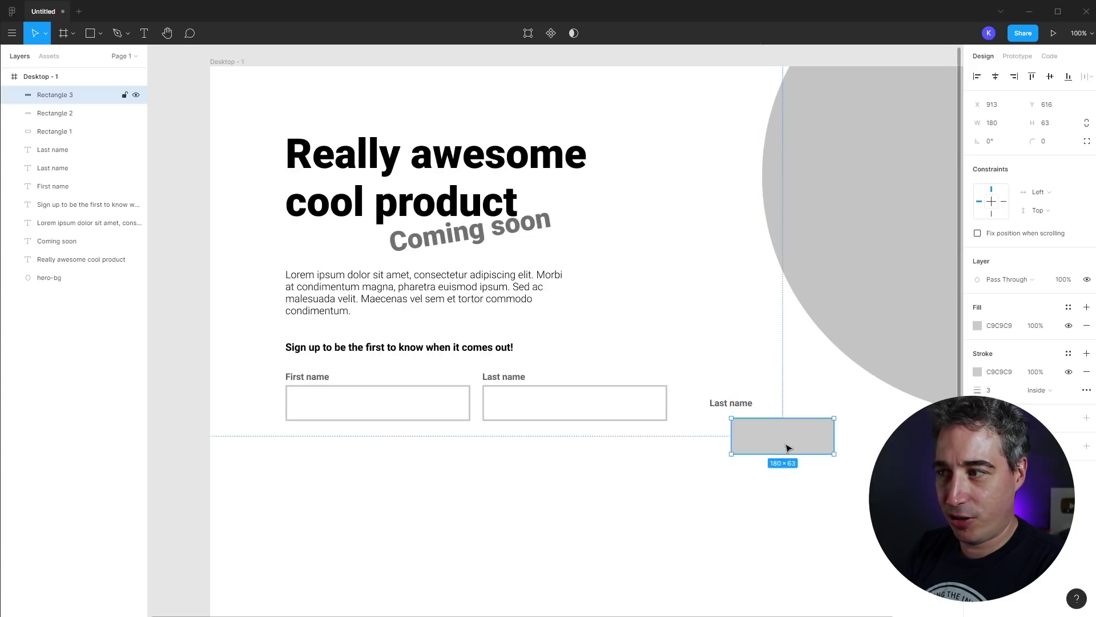
pyautogui.hotkey('ctrl', 'z')
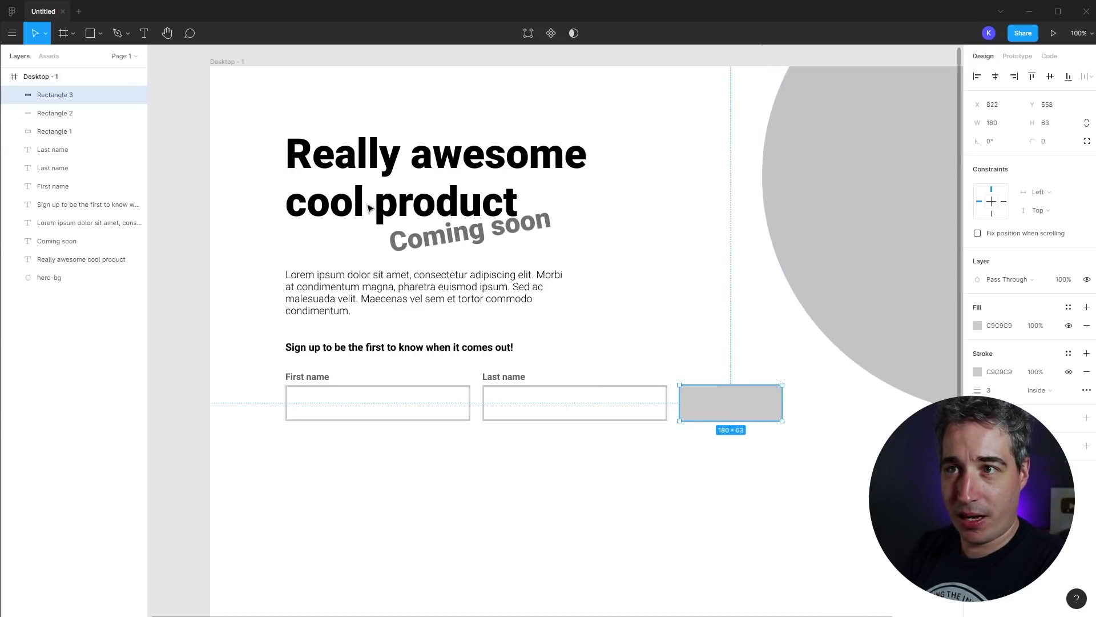
# Send the filled gray box backward in the layer order until it sits directly beneath its own label.
pyautogui.rightClick(742, 410)
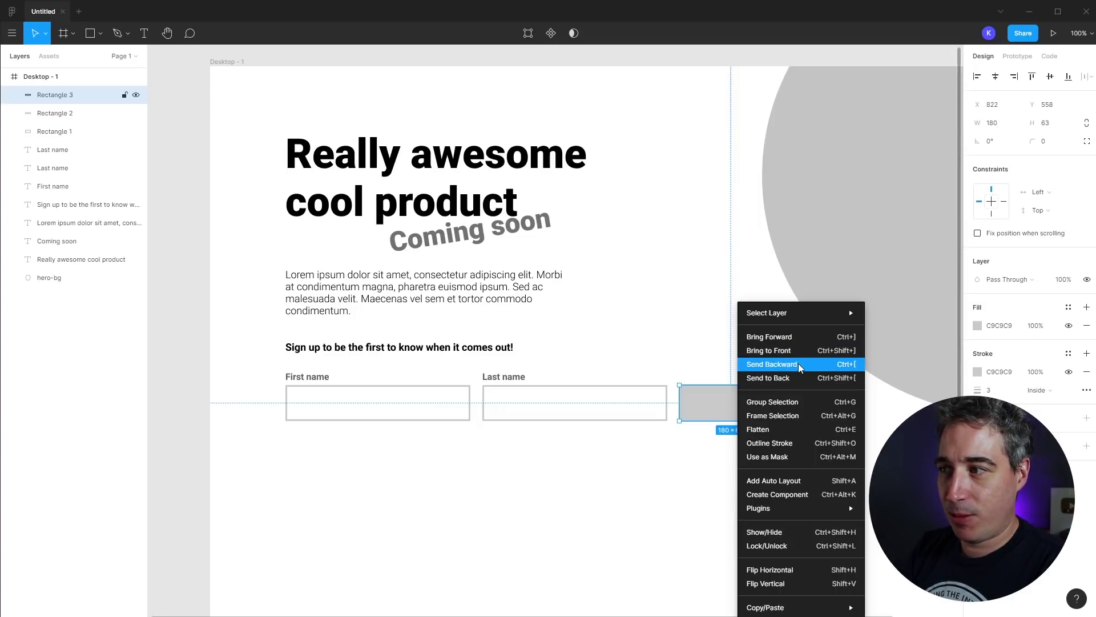
pyautogui.click(856, 364)
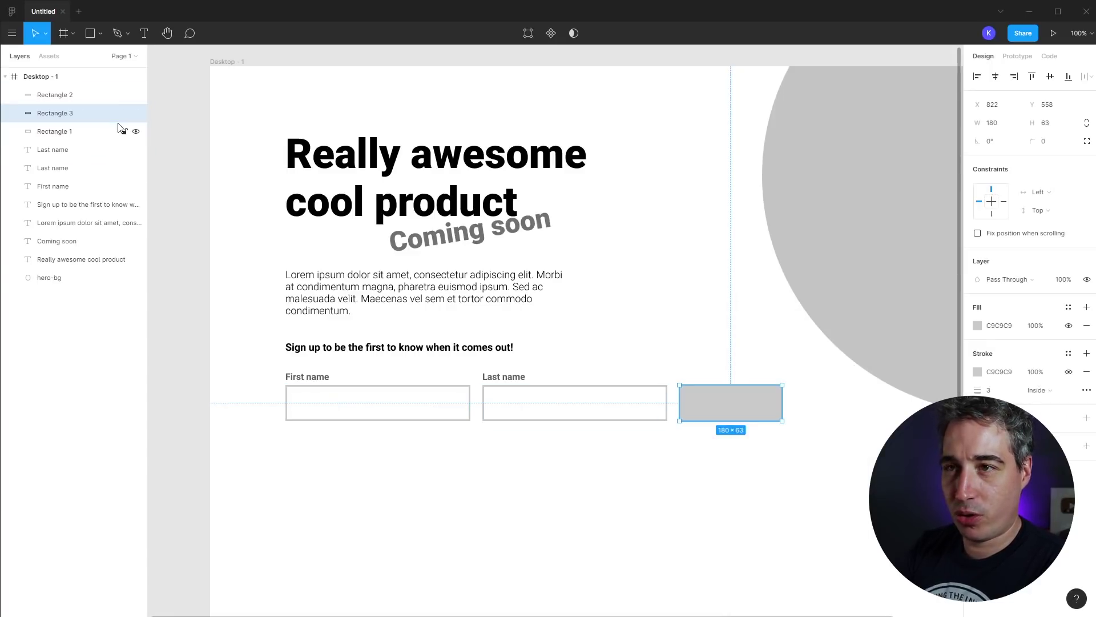
pyautogui.hotkey('ctrl', '[')
pyautogui.hotkey('ctrl', '[')
pyautogui.hotkey('ctrl', ']')
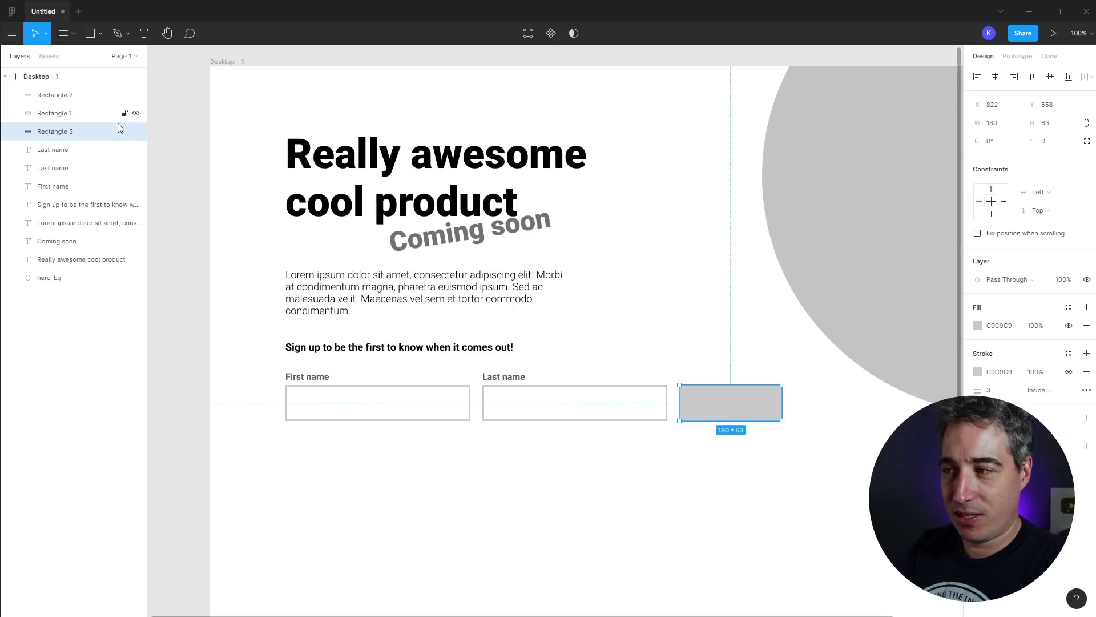
pyautogui.hotkey('ctrl', '[')
pyautogui.hotkey('ctrl', '[')
pyautogui.hotkey('ctrl', '[')
pyautogui.hotkey('ctrl', '[')
pyautogui.hotkey('ctrl', '[')
pyautogui.hotkey('ctrl', '[')
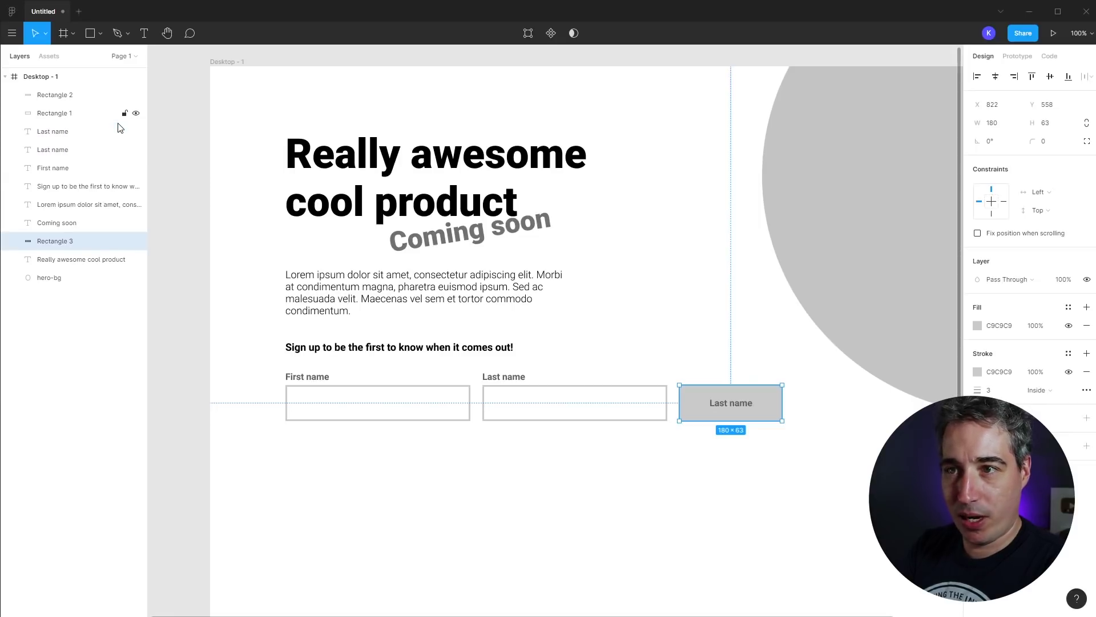
pyautogui.hotkey('ctrl', ']')
pyautogui.hotkey('ctrl', ']')
pyautogui.hotkey('ctrl', ']')
pyautogui.hotkey('ctrl', ']')
pyautogui.hotkey('ctrl', ']')
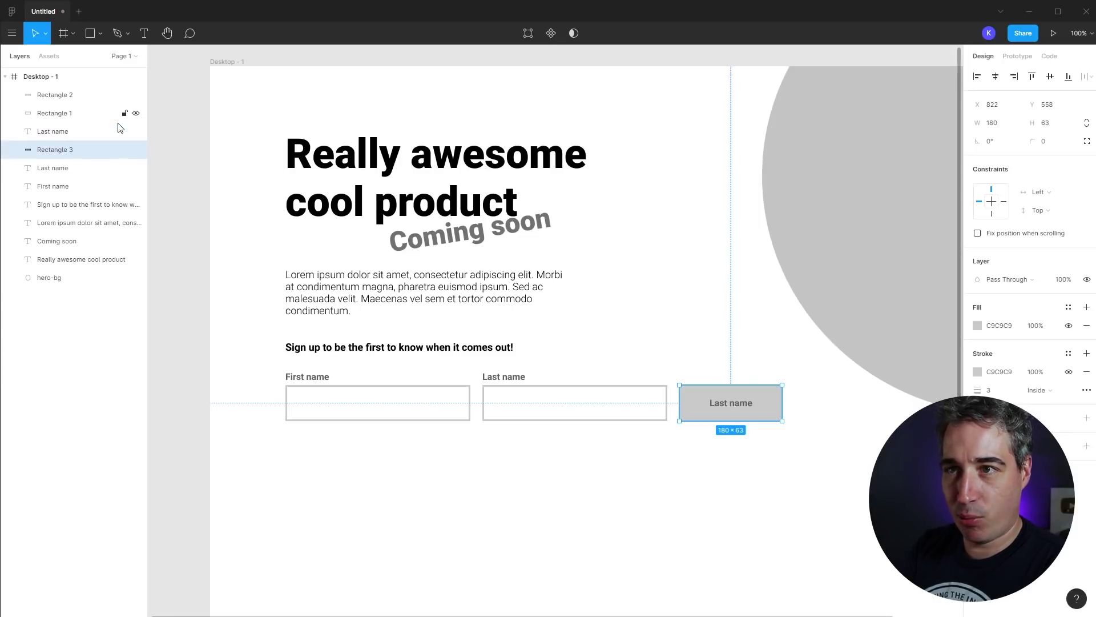
pyautogui.hotkey('ctrl', ']')
pyautogui.hotkey('ctrl', '[')
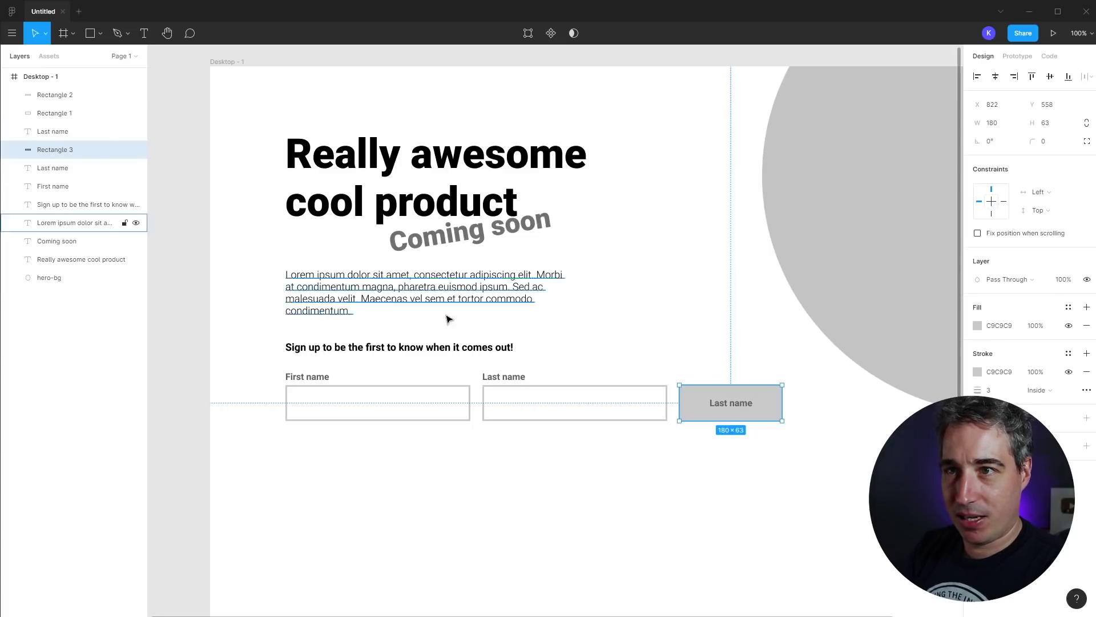
# Change the label in the gray box to "Sign up" and center it horizontally in the box.
pyautogui.doubleClick(742, 404)
pyautogui.write('Sign up')
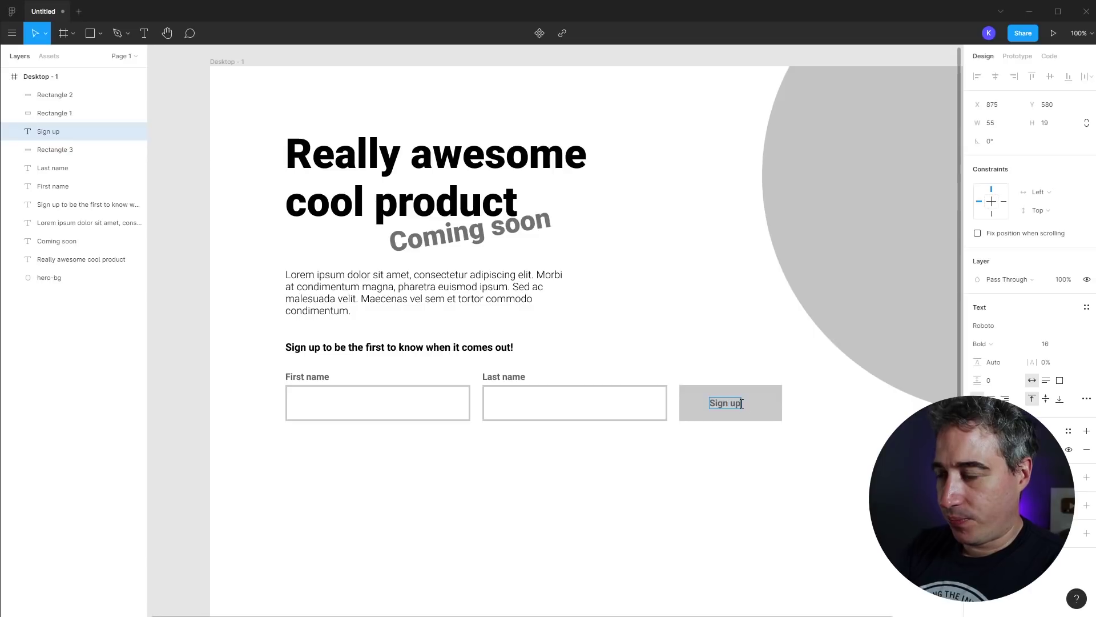
pyautogui.press('Escape')
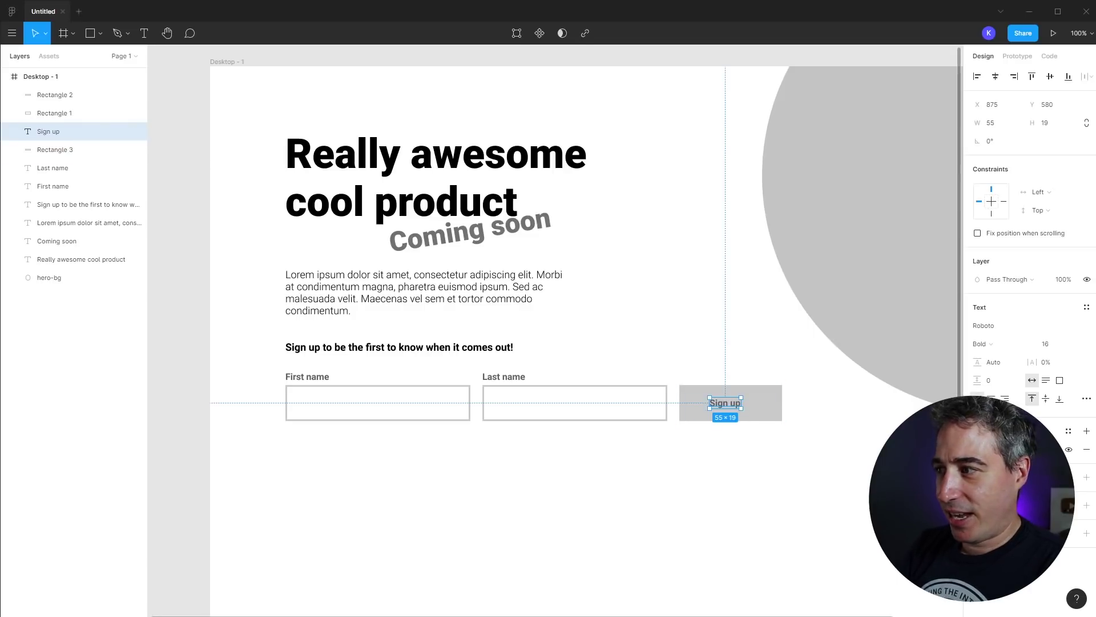
pyautogui.moveTo(778, 454); pyautogui.dragTo(700, 357)
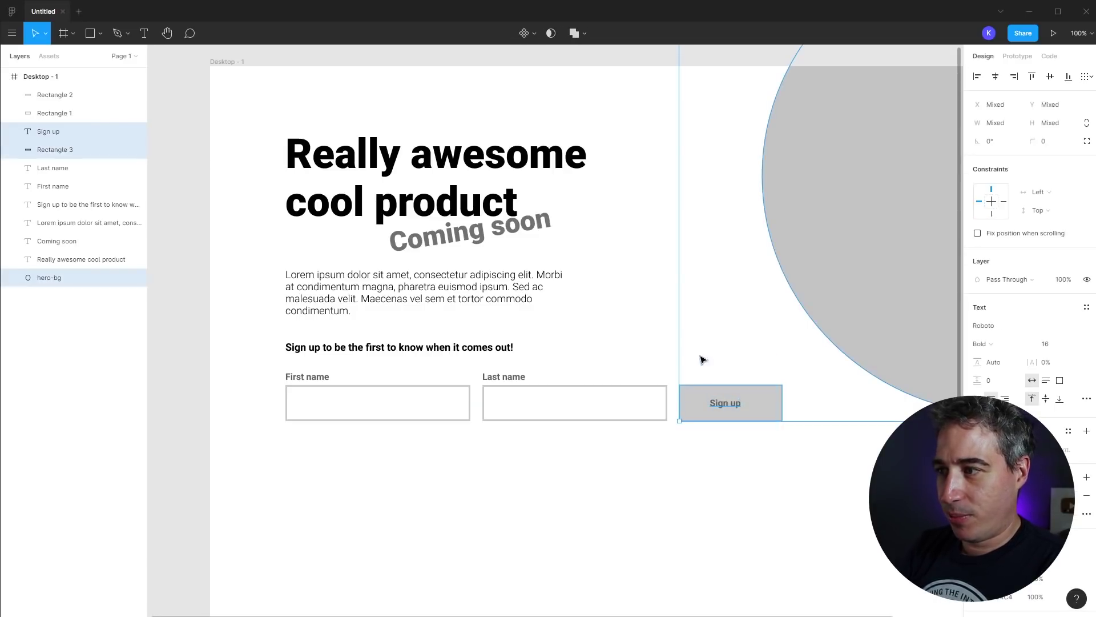
pyautogui.keyDown('shift'); pyautogui.click(833, 293); pyautogui.keyUp('shift')
pyautogui.click(995, 76)
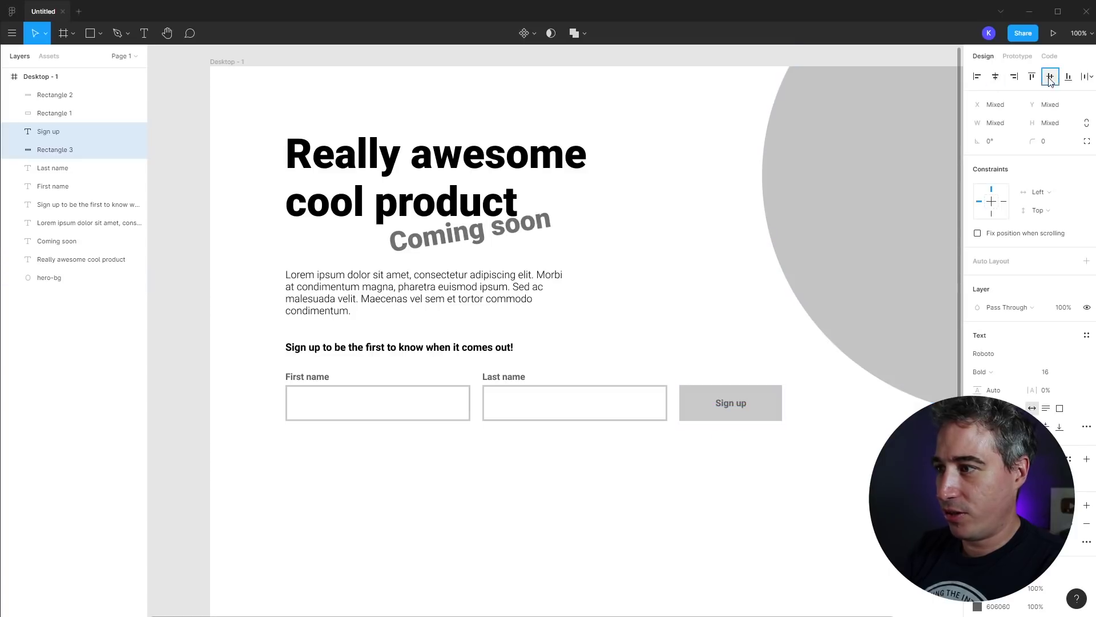
# Center-align the Sign up button text and set its letter case to uppercase.
pyautogui.click(740, 409)
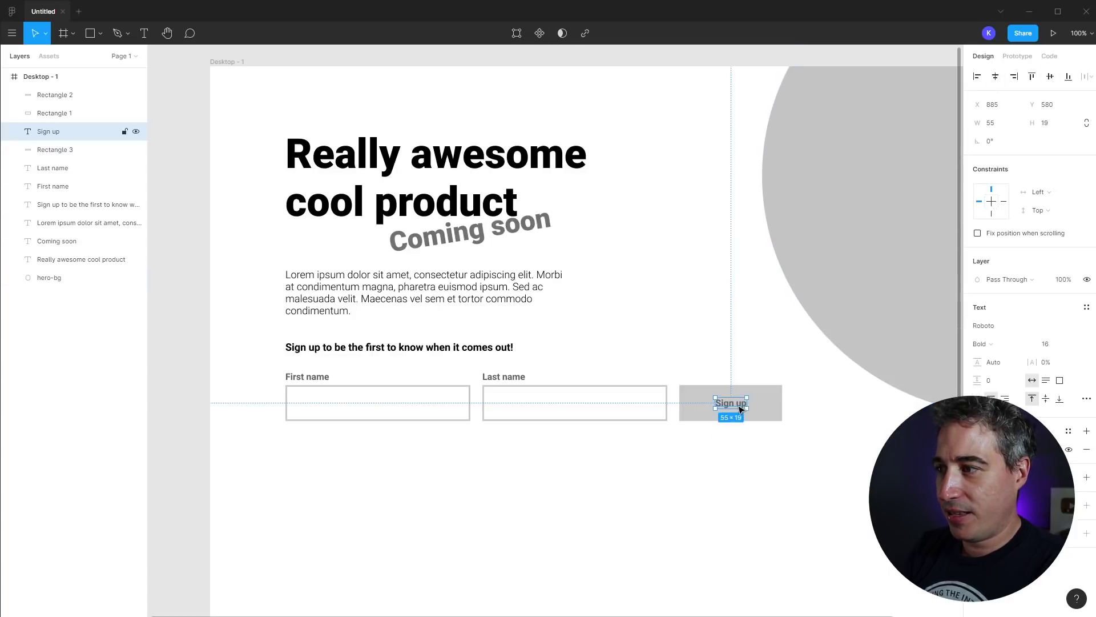
pyautogui.click(747, 475)
pyautogui.click(740, 409)
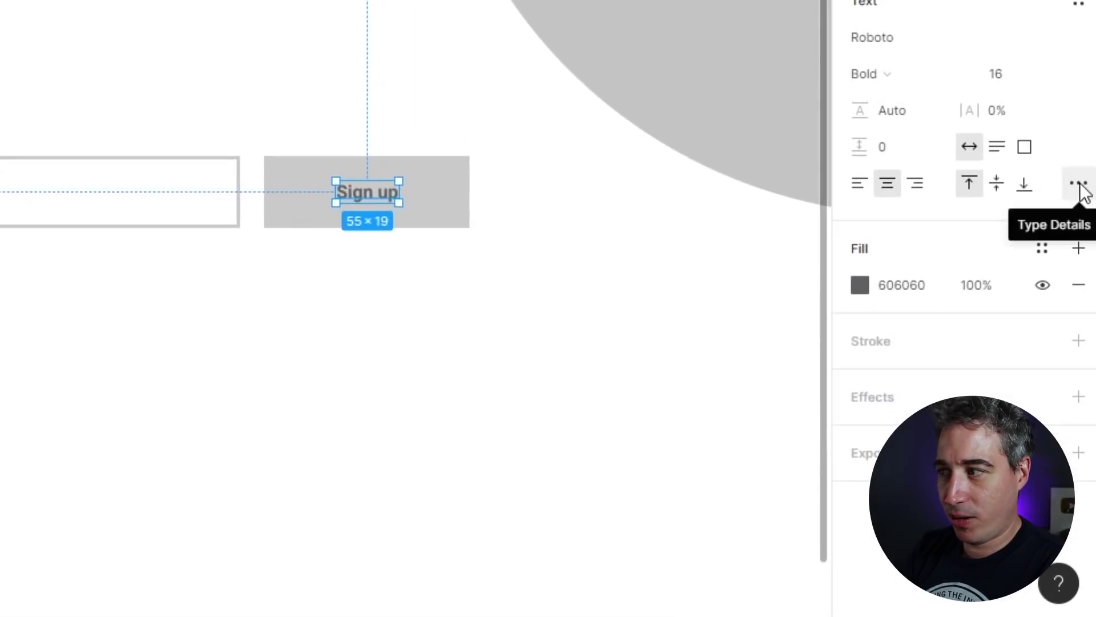
pyautogui.click(1079, 186)
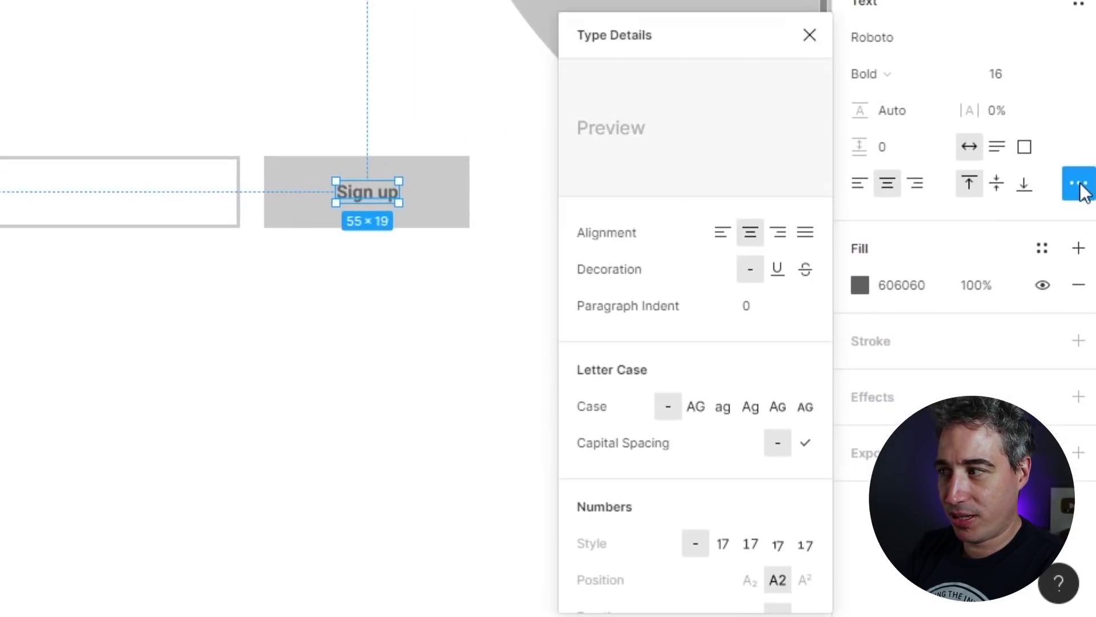
pyautogui.click(697, 406)
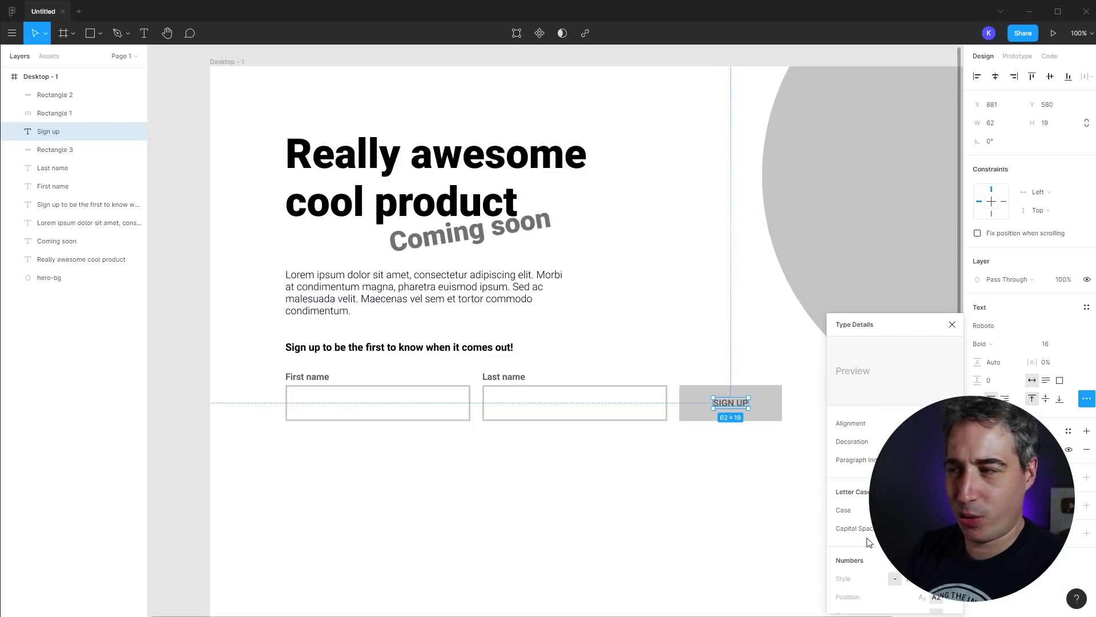
pyautogui.click(779, 520)
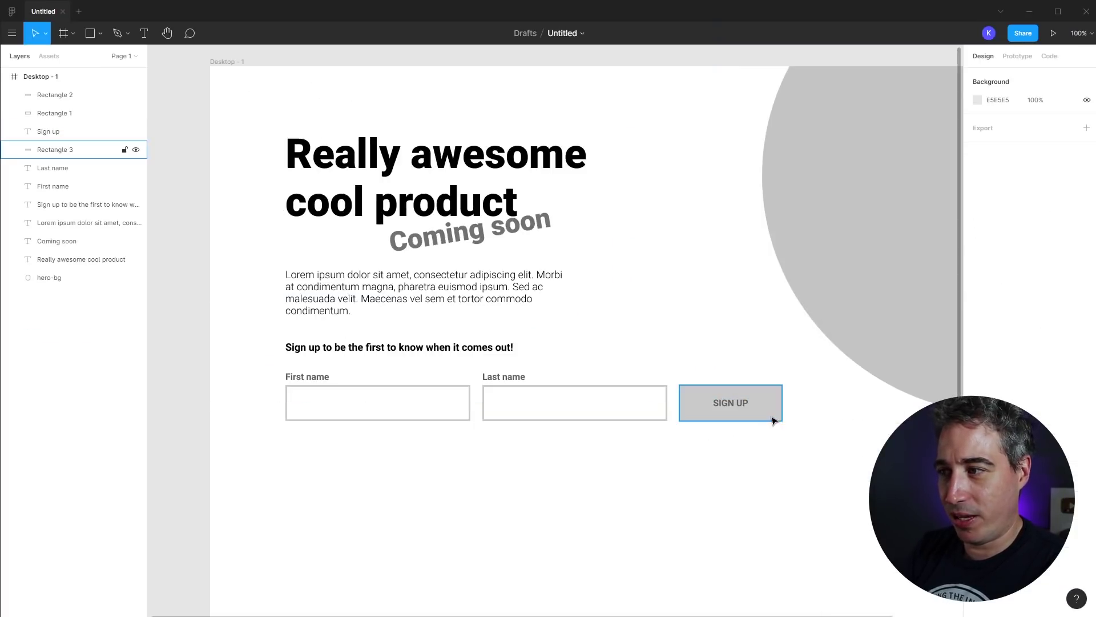
# Darken the fill color of the SIGN UP button text.
pyautogui.click(748, 411)
pyautogui.click(977, 449)
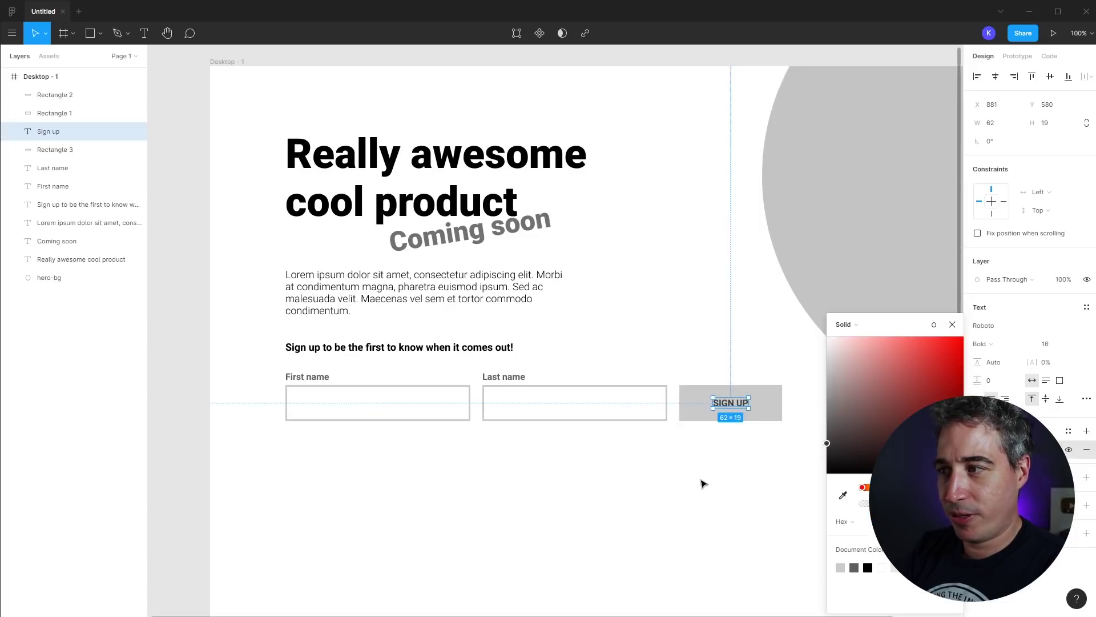
pyautogui.click(812, 539)
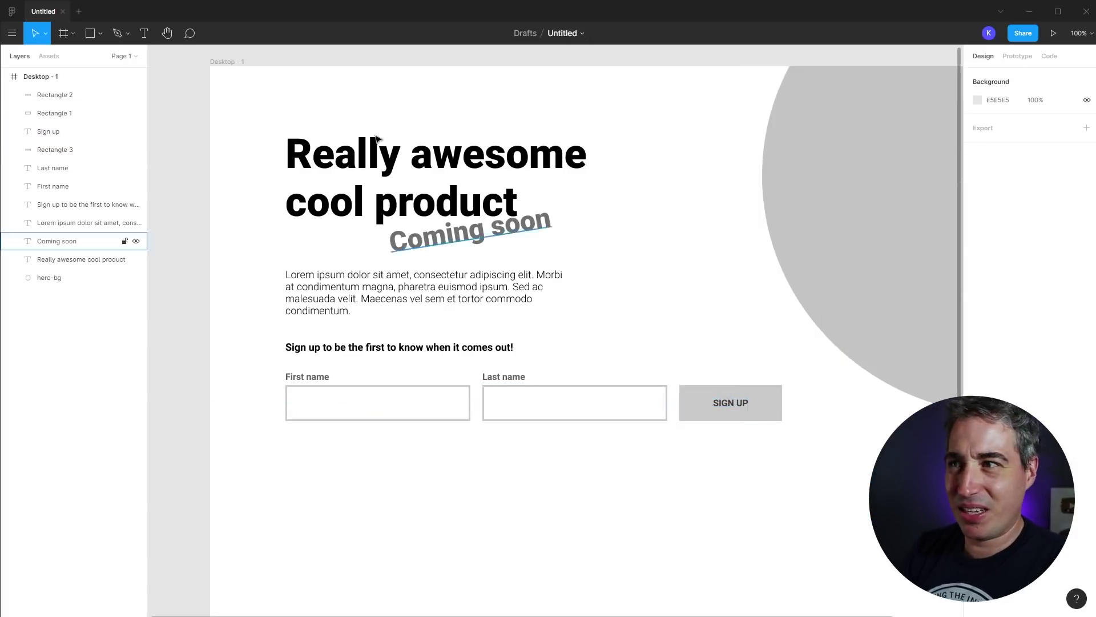
# Move the tilted Coming soon text up and to the right, past the end of the headline's second line.
pyautogui.moveTo(531, 233); pyautogui.dragTo(569, 222)
# Try a dark red fill on the Coming soon text and undo it.
pyautogui.click(978, 449)
pyautogui.click(944, 381)
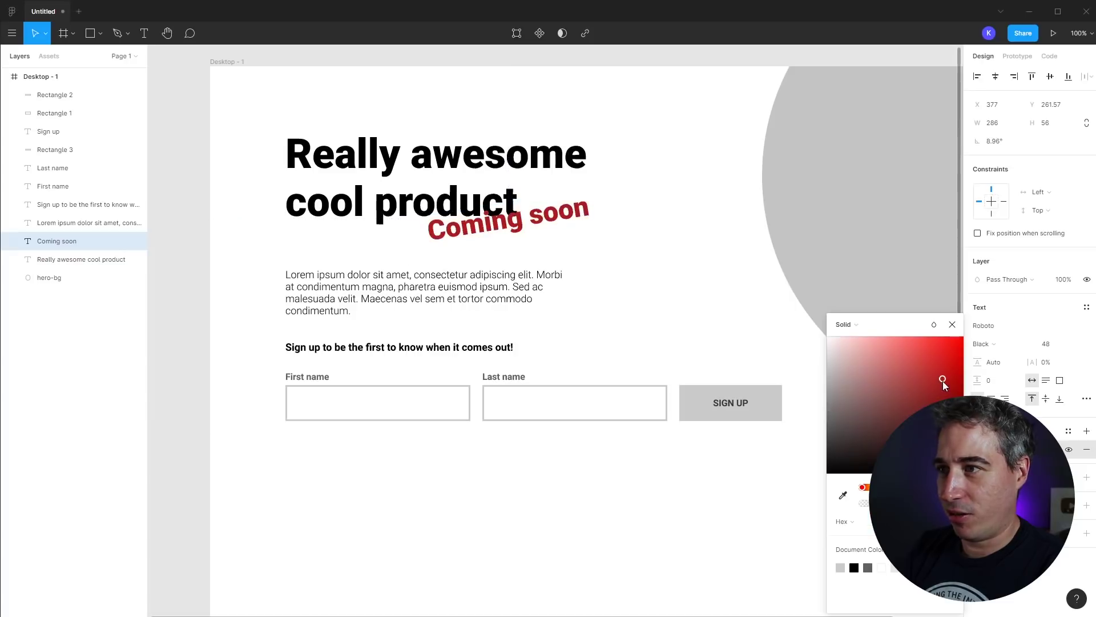
pyautogui.moveTo(944, 378)
pyautogui.mouseDown()
pyautogui.moveTo(881, 341)
pyautogui.moveTo(931, 371)
pyautogui.moveTo(934, 388)
pyautogui.mouseUp()
pyautogui.hotkey('ctrl', 'z')
pyautogui.hotkey('ctrl', 'z')
pyautogui.hotkey('ctrl', 'z')
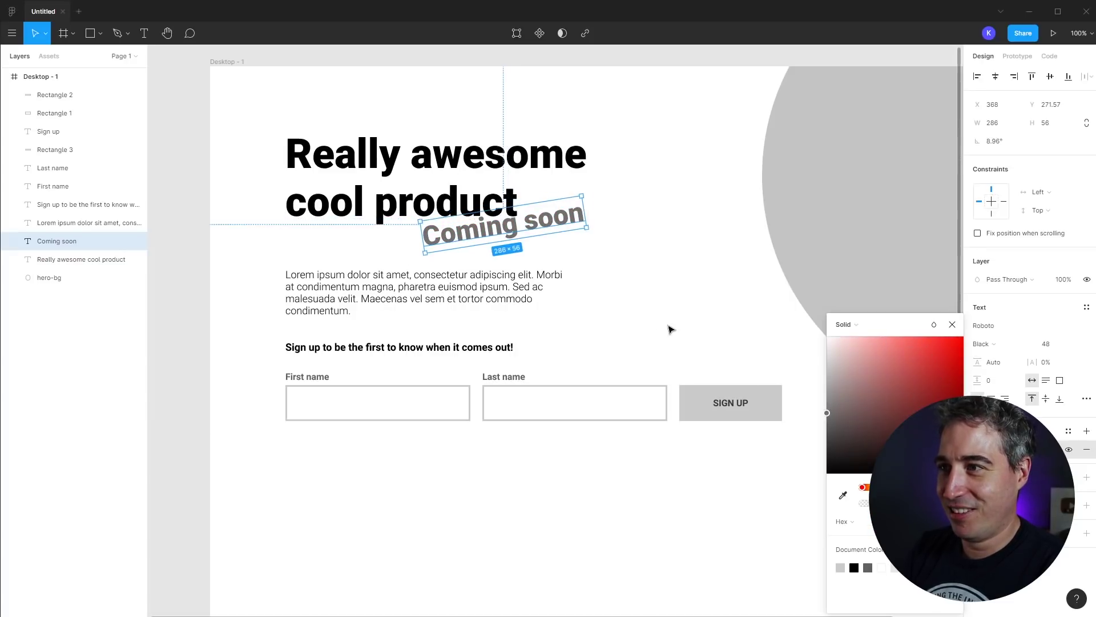
pyautogui.click(670, 329)
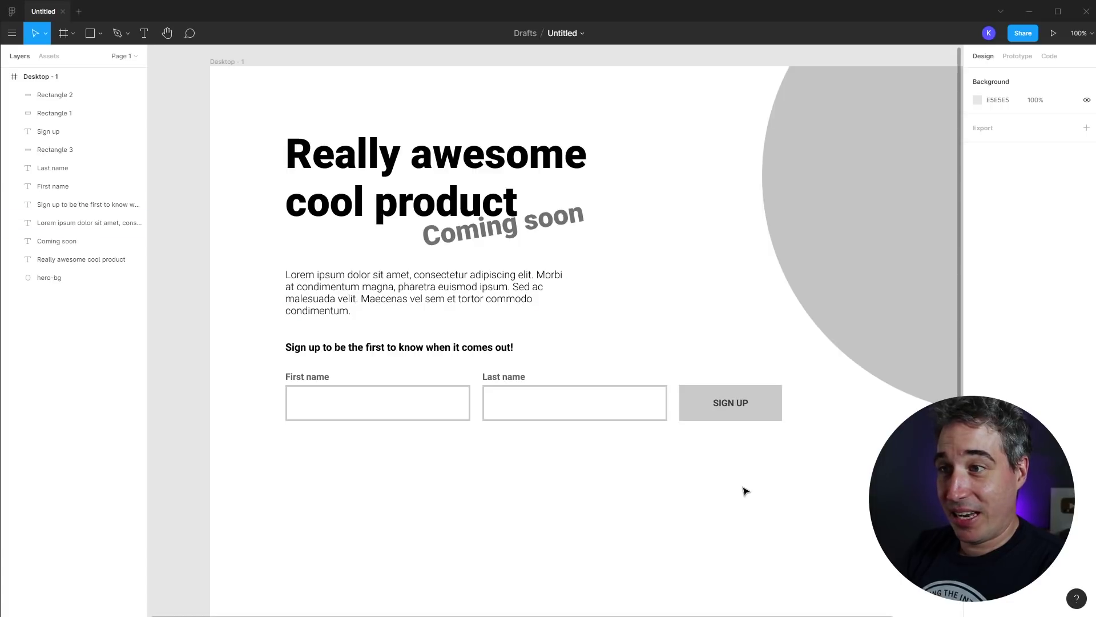
pyautogui.moveTo(697, 484)
pyautogui.mouseDown()
pyautogui.moveTo(628, 493)
pyautogui.moveTo(676, 491)
pyautogui.mouseUp()
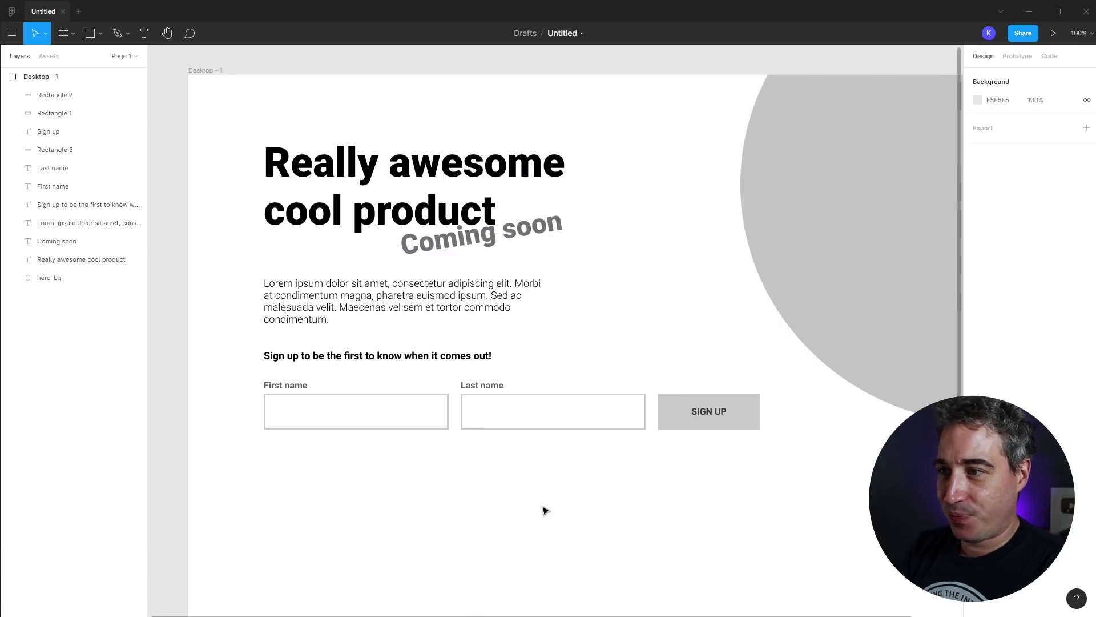
pyautogui.moveTo(365, 356); pyautogui.dragTo(368, 362)
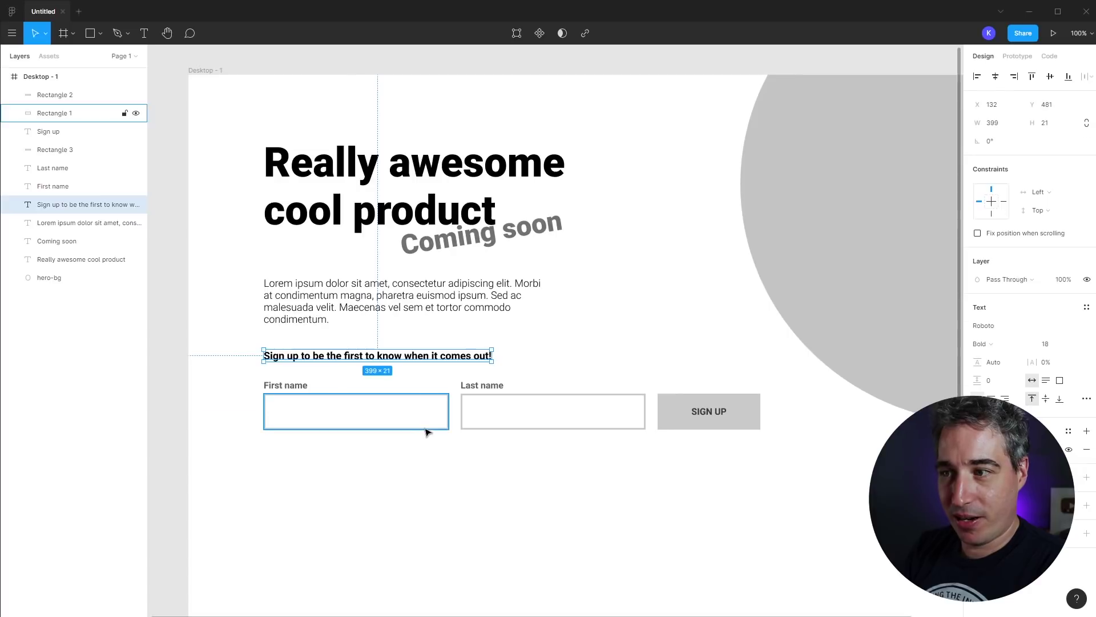
pyautogui.click(442, 411)
pyautogui.click(451, 486)
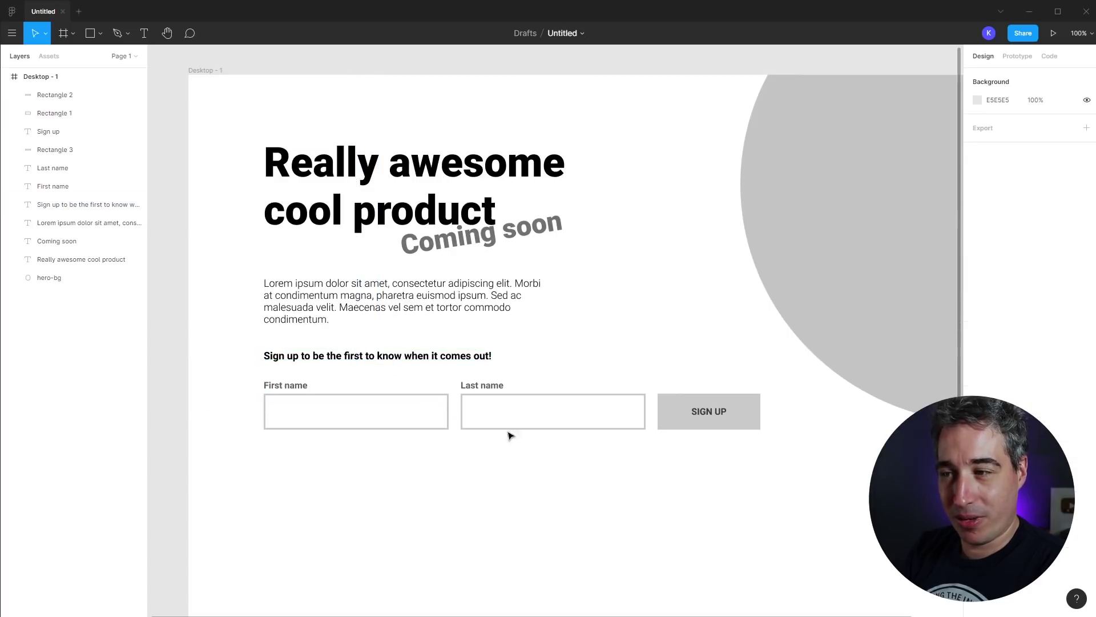
pyautogui.click(754, 412)
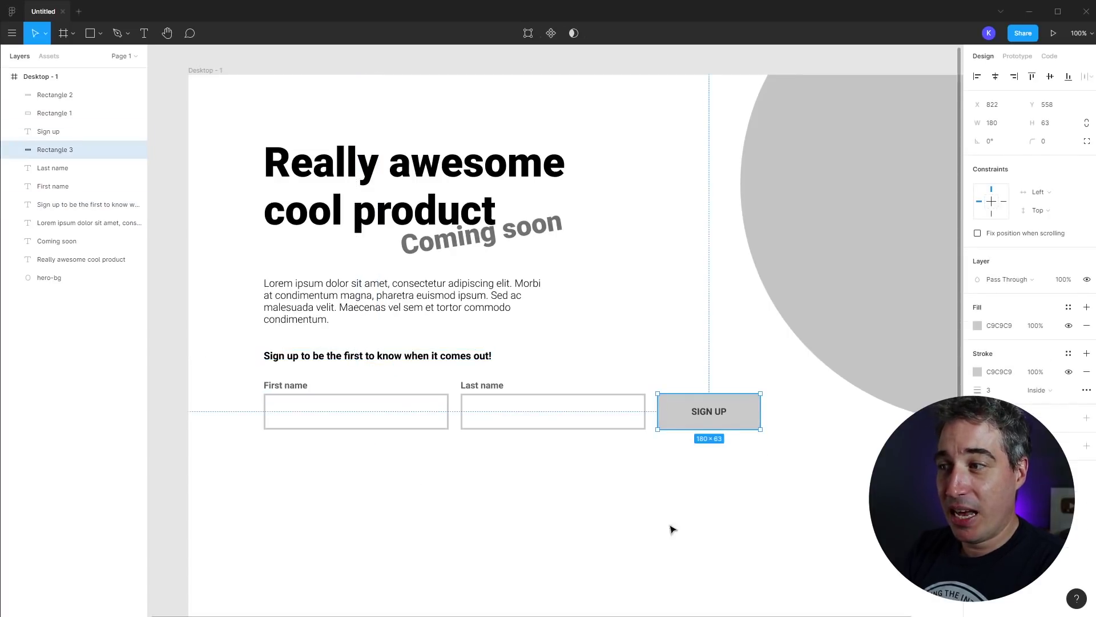
# Examine the SIGN UP button's corners up close and its look within the whole page layout.
pyautogui.click(741, 503)
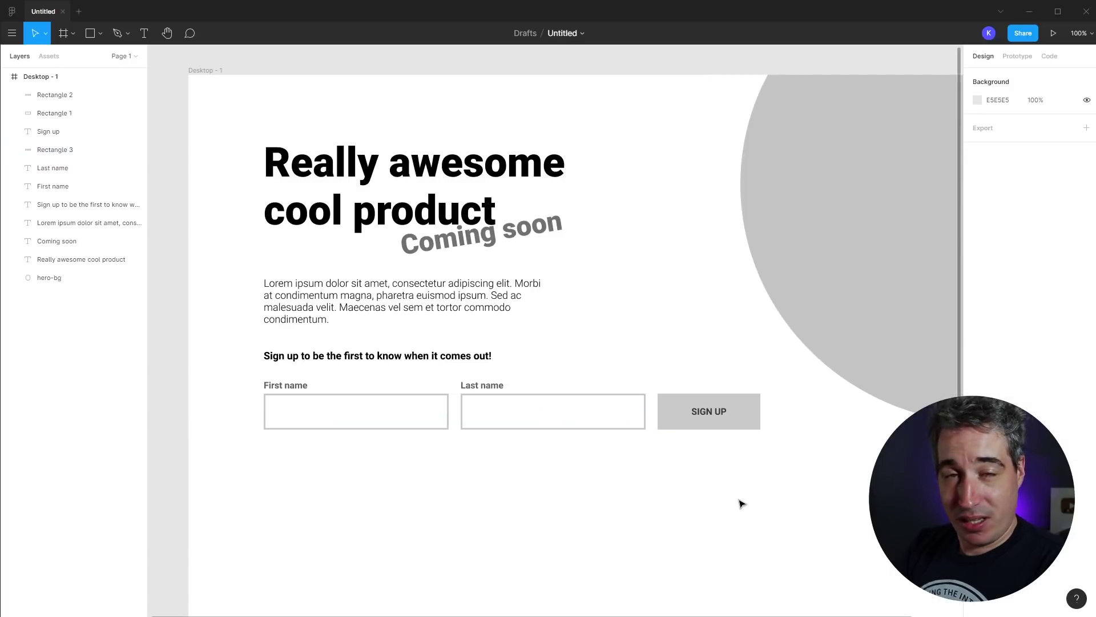
pyautogui.hotkey('ctrl', '+')
pyautogui.hotkey('ctrl', '+')
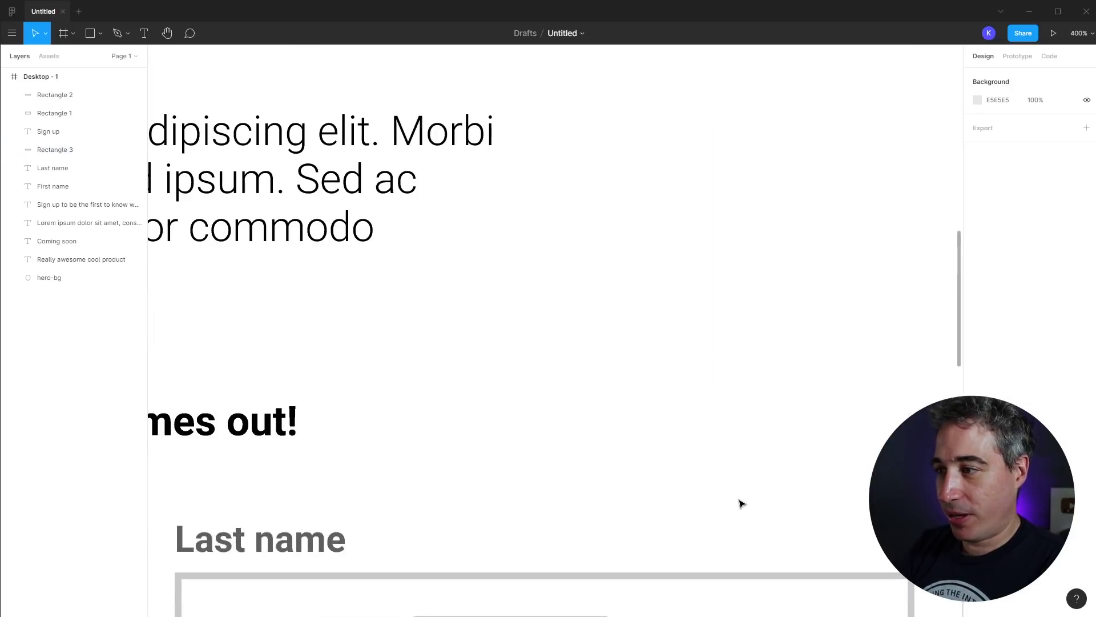
pyautogui.moveTo(742, 504); pyautogui.dragTo(195, 430)
pyautogui.click(589, 341)
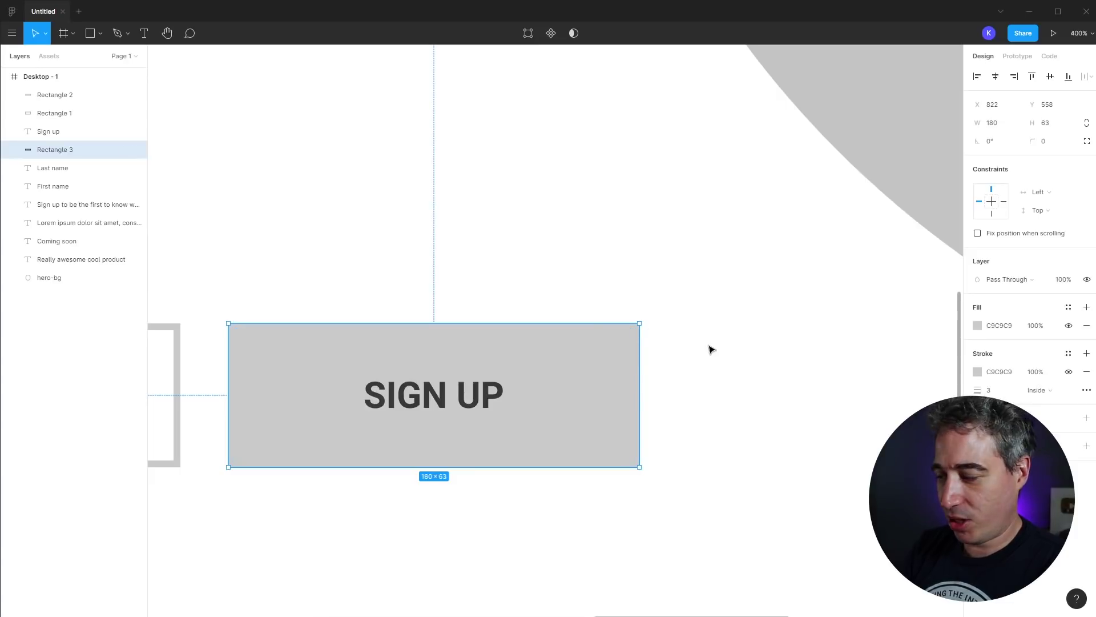
pyautogui.hotkey('ctrl', '-')
pyautogui.hotkey('ctrl', '-')
pyautogui.hotkey('ctrl', '-')
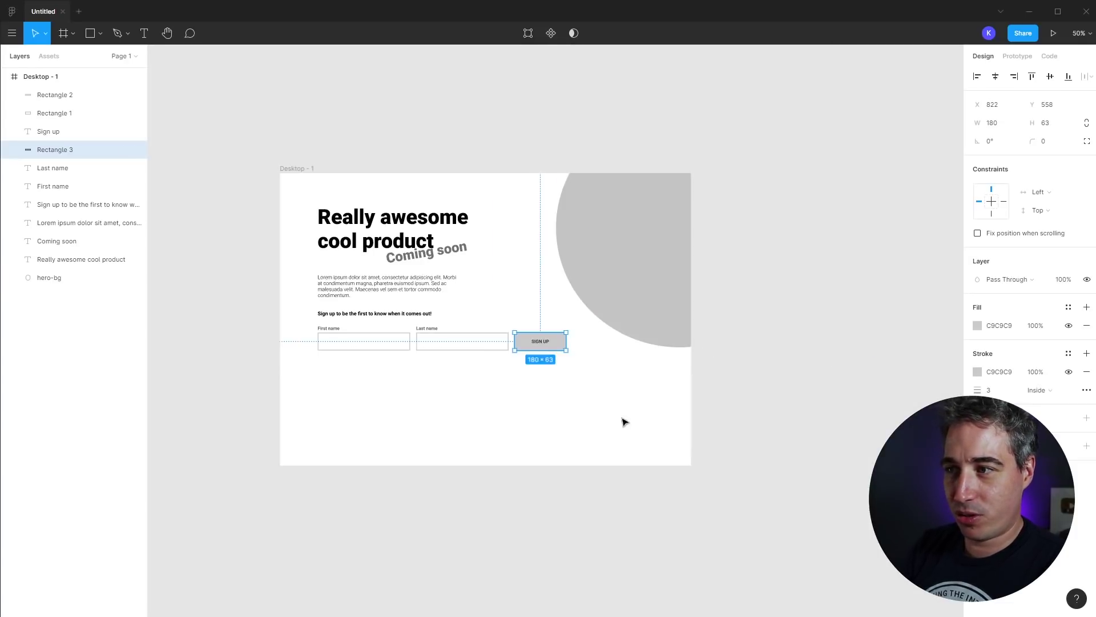
pyautogui.click(592, 435)
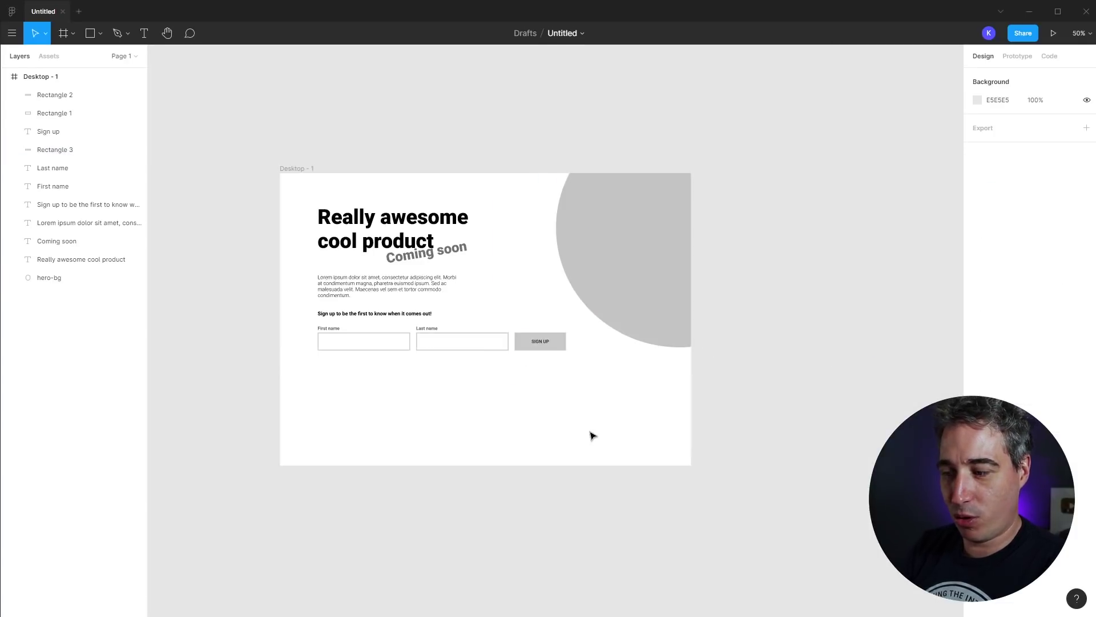
# Draw a trial rectangle below the sign-up form and shrink it to about 273 × 126.
pyautogui.press('r')
pyautogui.moveTo(379, 388)
pyautogui.mouseDown()
pyautogui.moveTo(707, 614)
pyautogui.moveTo(804, 599)
pyautogui.mouseUp()
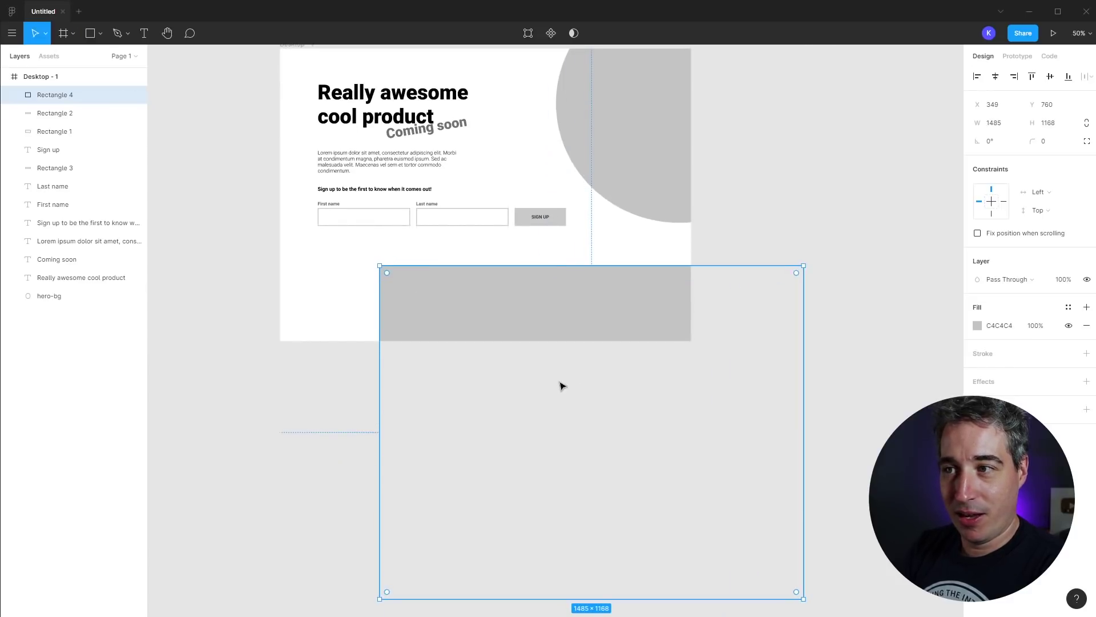
pyautogui.moveTo(803, 599); pyautogui.dragTo(455, 302)
pyautogui.click(574, 317)
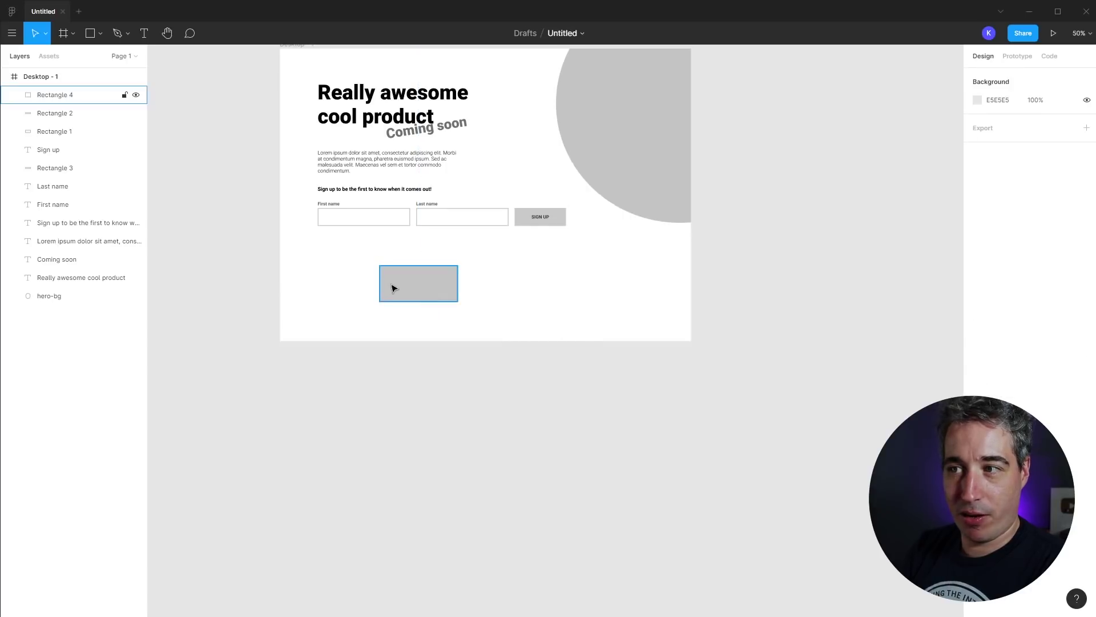
# Inspect the trial rectangle below the form at several zoom levels and delete it.
pyautogui.hotkey('ctrl', '=')
pyautogui.hotkey('ctrl', '=')
pyautogui.moveTo(392, 286); pyautogui.dragTo(729, 437)
pyautogui.click(508, 343)
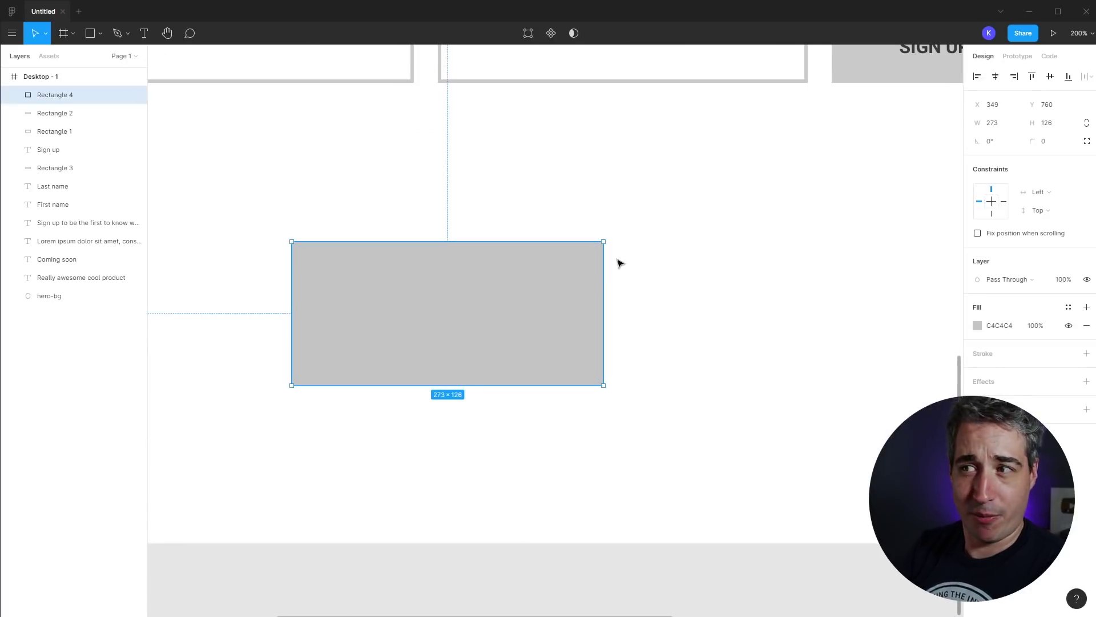
pyautogui.hotkey('ctrl', '-')
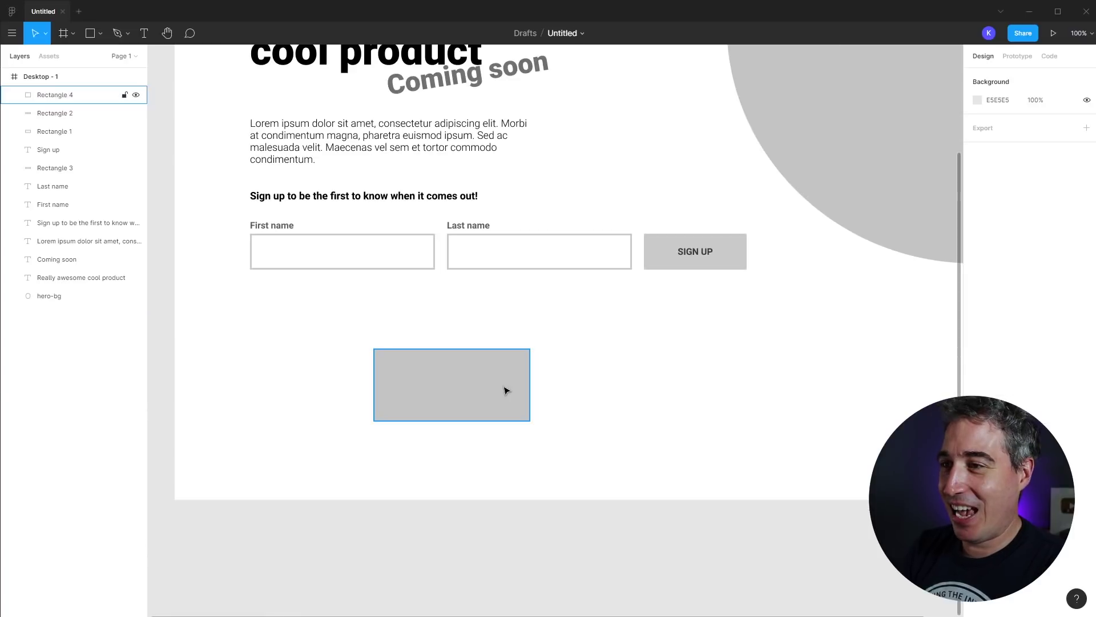
pyautogui.click(605, 398)
pyautogui.hotkey('ctrl', '-')
pyautogui.hotkey('ctrl', '-')
pyautogui.click(543, 346)
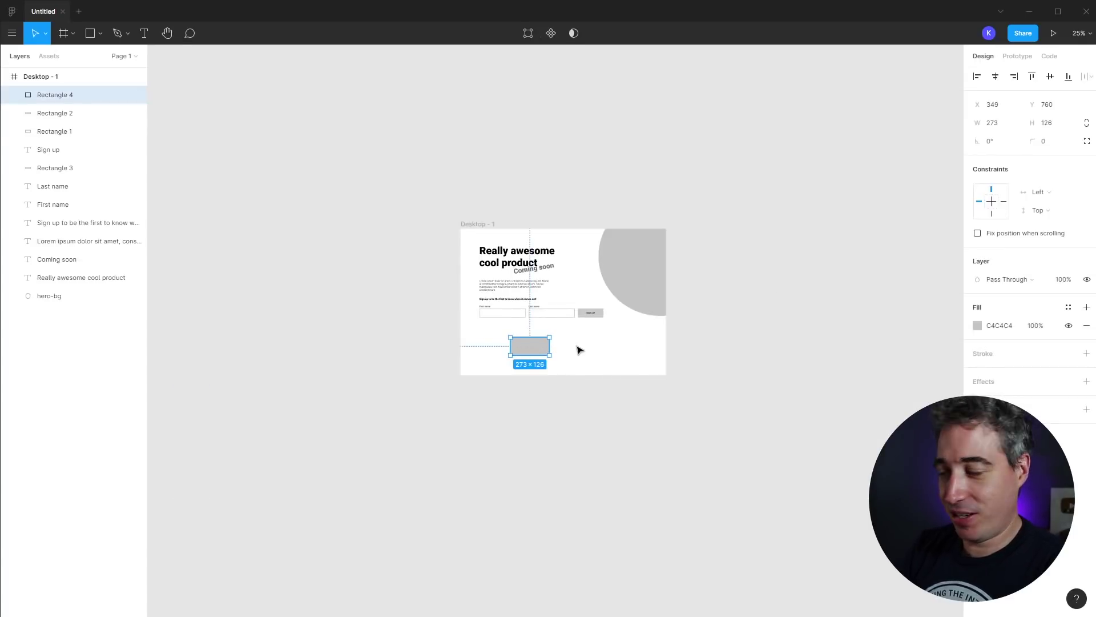
pyautogui.hotkey('ctrl', '+')
pyautogui.hotkey('ctrl', '+')
pyautogui.hotkey('ctrl', '+')
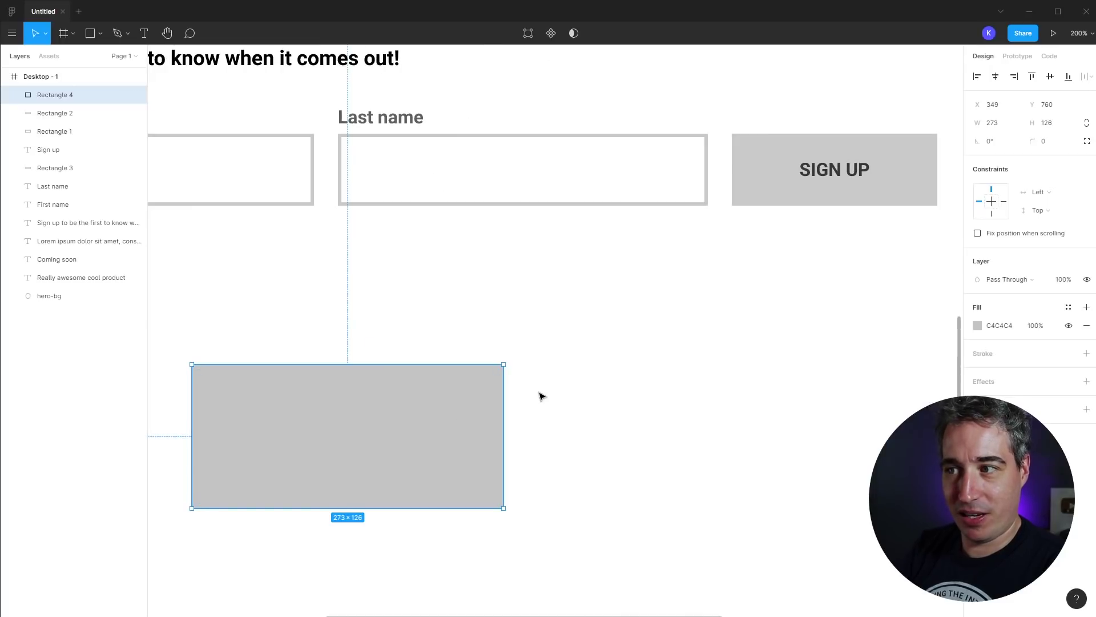
pyautogui.press('Delete')
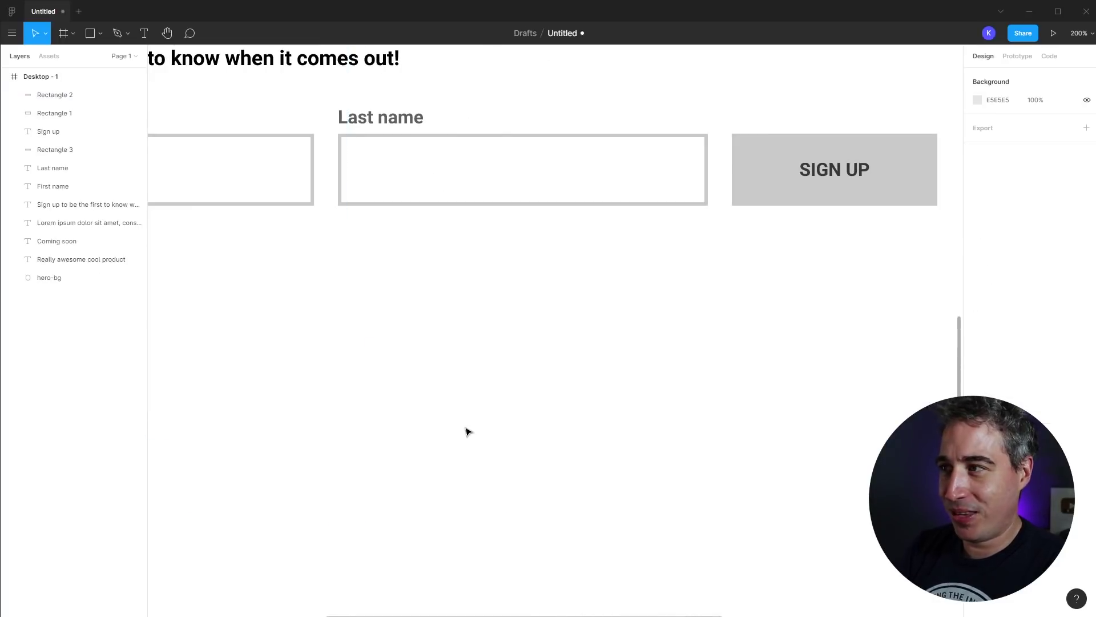
# Round the corners of the SIGN UP button's rectangle to a radius of 10.
pyautogui.scroll(3, 605, 341)
pyautogui.hscroll(4, 606, 341)
pyautogui.click(648, 261)
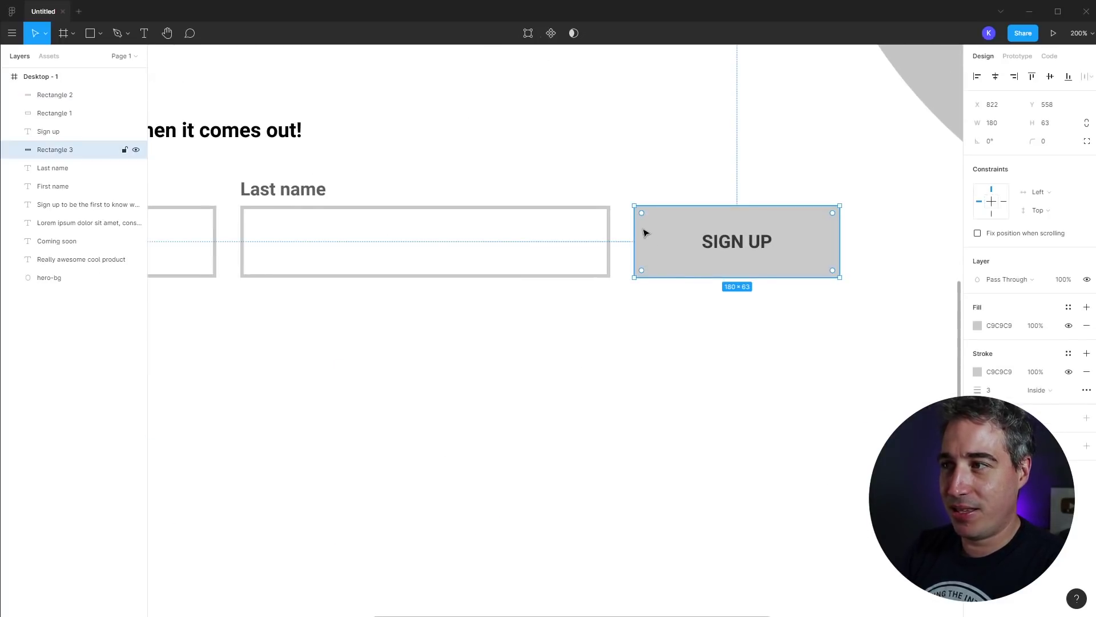
pyautogui.moveTo(647, 218)
pyautogui.mouseDown()
pyautogui.moveTo(656, 228)
pyautogui.moveTo(647, 219)
pyautogui.mouseUp()
pyautogui.click(694, 359)
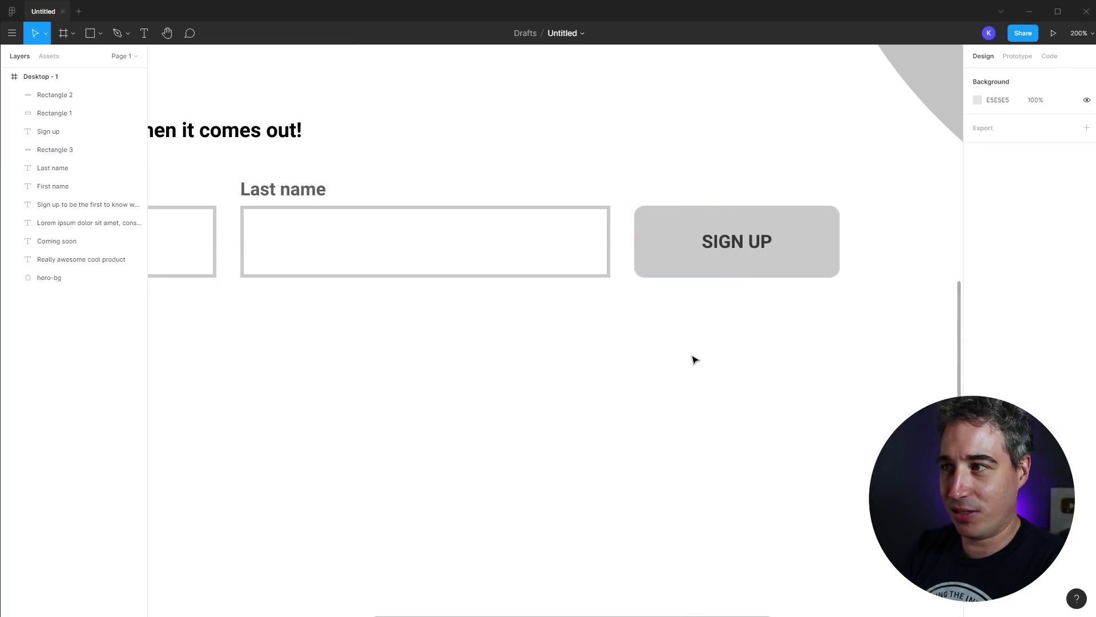
pyautogui.moveTo(644, 217); pyautogui.dragTo(650, 223)
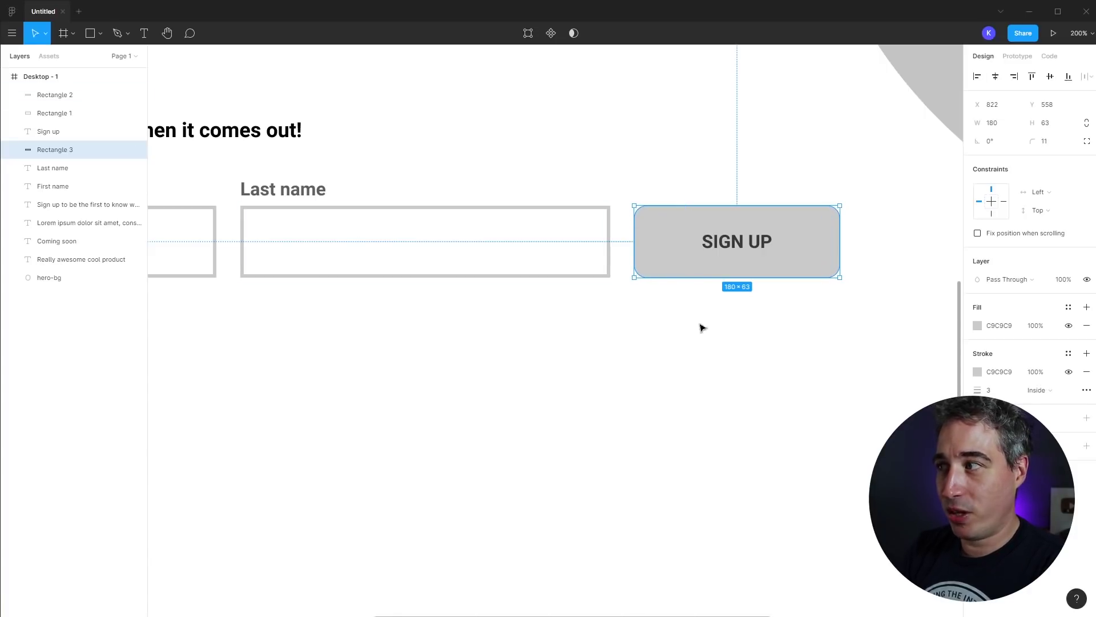
pyautogui.press('Escape')
pyautogui.click(836, 276)
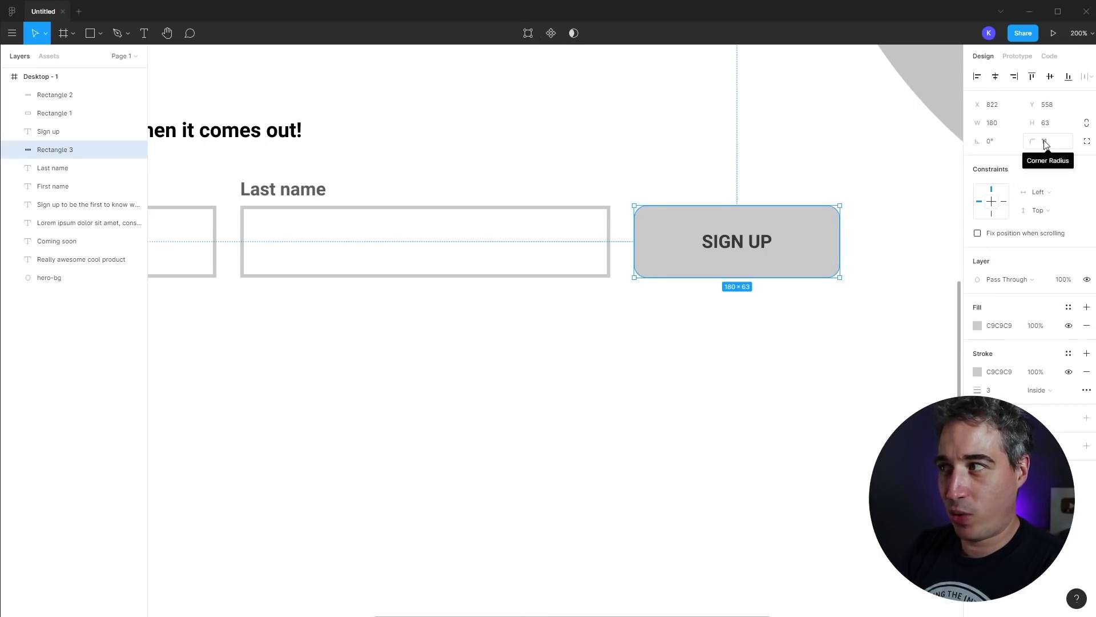
pyautogui.moveTo(836, 220)
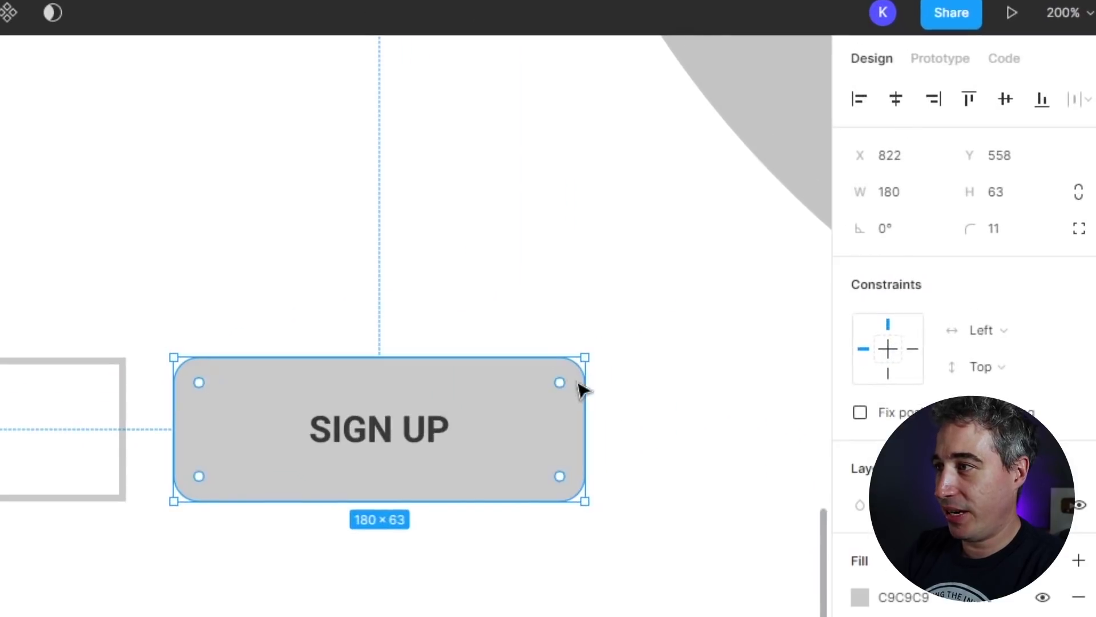
pyautogui.moveTo(572, 383); pyautogui.dragTo(575, 392)
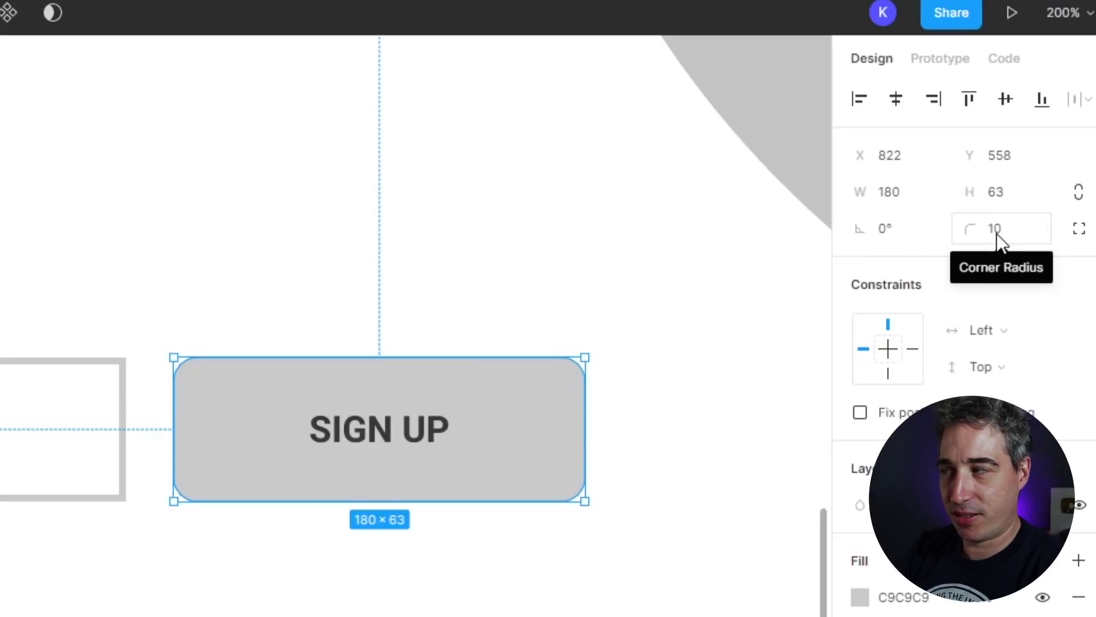
pyautogui.hscroll(-6, 415, 326)
pyautogui.moveTo(34, 616); pyautogui.dragTo(0, 437)
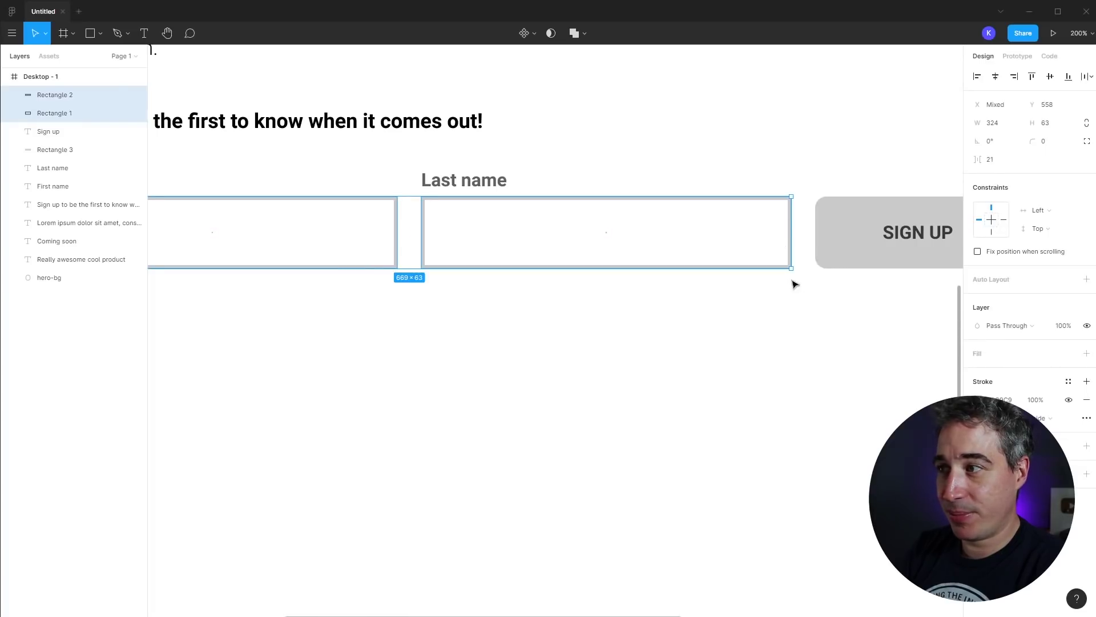
pyautogui.hotkey('ctrl', '+')
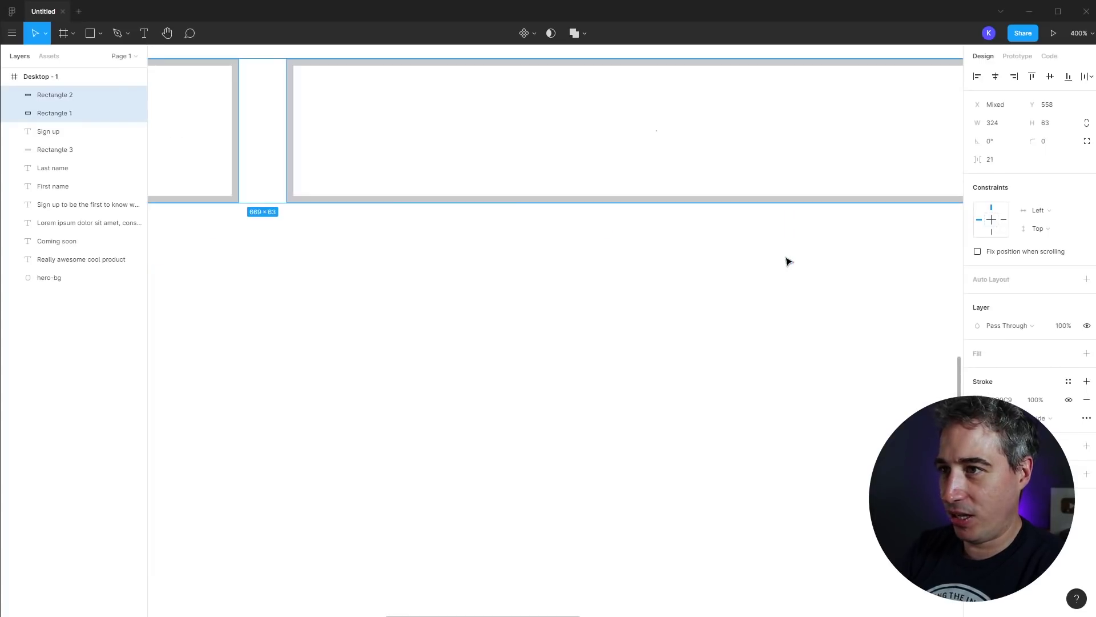
pyautogui.moveTo(788, 260); pyautogui.dragTo(538, 406)
pyautogui.hscroll(-8, 487, 416)
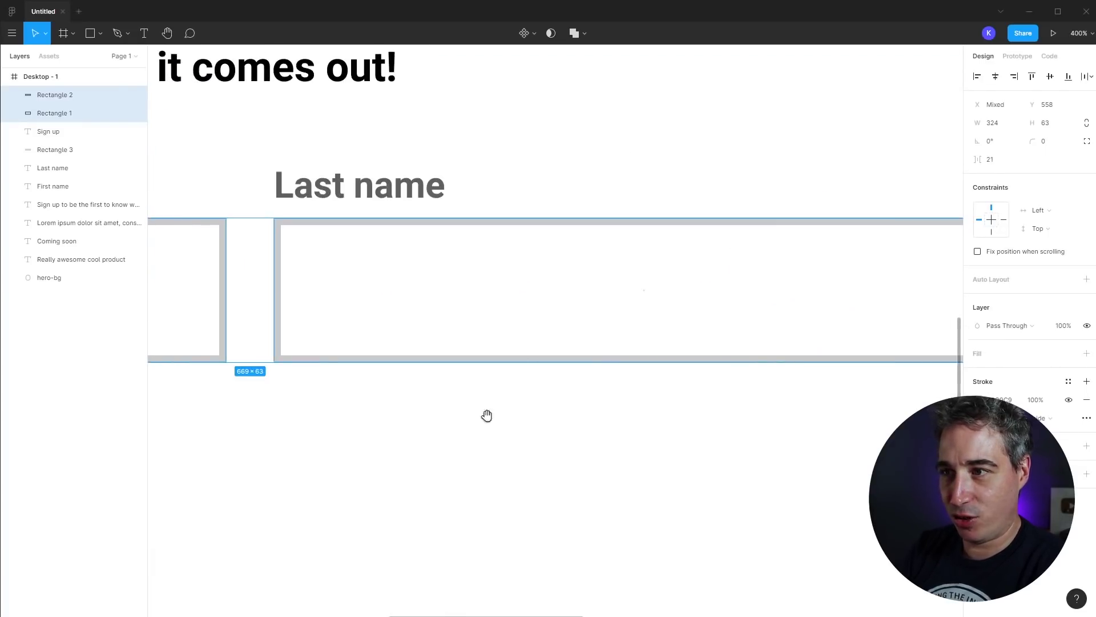
pyautogui.hotkey('ctrl', '-')
pyautogui.hotkey('ctrl', '-')
pyautogui.click(631, 422)
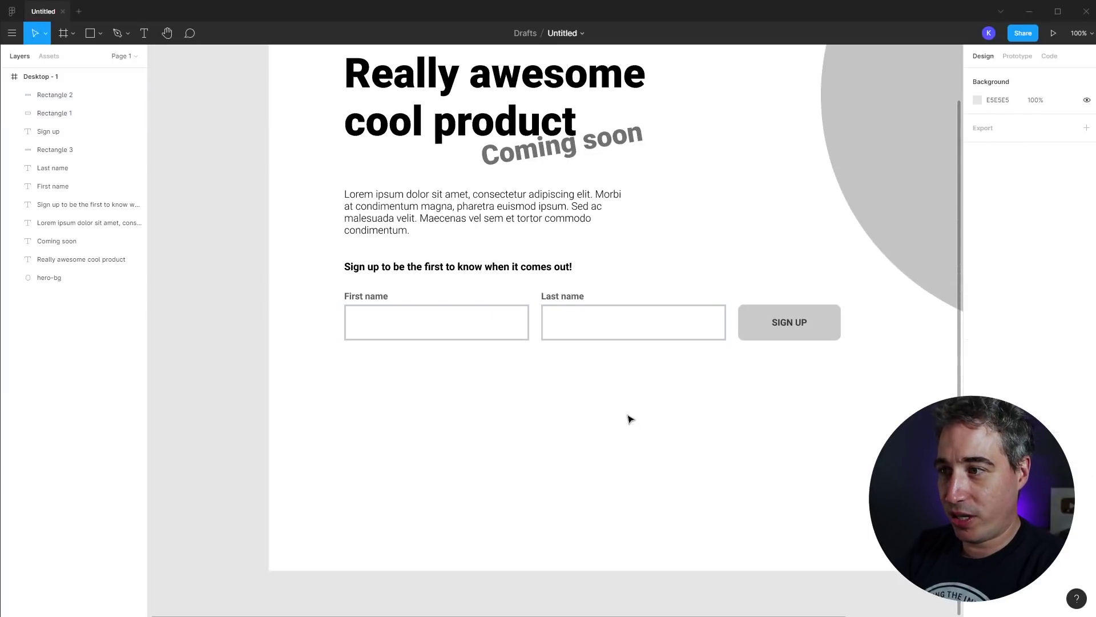
# Set the corner radius of the Last name input box to 10.
pyautogui.moveTo(632, 367); pyautogui.dragTo(677, 324)
pyautogui.click(1047, 143)
pyautogui.write('1')
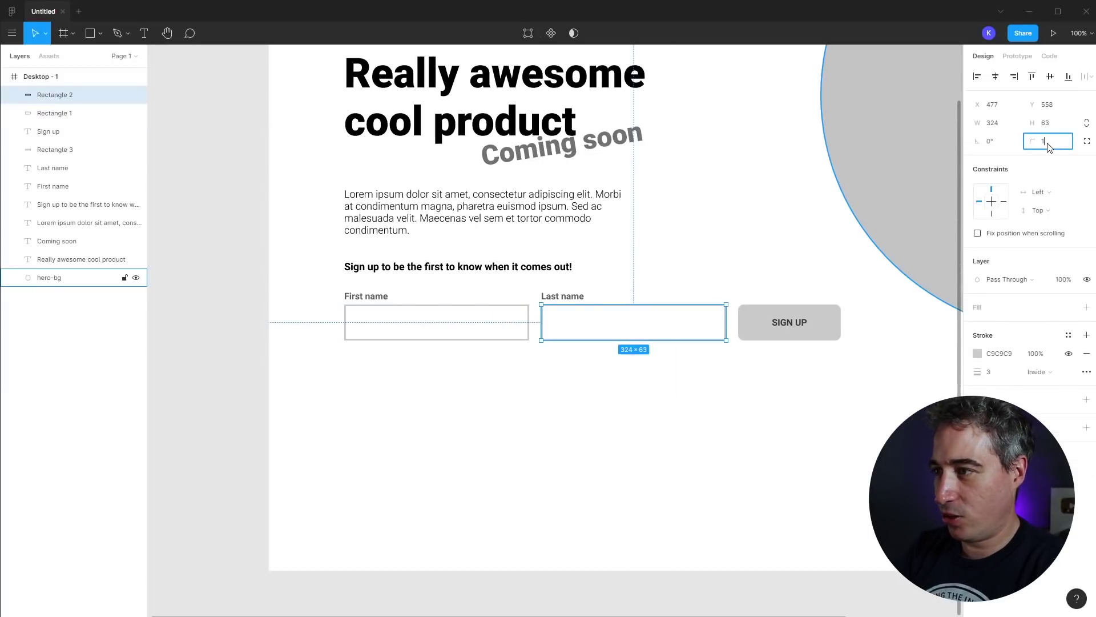
pyautogui.write('0')
pyautogui.press('Return')
# Give the First name input box the same corner radius of 10 as the Last name box.
pyautogui.moveTo(502, 366); pyautogui.dragTo(505, 324)
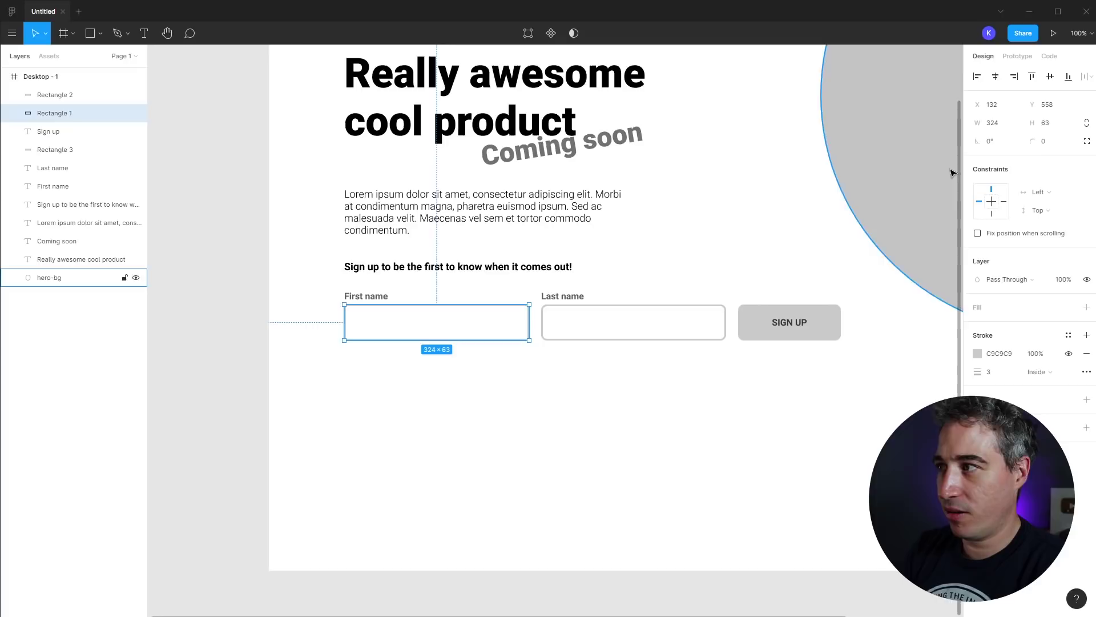
pyautogui.click(1049, 146)
pyautogui.press('Return')
pyautogui.click(702, 494)
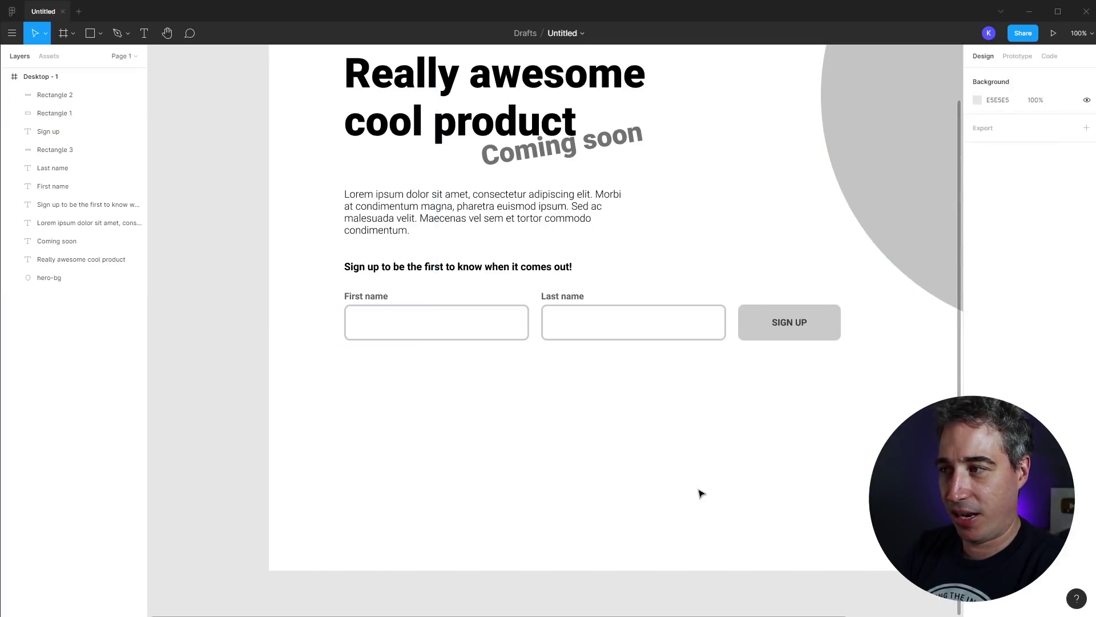
# Move the SIGN UP label and its button rectangle together about 14 px to the right.
pyautogui.moveTo(760, 389); pyautogui.dragTo(819, 315)
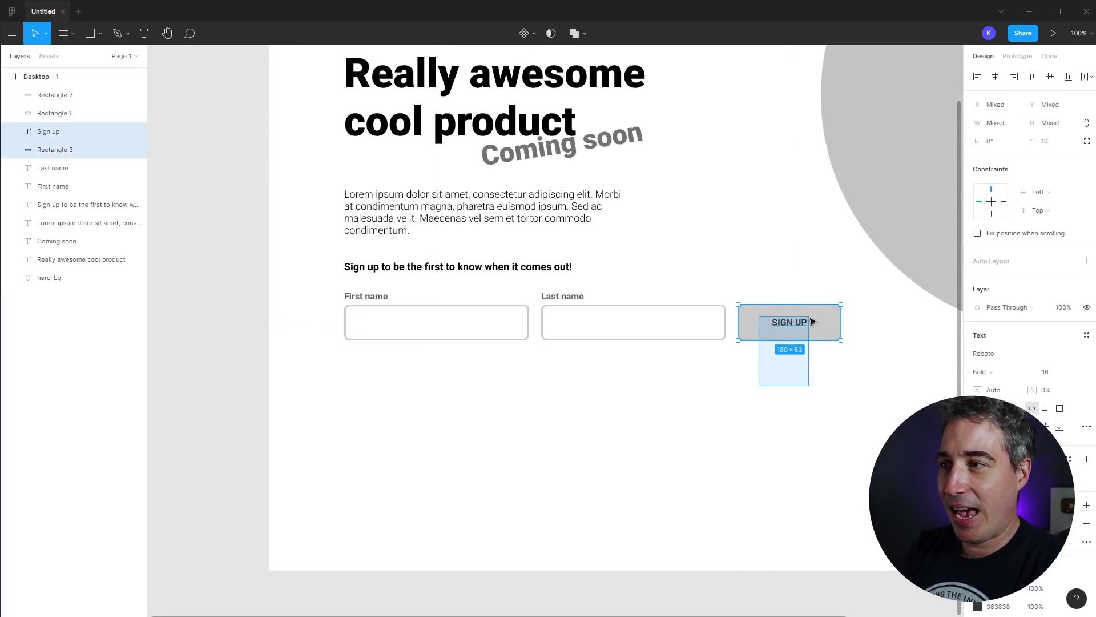
pyautogui.click(717, 389)
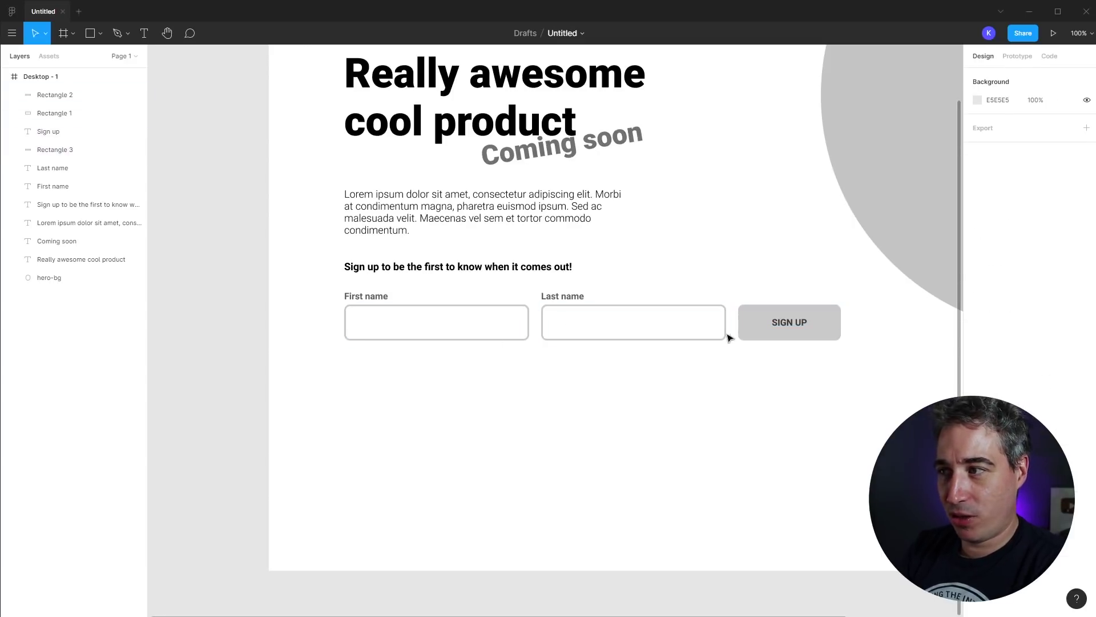
pyautogui.moveTo(766, 350); pyautogui.dragTo(809, 329)
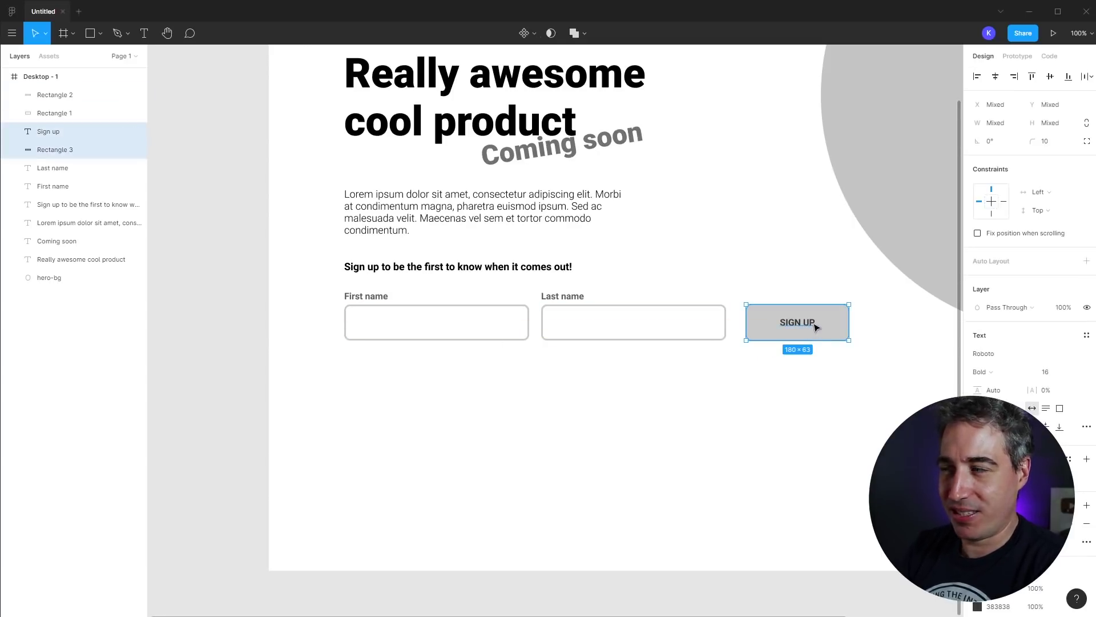
pyautogui.click(829, 366)
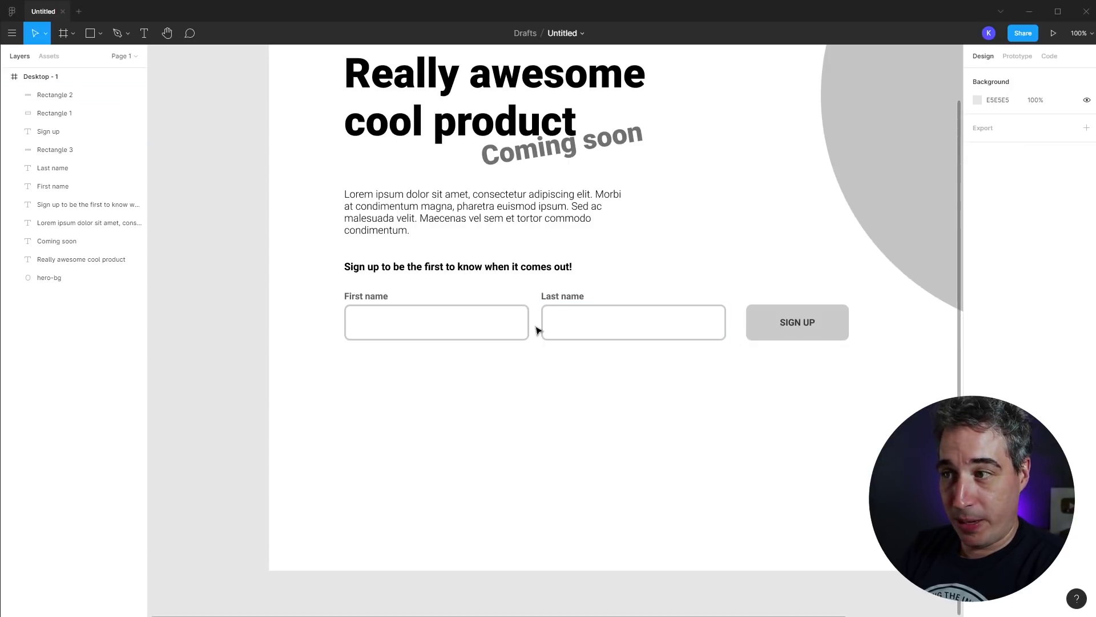
# Group the SIGN UP label with its button rectangle, leaving the hero-bg circle out of the selection.
pyautogui.moveTo(853, 369); pyautogui.dragTo(785, 313)
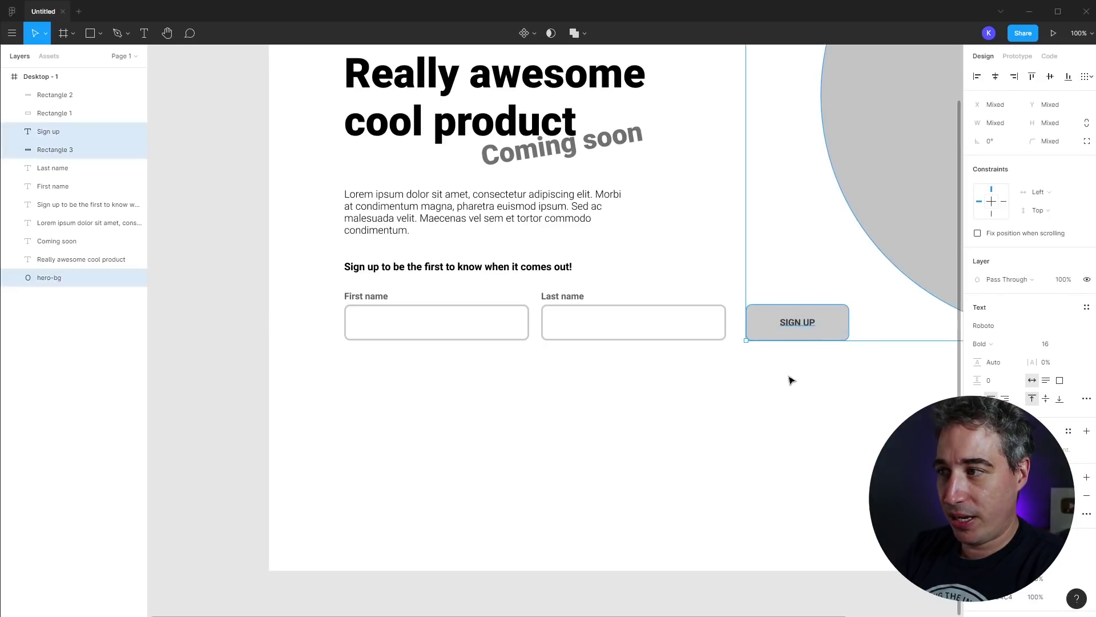
pyautogui.keyDown('shift'); pyautogui.click(914, 245); pyautogui.keyUp('shift')
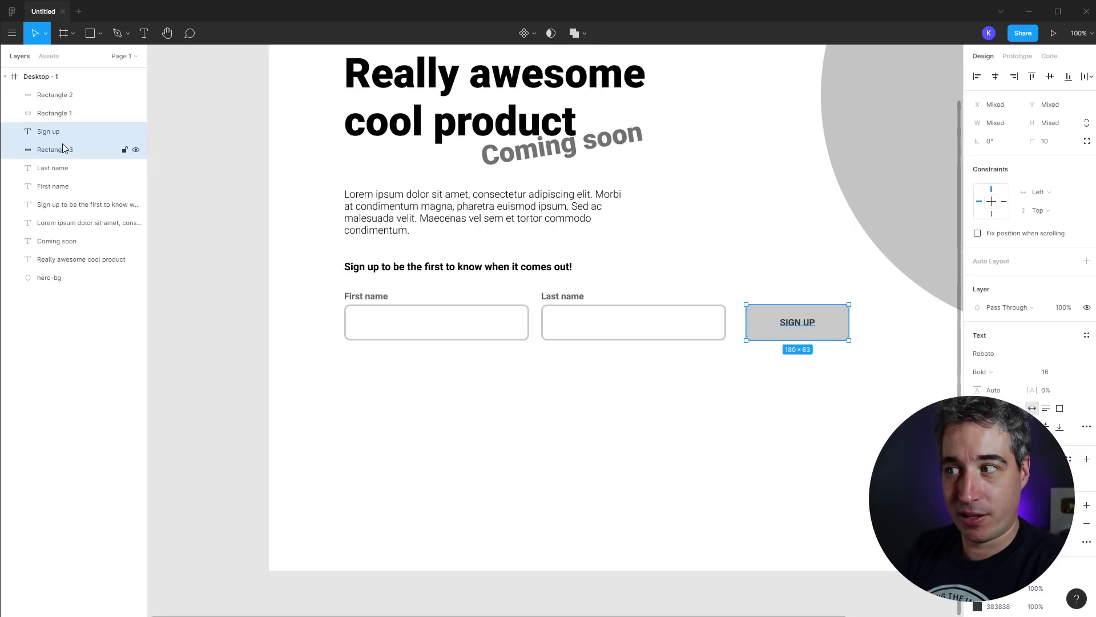
pyautogui.rightClick(756, 316)
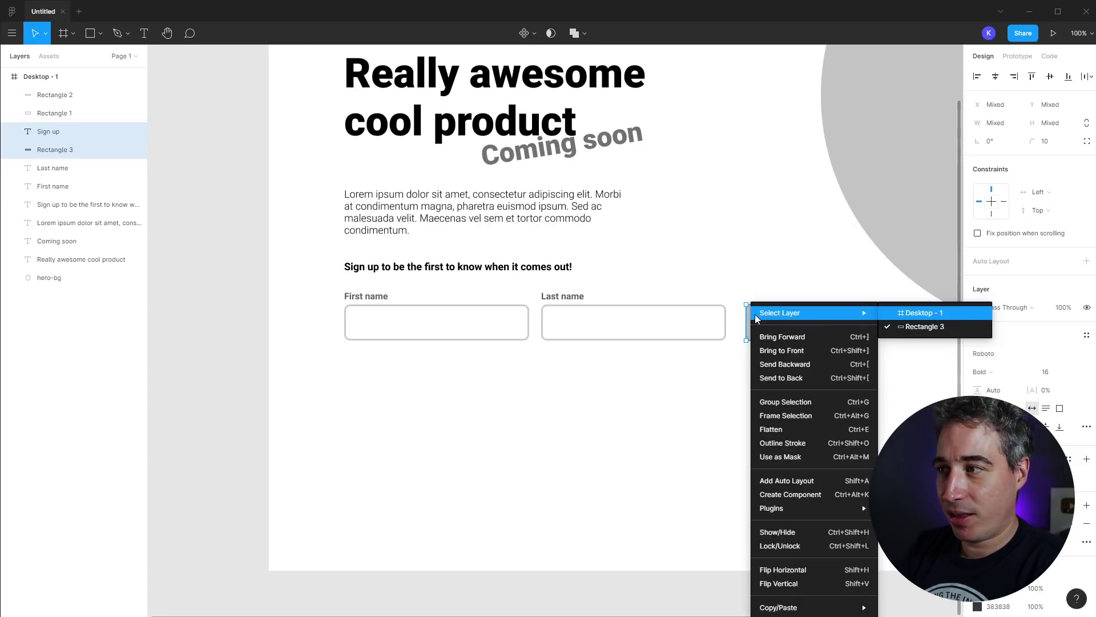
pyautogui.click(872, 407)
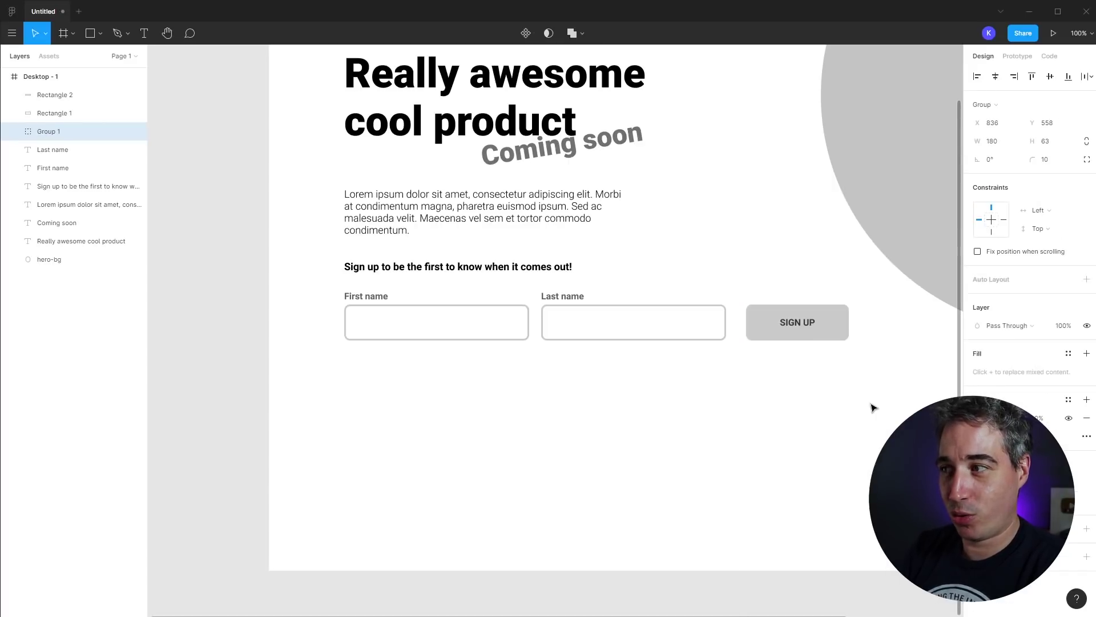
# Rename the new group of label and rectangle as "Sign up button".
pyautogui.doubleClick(47, 132)
pyautogui.write('Si')
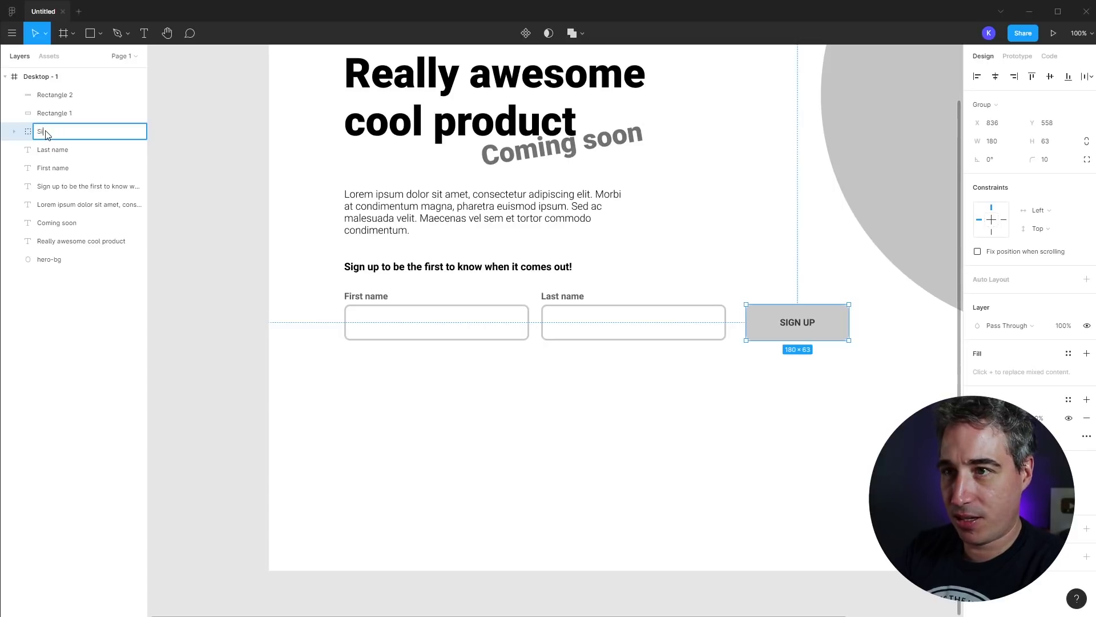
pyautogui.write('gn up button')
pyautogui.press('Return')
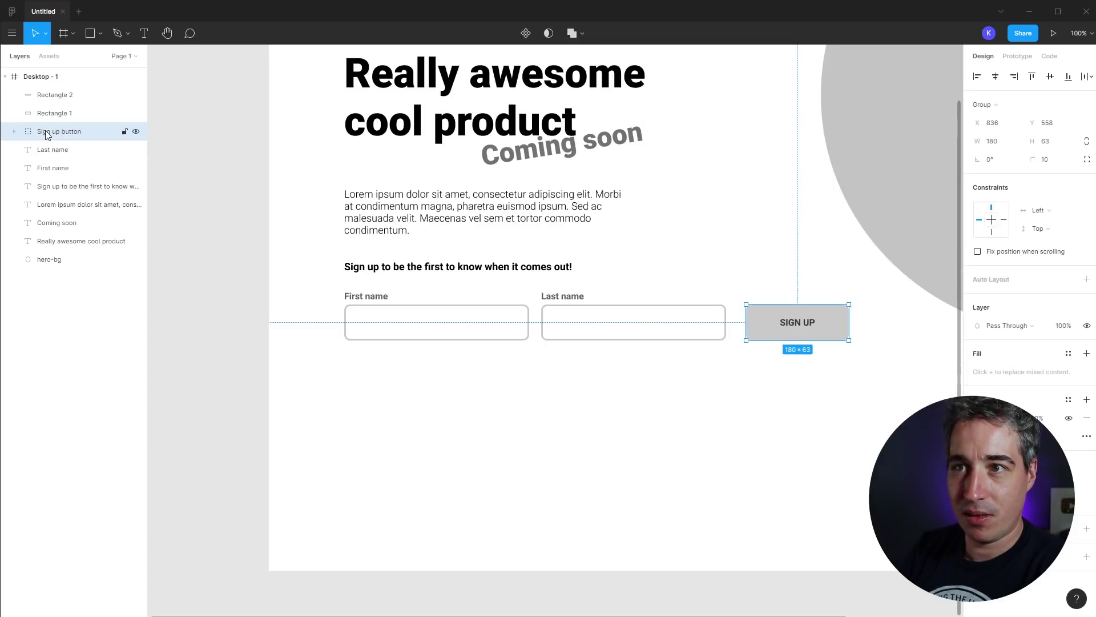
# Examine which layers the Sign up button group contains.
pyautogui.click(13, 132)
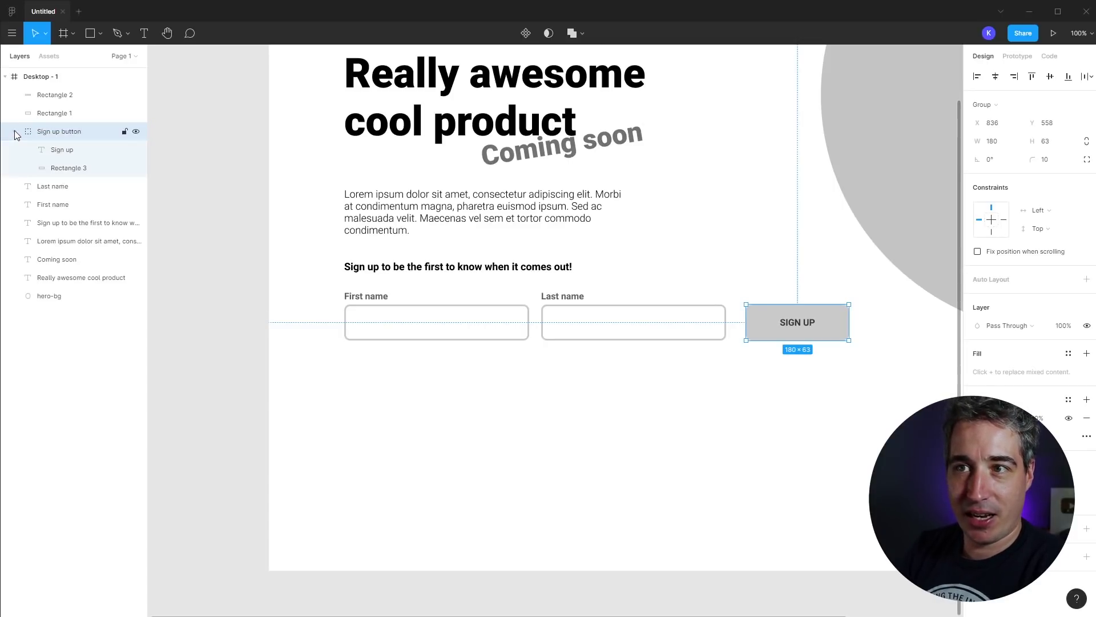
pyautogui.click(15, 131)
pyautogui.click(15, 131)
pyautogui.click(15, 131)
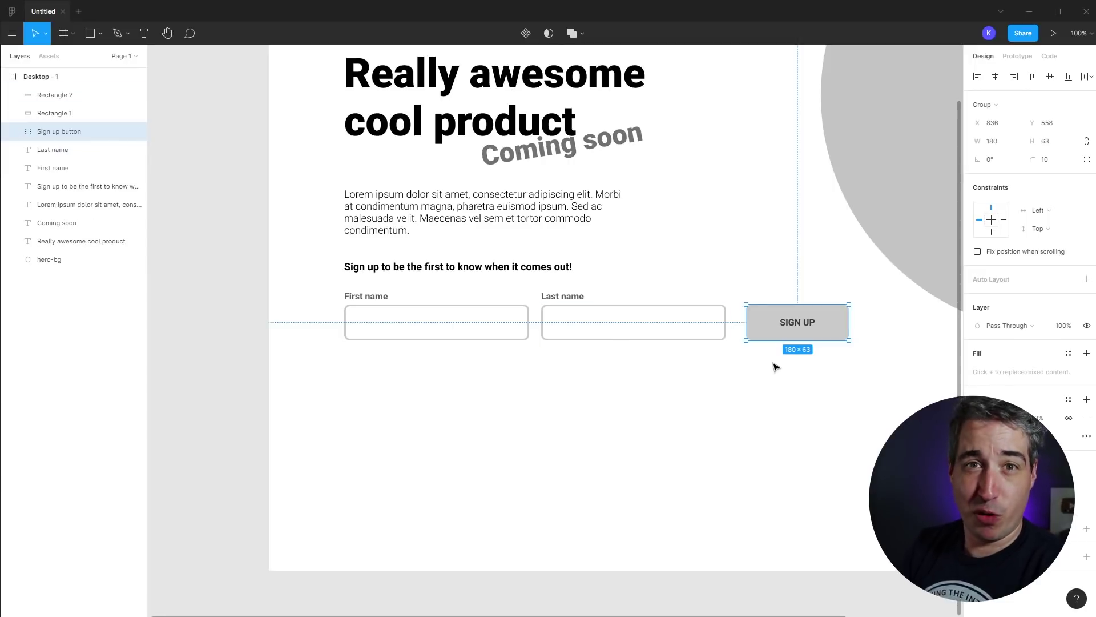
# Try wrapping the Sign up button group in another group and undo it.
pyautogui.rightClick(811, 336)
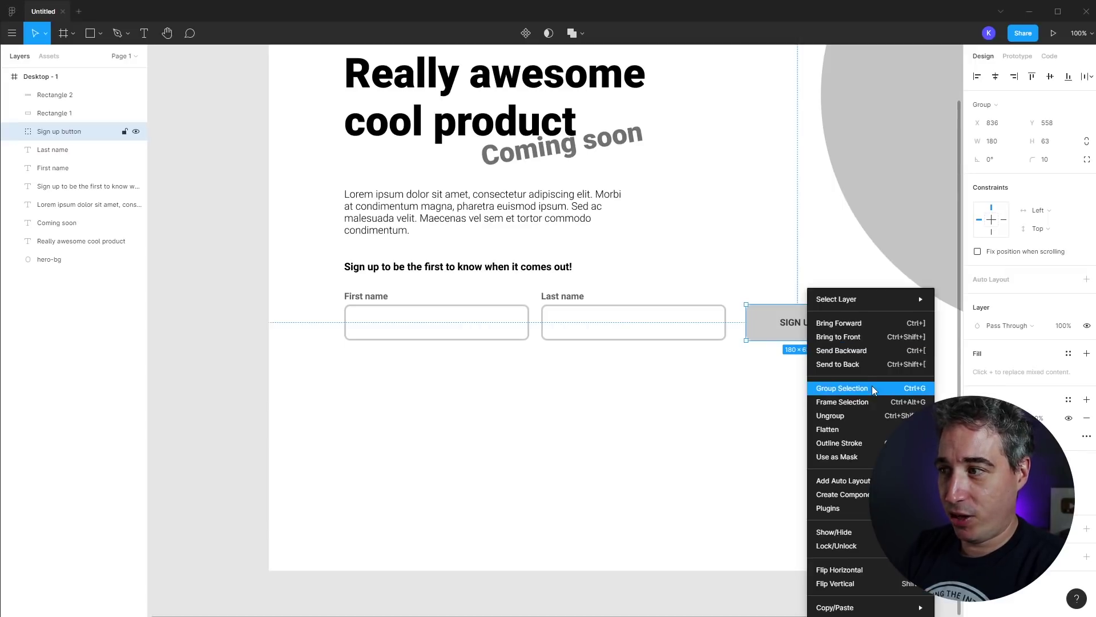
pyautogui.click(849, 389)
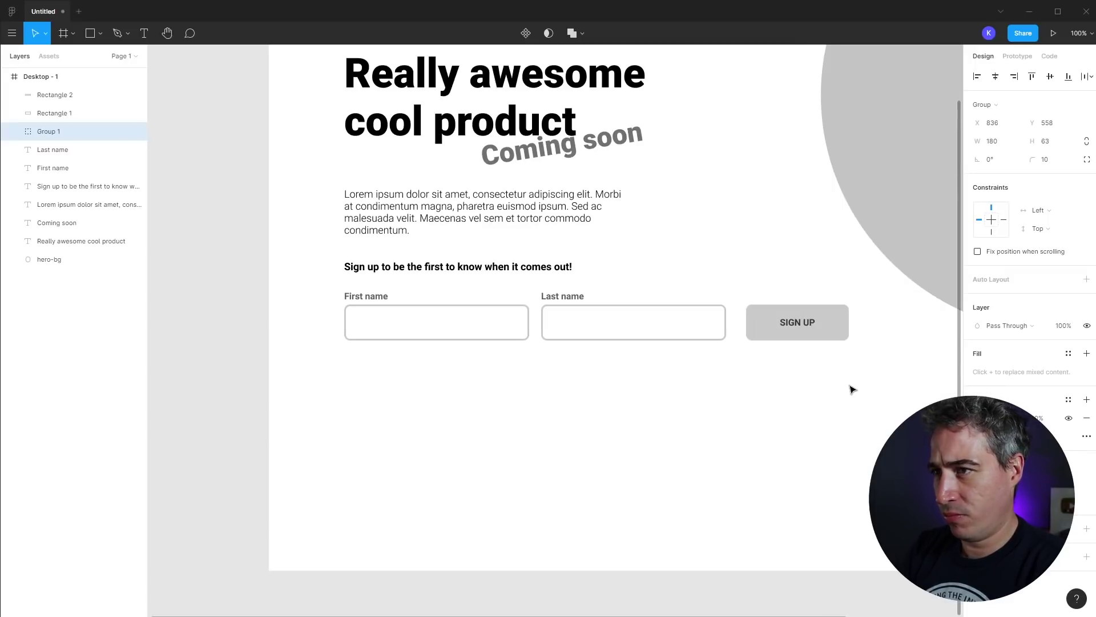
pyautogui.hotkey('ctrl', 'z')
# Ungroup the Sign up button and group its label and rectangle again.
pyautogui.rightClick(784, 334)
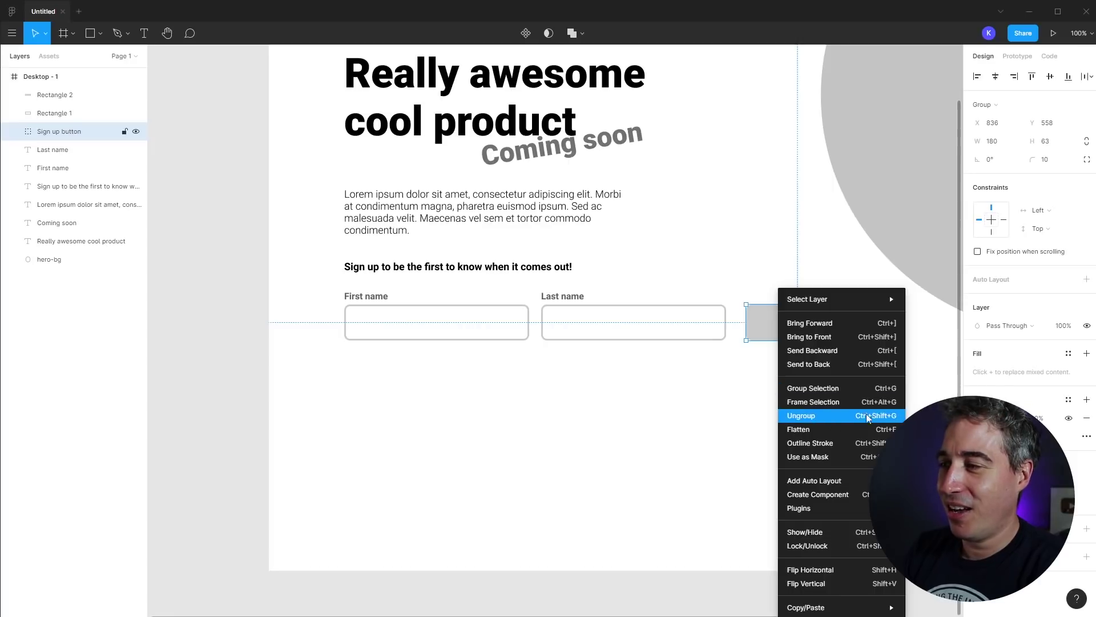
pyautogui.press('Escape')
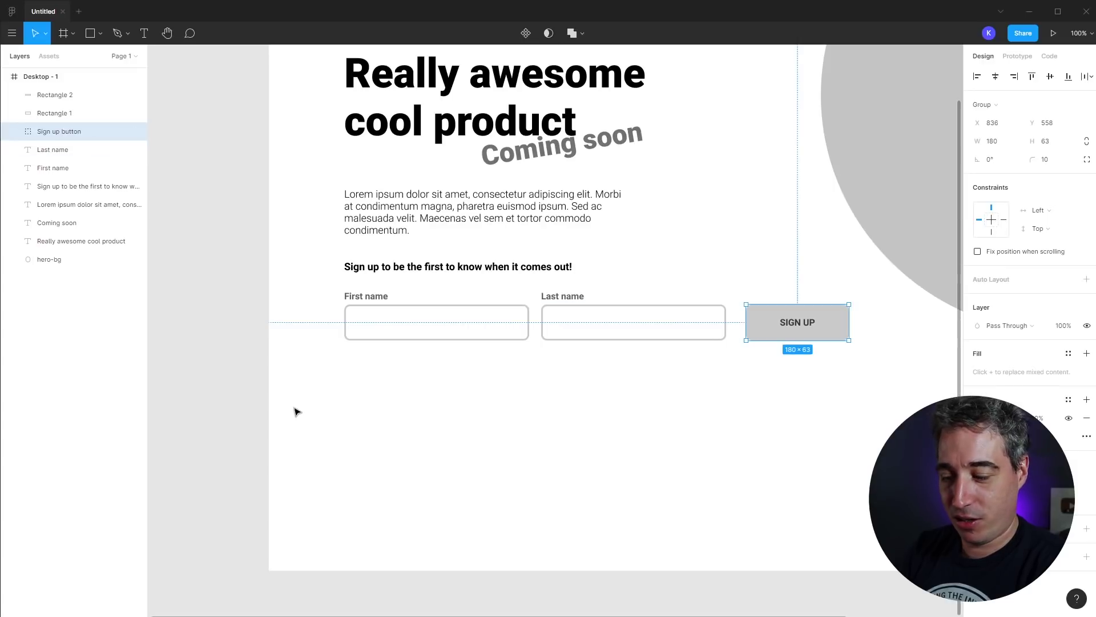
pyautogui.hotkey('ctrl', 'shift', 'g')
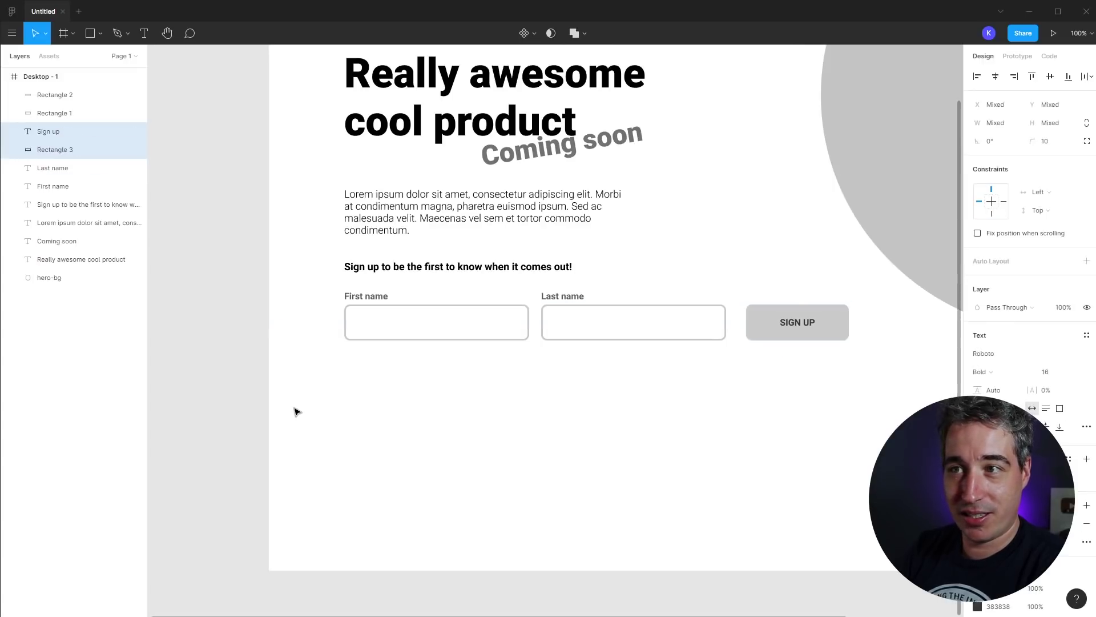
pyautogui.hotkey('ctrl', 'g')
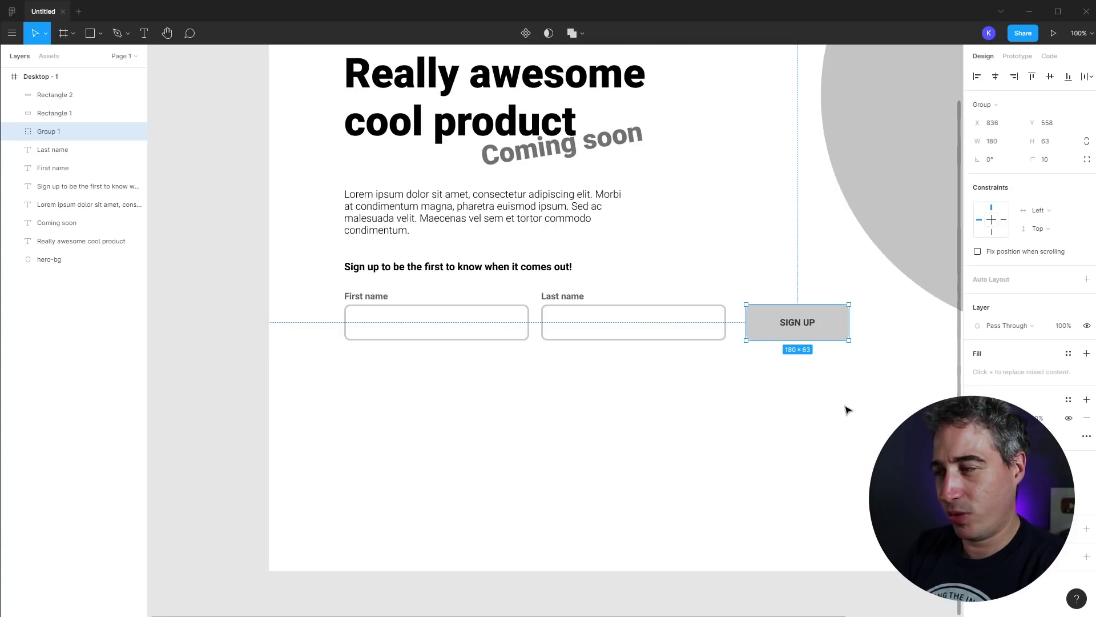
# Lock the hero-bg circle and tidy up the horizontal spacing of the two input boxes and the SIGN UP button.
pyautogui.moveTo(849, 374); pyautogui.dragTo(455, 323)
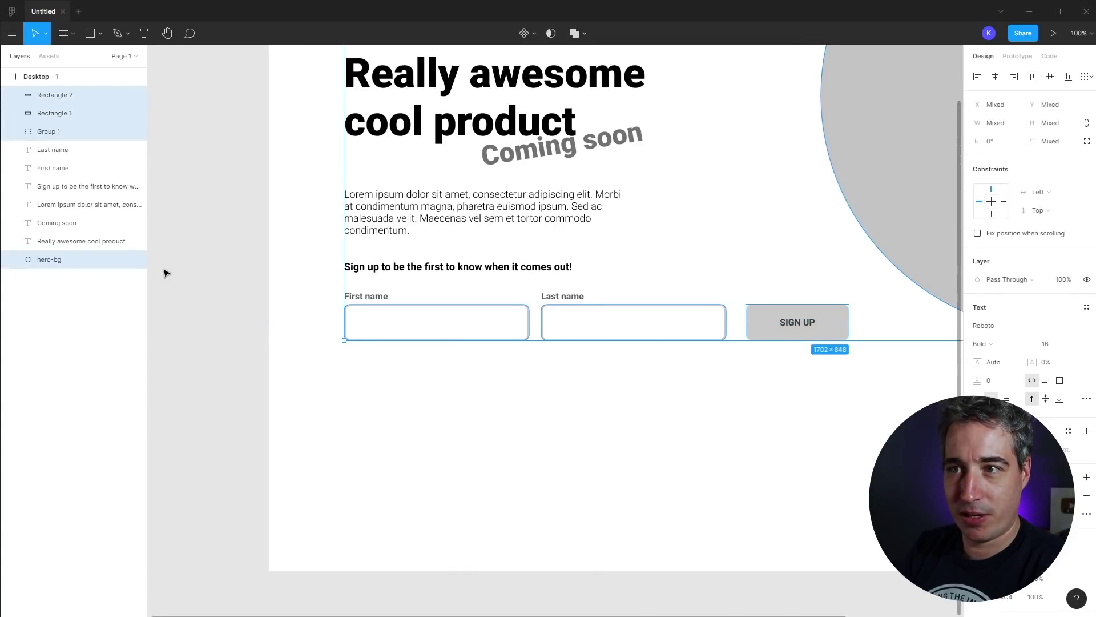
pyautogui.moveTo(856, 392); pyautogui.dragTo(434, 317)
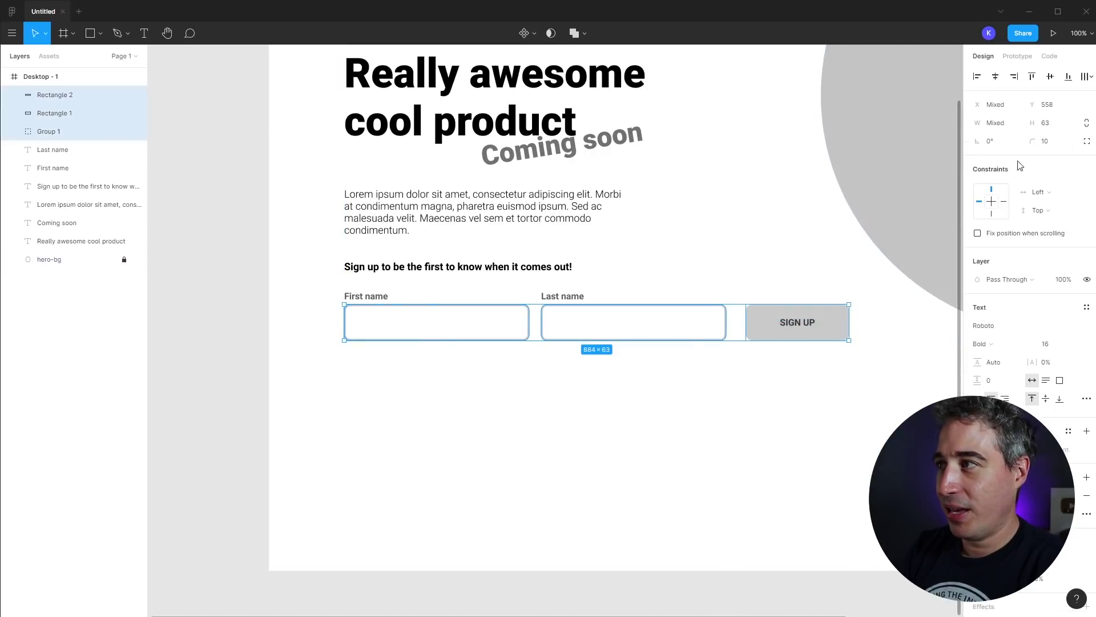
pyautogui.click(1088, 77)
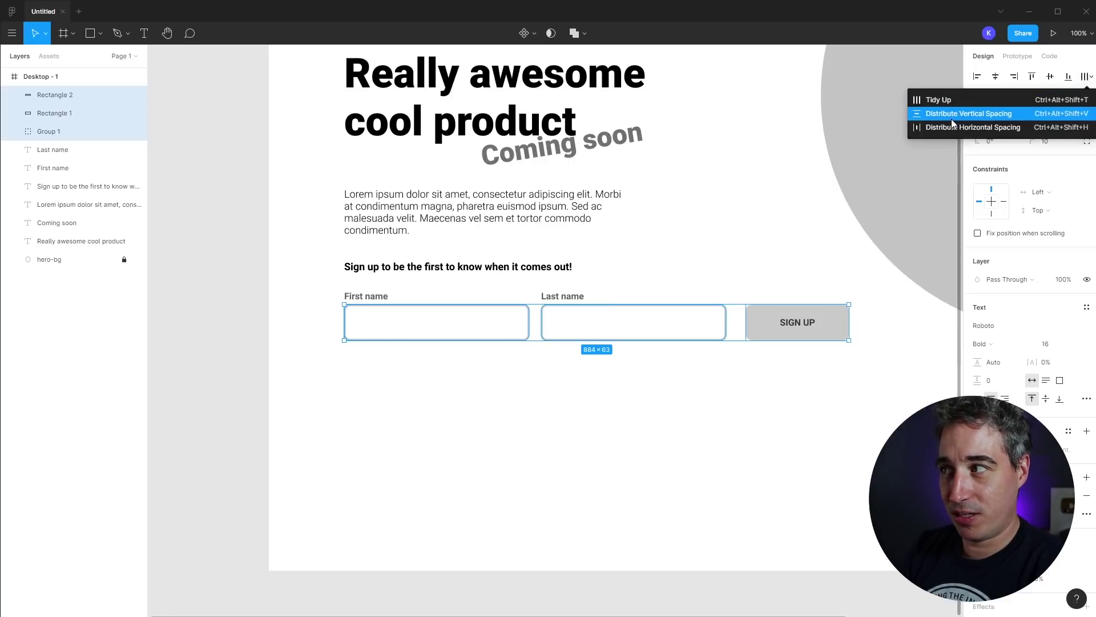
pyautogui.click(939, 101)
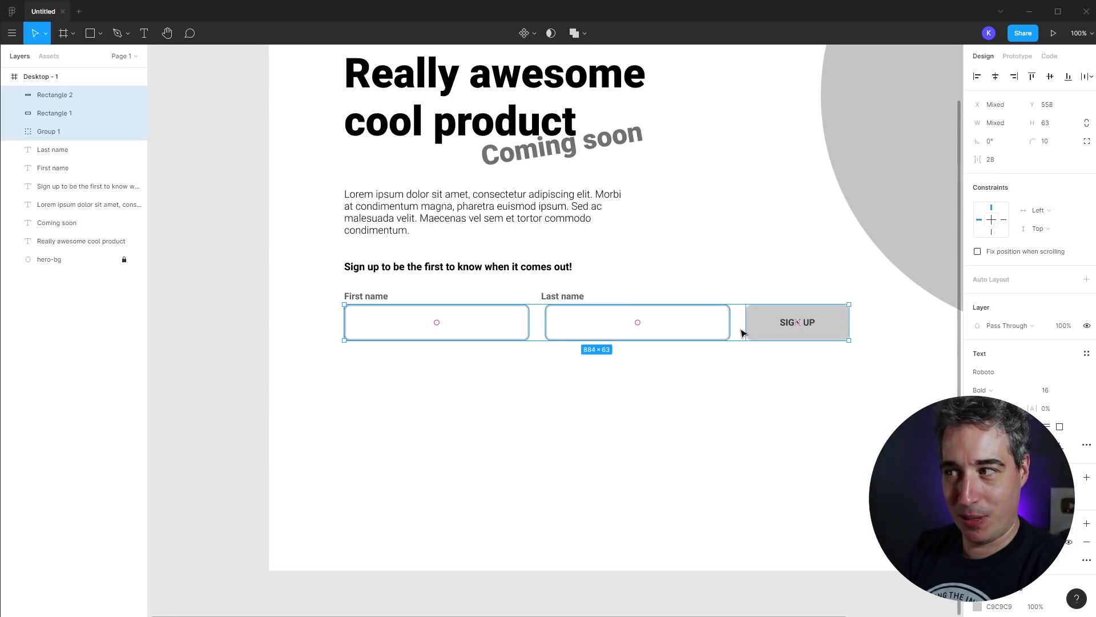
# Move the SIGN UP button to about X 885 and shift the Last name box slightly right and about 9 px down.
pyautogui.click(835, 445)
pyautogui.moveTo(802, 322); pyautogui.dragTo(835, 332)
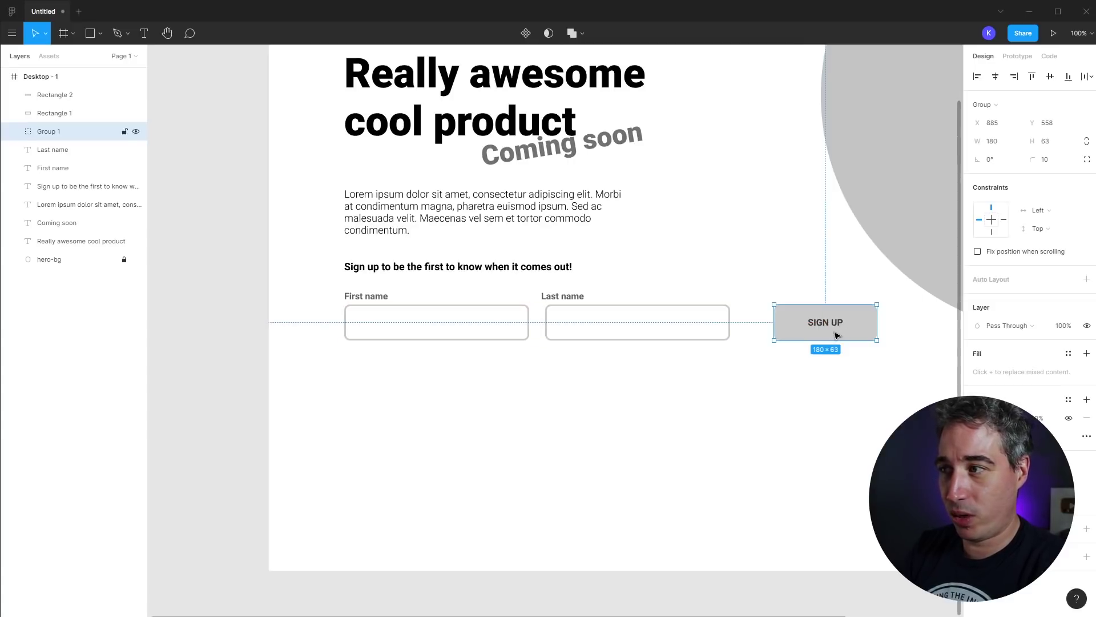
pyautogui.click(710, 340)
pyautogui.moveTo(710, 342); pyautogui.dragTo(718, 347)
# Tidy up the spacing of both input boxes and the SIGN UP button and align their top edges.
pyautogui.moveTo(849, 402); pyautogui.dragTo(447, 333)
pyautogui.click(1087, 76)
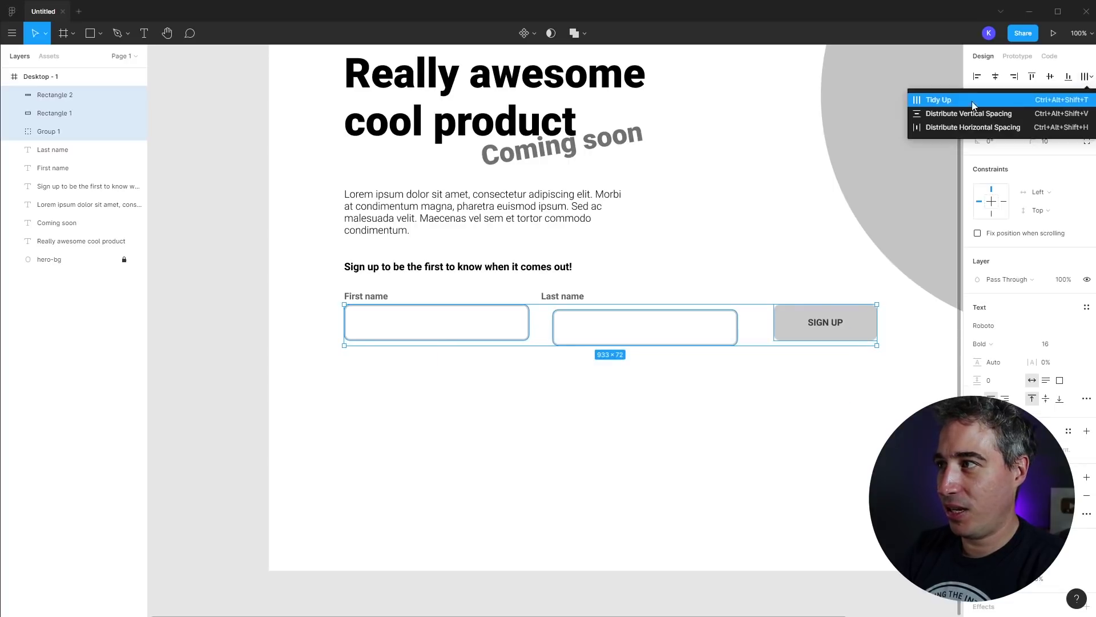
pyautogui.click(974, 104)
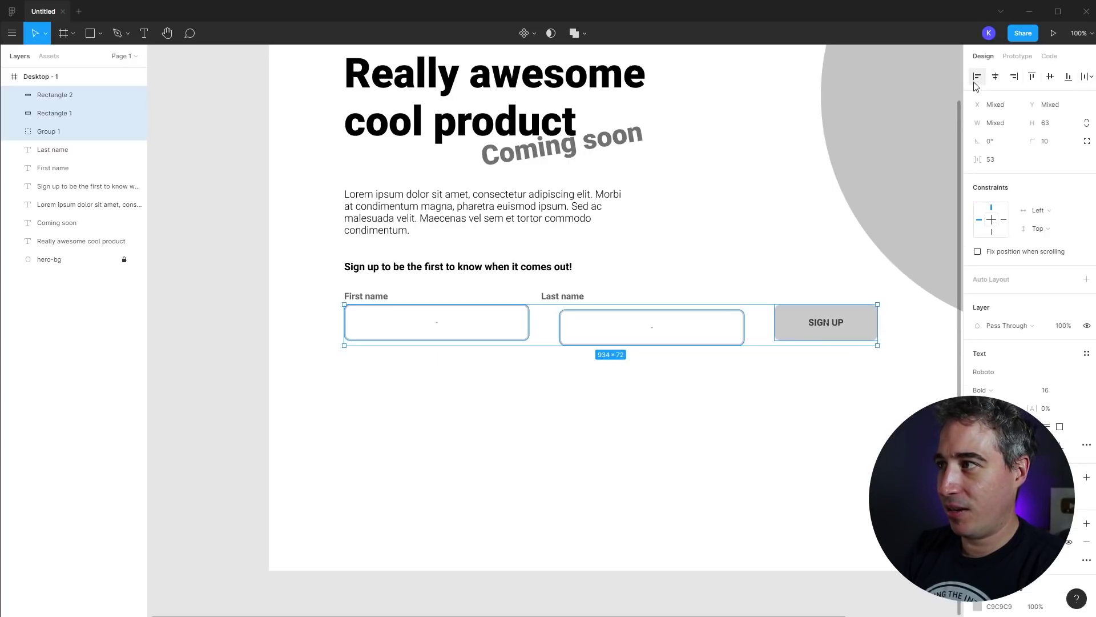
pyautogui.click(1034, 82)
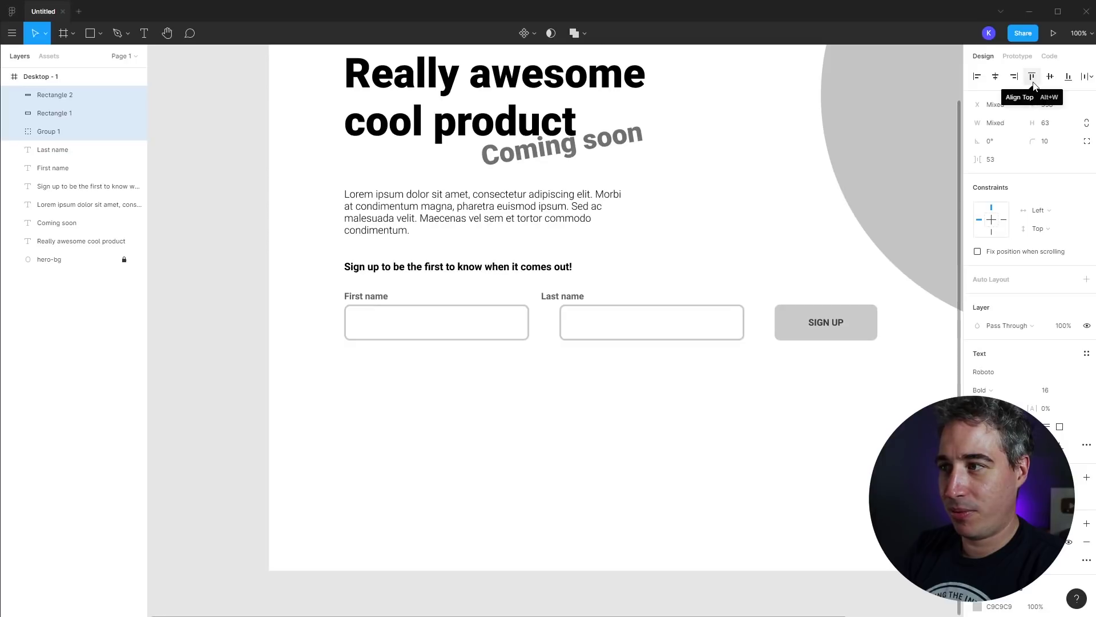
pyautogui.click(680, 394)
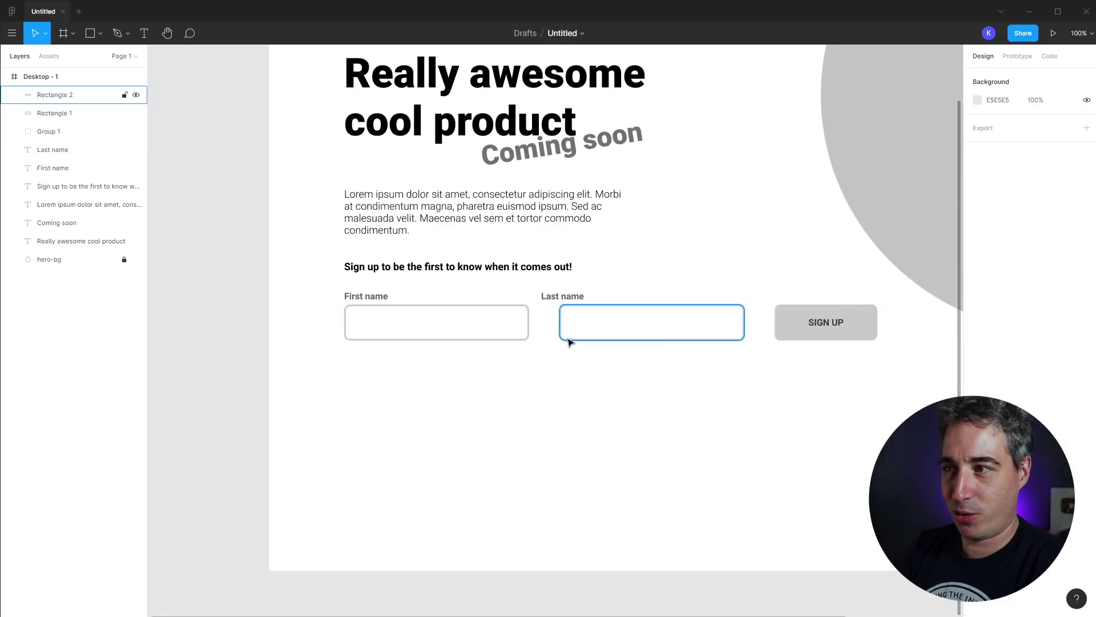
# Shift the Last name box and the SIGN UP button sideways along the form row until they overlap.
pyautogui.moveTo(570, 340); pyautogui.dragTo(546, 339)
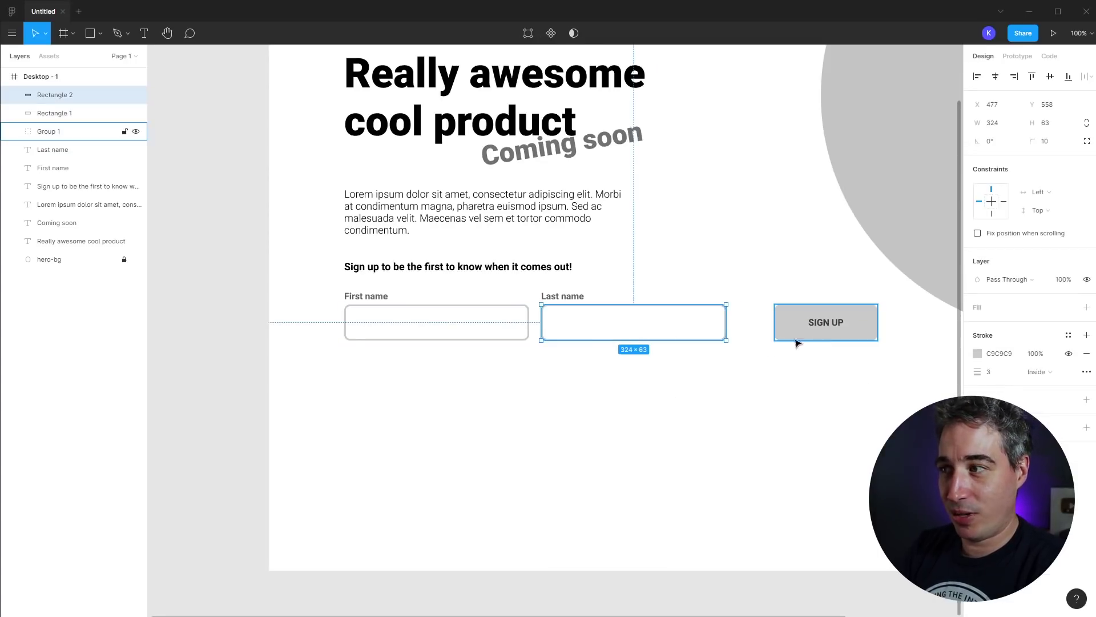
pyautogui.moveTo(798, 341); pyautogui.dragTo(837, 337)
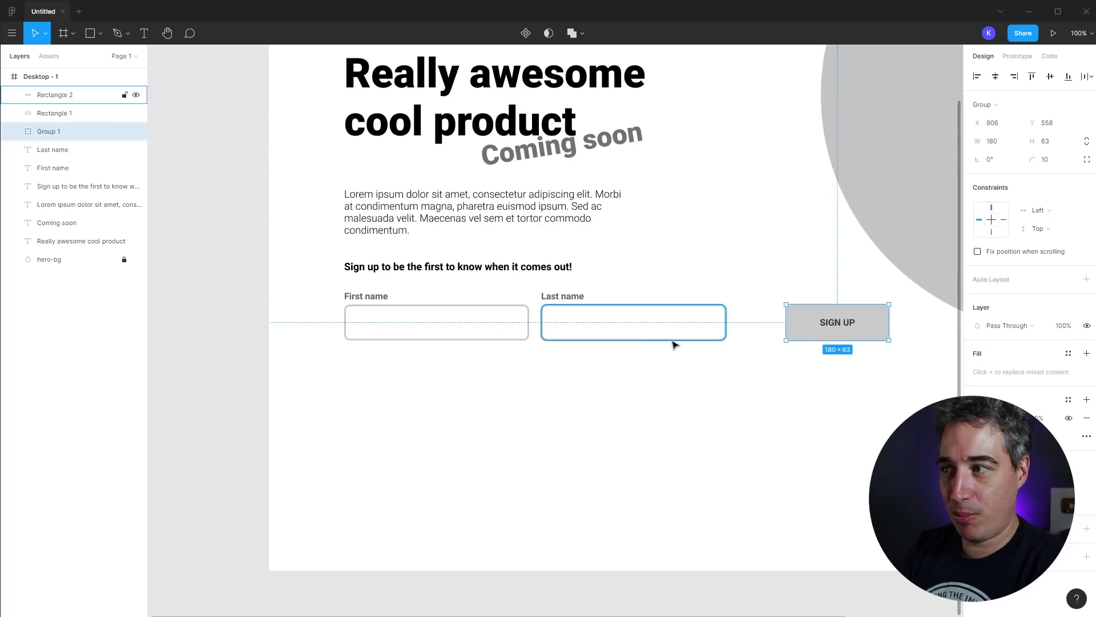
pyautogui.moveTo(673, 342); pyautogui.dragTo(694, 340)
pyautogui.click(768, 366)
pyautogui.moveTo(841, 329); pyautogui.dragTo(784, 329)
# Distribute the two input boxes and the SIGN UP button with equal horizontal spacing.
pyautogui.moveTo(768, 374); pyautogui.dragTo(436, 350)
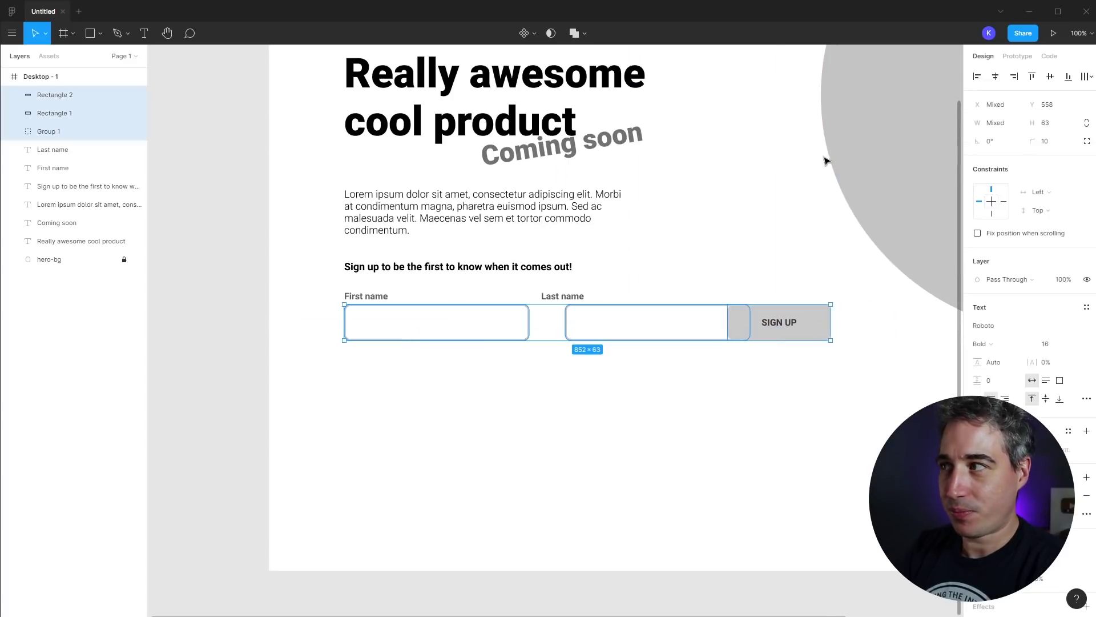
pyautogui.click(1087, 76)
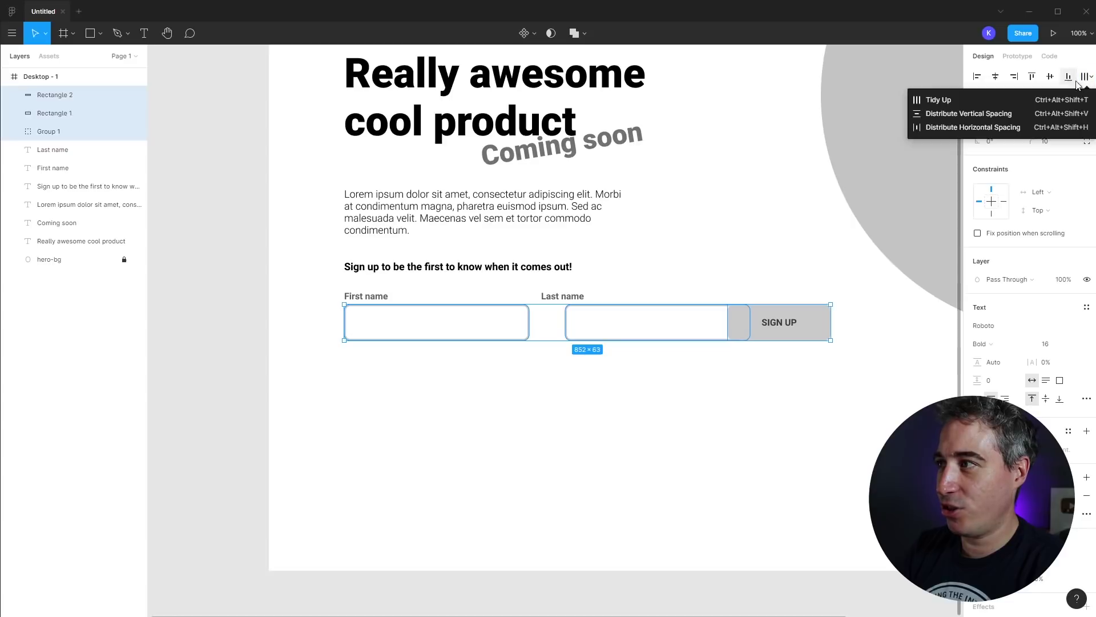
pyautogui.click(969, 127)
pyautogui.click(813, 401)
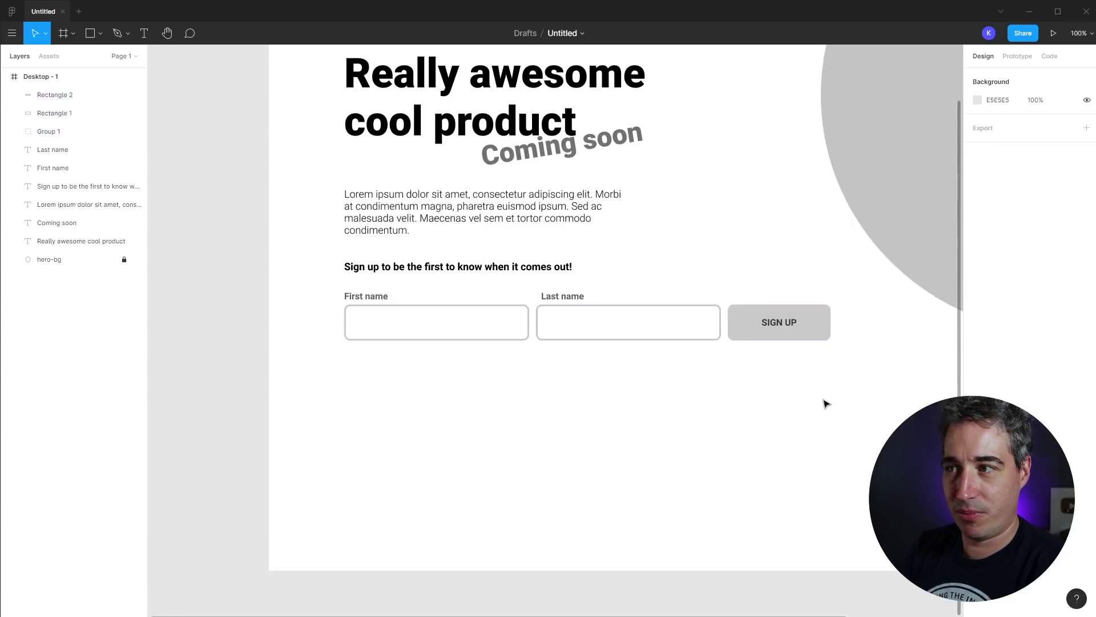
# Line up the Last name box with its label at X 477 and move the SIGN UP button to X 813.
pyautogui.moveTo(546, 316); pyautogui.dragTo(563, 314)
pyautogui.moveTo(787, 331); pyautogui.dragTo(792, 326)
# Group the Last name label with its input box, and the First name label with its own box.
pyautogui.moveTo(561, 378); pyautogui.dragTo(563, 292)
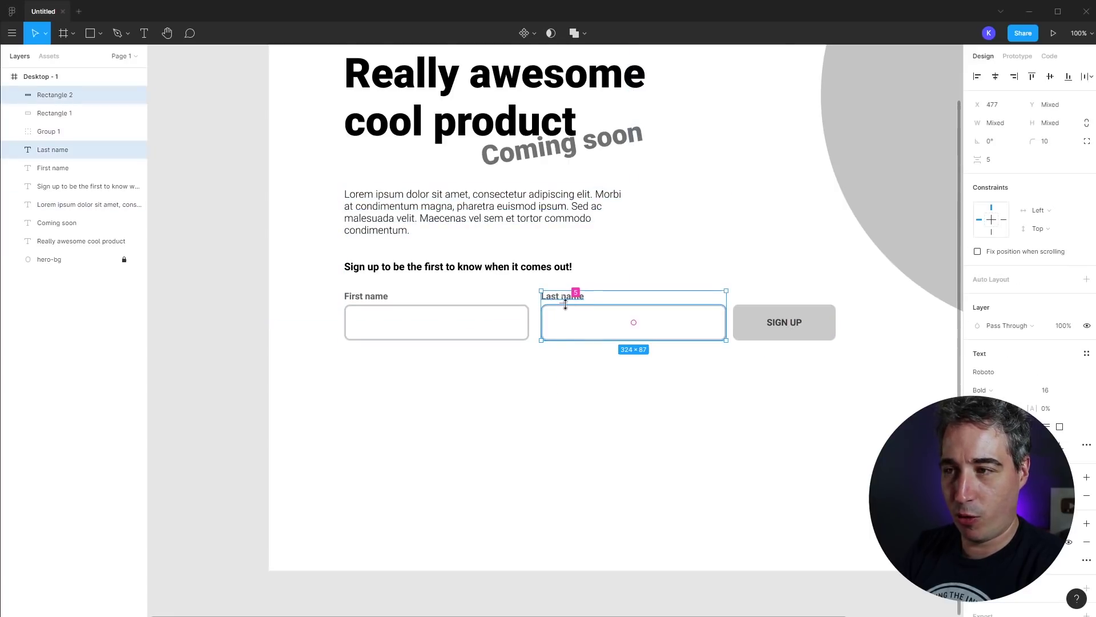
pyautogui.hotkey('ctrl', 'g')
pyautogui.moveTo(399, 373); pyautogui.dragTo(361, 303)
pyautogui.hotkey('ctrl', 'g')
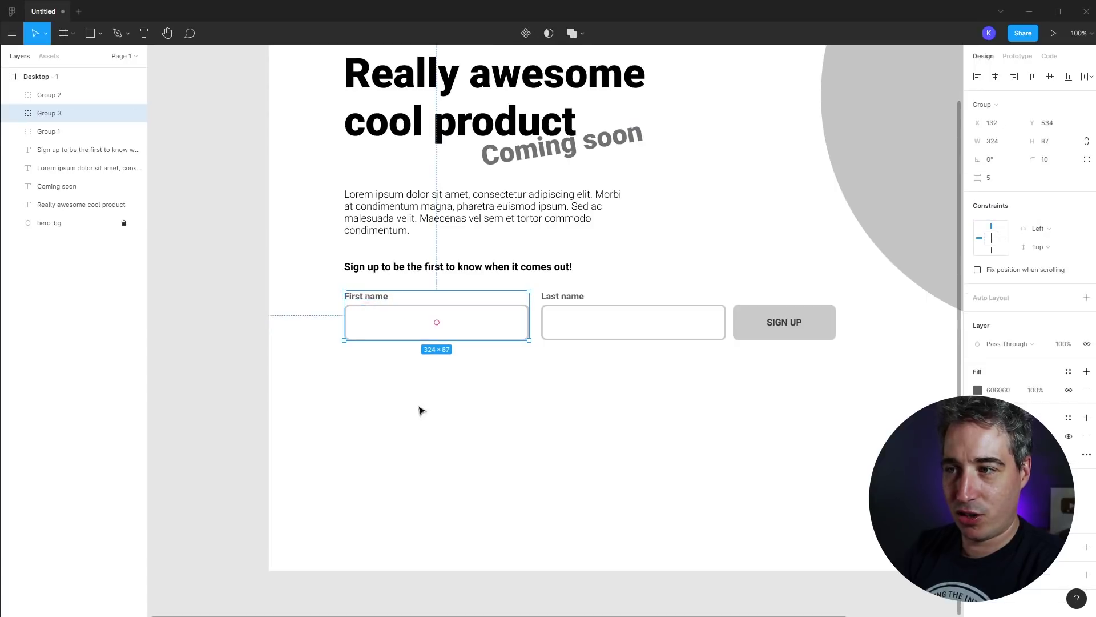
# Try moving the grouped First name field down the page and undo the move.
pyautogui.click(421, 410)
pyautogui.click(414, 338)
pyautogui.moveTo(423, 328); pyautogui.dragTo(429, 399)
pyautogui.hotkey('ctrl', 'z')
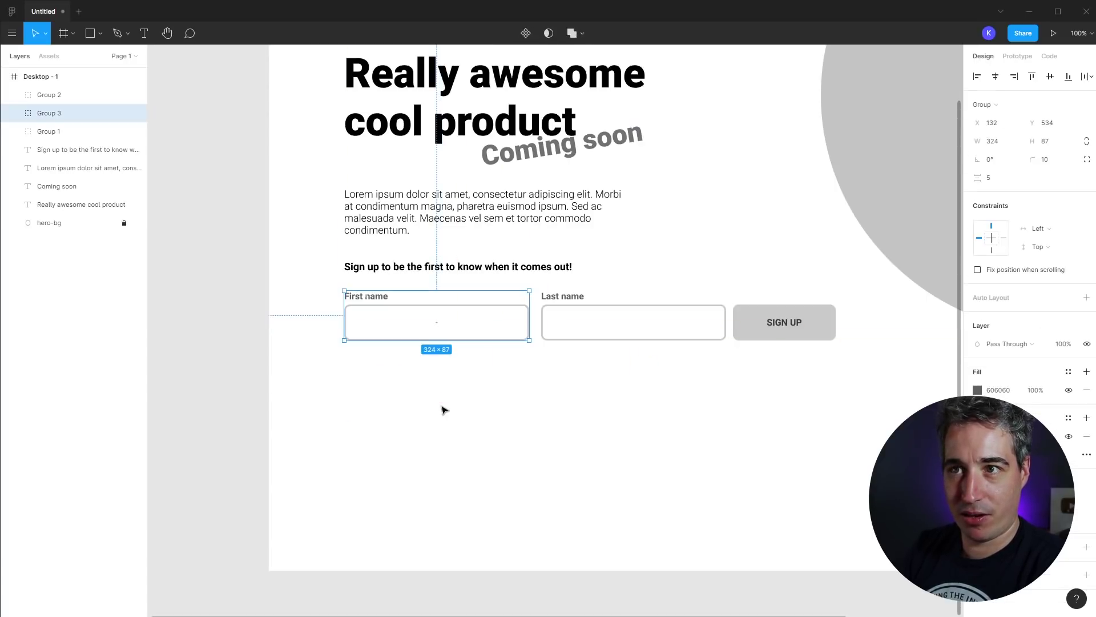
# Rename the group holding the SIGN UP label and rectangle as "Sign up button".
pyautogui.doubleClick(52, 132)
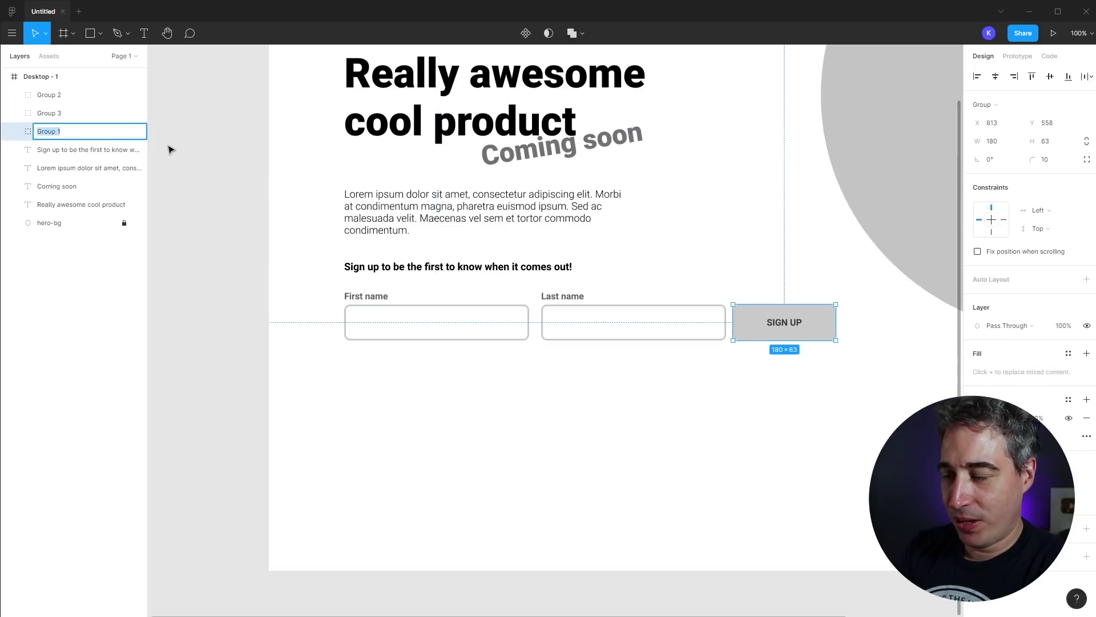
pyautogui.write('Sign up button')
pyautogui.press('Return')
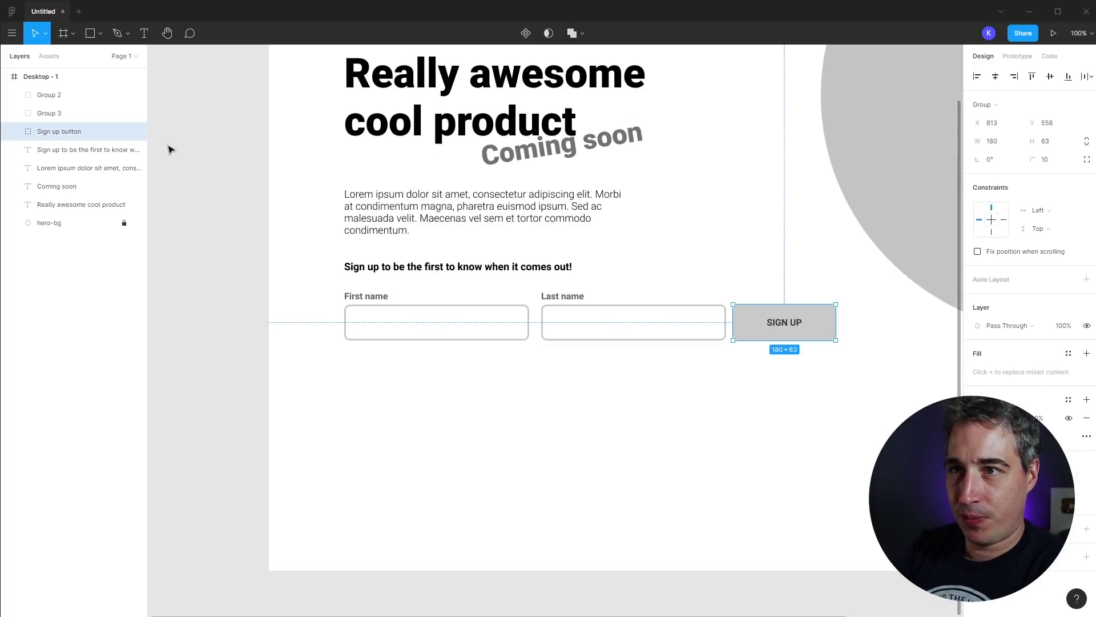
# Rename the two input field groups "First name" and "Last name" to match their labels.
pyautogui.click(50, 117)
pyautogui.doubleClick(50, 117)
pyautogui.write('Fir')
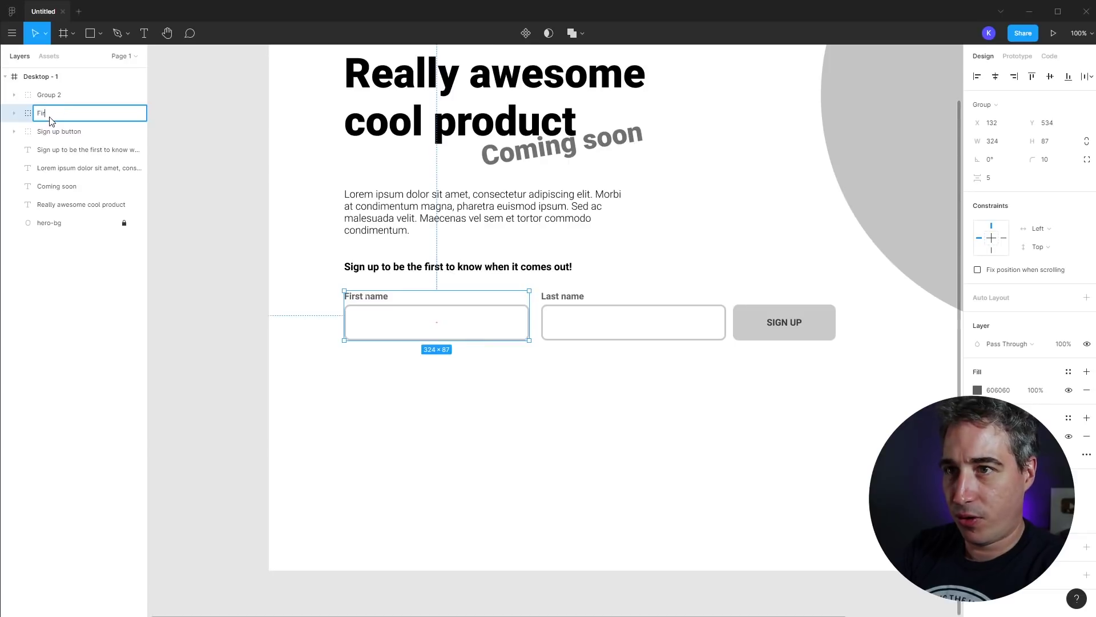
pyautogui.write('st name')
pyautogui.press('Return')
pyautogui.doubleClick(58, 95)
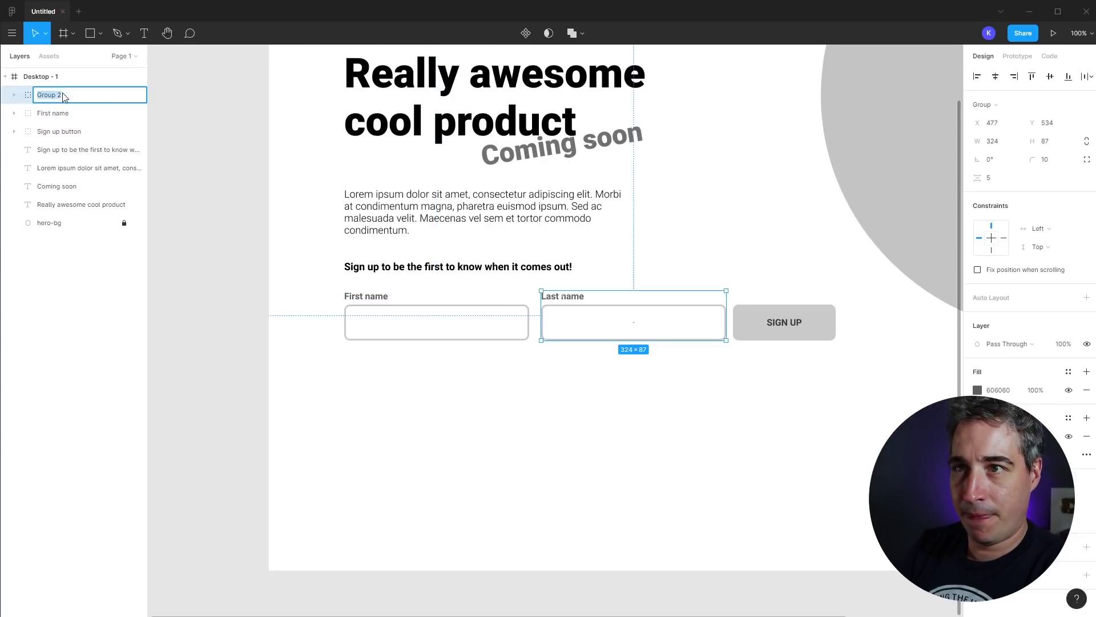
pyautogui.write('Last name')
pyautogui.press('Return')
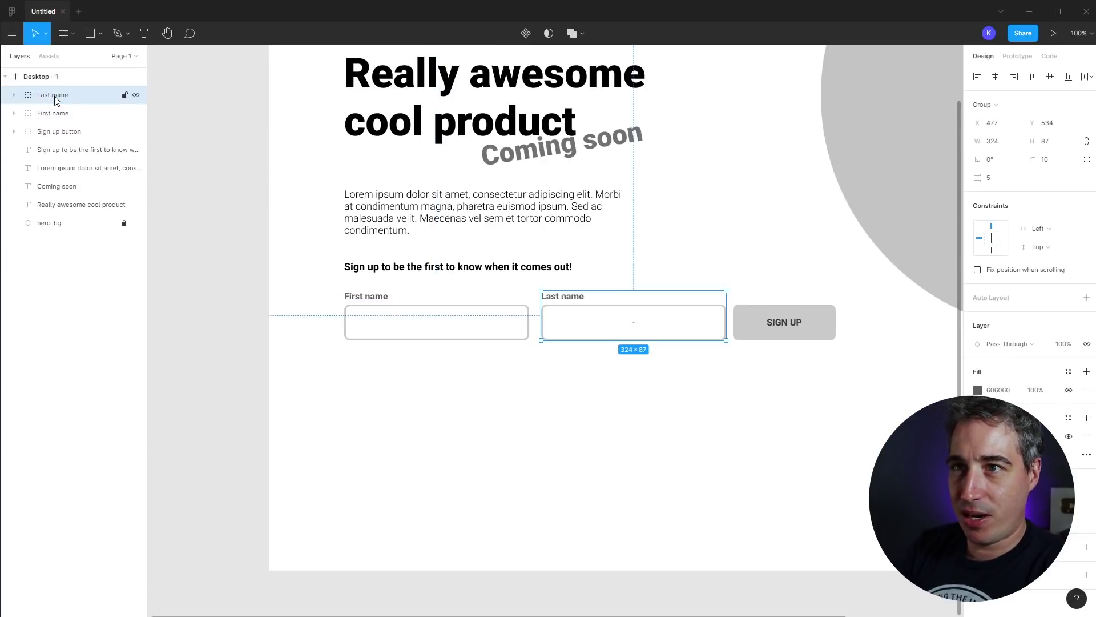
# Order the layers First name, Last name, Sign up button and move all three directly above hero-bg, below the text layers.
pyautogui.click(55, 113)
pyautogui.moveTo(57, 95); pyautogui.dragTo(59, 97)
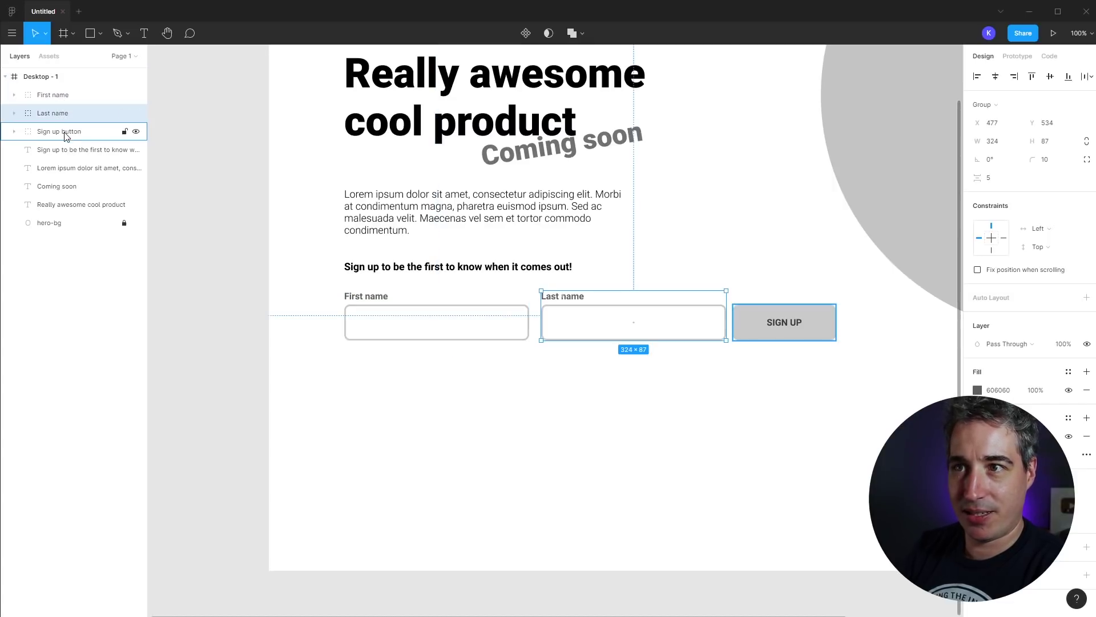
pyautogui.click(67, 136)
pyautogui.keyDown('shift'); pyautogui.click(53, 113); pyautogui.keyUp('shift')
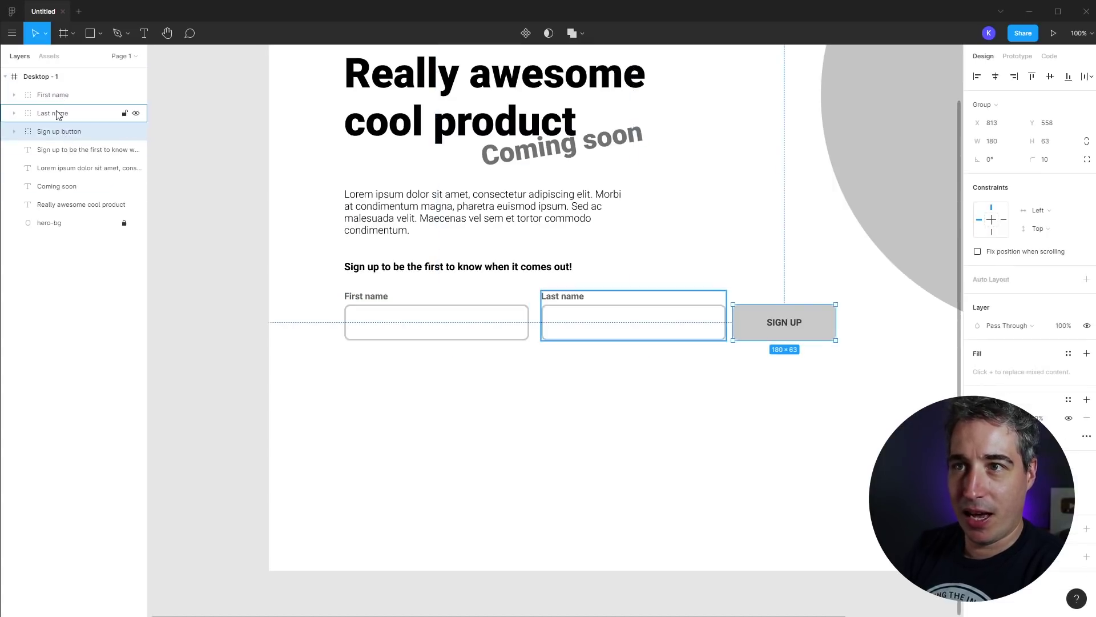
pyautogui.keyDown('shift'); pyautogui.click(54, 97); pyautogui.keyUp('shift')
pyautogui.moveTo(54, 97); pyautogui.dragTo(60, 216)
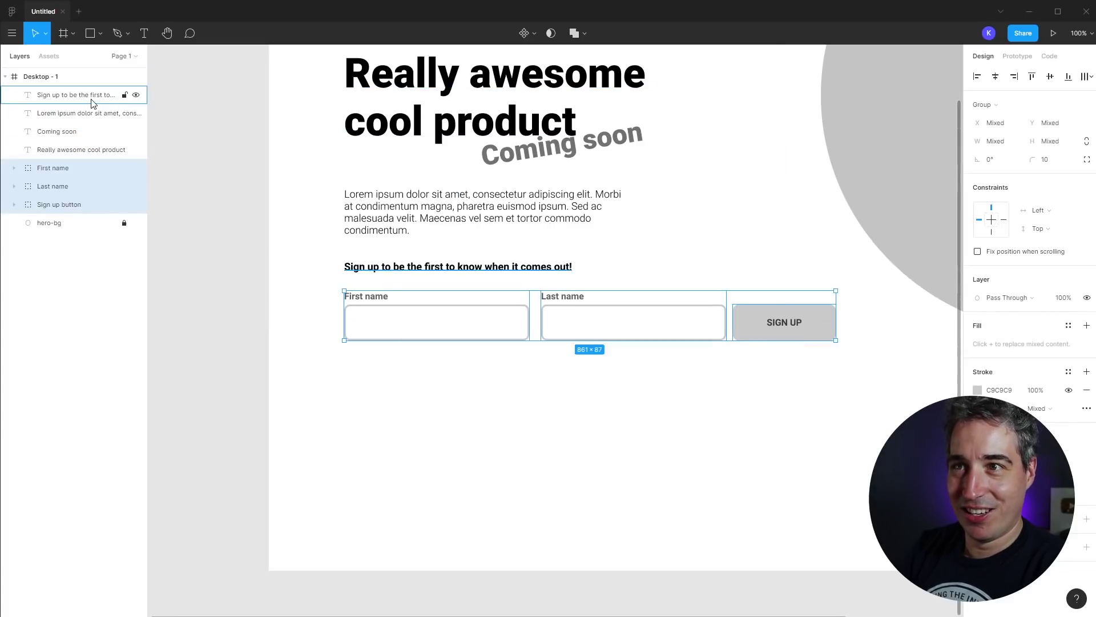
# Reorder the text layers above the form groups as headline, Coming soon, Lorem ipsum paragraph and sign-up sentence.
pyautogui.moveTo(93, 103); pyautogui.dragTo(84, 158)
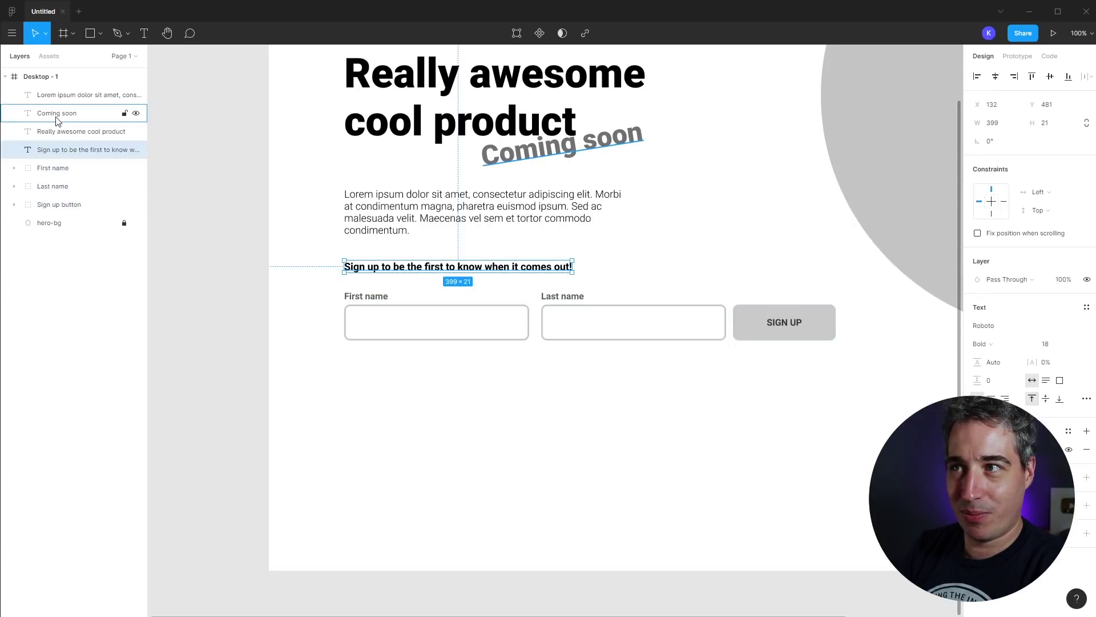
pyautogui.moveTo(57, 118); pyautogui.dragTo(55, 142)
pyautogui.moveTo(64, 99); pyautogui.dragTo(57, 149)
pyautogui.click(80, 96)
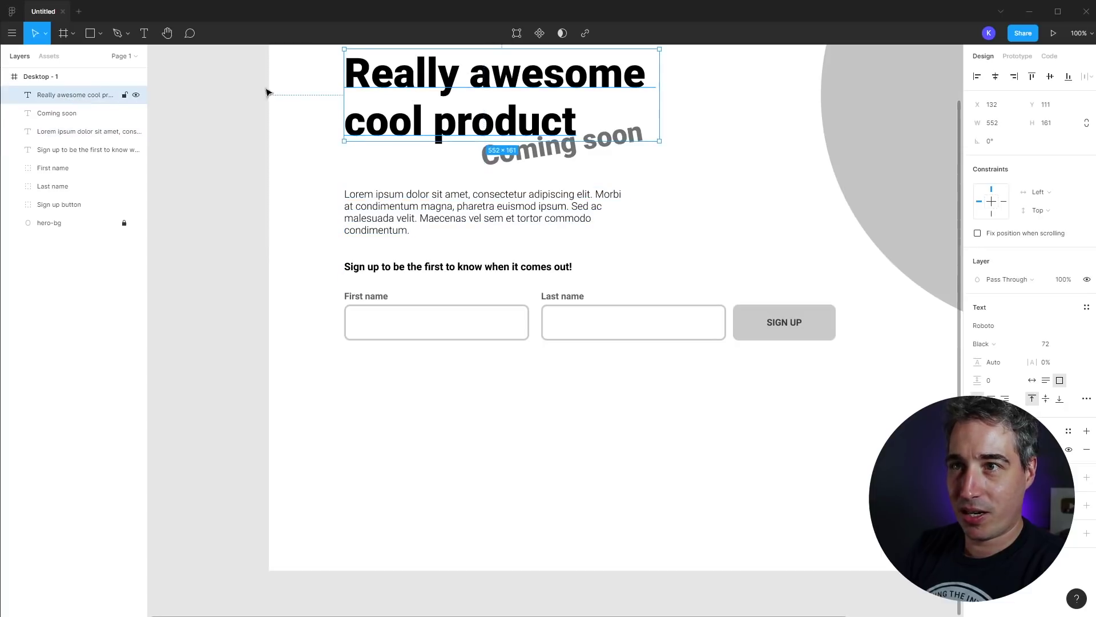
# Shorten the Lorem ipsum paragraph's text box so it ends just below the last line of text.
pyautogui.click(54, 113)
pyautogui.click(62, 132)
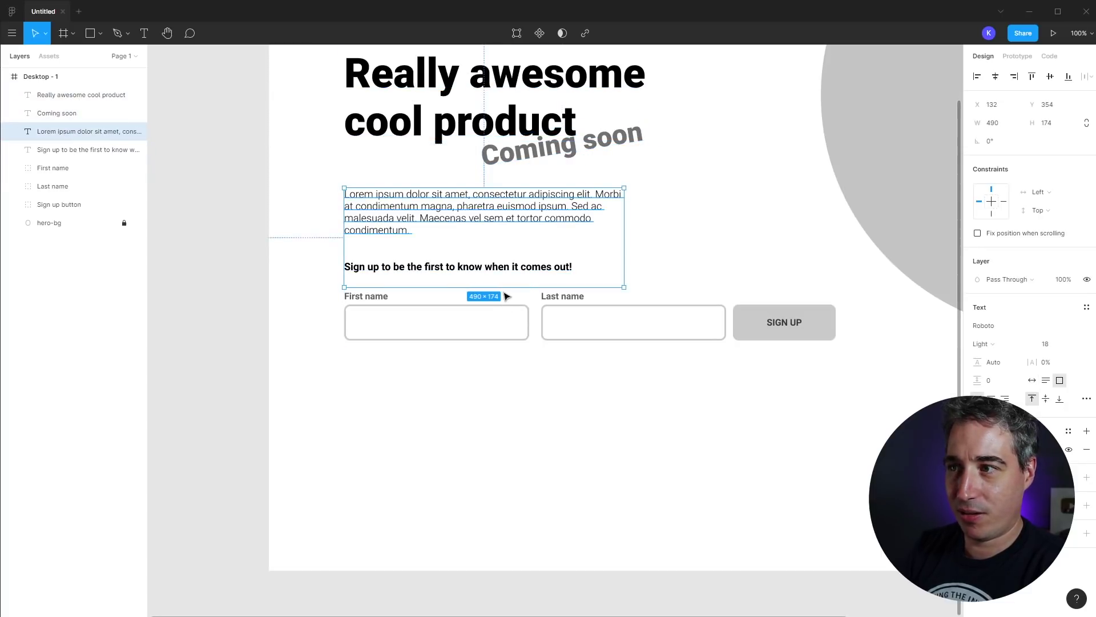
pyautogui.moveTo(505, 287); pyautogui.dragTo(506, 245)
# Check the layer order by selecting each remaining layer in turn from the sign-up sentence down to hero-bg.
pyautogui.click(92, 152)
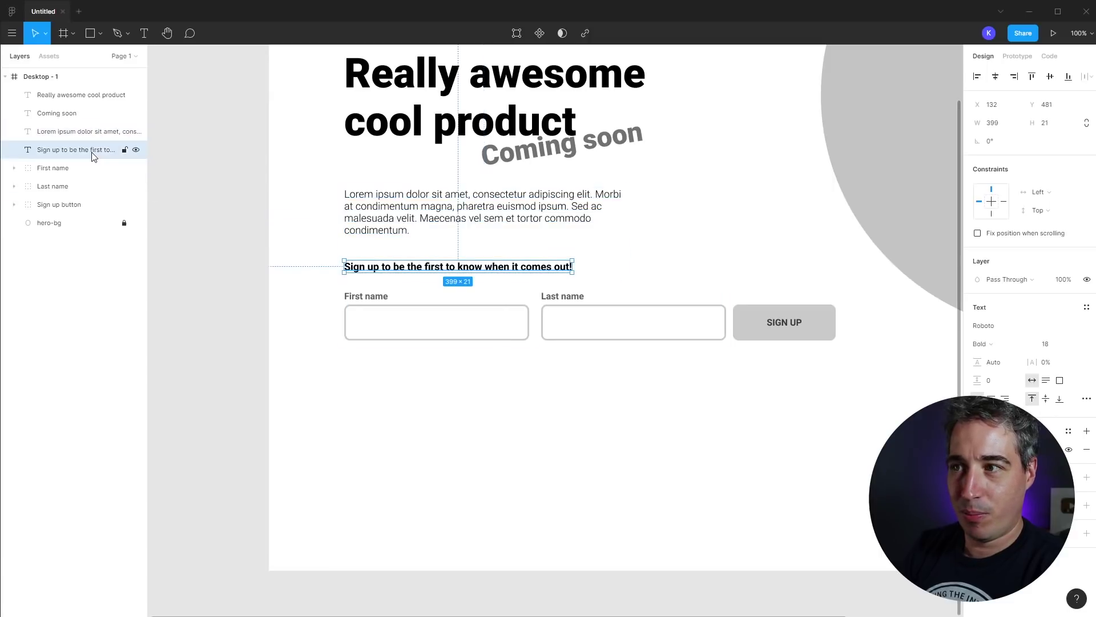
pyautogui.click(60, 169)
pyautogui.click(57, 187)
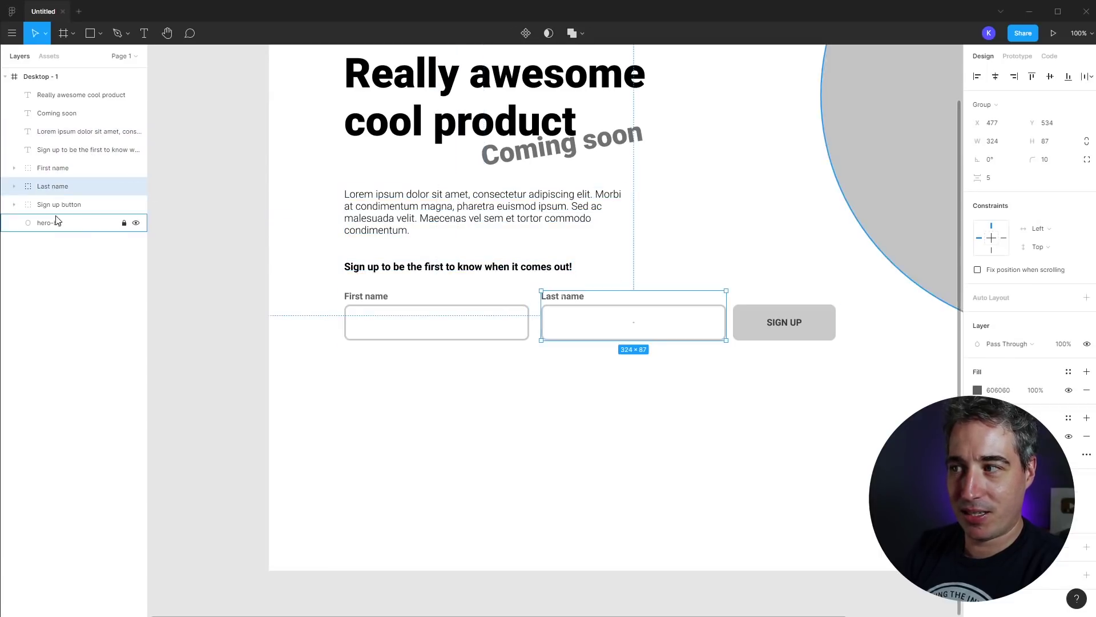
pyautogui.click(56, 219)
pyautogui.click(57, 202)
pyautogui.click(52, 221)
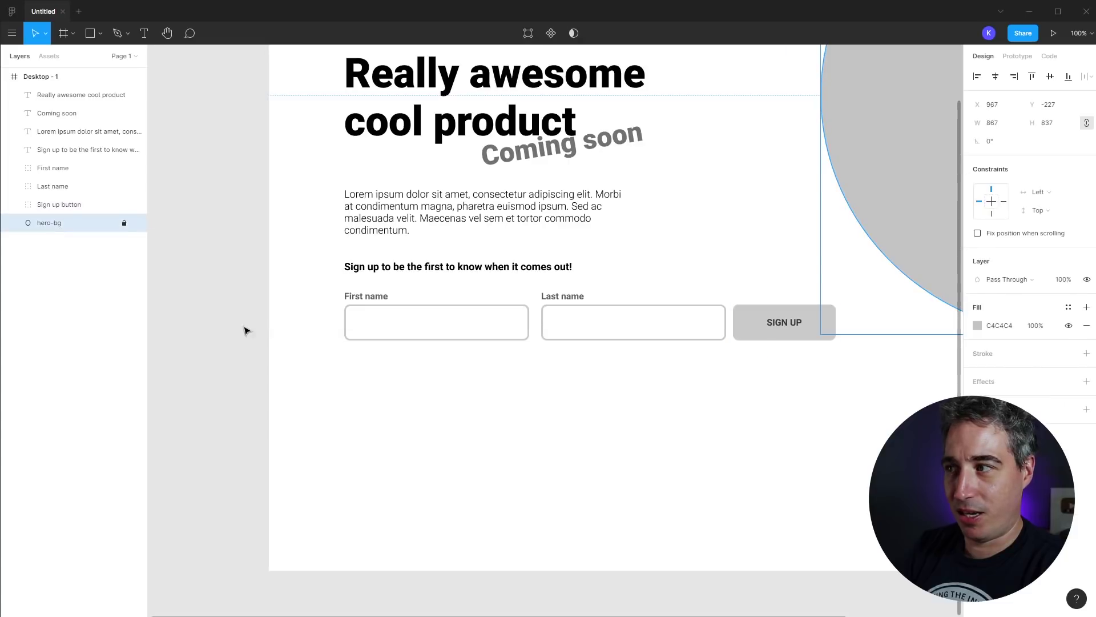
pyautogui.click(708, 473)
# Import the camera rig photo into the Desktop - 1 frame and view its full extent.
pyautogui.scroll(3, 686, 445)
pyautogui.hscroll(4, 685, 445)
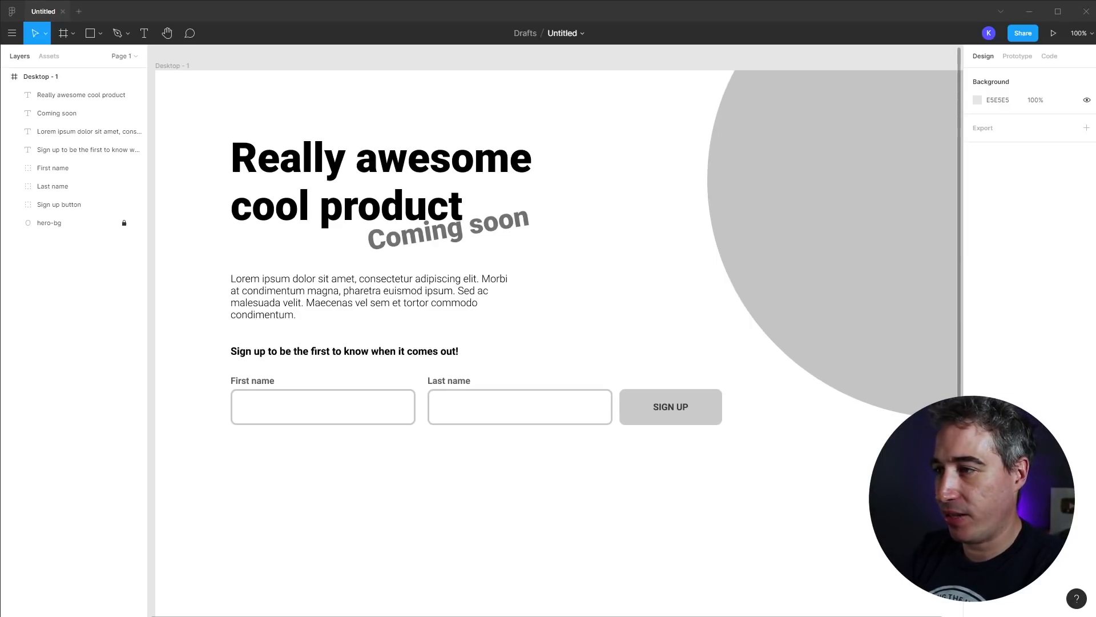
pyautogui.moveTo(1095, 343); pyautogui.dragTo(624, 271)
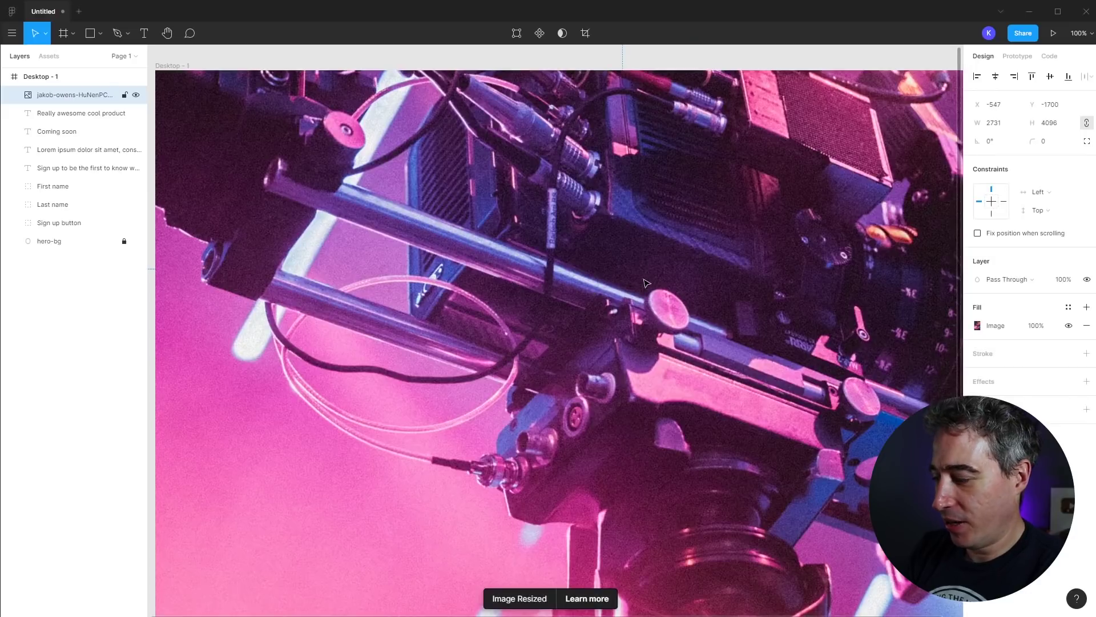
pyautogui.hotkey('shift', '2')
pyautogui.press('-')
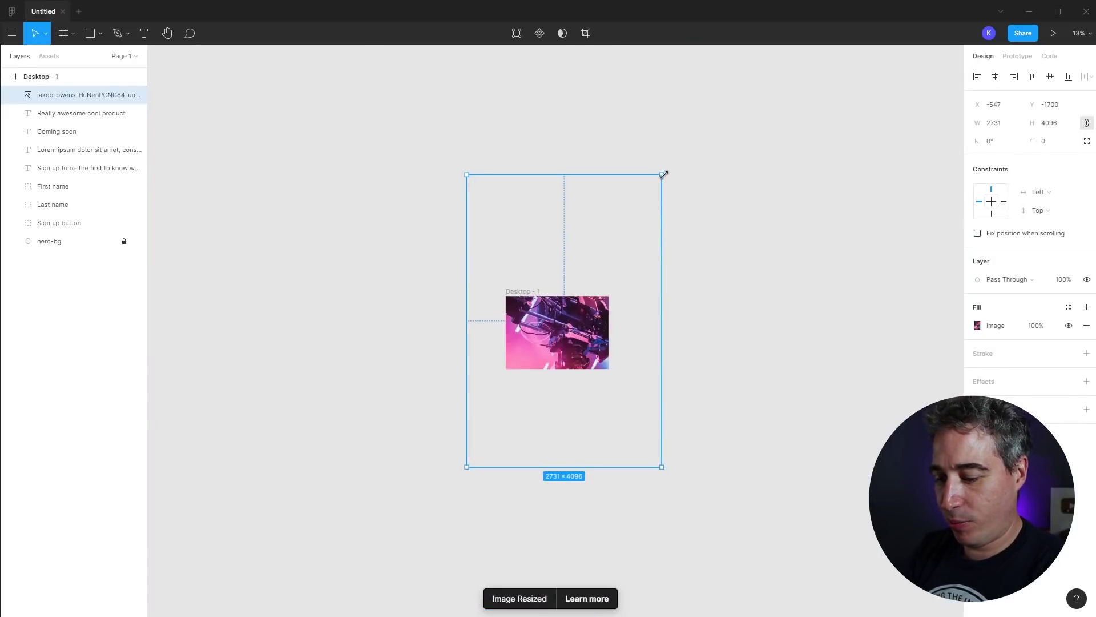
pyautogui.moveTo(663, 174); pyautogui.dragTo(580, 298)
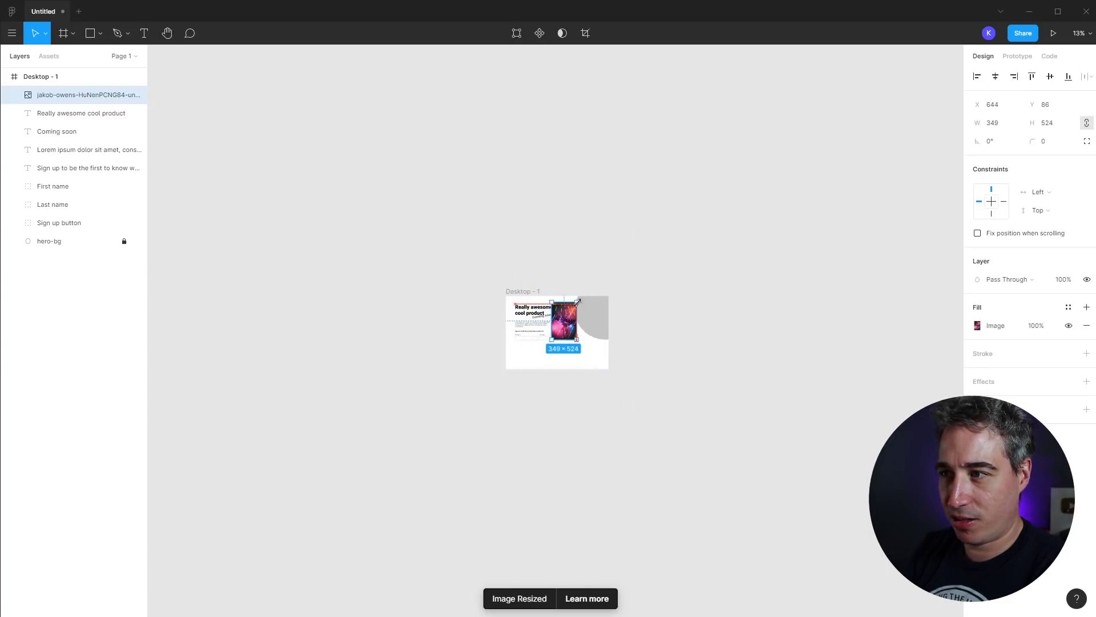
pyautogui.hotkey('ctrl', 'z')
pyautogui.moveTo(467, 174); pyautogui.dragTo(606, 383)
pyautogui.hotkey('ctrl', 'z')
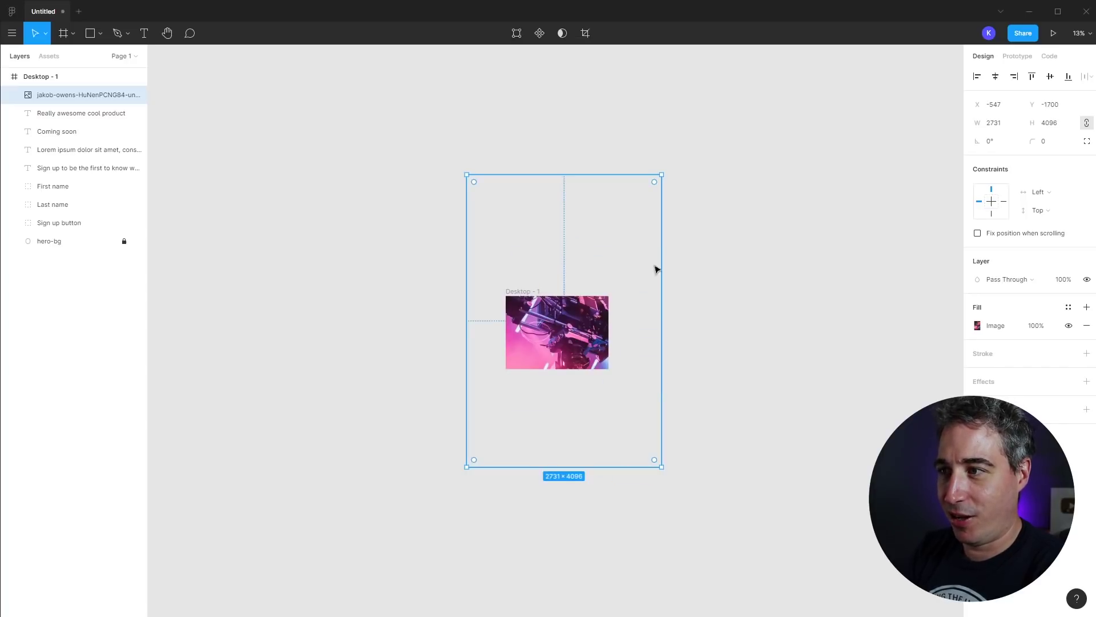
# Scale the camera photo down proportionally to about 493 × 740 and move it over the grey circle at about X 801, Y 33.
pyautogui.moveTo(655, 184); pyautogui.dragTo(583, 308)
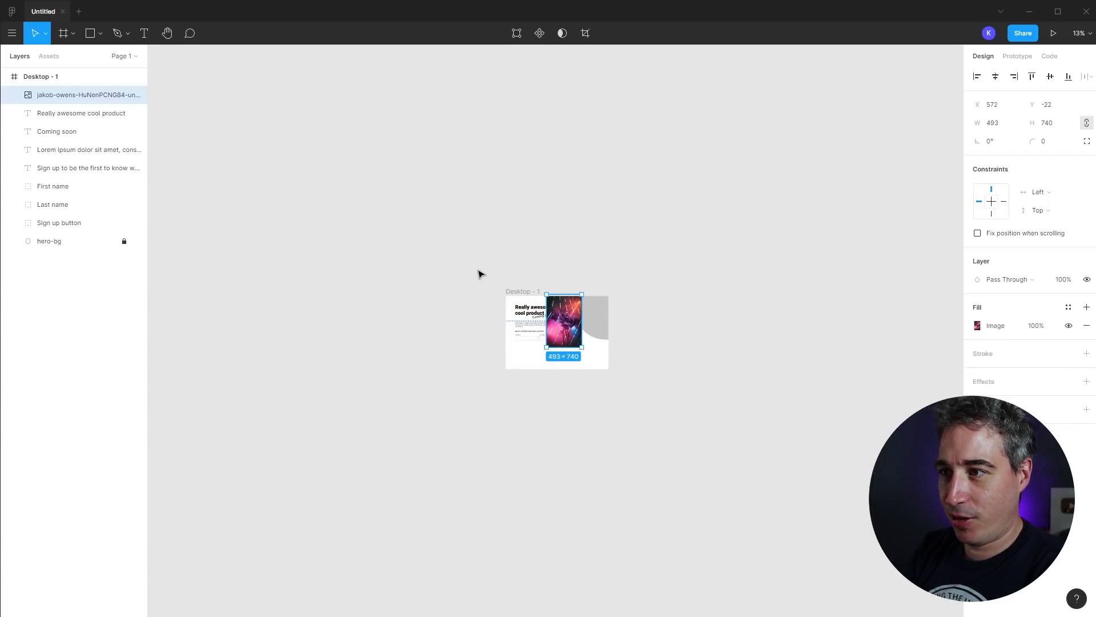
pyautogui.moveTo(491, 278); pyautogui.dragTo(665, 416)
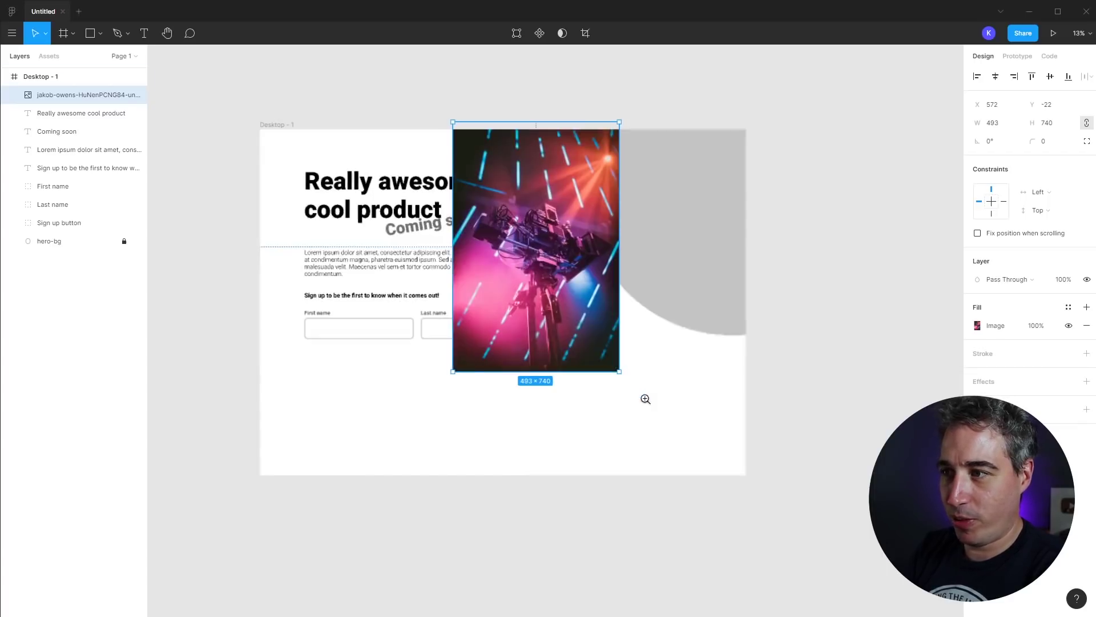
pyautogui.hotkey('shift', '0')
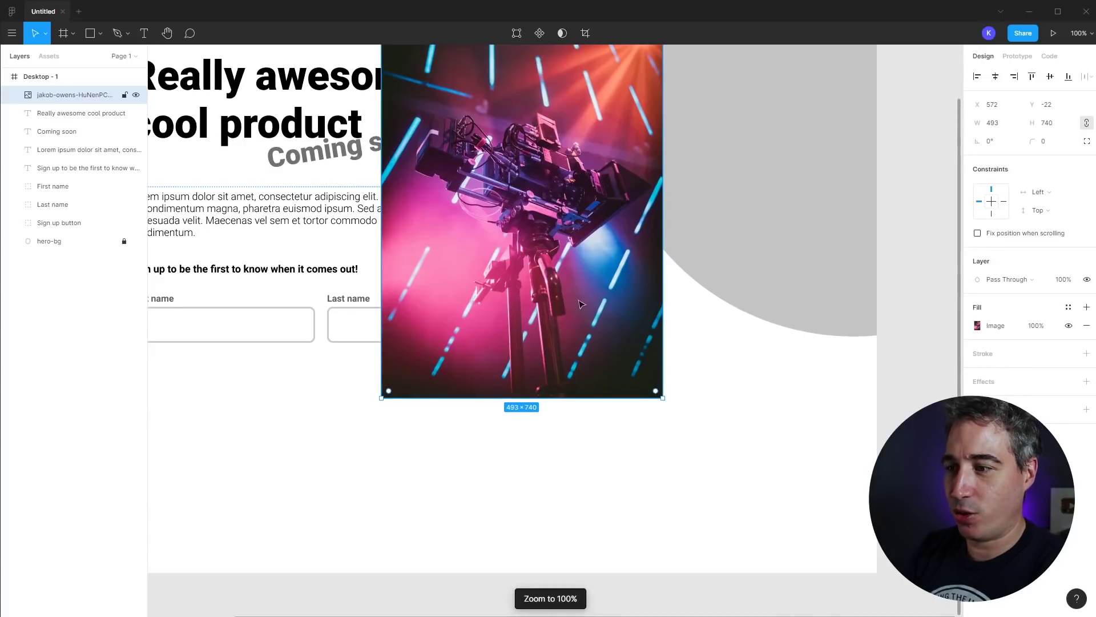
pyautogui.scroll(2, 663, 367)
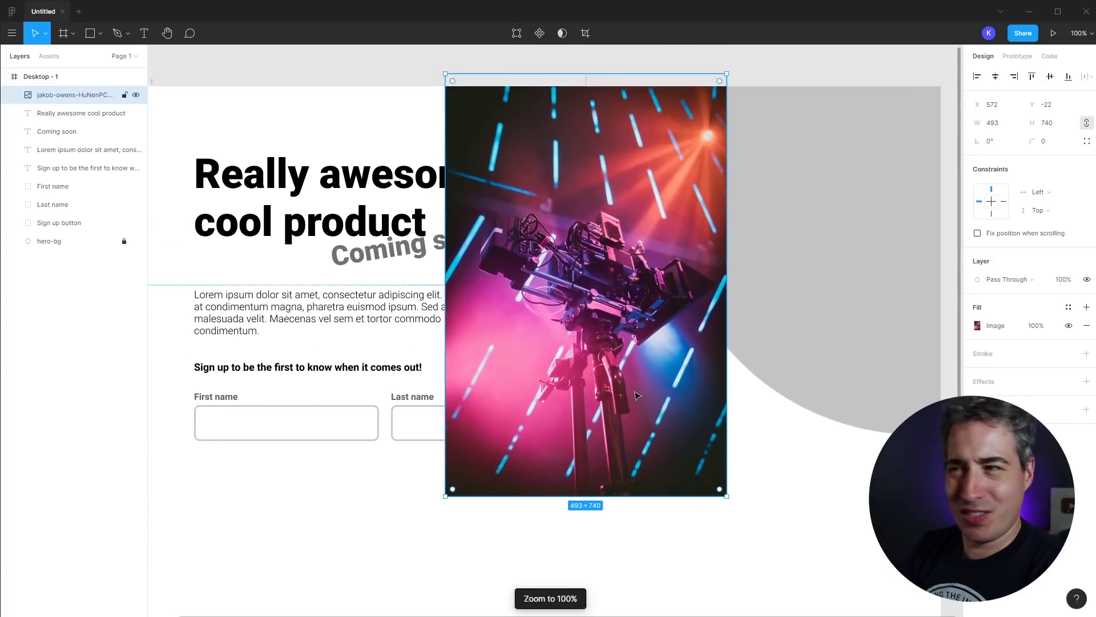
pyautogui.click(815, 521)
pyautogui.moveTo(666, 231); pyautogui.dragTo(800, 259)
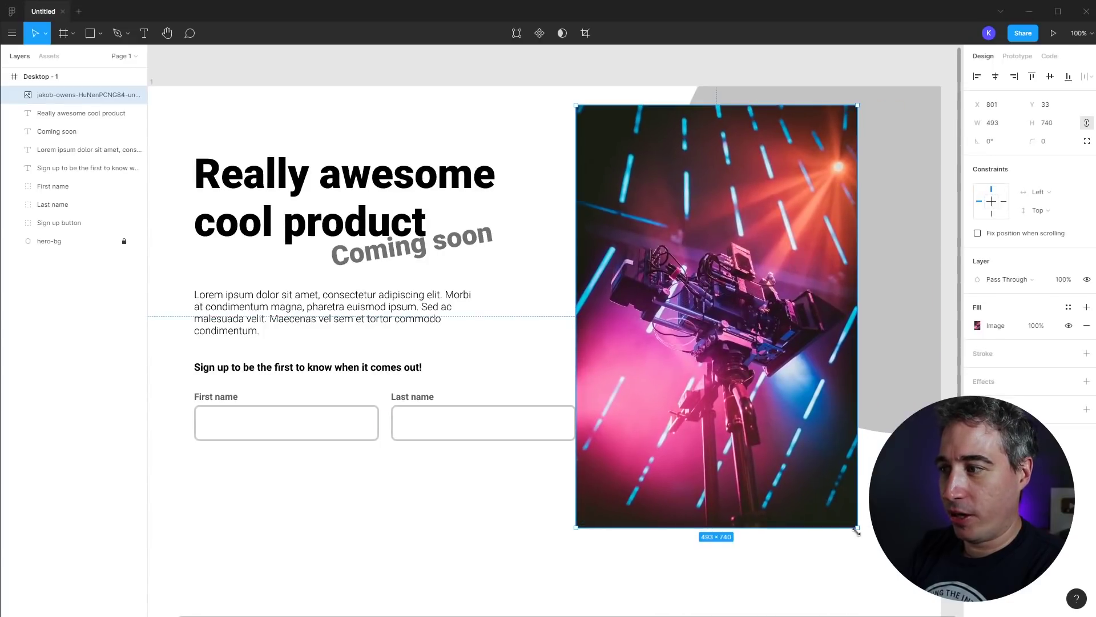
# Crop the camera photo to a landscape format beside the headline at X 744, Y 111 and enlarge it to about 650 × 410.
pyautogui.moveTo(857, 530); pyautogui.dragTo(921, 321)
pyautogui.moveTo(860, 277); pyautogui.dragTo(828, 321)
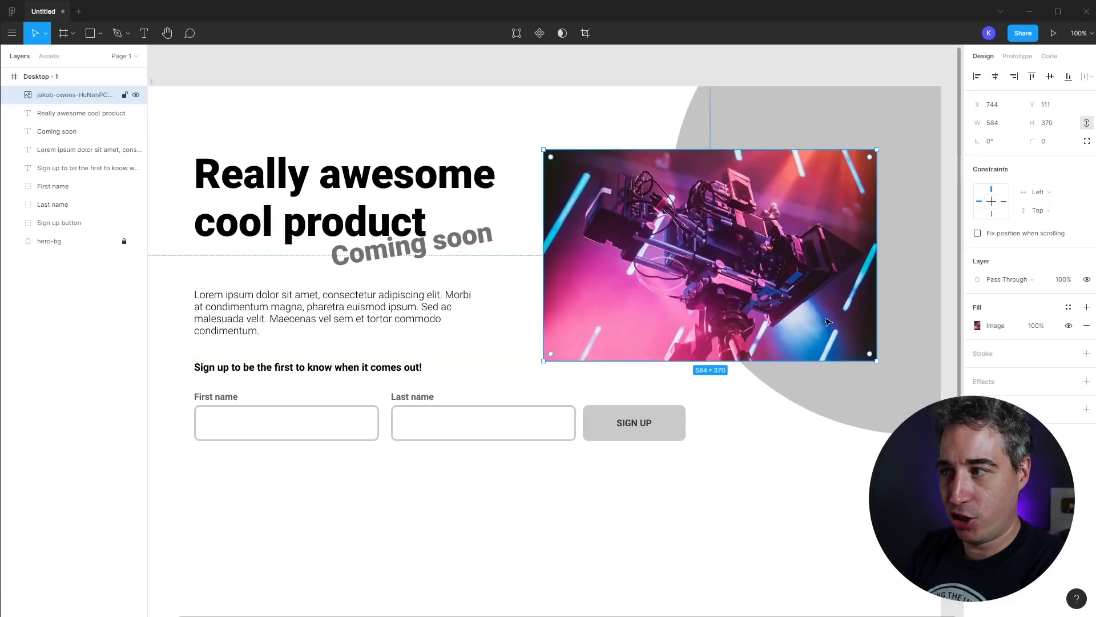
pyautogui.moveTo(876, 360); pyautogui.dragTo(914, 384)
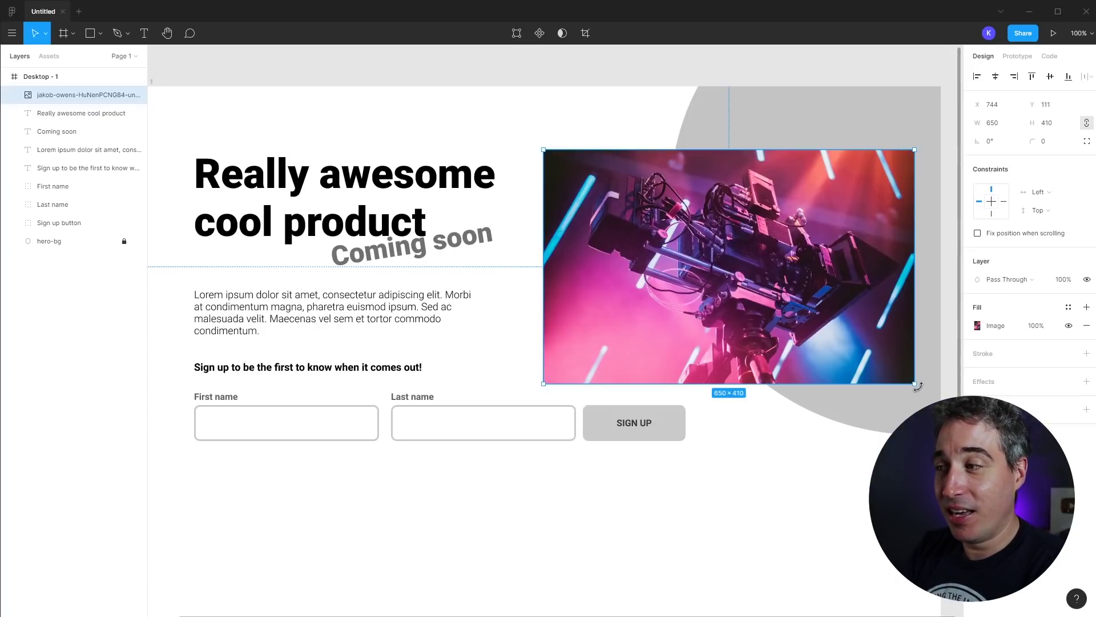
# Resize the camera photo to a portrait of about 399 × 501 and round its corners to a radius of about 126.
pyautogui.moveTo(916, 384); pyautogui.dragTo(804, 391)
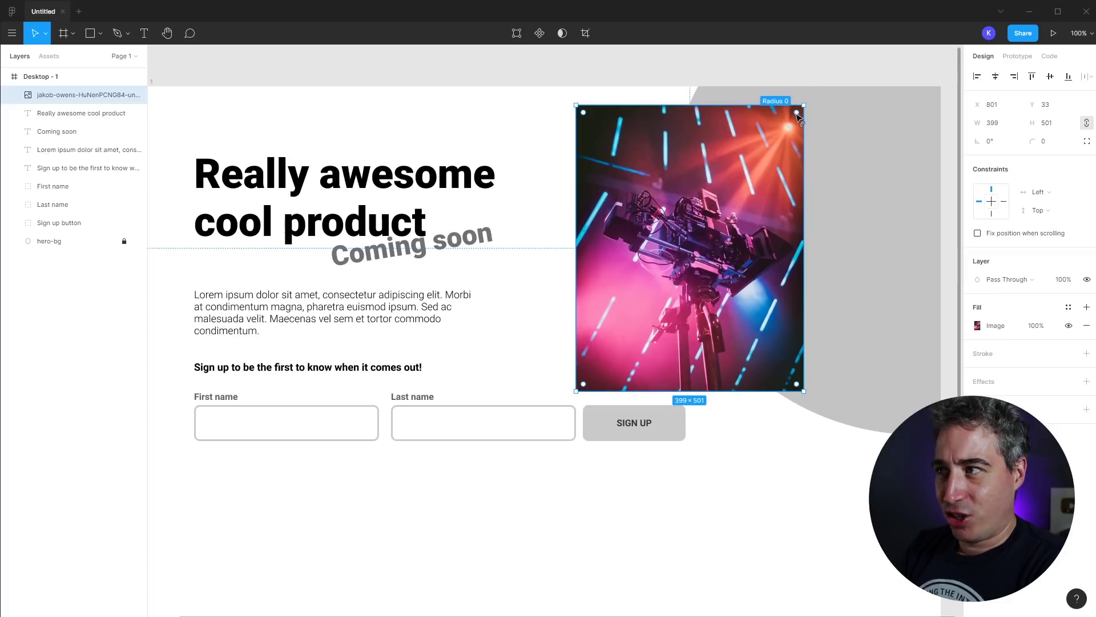
pyautogui.moveTo(797, 117); pyautogui.dragTo(737, 184)
pyautogui.click(798, 430)
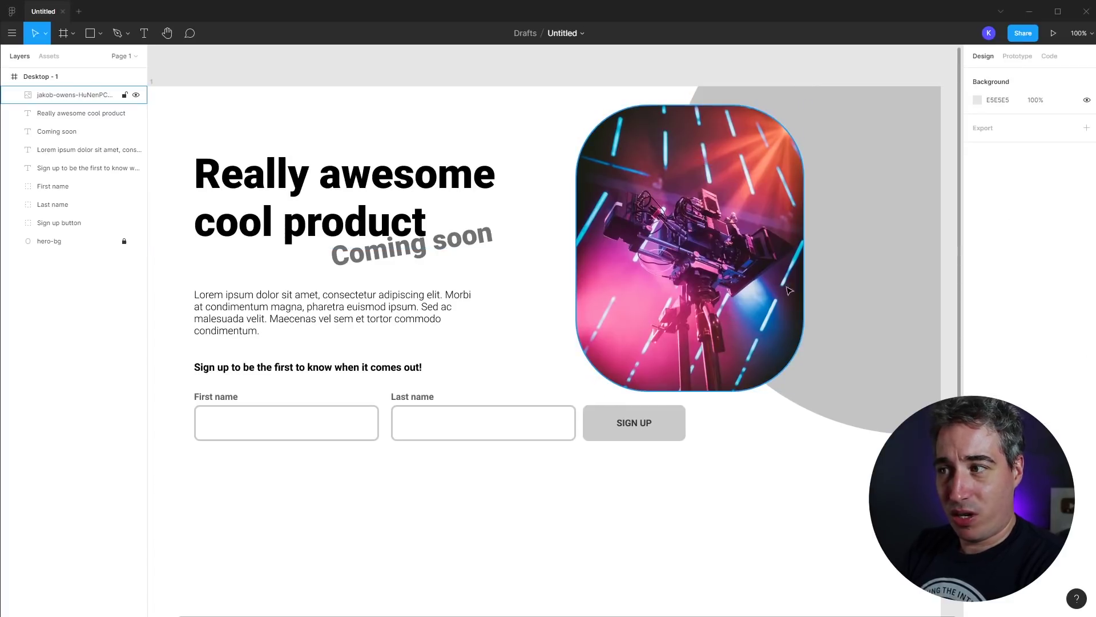
# Delete the camera photo from the frame.
pyautogui.click(772, 312)
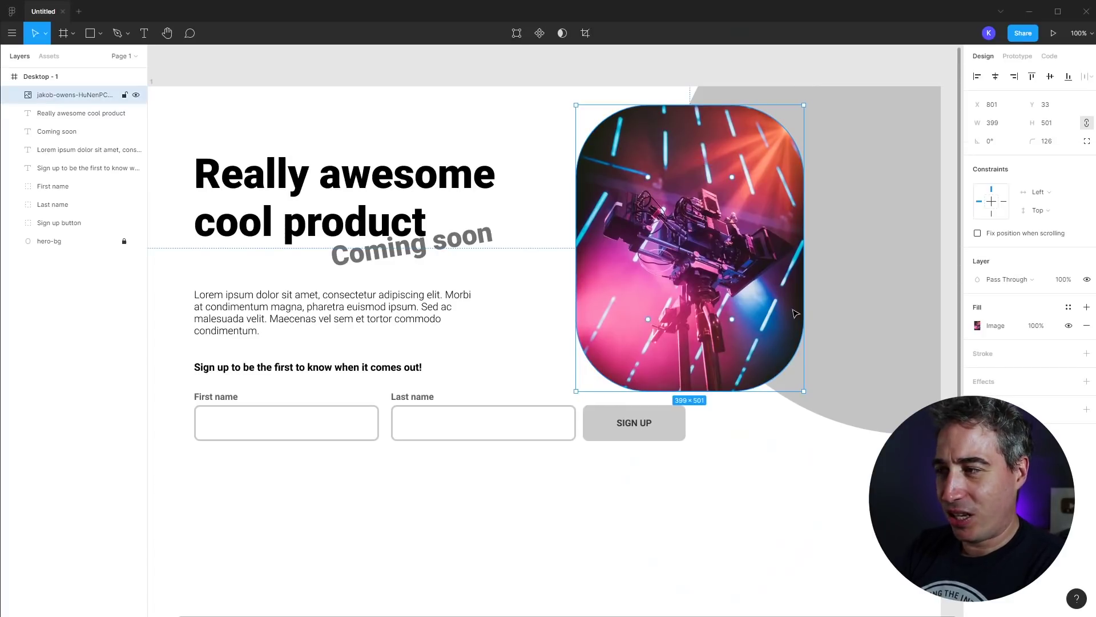
pyautogui.press('Delete')
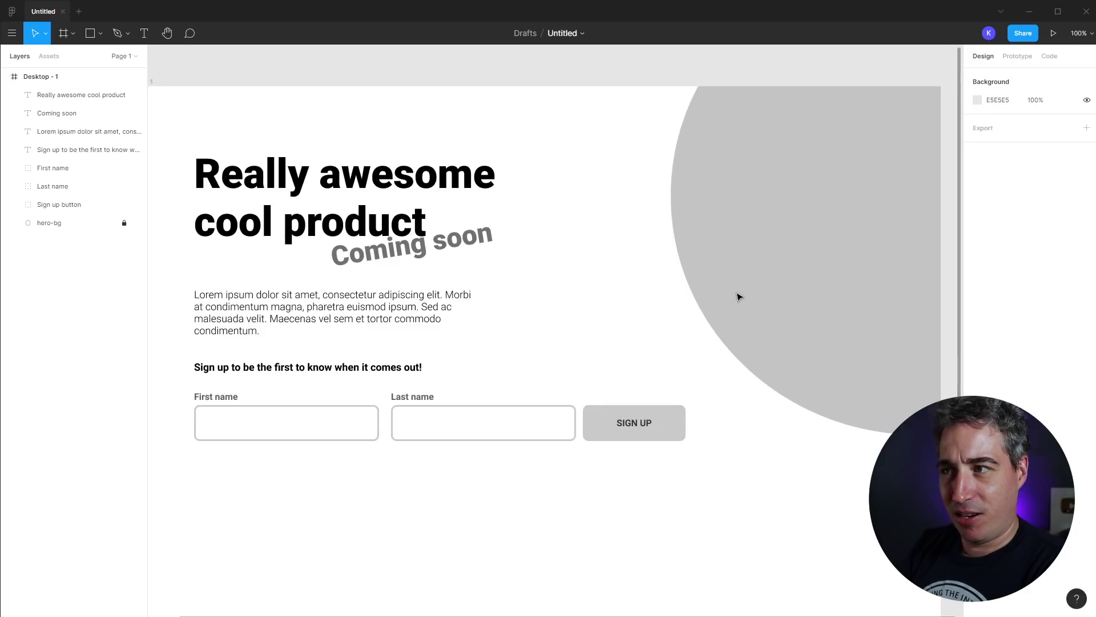
# Unlock the hero-bg circle and move it left to about X 822, Y -238.
pyautogui.click(123, 223)
pyautogui.moveTo(765, 251); pyautogui.dragTo(684, 247)
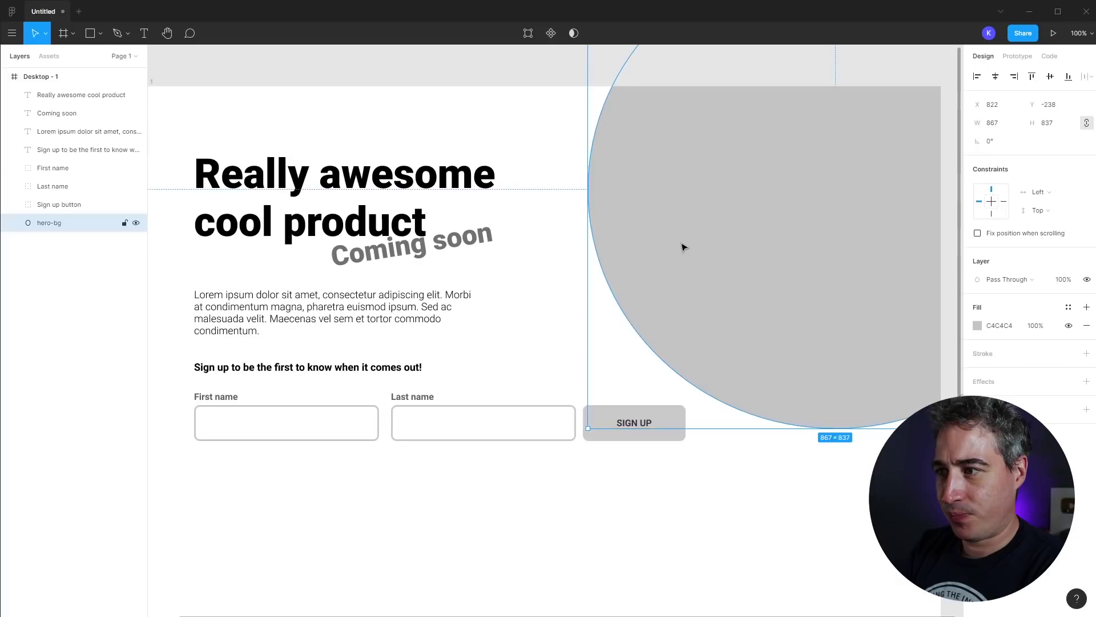
# Narrow the First name and Last name field groups together to a combined width of about 546.
pyautogui.hscroll(-3, 537, 473)
pyautogui.scroll(-1, 537, 472)
pyautogui.click(509, 411)
pyautogui.keyDown('shift'); pyautogui.click(452, 414); pyautogui.keyUp('shift')
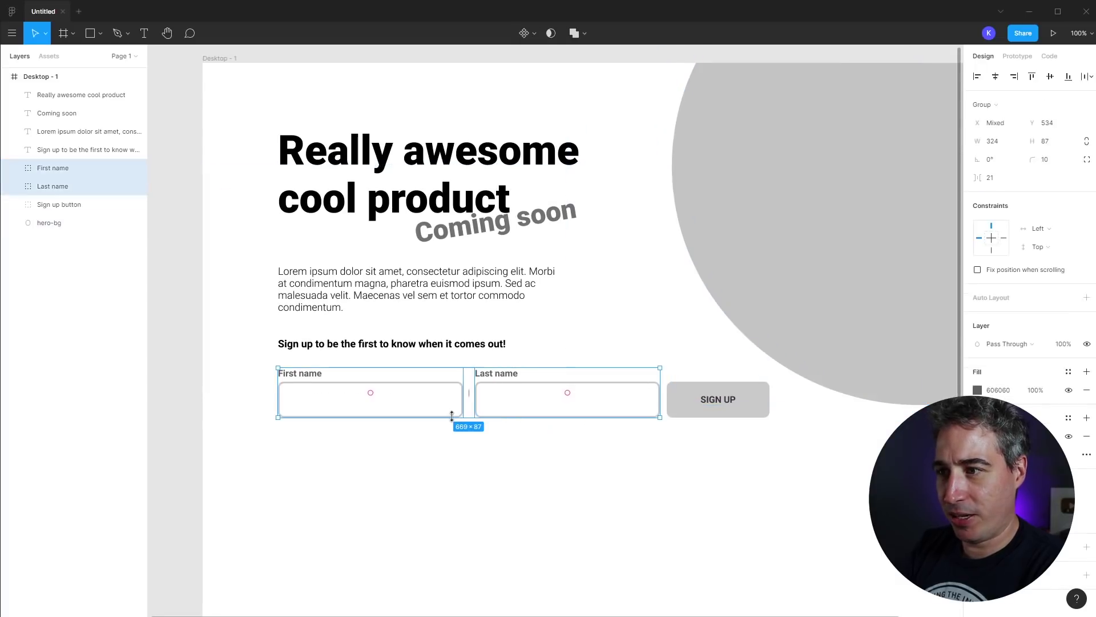
pyautogui.moveTo(661, 400); pyautogui.dragTo(590, 400)
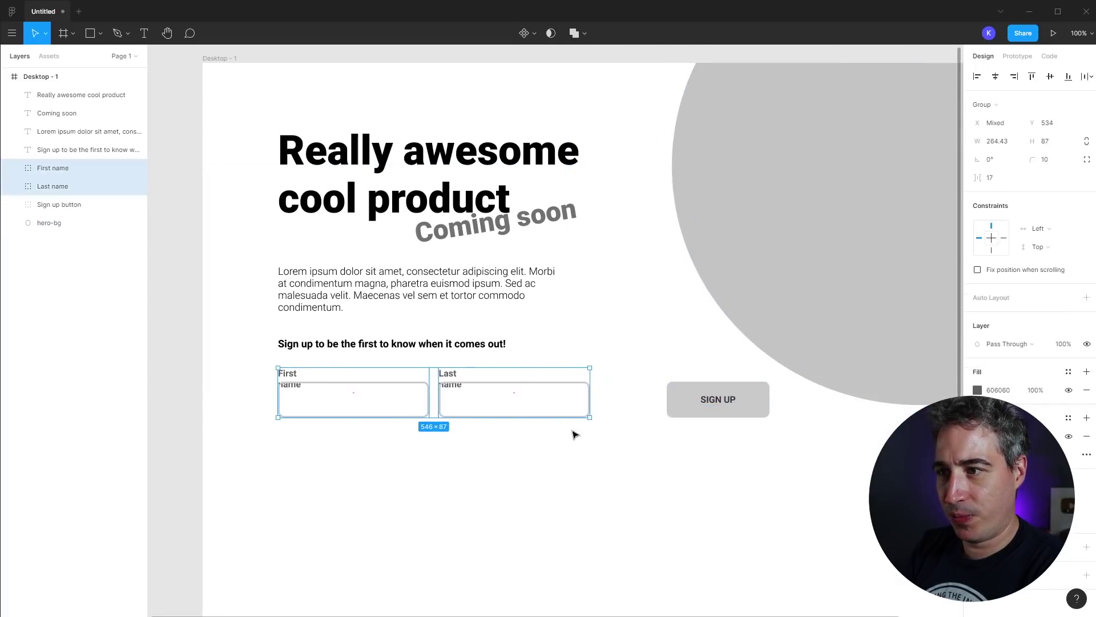
# Move the Sign up button group left so its gap to the Last name field is 17, matching the gap between the fields.
pyautogui.click(571, 477)
pyautogui.click(707, 406)
pyautogui.moveTo(707, 406); pyautogui.dragTo(641, 406)
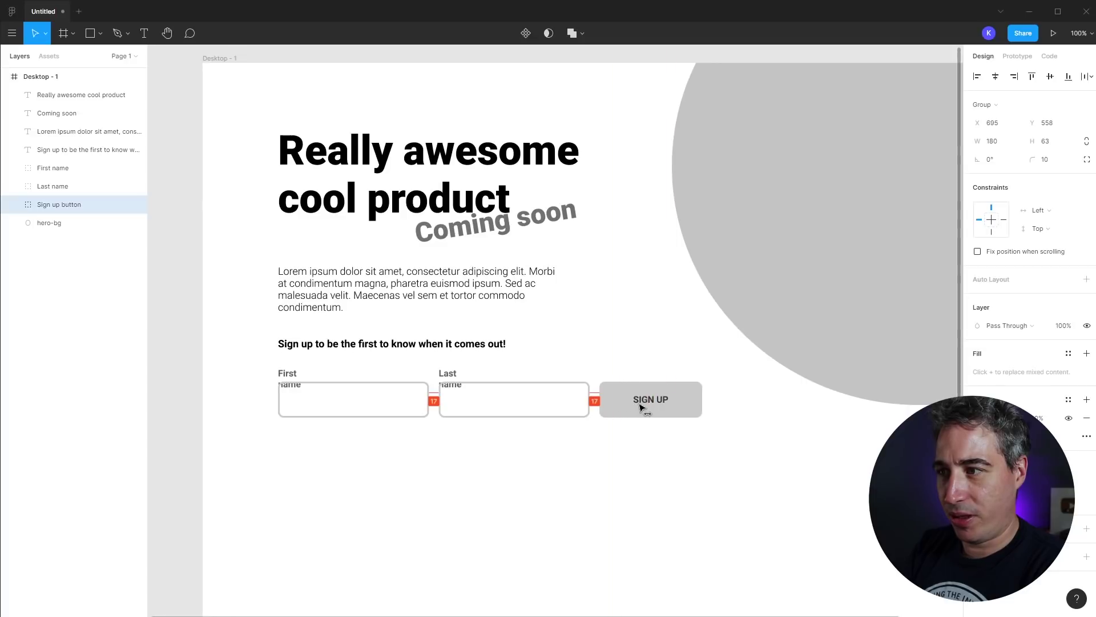
pyautogui.click(624, 455)
pyautogui.click(287, 378)
pyautogui.doubleClick(290, 379)
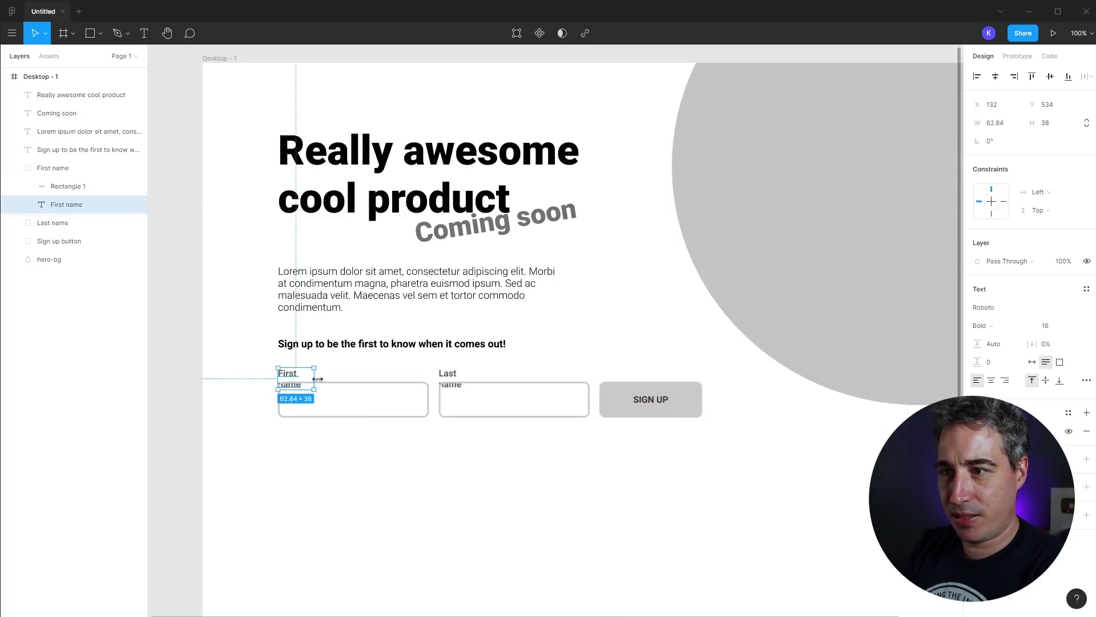
pyautogui.click(335, 454)
pyautogui.moveTo(297, 378); pyautogui.dragTo(318, 395)
pyautogui.hotkey('ctrl', 'z')
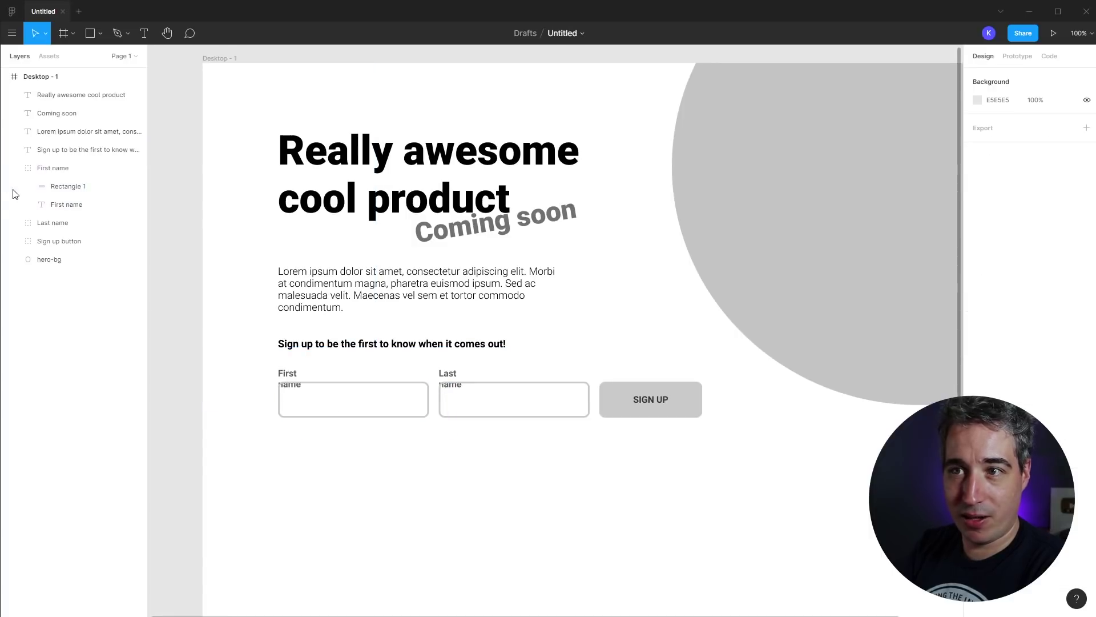
# Widen the First name and Last name label text boxes so each fits on one line, the latter to about 174 wide.
pyautogui.click(67, 208)
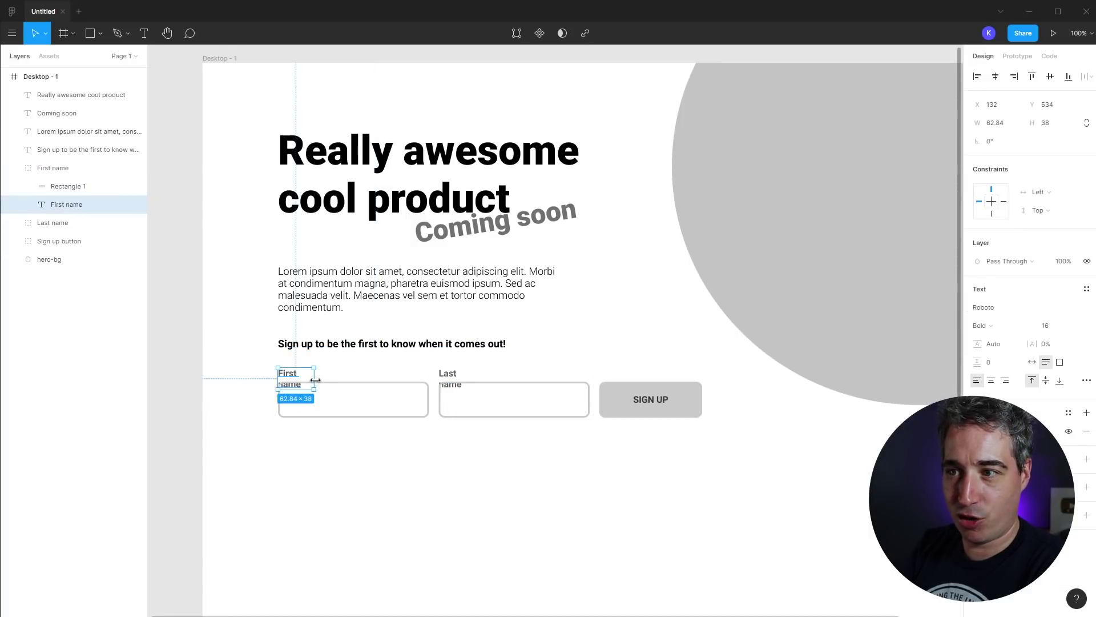
pyautogui.moveTo(316, 380); pyautogui.dragTo(346, 379)
pyautogui.click(448, 377)
pyautogui.click(451, 379)
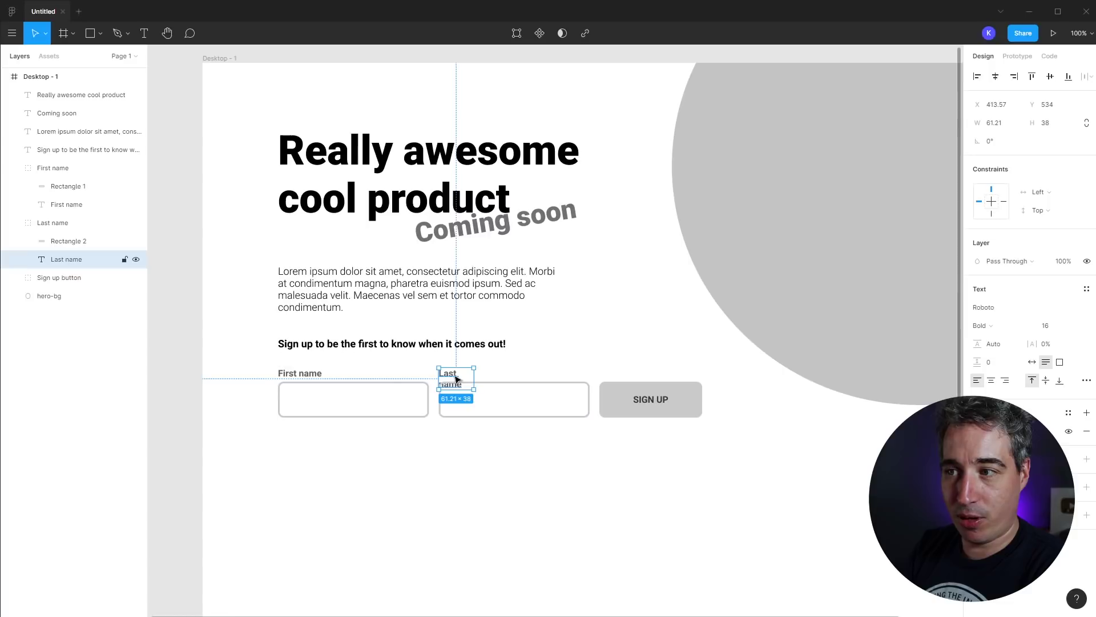
pyautogui.moveTo(477, 375); pyautogui.dragTo(486, 375)
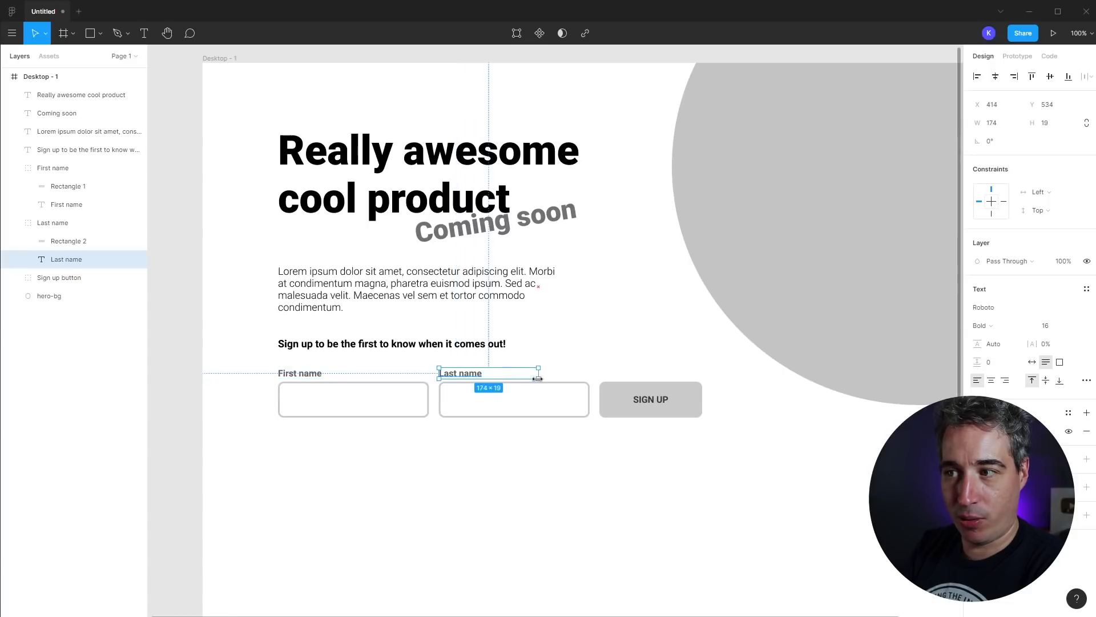
pyautogui.click(615, 314)
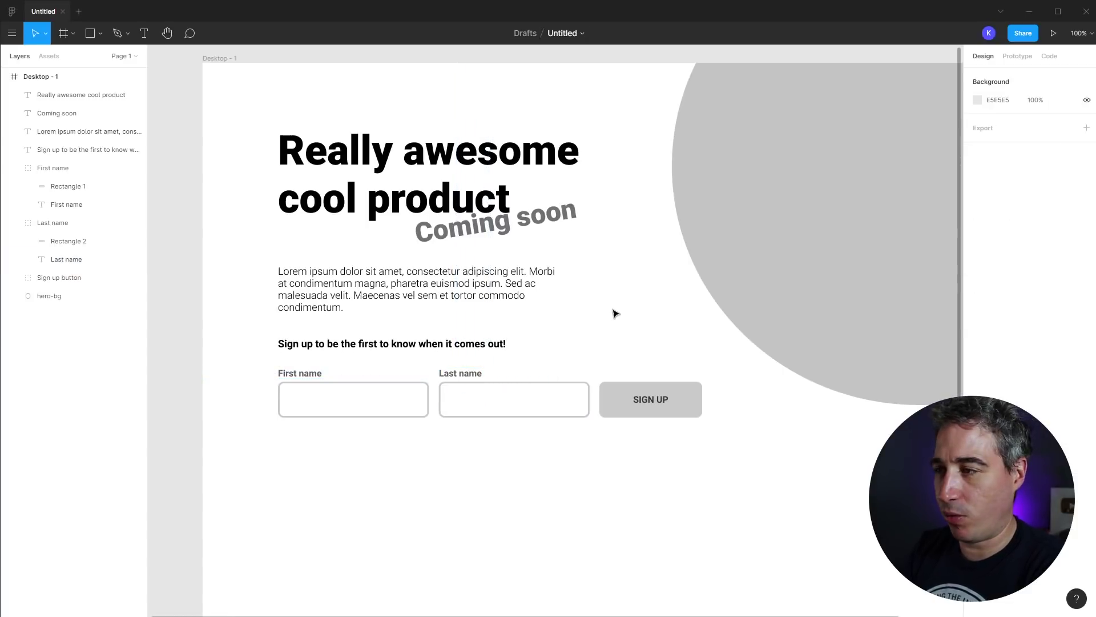
# Move the hero-bg circle further left to about X 778 and enlarge it proportionally to about 897 × 867.
pyautogui.moveTo(746, 278); pyautogui.dragTo(719, 279)
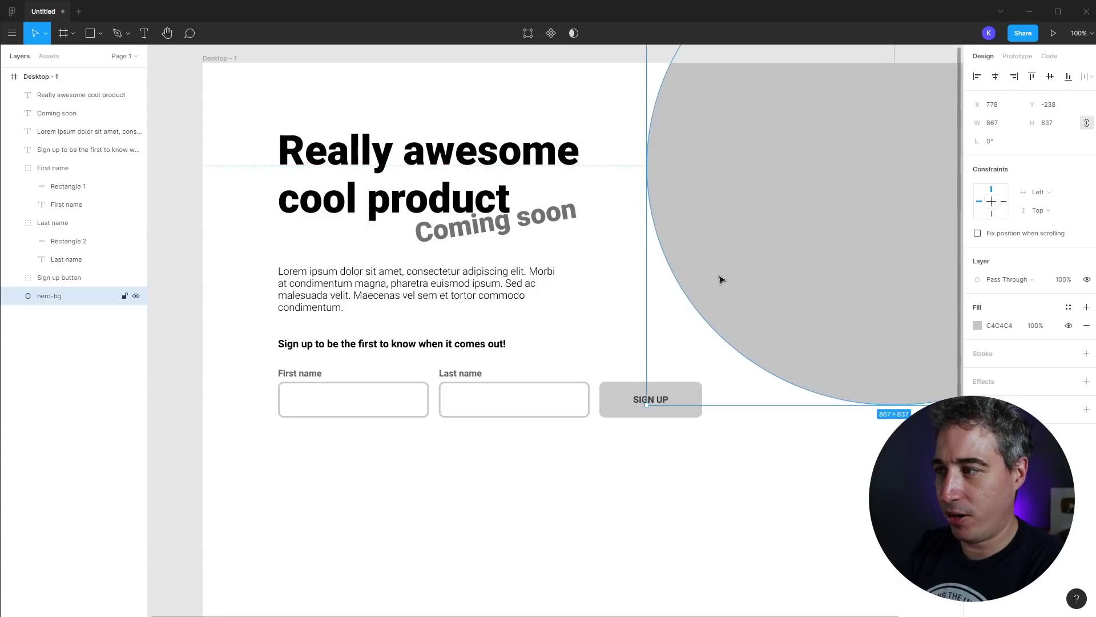
pyautogui.moveTo(896, 404); pyautogui.dragTo(890, 419)
pyautogui.click(883, 419)
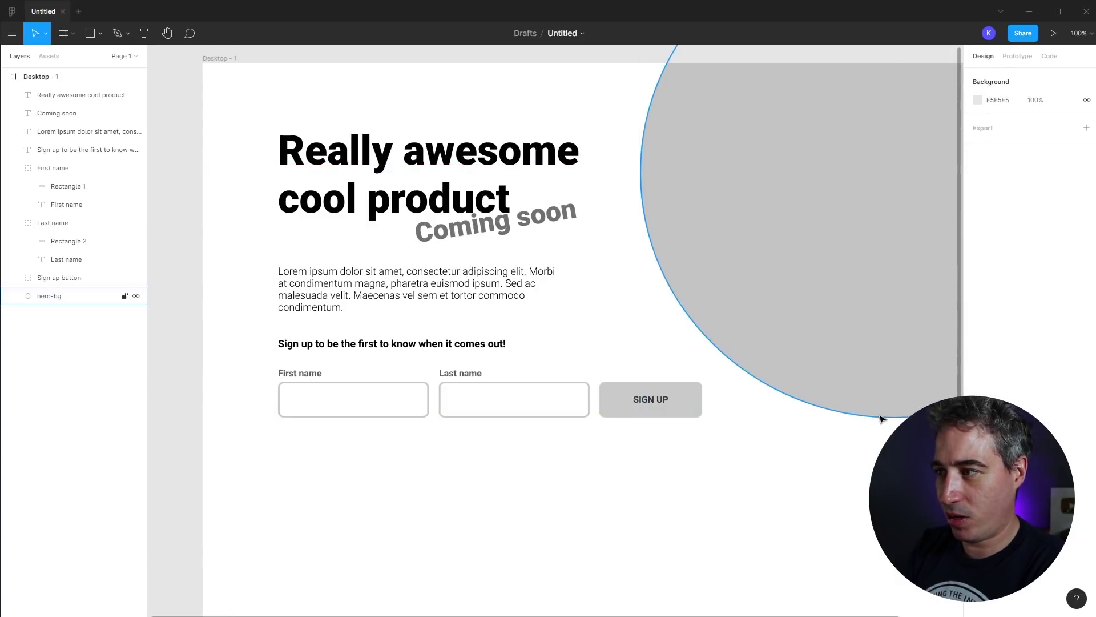
pyautogui.click(865, 410)
pyautogui.moveTo(879, 417); pyautogui.dragTo(878, 422)
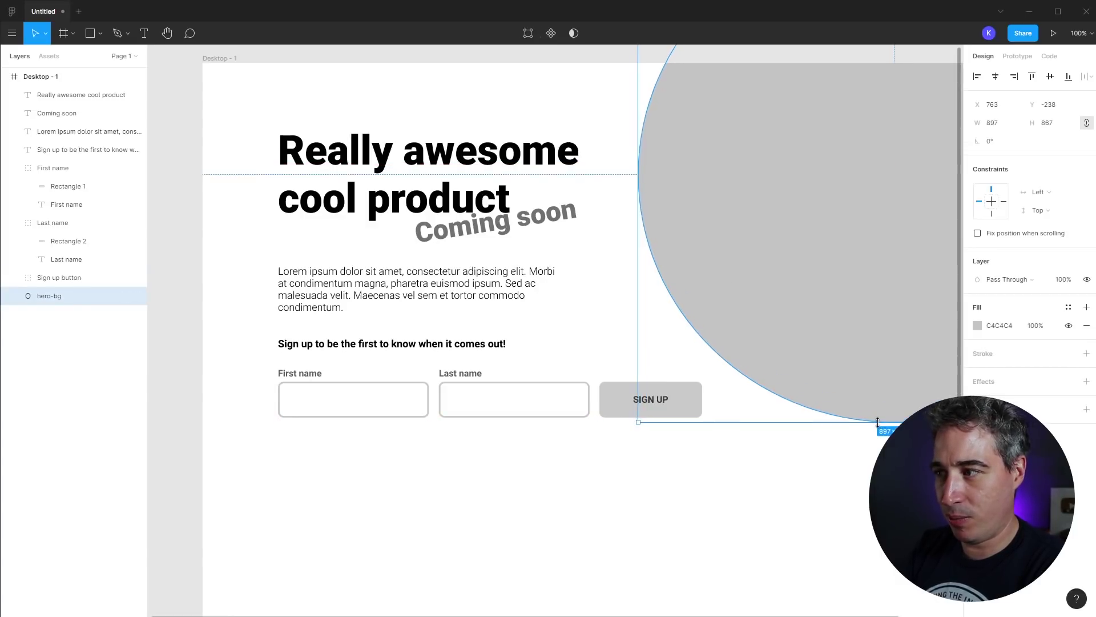
pyautogui.click(838, 478)
pyautogui.press('-')
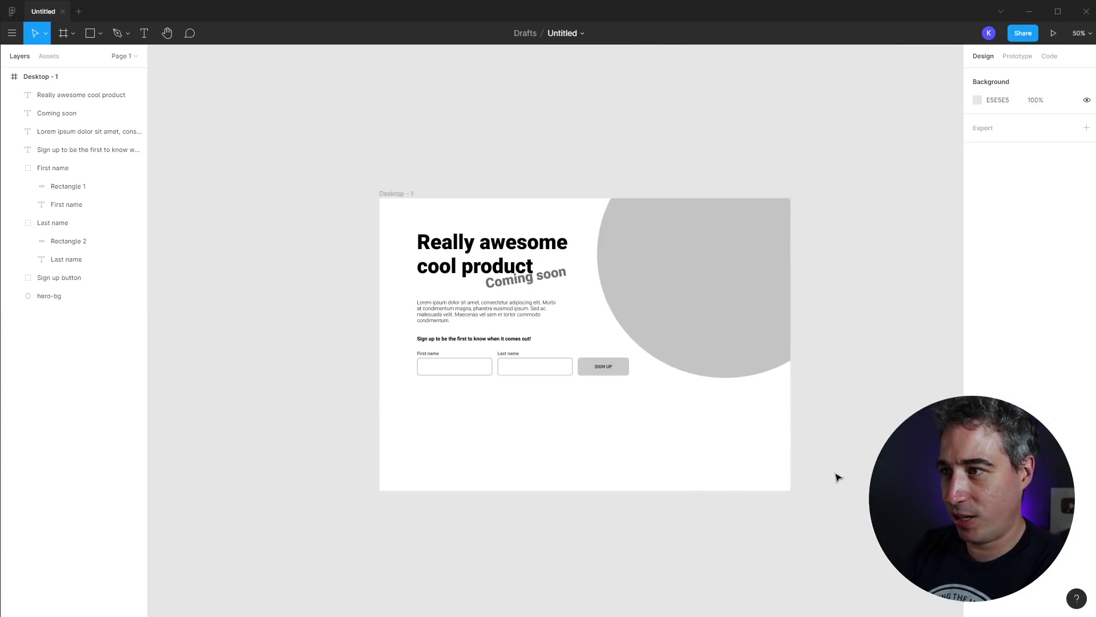
pyautogui.hotkey('shift', '0')
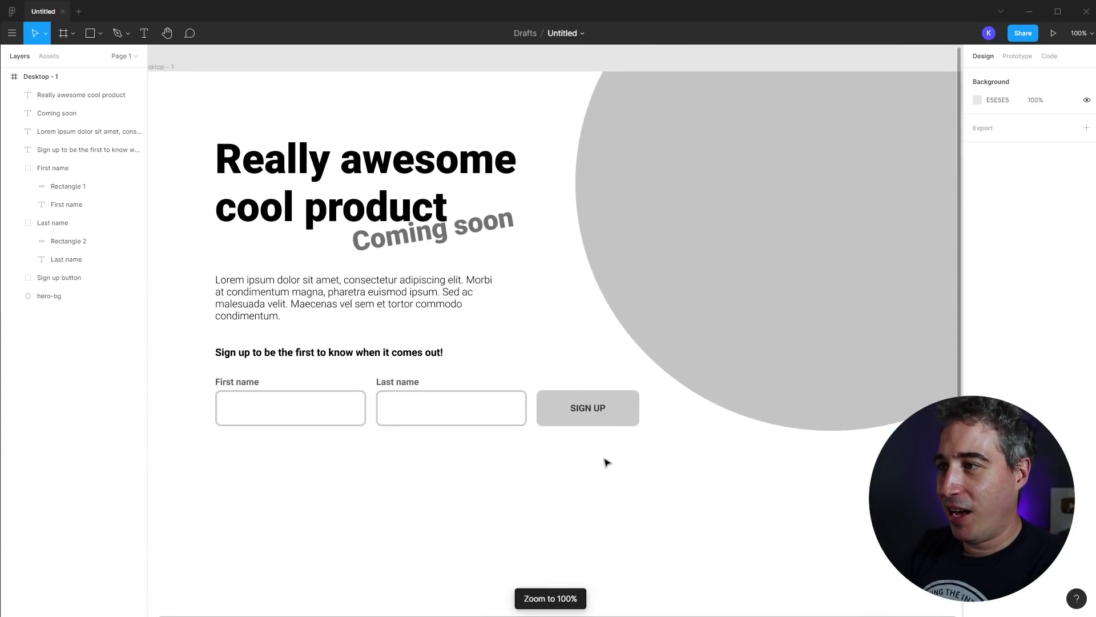
# Try to place the Unsplash photo from Downloads inside the "Really awesome cool product" heading, and undo the placement.
pyautogui.click(497, 229)
pyautogui.click(808, 276)
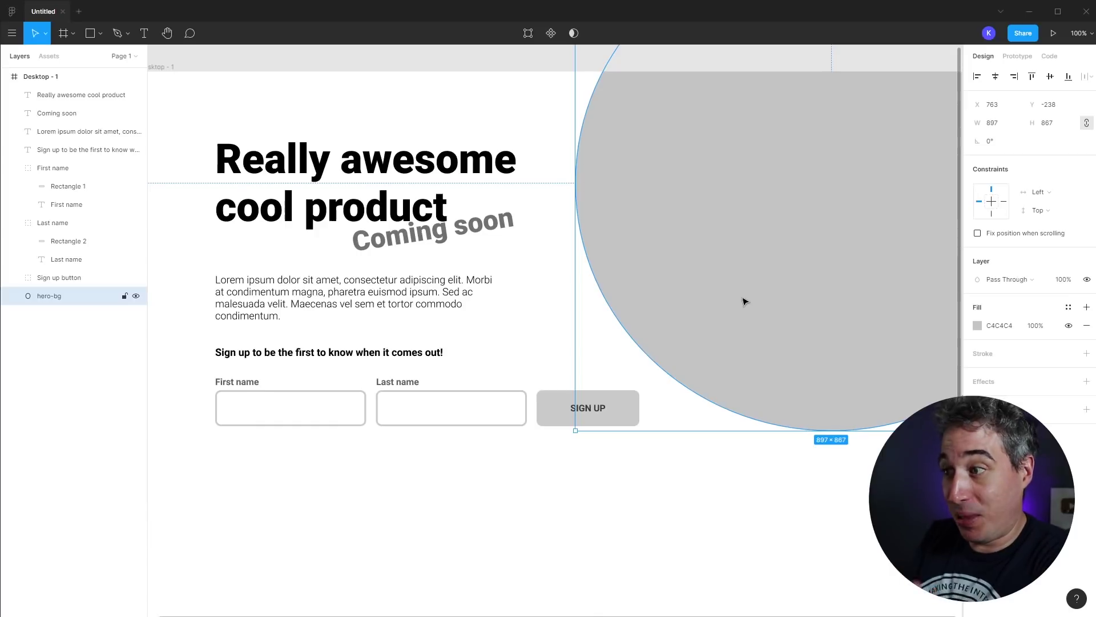
pyautogui.click(101, 33)
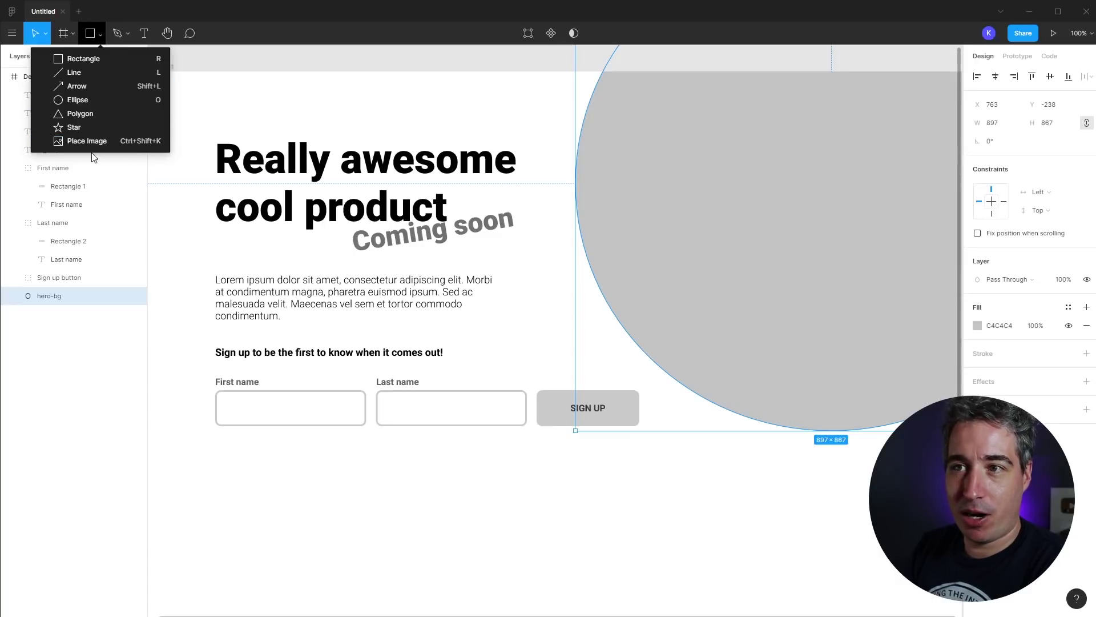
pyautogui.click(127, 148)
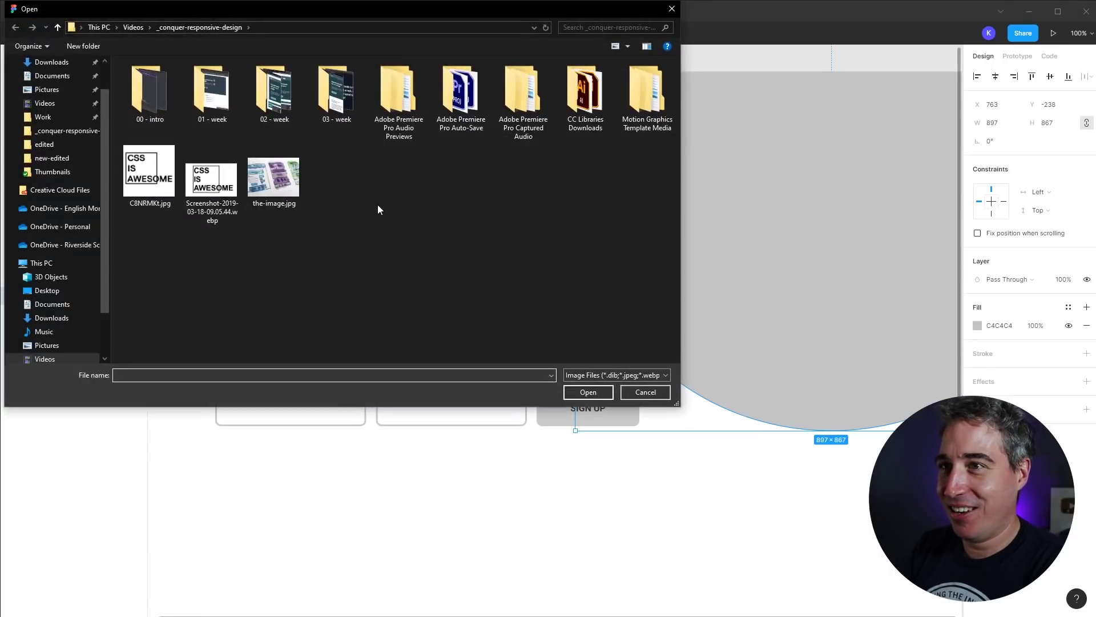
pyautogui.click(51, 65)
pyautogui.click(176, 95)
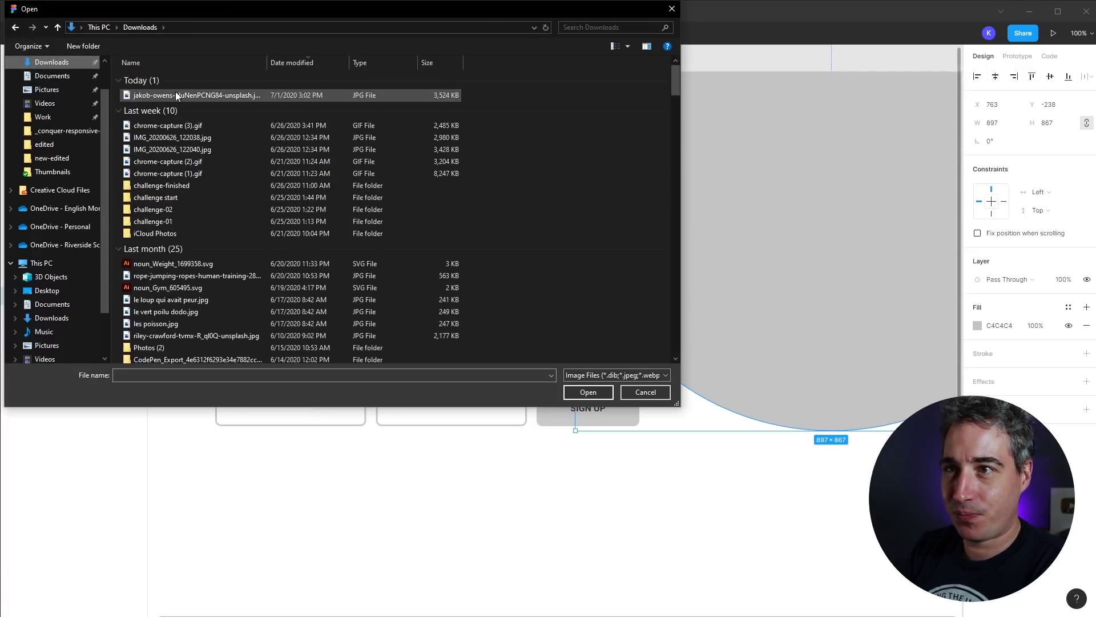
pyautogui.click(588, 392)
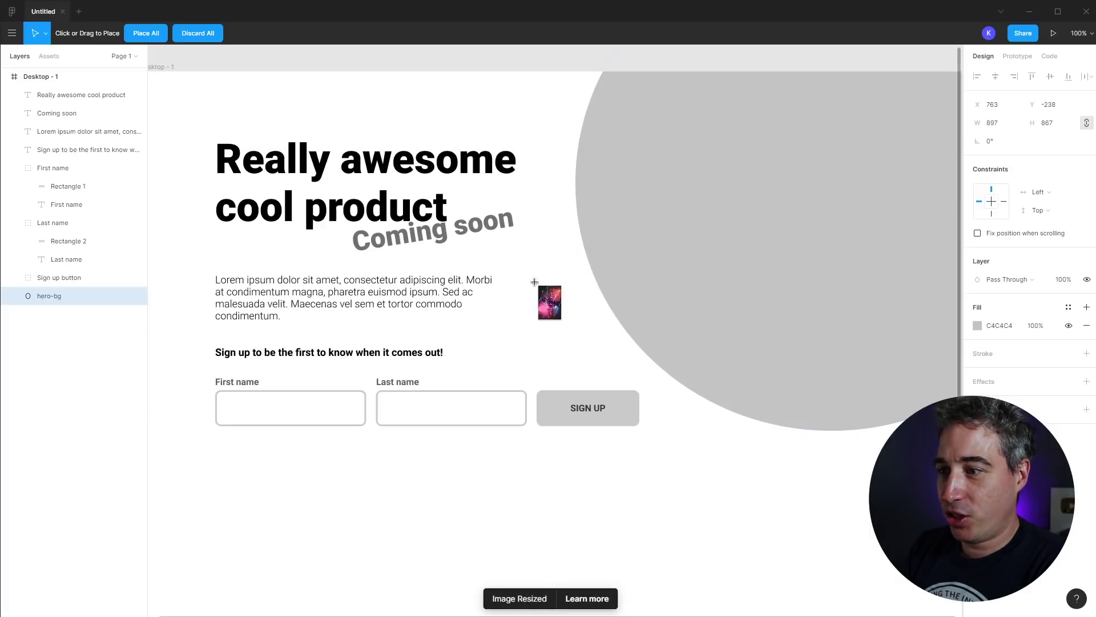
pyautogui.click(424, 159)
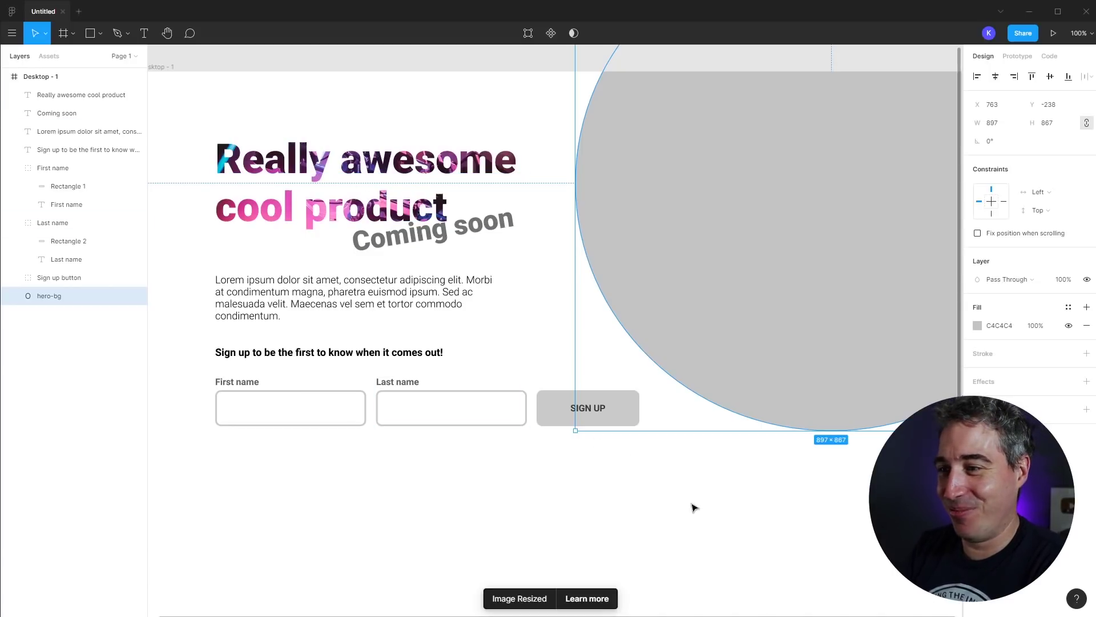
pyautogui.click(576, 525)
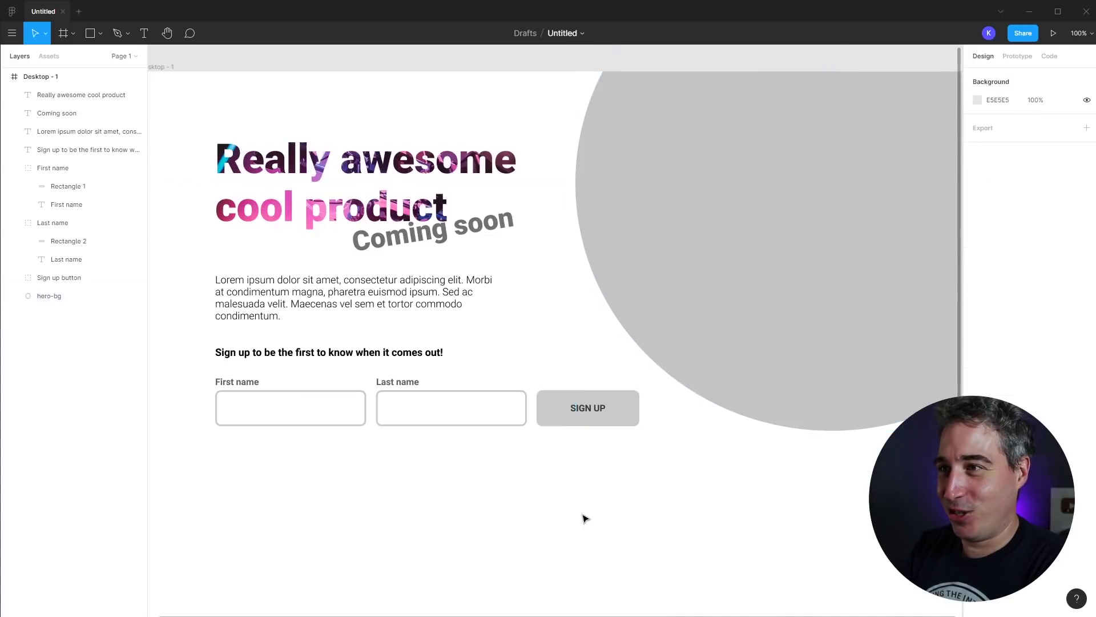
pyautogui.hotkey('ctrl', 'z')
pyautogui.hotkey('ctrl', 'z')
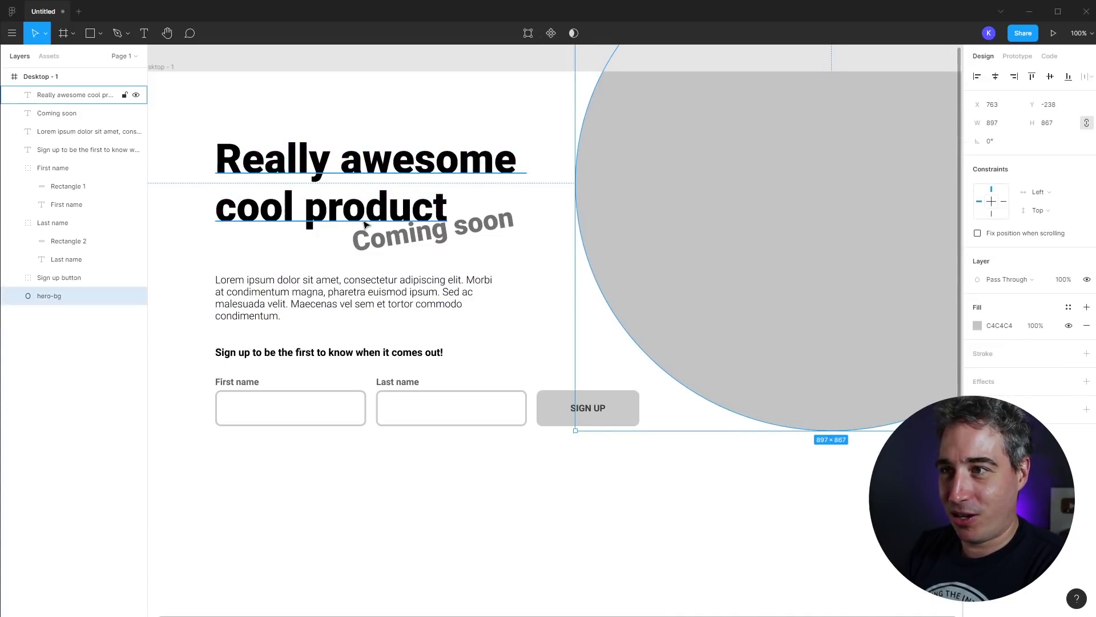
# Place the Unsplash photo from Downloads as the fill of the hero-bg circle and view the whole frame.
pyautogui.click(102, 33)
pyautogui.click(112, 141)
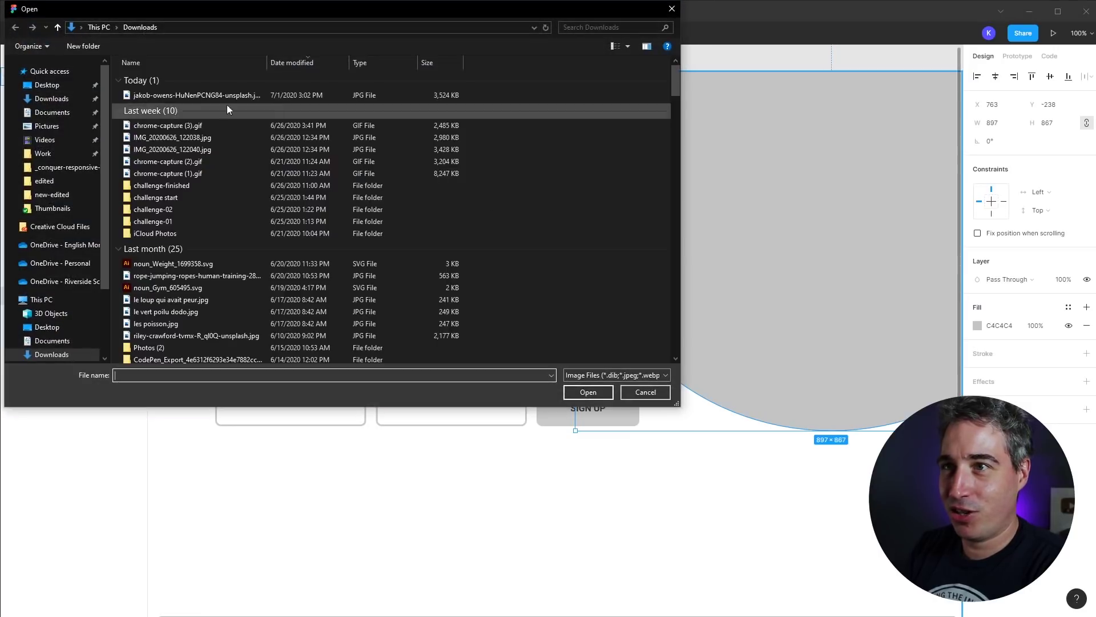
pyautogui.click(184, 98)
pyautogui.click(580, 390)
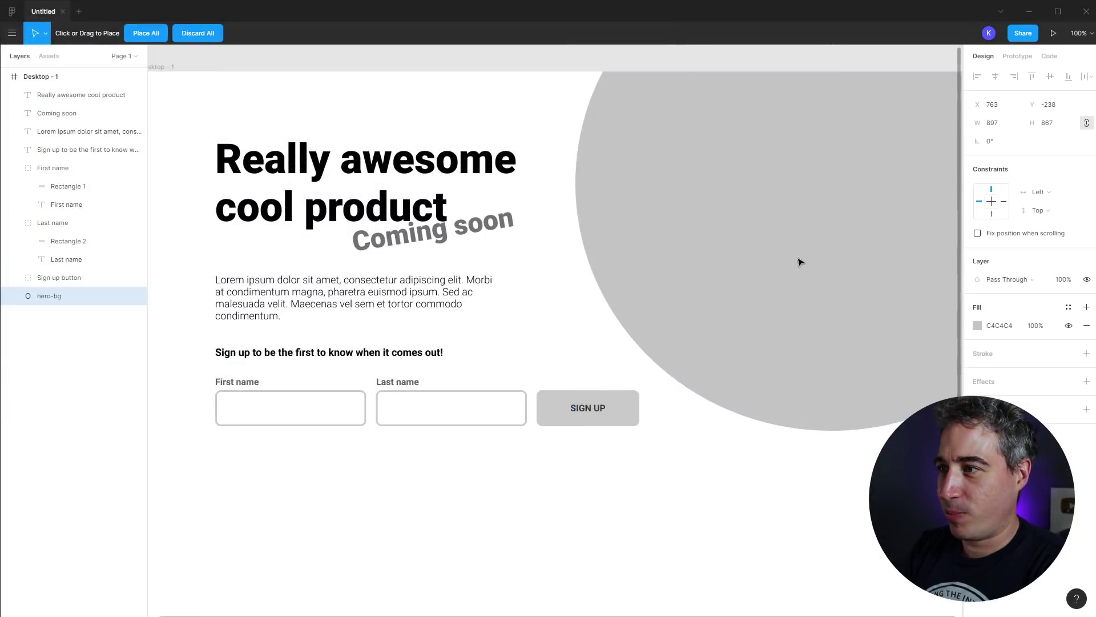
pyautogui.click(743, 233)
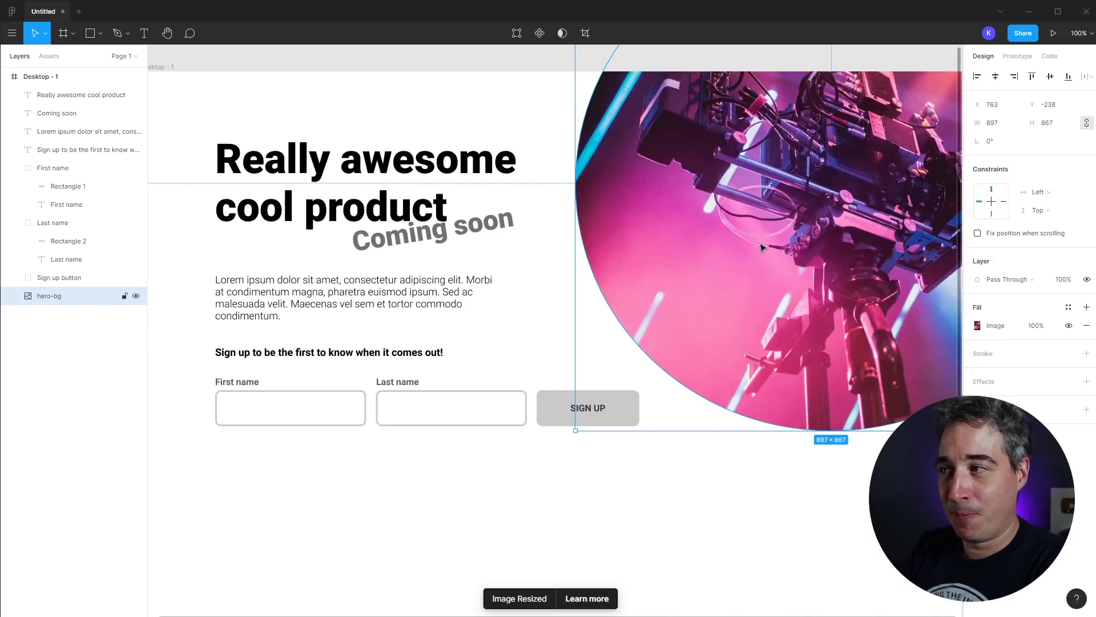
pyautogui.click(736, 473)
pyautogui.hotkey('shift', '1')
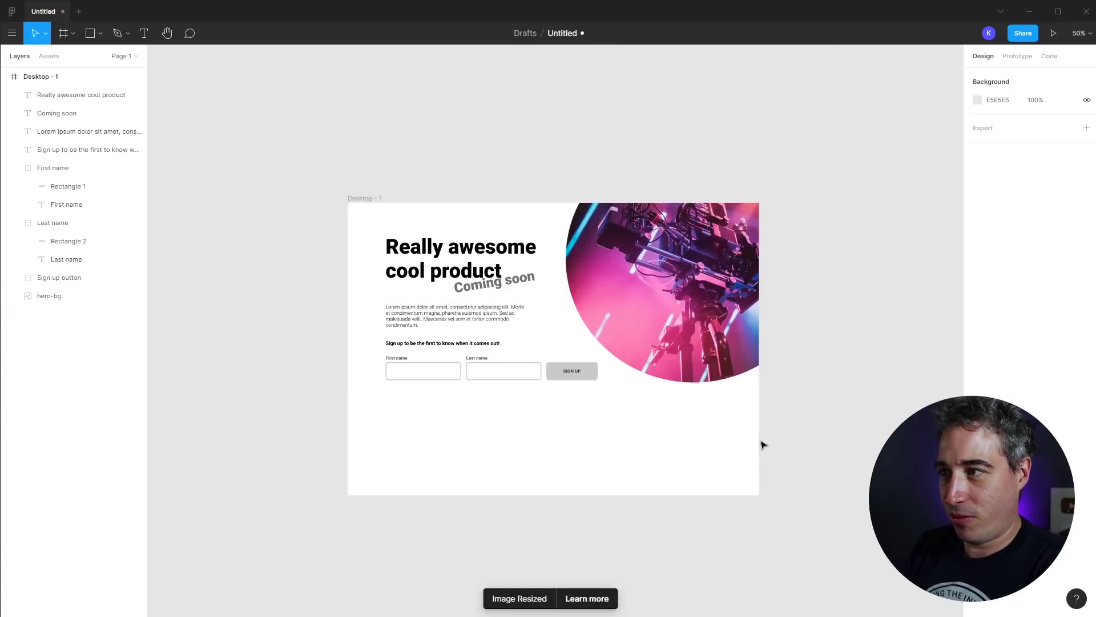
# Undo the photo fill on the hero-bg circle.
pyautogui.hotkey('ctrl', 'z')
pyautogui.hotkey('ctrl', 'z')
pyautogui.hotkey('ctrl', 'z')
pyautogui.hotkey('ctrl', 'z')
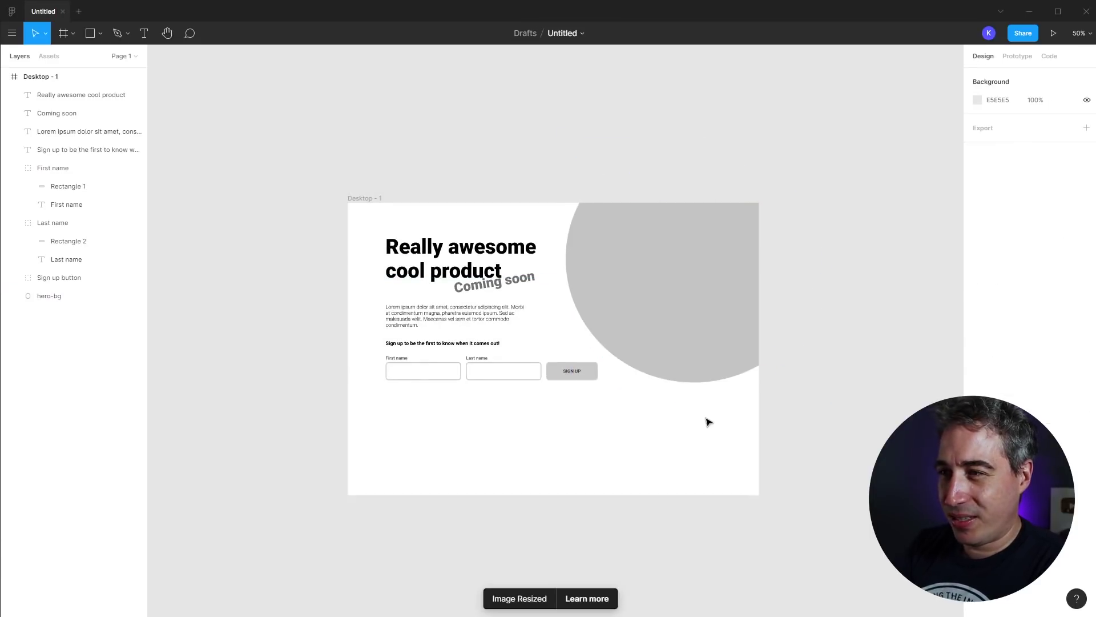
# Try placing chrome-capture (3).gif, the two IMG_20200626 photos and the Unsplash photo into the Sign up button, Coming soon text, heading and hero-bg circle.
pyautogui.hotkey('ctrl', 'shift', 'k')
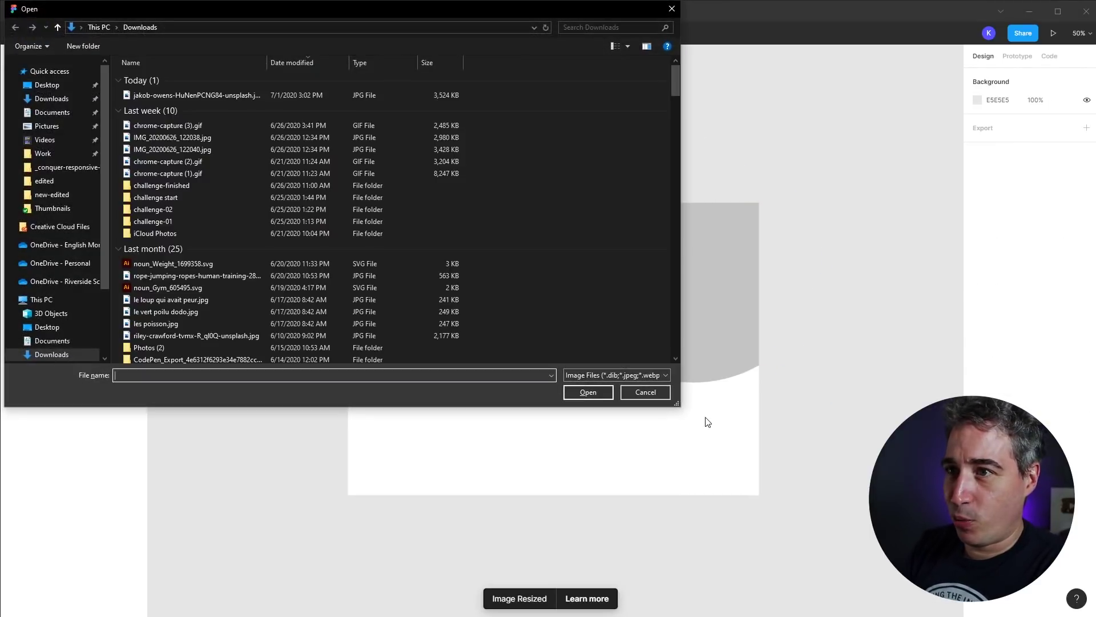
pyautogui.click(178, 129)
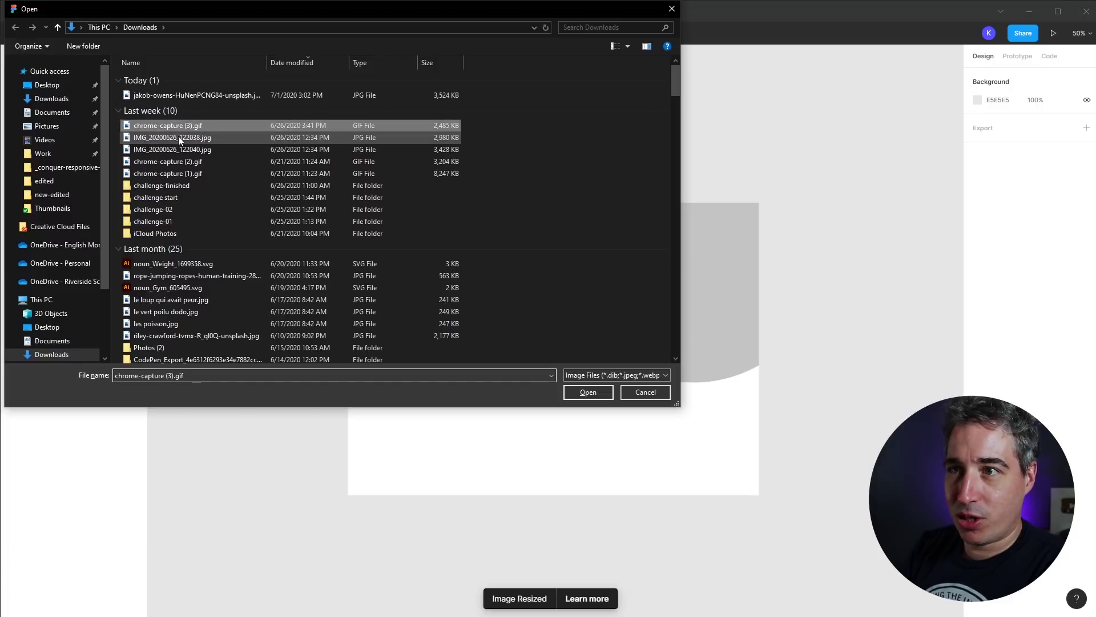
pyautogui.keyDown('shift'); pyautogui.click(173, 152); pyautogui.keyUp('shift')
pyautogui.keyDown('ctrl'); pyautogui.click(164, 95); pyautogui.keyUp('ctrl')
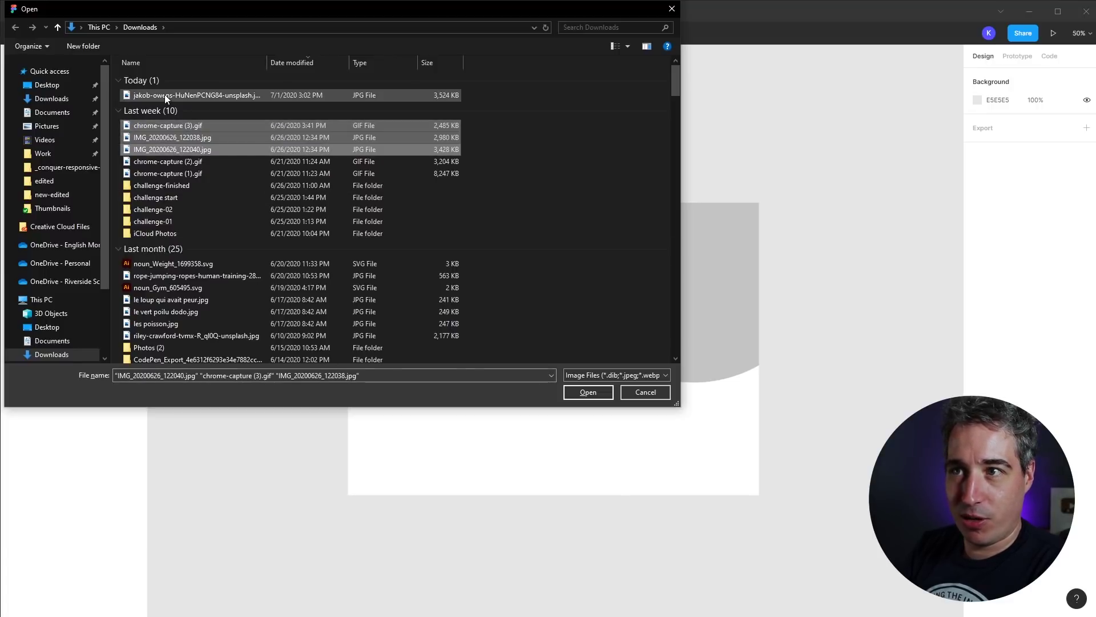
pyautogui.click(584, 393)
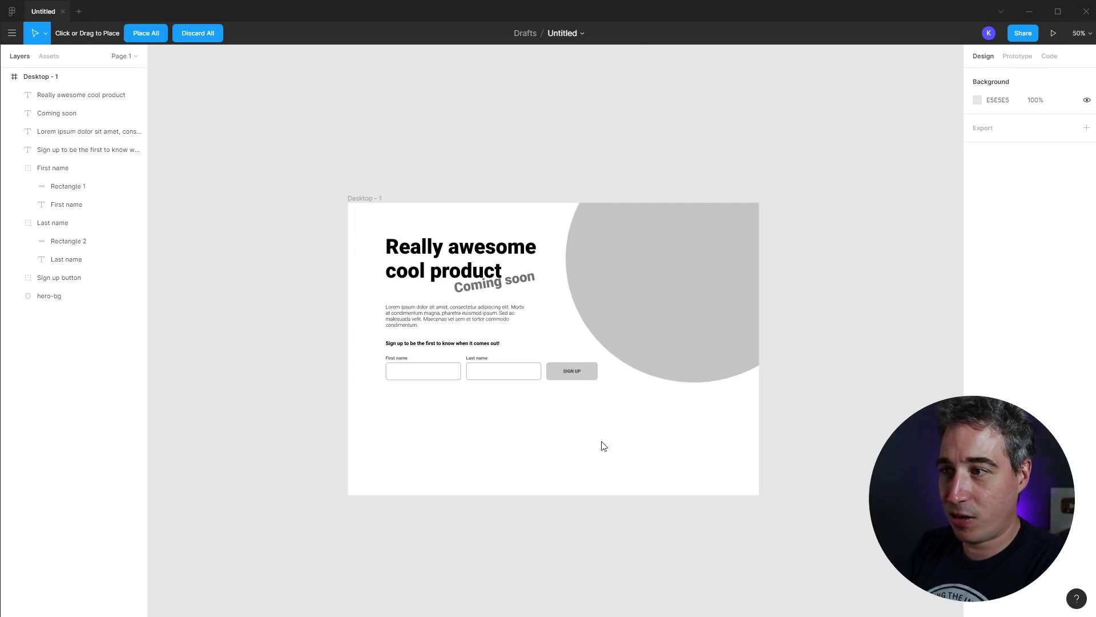
pyautogui.click(589, 375)
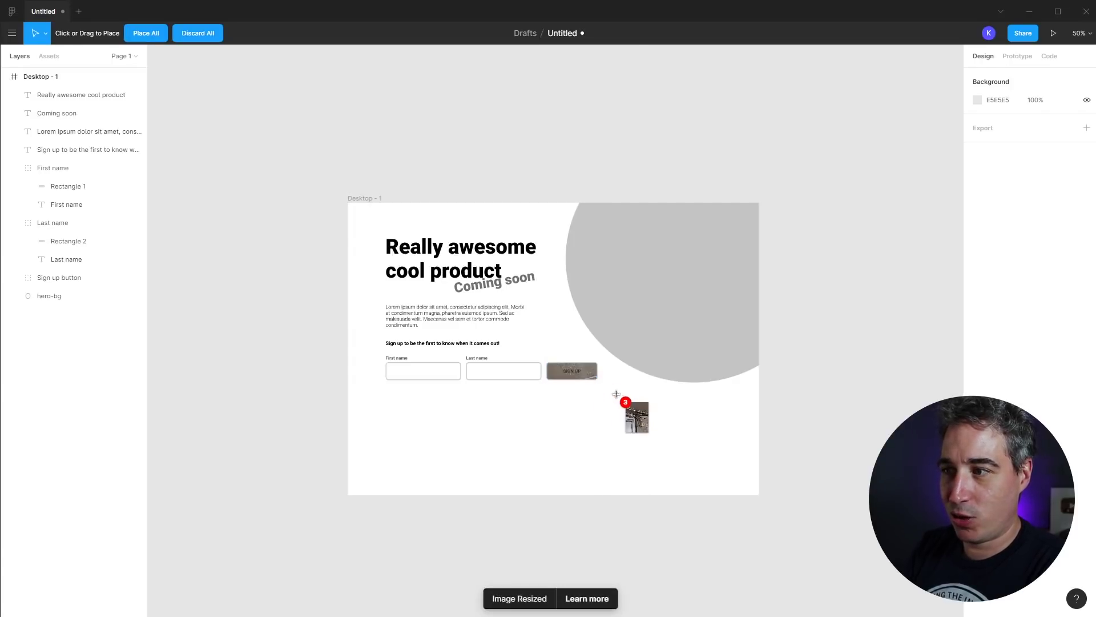
pyautogui.click(505, 282)
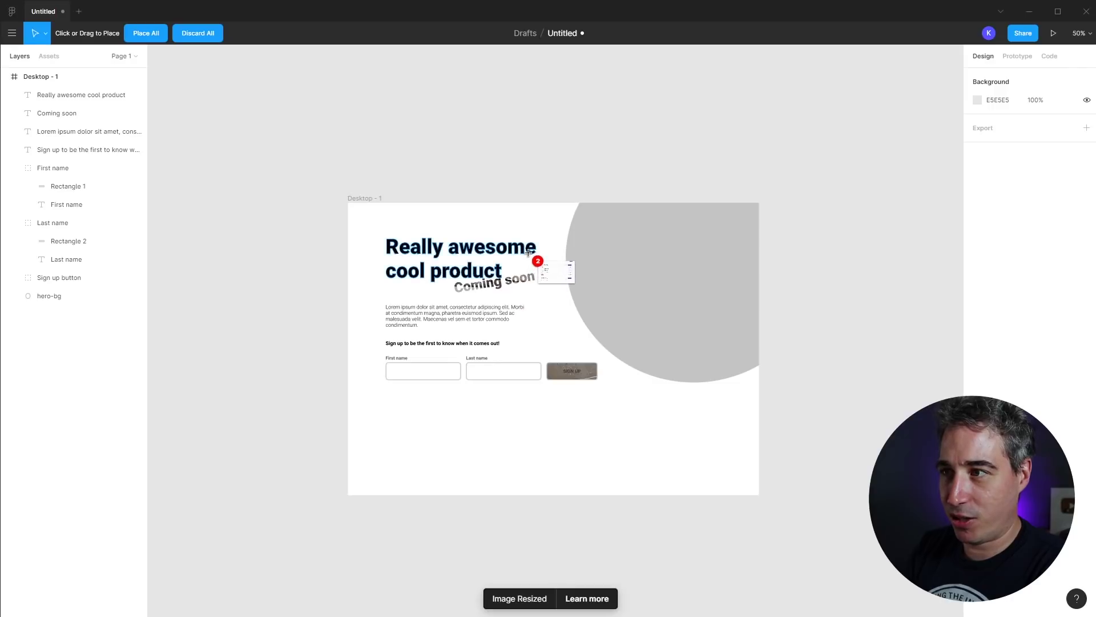
pyautogui.click(526, 261)
pyautogui.click(641, 293)
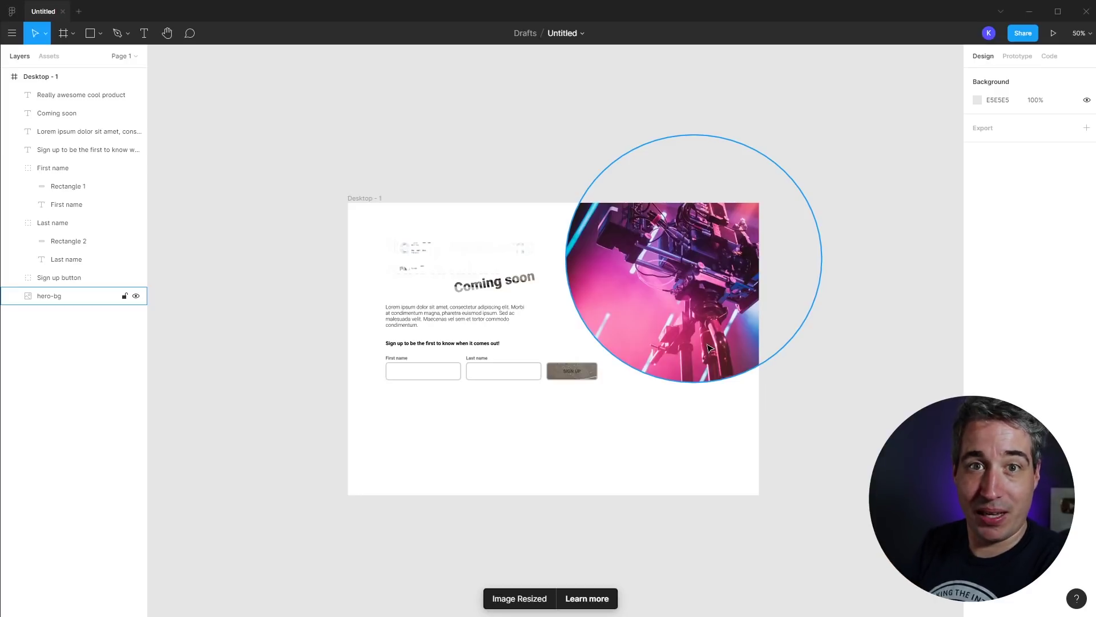
# Undo all four image placements on the button, the two text layers and the hero-bg circle.
pyautogui.hotkey('ctrl', 'z')
pyautogui.hotkey('ctrl', 'z')
pyautogui.hotkey('ctrl', 'z')
pyautogui.hotkey('ctrl', 'z')
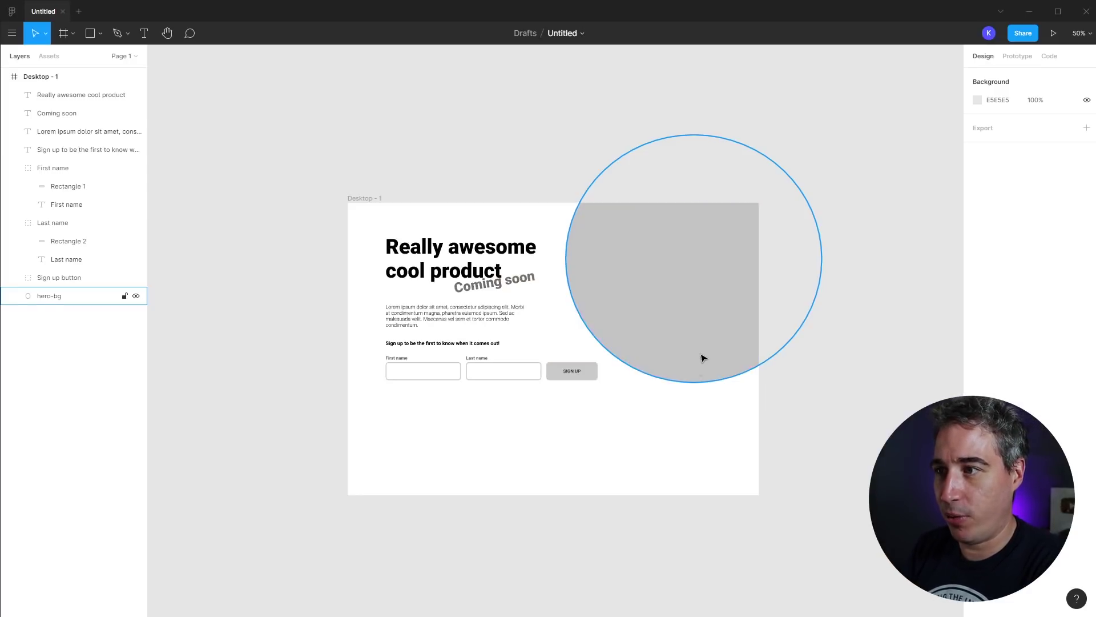
# Fill the hero-bg circle with the Unsplash photo from Downloads.
pyautogui.click(682, 334)
pyautogui.hotkey('ctrl', 'shift', 'k')
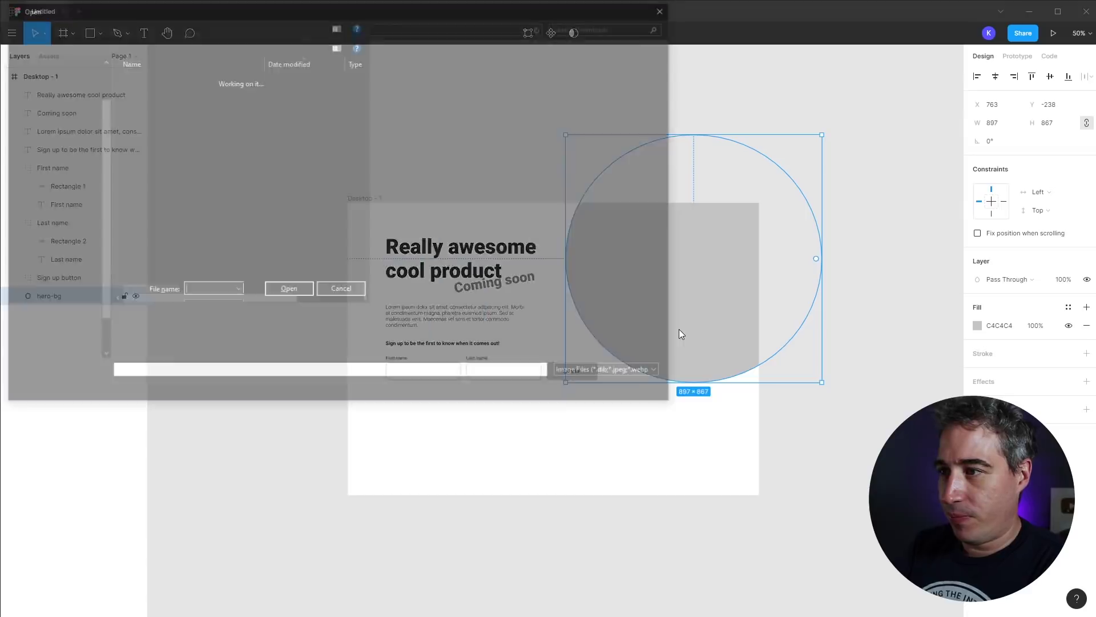
pyautogui.click(228, 96)
pyautogui.click(591, 393)
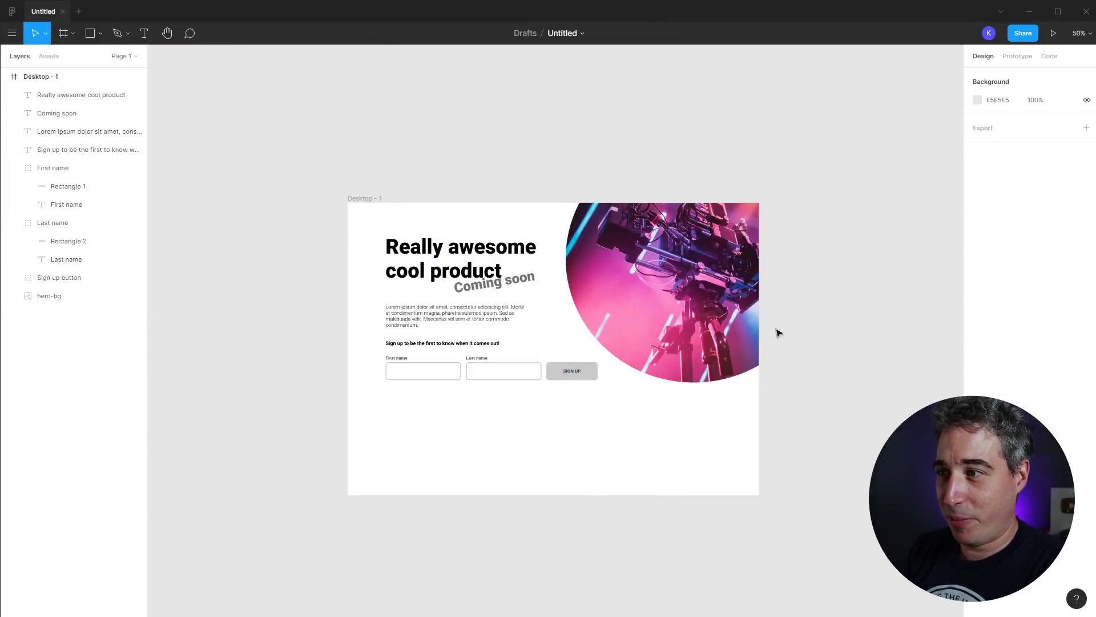
# Move the hero-bg circle slightly down and right to about X 771, Y -171.
pyautogui.click(728, 329)
pyautogui.moveTo(728, 329); pyautogui.dragTo(731, 348)
pyautogui.moveTo(583, 418); pyautogui.dragTo(438, 384)
pyautogui.click(720, 465)
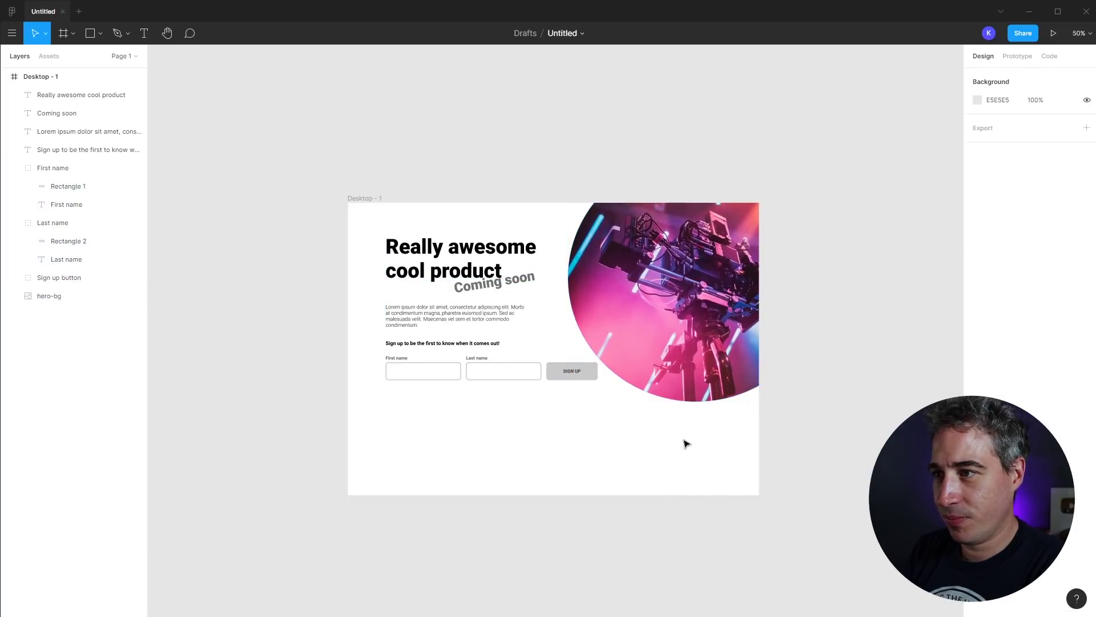
# Shrink the hero-bg circle proportionally to about 866 × 837 and position it at about X 804, Y -156.
pyautogui.click(664, 398)
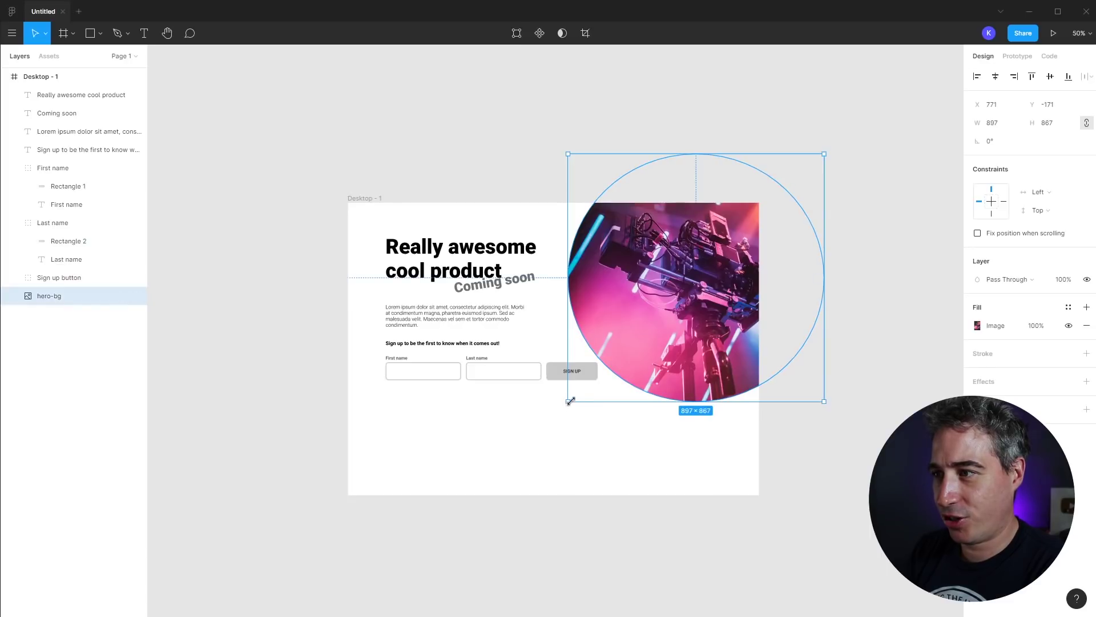
pyautogui.moveTo(570, 401); pyautogui.dragTo(581, 394)
pyautogui.moveTo(683, 379); pyautogui.dragTo(684, 383)
pyautogui.click(800, 443)
# Open the hero-bg image fill settings and try out the Tint, Contrast and Exposure adjustments, returning each to neutral.
pyautogui.click(737, 349)
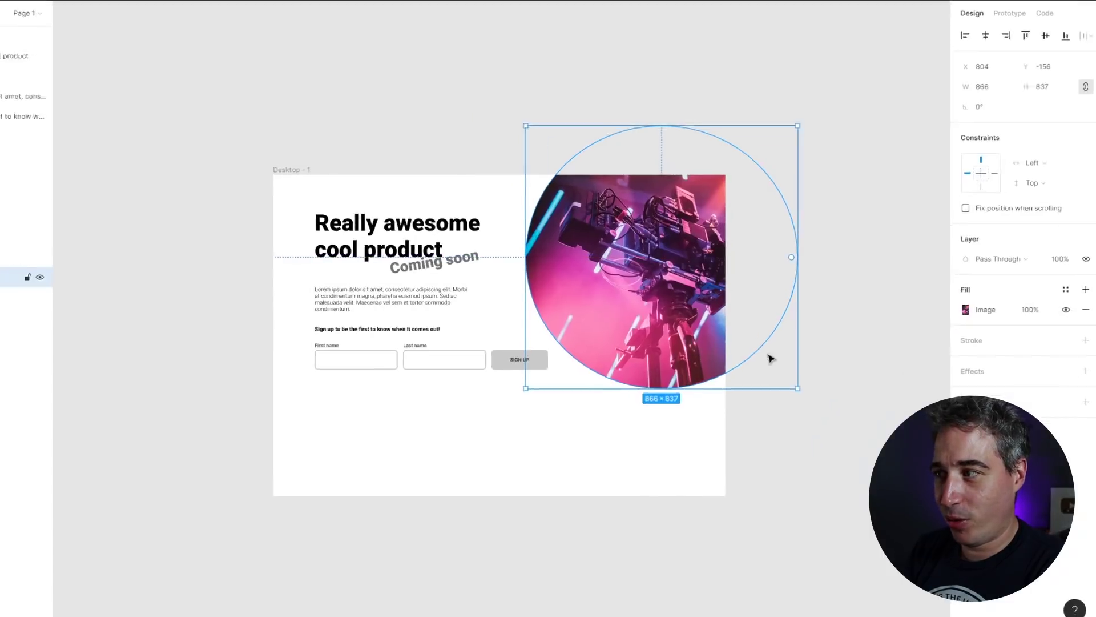
pyautogui.click(978, 329)
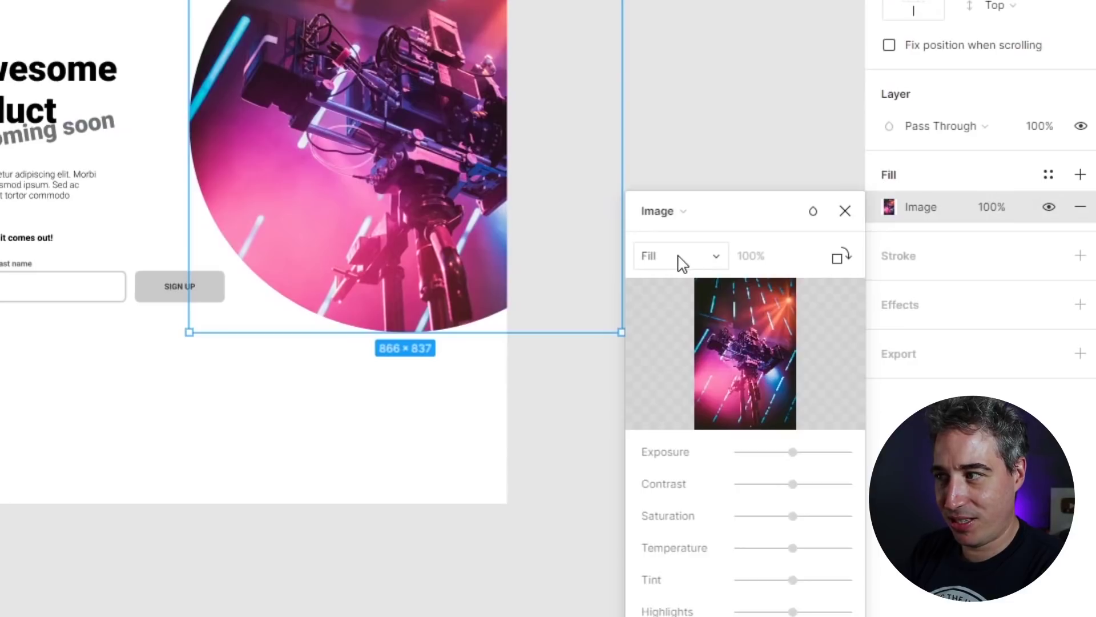
pyautogui.click(794, 581)
pyautogui.moveTo(731, 581)
pyautogui.mouseDown()
pyautogui.moveTo(869, 580)
pyautogui.moveTo(732, 580)
pyautogui.mouseUp()
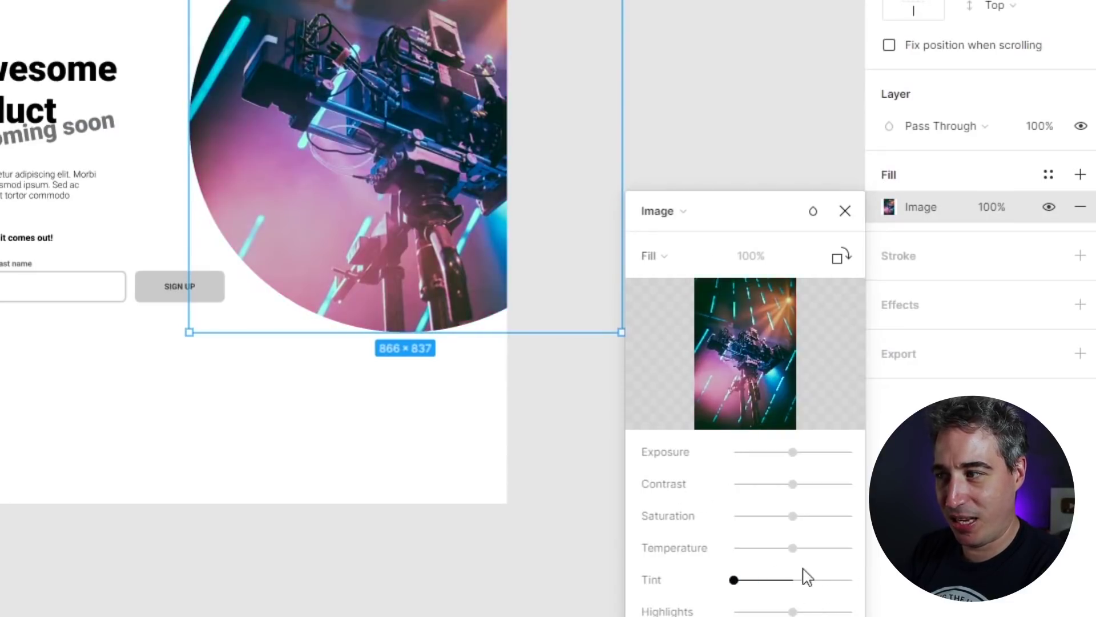
pyautogui.click(805, 579)
pyautogui.click(805, 486)
pyautogui.moveTo(805, 490); pyautogui.dragTo(773, 495)
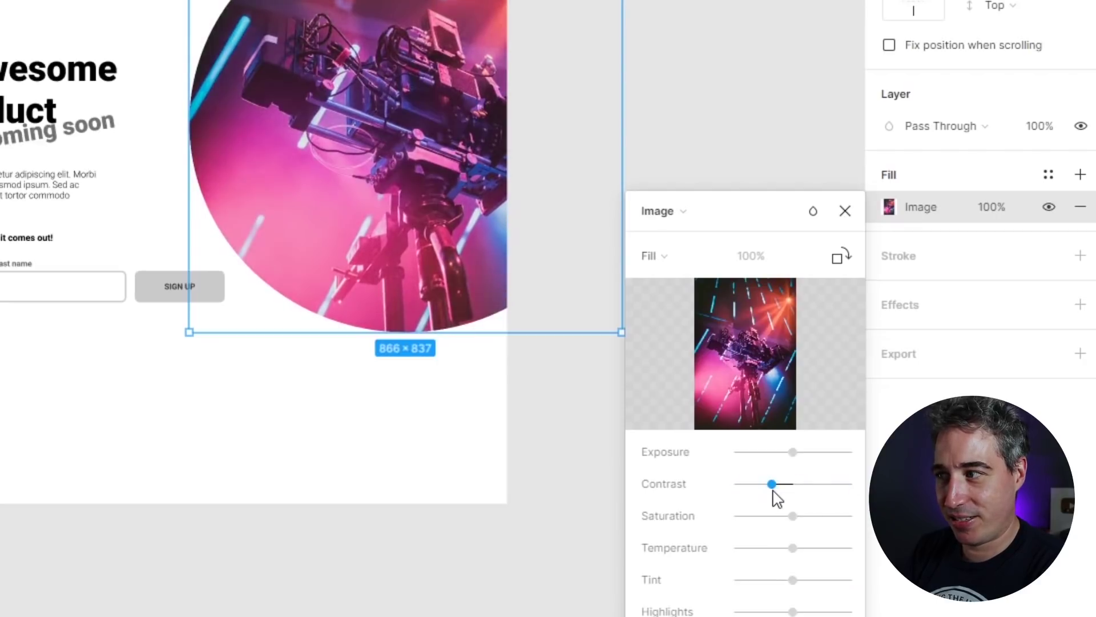
pyautogui.moveTo(792, 451)
pyautogui.mouseDown()
pyautogui.moveTo(833, 455)
pyautogui.moveTo(783, 465)
pyautogui.mouseUp()
pyautogui.moveTo(750, 342)
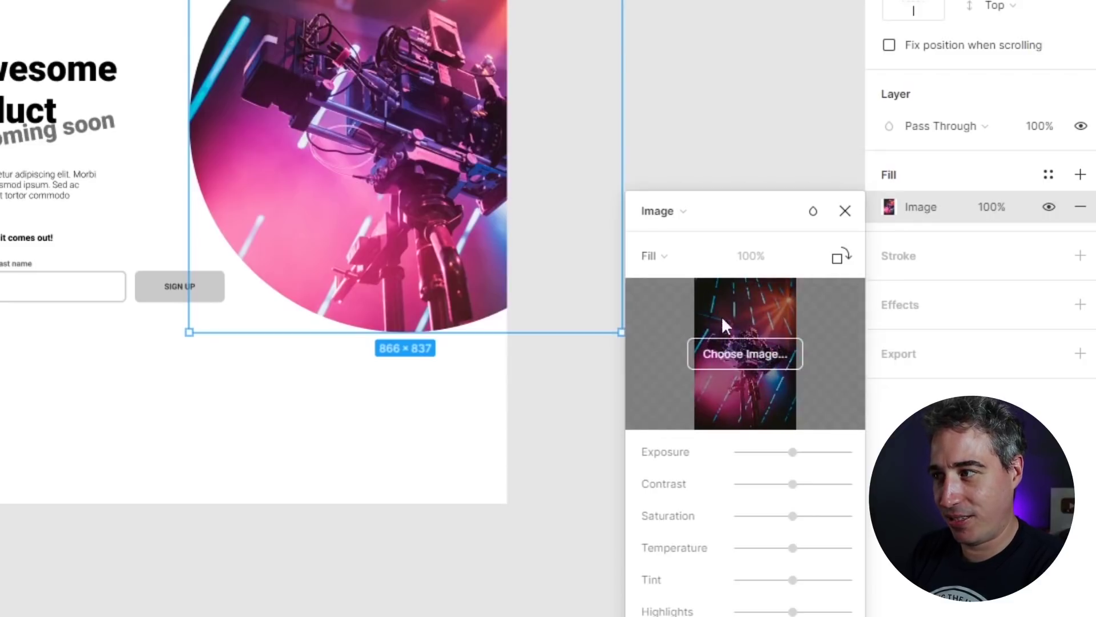
# Try switching the hero-bg fill type from Image to Solid, undo the switch and close the fill settings.
pyautogui.click(678, 211)
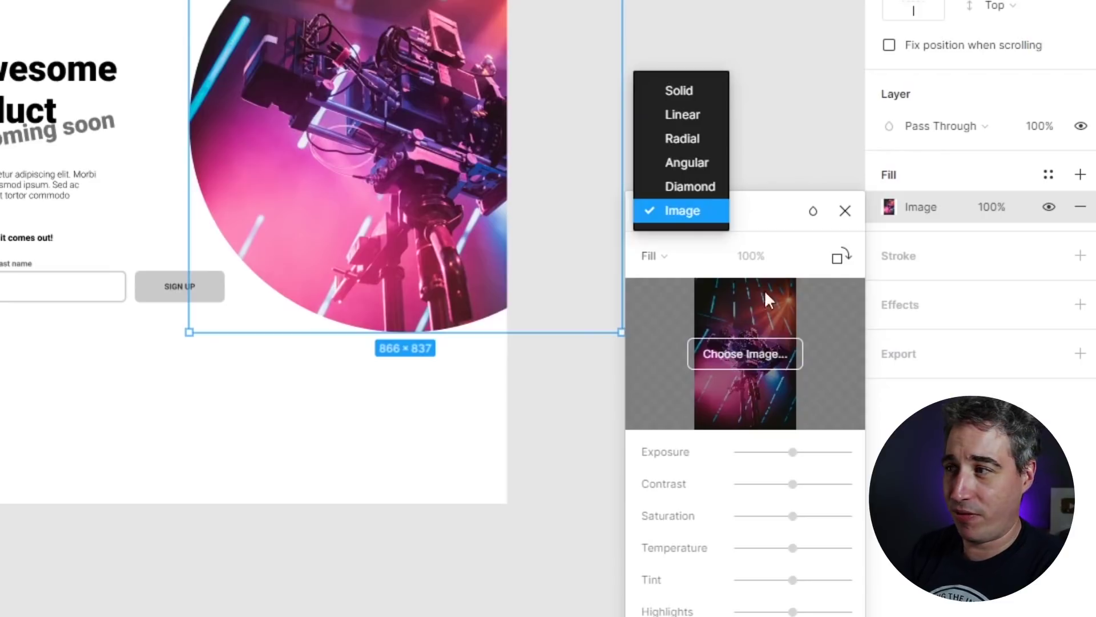
pyautogui.click(668, 91)
pyautogui.hotkey('ctrl', 'z')
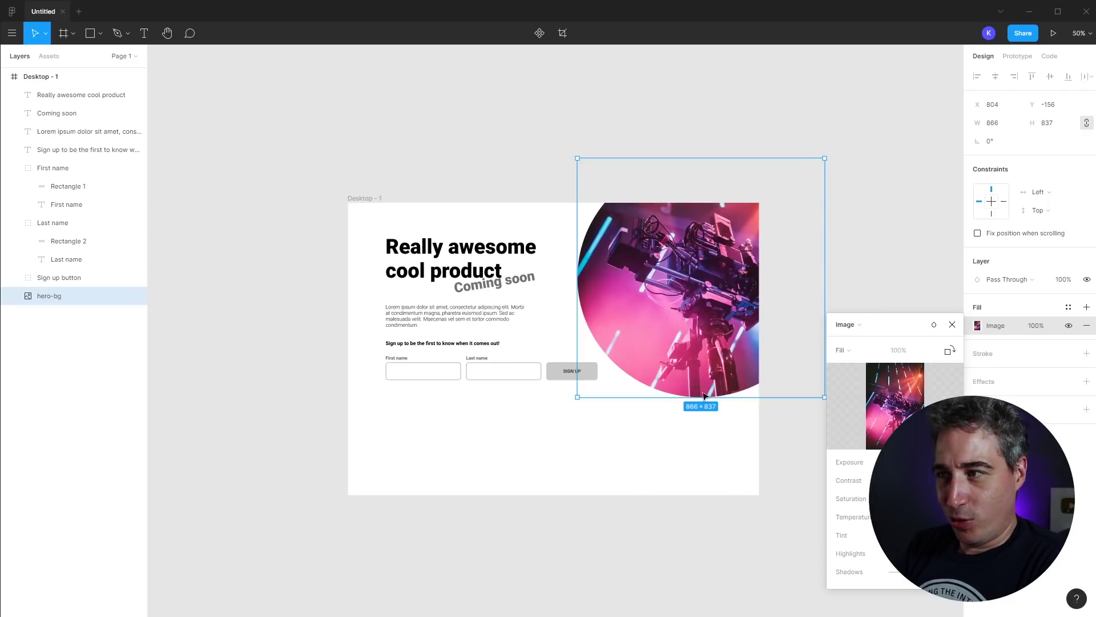
pyautogui.press('Escape')
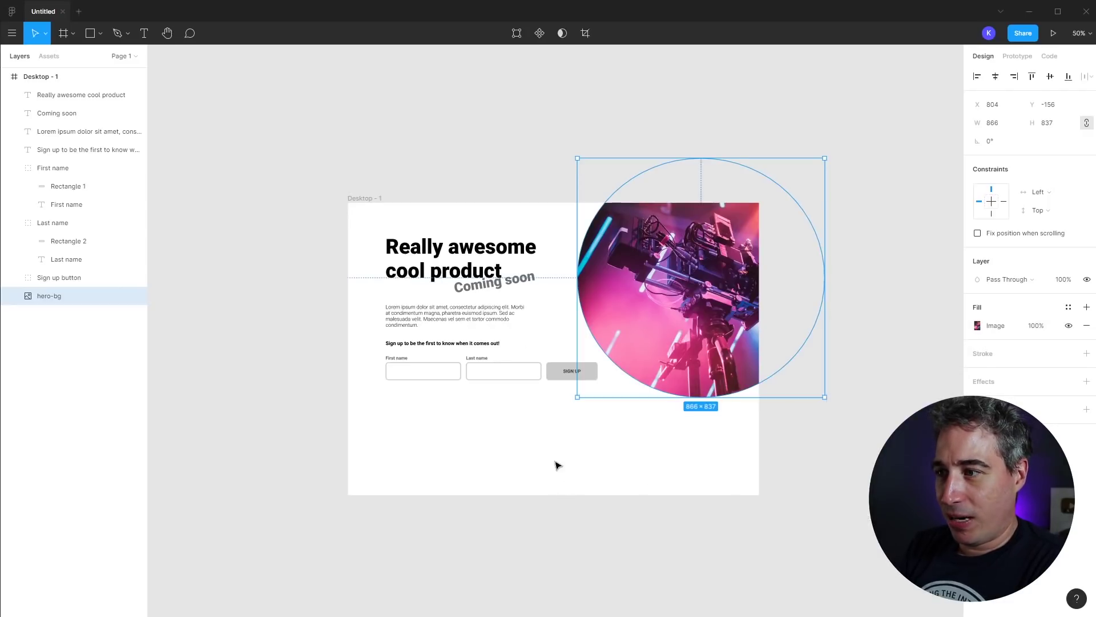
# Try resizing the hero-bg circle and stretching the heading and "Coming soon" text boxes together, undoing each change.
pyautogui.click(558, 454)
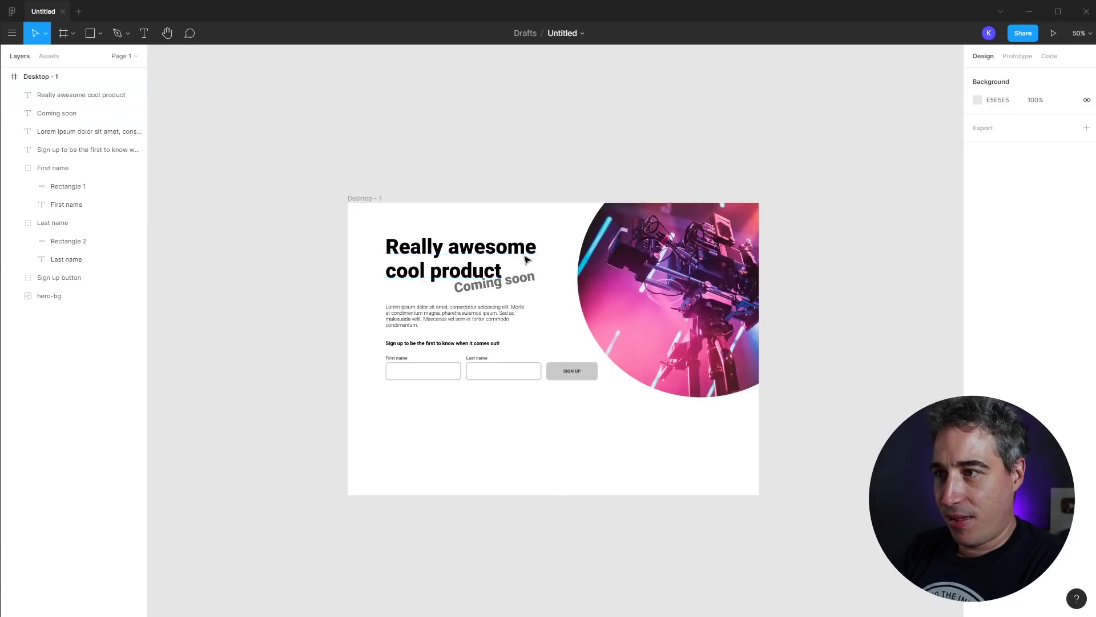
pyautogui.click(492, 276)
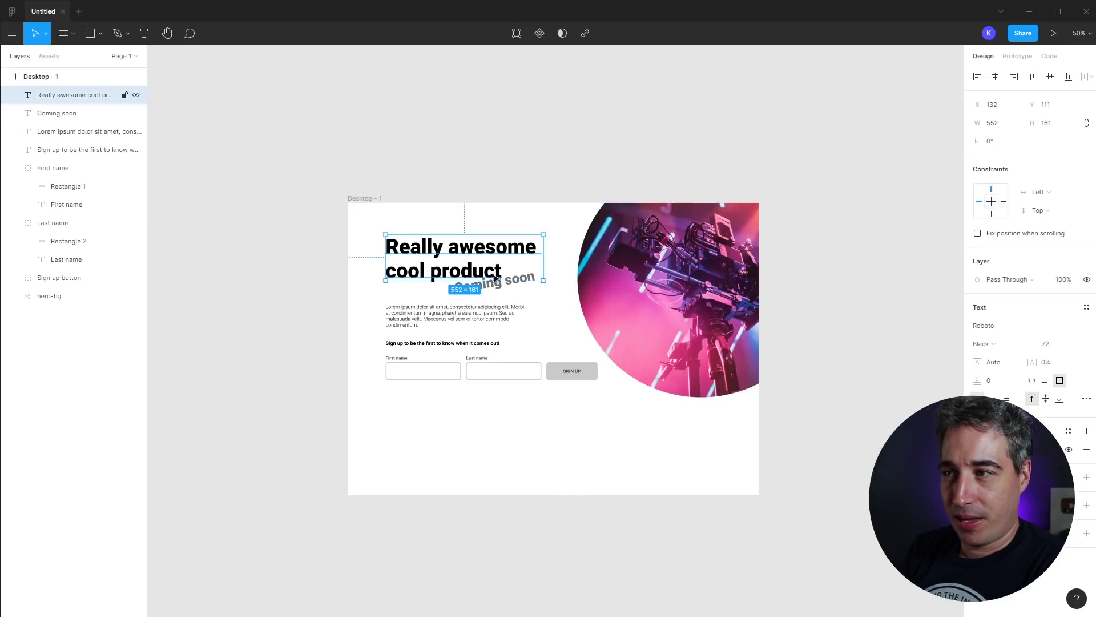
pyautogui.keyDown('shift'); pyautogui.click(502, 290); pyautogui.keyUp('shift')
pyautogui.click(599, 366)
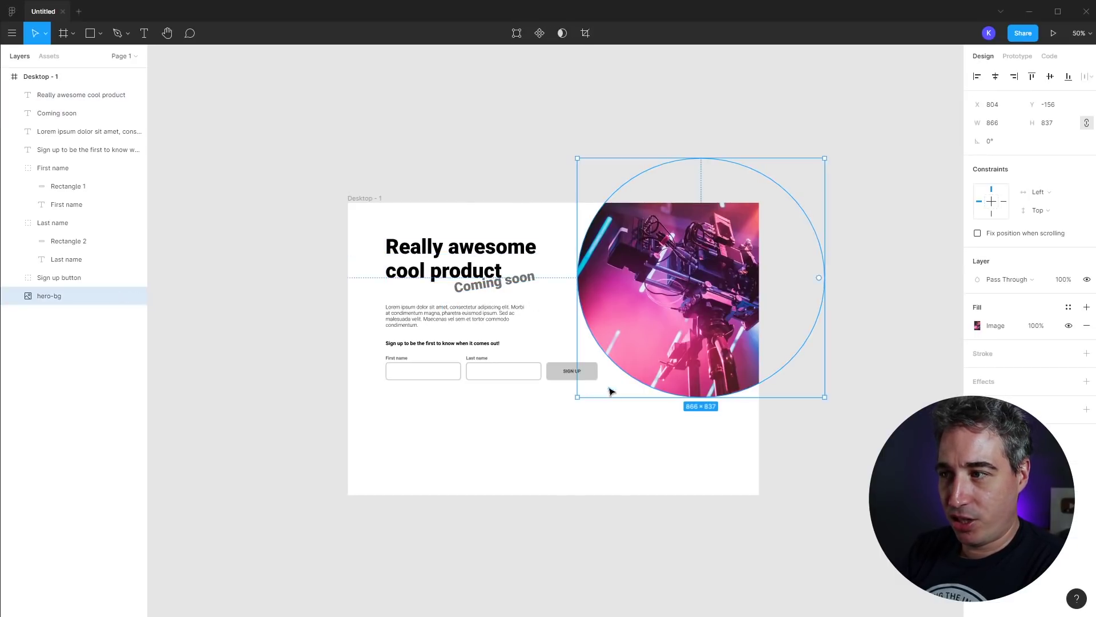
pyautogui.moveTo(578, 400); pyautogui.dragTo(605, 372)
pyautogui.hotkey('ctrl', 'z')
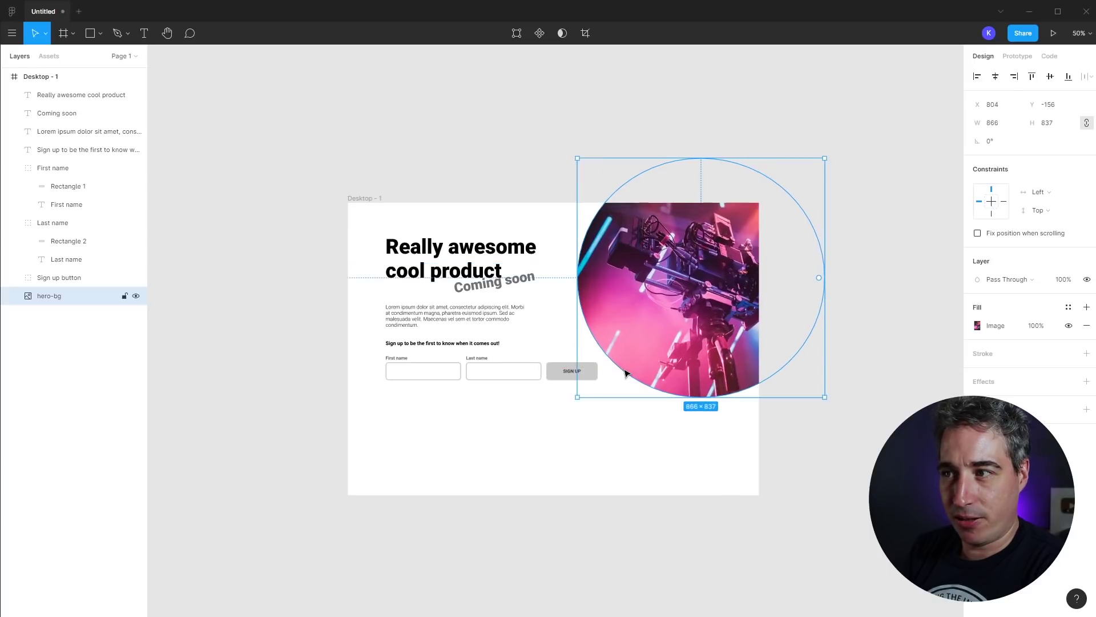
pyautogui.moveTo(436, 230); pyautogui.dragTo(615, 324)
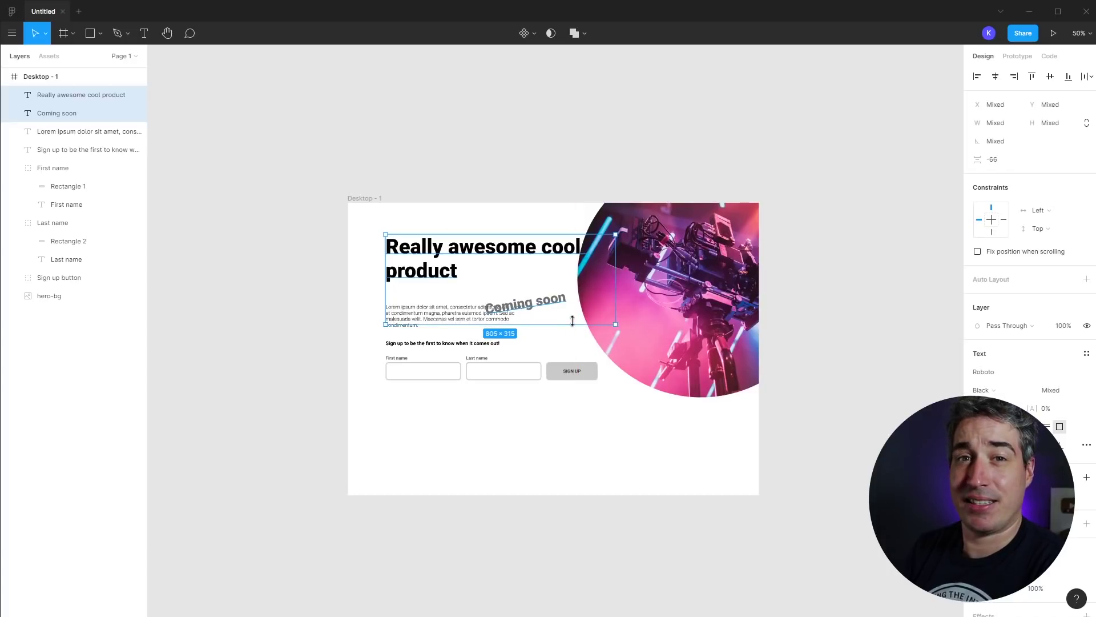
pyautogui.hotkey('ctrl', 'z')
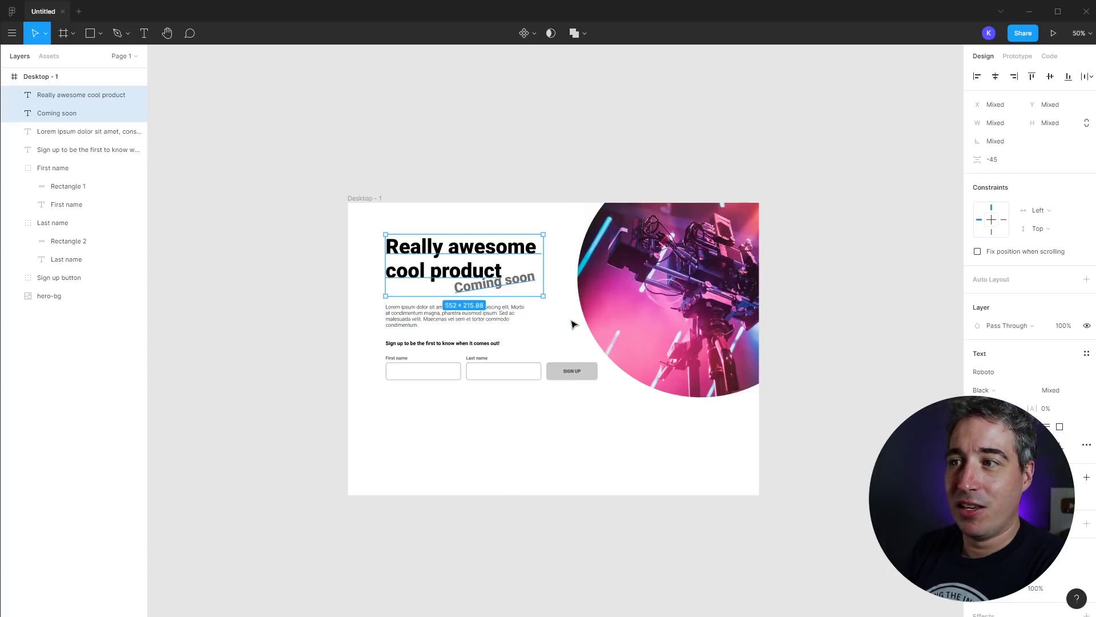
# Enlarge the heading and "Coming soon" text together with the Scale tool until the heading measures about 621 × 181.
pyautogui.click(497, 217)
pyautogui.click(468, 251)
pyautogui.keyDown('shift'); pyautogui.click(494, 281); pyautogui.keyUp('shift')
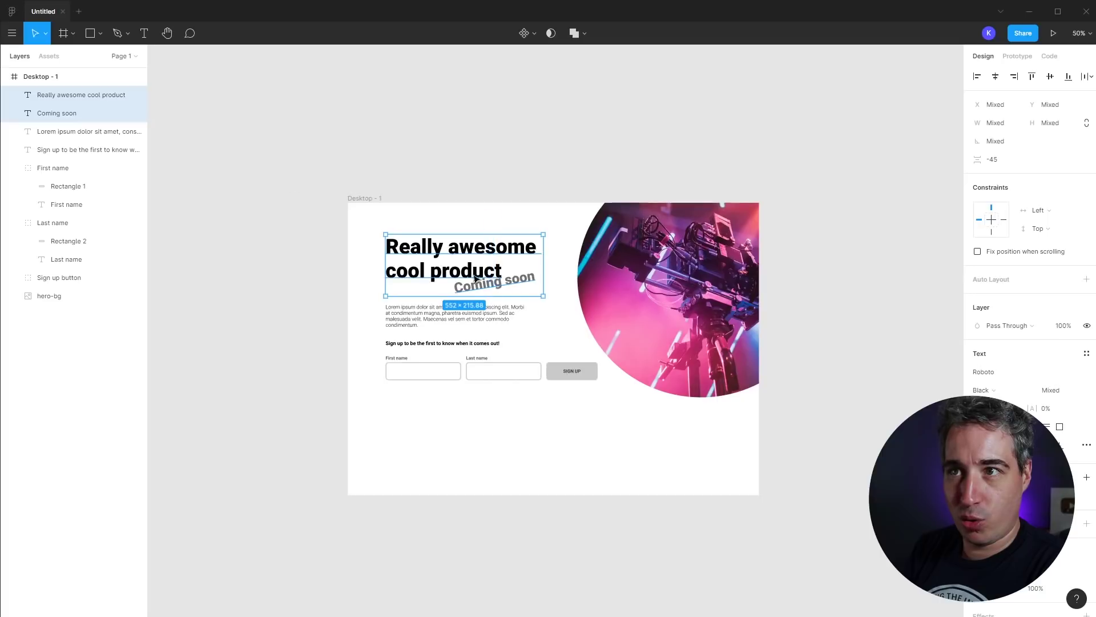
pyautogui.click(46, 33)
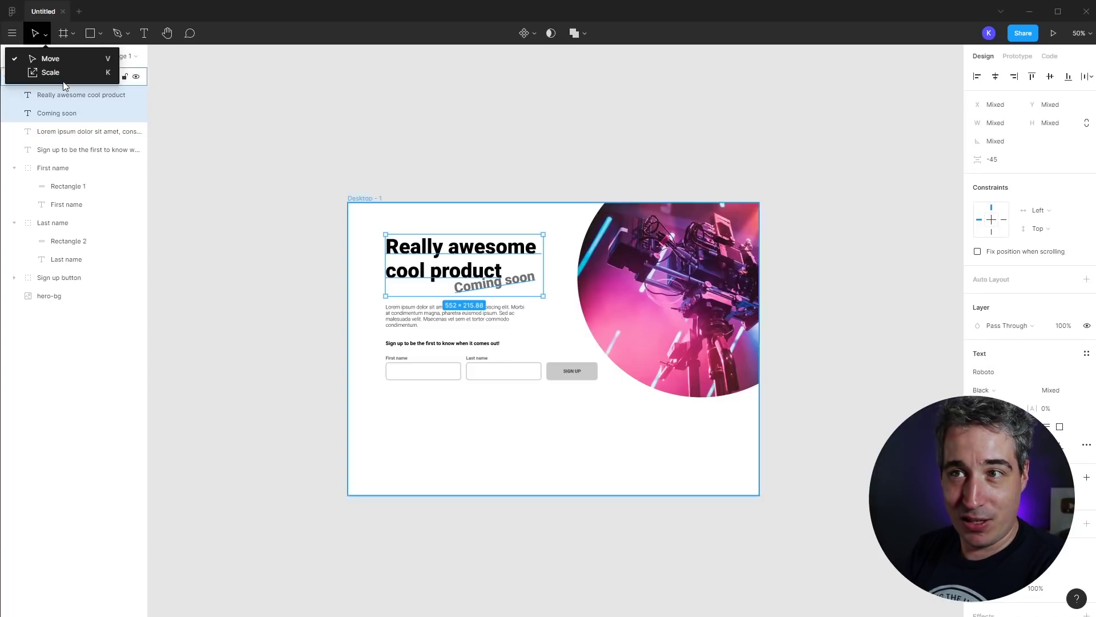
pyautogui.click(499, 189)
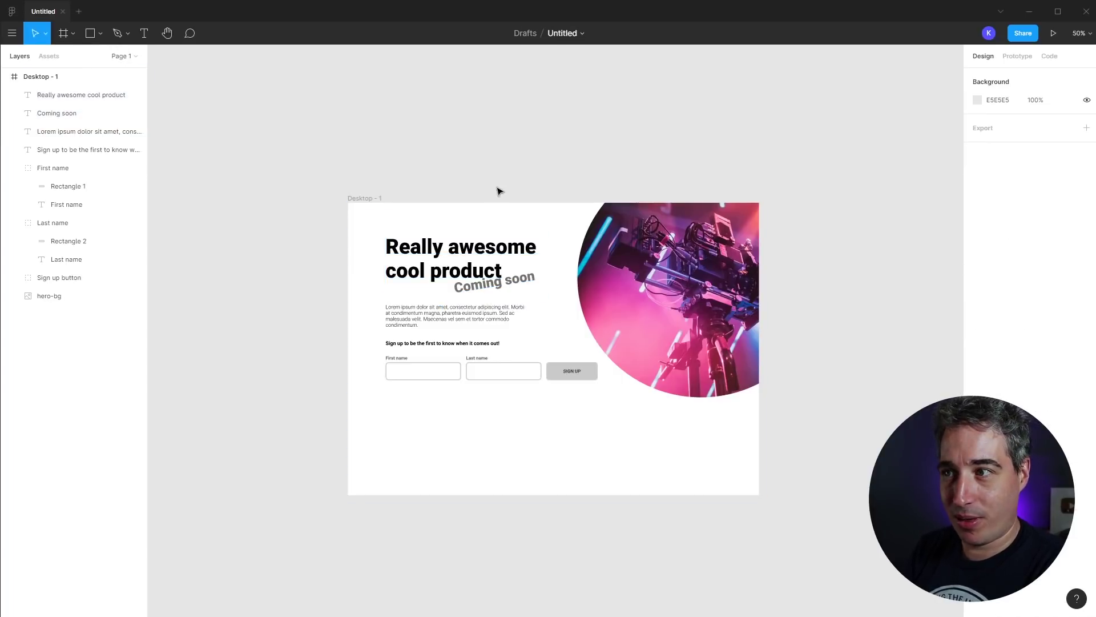
pyautogui.moveTo(507, 185); pyautogui.dragTo(474, 282)
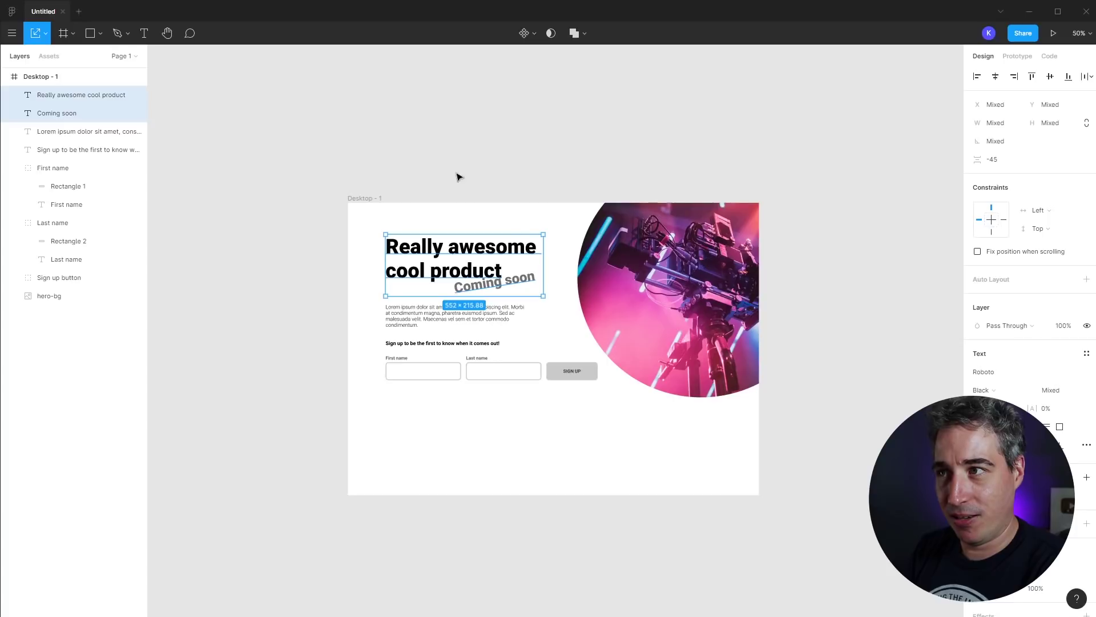
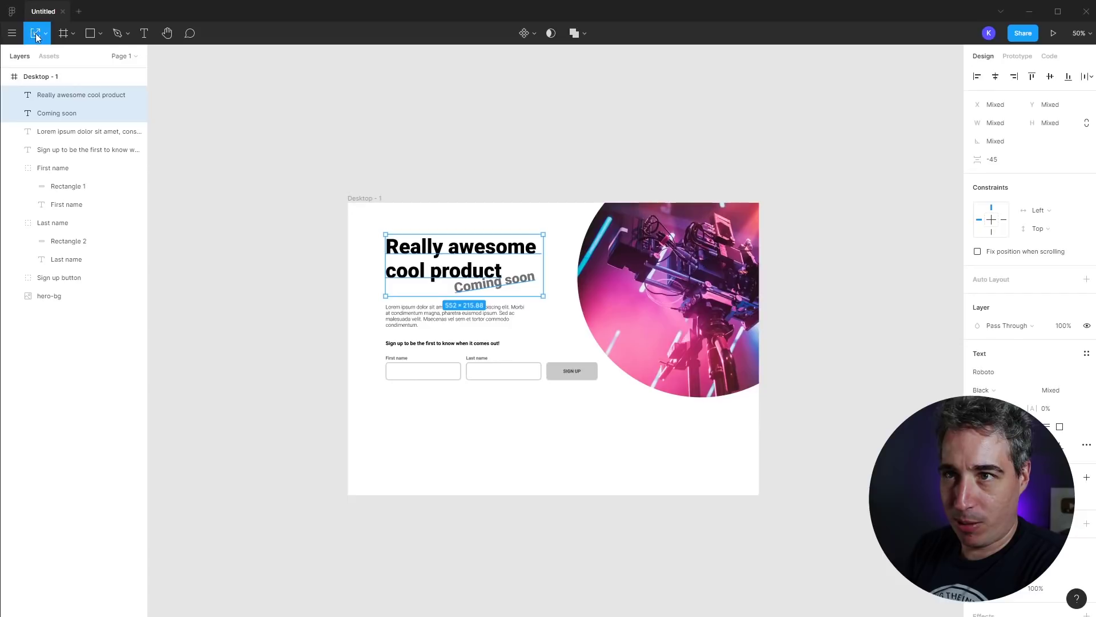
pyautogui.moveTo(545, 295)
pyautogui.mouseDown()
pyautogui.moveTo(567, 311)
pyautogui.moveTo(527, 276)
pyautogui.moveTo(568, 311)
pyautogui.moveTo(553, 296)
pyautogui.moveTo(560, 303)
pyautogui.mouseUp()
pyautogui.click(553, 308)
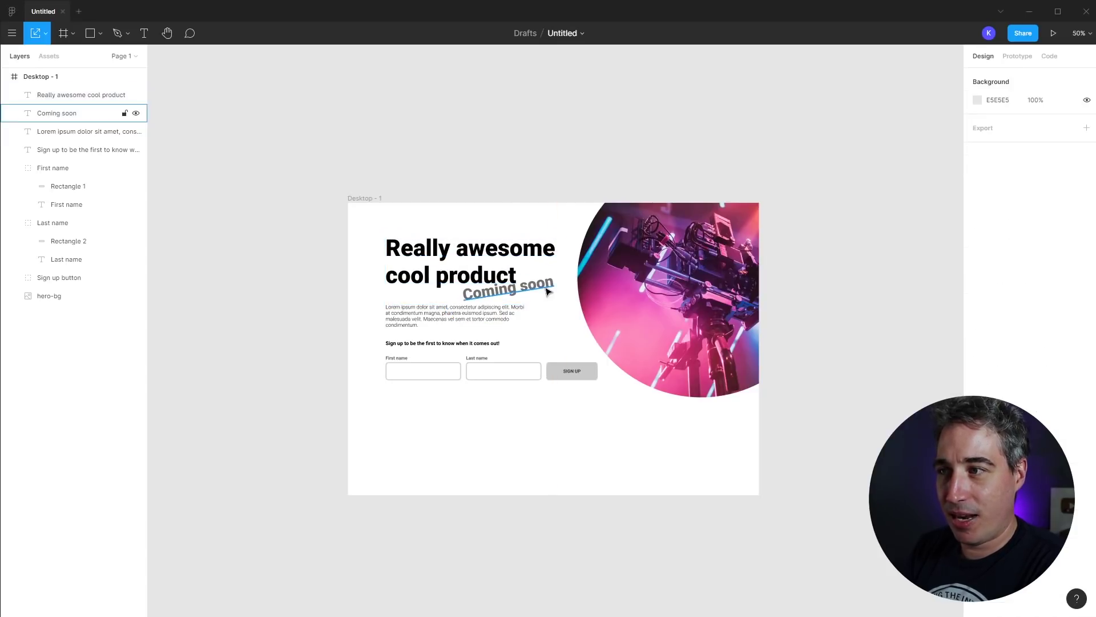
# Reposition the "Coming soon" text at about X 414, Y 286, slightly overlapping the end of the heading.
pyautogui.click(544, 290)
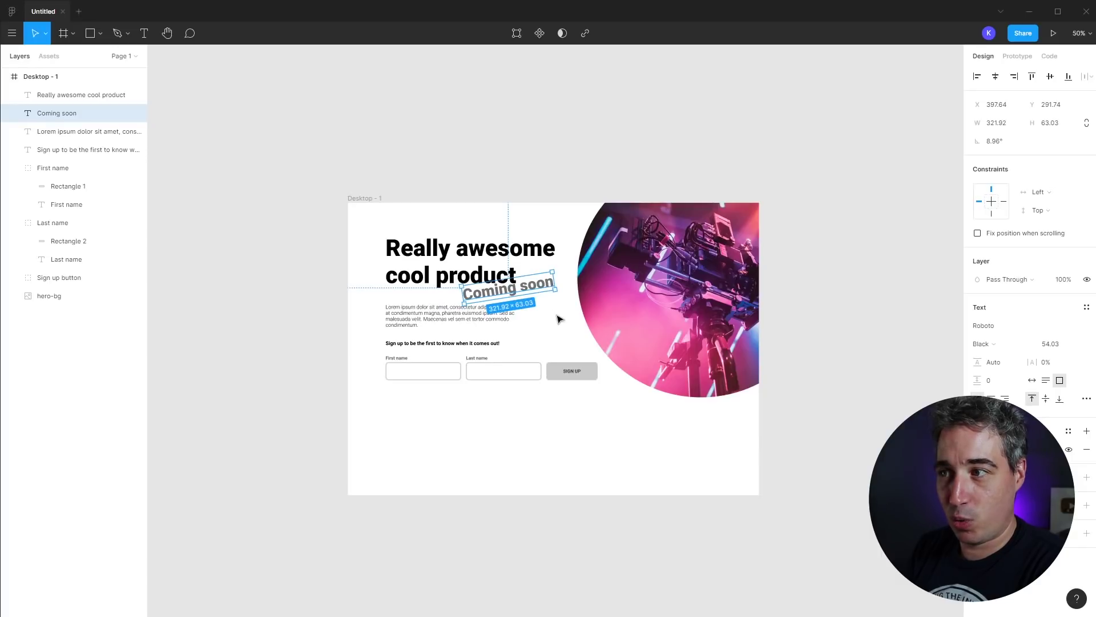
pyautogui.moveTo(538, 289); pyautogui.dragTo(548, 290)
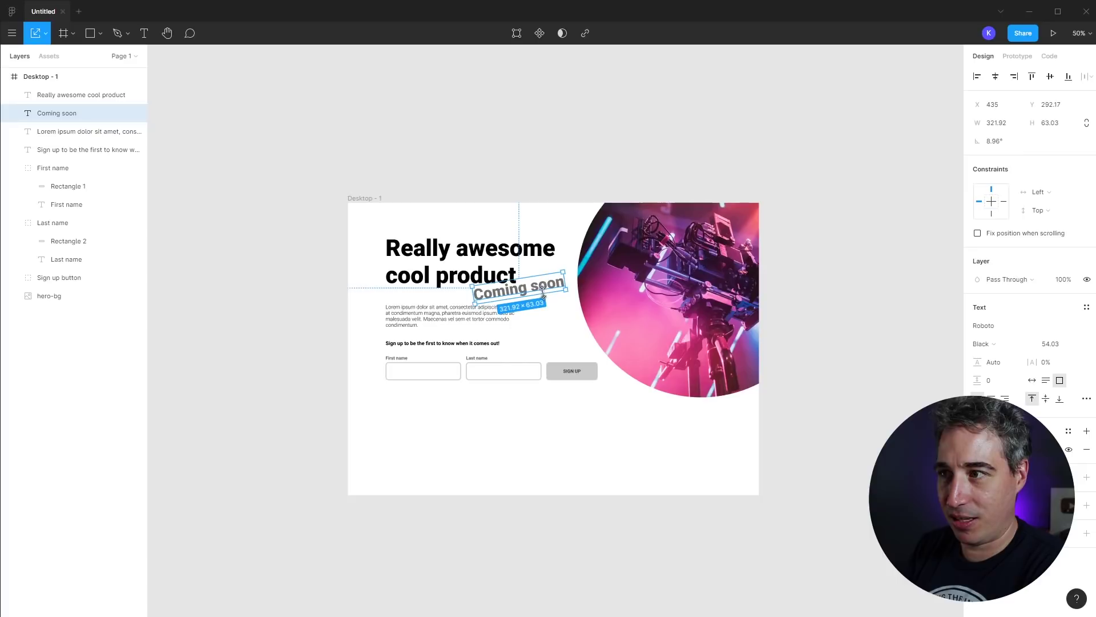
pyautogui.moveTo(544, 298)
pyautogui.mouseDown()
pyautogui.moveTo(549, 315)
pyautogui.moveTo(543, 288)
pyautogui.mouseUp()
pyautogui.hotkey('ctrl', 'z')
pyautogui.click(547, 341)
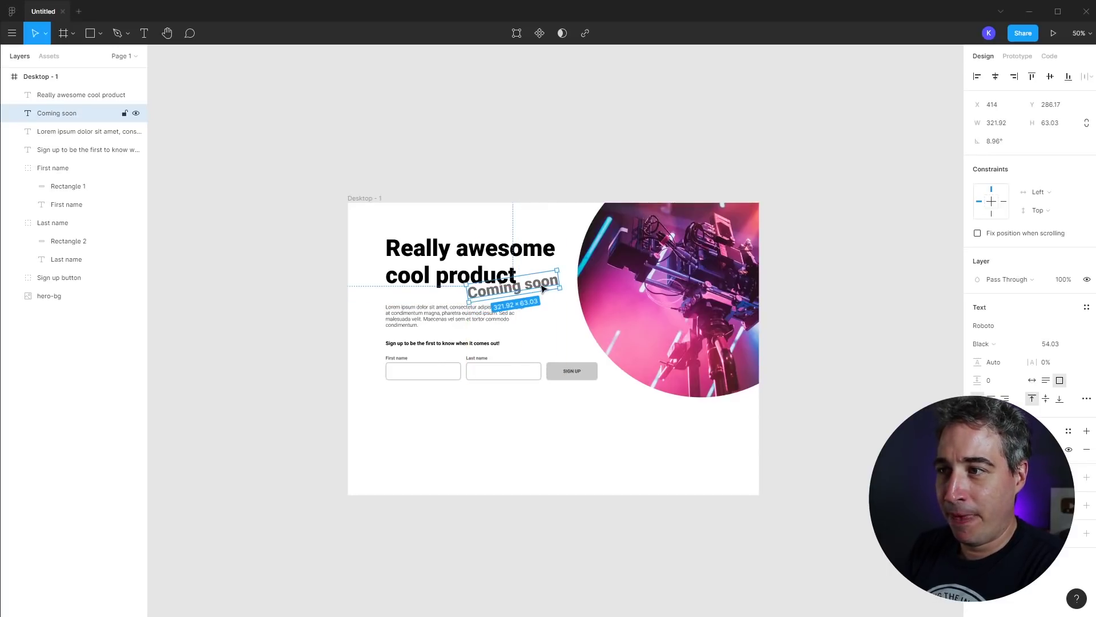
# Move all the text and form elements left so the heading sits at X 88, and shift the hero-bg circle slightly right and down.
pyautogui.click(593, 463)
pyautogui.moveTo(331, 416); pyautogui.dragTo(535, 249)
pyautogui.moveTo(682, 393); pyautogui.dragTo(690, 401)
pyautogui.click(700, 472)
pyautogui.moveTo(311, 197); pyautogui.dragTo(791, 452)
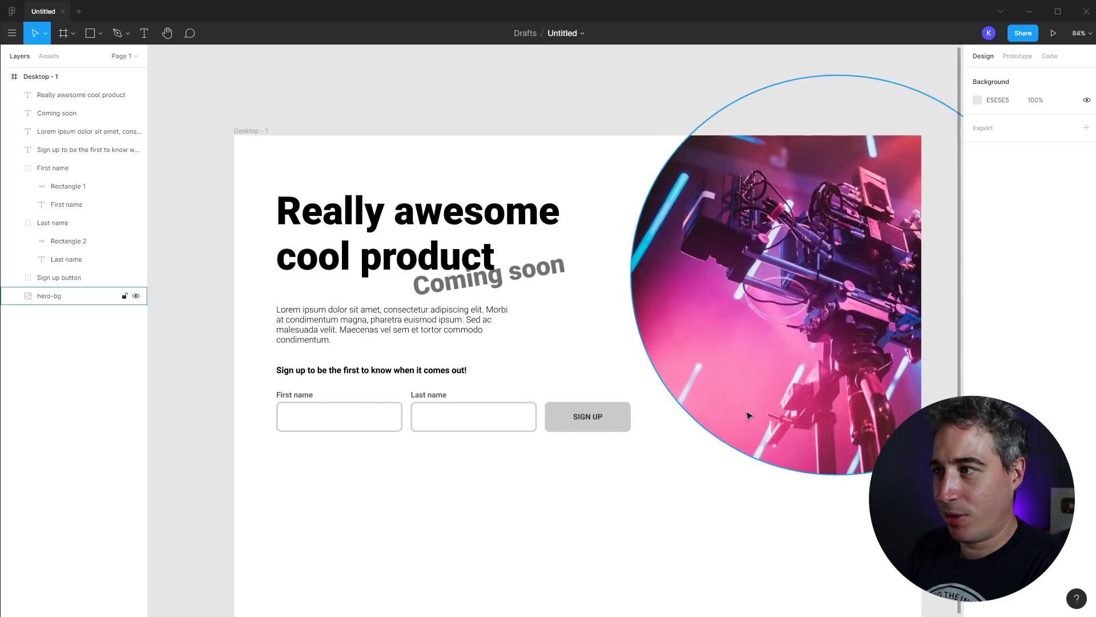
pyautogui.moveTo(747, 412); pyautogui.dragTo(749, 425)
pyautogui.click(650, 544)
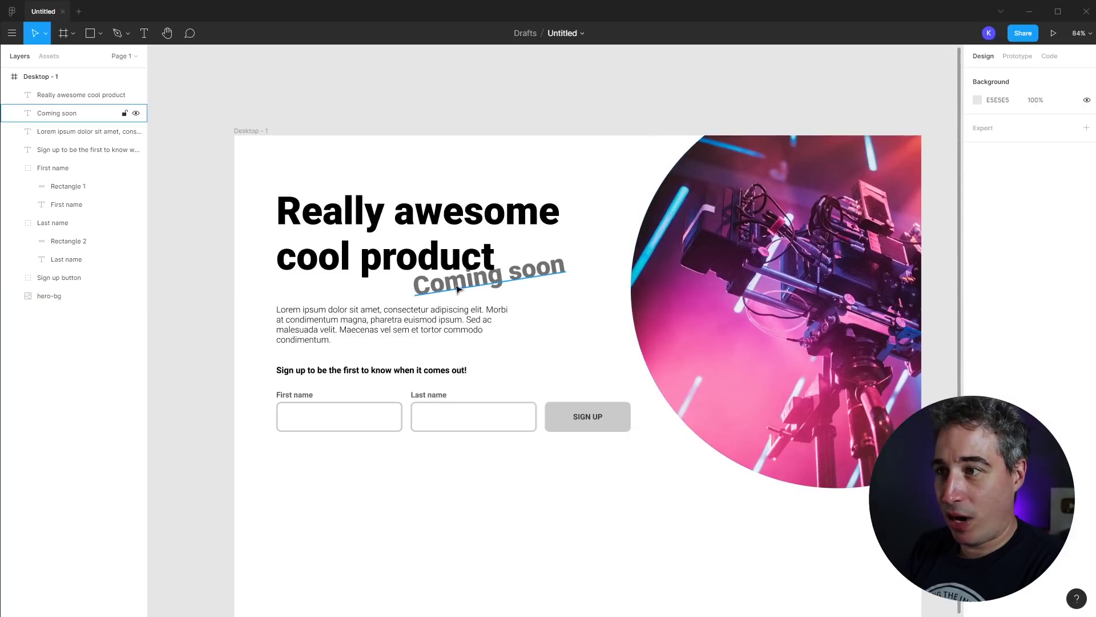
# Tilt the "Coming soon" text to about 14°, place it at about X 444, Y 290, and adjust the paragraph's vertical position beneath it.
pyautogui.moveTo(442, 303)
pyautogui.mouseDown()
pyautogui.moveTo(434, 337)
pyautogui.moveTo(435, 310)
pyautogui.mouseUp()
pyautogui.click(393, 331)
pyautogui.click(505, 278)
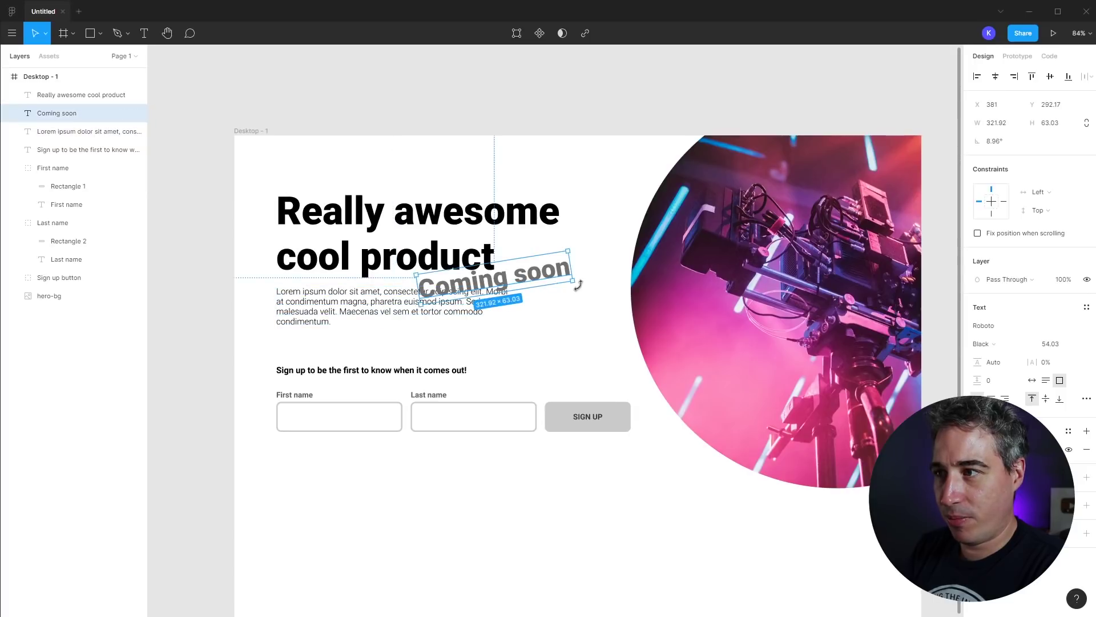
pyautogui.moveTo(579, 285); pyautogui.dragTo(593, 261)
pyautogui.moveTo(425, 311); pyautogui.dragTo(426, 331)
pyautogui.click(215, 323)
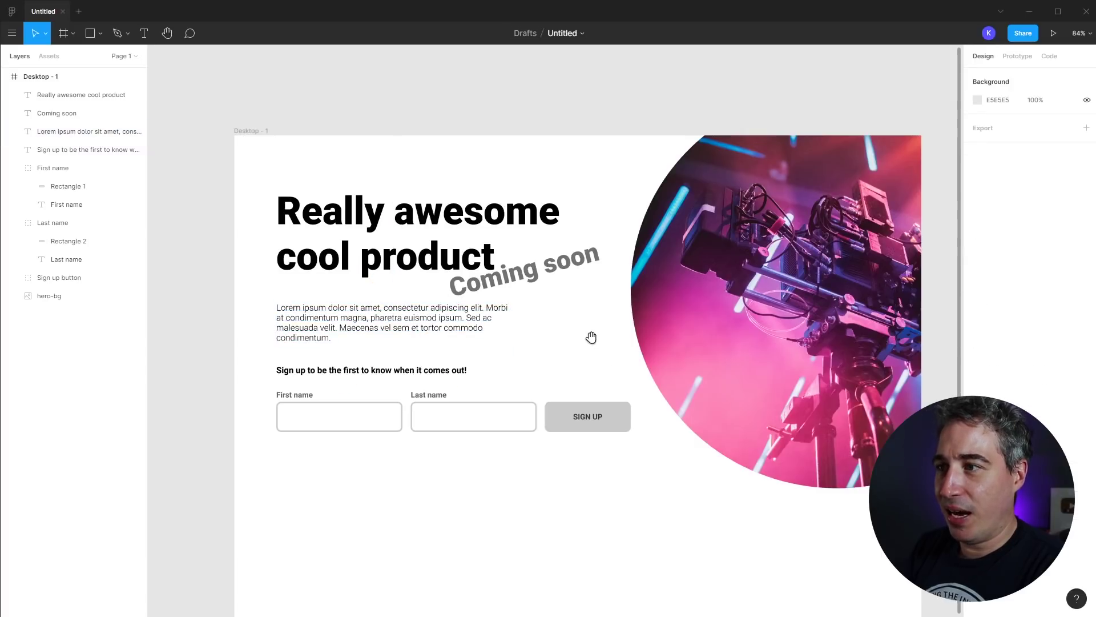
# Recolor the "Really awesome cool product" heading magenta B32883 by sampling the color from the hero photo.
pyautogui.moveTo(591, 337); pyautogui.dragTo(545, 327)
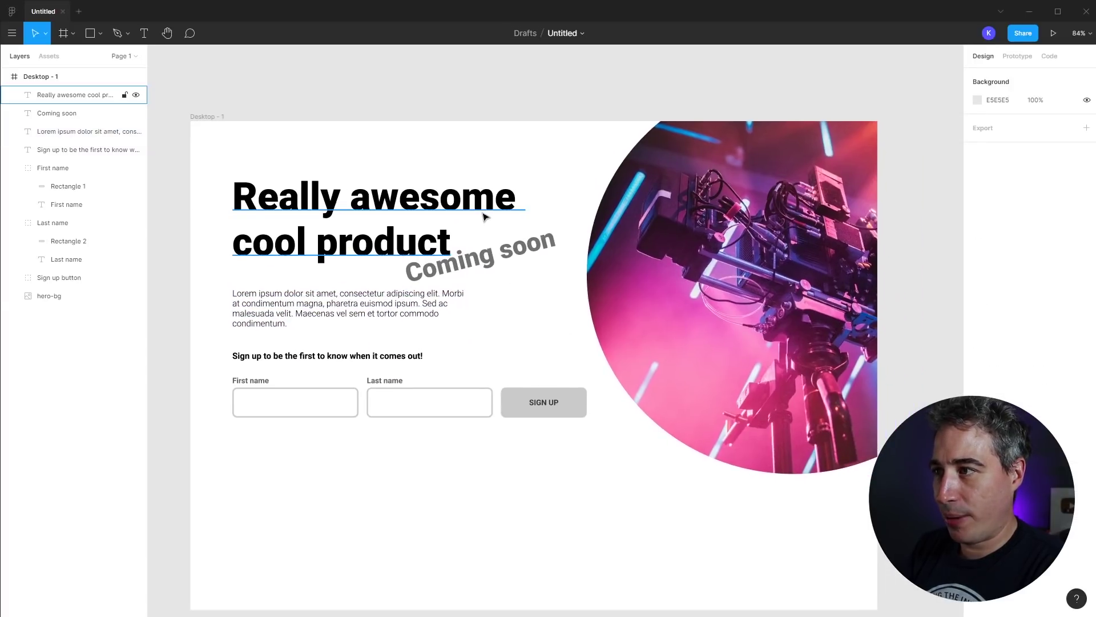
pyautogui.click(452, 197)
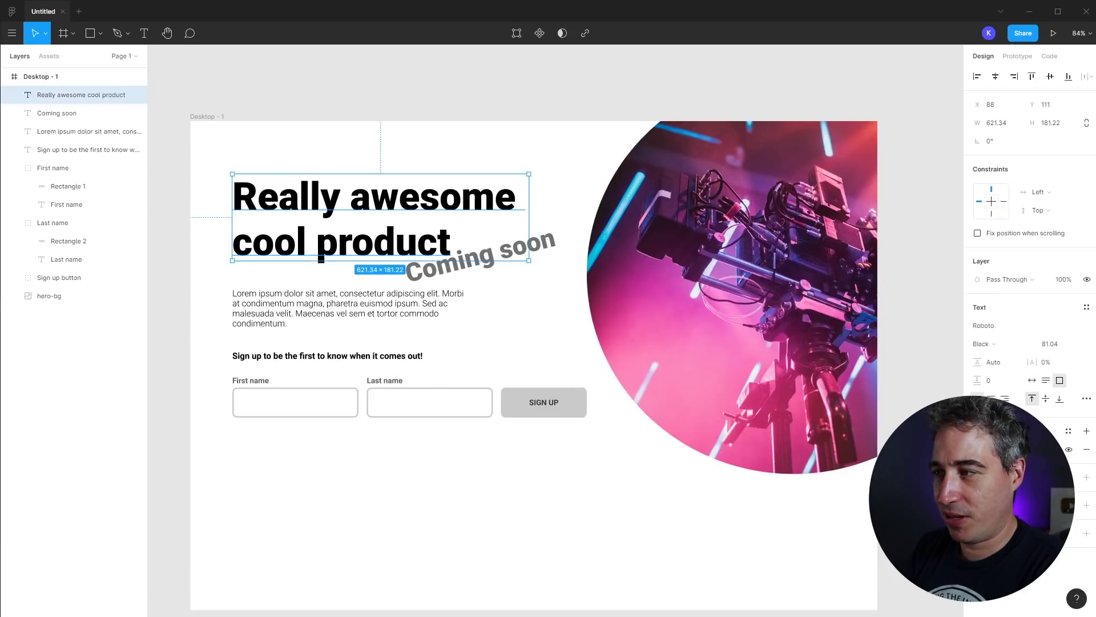
pyautogui.click(980, 449)
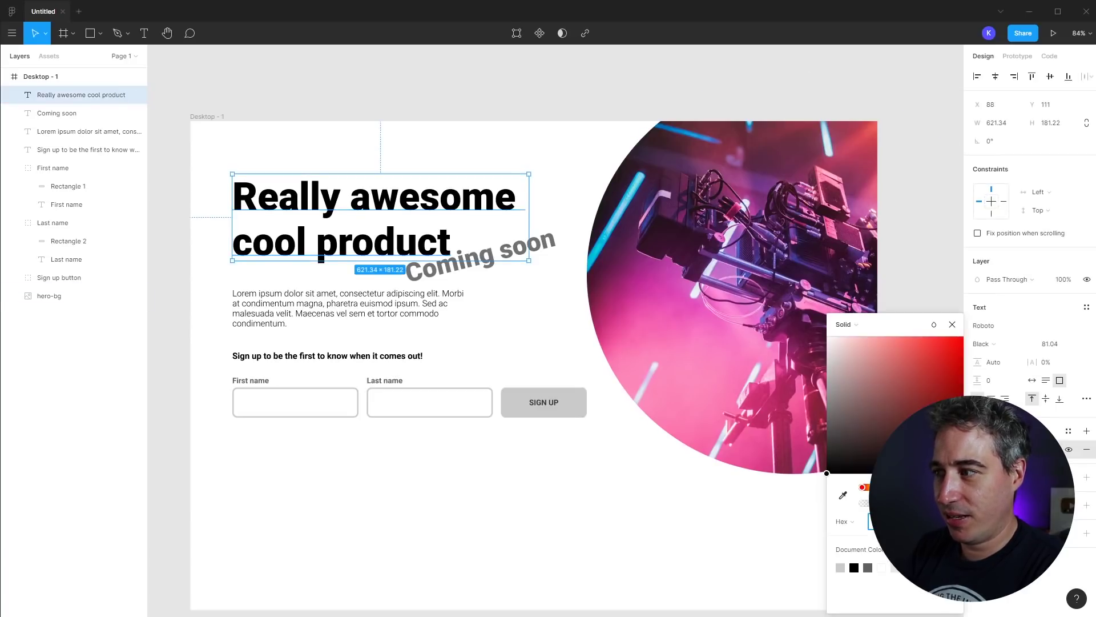
pyautogui.click(844, 497)
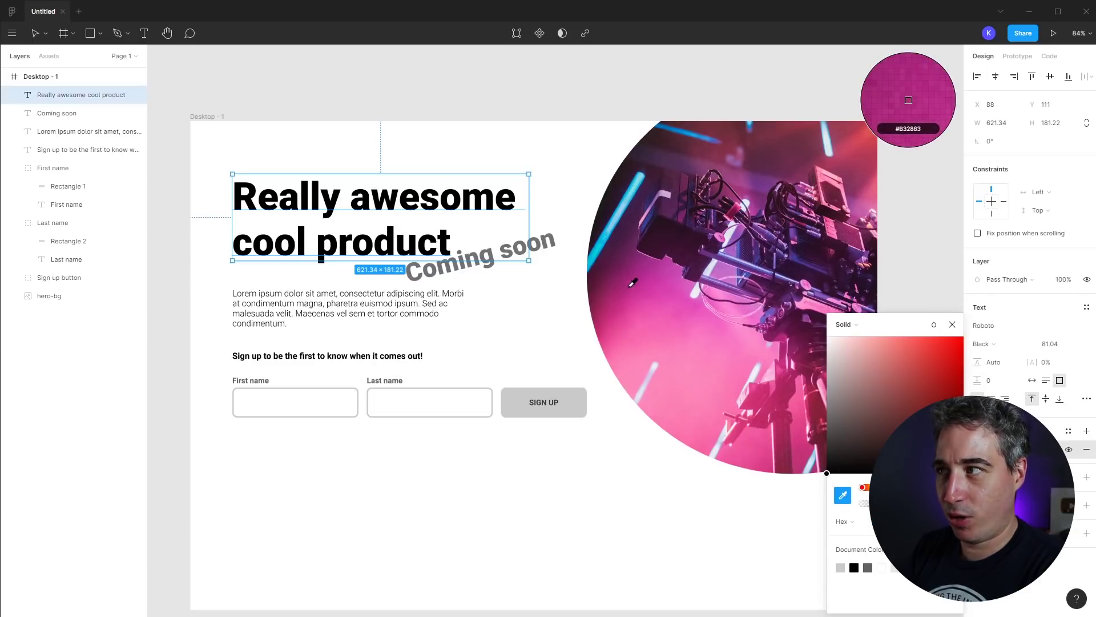
pyautogui.click(626, 306)
pyautogui.click(543, 246)
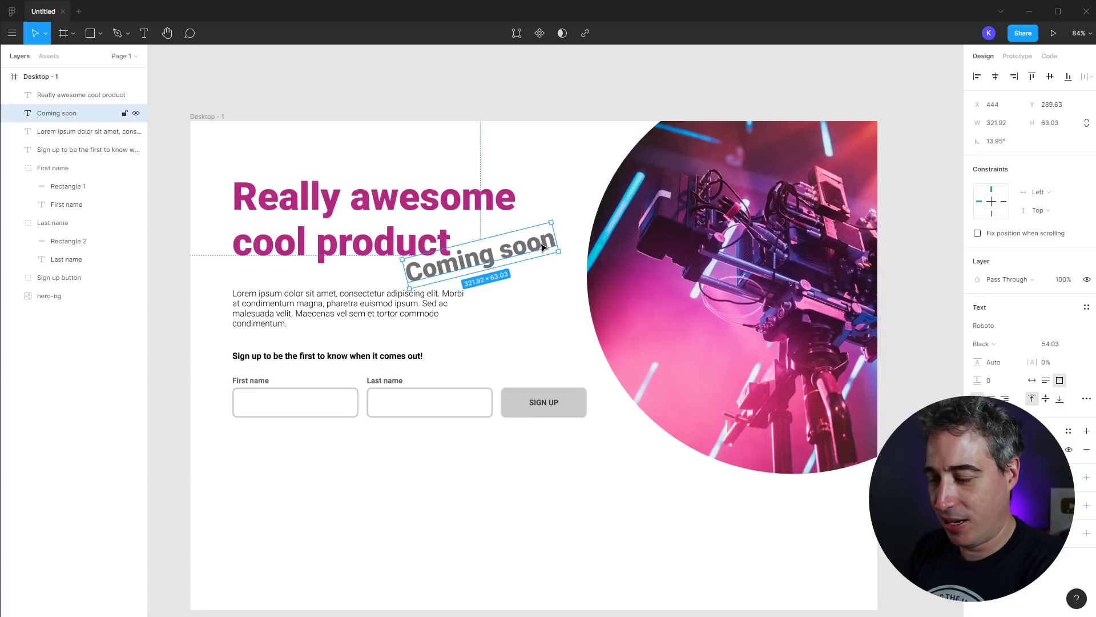
pyautogui.press('i')
pyautogui.press('Escape')
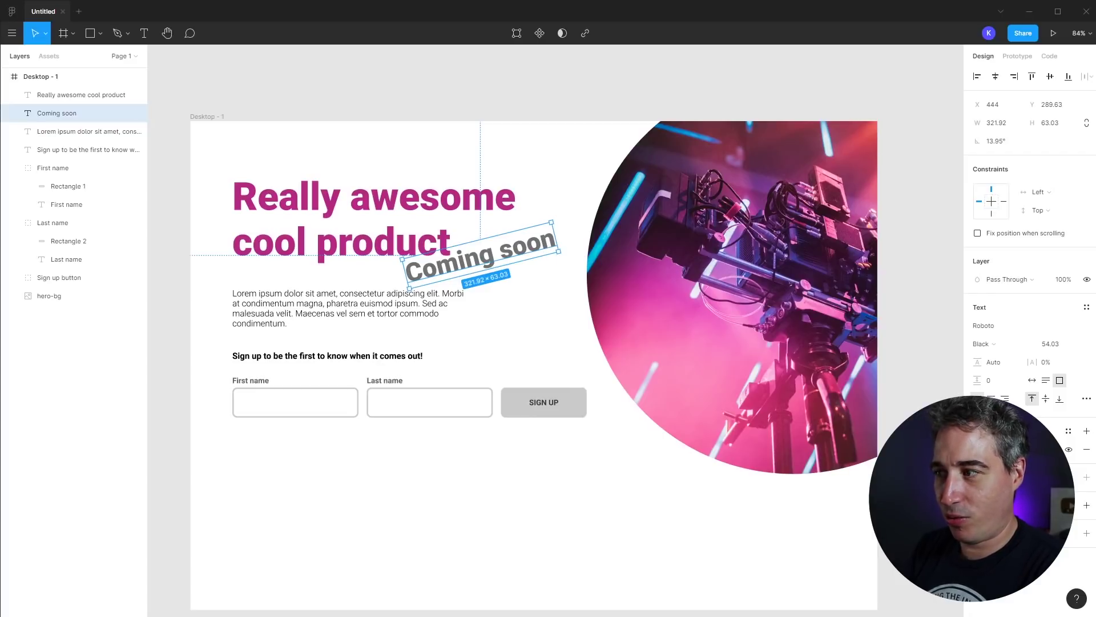
pyautogui.click(545, 338)
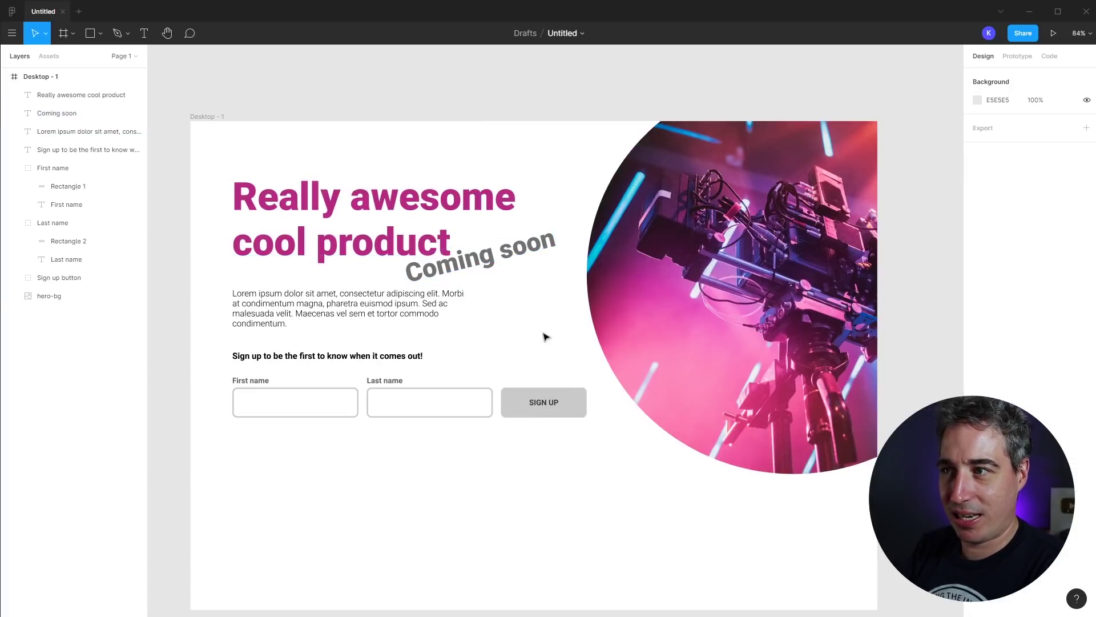
# Recolor the "Coming soon" text light blue by sampling a blue light streak in the hero photo.
pyautogui.click(536, 249)
pyautogui.press('i')
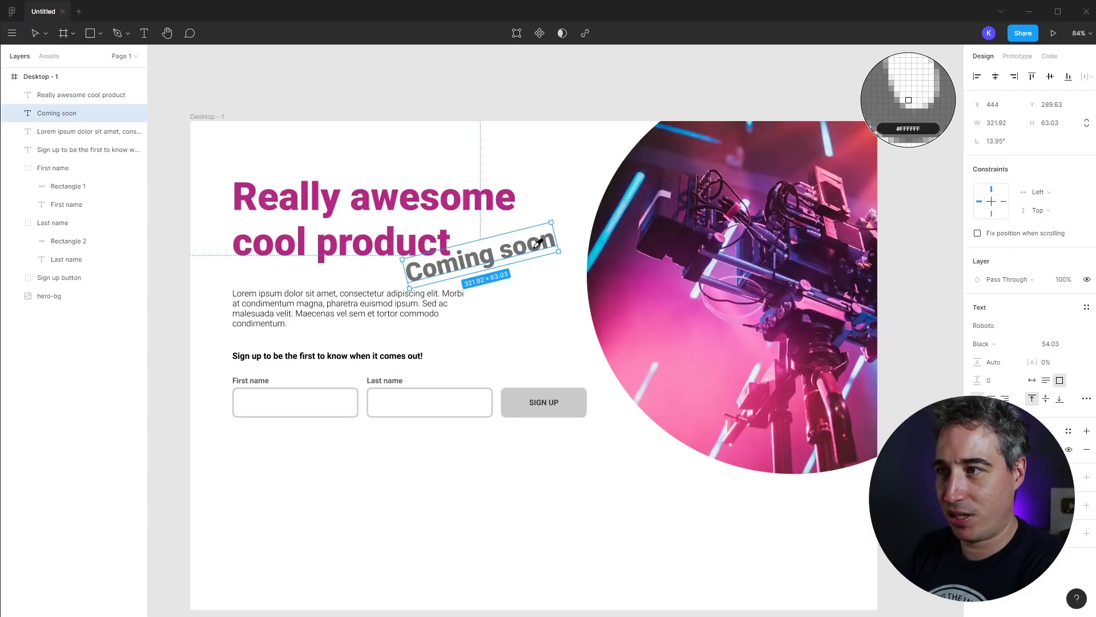
pyautogui.click(626, 204)
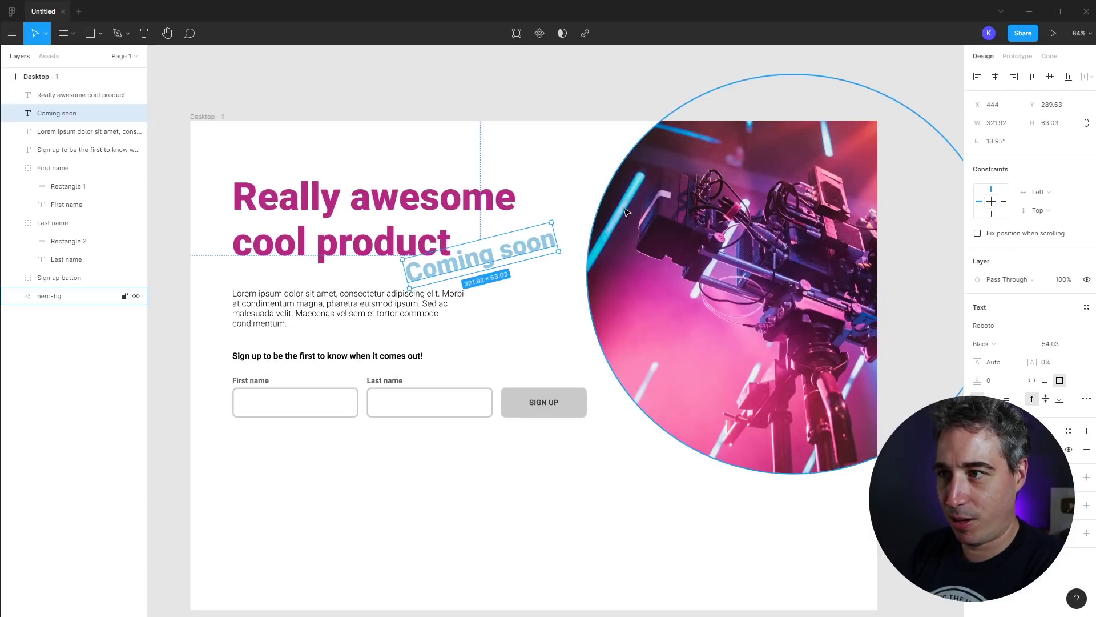
pyautogui.press('i')
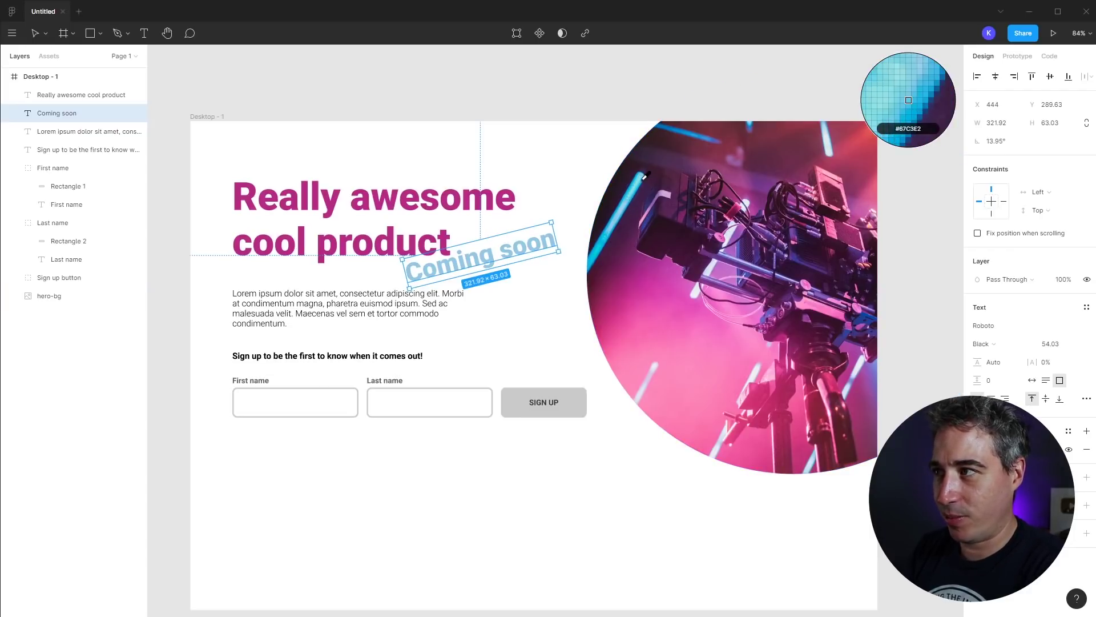
pyautogui.click(643, 177)
pyautogui.click(553, 318)
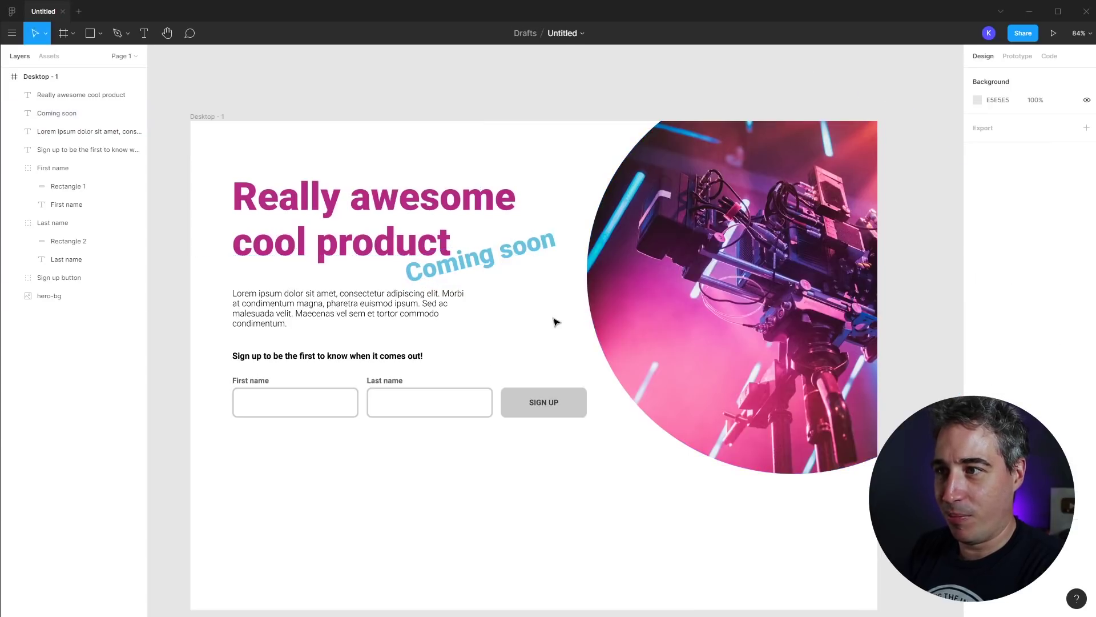
# Replace the Sign up button's gray C9C9C9 selection color with the document's magenta B32883.
pyautogui.click(581, 414)
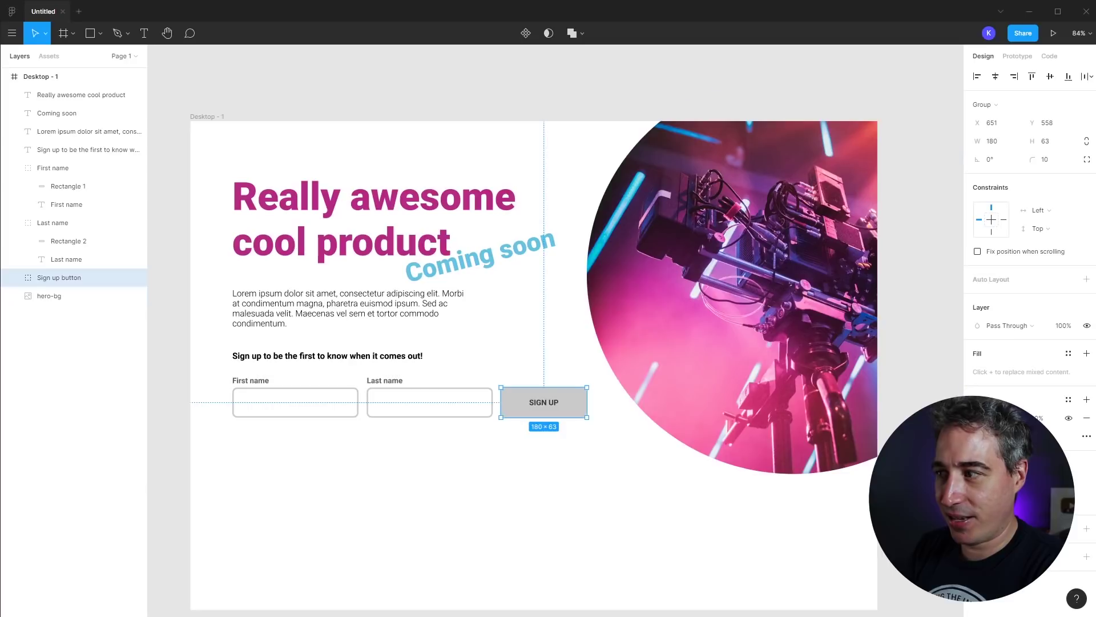
pyautogui.click(577, 467)
pyautogui.moveTo(579, 415)
pyautogui.mouseDown()
pyautogui.moveTo(619, 433)
pyautogui.moveTo(579, 415)
pyautogui.mouseUp()
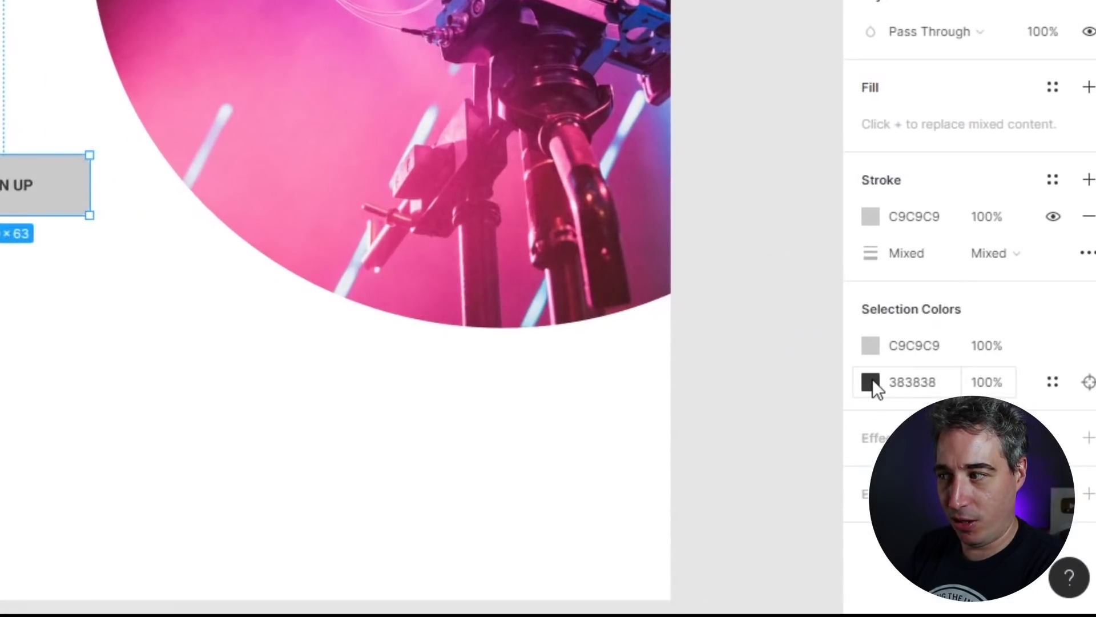
pyautogui.click(869, 347)
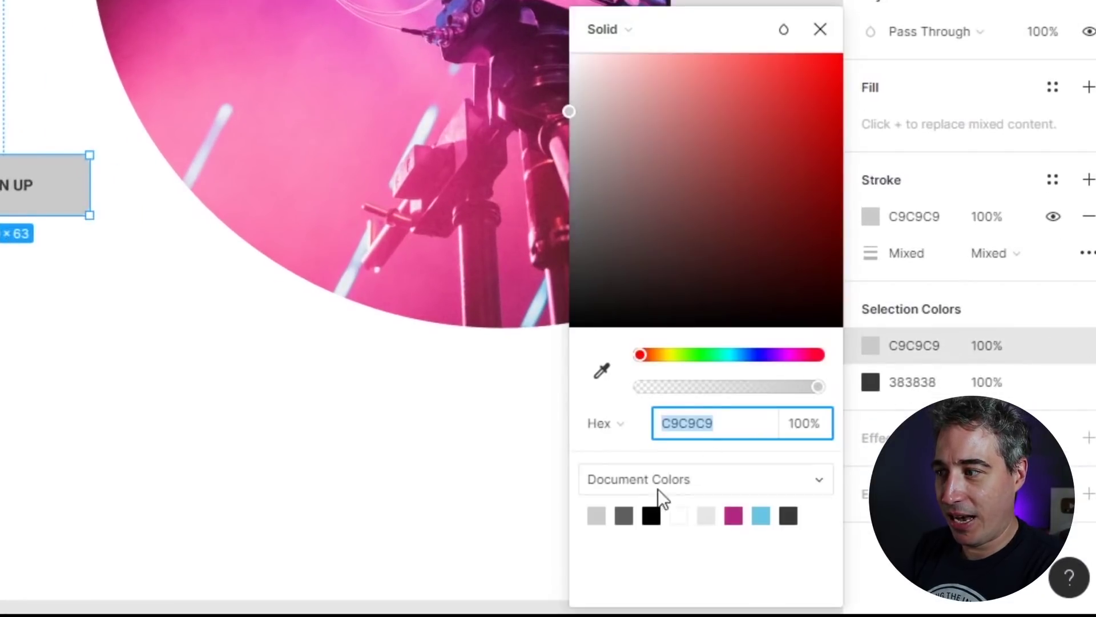
pyautogui.click(735, 514)
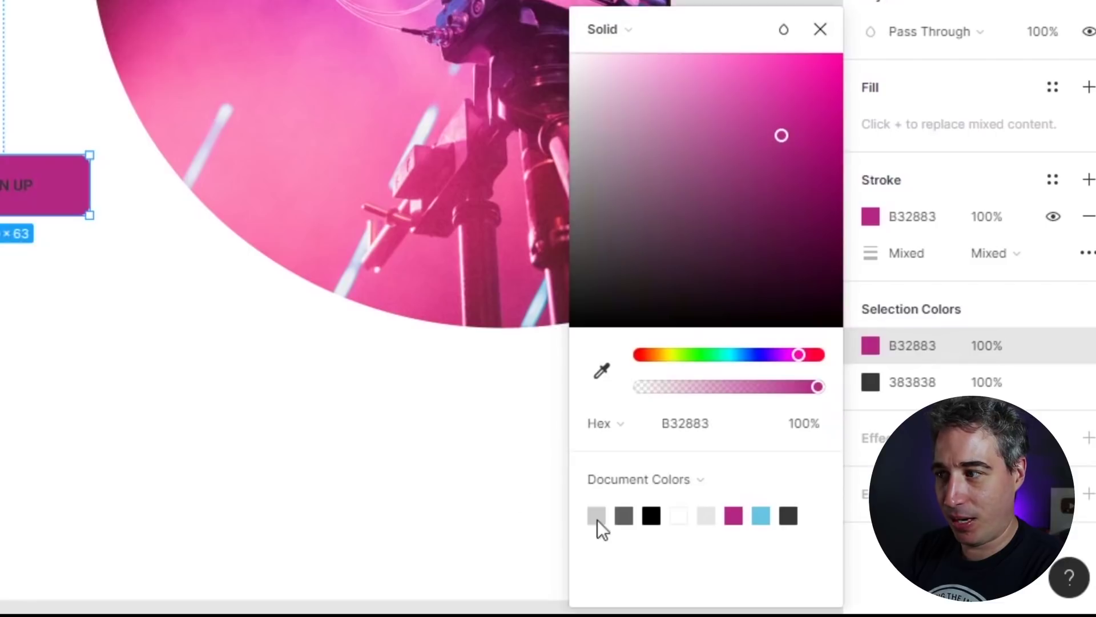
# Change the Sign up button's label color to white FFFFFF.
pyautogui.click(870, 382)
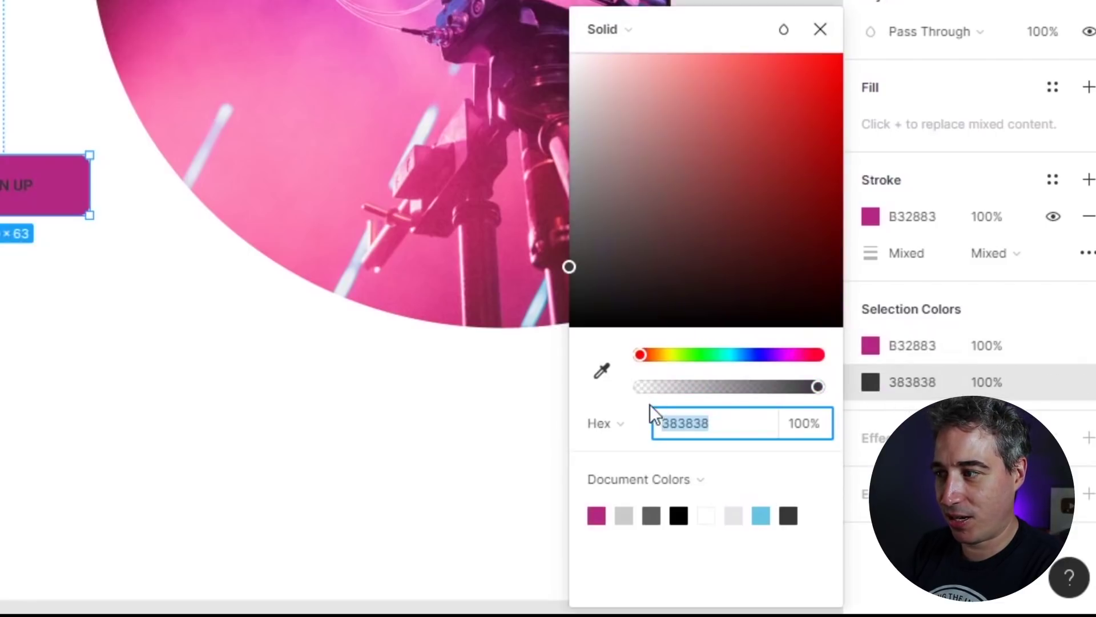
pyautogui.moveTo(619, 203); pyautogui.dragTo(513, 28)
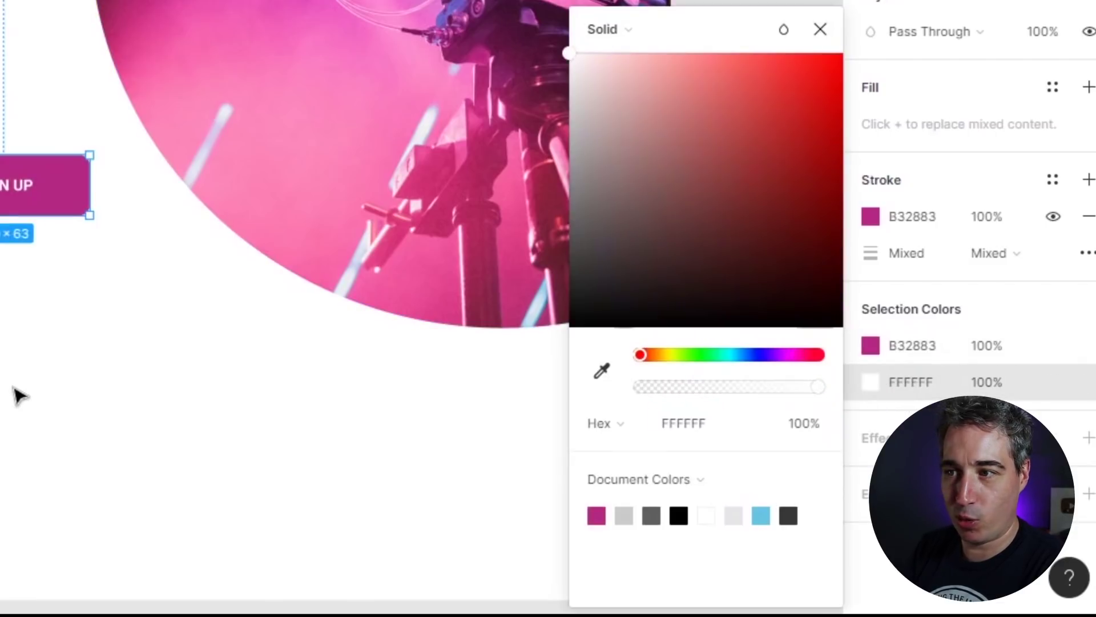
pyautogui.click(17, 392)
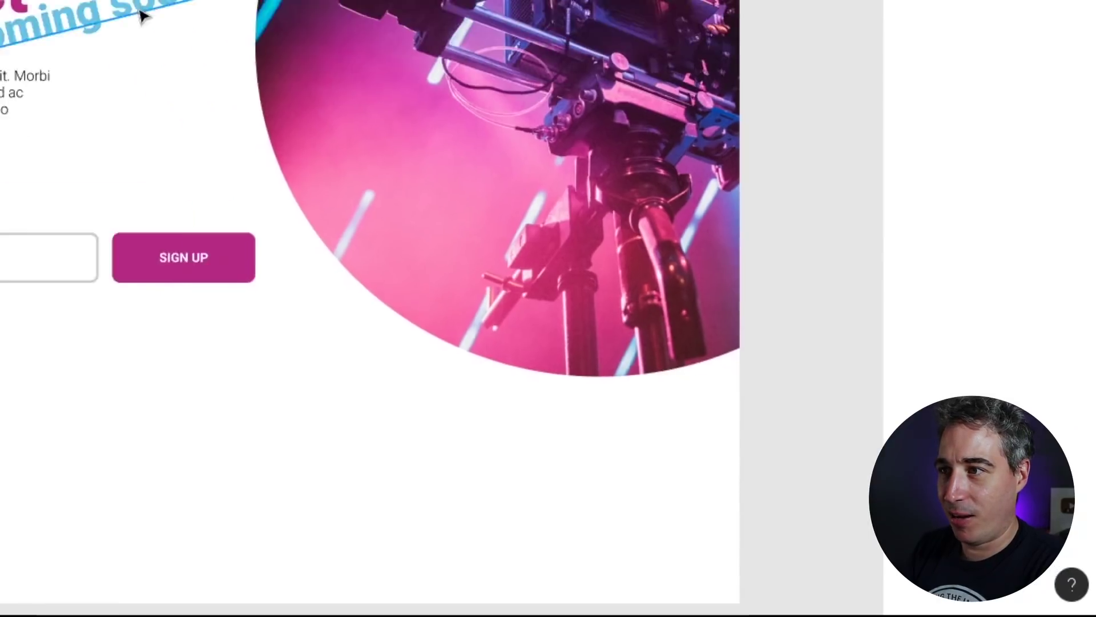
# Recolor the "Coming soon" text dark purple by sampling a dark area of the camera in the hero photo.
pyautogui.click(517, 254)
pyautogui.press('i')
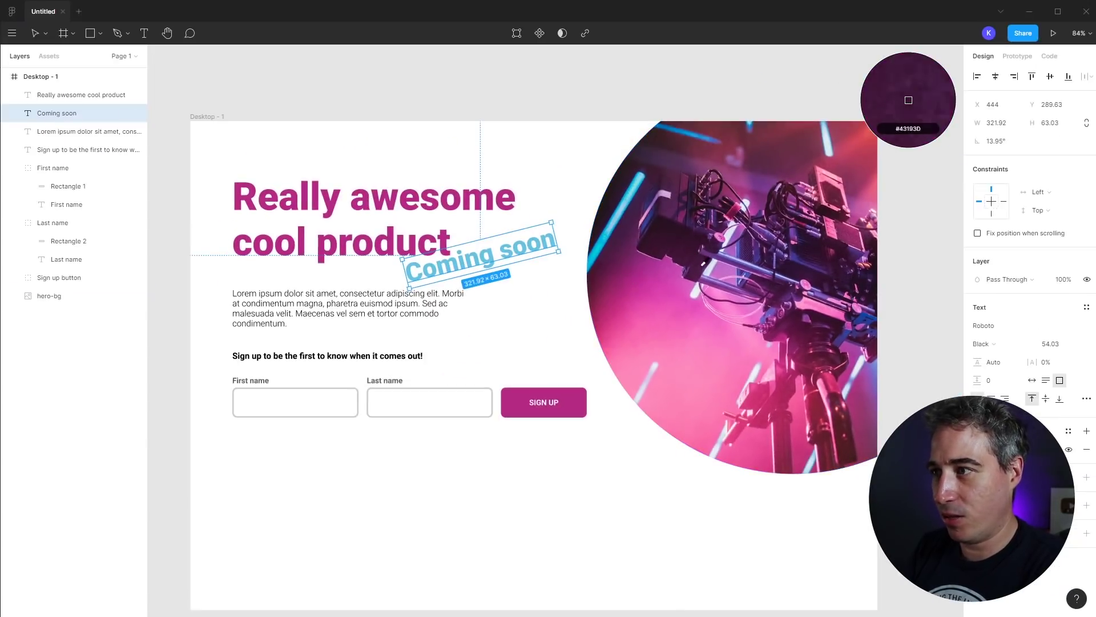
pyautogui.click(697, 273)
pyautogui.press('Escape')
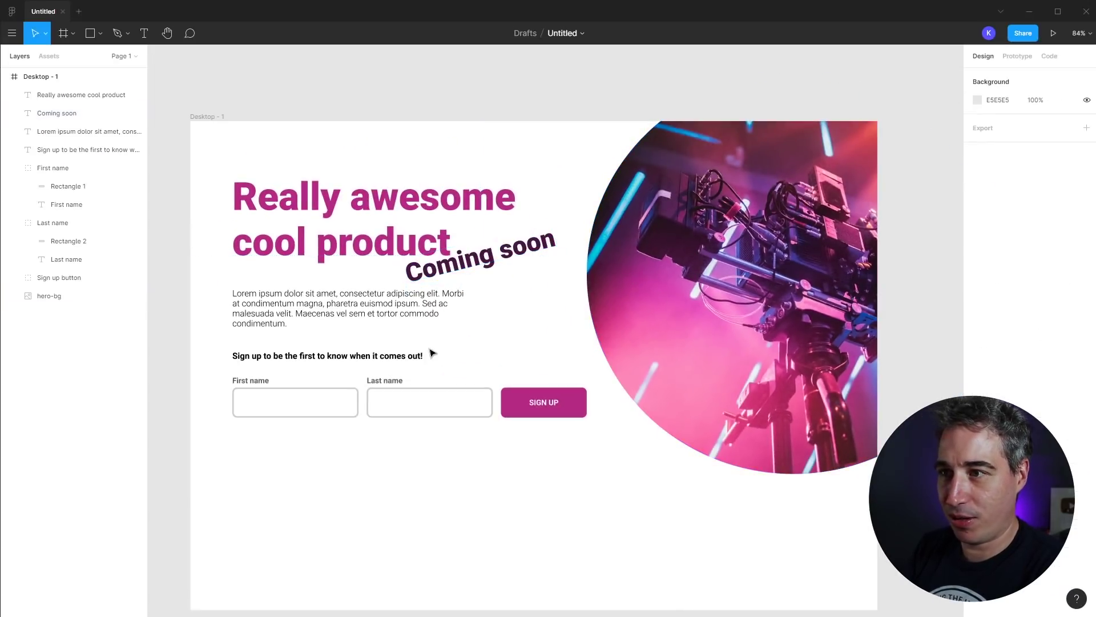
# Recolor the "Sign up to be the first to know when it comes out!" line with the dark purple sampled from "Coming soon".
pyautogui.click(389, 357)
pyautogui.press('i')
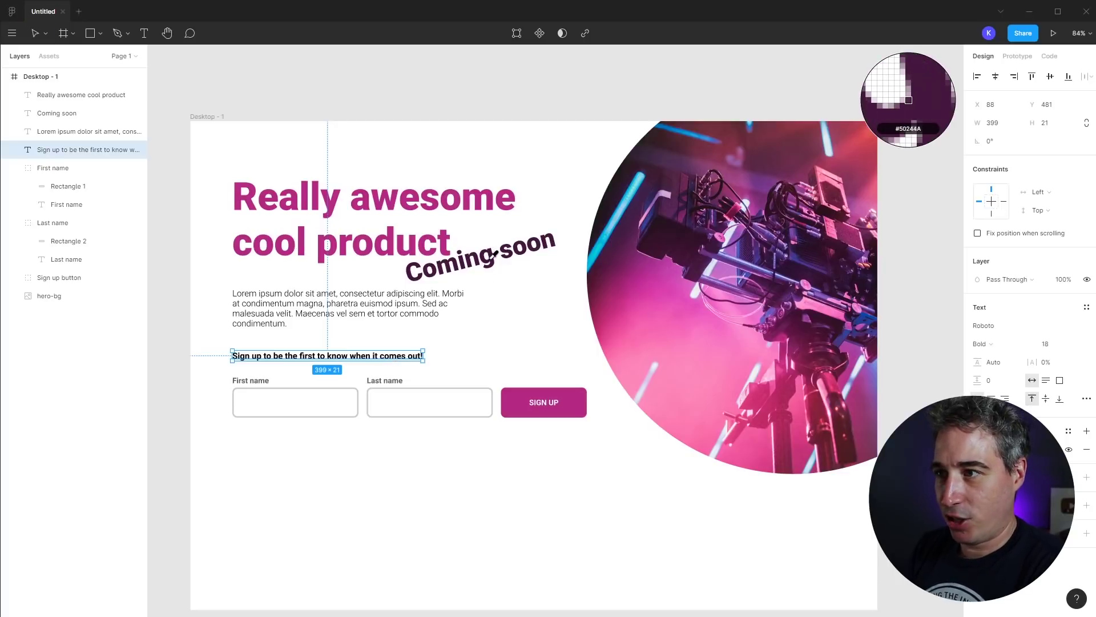
pyautogui.click(451, 269)
pyautogui.click(516, 484)
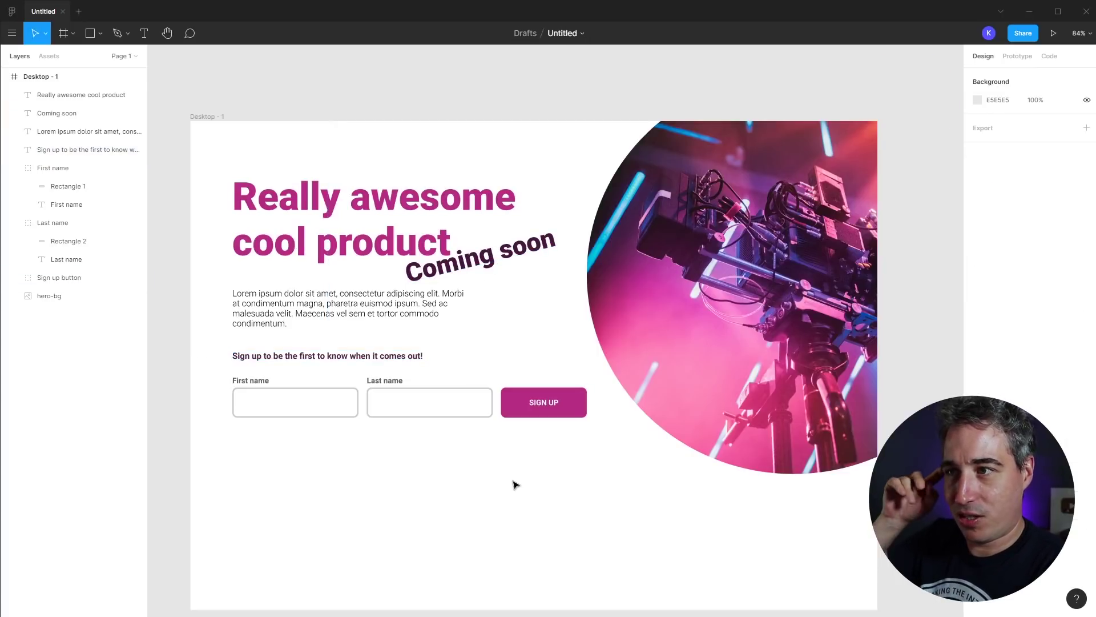
pyautogui.moveTo(399, 489); pyautogui.dragTo(419, 479)
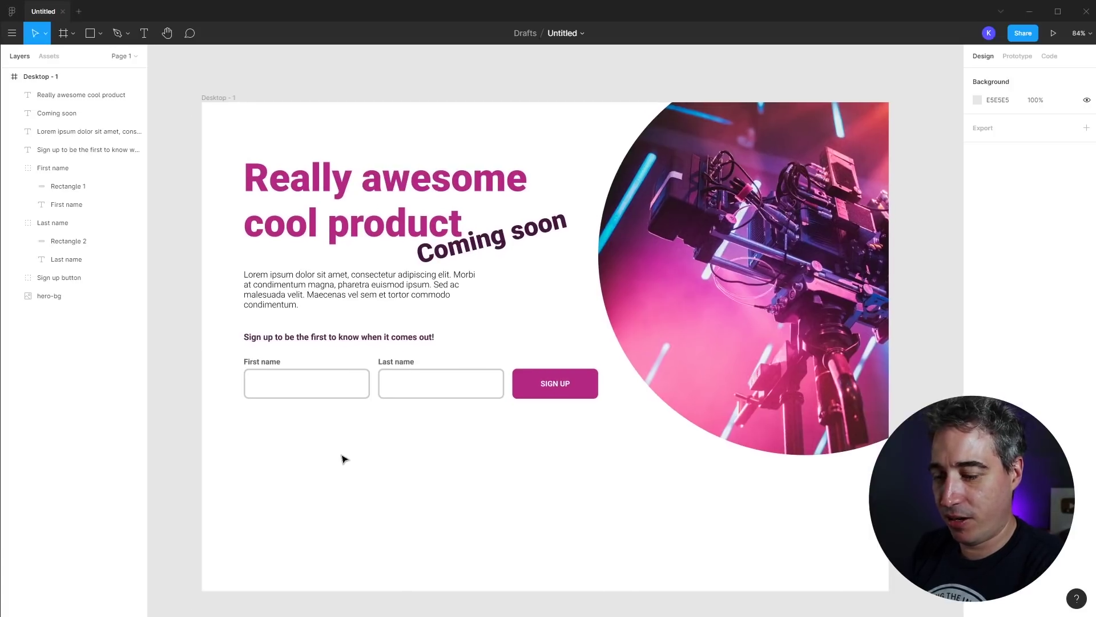
# Draw a rectangle about 1133 × 235 over the sign-up form, place it behind all other layers, and reduce its height to about 219.
pyautogui.press('r')
pyautogui.moveTo(213, 342); pyautogui.dragTo(769, 432)
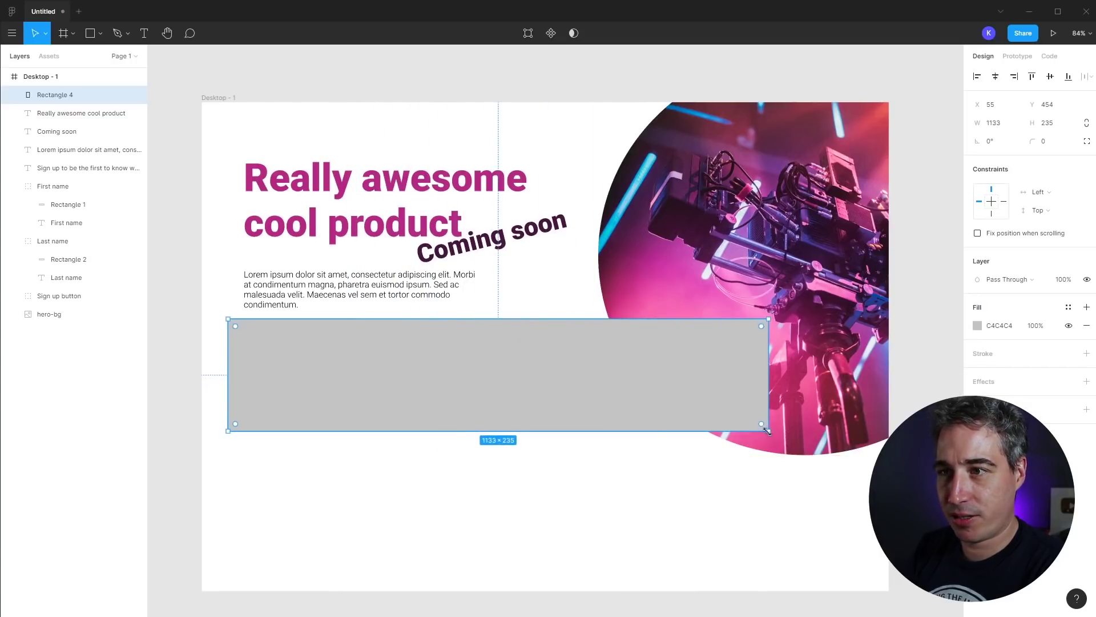
pyautogui.moveTo(64, 104); pyautogui.dragTo(79, 336)
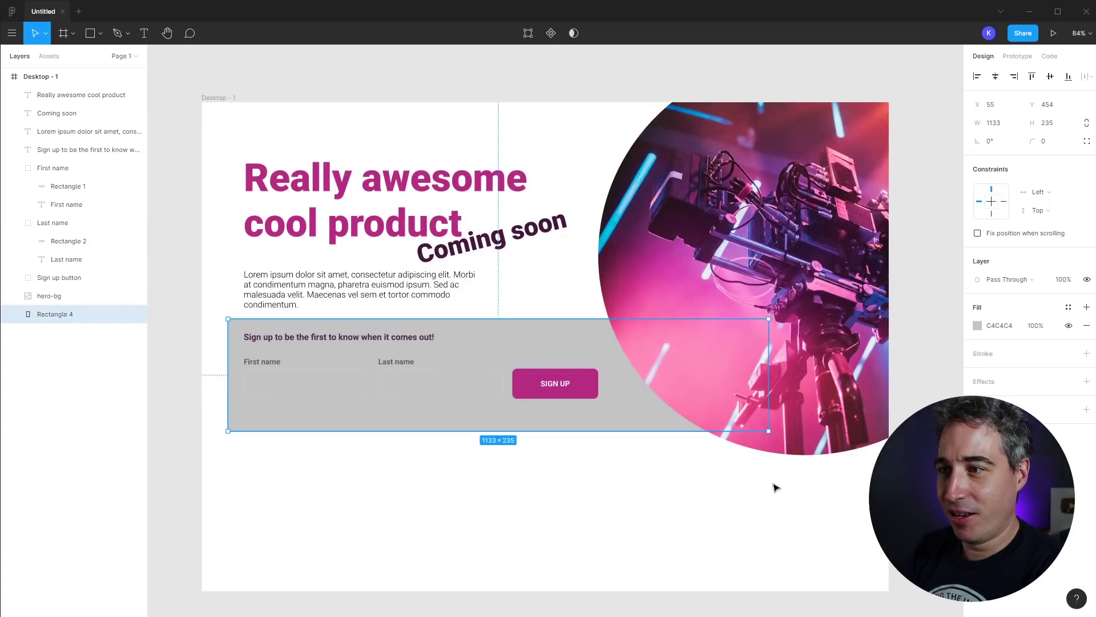
pyautogui.moveTo(494, 431); pyautogui.dragTo(500, 423)
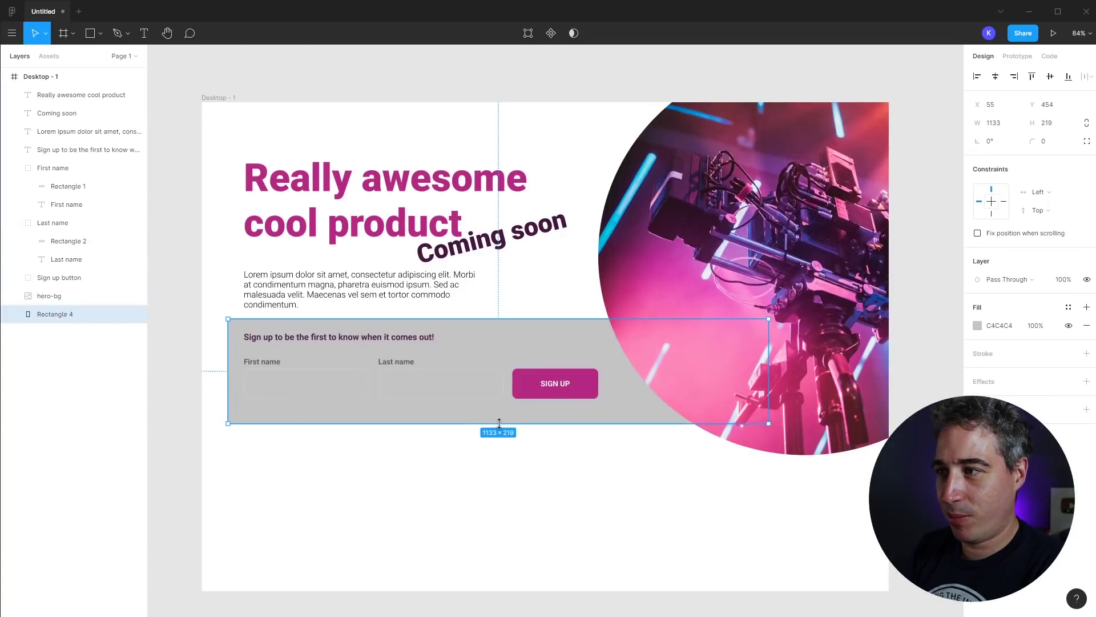
# Fill the form's background rectangle with a pink sampled from the photo, lighten it to FFEDF5, and round its corners to 45.
pyautogui.press('i')
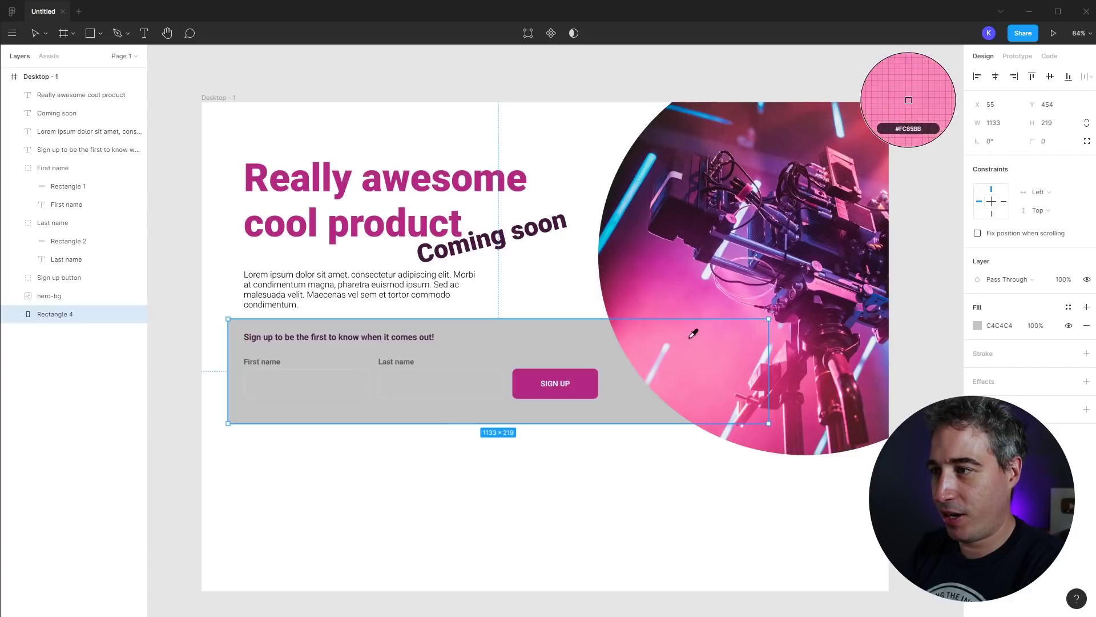
pyautogui.click(661, 345)
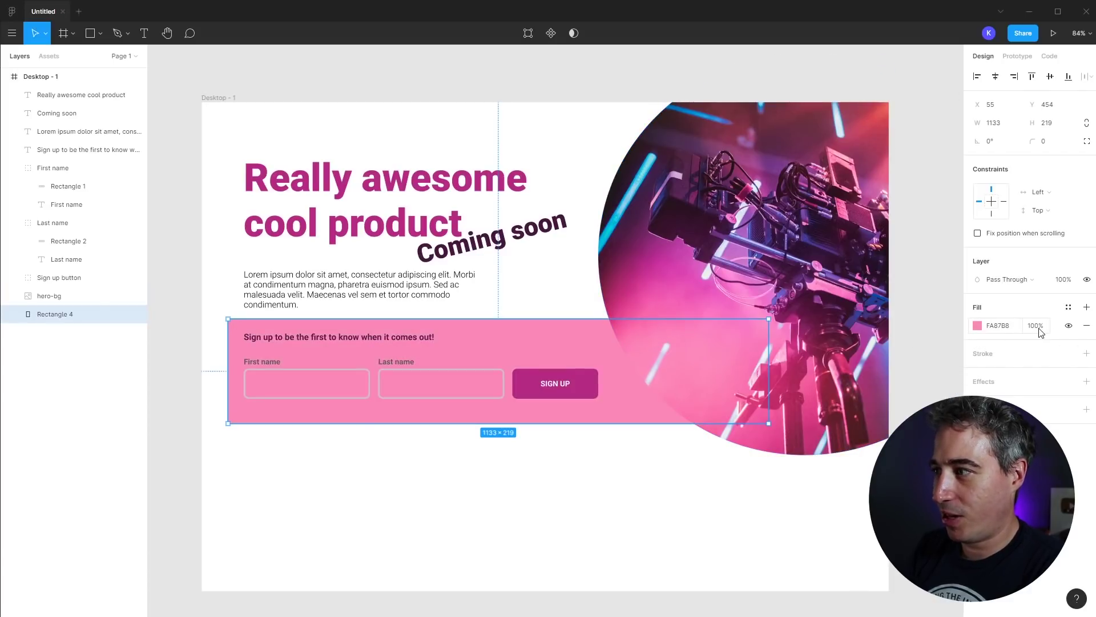
pyautogui.click(977, 326)
pyautogui.moveTo(878, 350); pyautogui.dragTo(837, 331)
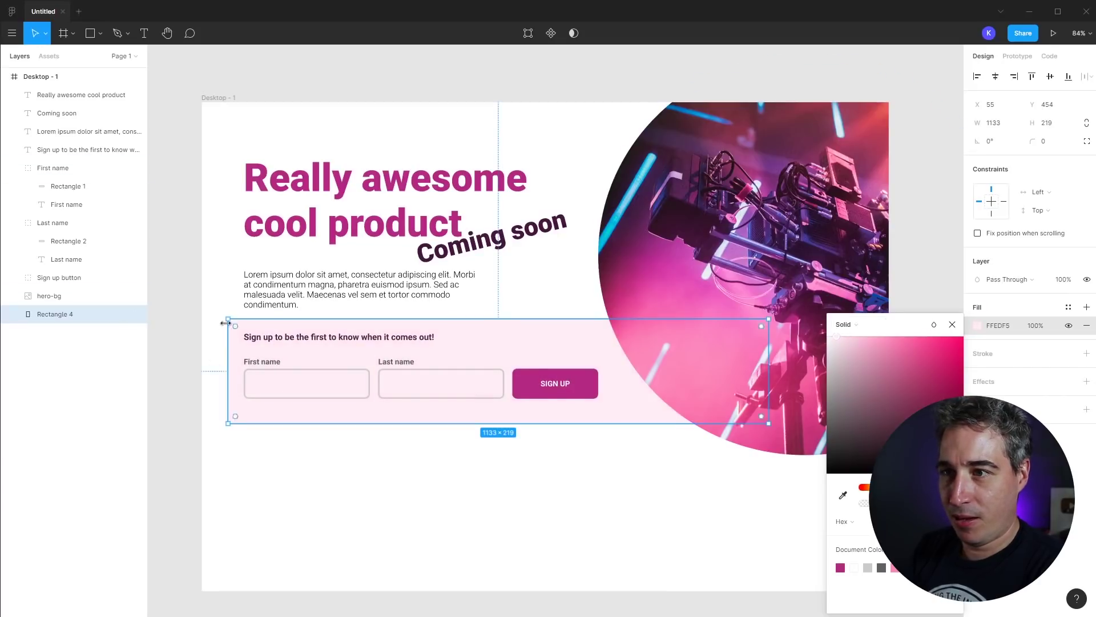
pyautogui.moveTo(236, 327); pyautogui.dragTo(249, 340)
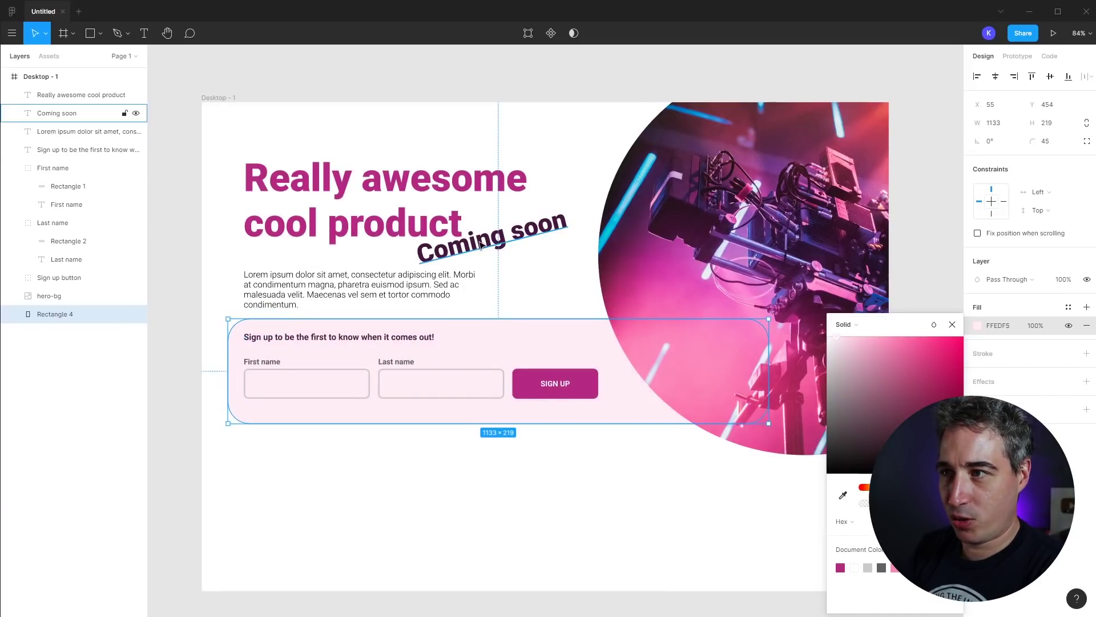
pyautogui.click(602, 509)
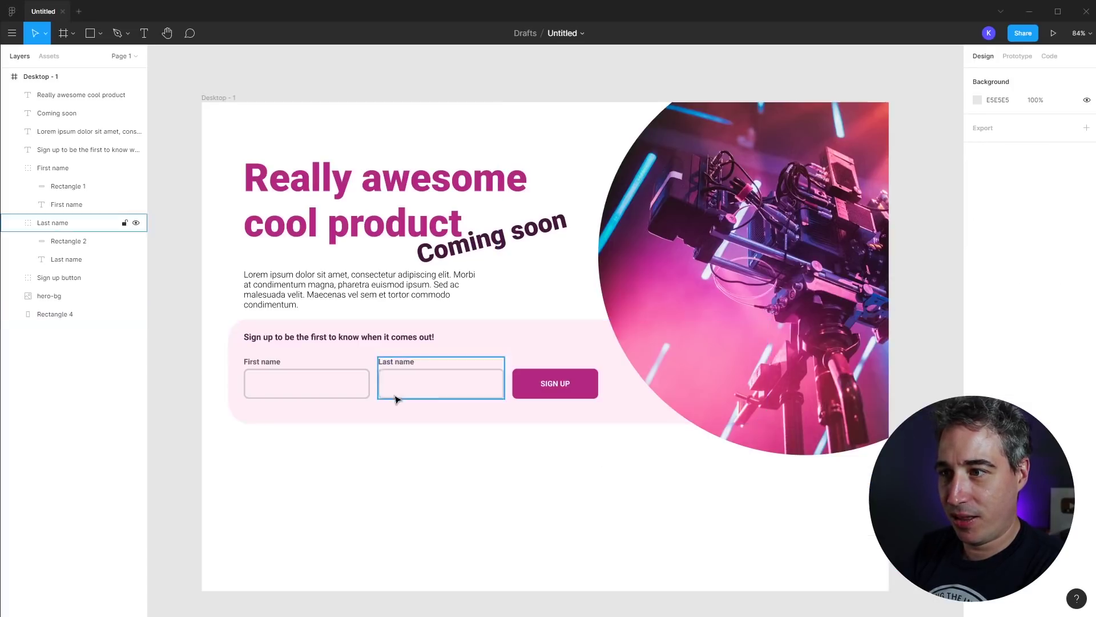
# Add a white FFFFFF fill to the Last name input box.
pyautogui.click(441, 383)
pyautogui.keyDown('shift'); pyautogui.click(342, 394); pyautogui.keyUp('shift')
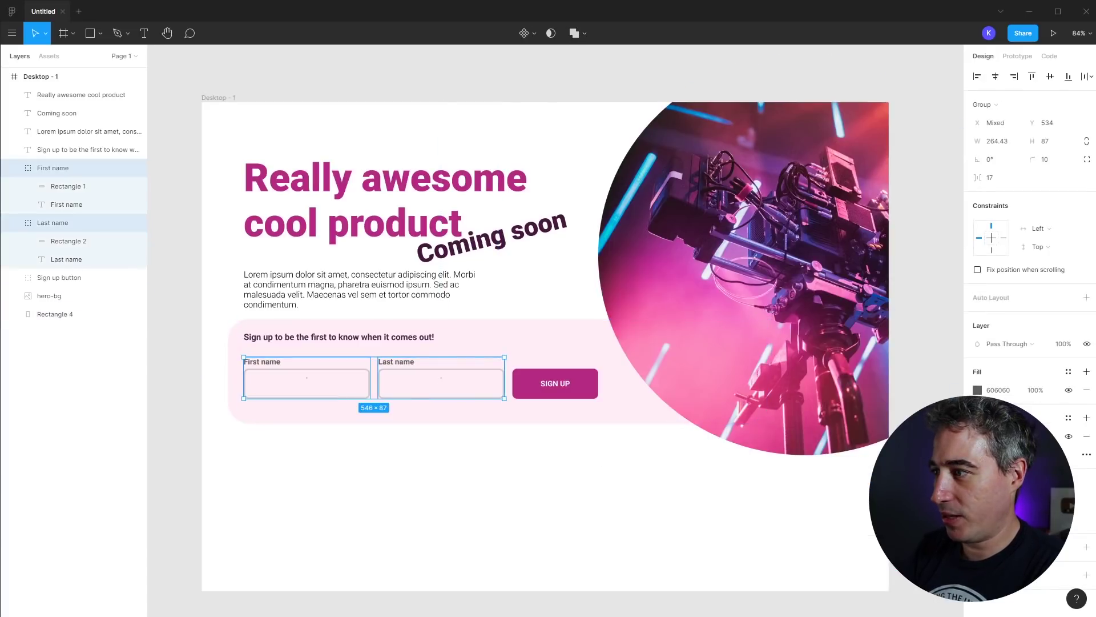
pyautogui.click(550, 460)
pyautogui.click(380, 392)
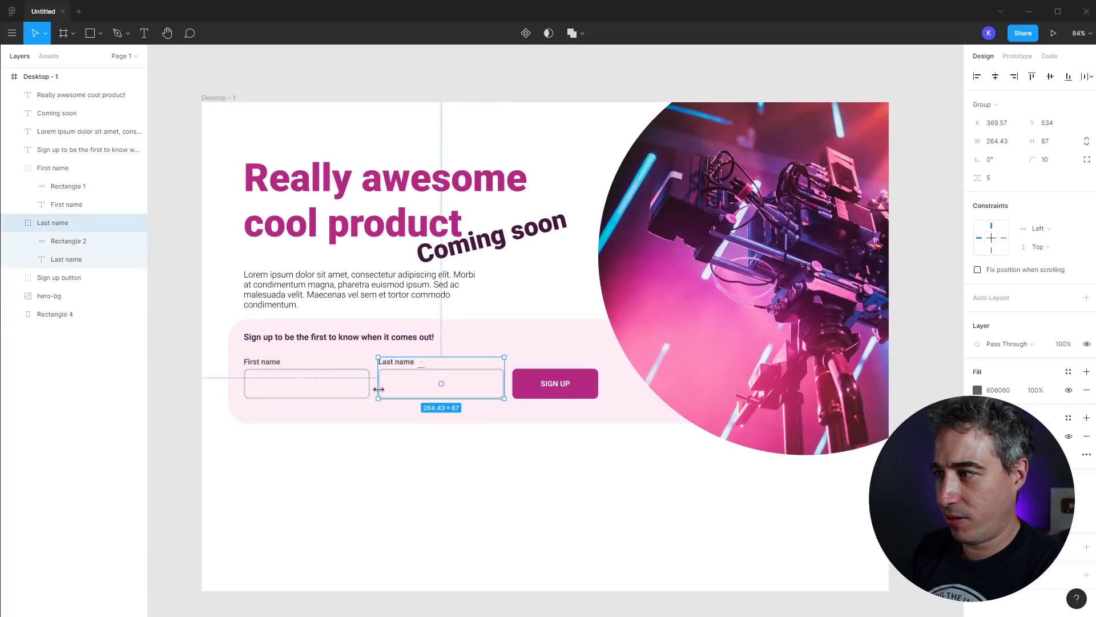
pyautogui.doubleClick(479, 373)
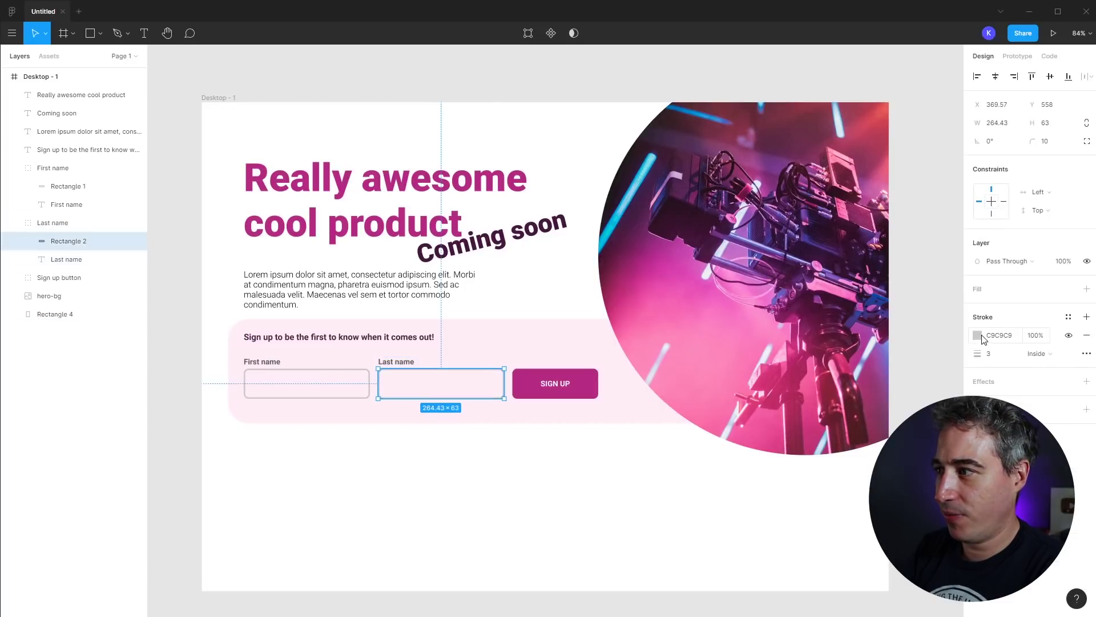
pyautogui.click(1087, 288)
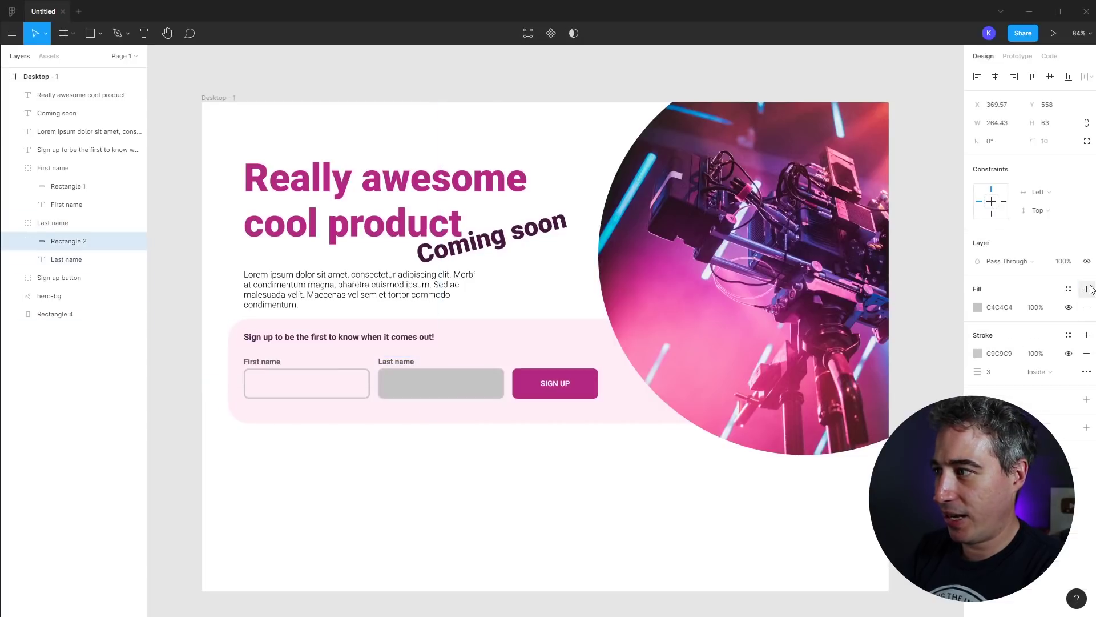
pyautogui.click(978, 307)
pyautogui.moveTo(861, 355); pyautogui.dragTo(704, 328)
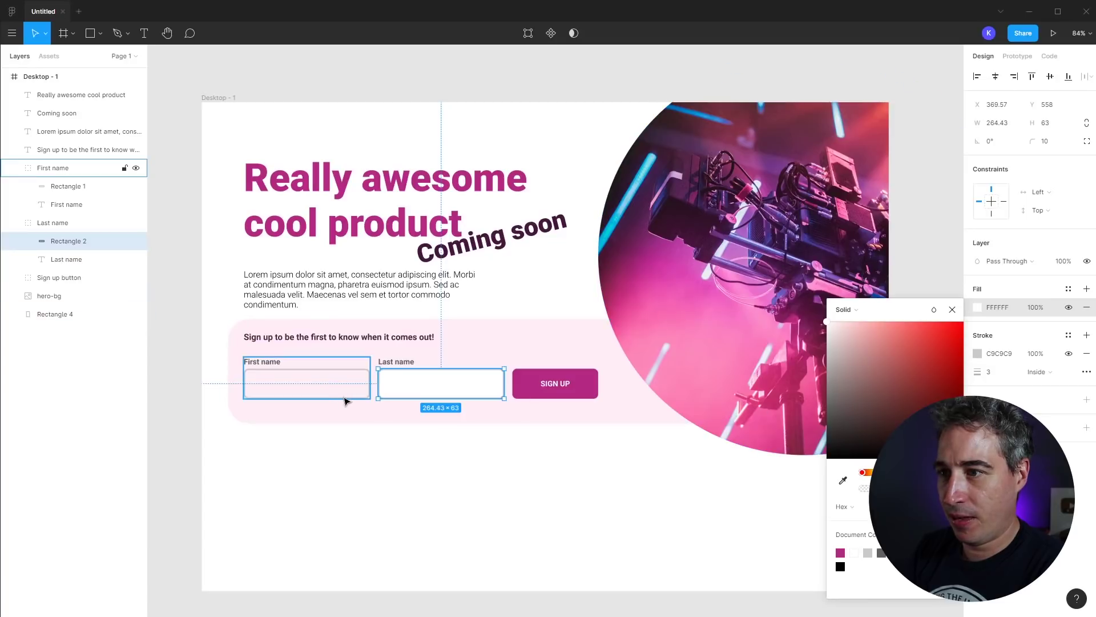
# Add a white fill to the First name input box.
pyautogui.click(345, 399)
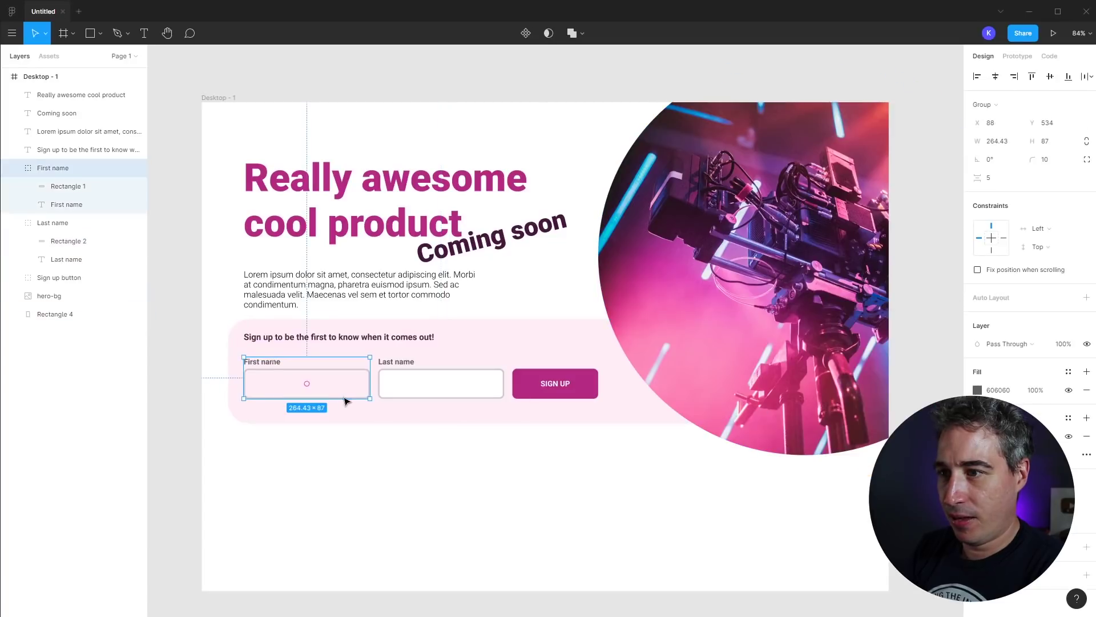
pyautogui.doubleClick(367, 374)
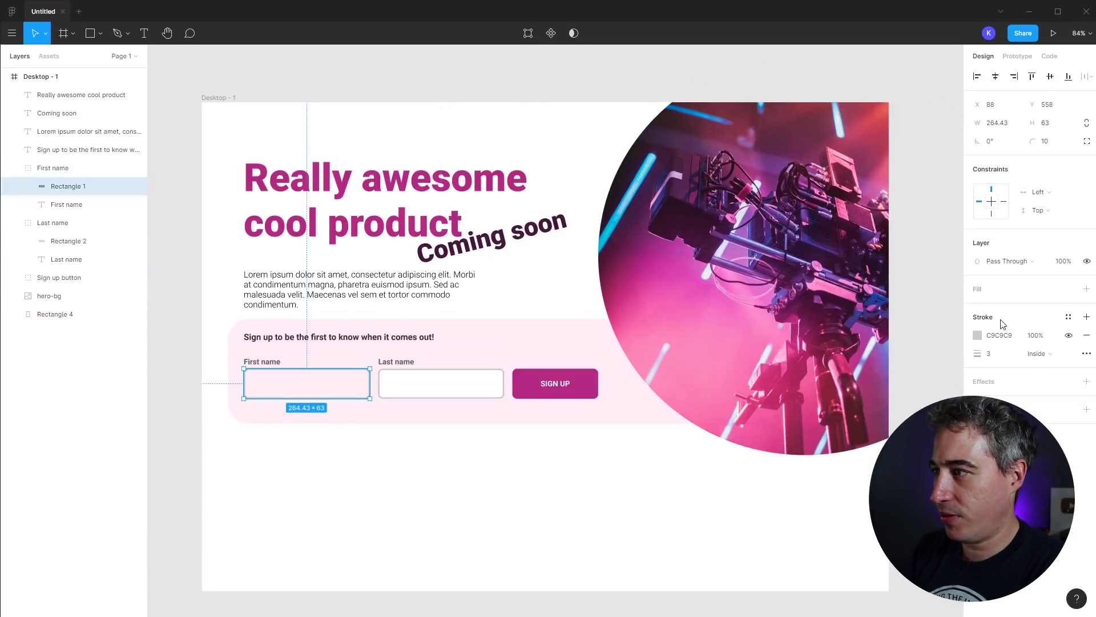
pyautogui.click(1087, 289)
pyautogui.click(977, 307)
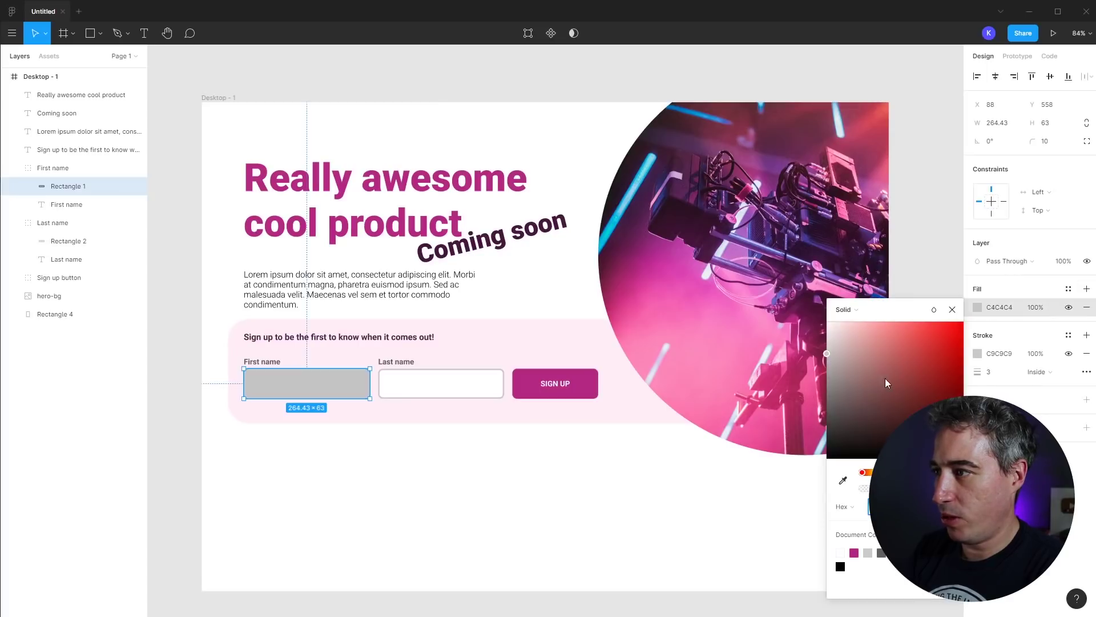
pyautogui.click(827, 322)
pyautogui.click(563, 496)
# Recolor the outlines of the First name and Last name boxes together, trying dark purple before applying the document's magenta.
pyautogui.click(387, 379)
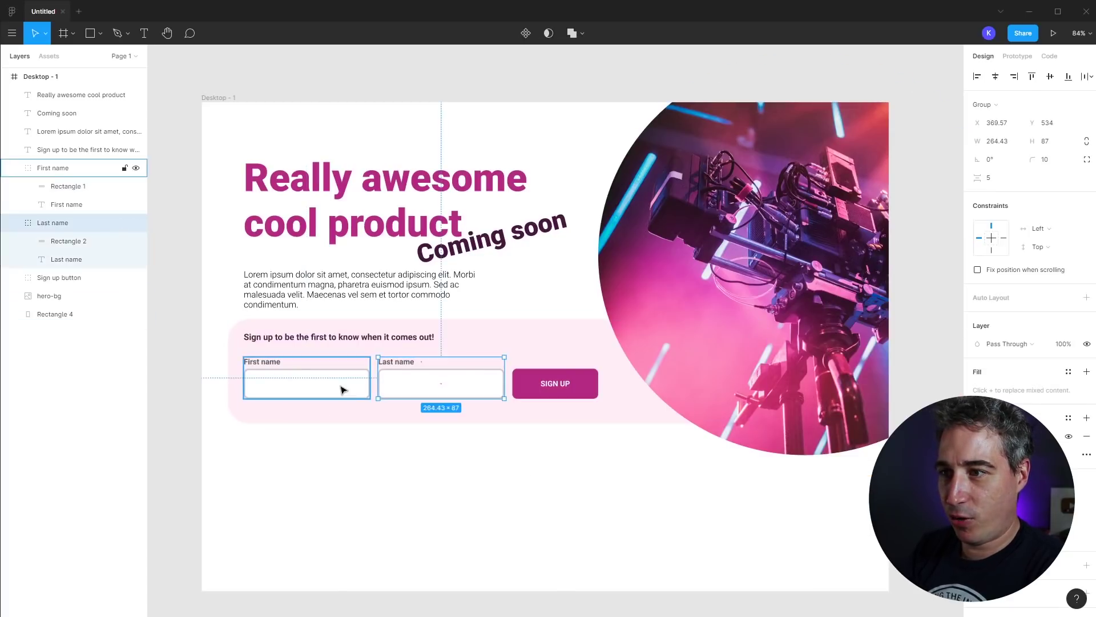
pyautogui.keyDown('shift'); pyautogui.click(316, 392); pyautogui.keyUp('shift')
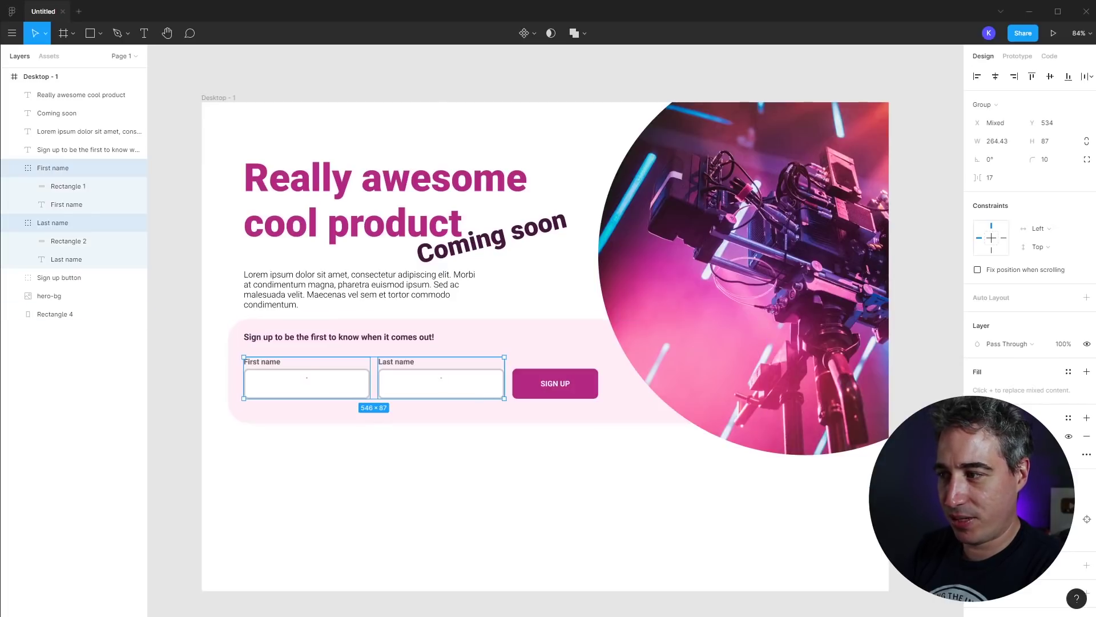
pyautogui.click(978, 436)
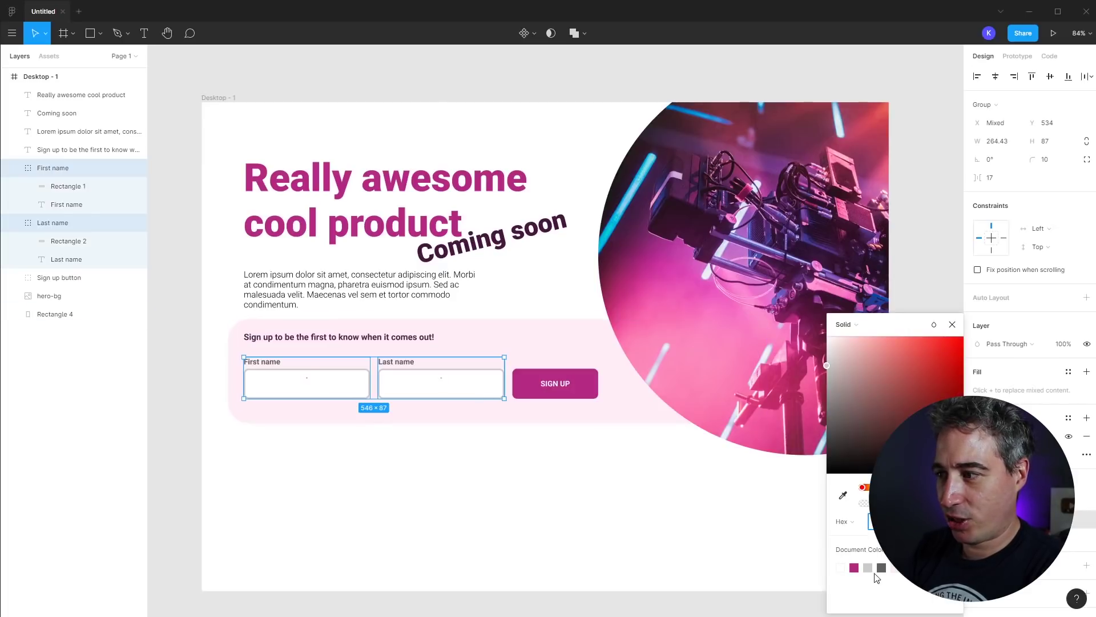
pyautogui.click(910, 568)
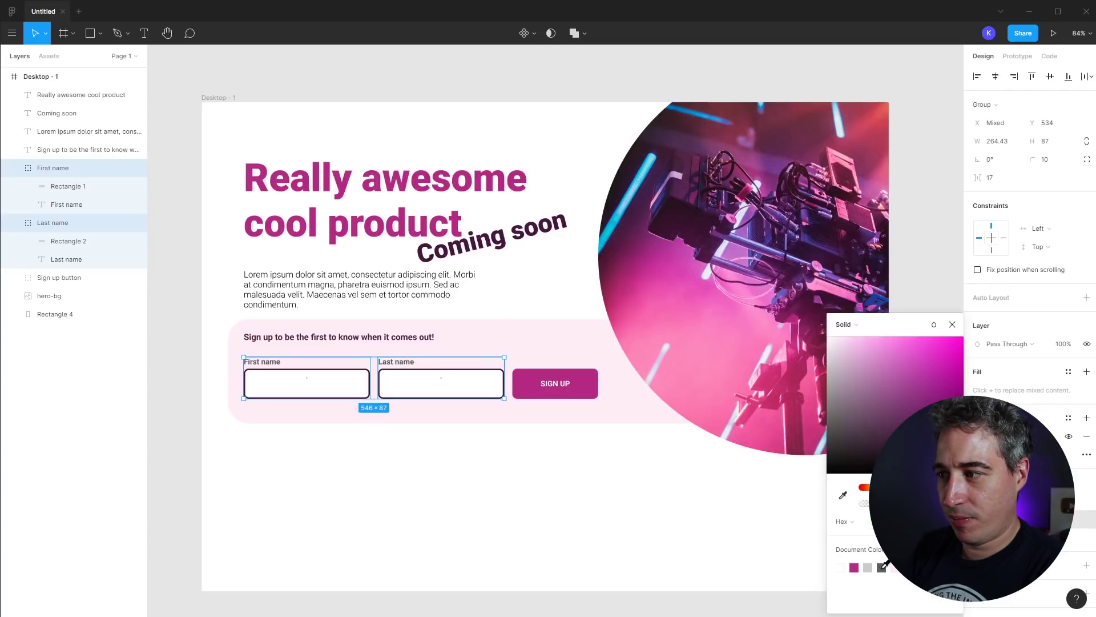
pyautogui.click(855, 568)
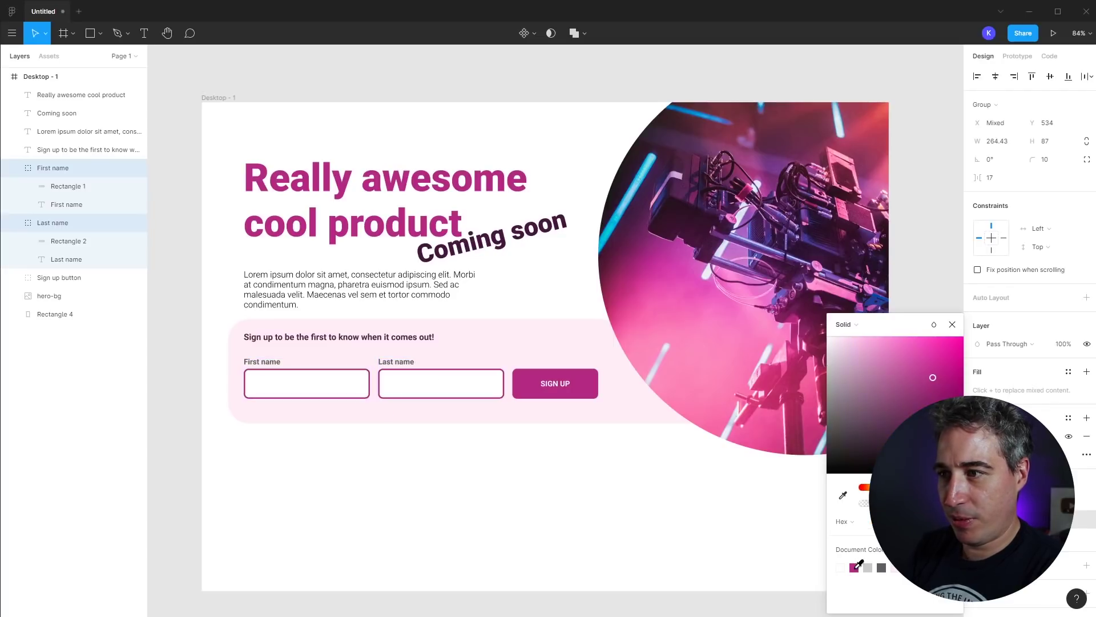
pyautogui.click(508, 536)
# Move the pink sign-up panel and its contents slightly down, and shift the heading and paragraph slightly to the right.
pyautogui.moveTo(427, 500)
pyautogui.mouseDown()
pyautogui.moveTo(502, 416)
pyautogui.moveTo(429, 494)
pyautogui.mouseUp()
pyautogui.moveTo(274, 478); pyautogui.dragTo(565, 359)
pyautogui.click(594, 544)
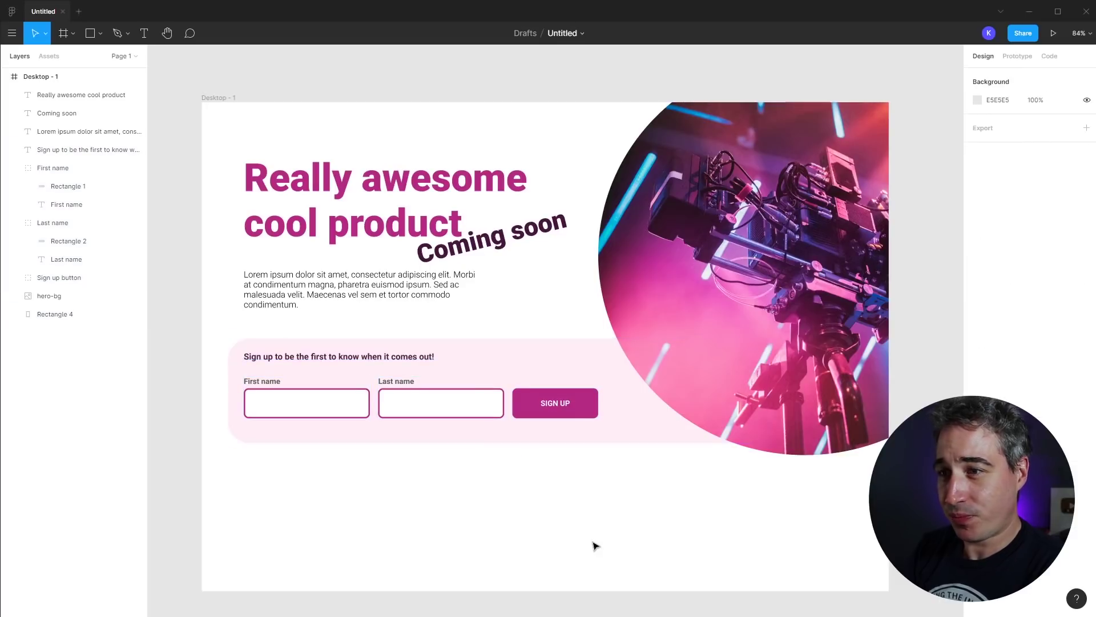
pyautogui.moveTo(269, 122); pyautogui.dragTo(421, 301)
pyautogui.click(613, 547)
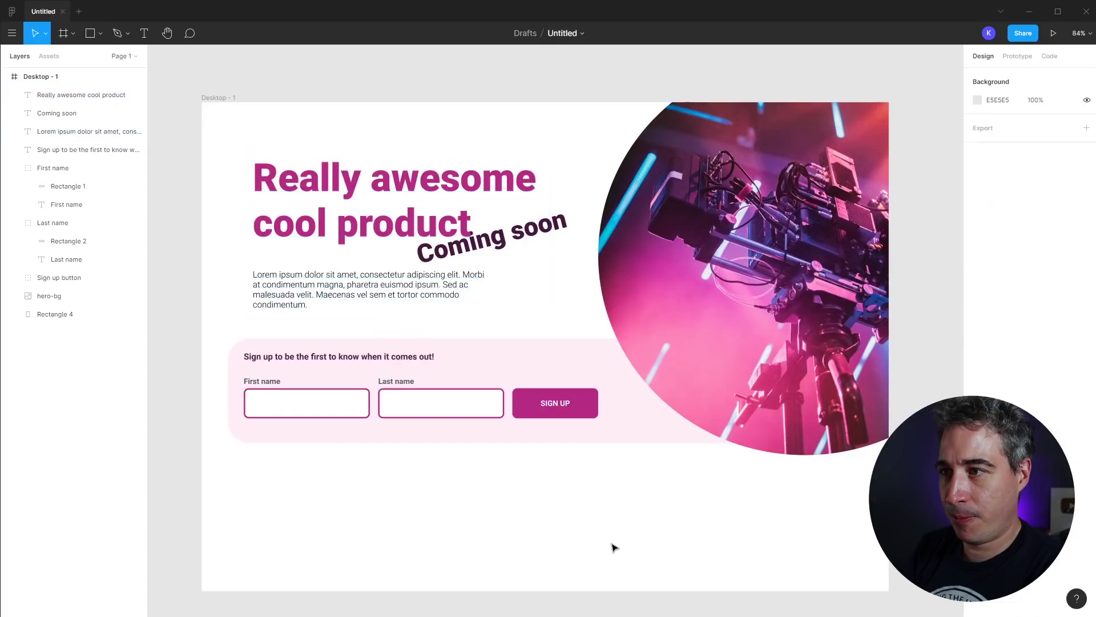
# Move the "Coming soon" text to about X 458, Y 289, and set its font weight to Light.
pyautogui.moveTo(531, 236); pyautogui.dragTo(537, 238)
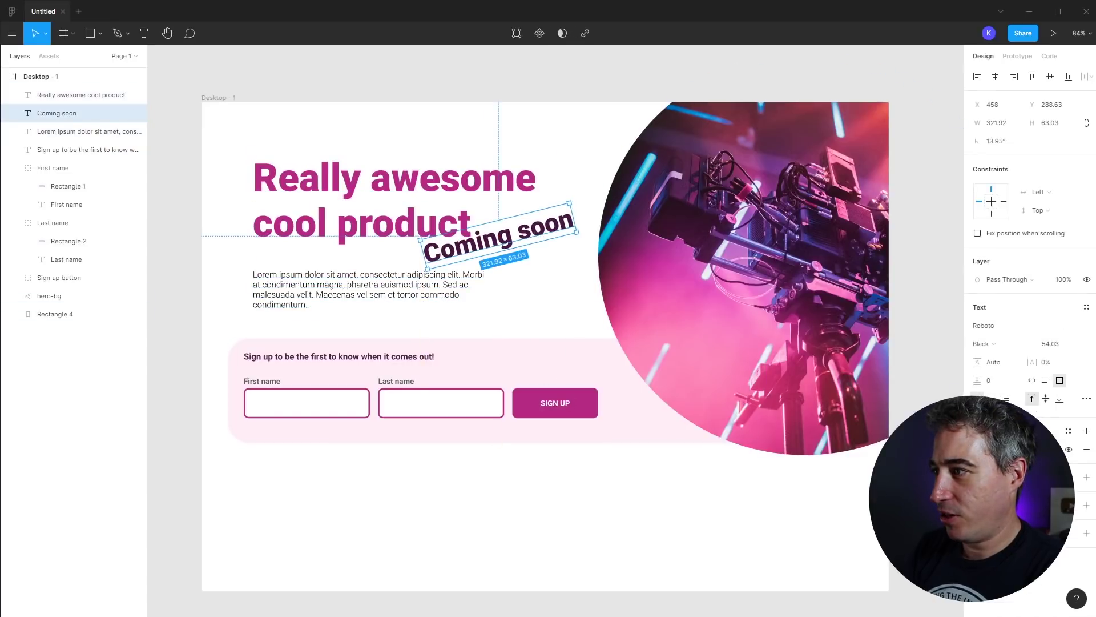
pyautogui.click(1022, 345)
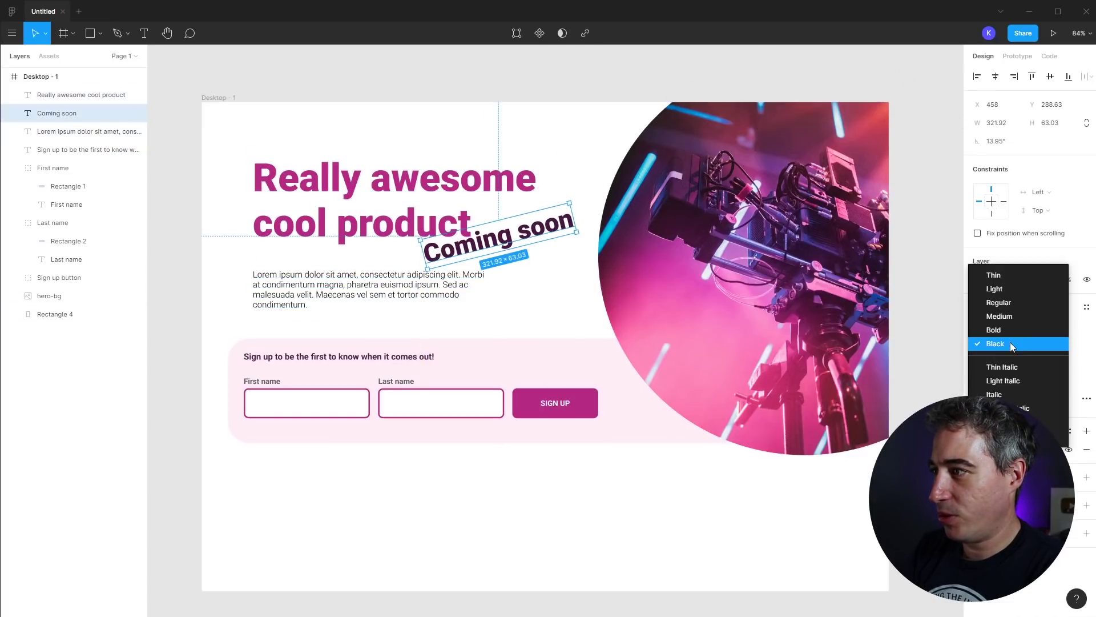
pyautogui.click(1013, 287)
pyautogui.click(558, 549)
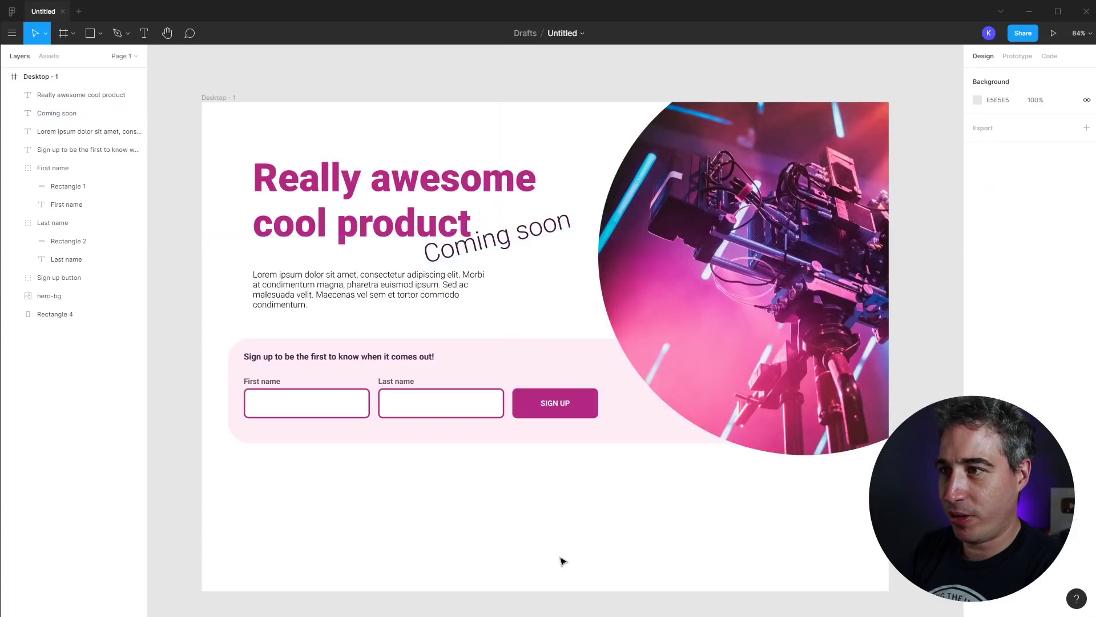
# Straighten the "Coming soon" text to 0° and place it directly below the heading, left-aligned with it at X 107, Y 311.
pyautogui.click(537, 233)
pyautogui.moveTo(581, 235); pyautogui.dragTo(377, 275)
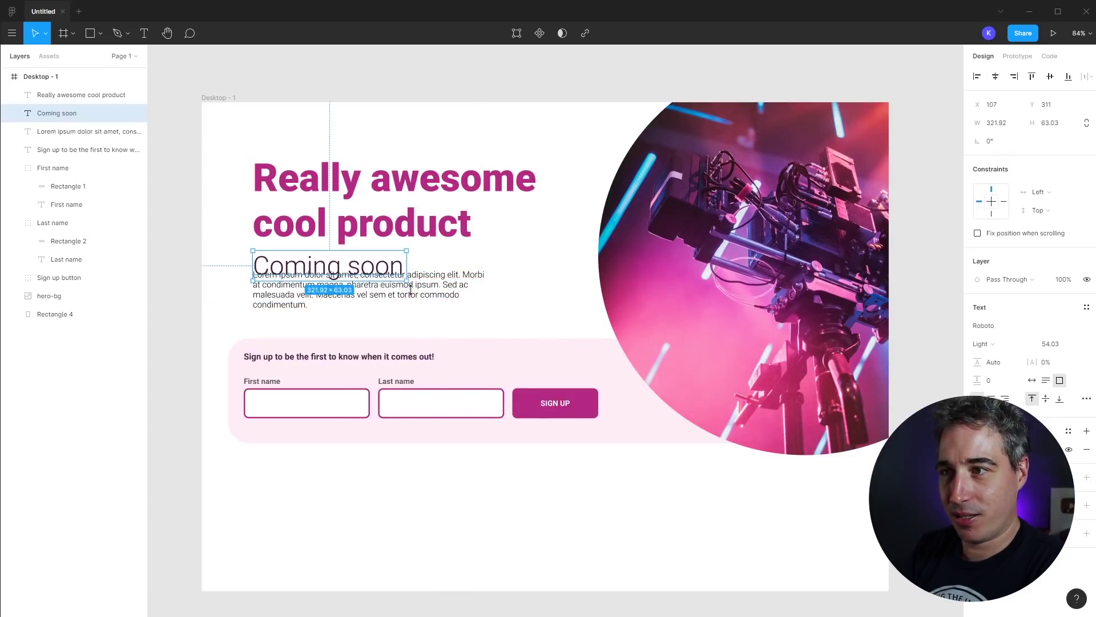
# Move the "Coming soon" text up to Y 300 and position the lorem ipsum paragraph just below it.
pyautogui.moveTo(436, 302); pyautogui.dragTo(436, 325)
pyautogui.moveTo(380, 273); pyautogui.dragTo(394, 273)
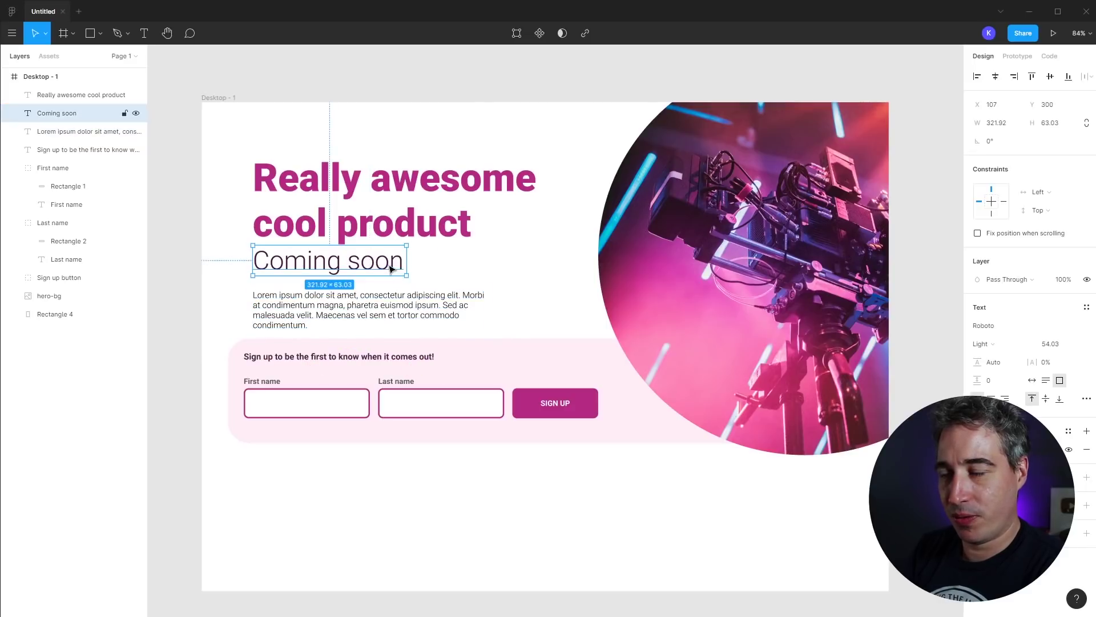
pyautogui.moveTo(439, 321); pyautogui.dragTo(443, 318)
pyautogui.click(578, 499)
# Enlarge the hero photo circle to 1002 × 969 and position it at X 831, Y -121.
pyautogui.moveTo(575, 495); pyautogui.dragTo(472, 484)
pyautogui.click(718, 448)
pyautogui.moveTo(805, 456); pyautogui.dragTo(804, 518)
pyautogui.moveTo(682, 418); pyautogui.dragTo(714, 411)
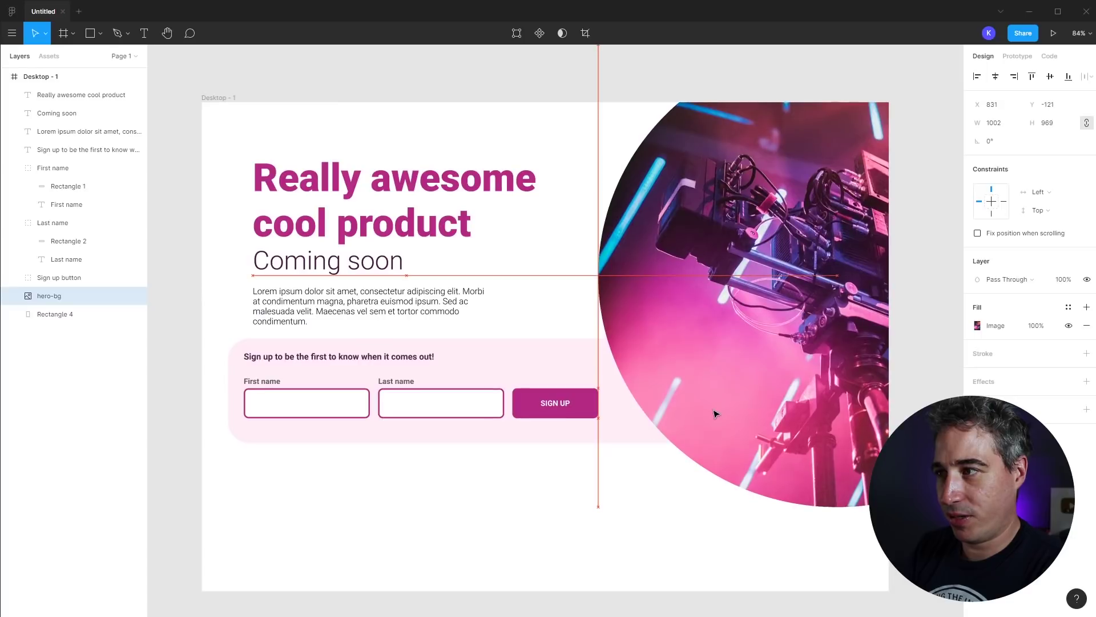
pyautogui.click(566, 491)
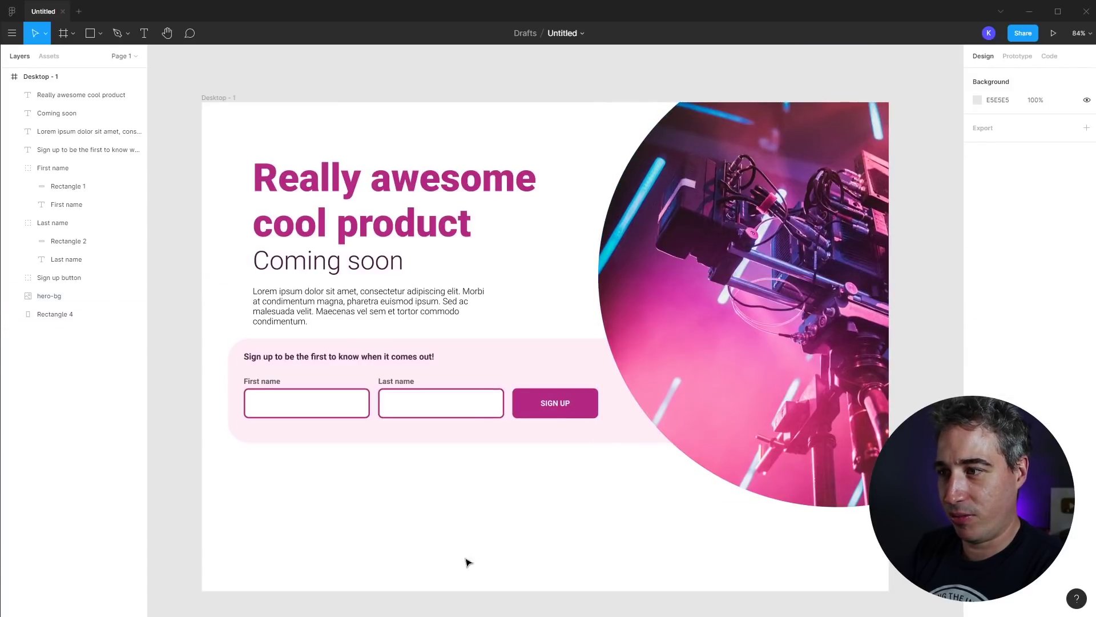
# Shift the heading, "Coming soon" text, paragraph and sign-up panel together slightly to the right and down.
pyautogui.moveTo(273, 525); pyautogui.dragTo(435, 216)
pyautogui.hotkey('ctrl', 'z')
pyautogui.moveTo(580, 508); pyautogui.dragTo(319, 191)
pyautogui.click(470, 526)
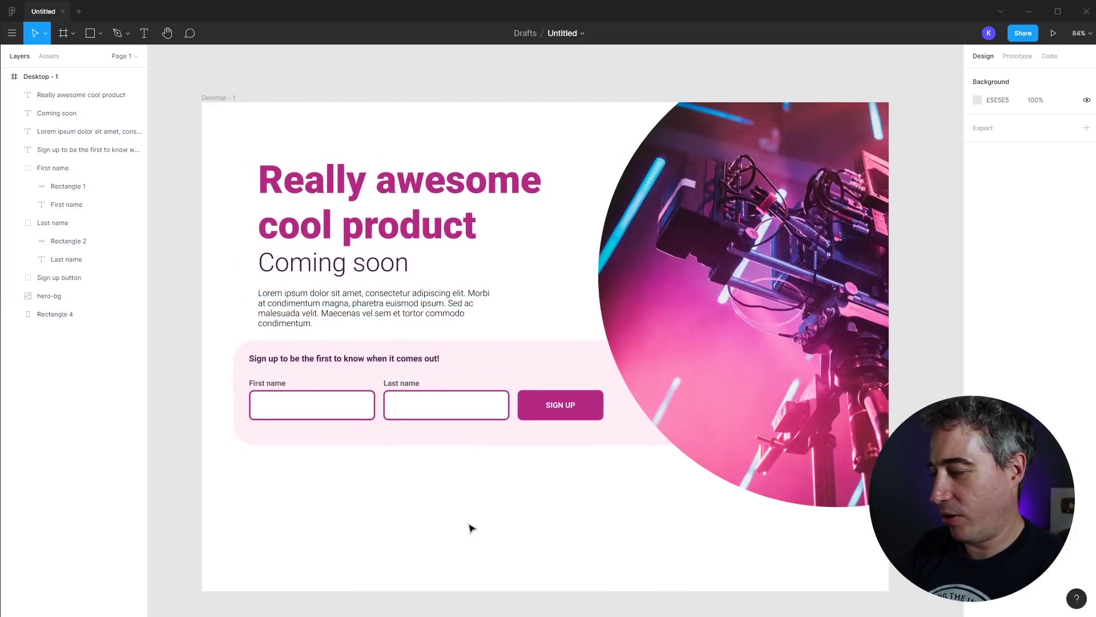
pyautogui.press('-')
pyautogui.moveTo(348, 453); pyautogui.dragTo(548, 372)
pyautogui.click(363, 423)
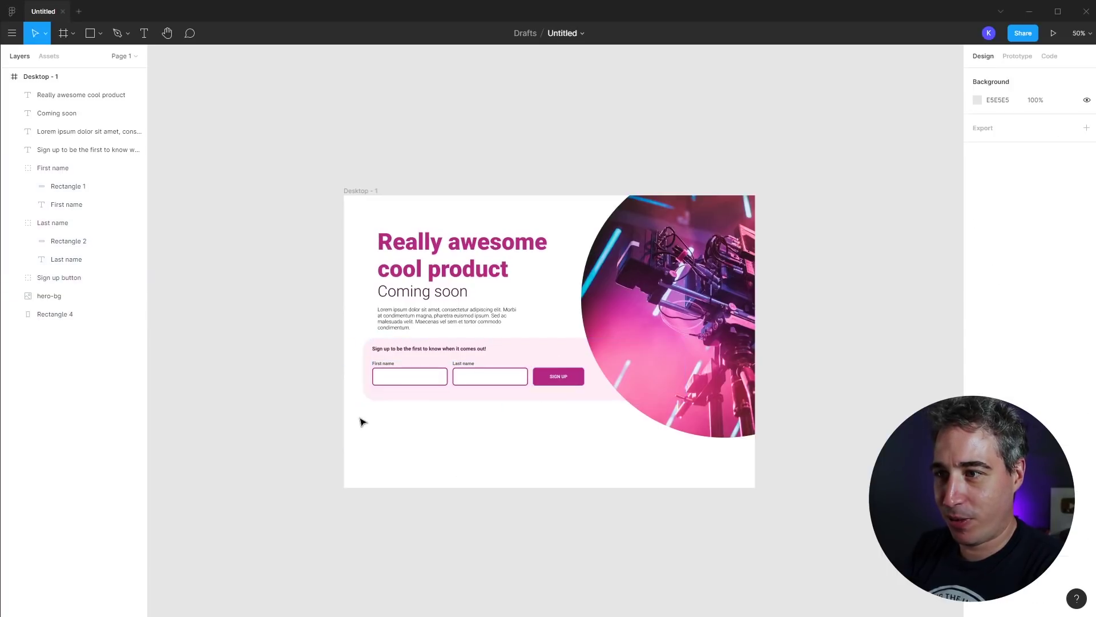
pyautogui.moveTo(335, 322); pyautogui.dragTo(657, 451)
pyautogui.click(328, 379)
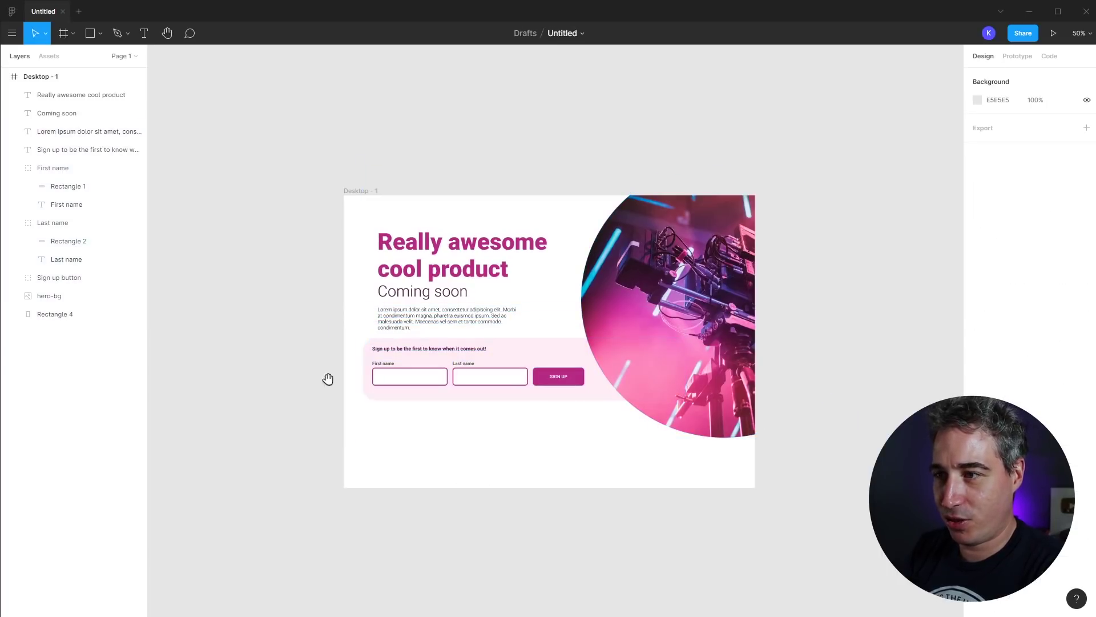
pyautogui.moveTo(310, 318); pyautogui.dragTo(485, 407)
# Reduce the corner radius of the pink sign-up panel so its corners are less rounded.
pyautogui.scroll(2, 653, 411)
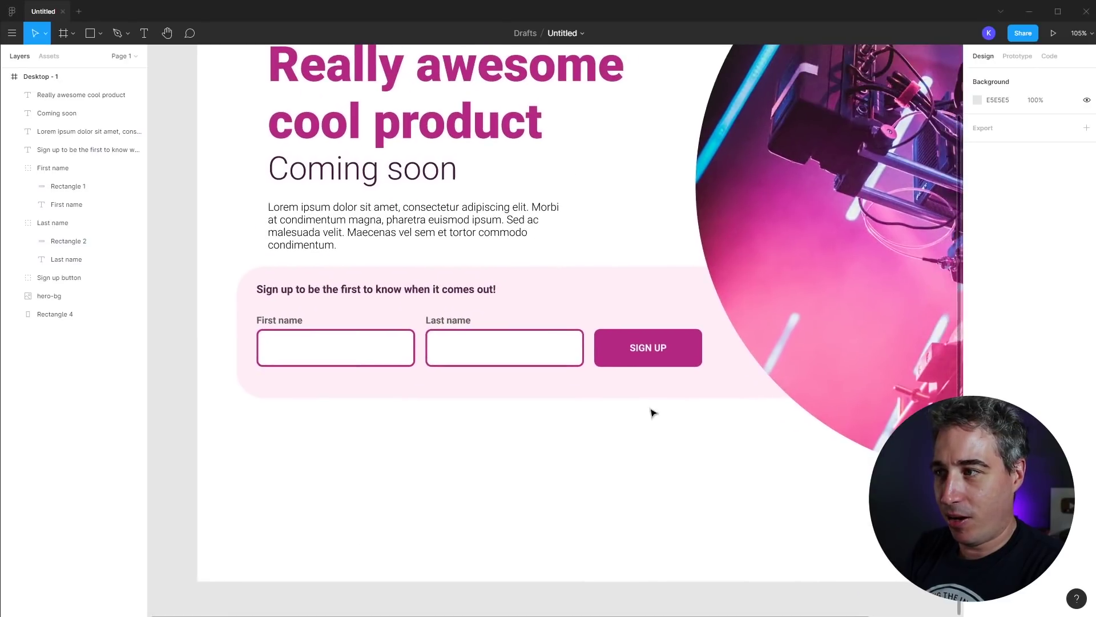
pyautogui.click(706, 395)
pyautogui.moveTo(265, 371); pyautogui.dragTo(250, 390)
pyautogui.click(301, 451)
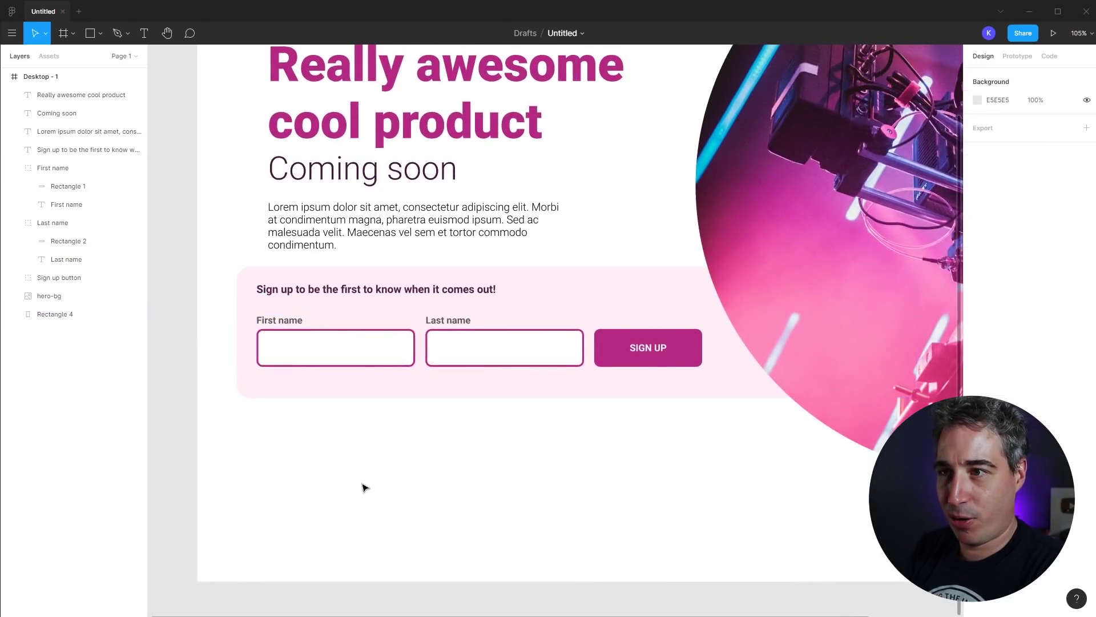
# Group the pink sign-up panel with its heading, both name fields and the sign-up button.
pyautogui.moveTo(209, 501); pyautogui.dragTo(445, 293)
pyautogui.moveTo(684, 493); pyautogui.dragTo(247, 292)
pyautogui.hotkey('ctrl', 'g')
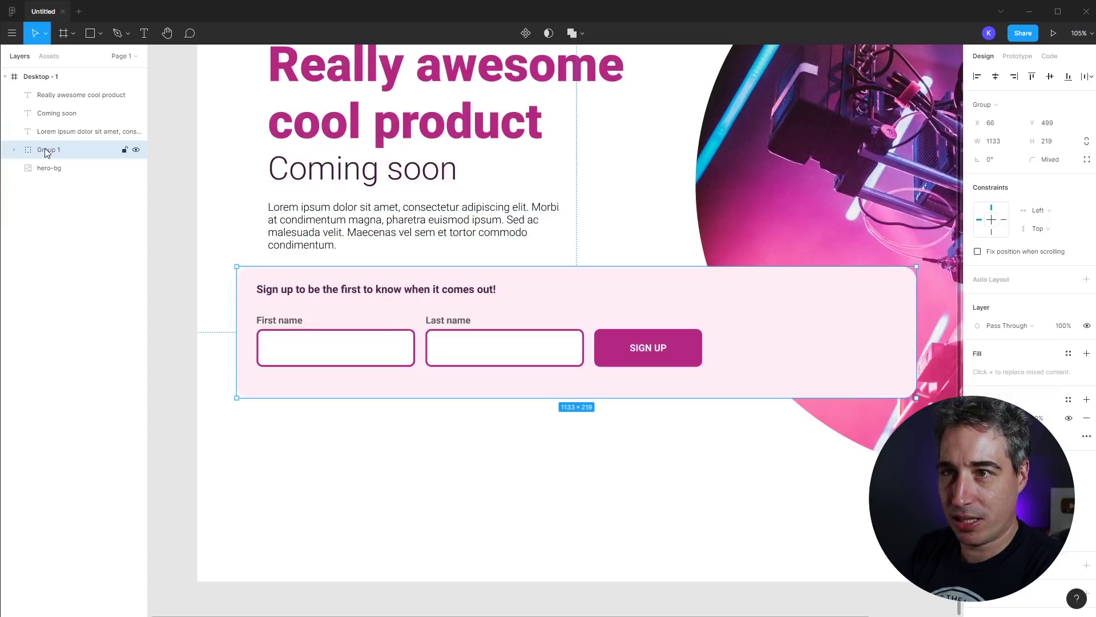
# Rename the new sign-up group as CTA.
pyautogui.doubleClick(44, 148)
pyautogui.write('CTA')
pyautogui.press('Return')
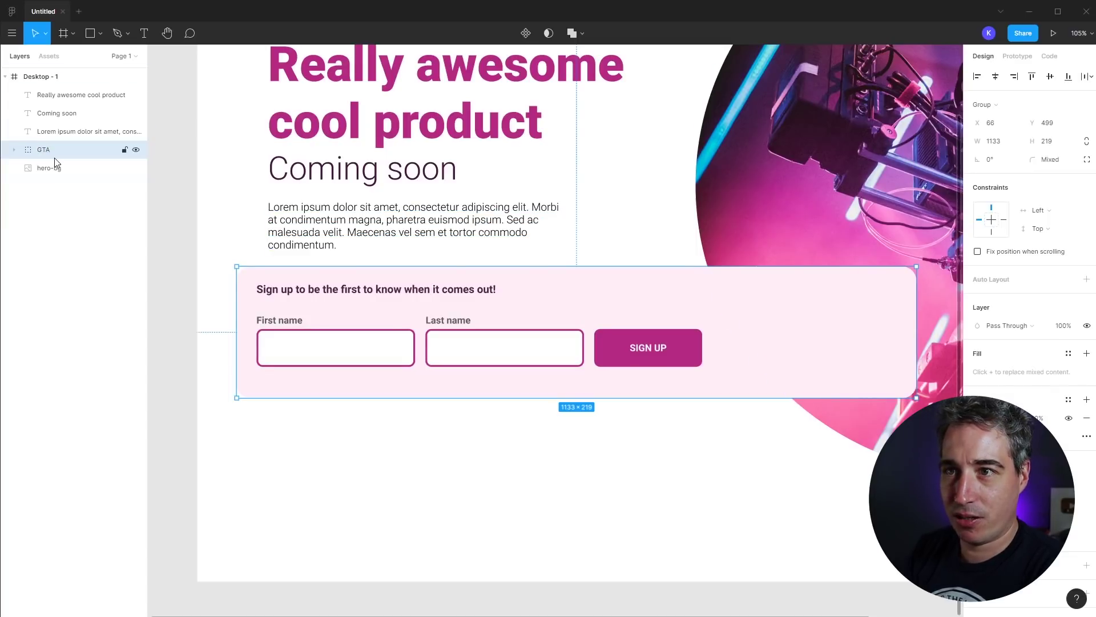
pyautogui.doubleClick(42, 152)
pyautogui.write('CTA')
pyautogui.click(220, 298)
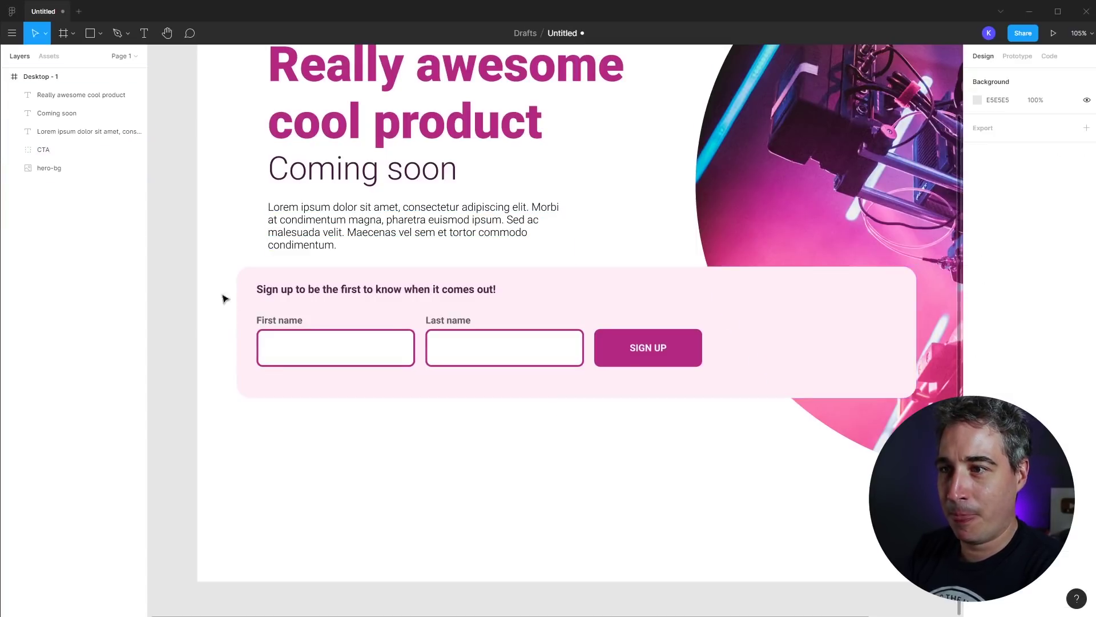
# Move the CTA group to X 86, Y 496, and check that its heading lines up with the paragraph's left edge.
pyautogui.moveTo(223, 458); pyautogui.dragTo(488, 291)
pyautogui.click(179, 216)
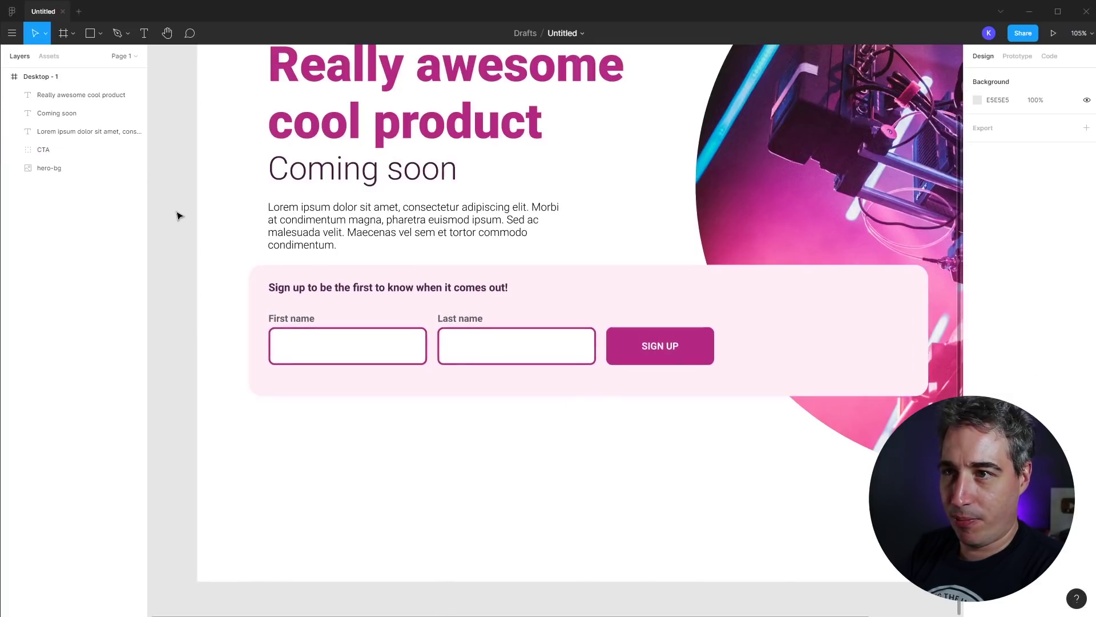
pyautogui.click(277, 235)
pyautogui.click(283, 294)
pyautogui.click(278, 290)
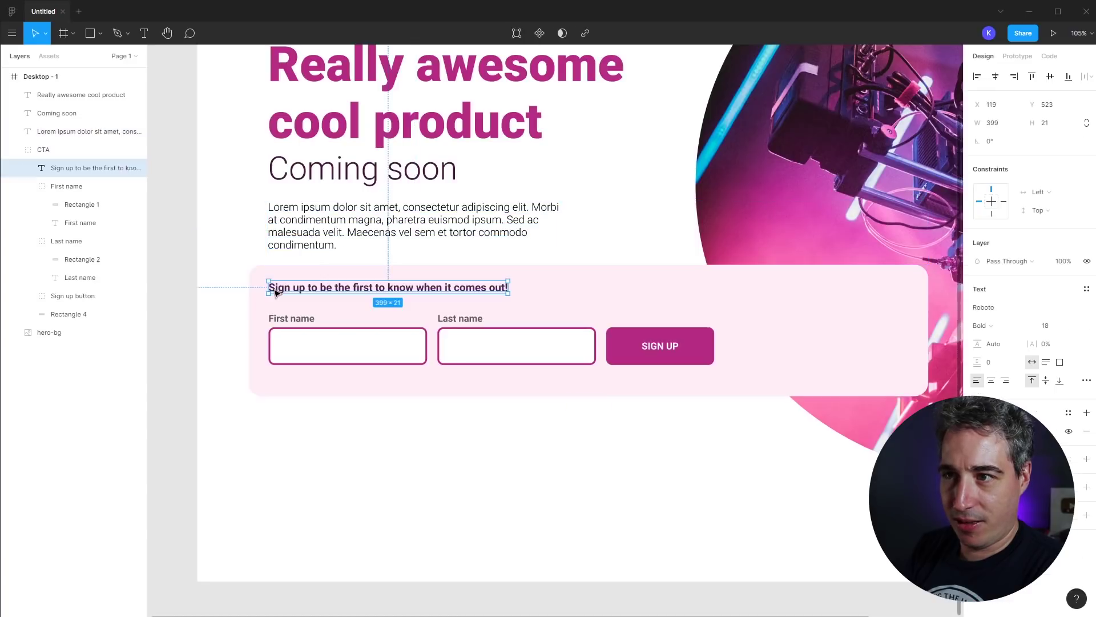
pyautogui.keyDown('shift'); pyautogui.click(280, 246); pyautogui.keyUp('shift')
pyautogui.click(355, 439)
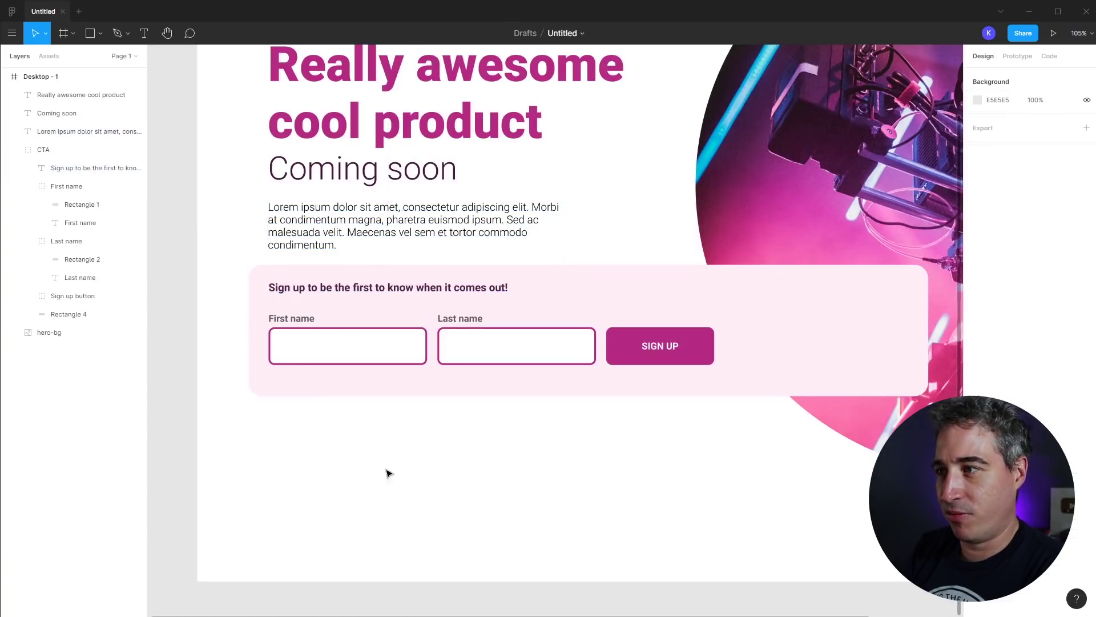
# Send the CTA group one layer back, behind the hero-bg photo, and check its contents in the layer list.
pyautogui.click(761, 315)
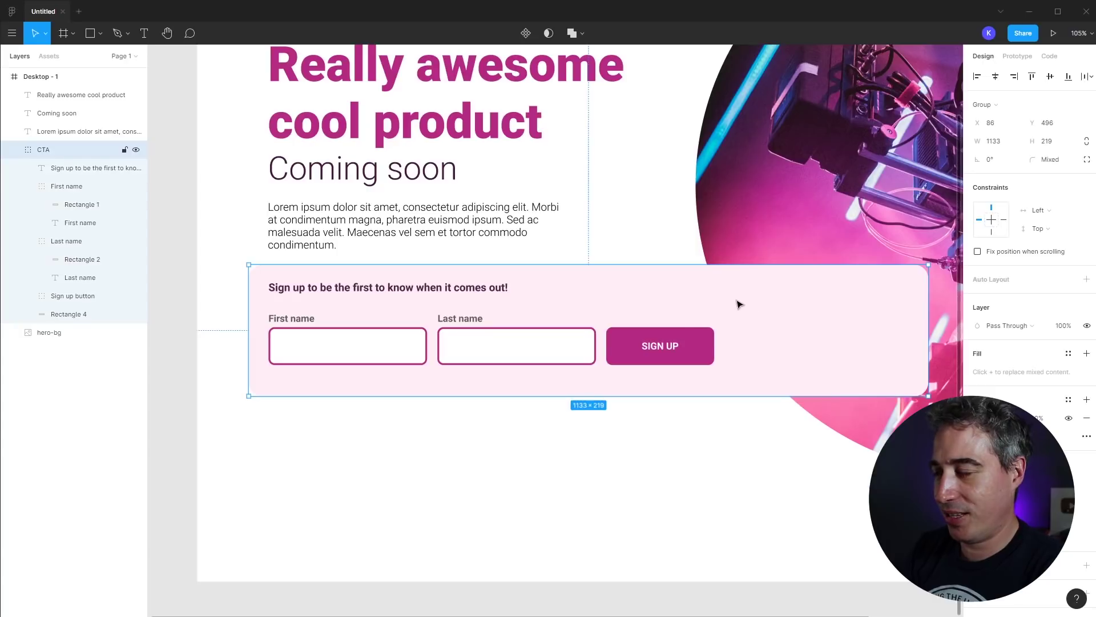
pyautogui.scroll(-5, 739, 304)
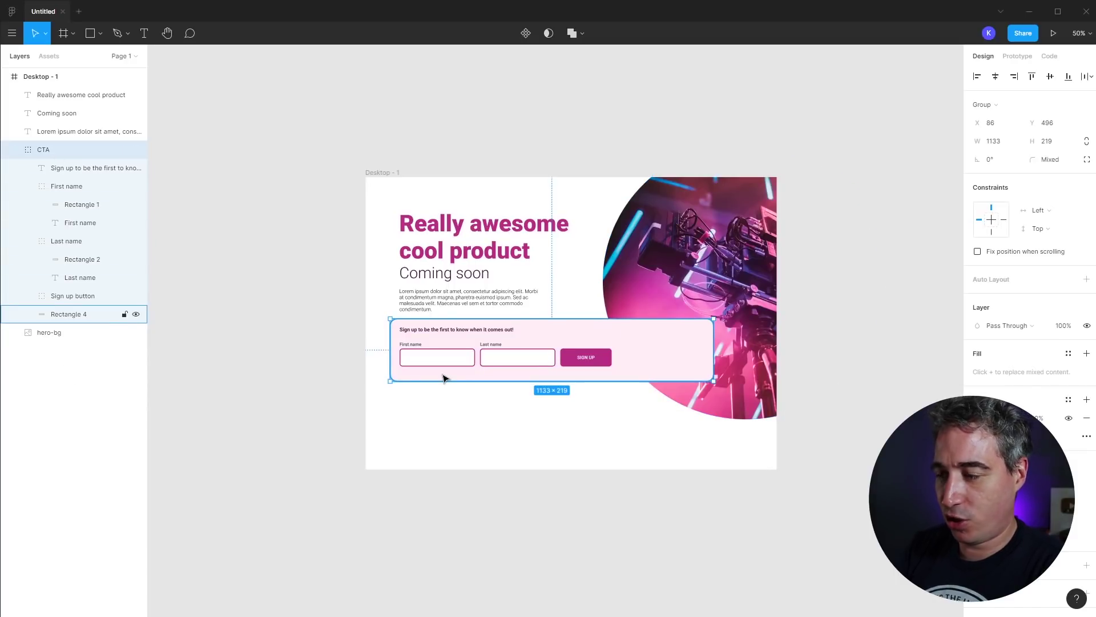
pyautogui.hotkey('ctrl', '[')
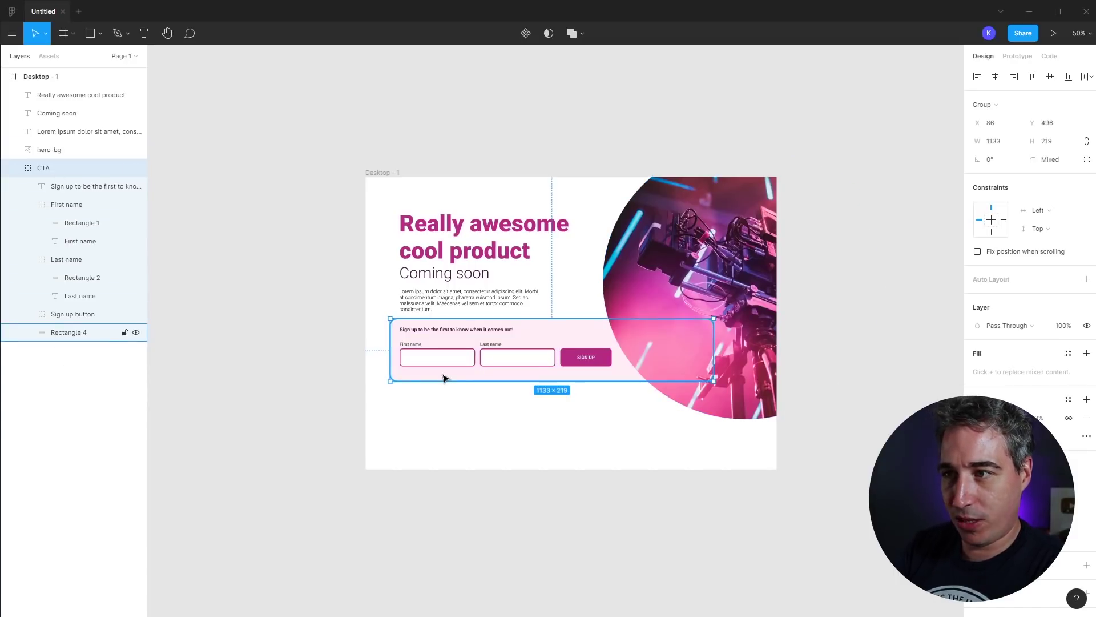
pyautogui.click(271, 420)
pyautogui.click(14, 168)
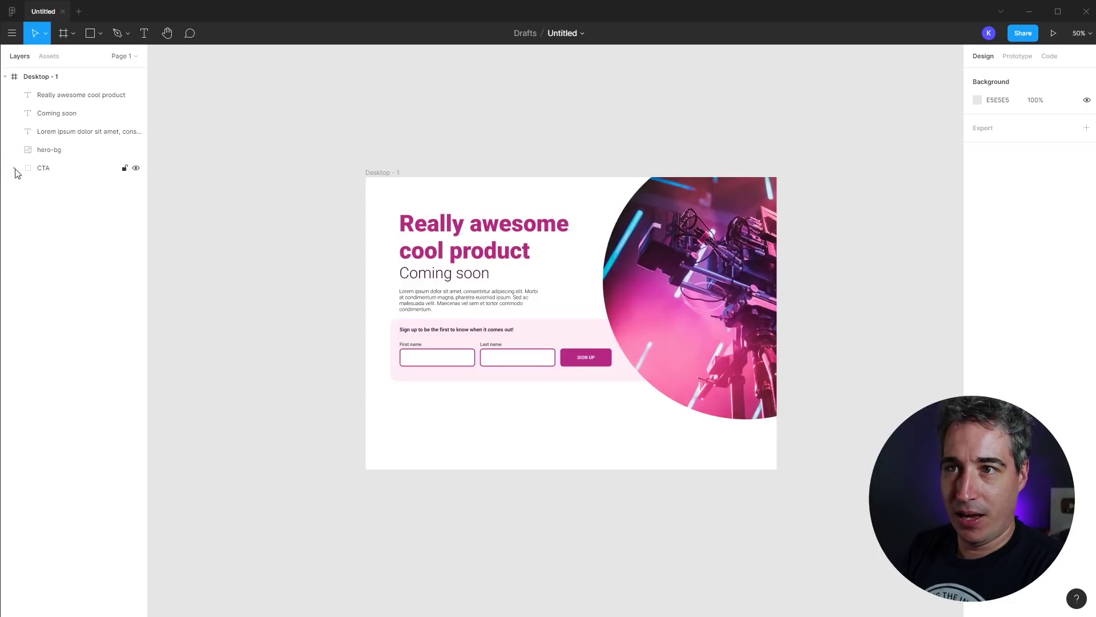
pyautogui.click(15, 169)
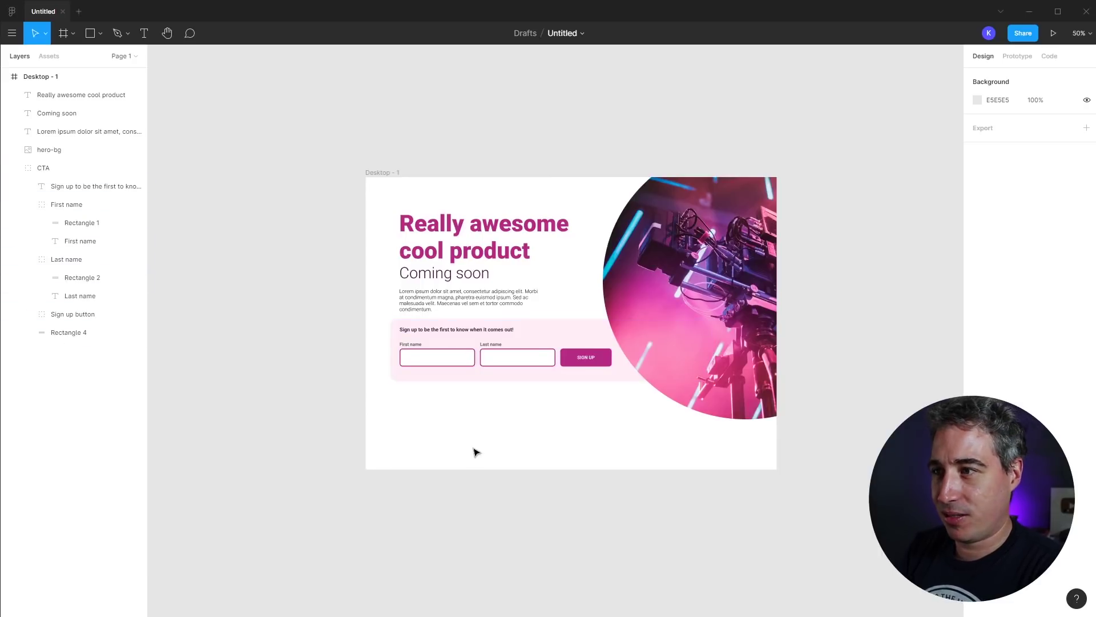
# Move the CTA group slightly down to leave more space below the paragraph.
pyautogui.moveTo(460, 421); pyautogui.dragTo(571, 316)
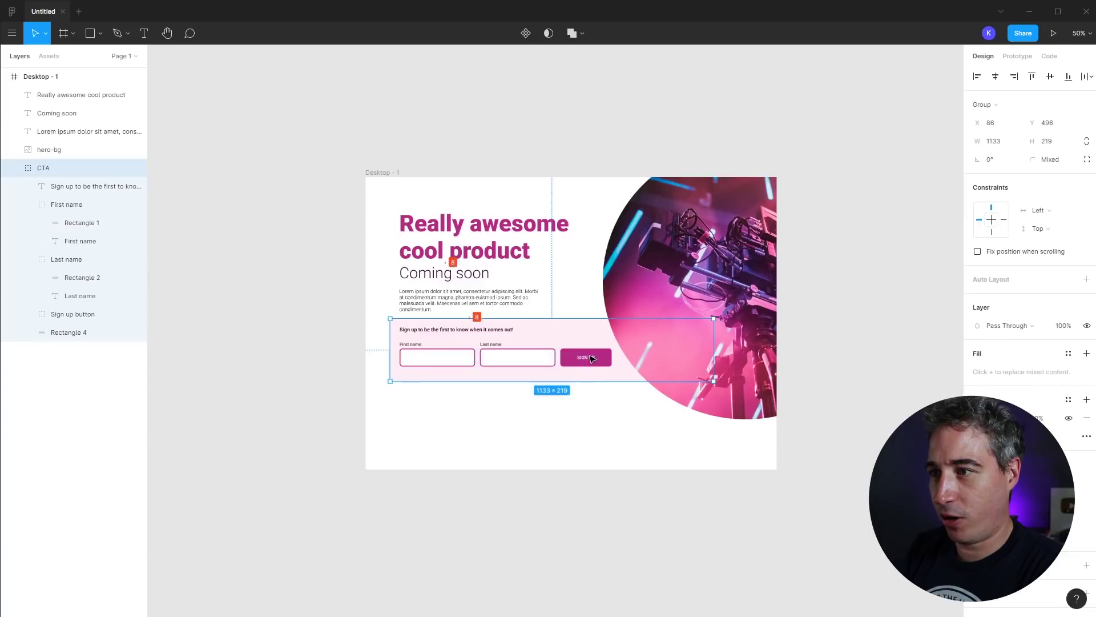
pyautogui.moveTo(477, 321); pyautogui.dragTo(478, 325)
pyautogui.click(562, 436)
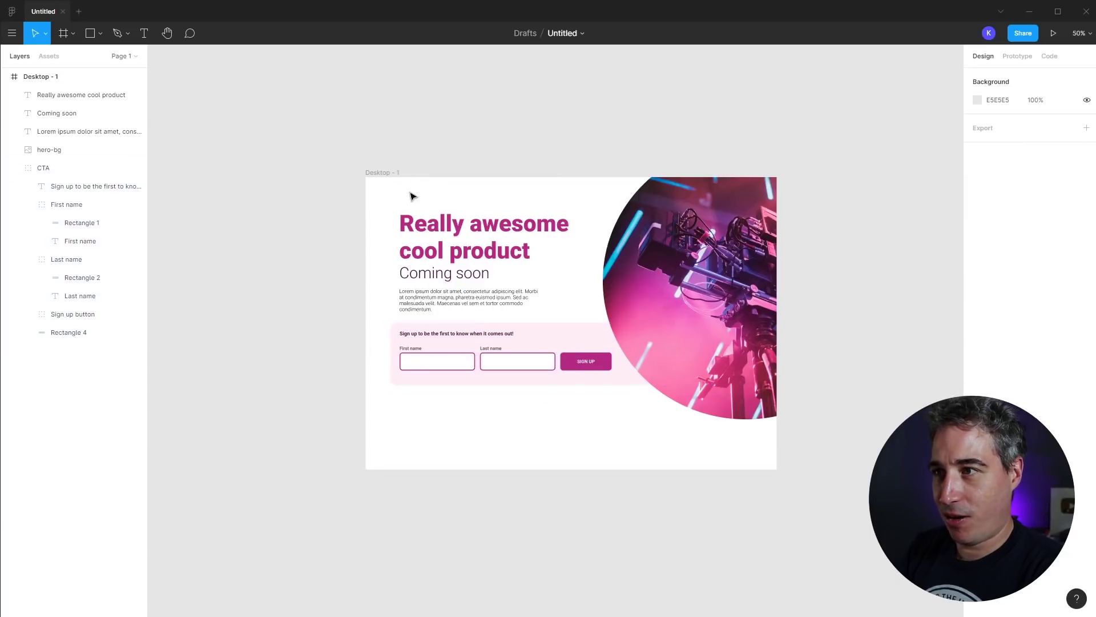
# Move the text, CTA group and hero photo circle together slightly down within the desktop frame.
pyautogui.moveTo(696, 451); pyautogui.dragTo(446, 208)
pyautogui.moveTo(689, 261); pyautogui.dragTo(690, 280)
pyautogui.click(510, 416)
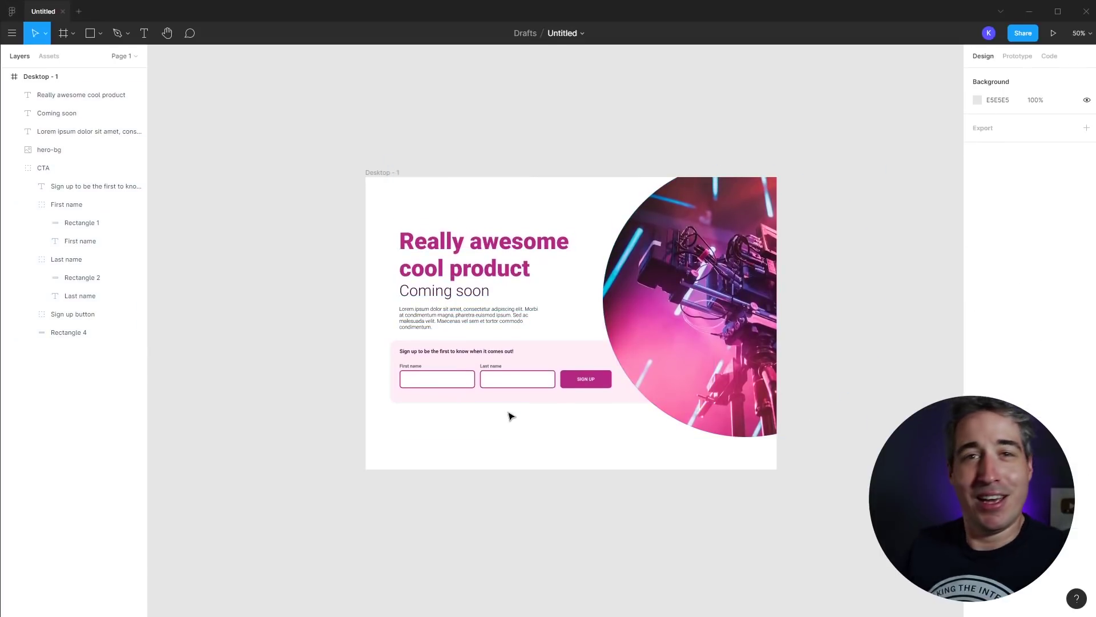